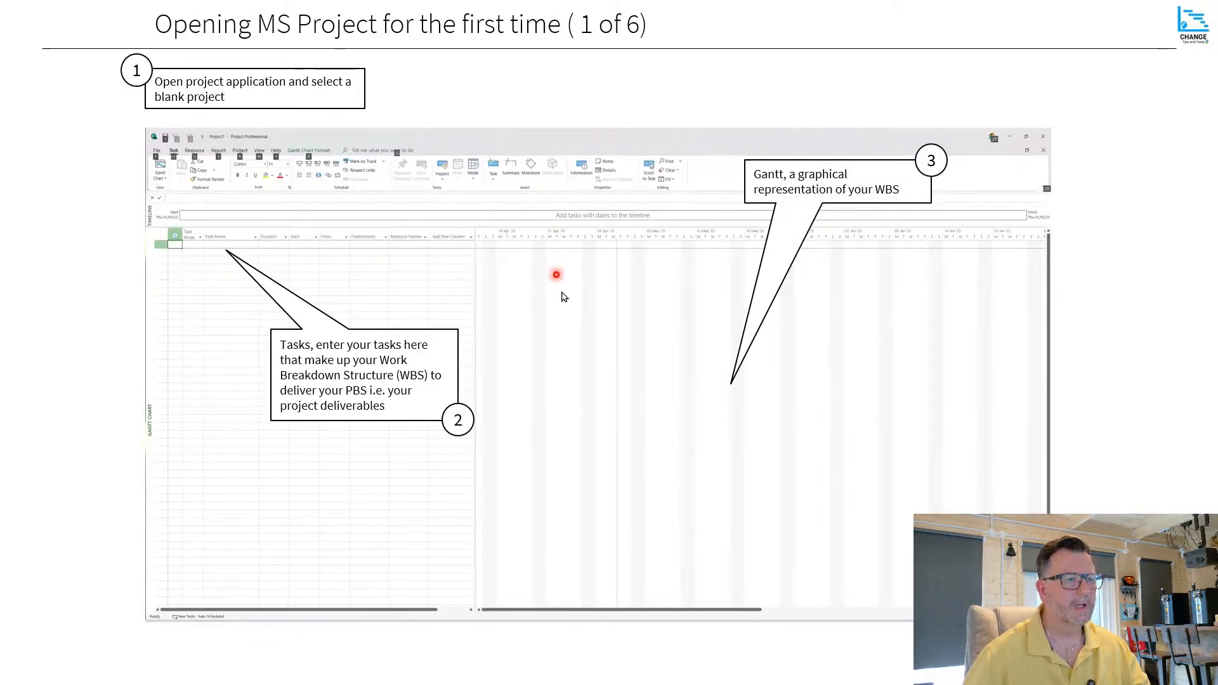
pyautogui.click(726, 312)
pyautogui.press('Escape')
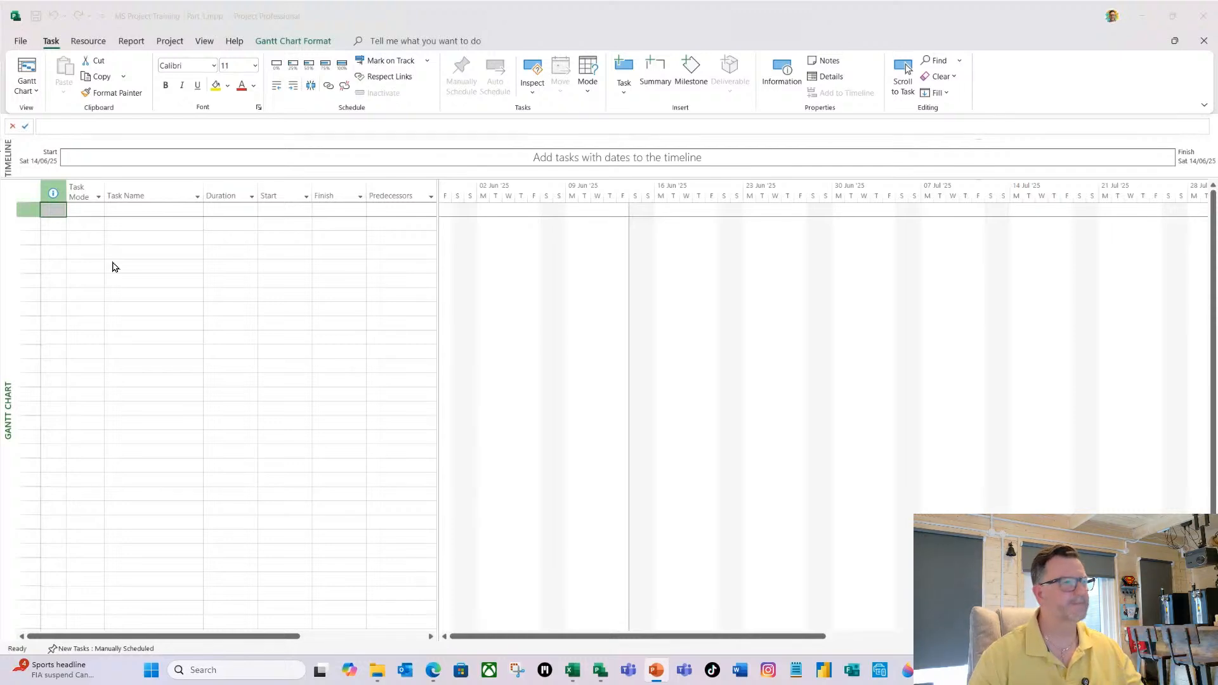
# Set newly created tasks in this project to Auto Scheduled, check the display options, and apply the settings.
pyautogui.click(21, 42)
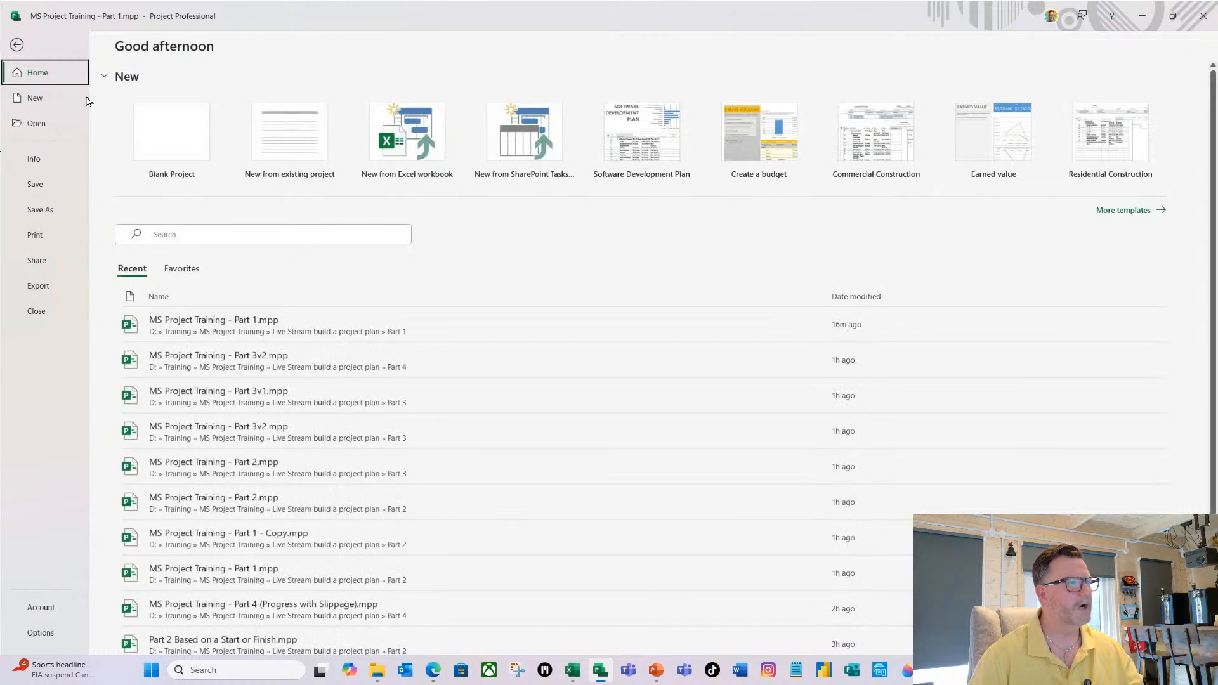
pyautogui.click(40, 633)
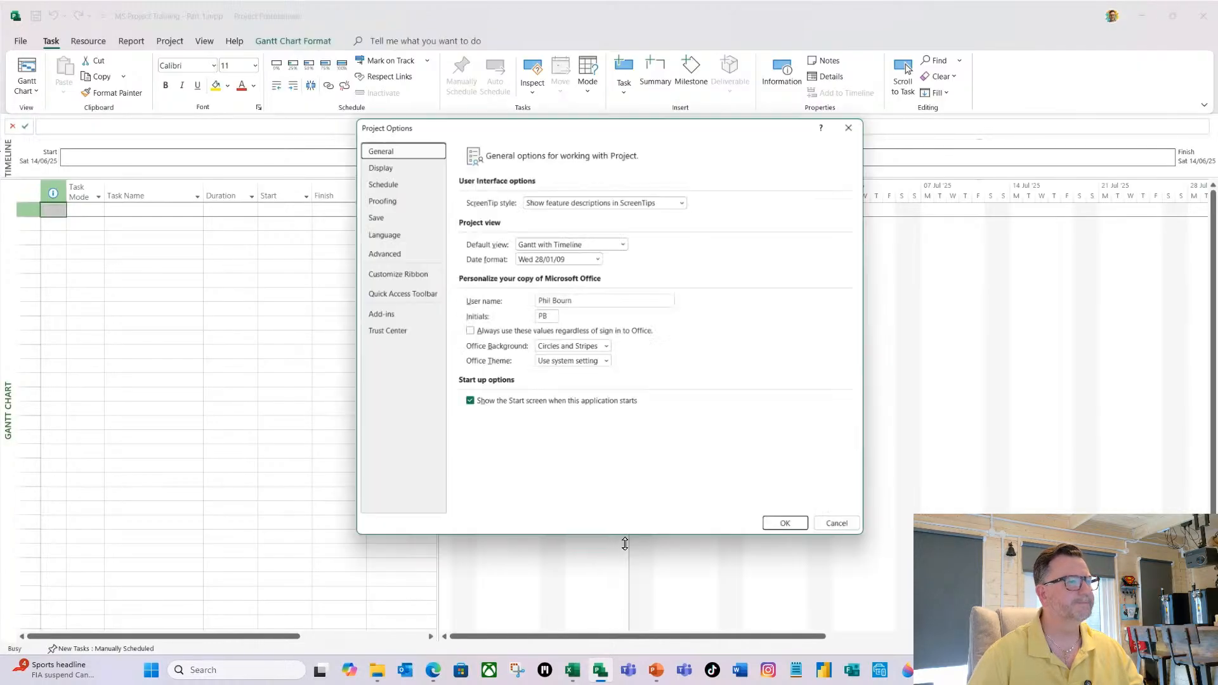
pyautogui.click(378, 180)
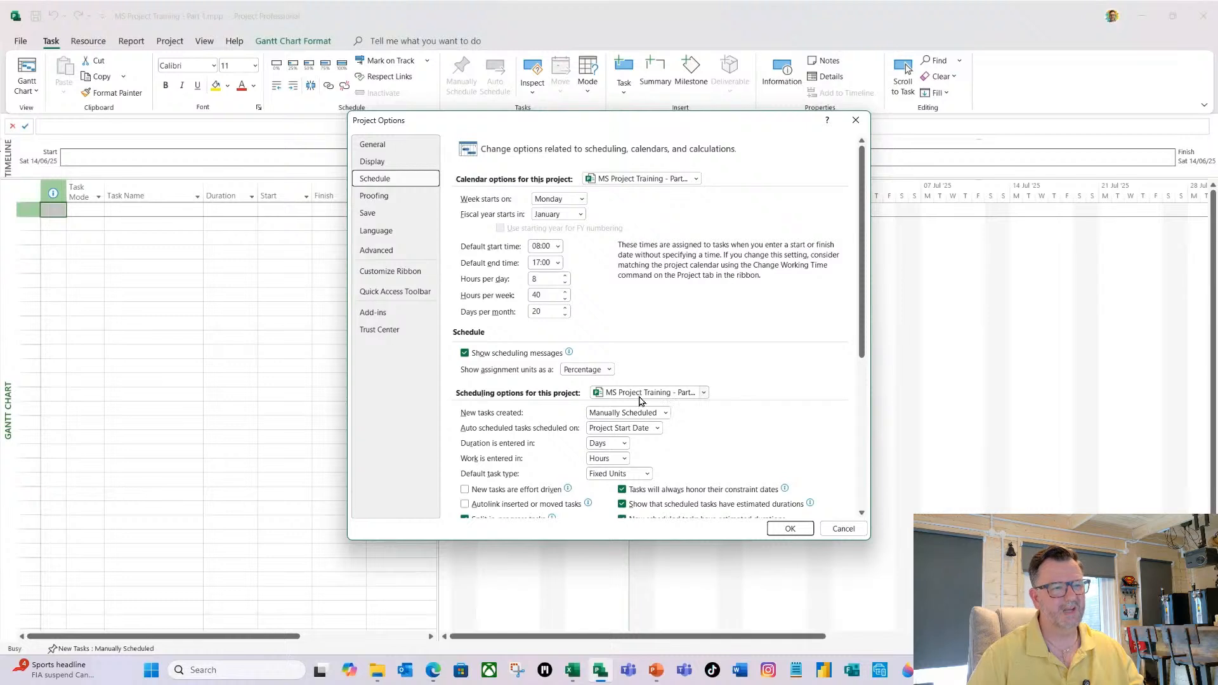
pyautogui.click(665, 417)
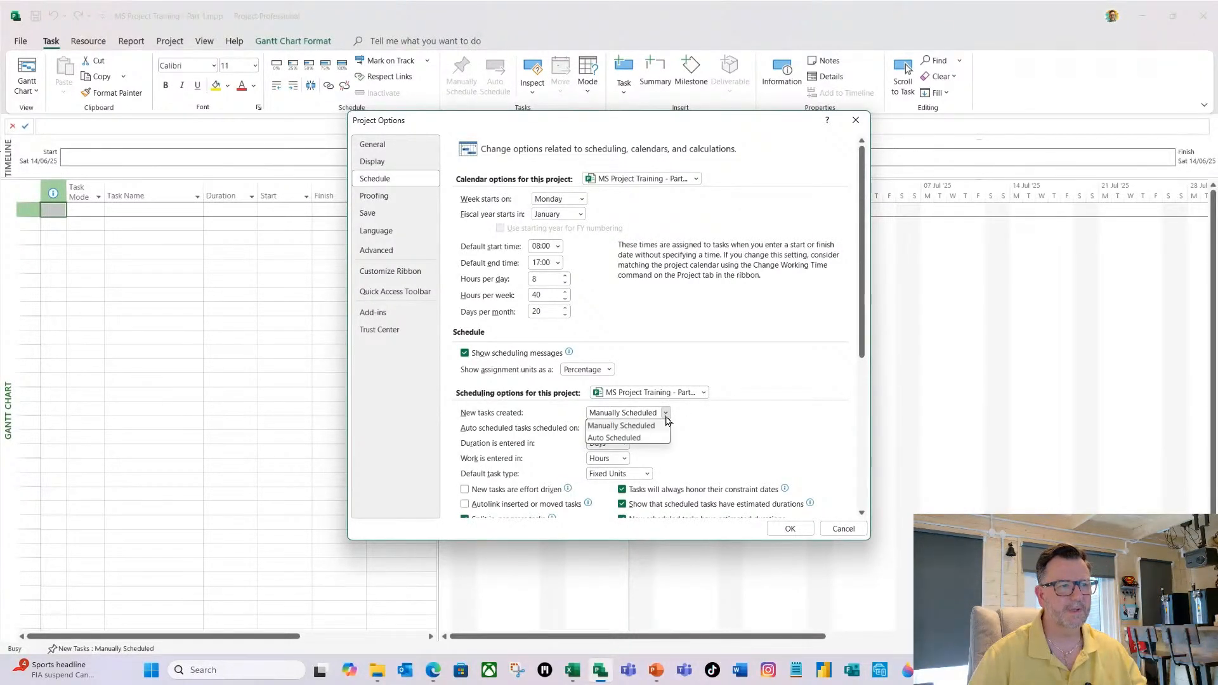
pyautogui.click(727, 445)
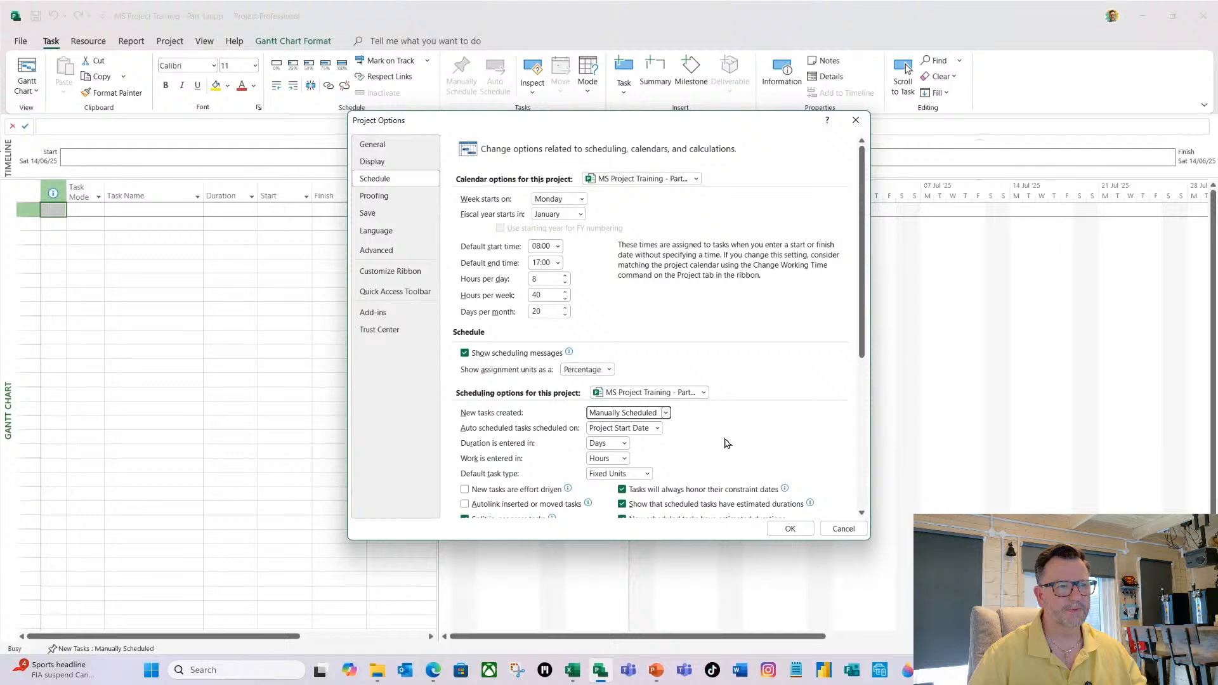
pyautogui.click(704, 392)
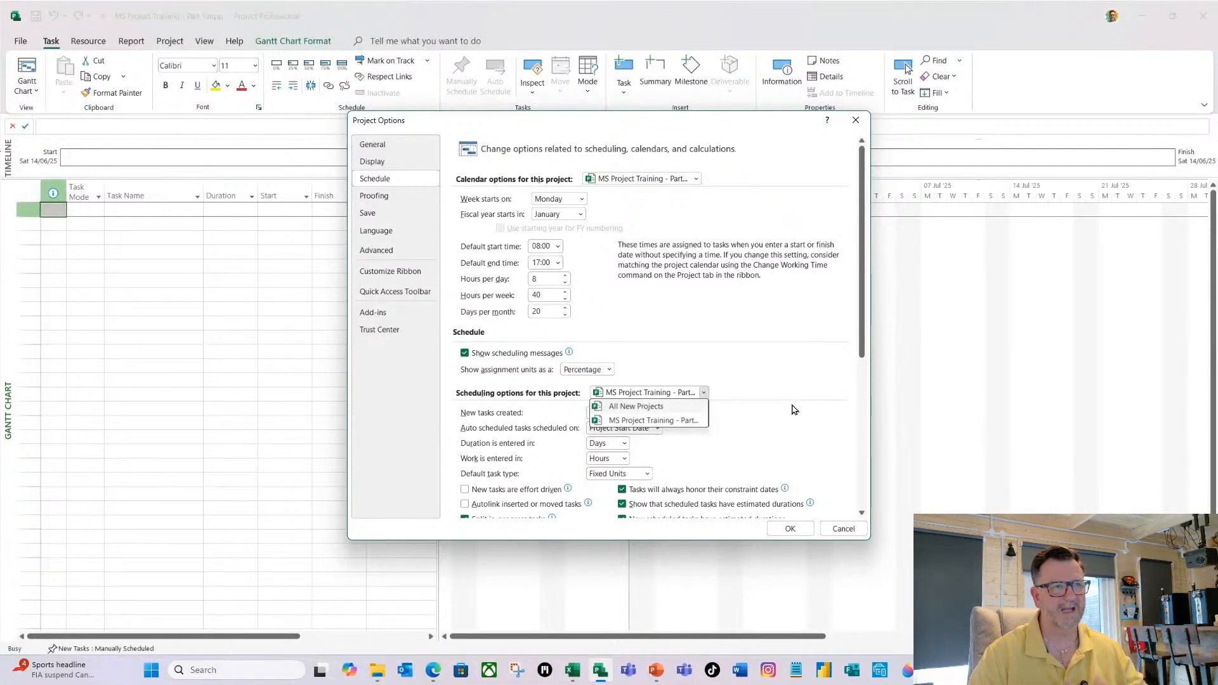
pyautogui.click(709, 413)
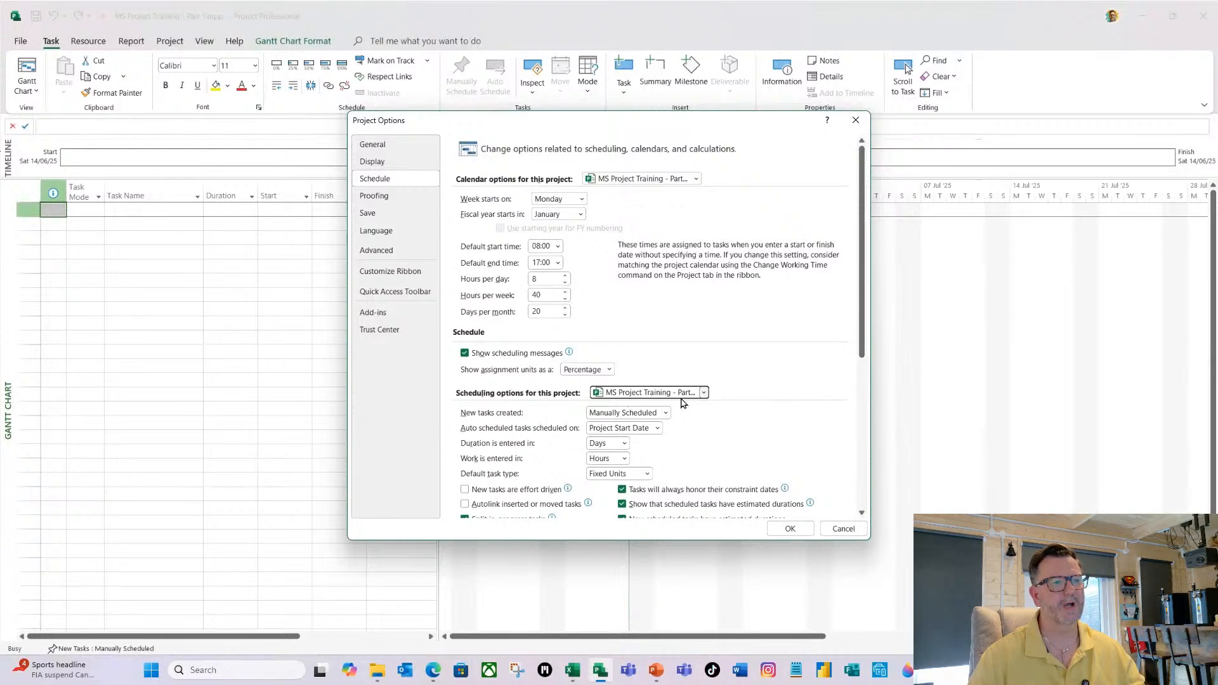
pyautogui.click(664, 413)
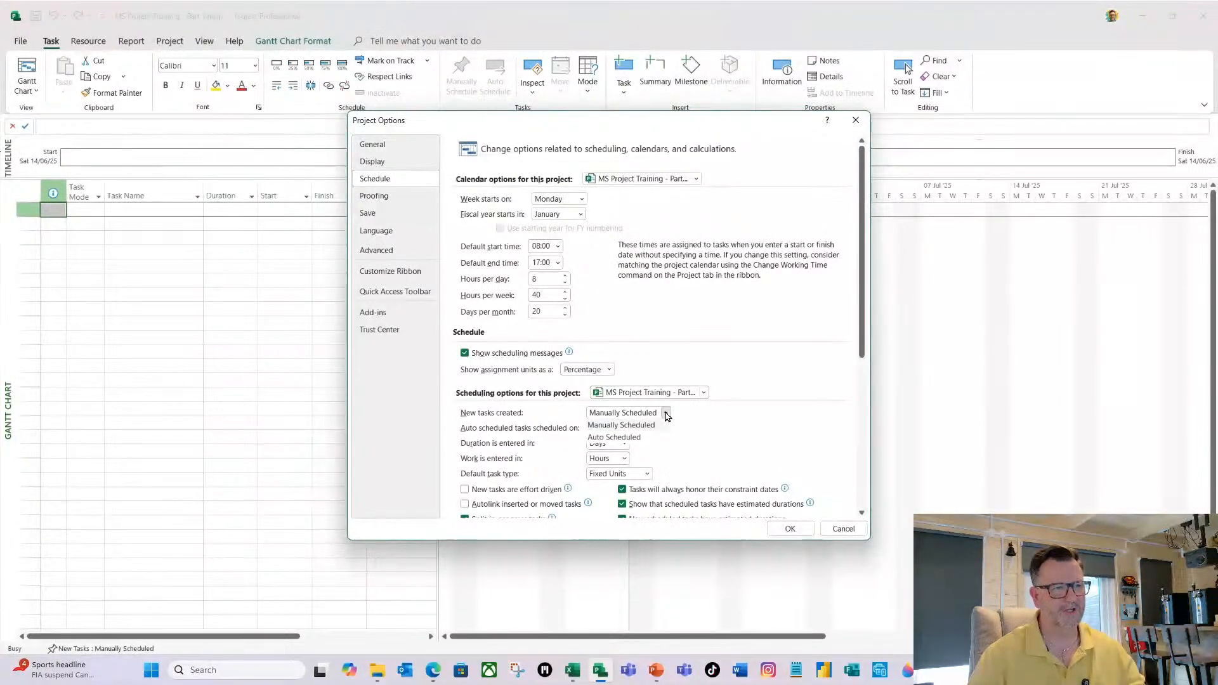
pyautogui.click(630, 439)
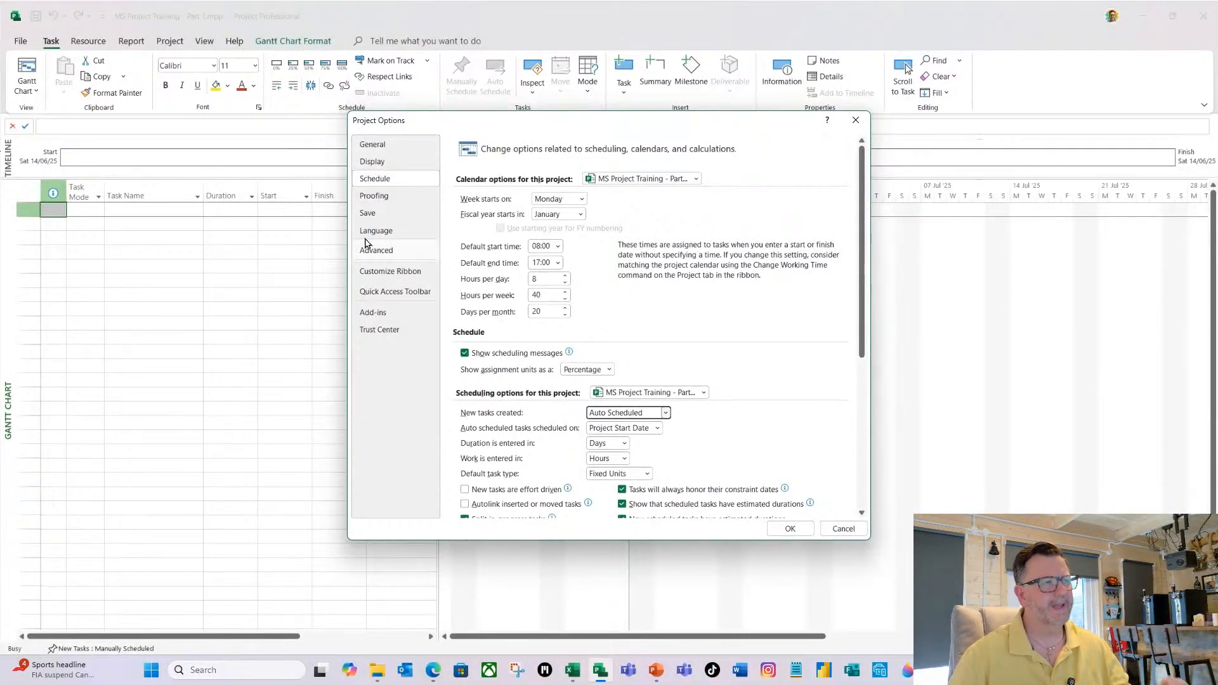
pyautogui.click(374, 163)
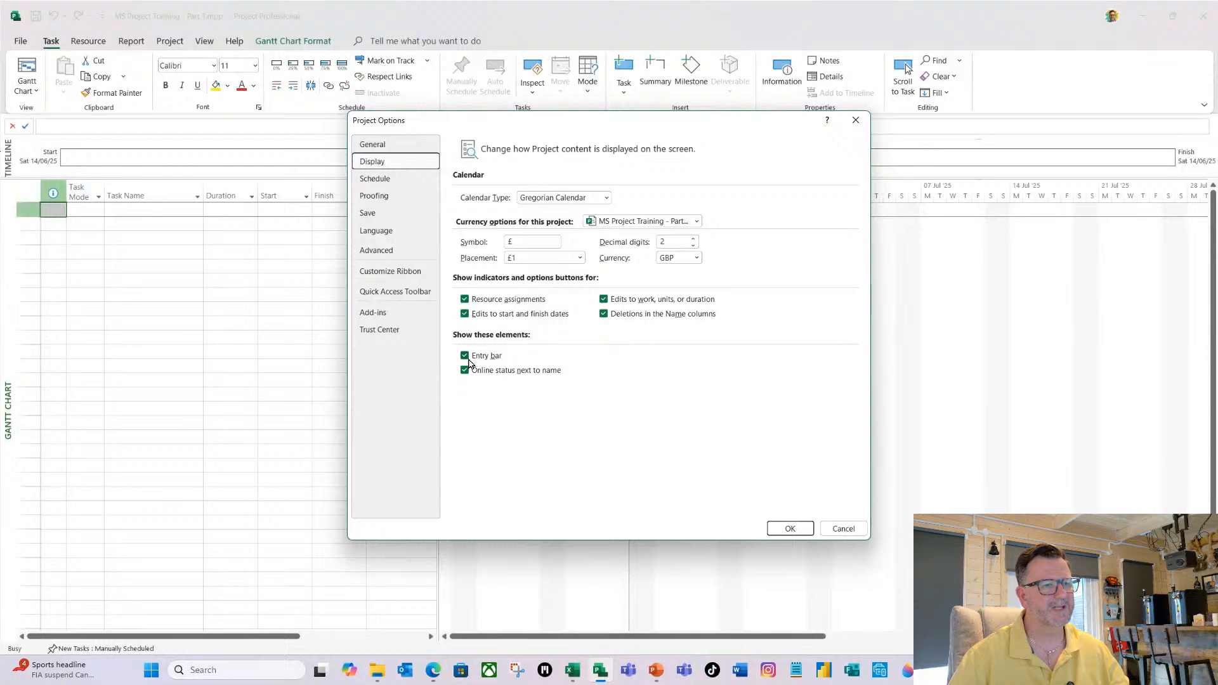
pyautogui.click(793, 531)
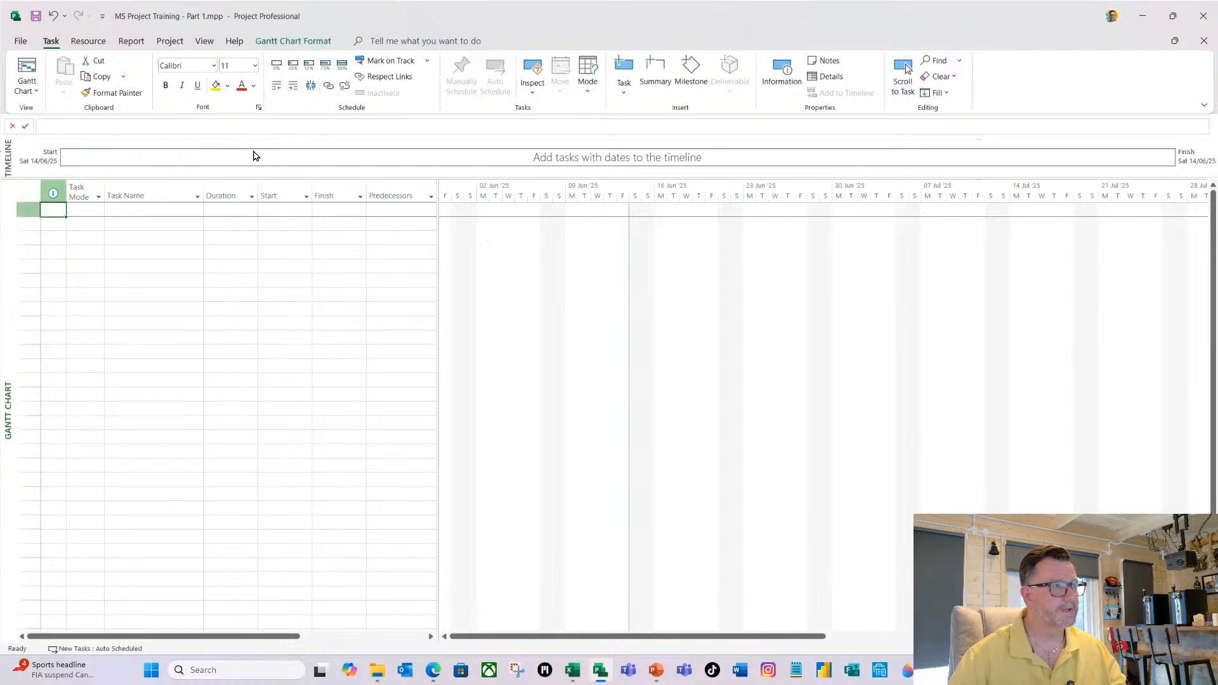
# Hide the timeline above the Gantt chart and select the first task name cell.
pyautogui.click(204, 42)
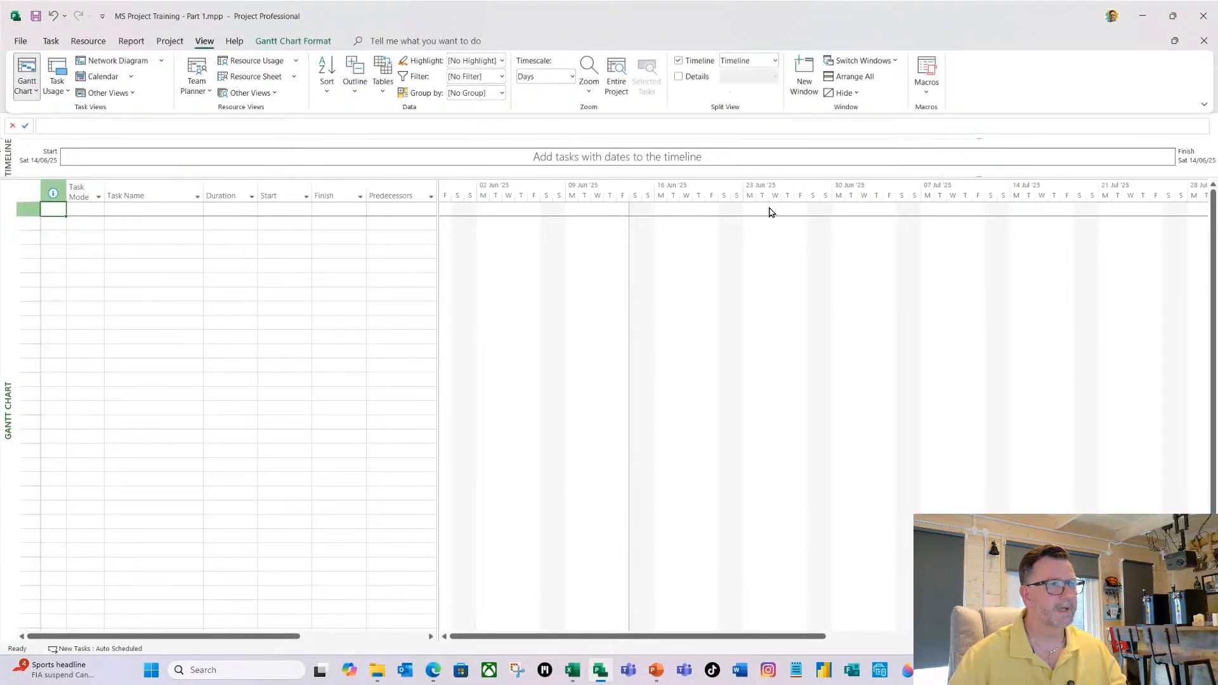
pyautogui.click(678, 61)
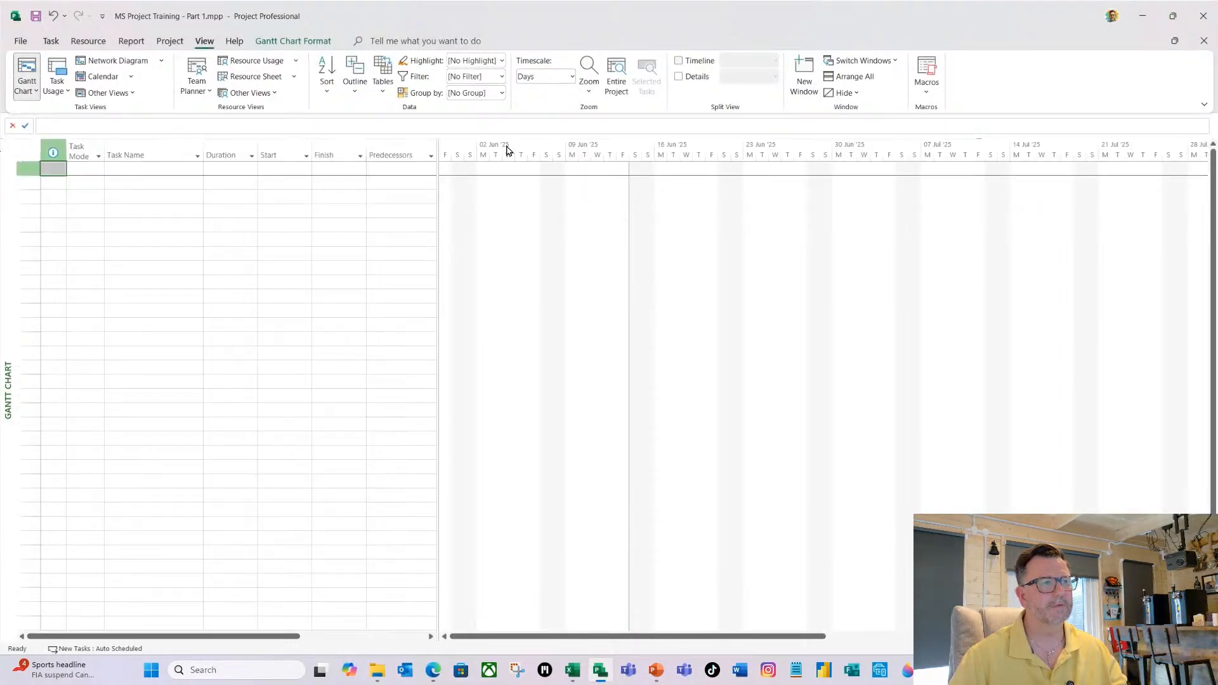
pyautogui.click(154, 171)
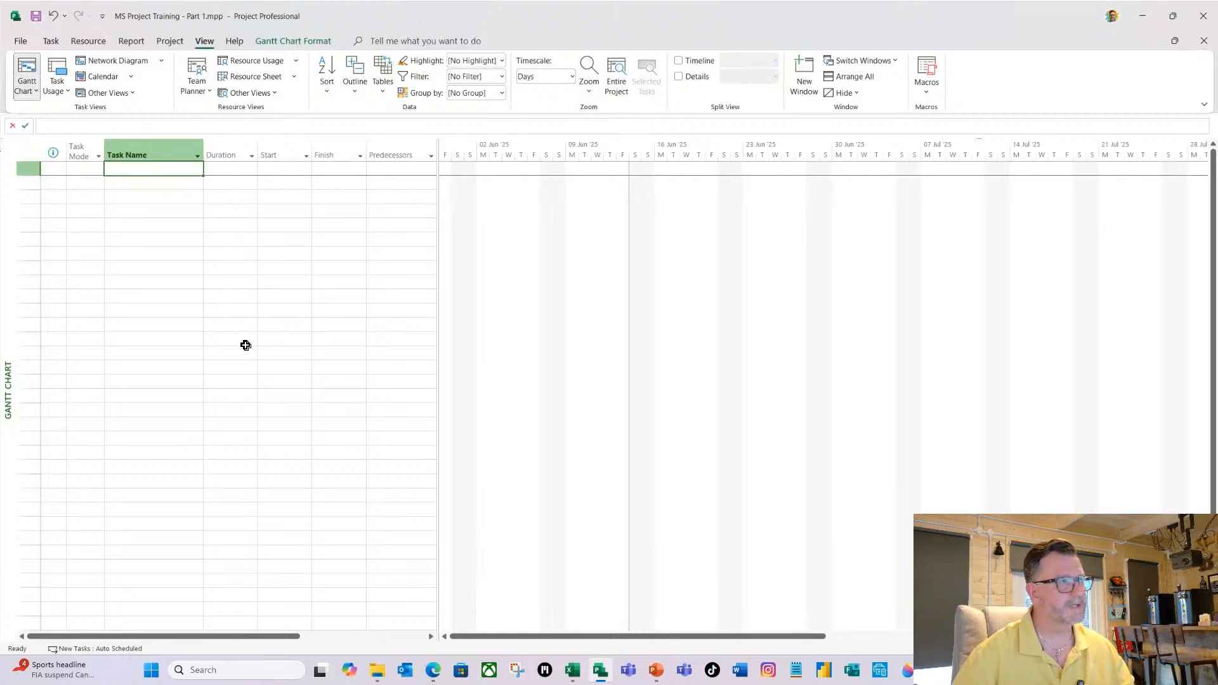
# Set the project's start date to Monday 07/07/2025 in the project information.
pyautogui.click(171, 41)
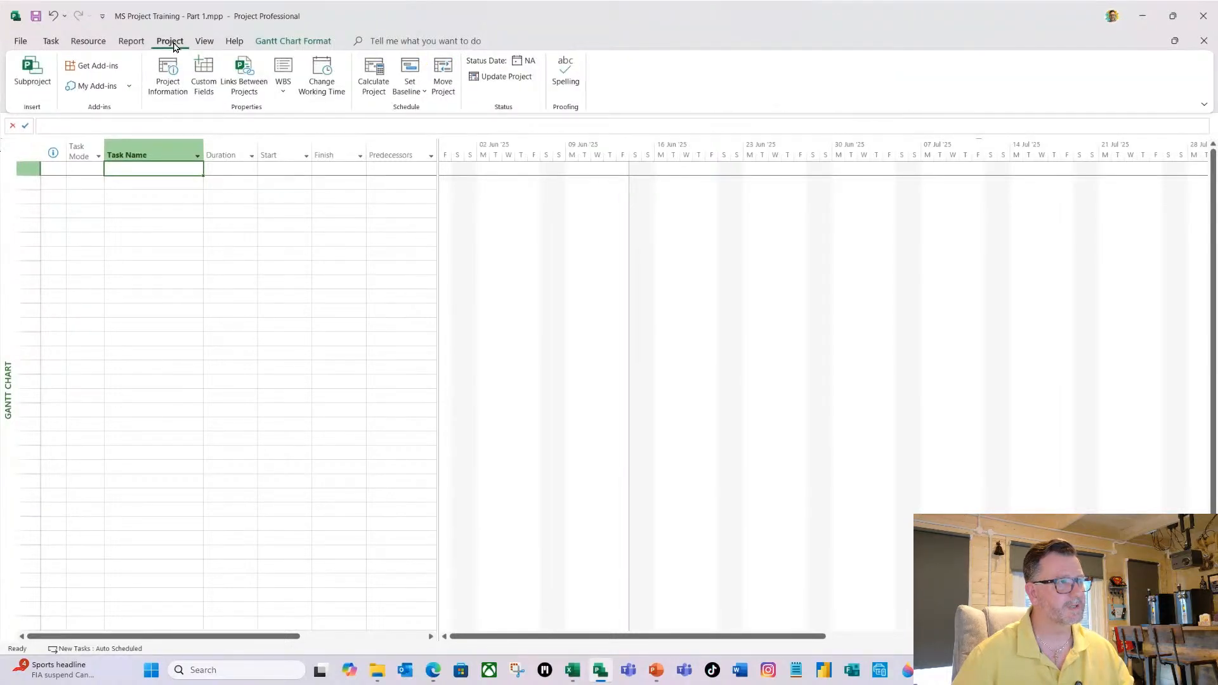
pyautogui.click(177, 96)
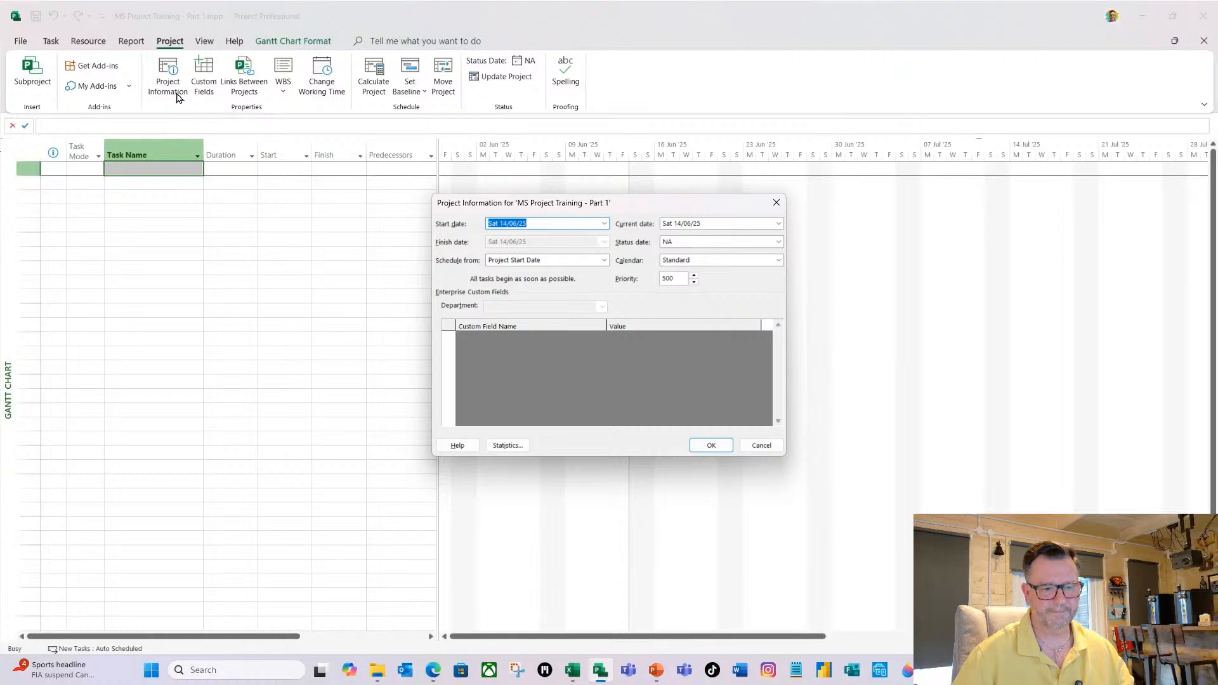
pyautogui.click(605, 224)
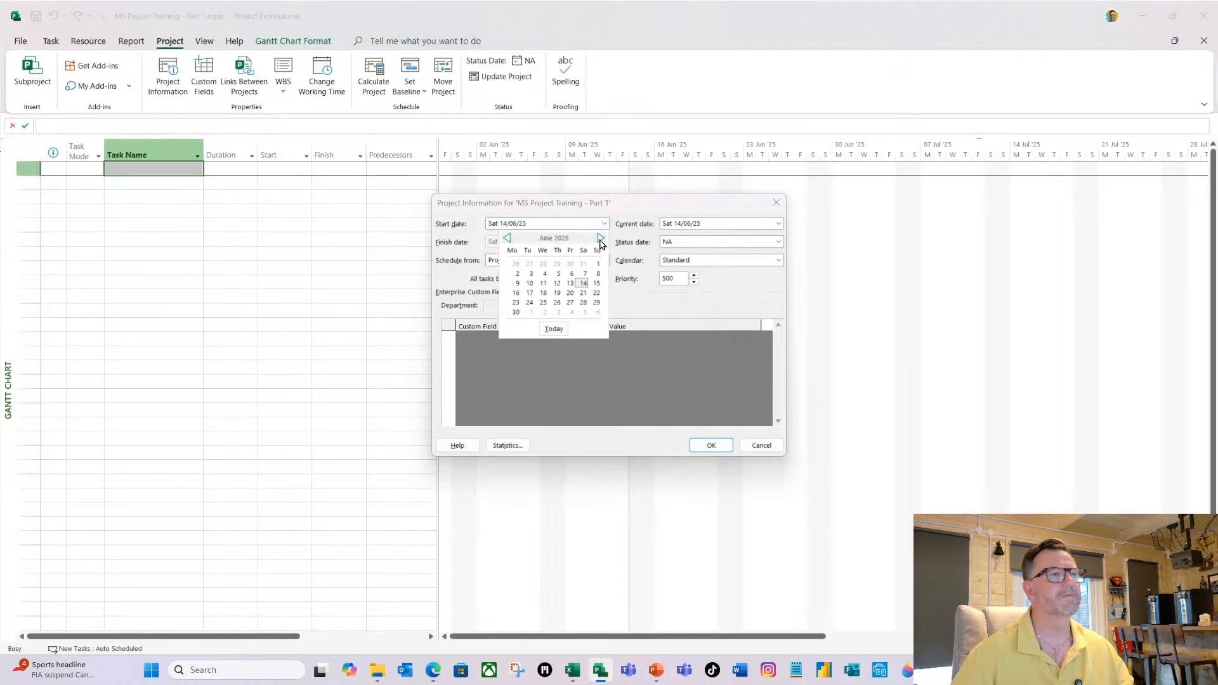
pyautogui.click(517, 274)
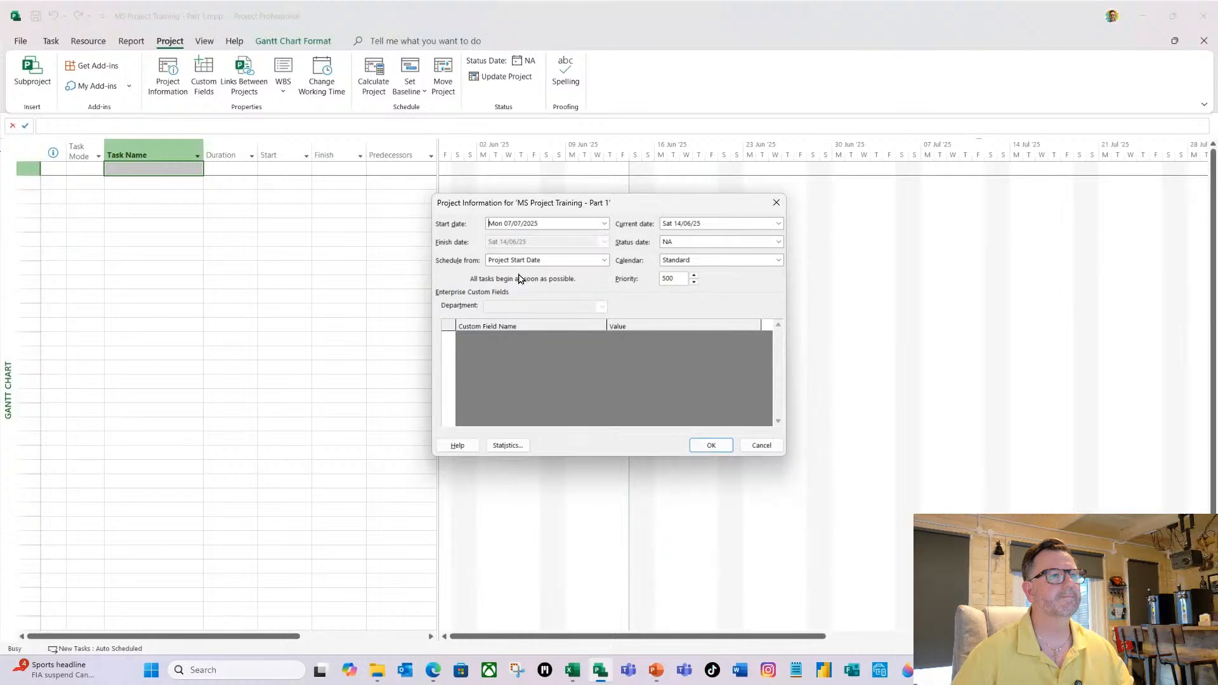
pyautogui.click(710, 445)
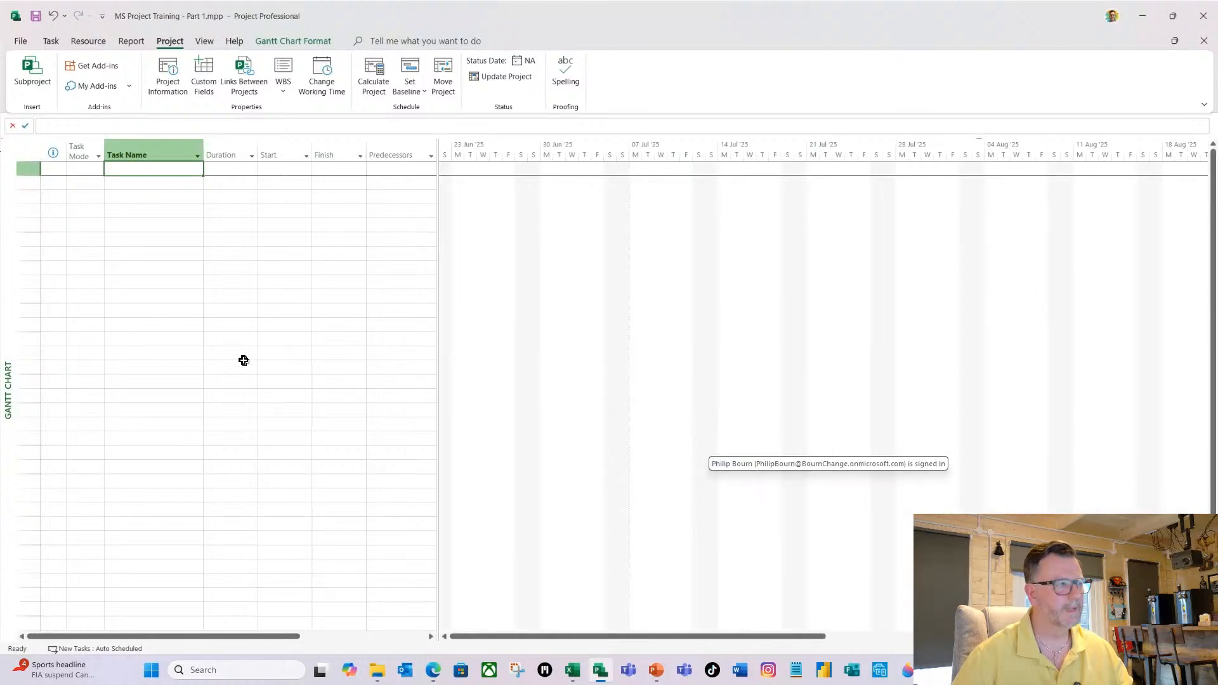
# Enter "Build a New Computer" as the task name in the first row of the task table.
pyautogui.hotkey('alt', 'Tab')
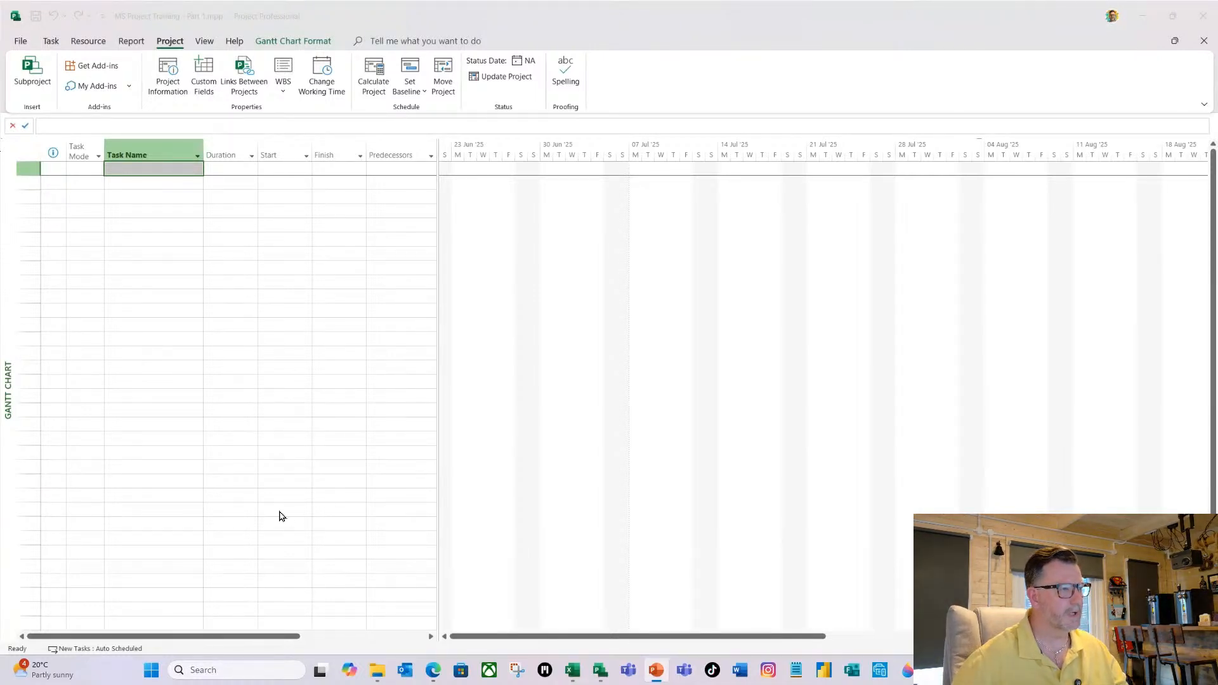
pyautogui.click(142, 181)
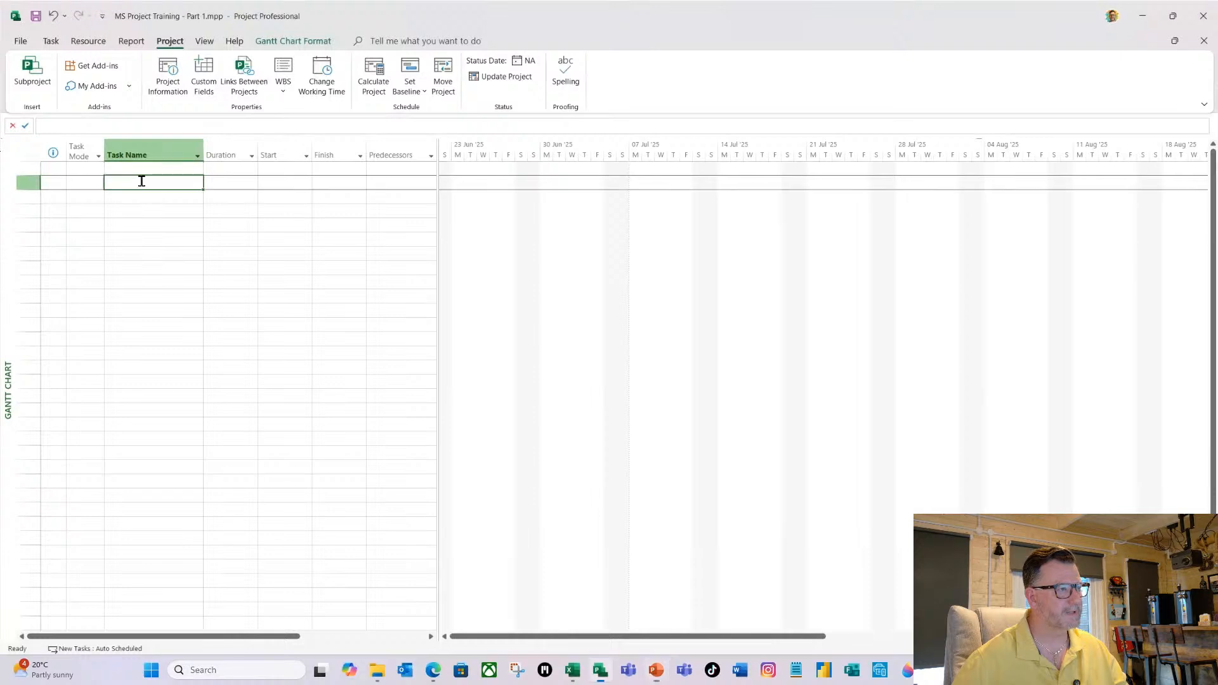
pyautogui.click(141, 168)
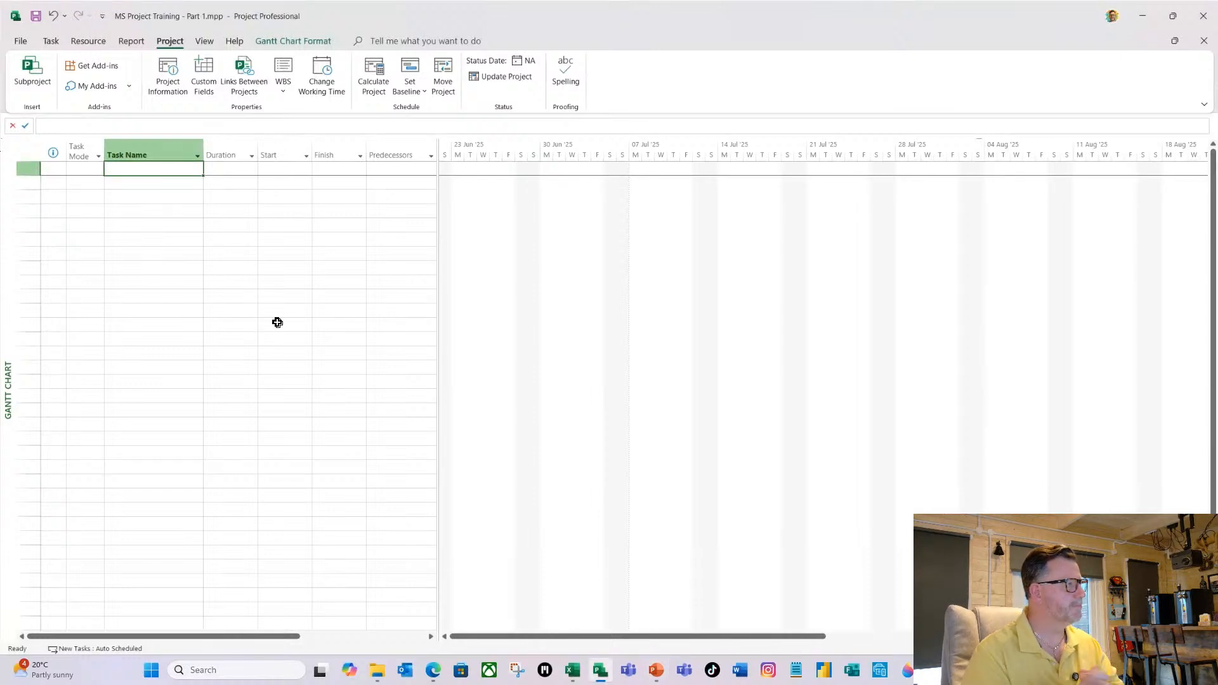
pyautogui.write('Build')
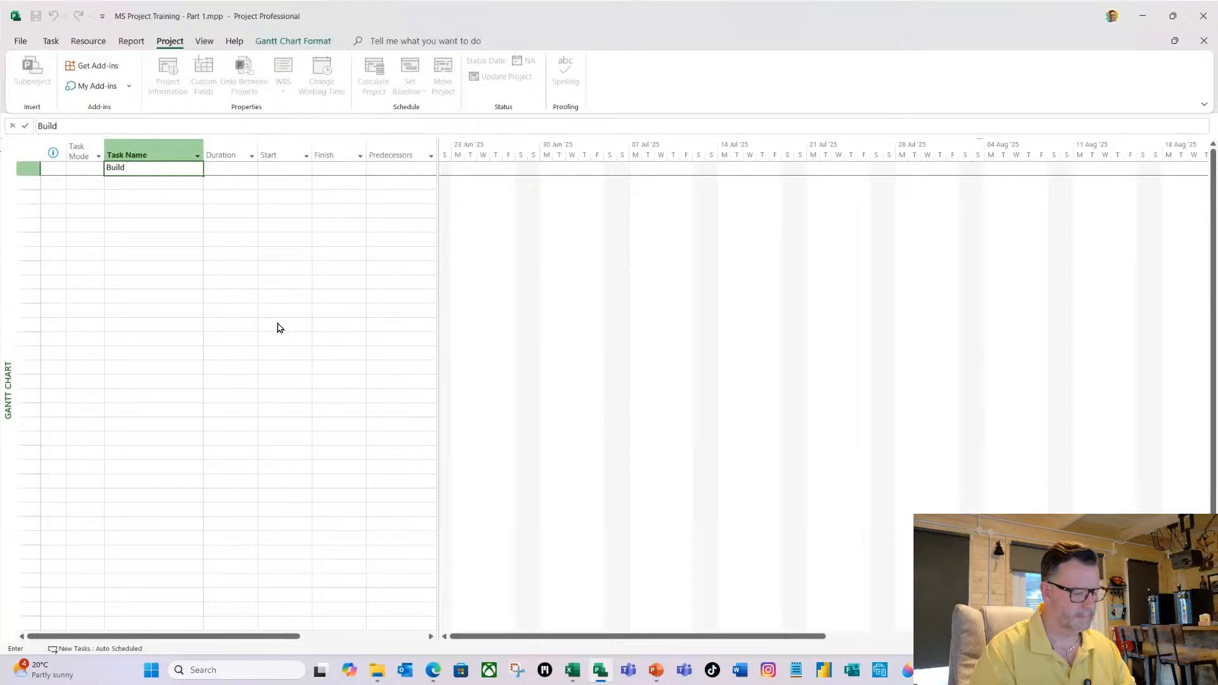
pyautogui.write(' a New')
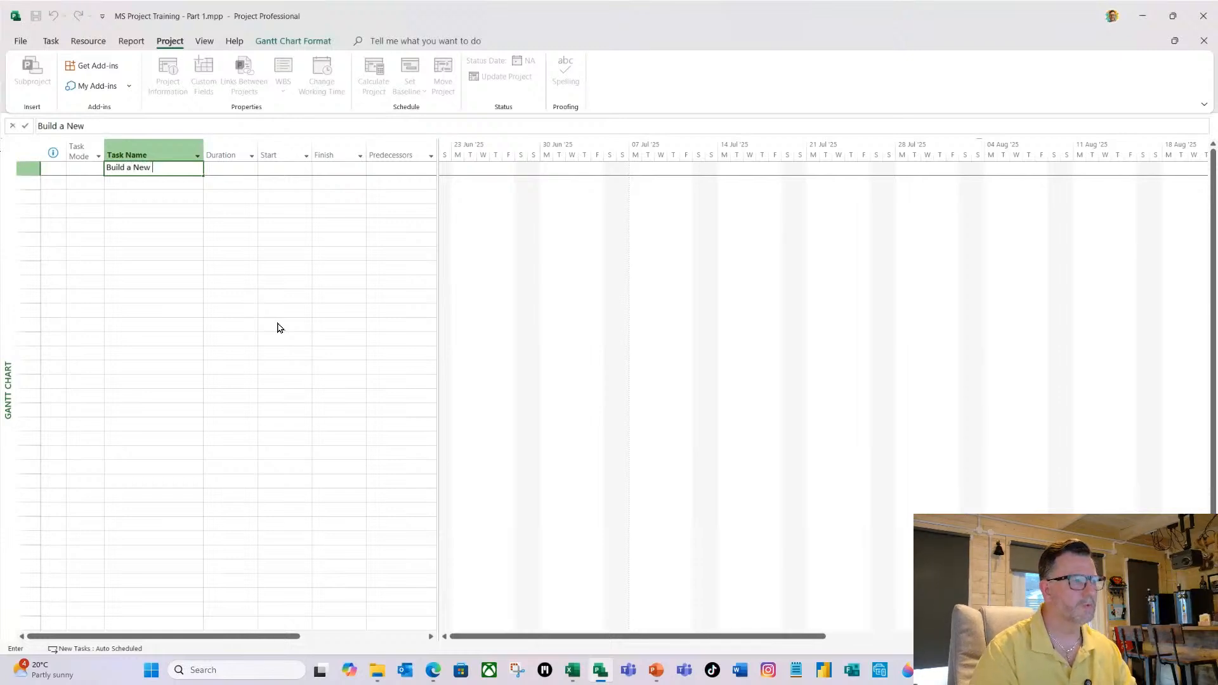
pyautogui.write(' Comp')
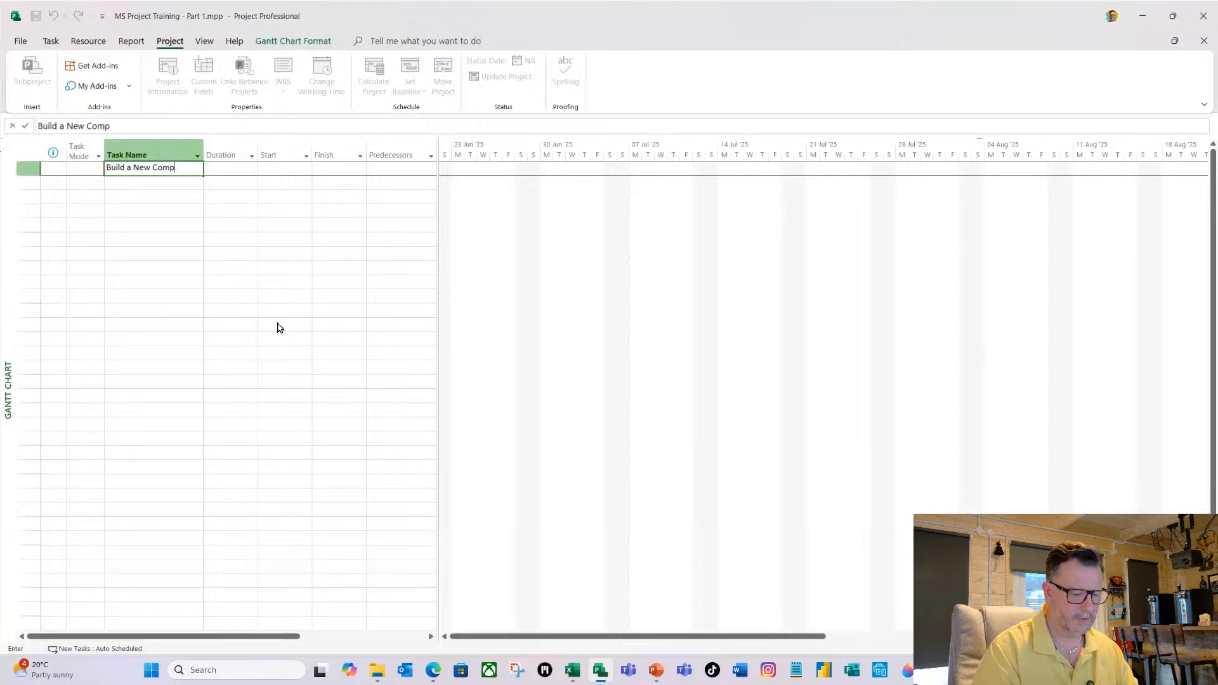
pyautogui.write('u')
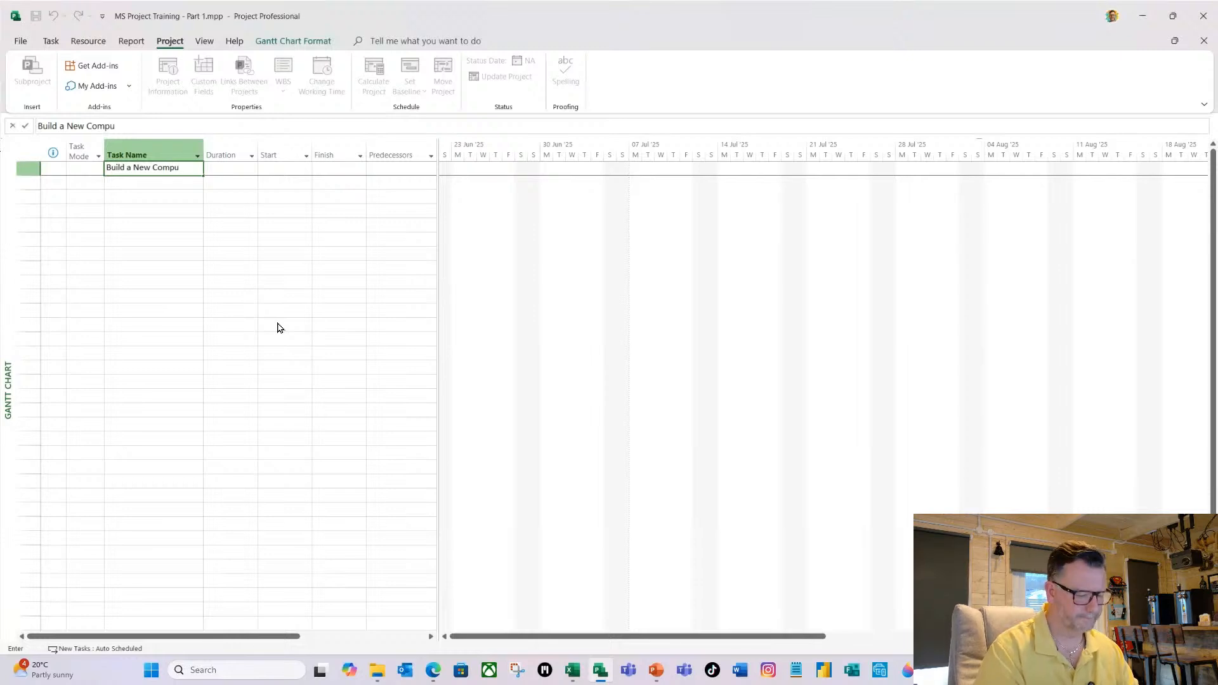
pyautogui.write('ter')
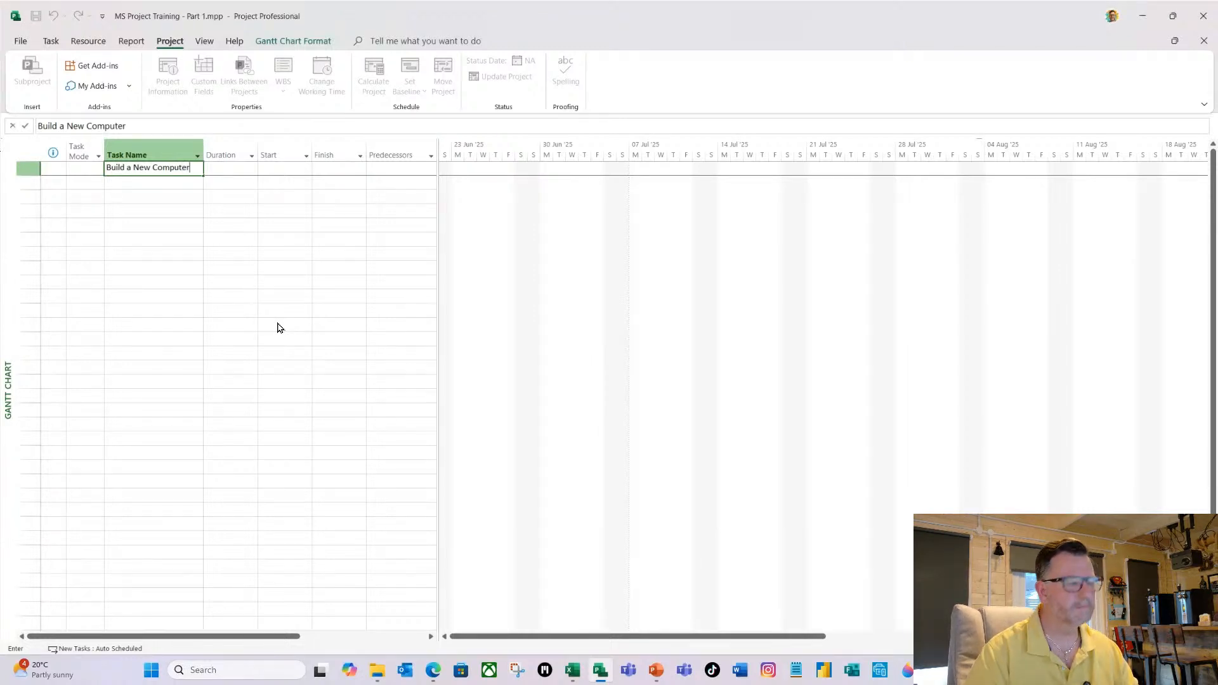
pyautogui.press('Return')
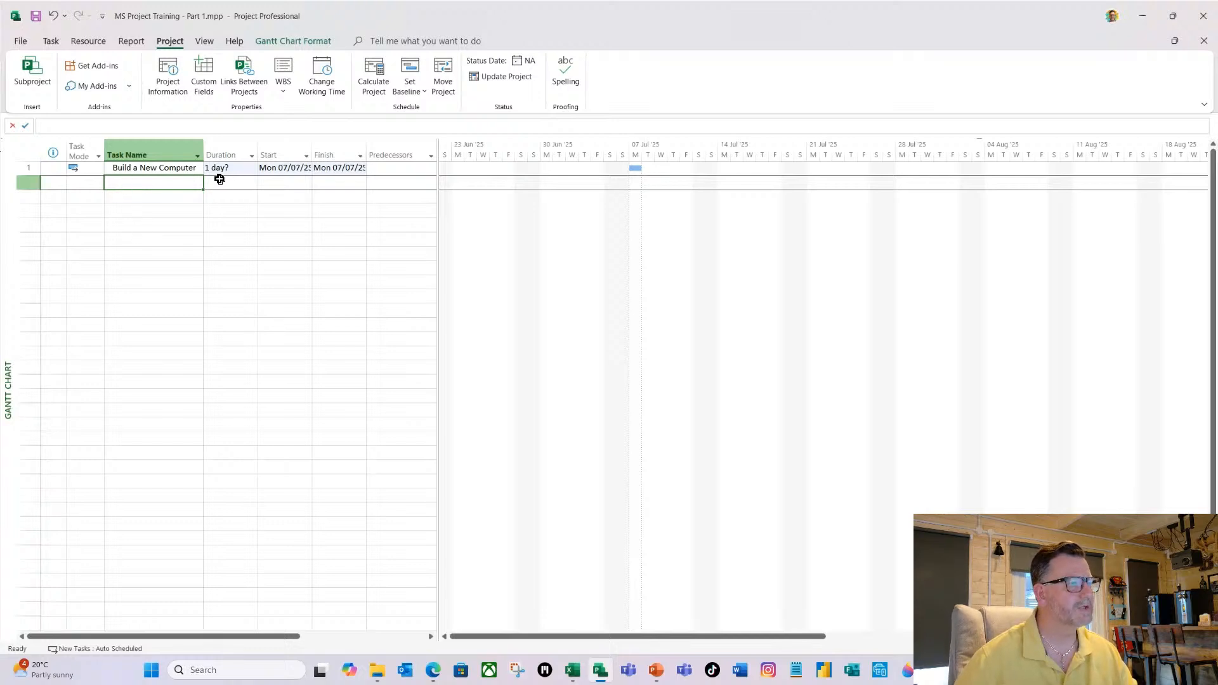
# Fit the widths of the Start and Finish columns to their dates.
pyautogui.doubleClick(312, 152)
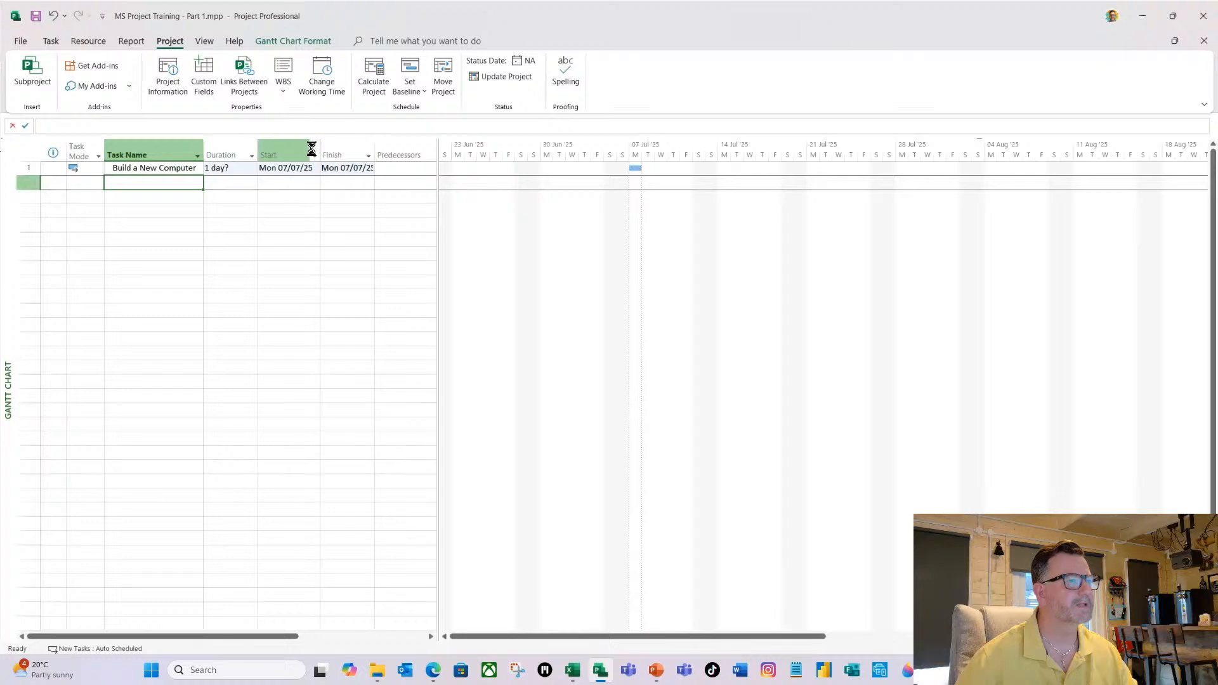
pyautogui.doubleClick(374, 144)
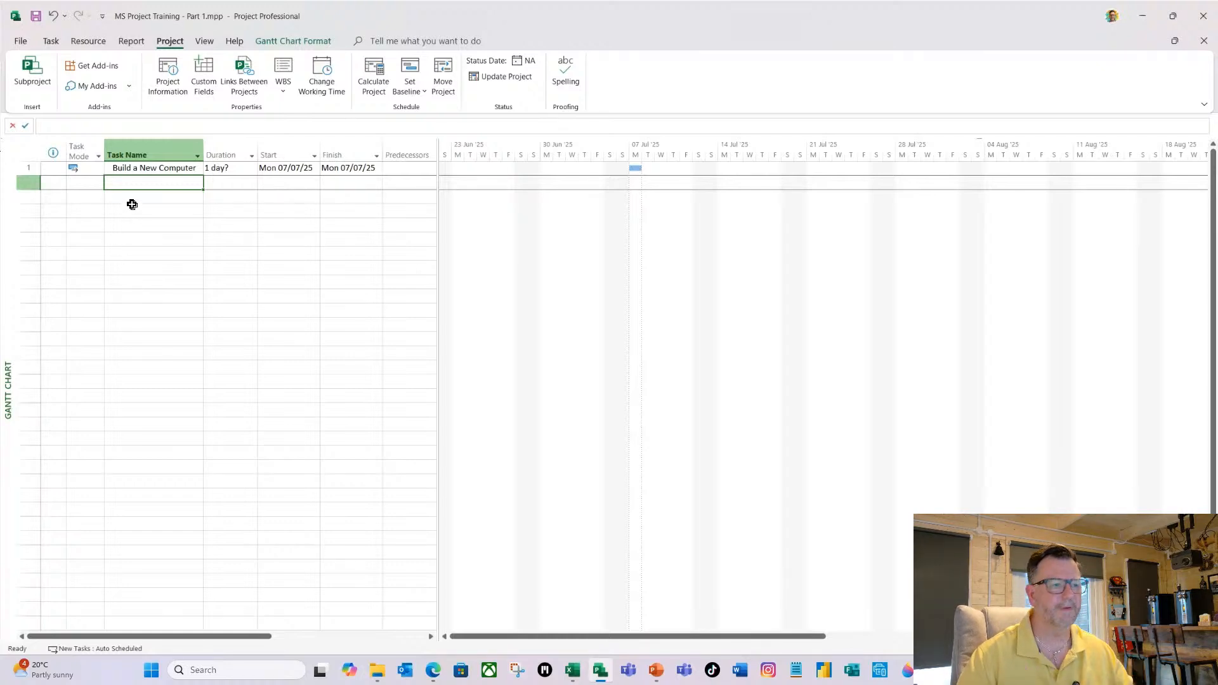
# Switch to the Excel workbook Training Tasks List.xlsx and copy the tasks from Main Unit to Assemble Computer, cells A3:A24.
pyautogui.moveTo(576, 676)
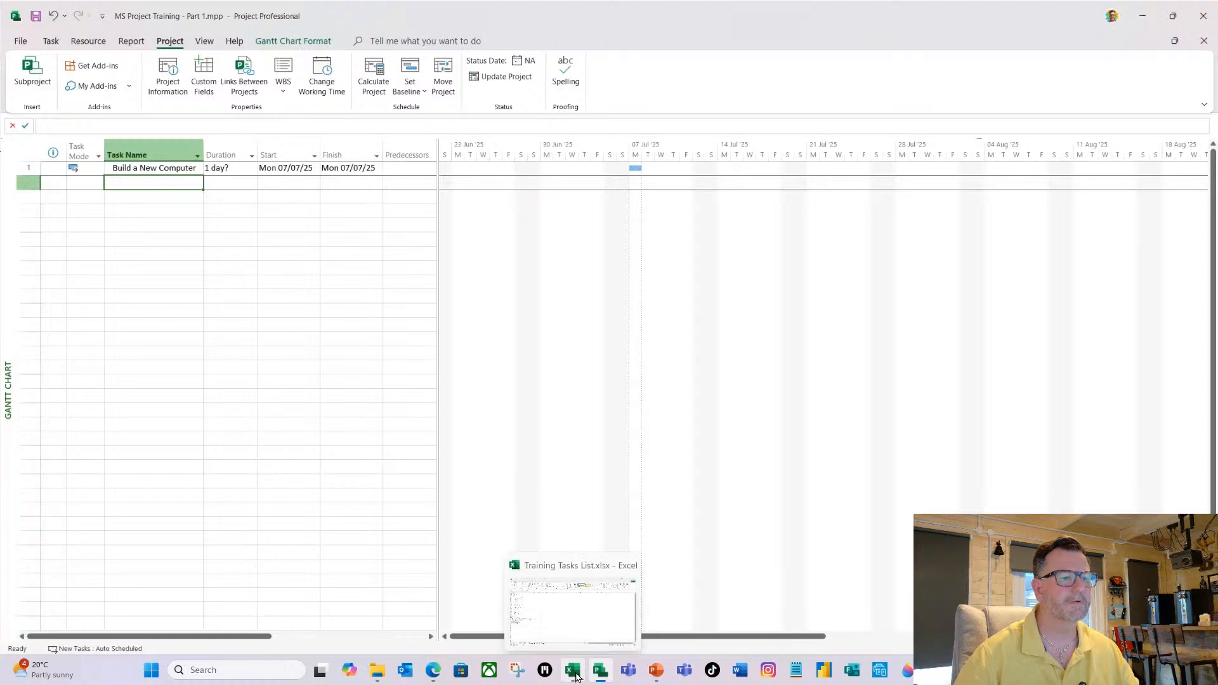
pyautogui.click(575, 676)
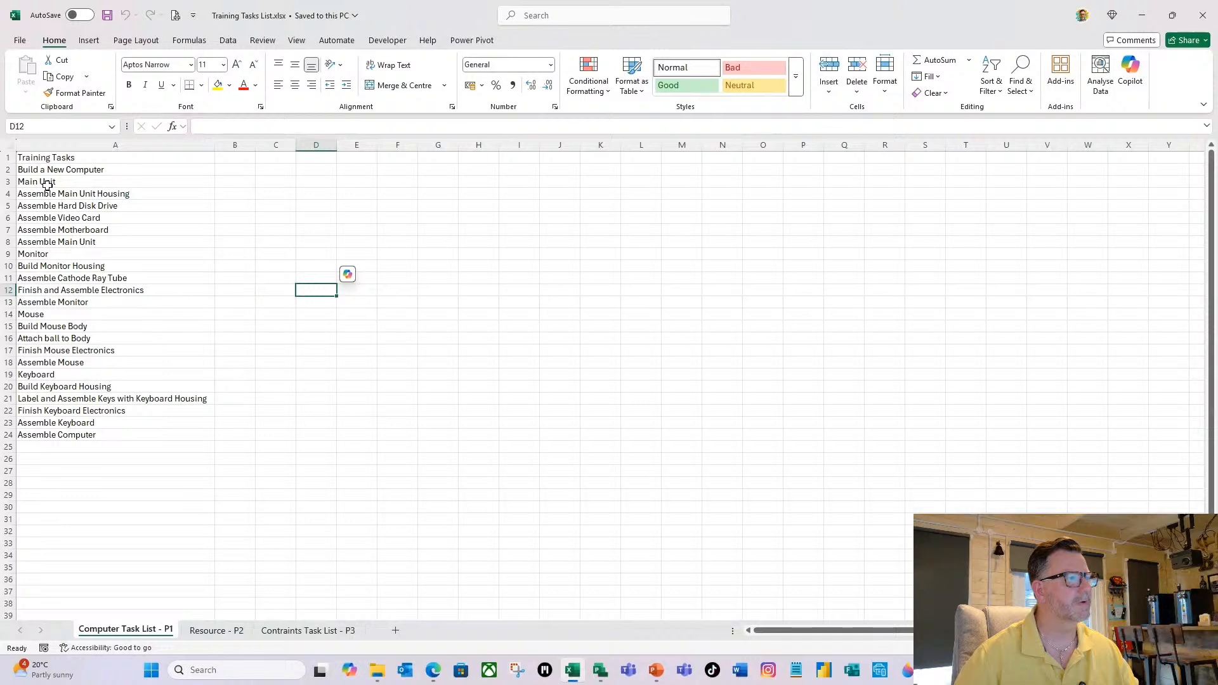
pyautogui.moveTo(44, 185); pyautogui.dragTo(57, 439)
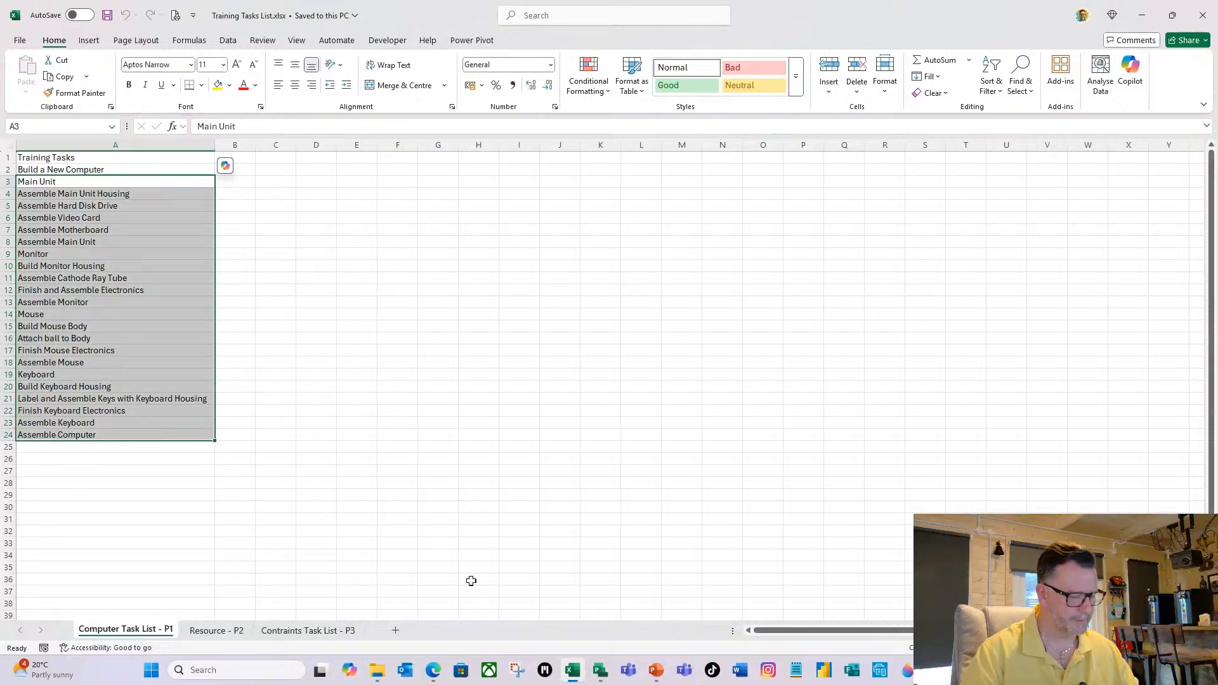
pyautogui.hotkey('ctrl', 'c')
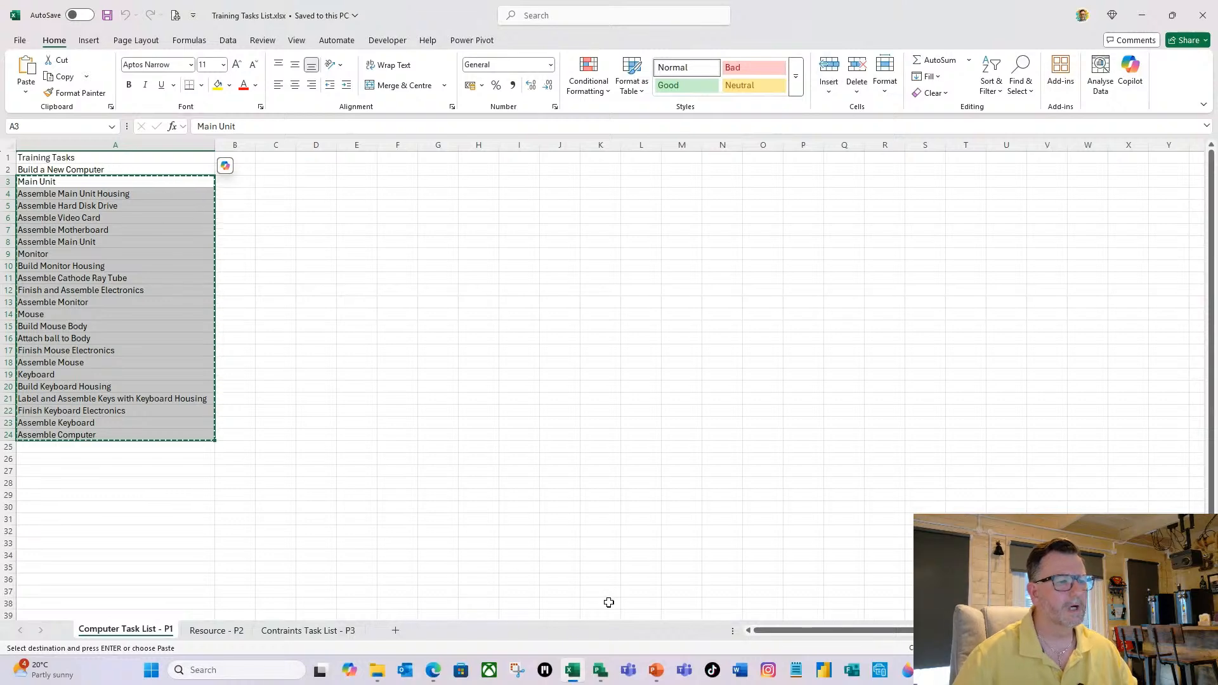
# Switch to MS Project, paste the copied tasks below Build a New Computer, and resize the task table to show full names and the Finish column.
pyautogui.click(599, 672)
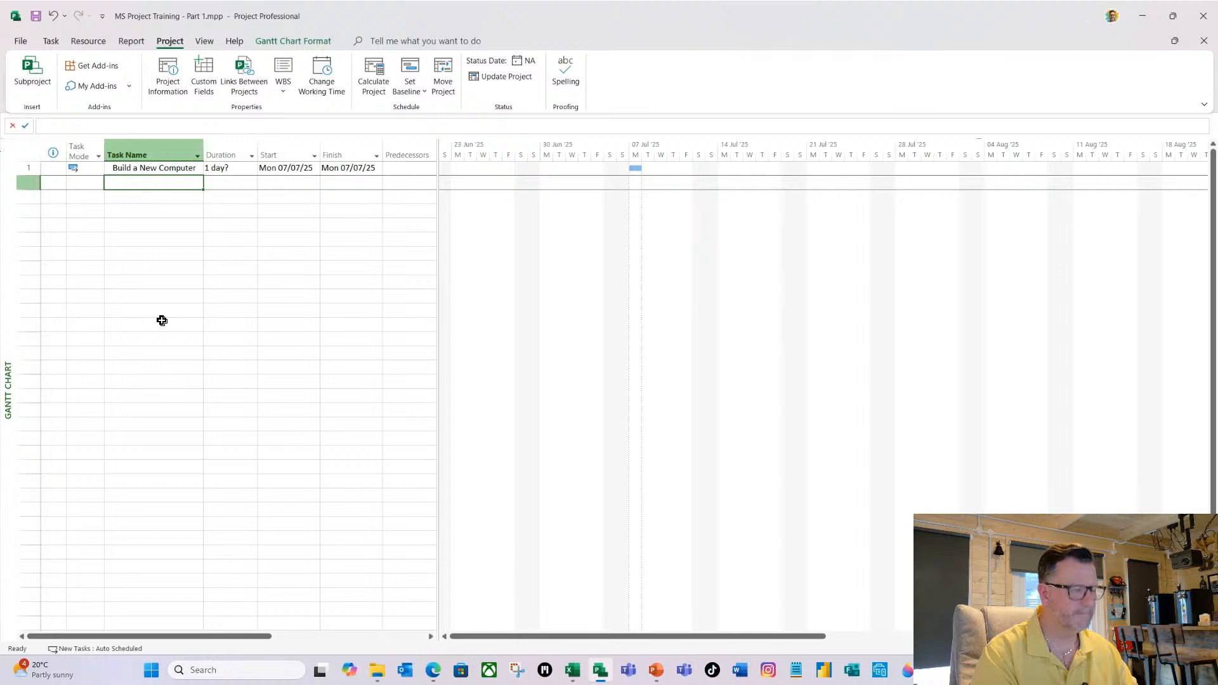
pyautogui.hotkey('ctrl', 'v')
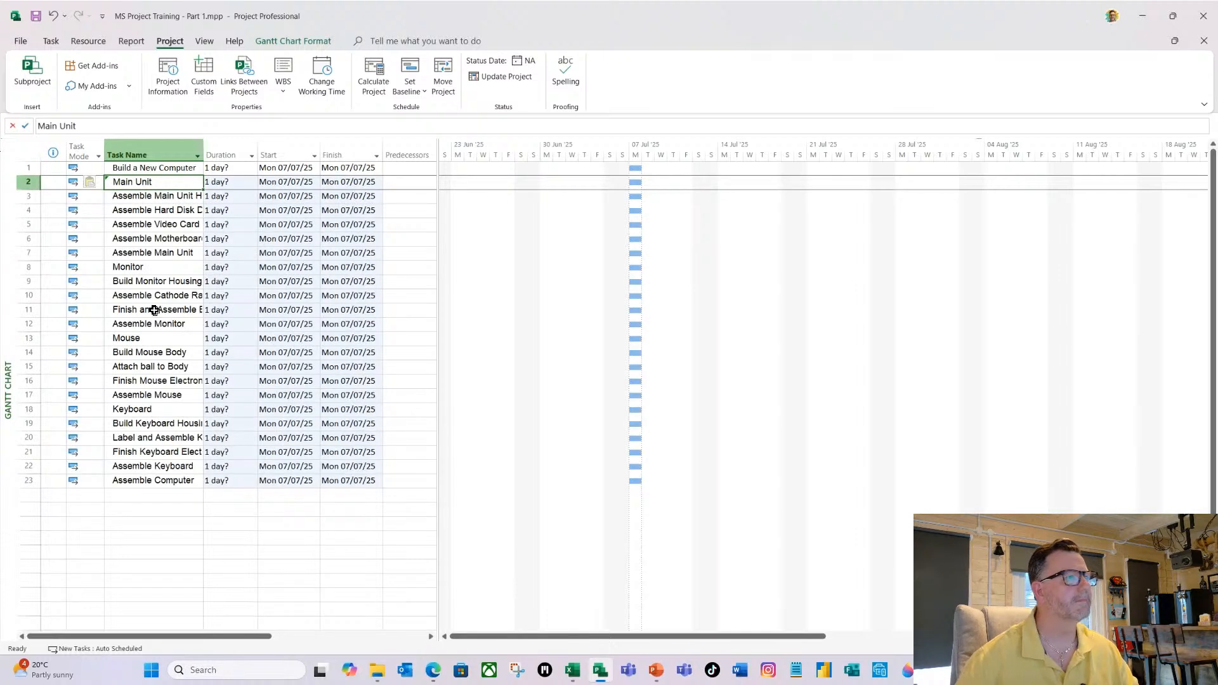
pyautogui.doubleClick(203, 149)
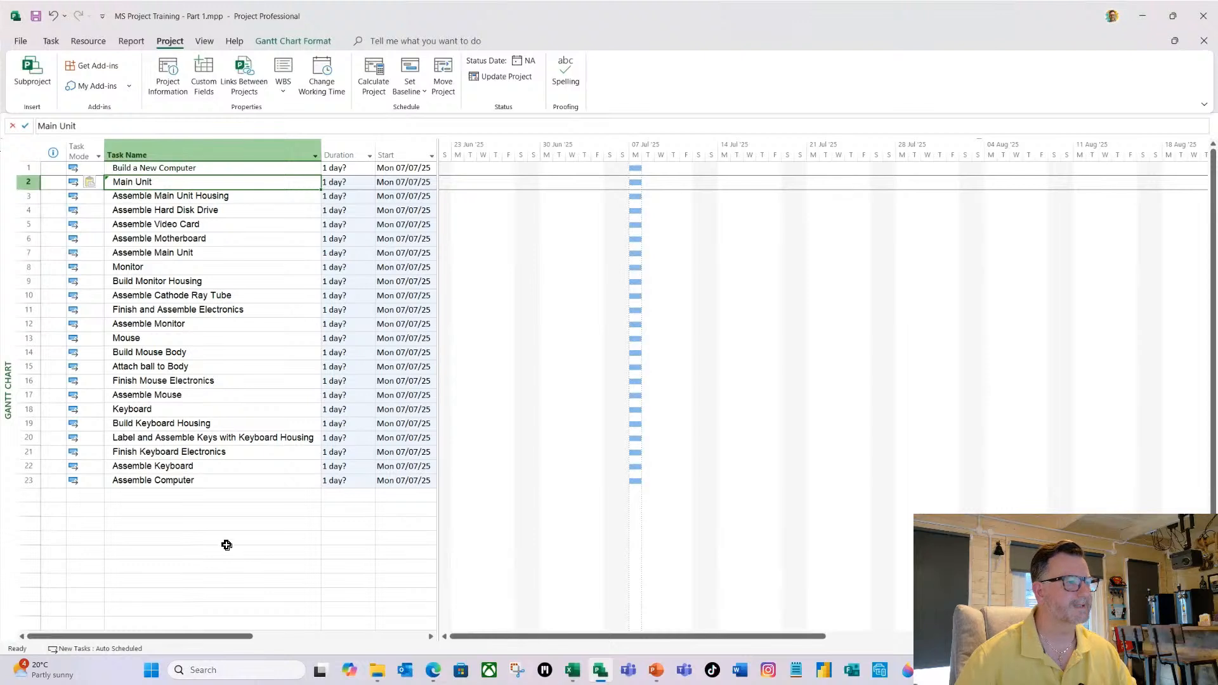
pyautogui.moveTo(439, 150); pyautogui.dragTo(508, 184)
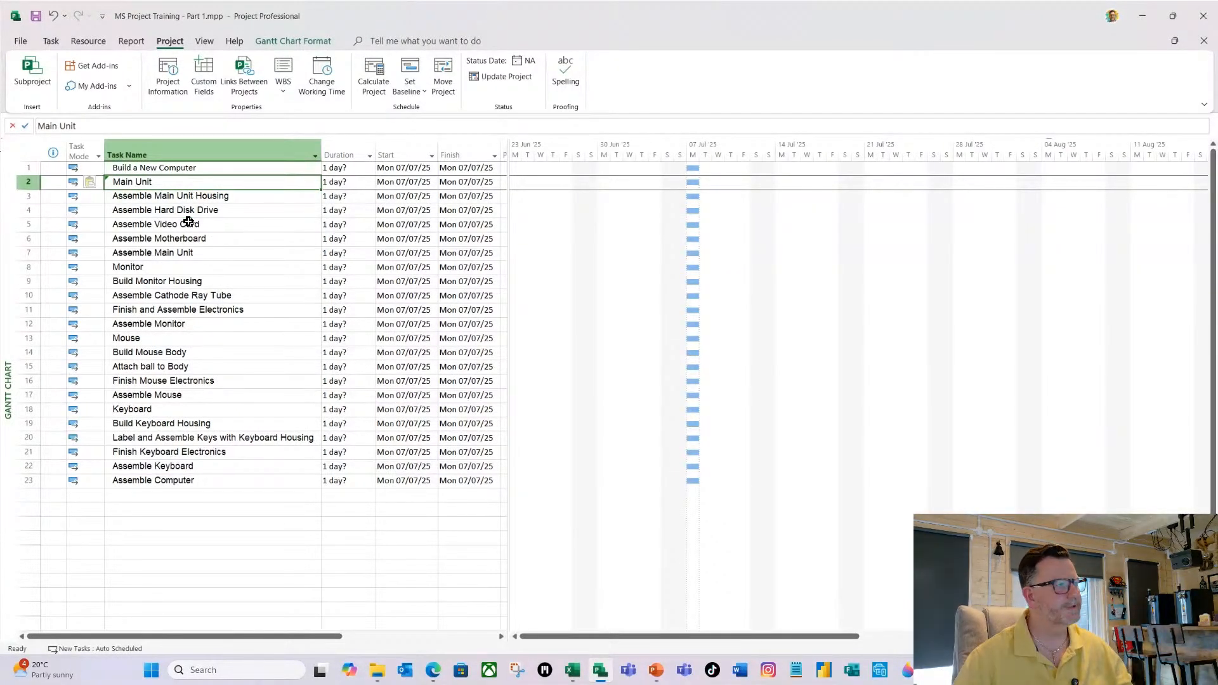
# Switch to the PowerPoint slide show and read the slide "Giving your project structure – Indenting (1 of 5)".
pyautogui.hotkey('alt', 'Tab')
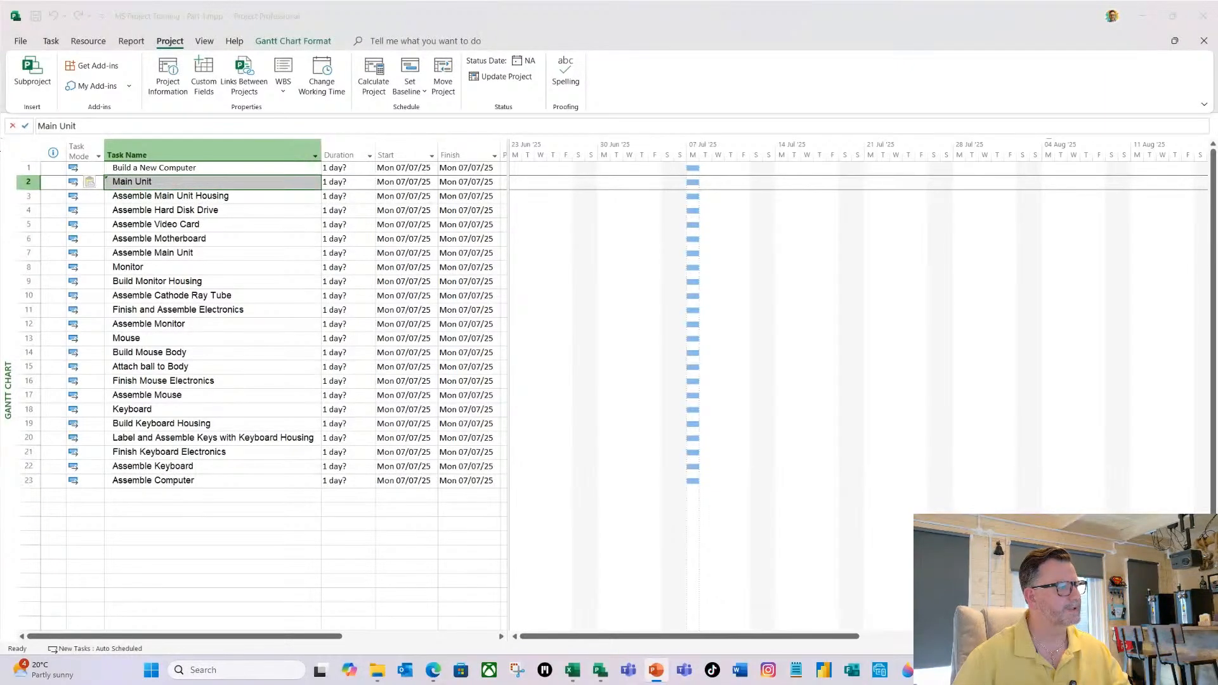
pyautogui.hotkey('shift', 'F5')
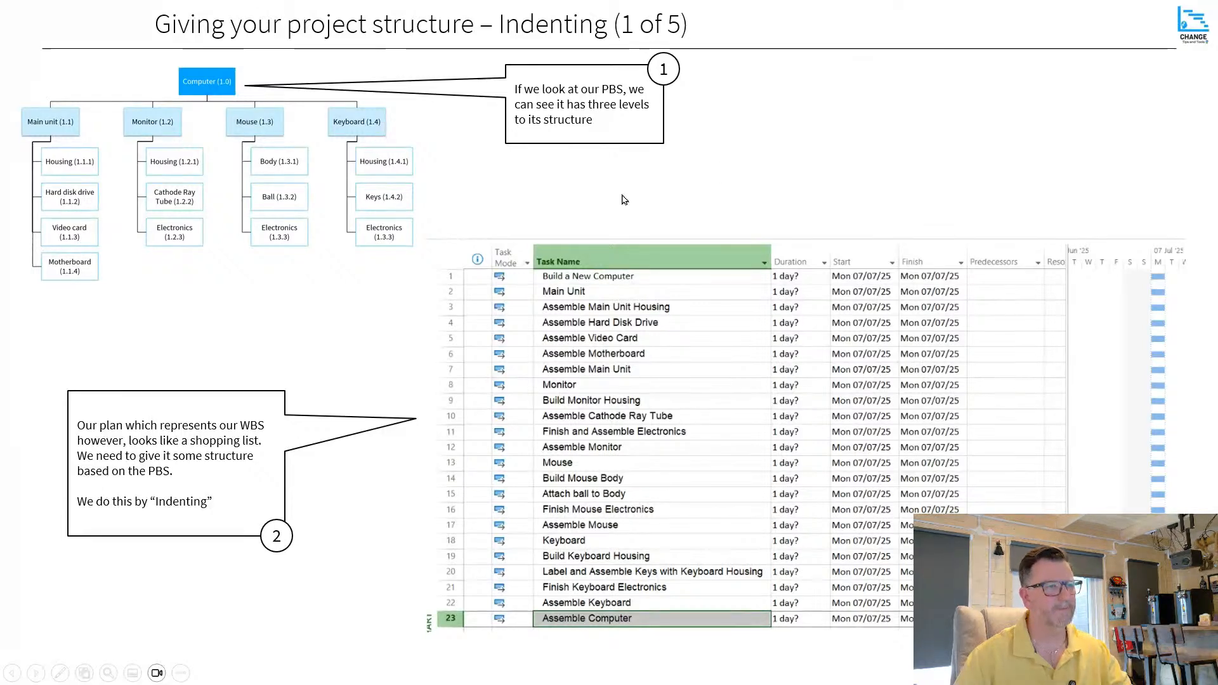
pyautogui.press('Escape')
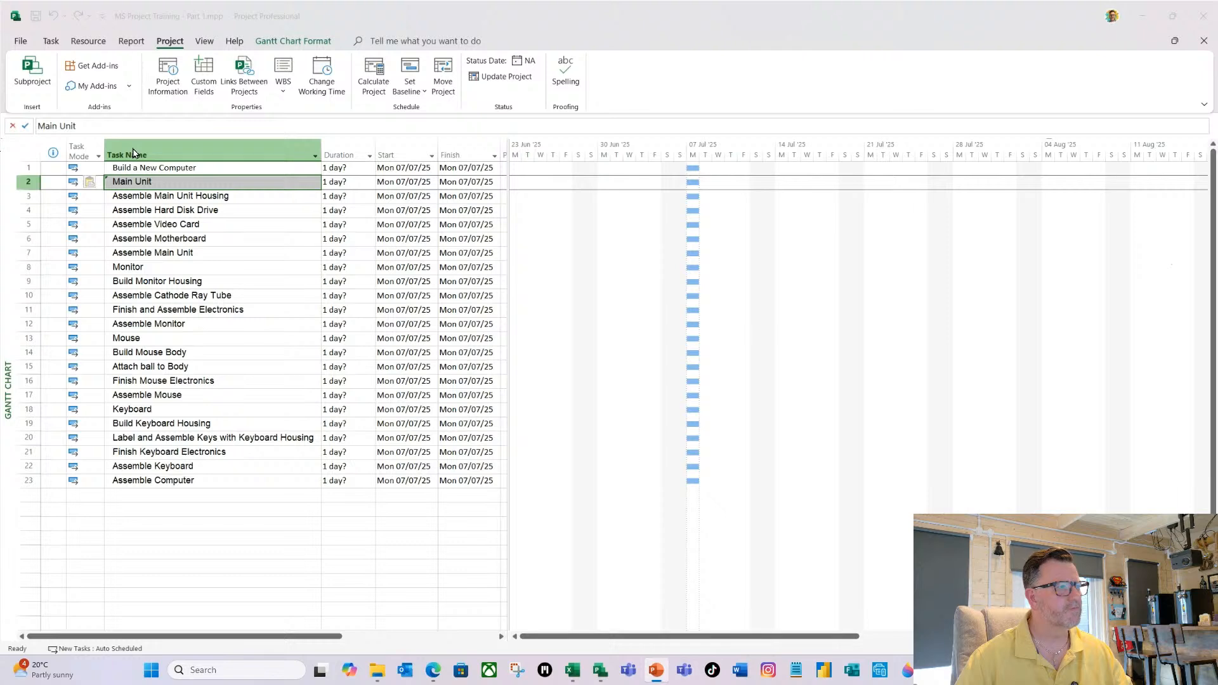
# Insert a WBS column before the Task Name column and fit its width to the contents.
pyautogui.rightClick(133, 152)
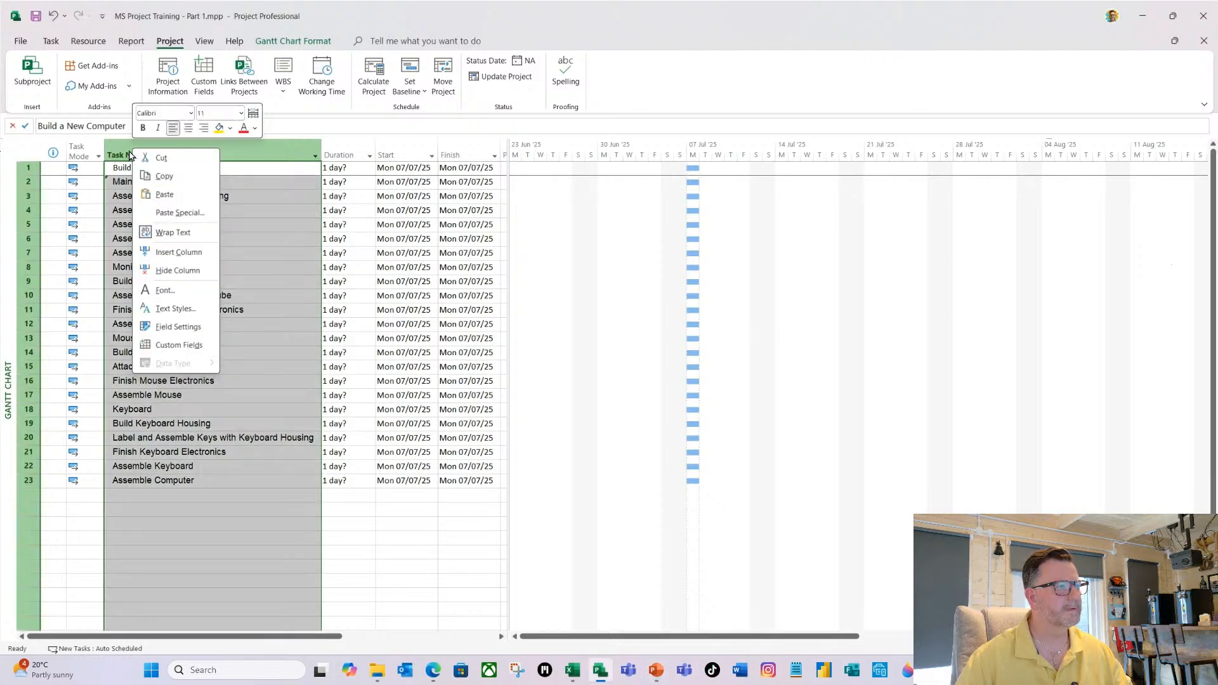
pyautogui.click(178, 251)
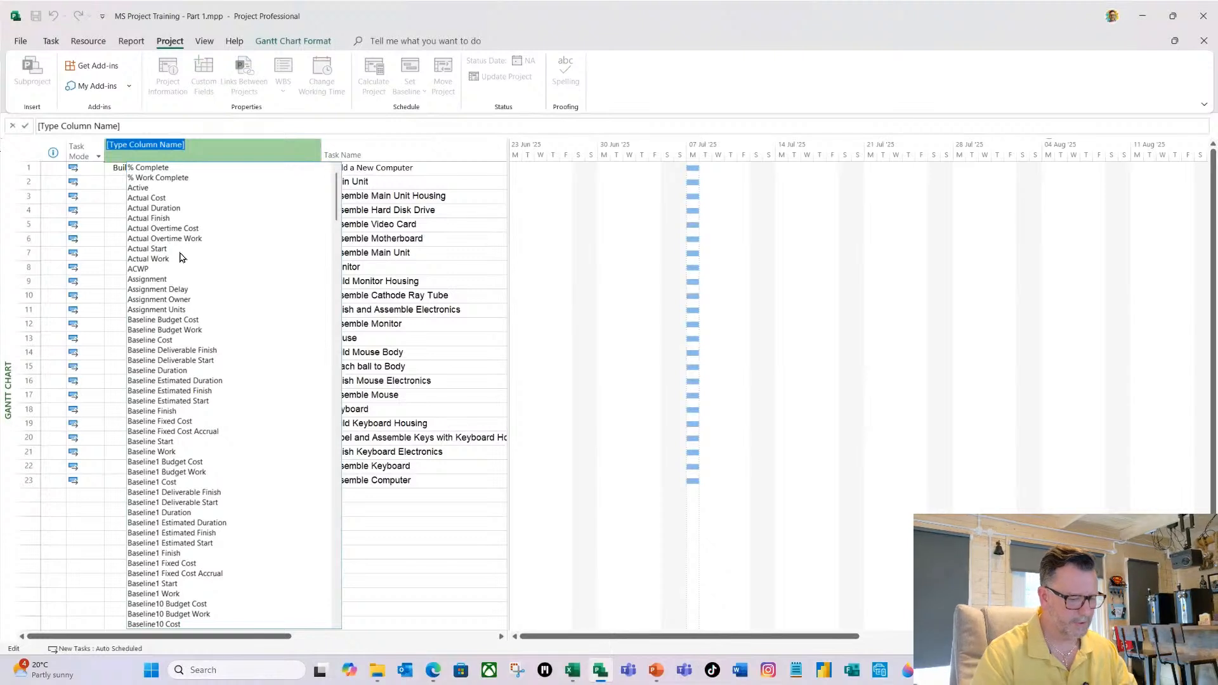
pyautogui.write('wbs')
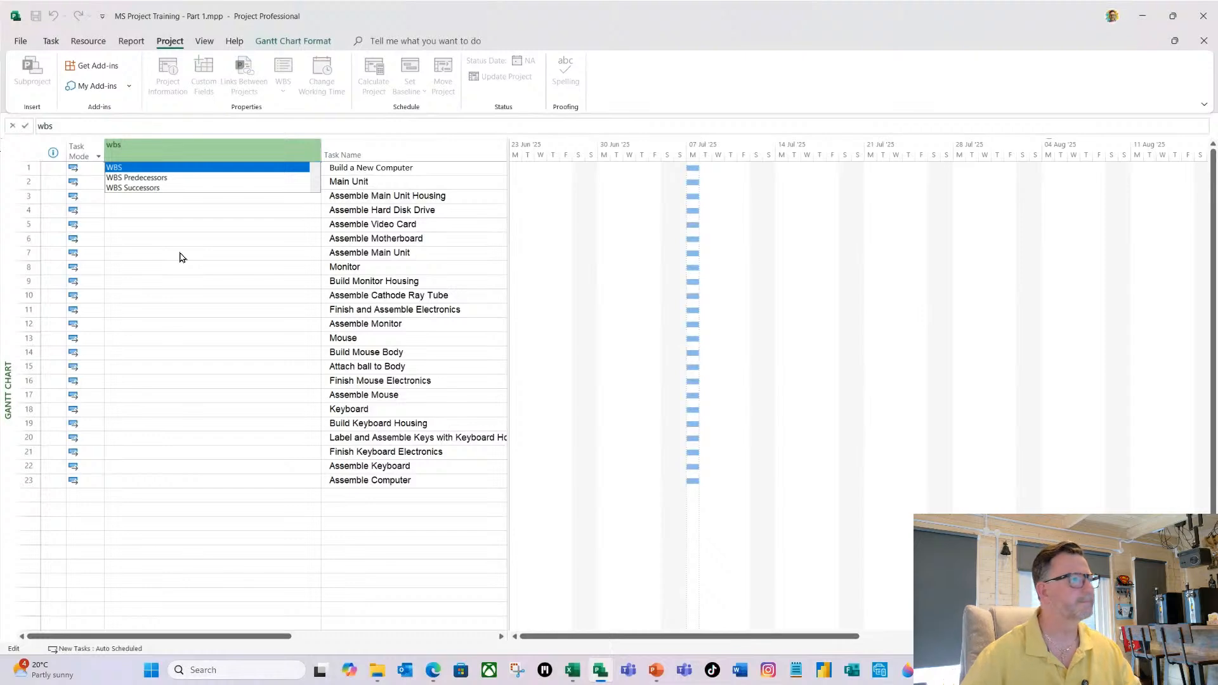
pyautogui.click(121, 168)
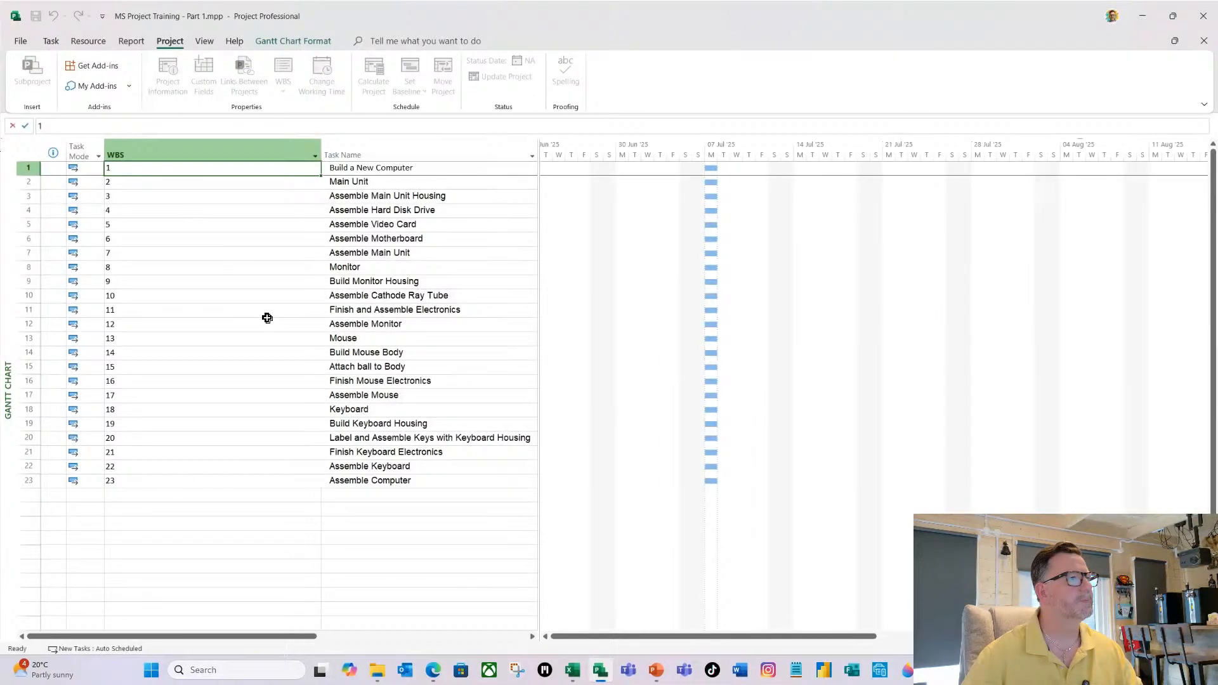
pyautogui.doubleClick(317, 148)
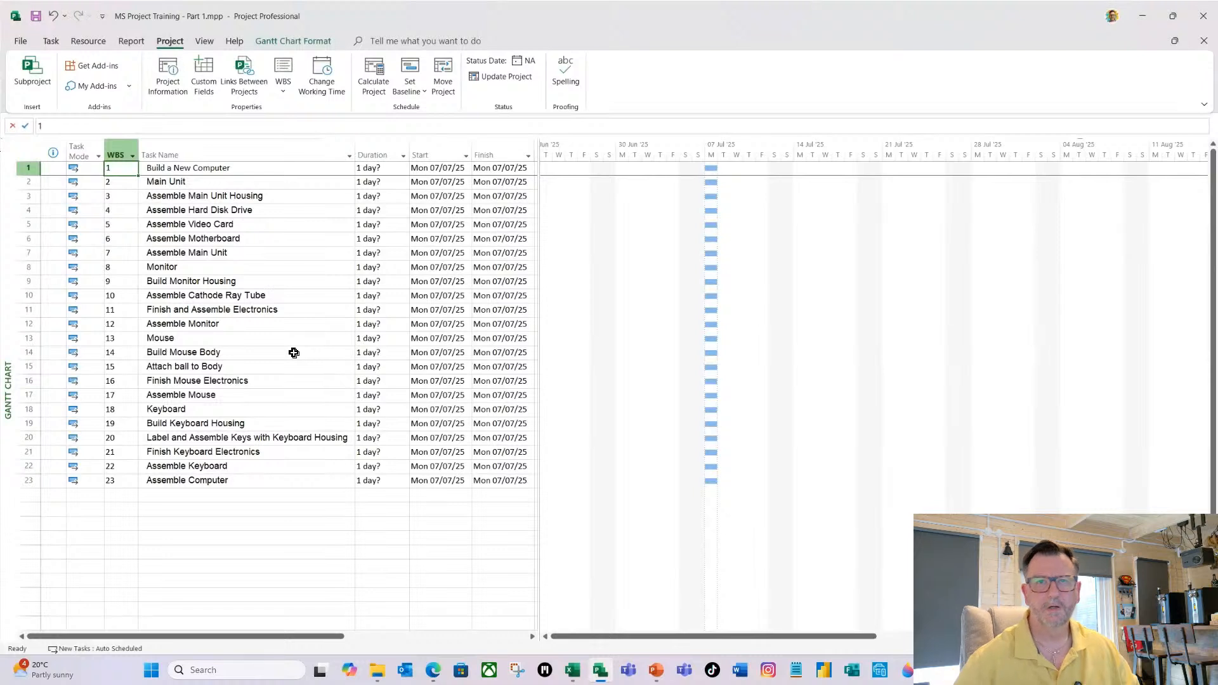
# Indent all tasks from Main Unit to Assemble Computer one level beneath Build a New Computer.
pyautogui.click(193, 184)
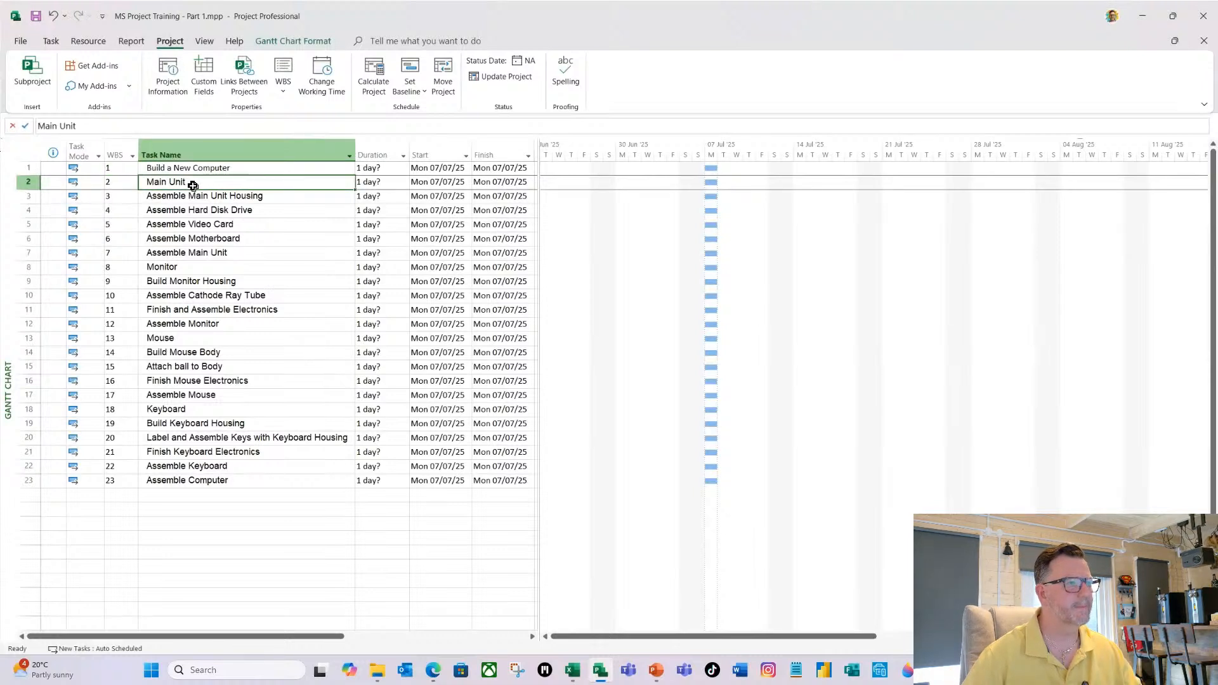
pyautogui.moveTo(193, 185)
pyautogui.mouseDown()
pyautogui.moveTo(166, 363)
pyautogui.moveTo(222, 440)
pyautogui.moveTo(212, 480)
pyautogui.mouseUp()
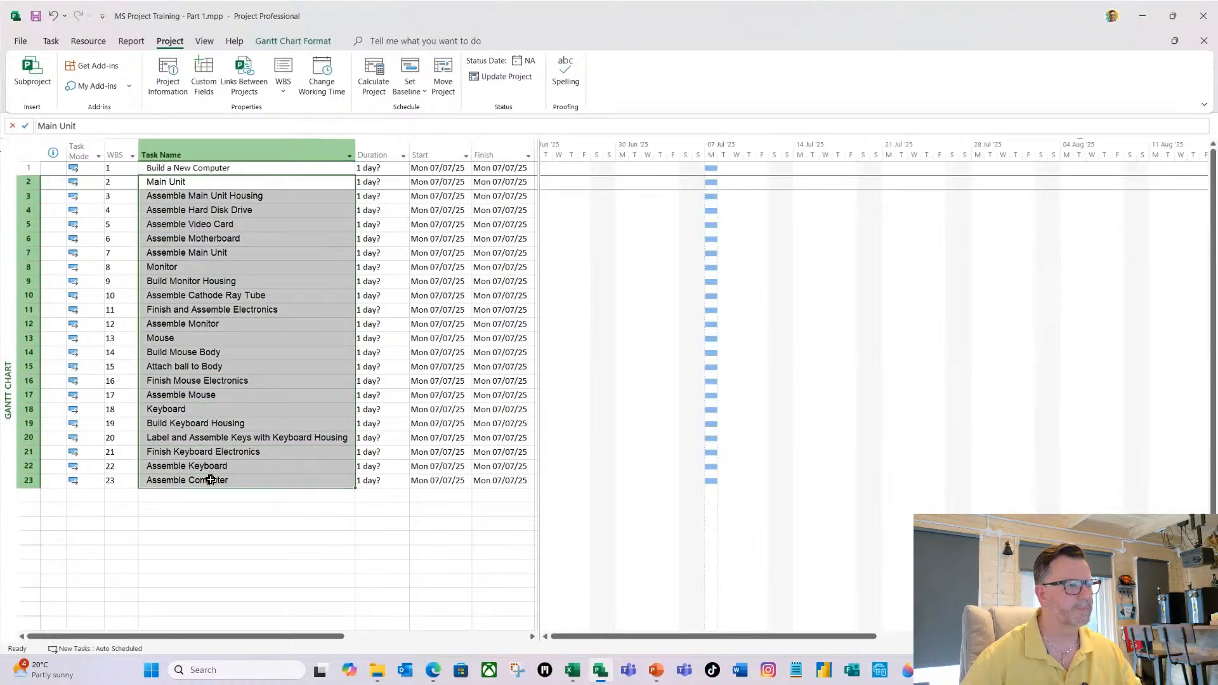
pyautogui.click(51, 42)
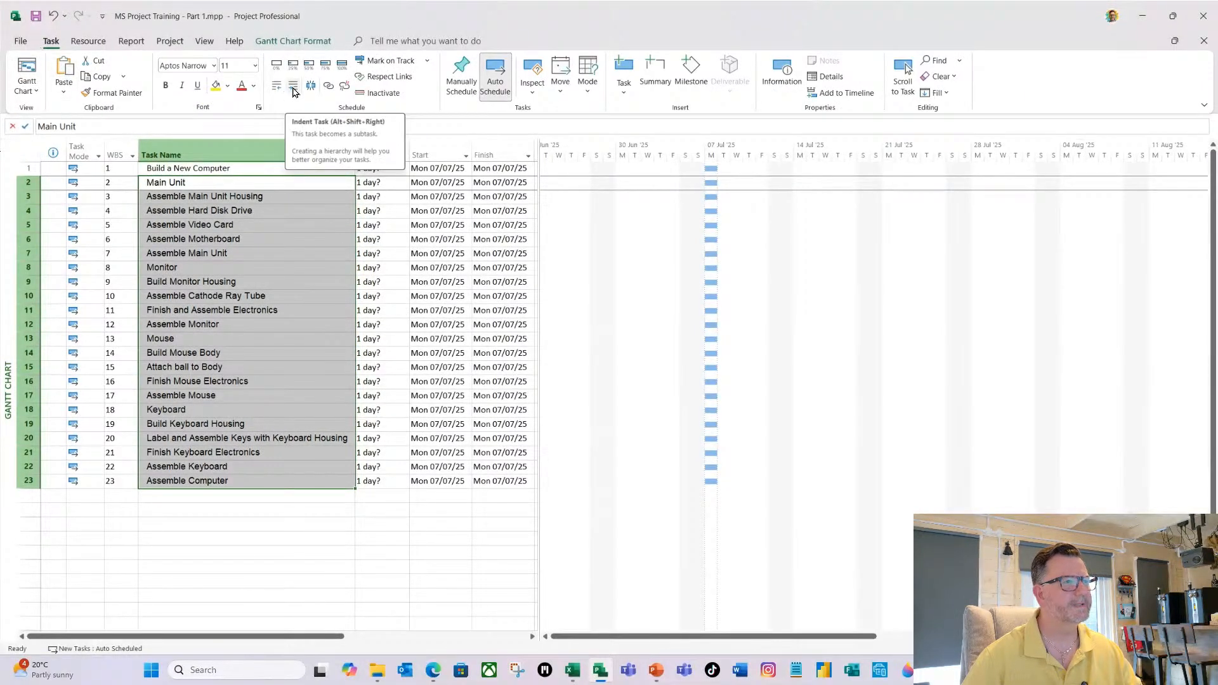
pyautogui.click(293, 92)
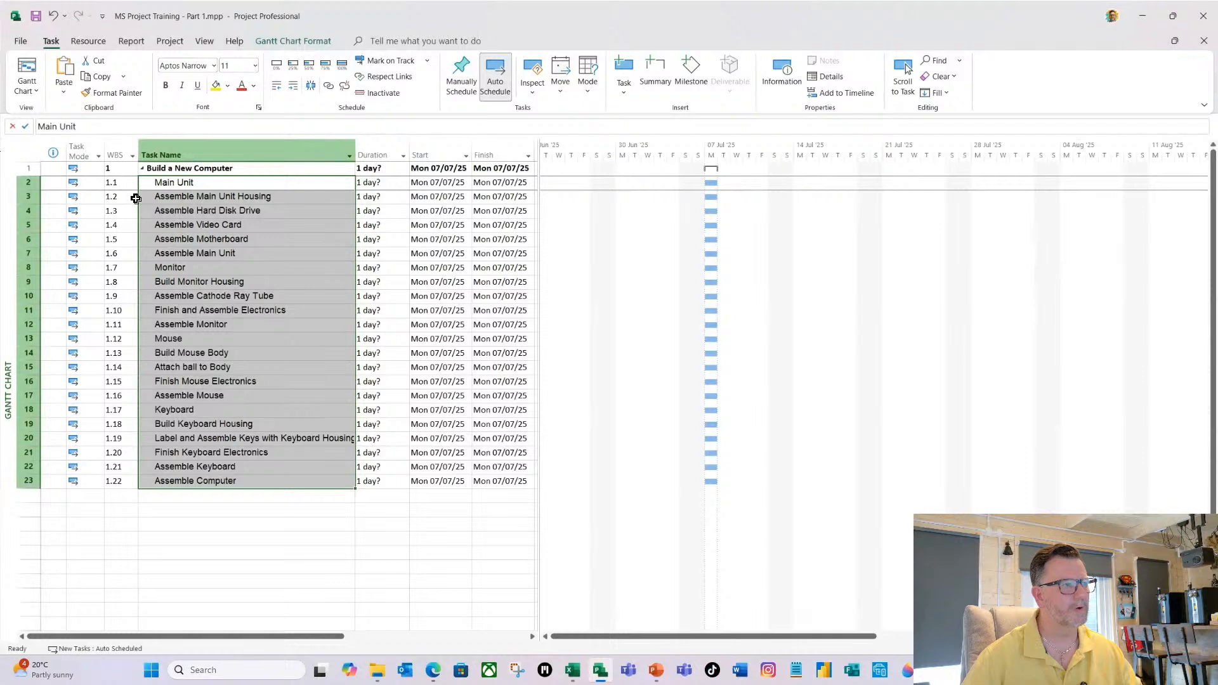
# Indent the tasks from Assemble Main Unit Housing to Assemble Main Unit one level beneath Main Unit.
pyautogui.click(192, 234)
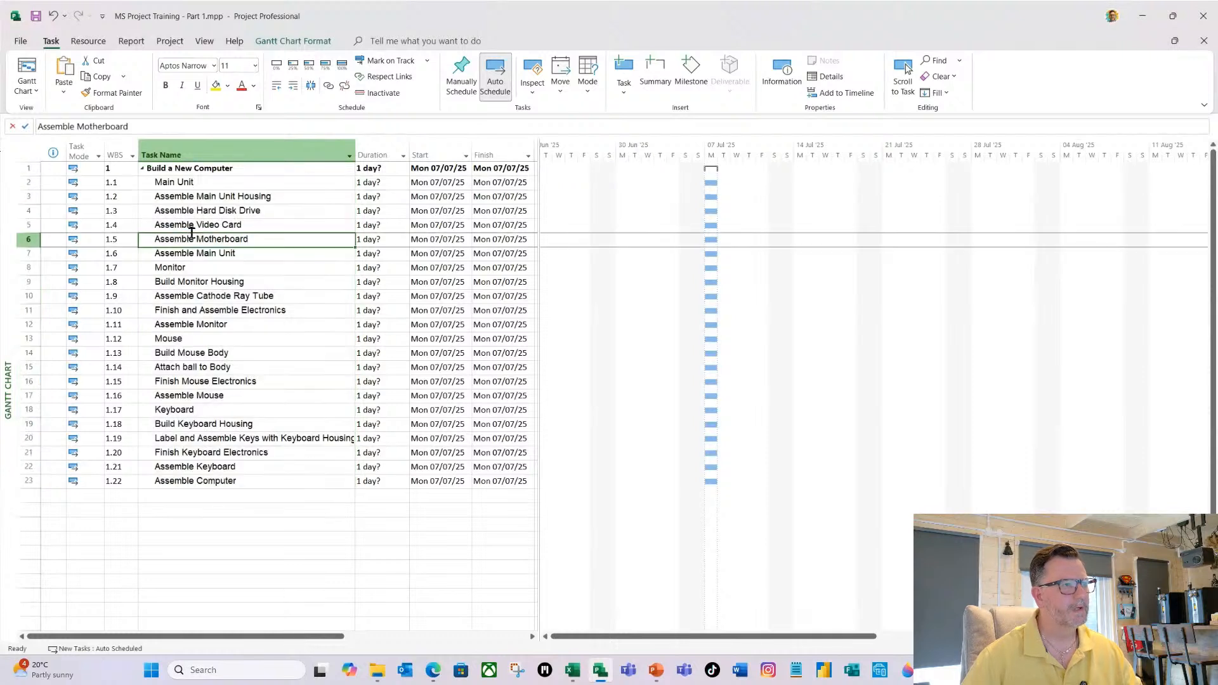
pyautogui.click(205, 196)
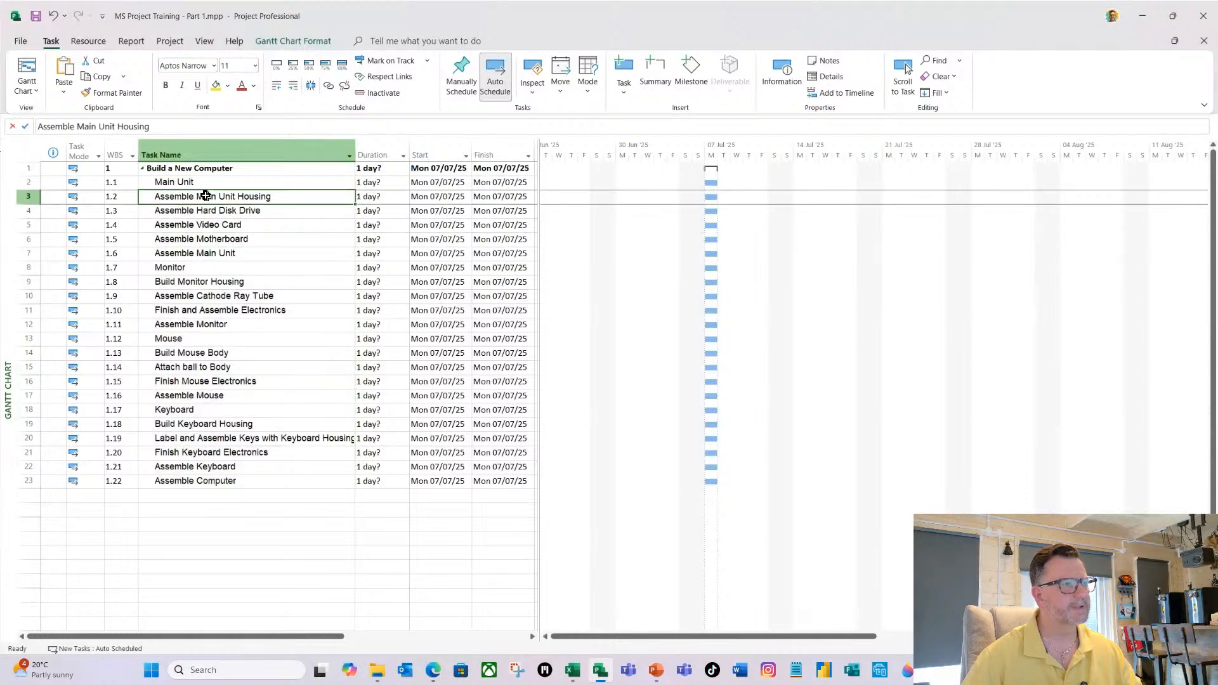
pyautogui.moveTo(204, 196); pyautogui.dragTo(209, 253)
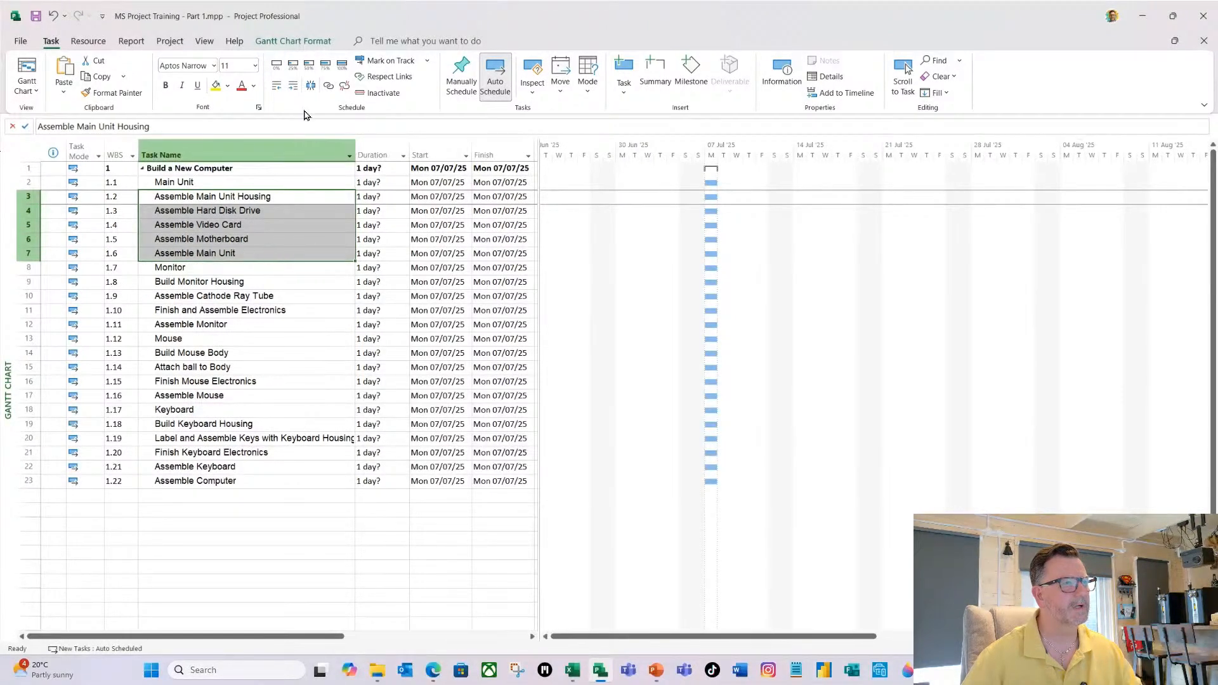
pyautogui.click(292, 87)
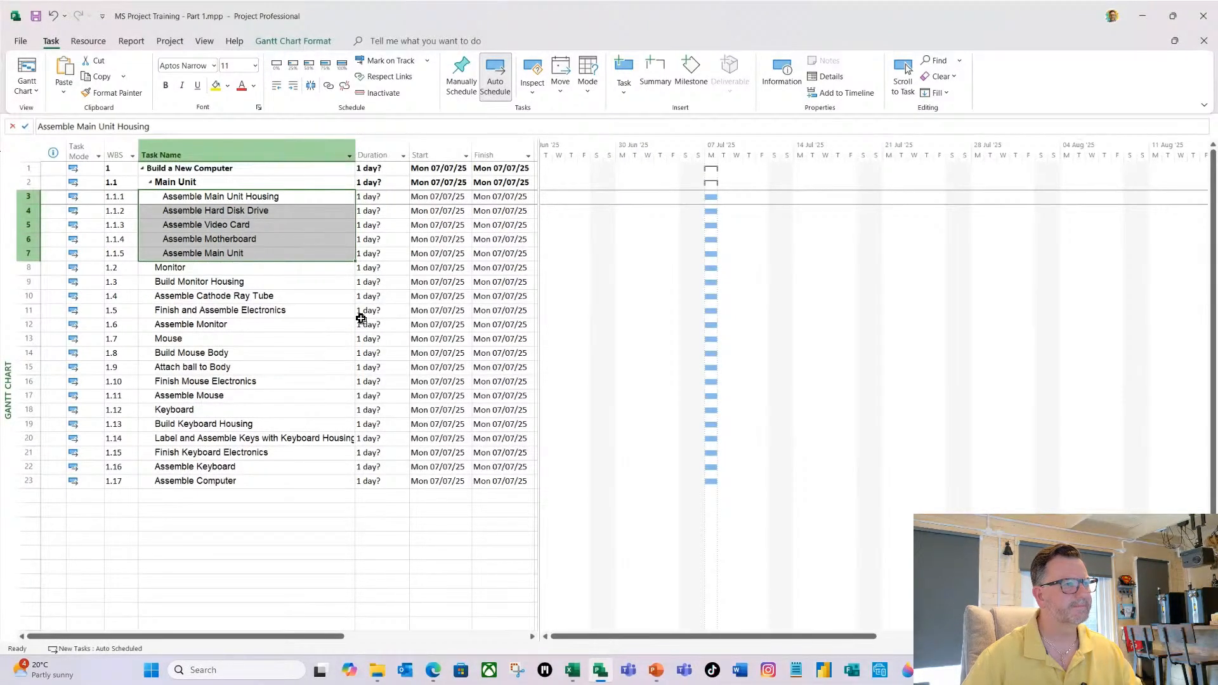
# Indent the four tasks following each of Monitor, Mouse and Keyboard one level, making them subtasks of that heading.
pyautogui.moveTo(229, 282); pyautogui.dragTo(230, 324)
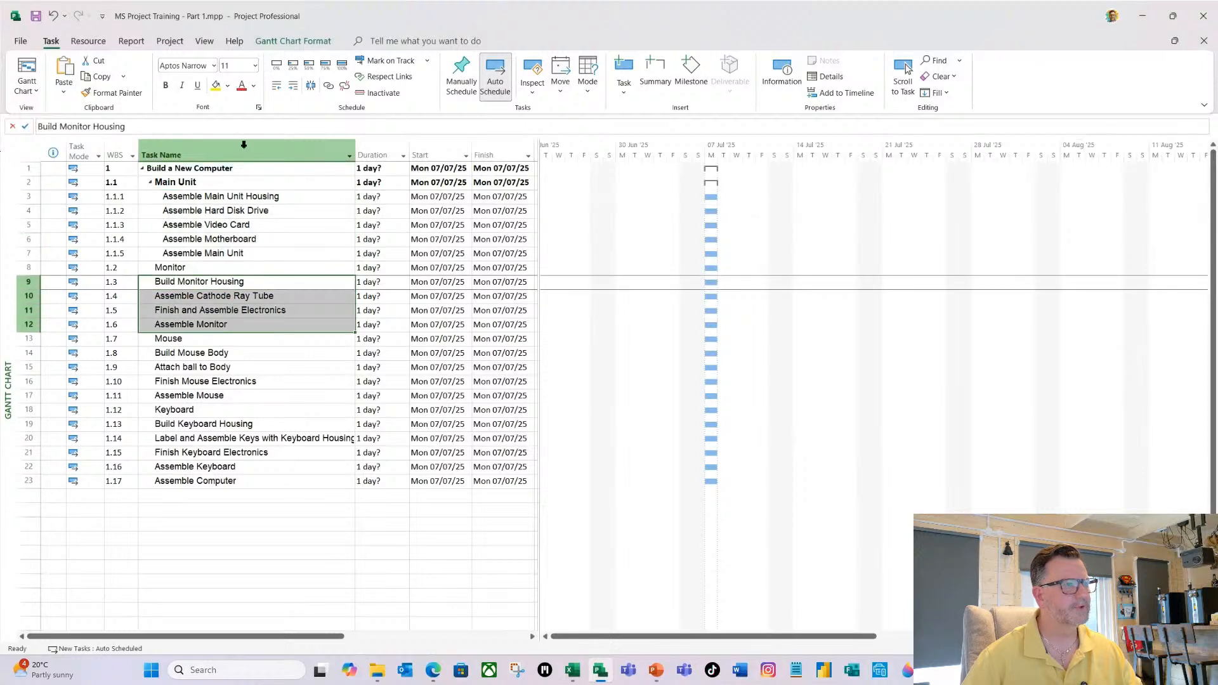
pyautogui.click(293, 87)
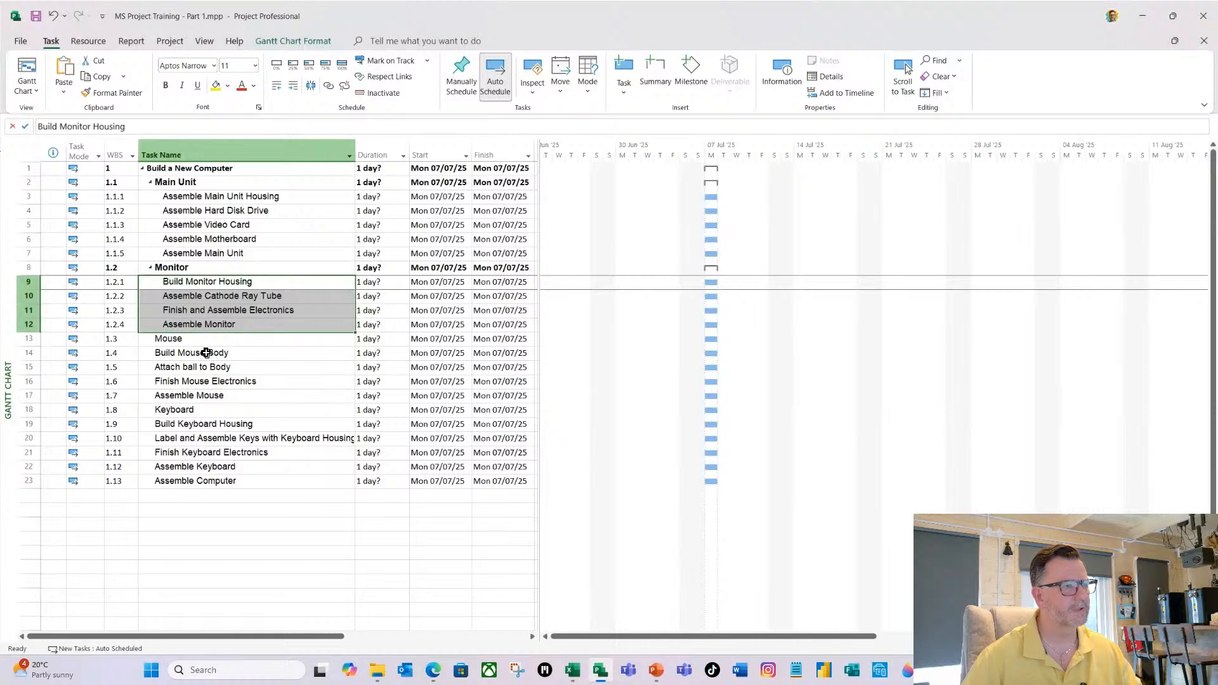
pyautogui.moveTo(210, 360); pyautogui.dragTo(210, 393)
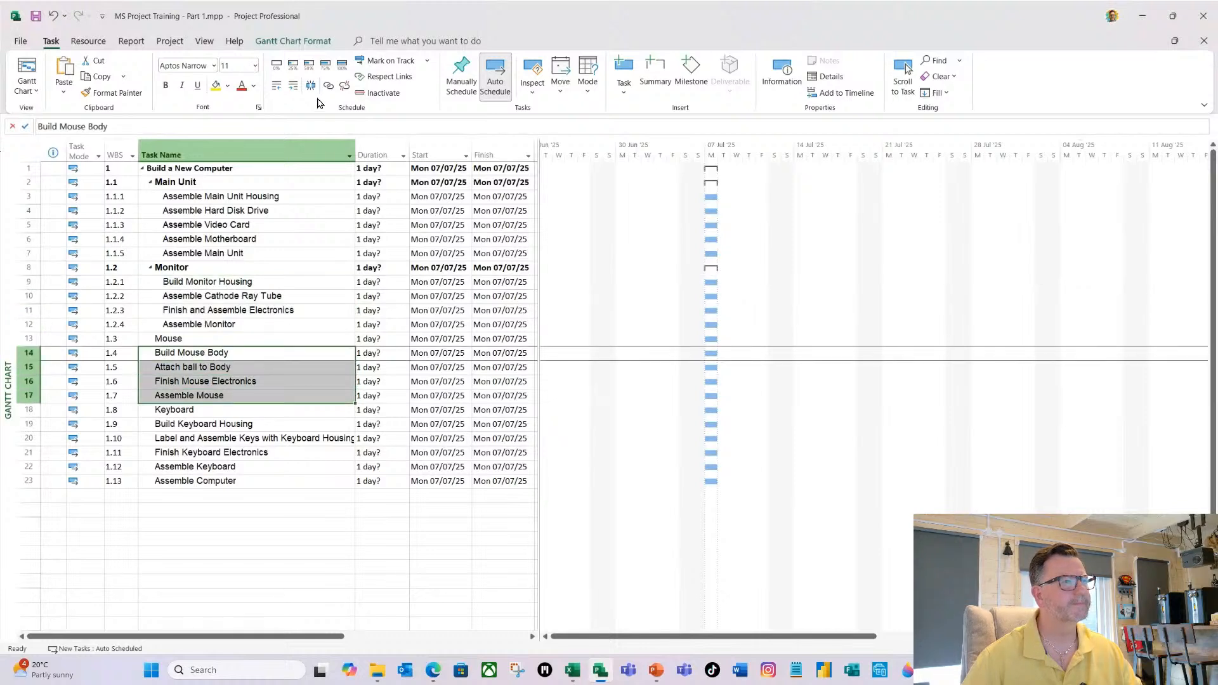
pyautogui.click(296, 90)
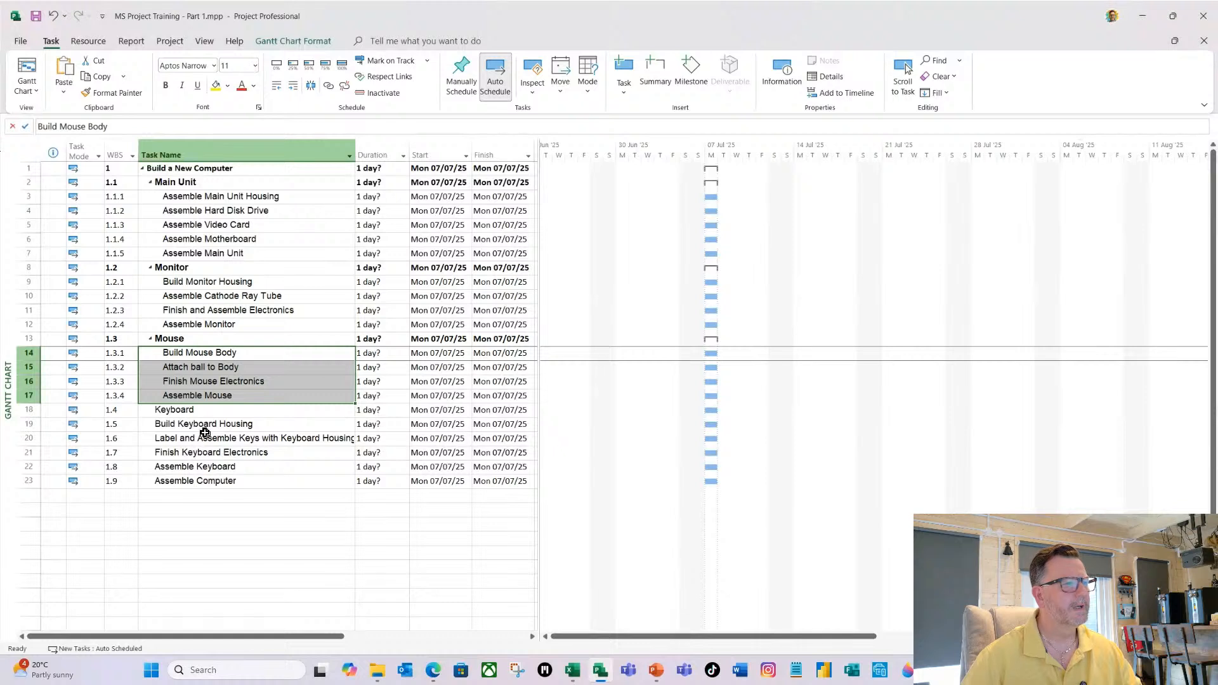
pyautogui.moveTo(208, 424); pyautogui.dragTo(208, 466)
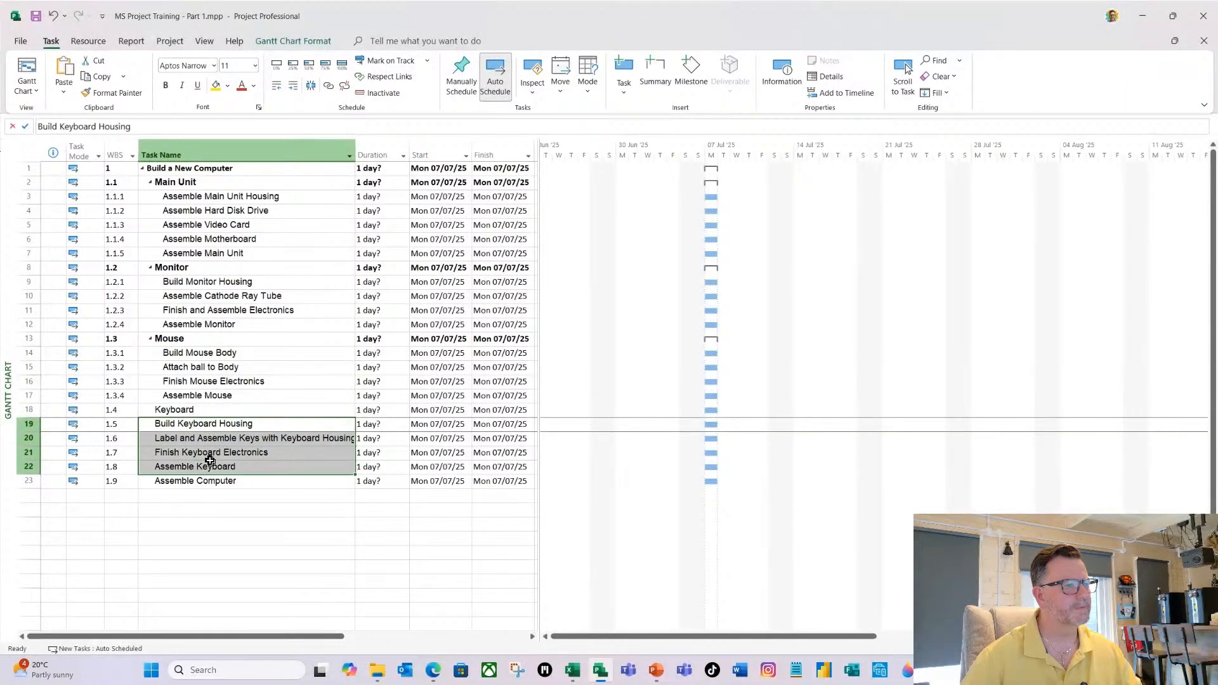
pyautogui.click(292, 88)
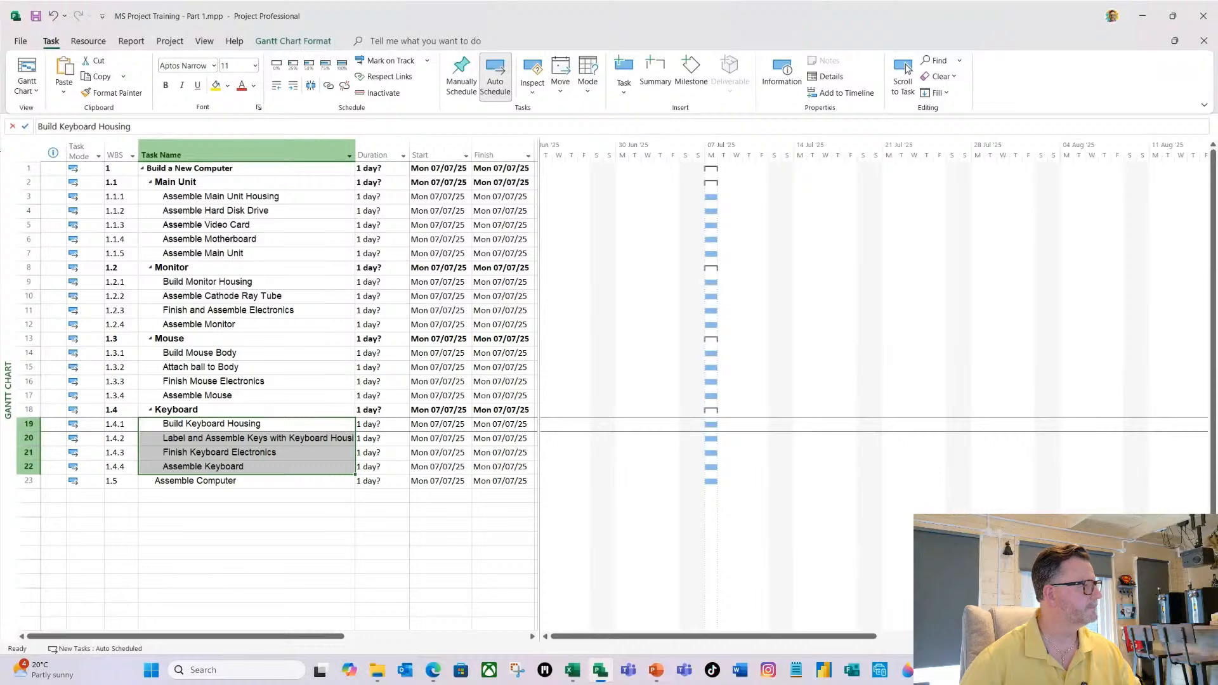
# Switch to PowerPoint, compare the finished task outline with the PBS on the slide "Indenting (5 of 5)", and return to MS Project.
pyautogui.hotkey('alt', 'Tab')
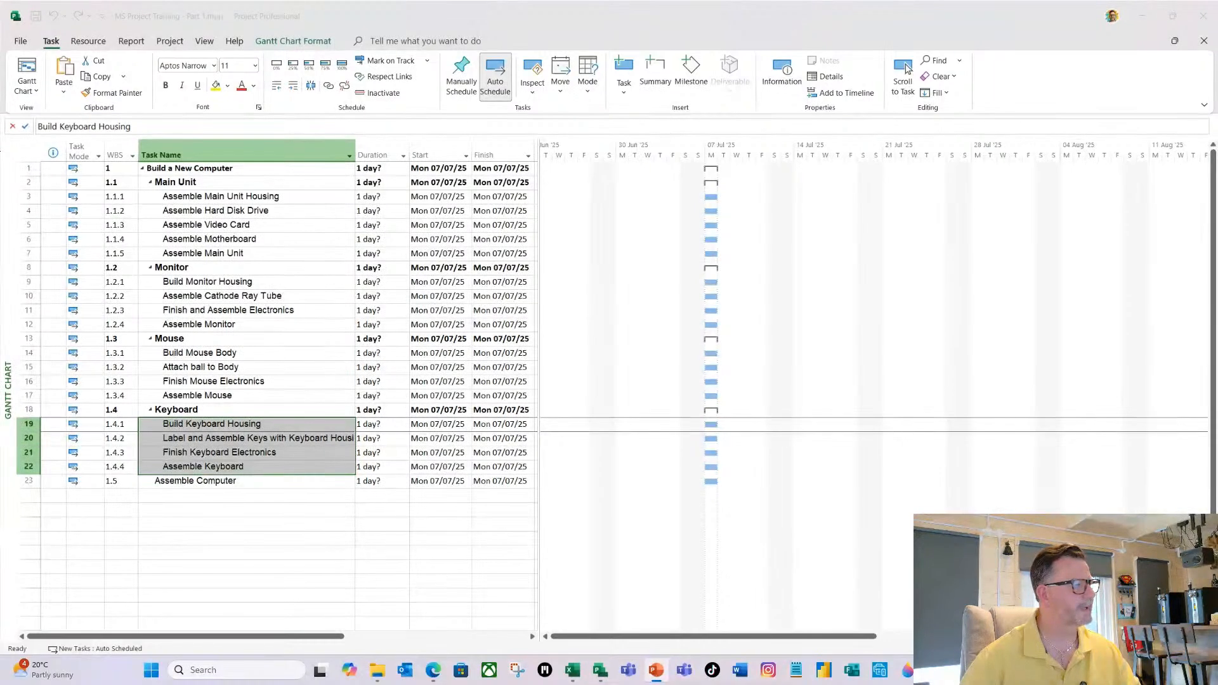
pyautogui.hotkey('shift', 'F5')
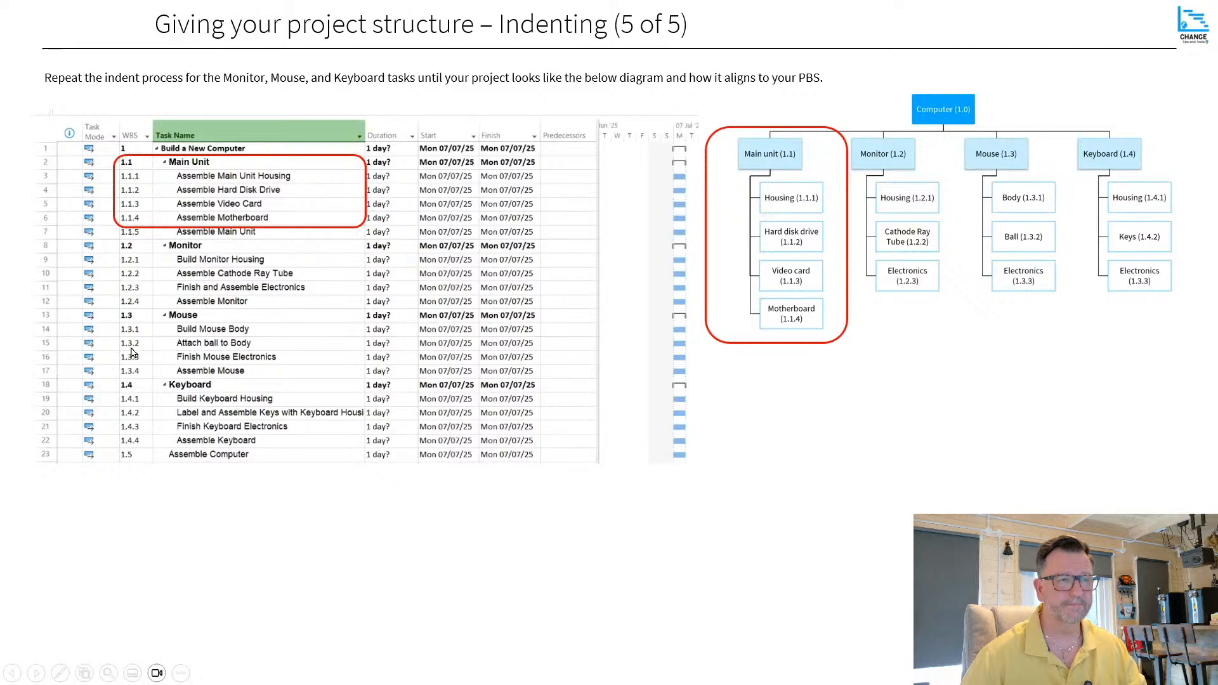
pyautogui.hotkey('alt', 'Tab')
pyautogui.click(274, 506)
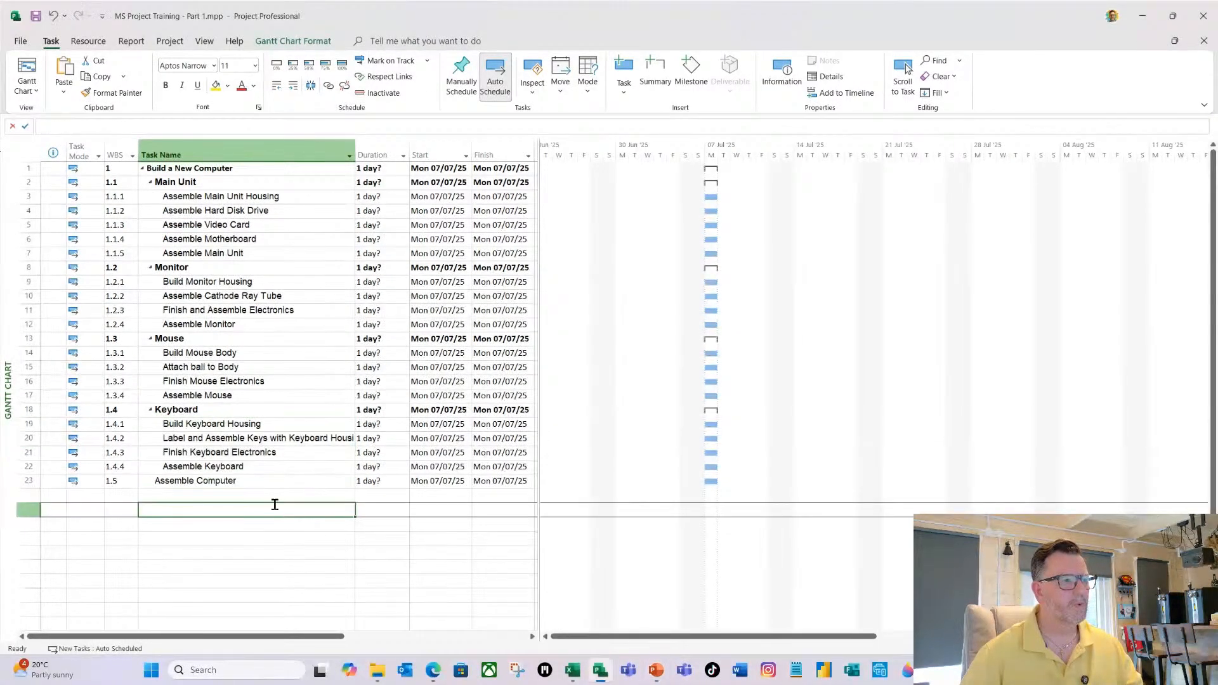
pyautogui.click(224, 455)
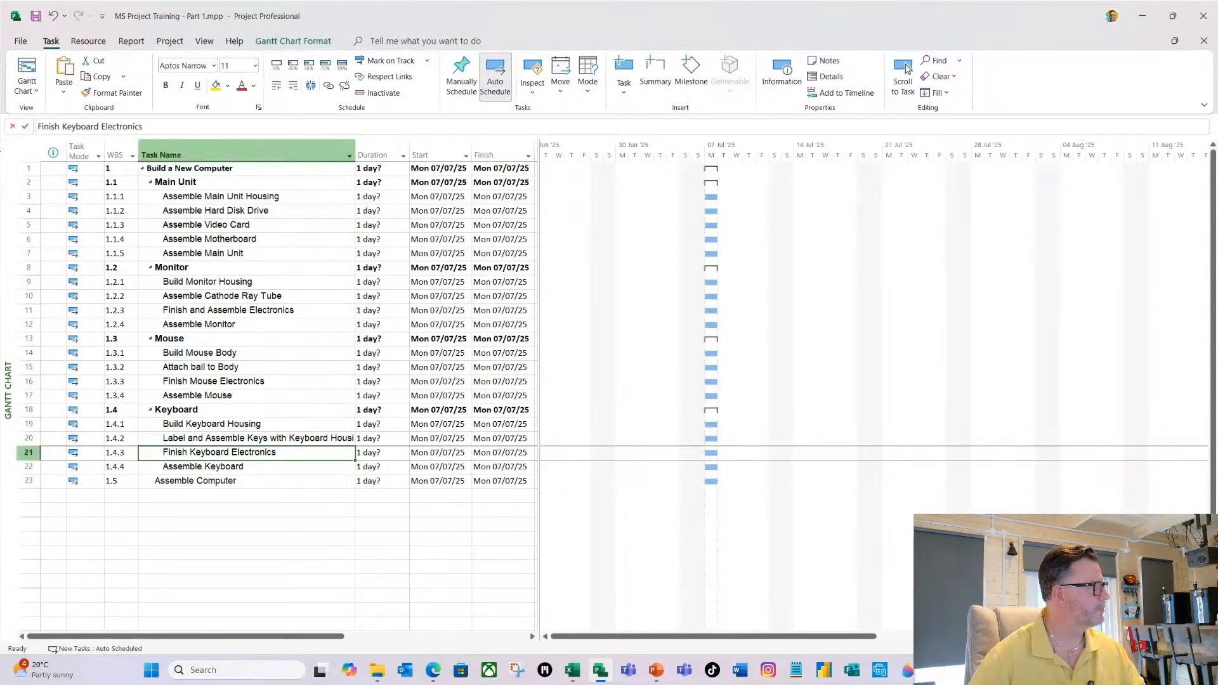
# Switch to PowerPoint, read the slide "Enter your Duration or Work Based Estimates (1 of 4)", and return to the project's task table.
pyautogui.hotkey('alt', 'Tab')
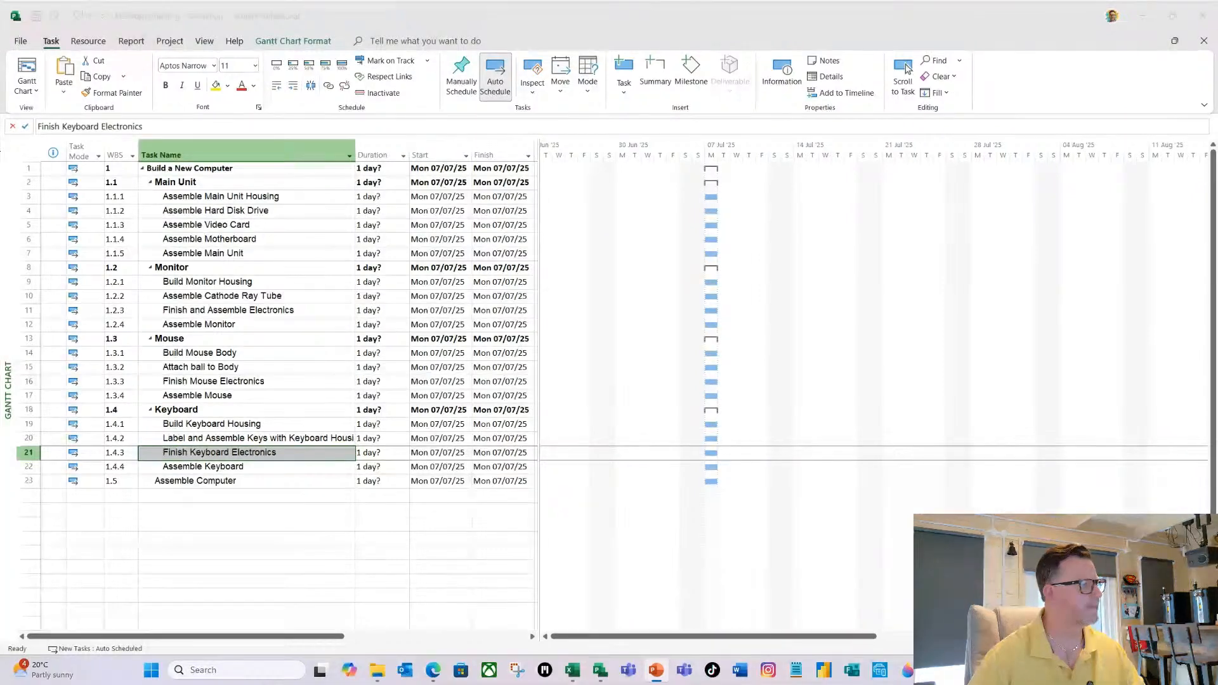
pyautogui.hotkey('shift', 'F5')
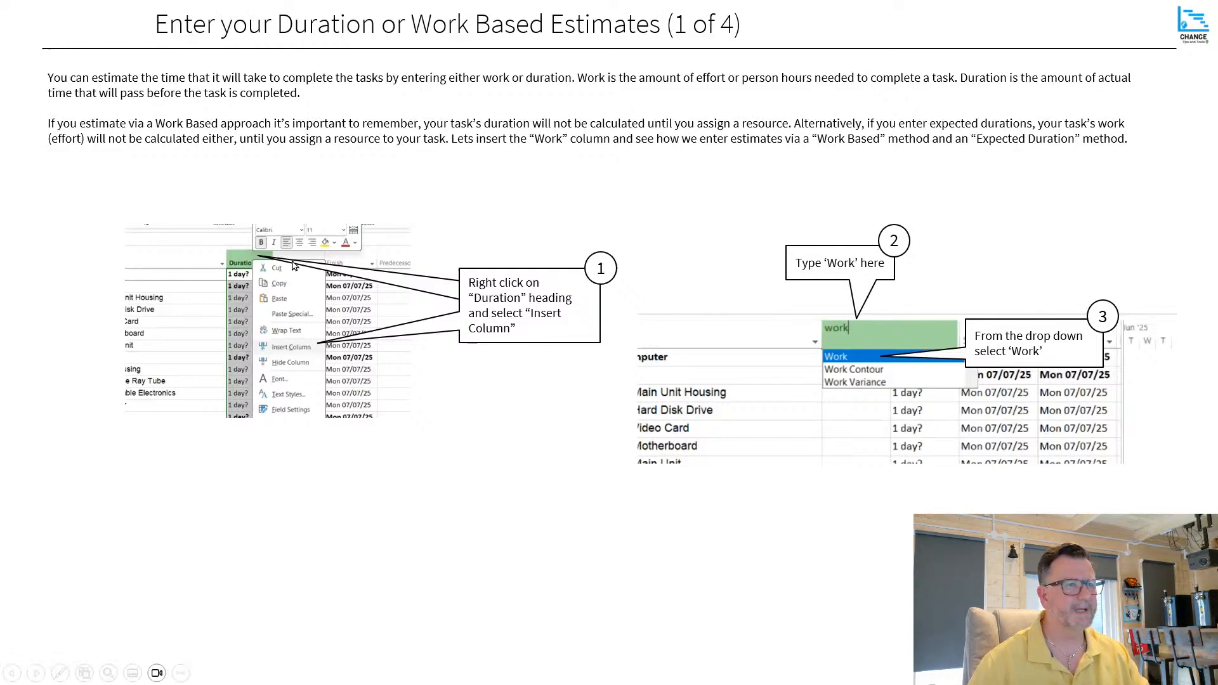
pyautogui.click(697, 215)
pyautogui.press('Escape')
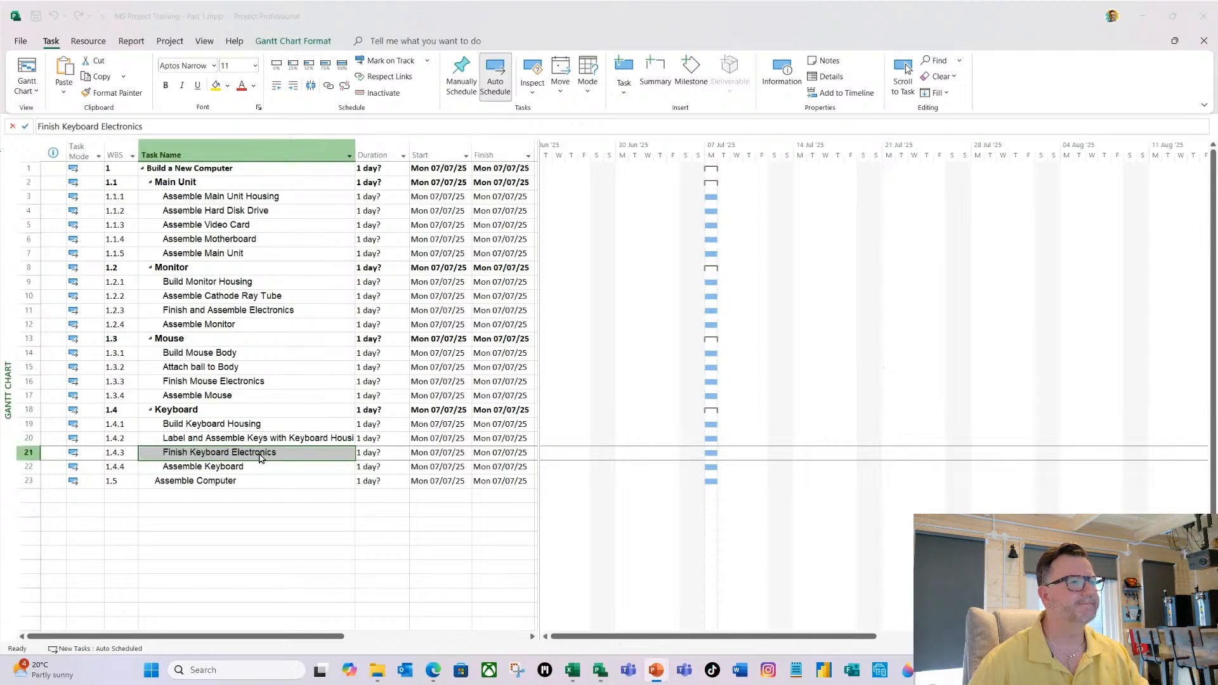
pyautogui.click(239, 212)
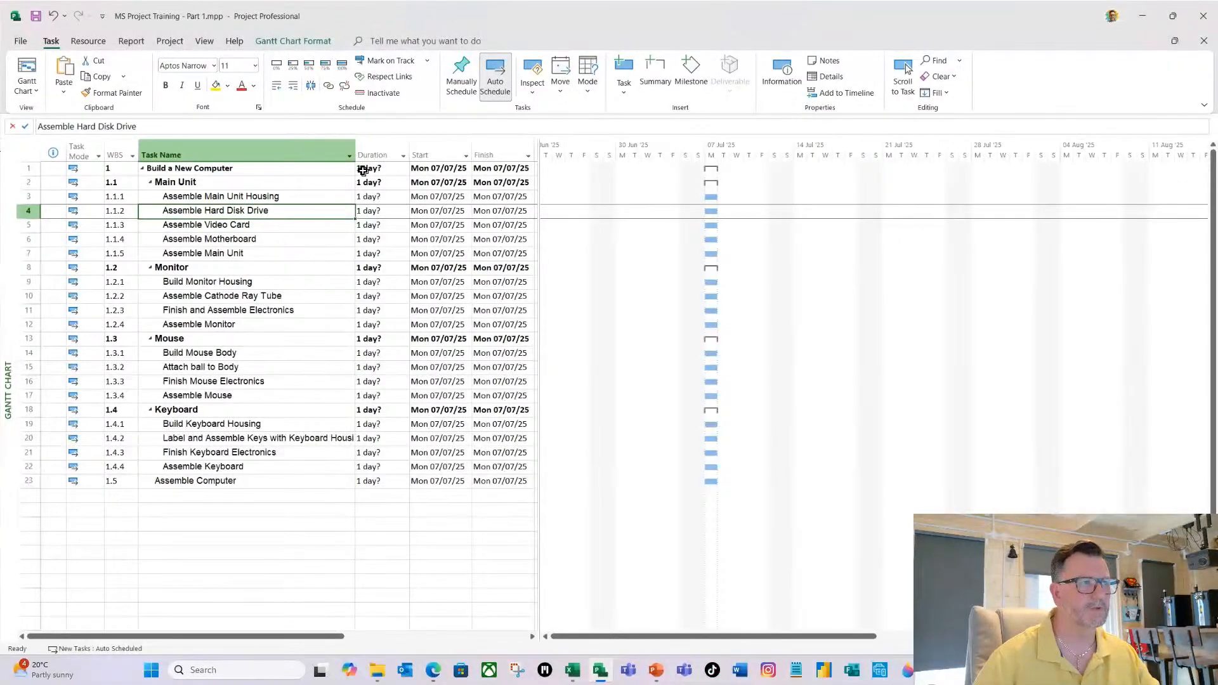
pyautogui.click(283, 238)
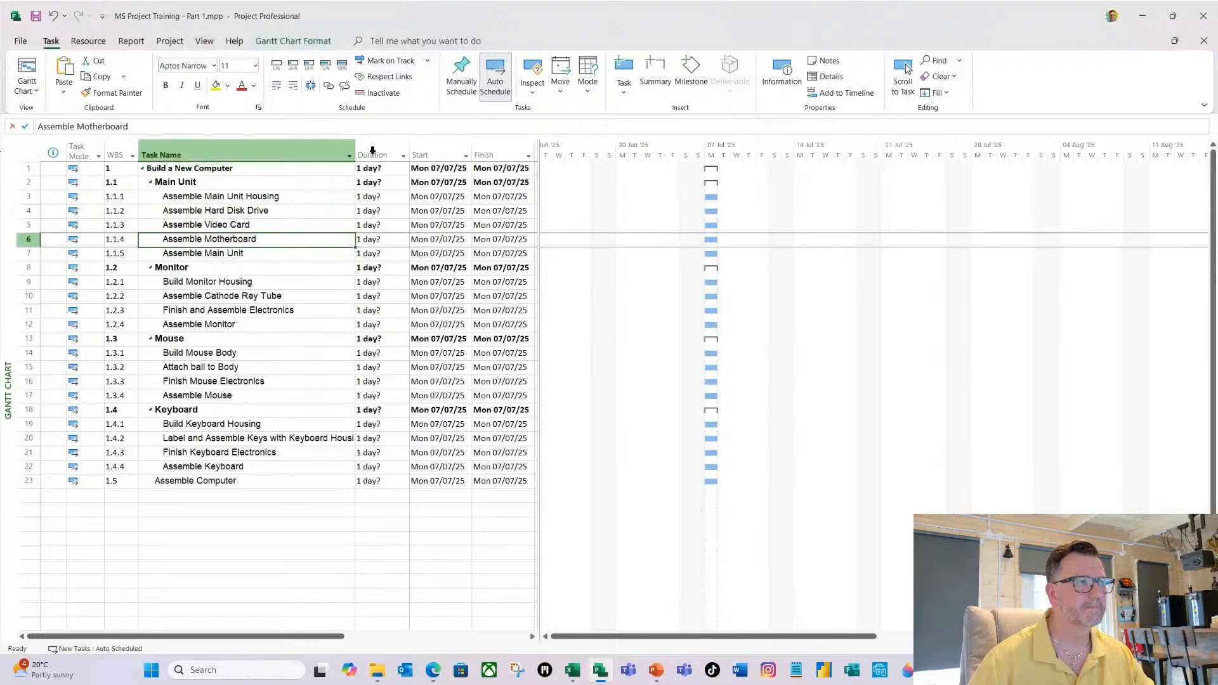
# Insert a Work column before the Duration column and widen the task table so the Finish column shows.
pyautogui.rightClick(372, 152)
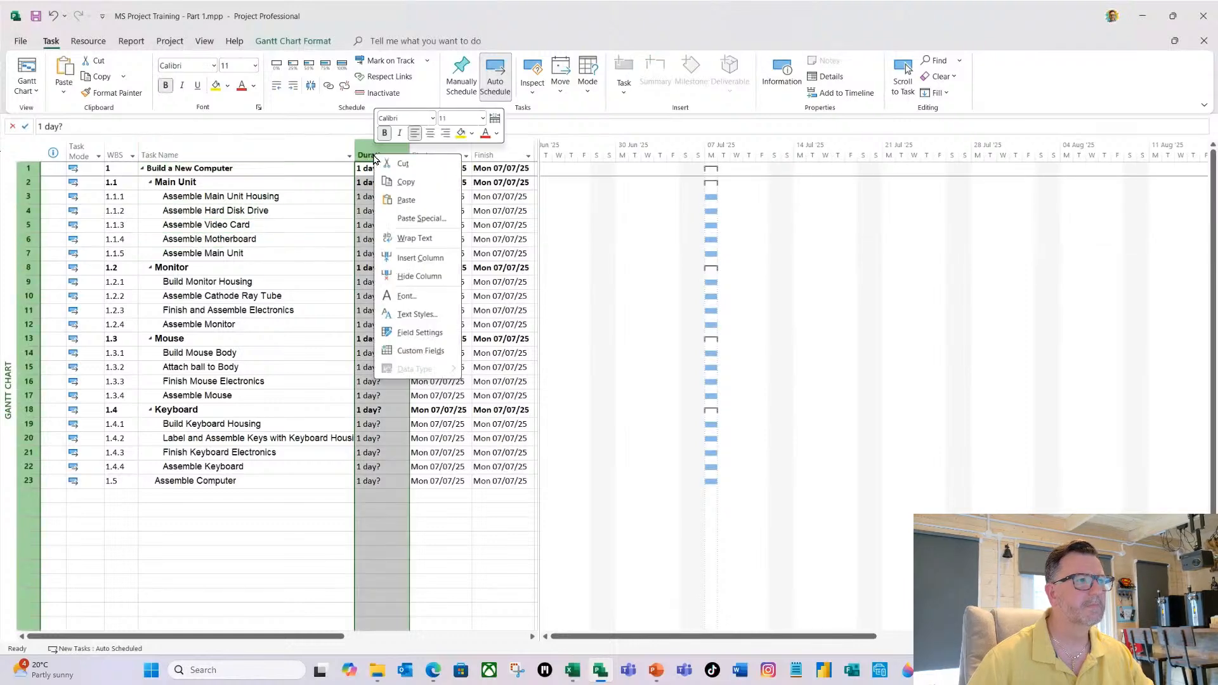
pyautogui.click(426, 259)
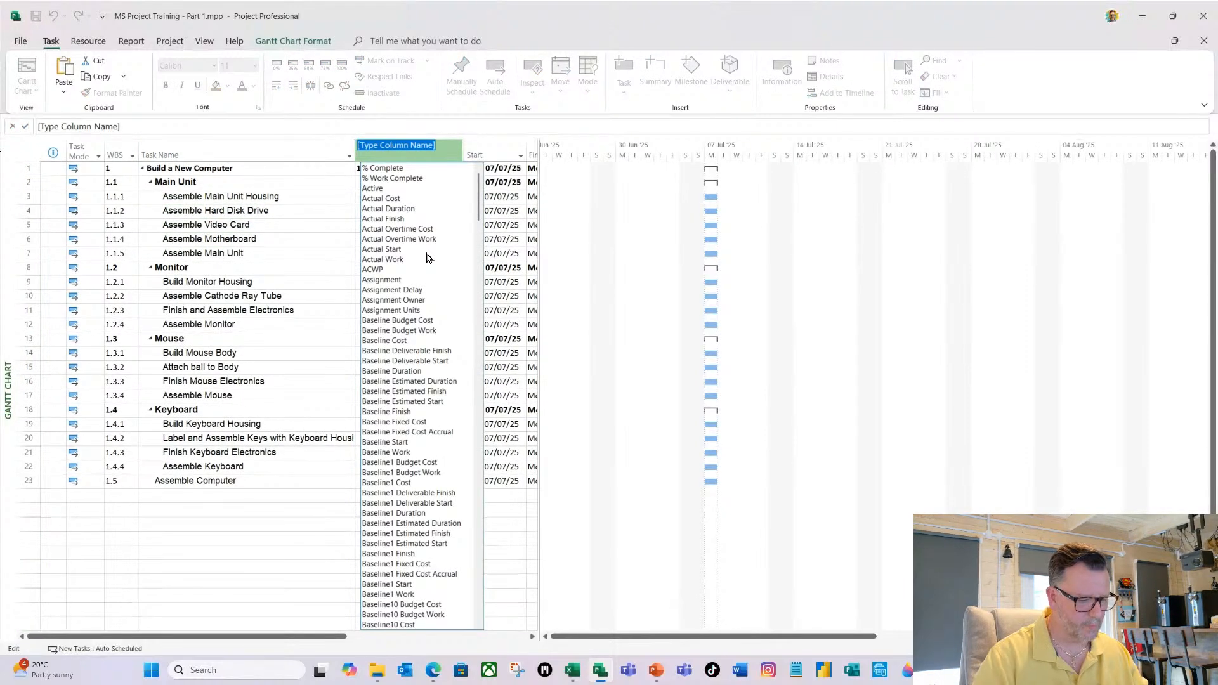
pyautogui.write('work')
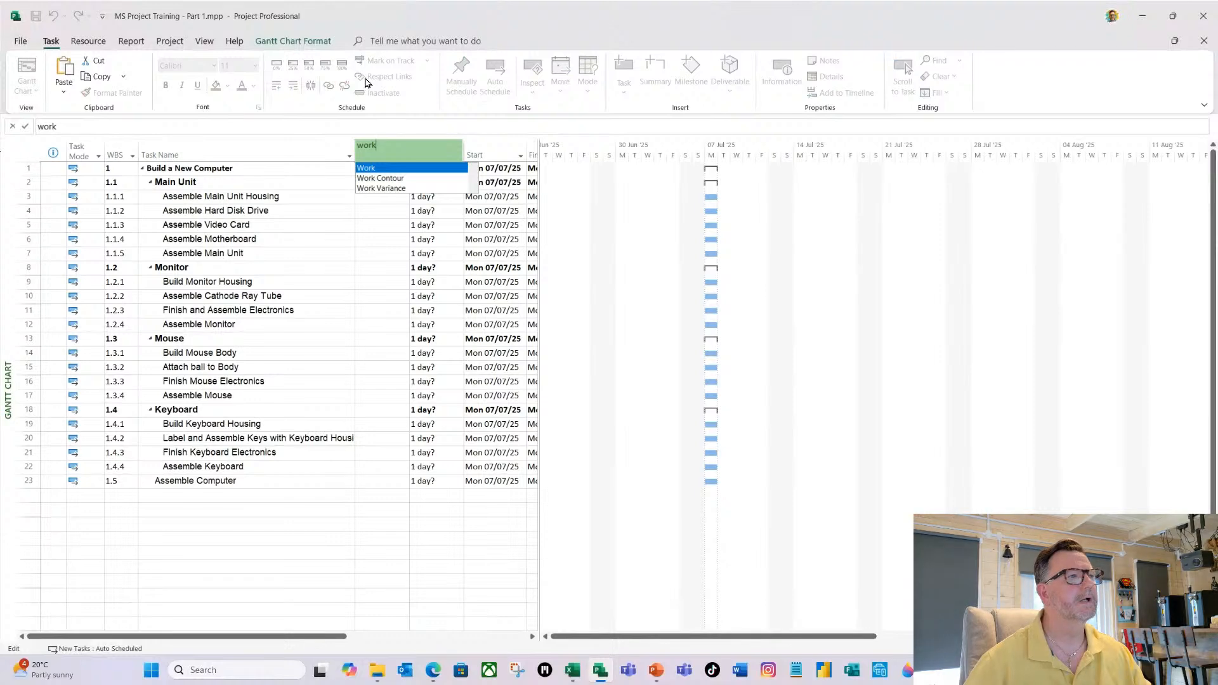
pyautogui.click(366, 169)
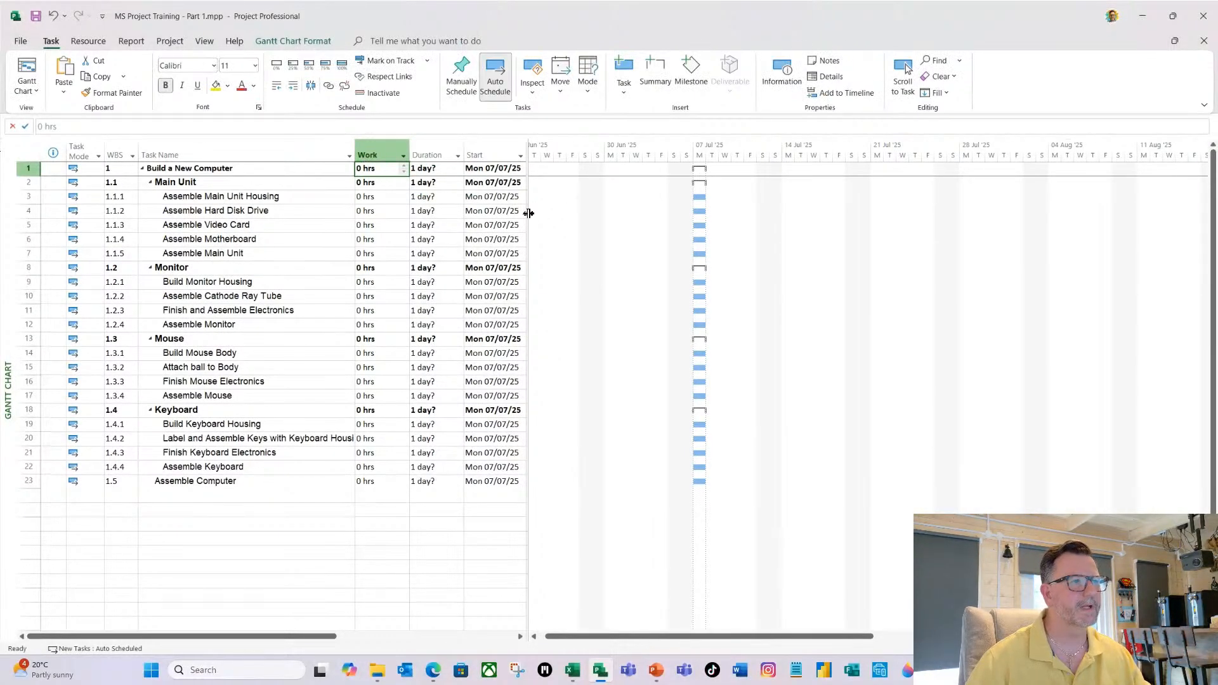
pyautogui.moveTo(527, 213); pyautogui.dragTo(602, 220)
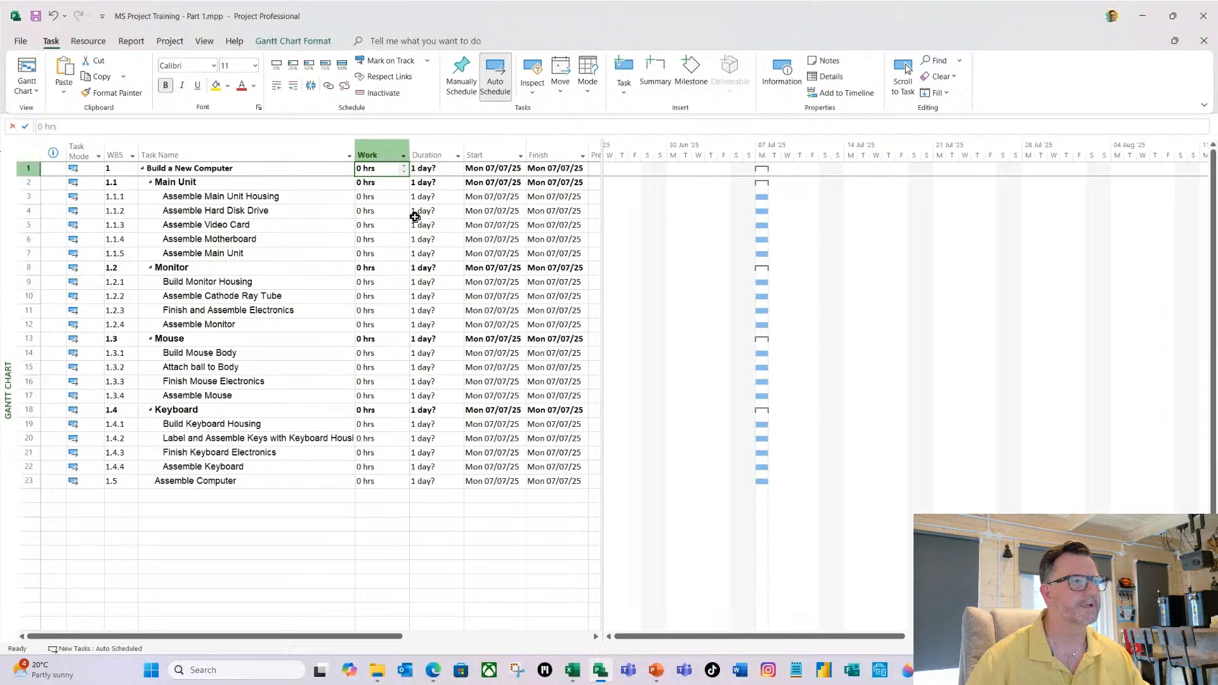
# Review the project's scheduling options, including the hours per day and the duration and work units, without changing them.
pyautogui.click(206, 198)
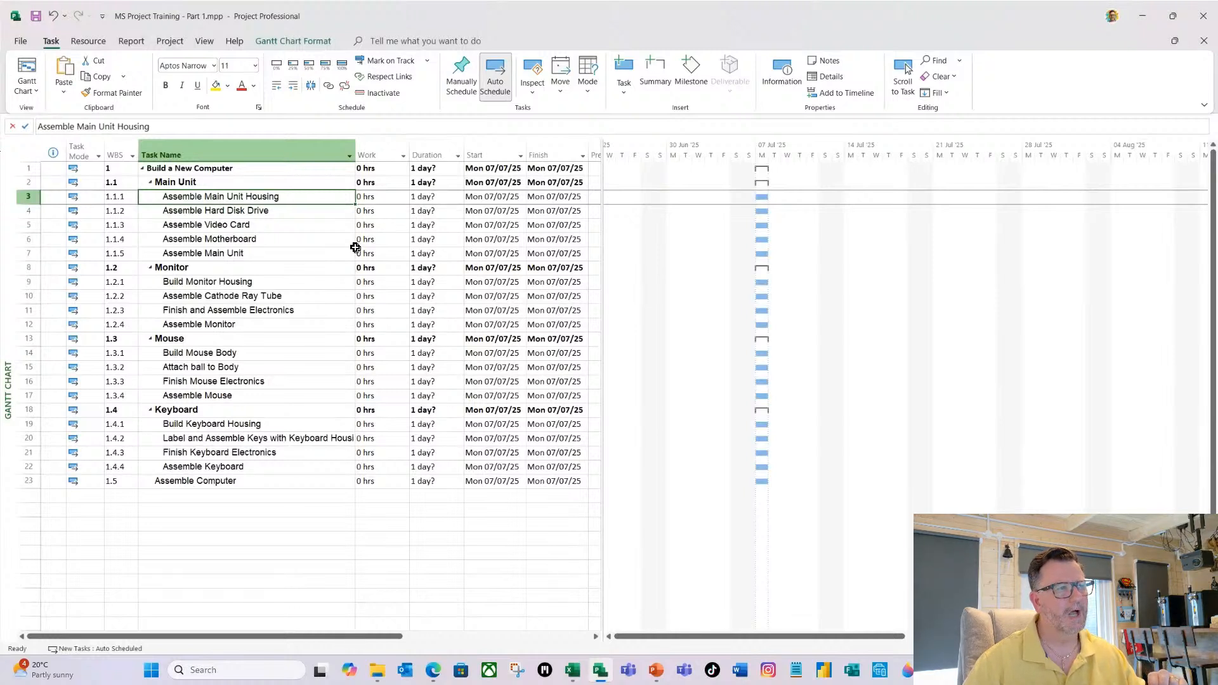
pyautogui.click(23, 45)
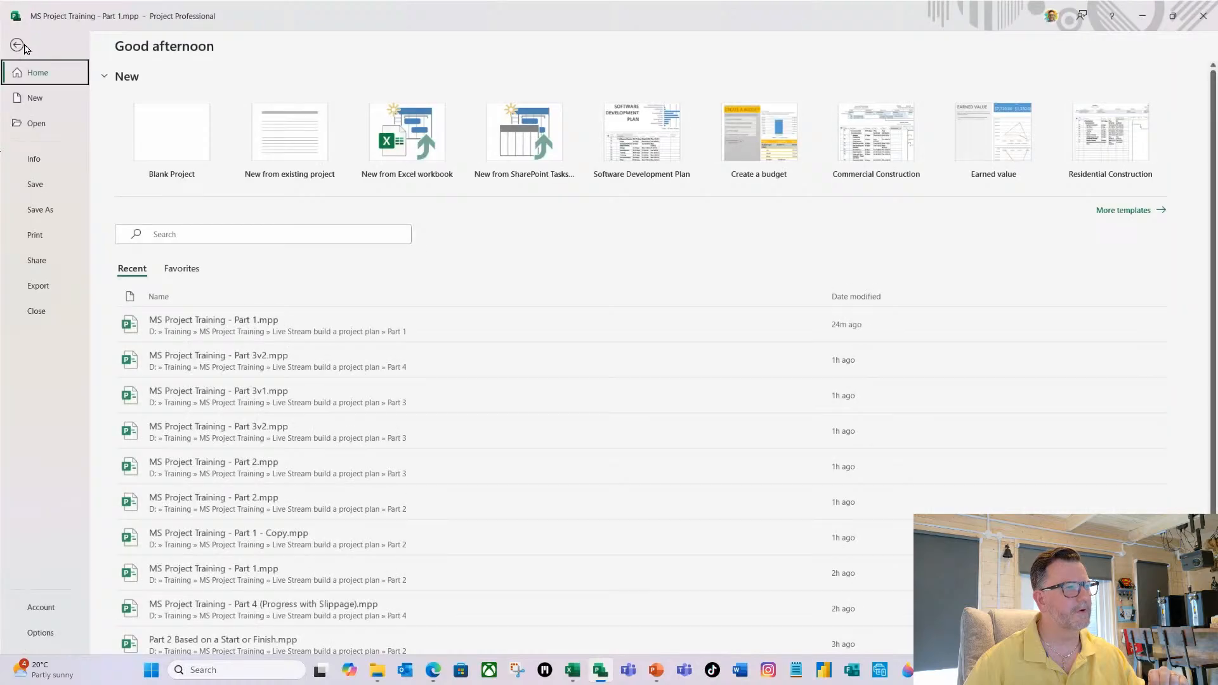
pyautogui.click(36, 633)
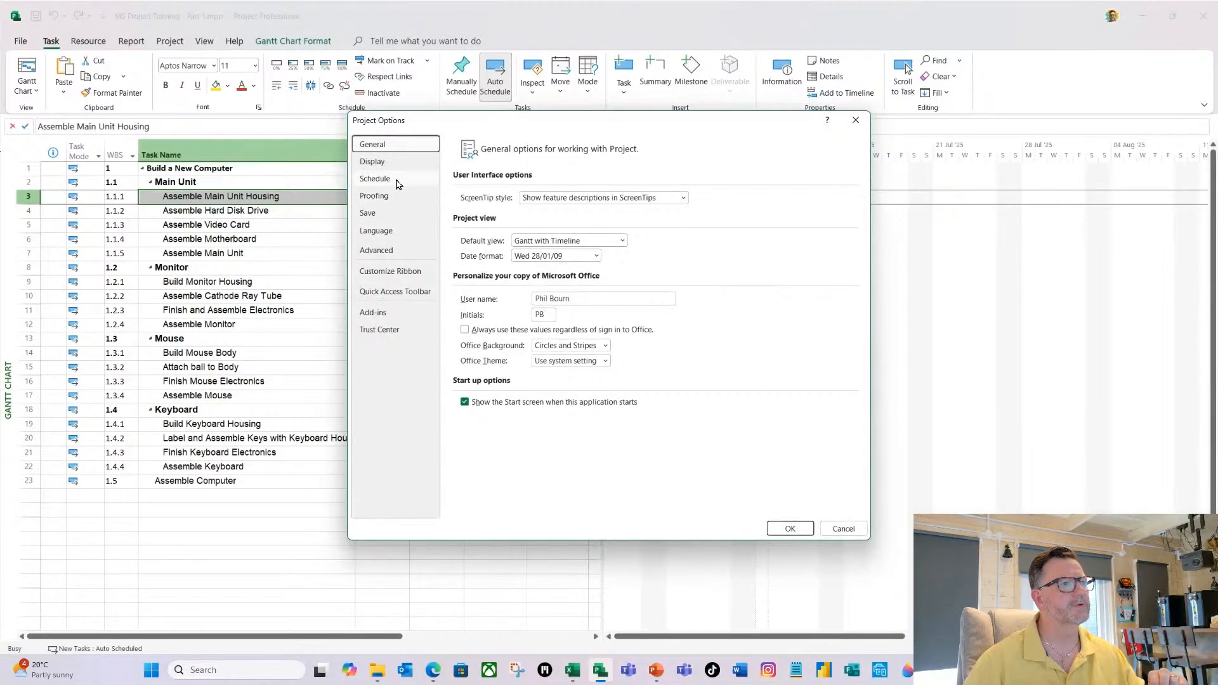
pyautogui.click(398, 180)
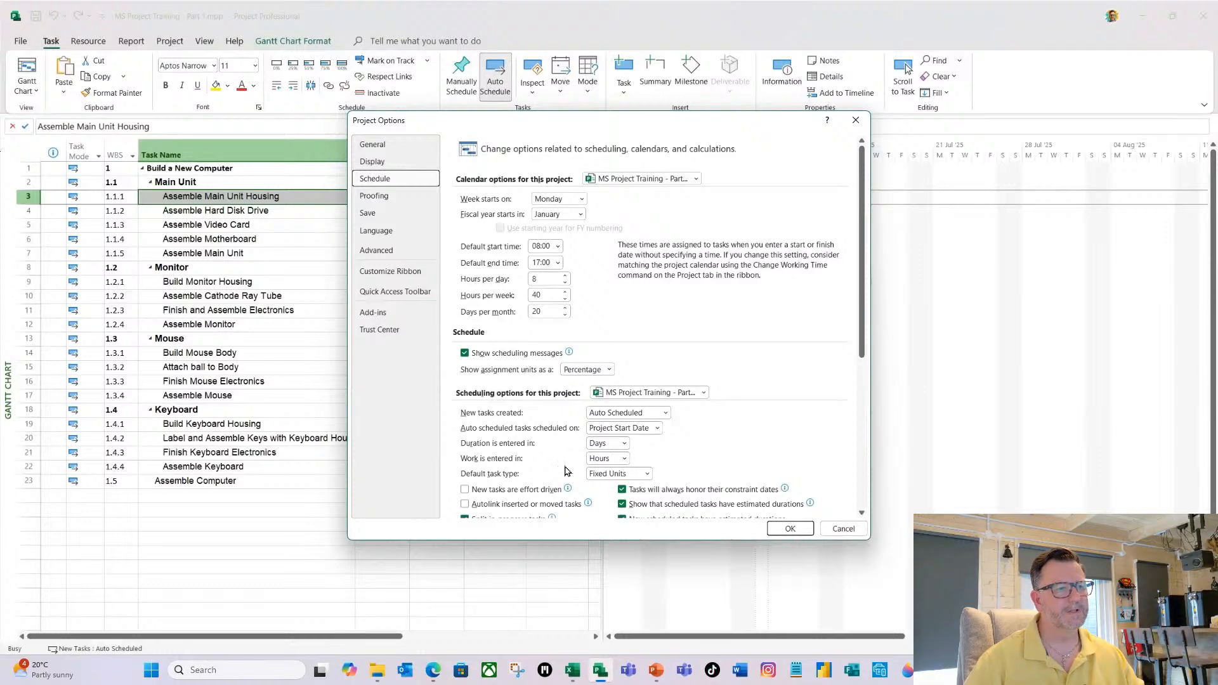
pyautogui.click(841, 529)
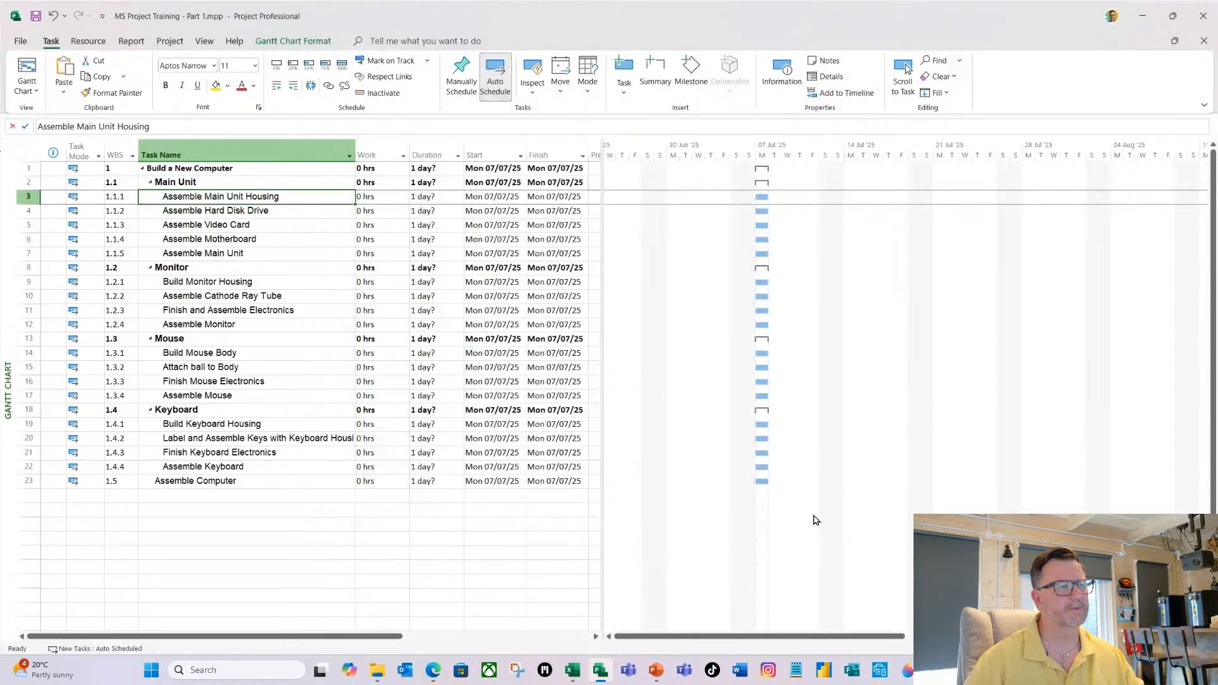
# Set the durations of the five Main Unit subtasks, in order, to 1, 2, 1.5, 2.5 and 1.5 days.
pyautogui.click(430, 200)
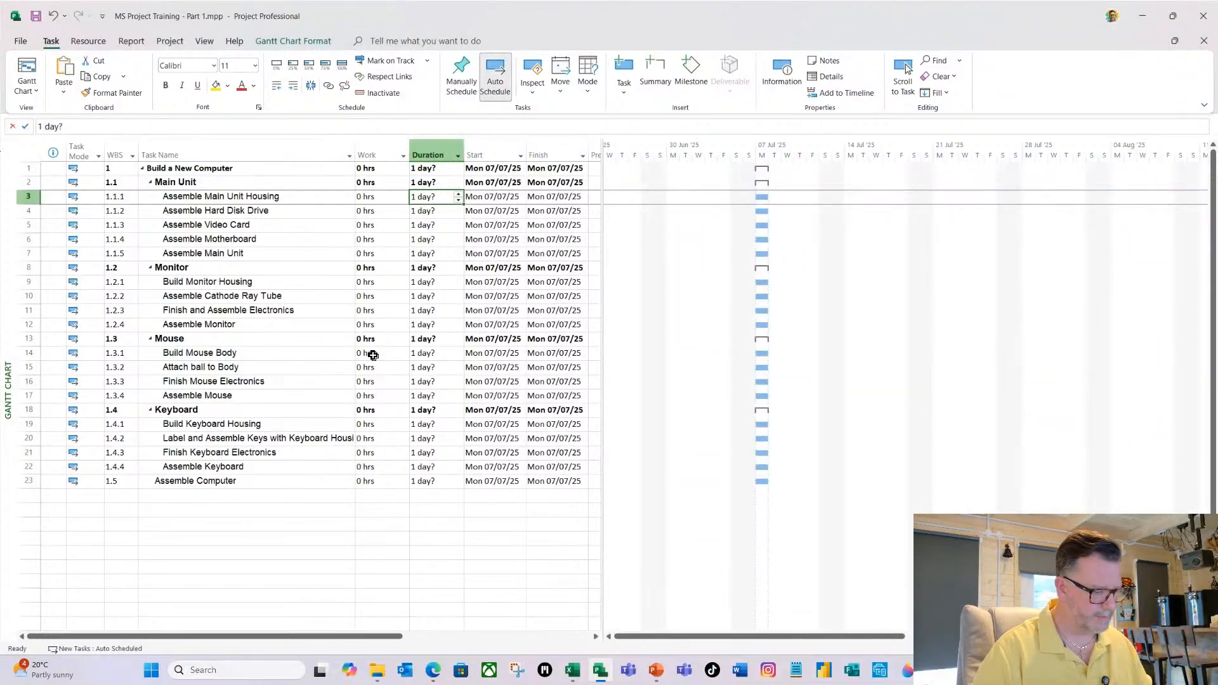
pyautogui.write('1')
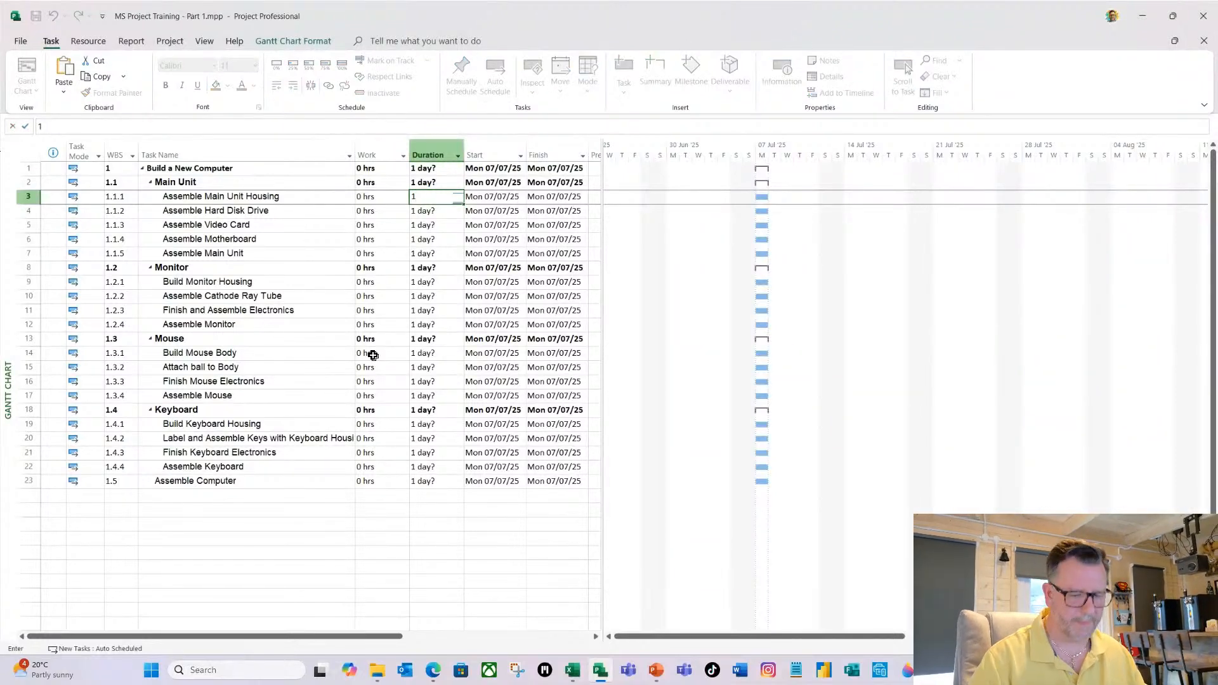
pyautogui.press('Return')
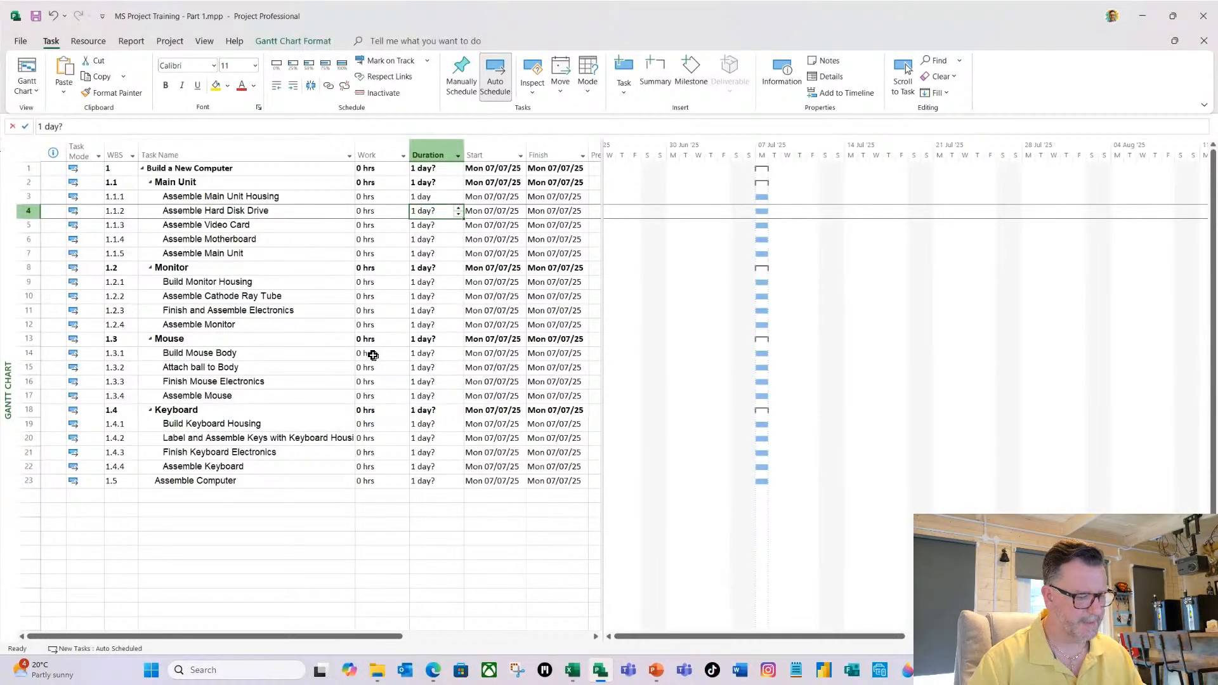
pyautogui.write('2')
pyautogui.press('Return')
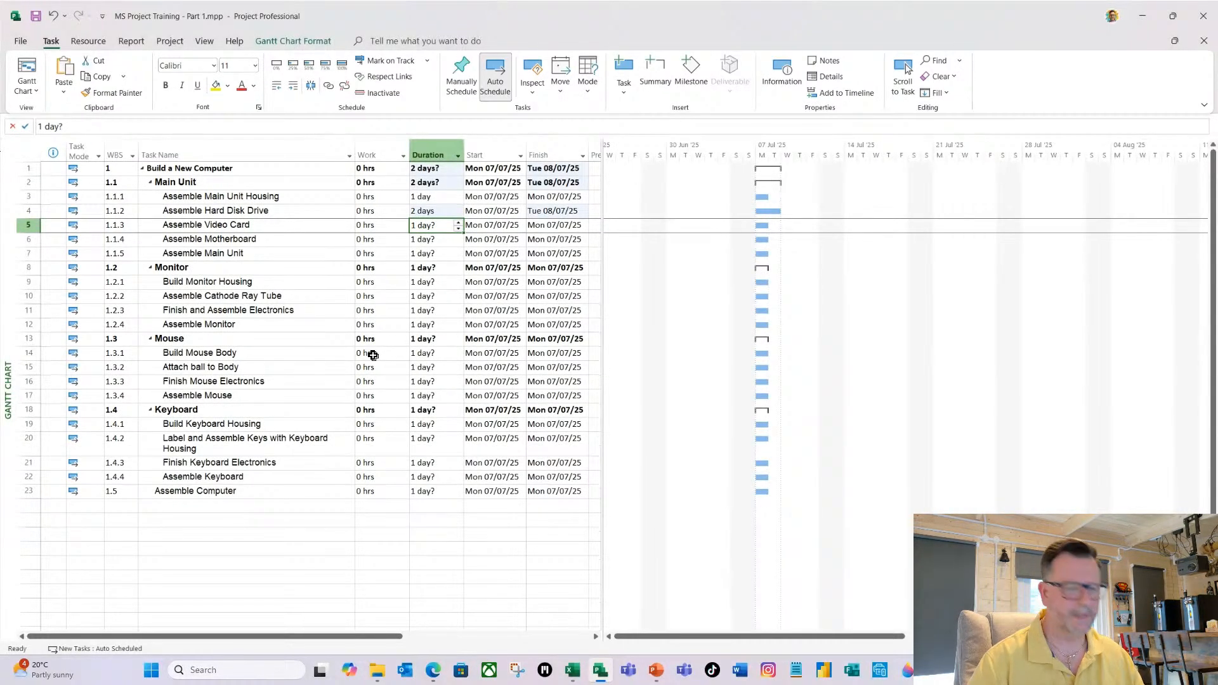
pyautogui.write('1.5')
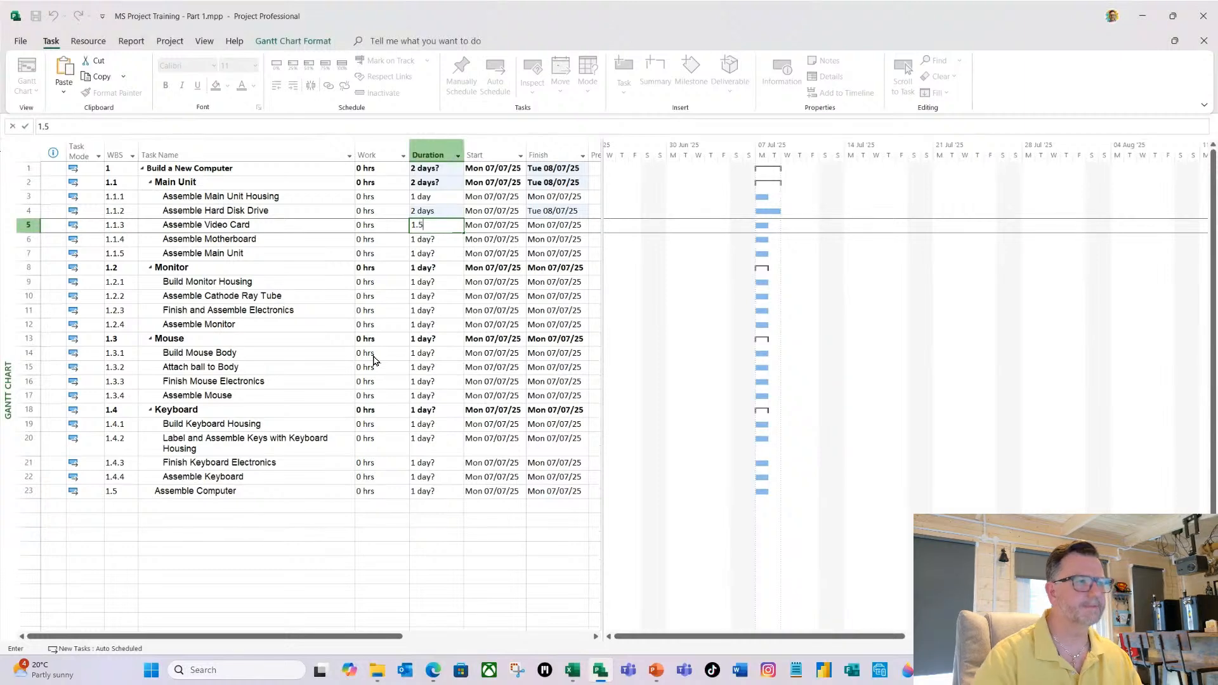
pyautogui.press('Return')
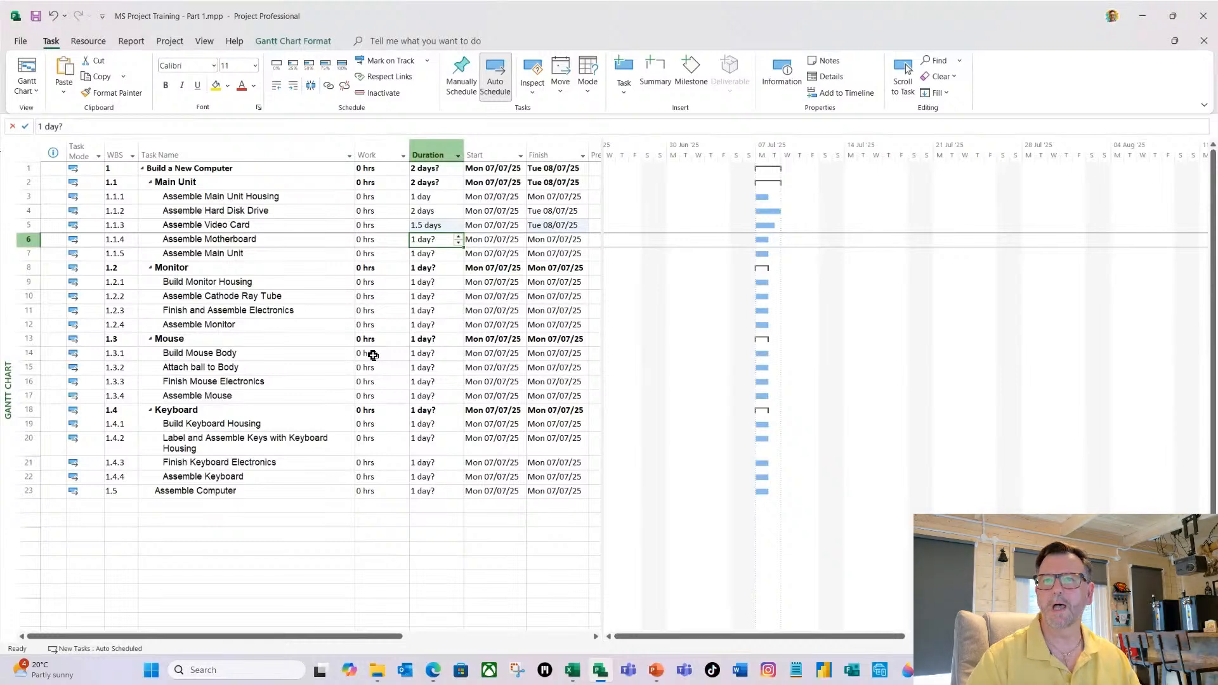
pyautogui.write('2.5')
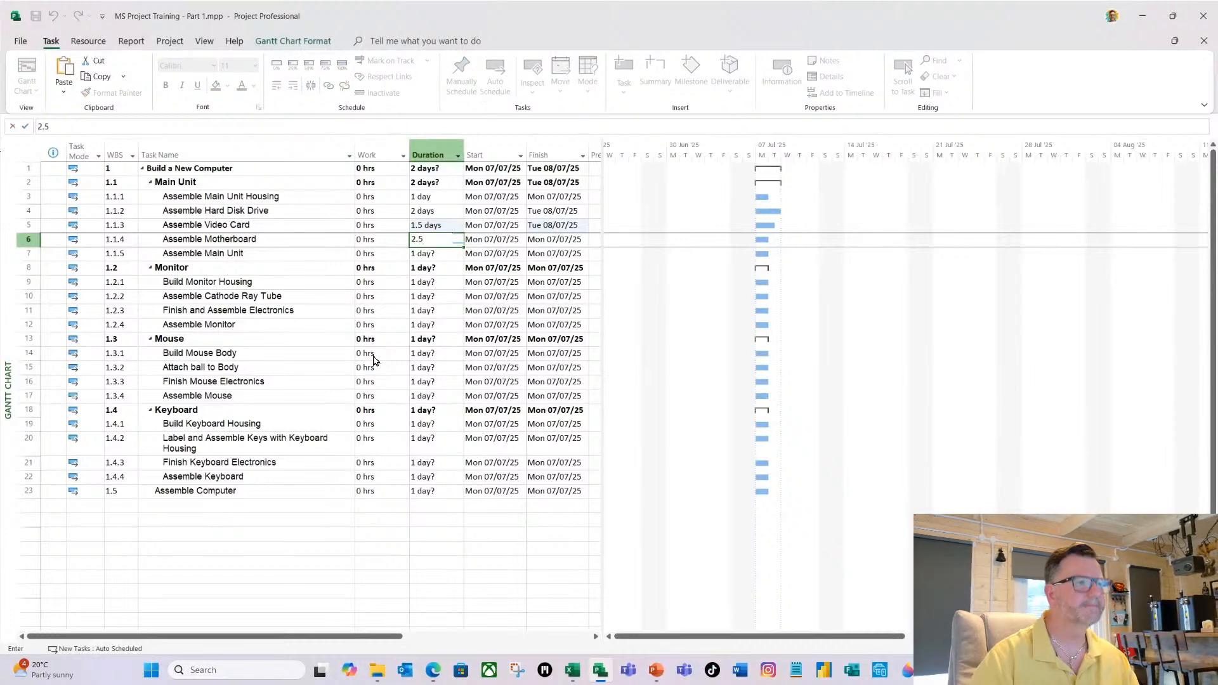
pyautogui.press('Return')
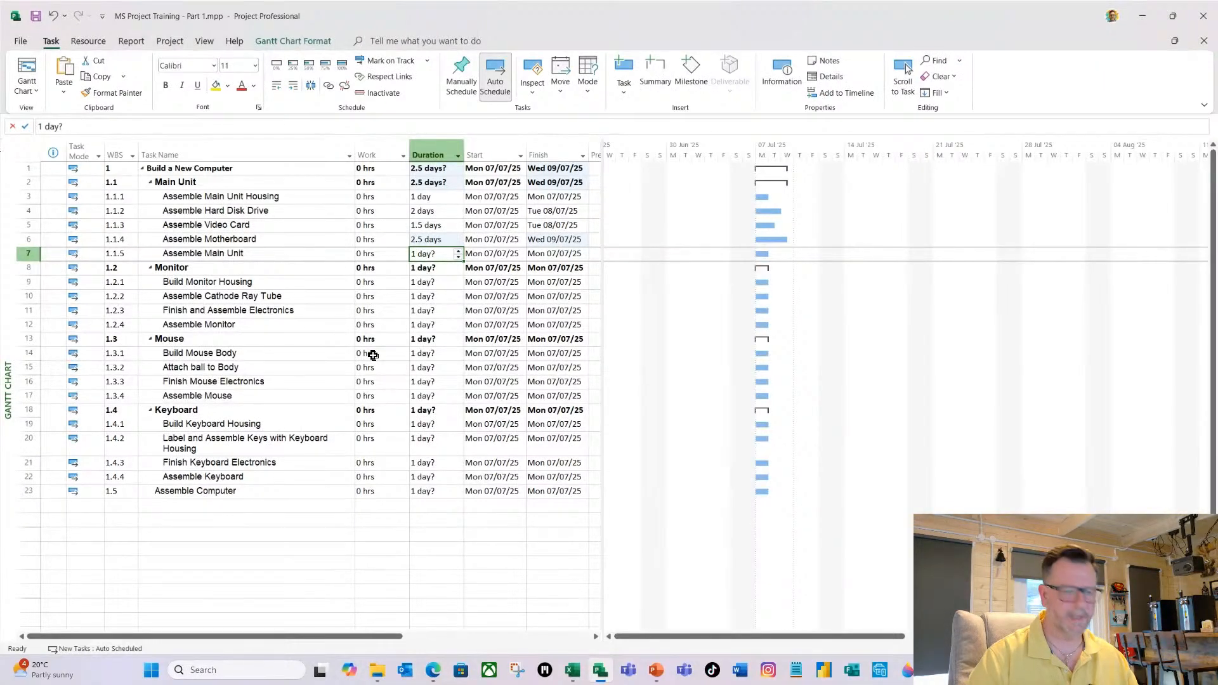
pyautogui.write('1.5')
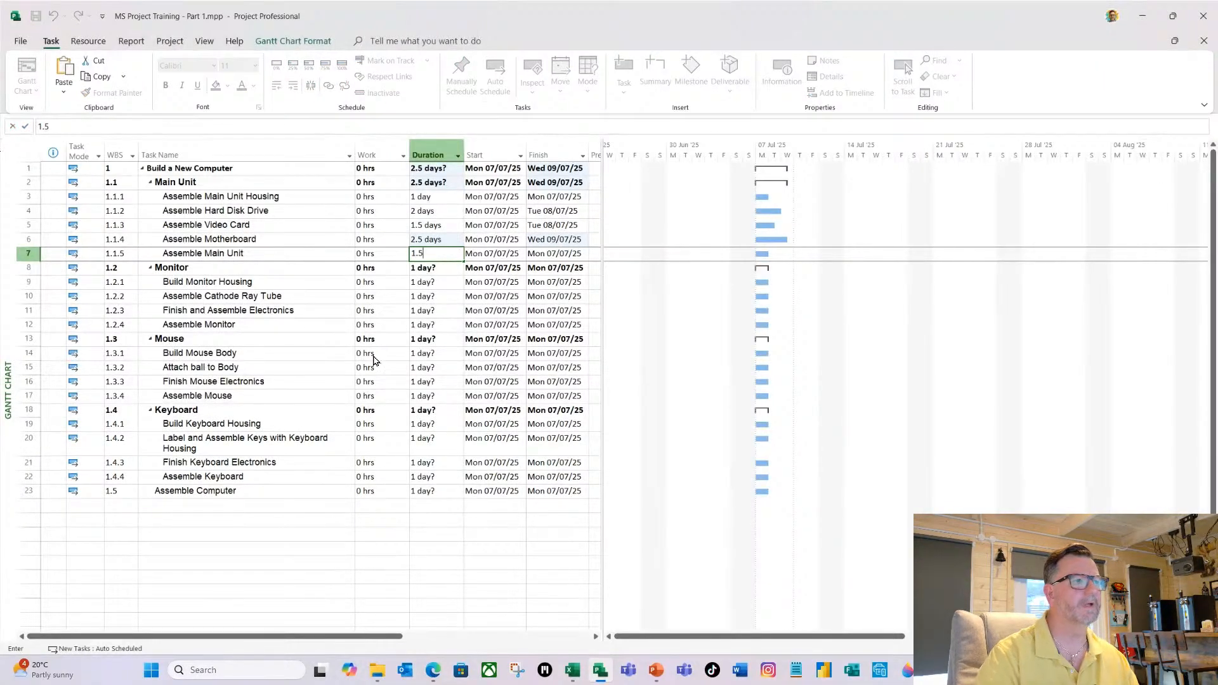
pyautogui.press('Return')
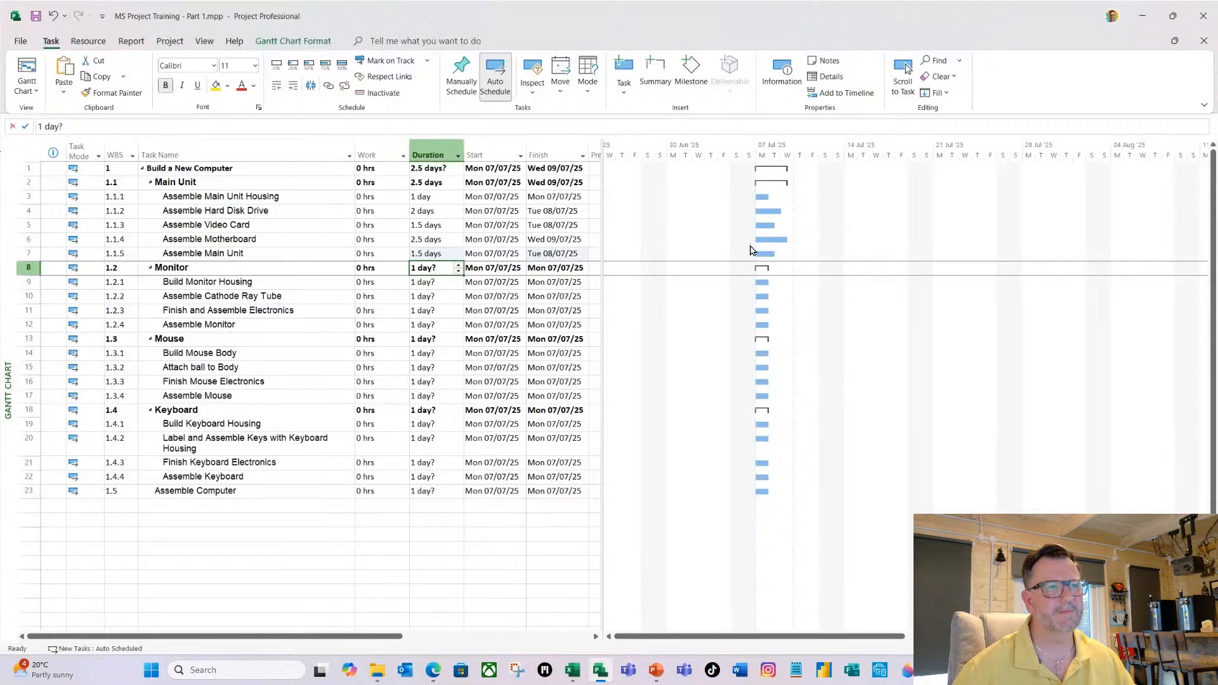
pyautogui.click(435, 239)
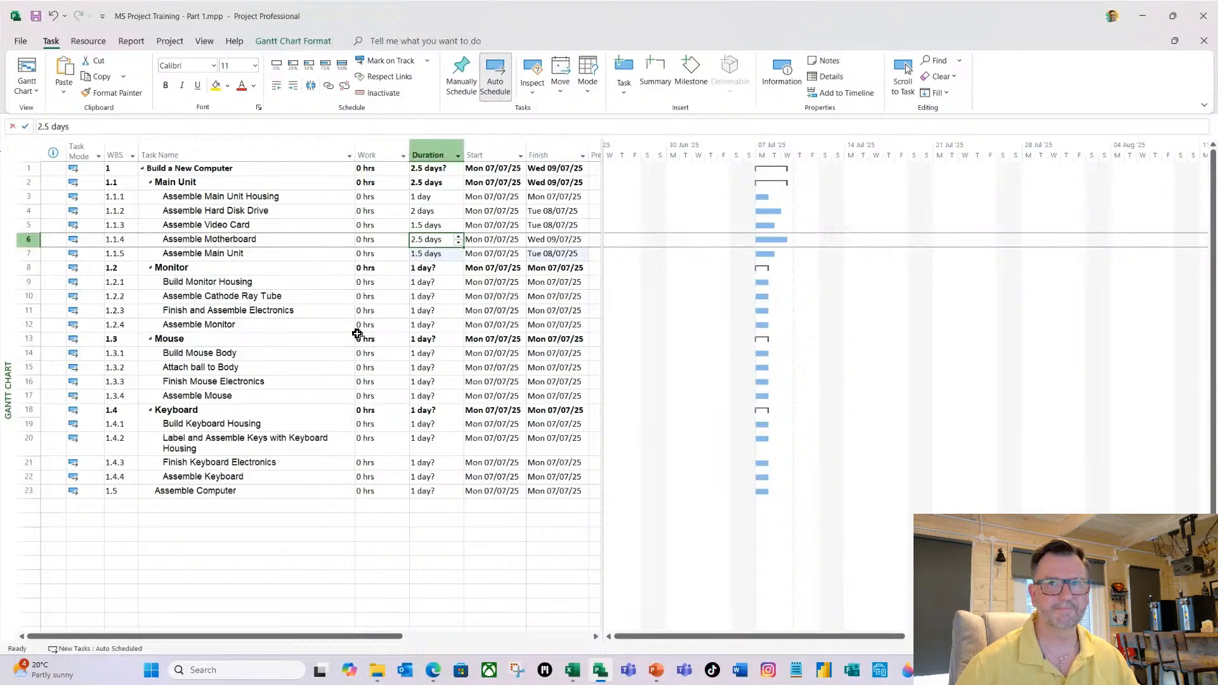
# Enter work estimates of 16, 32, 26 and 16 hours for the four Monitor subtasks, in order.
pyautogui.click(369, 283)
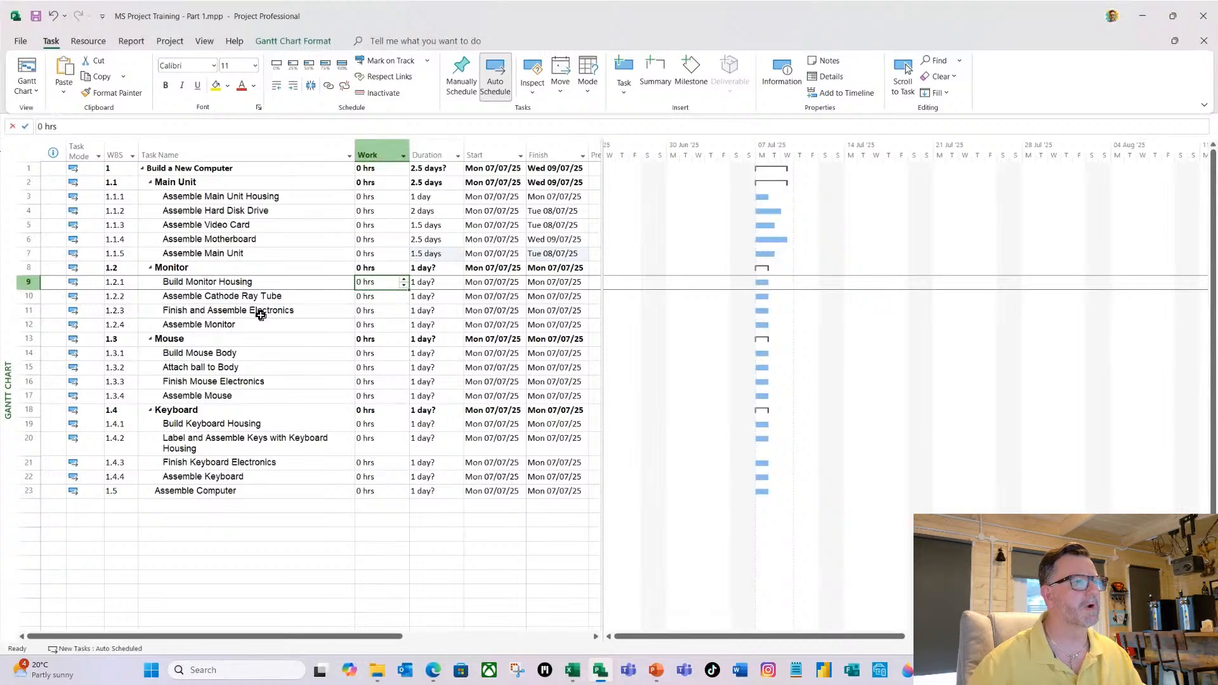
pyautogui.write('16')
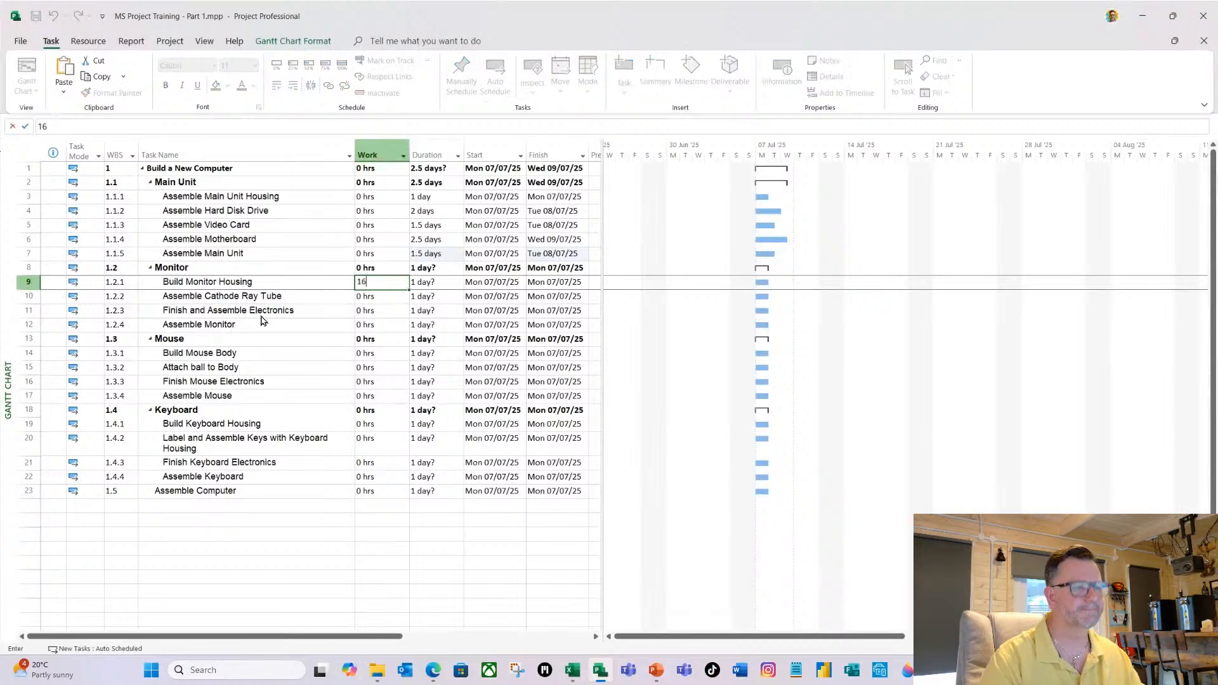
pyautogui.press('Return')
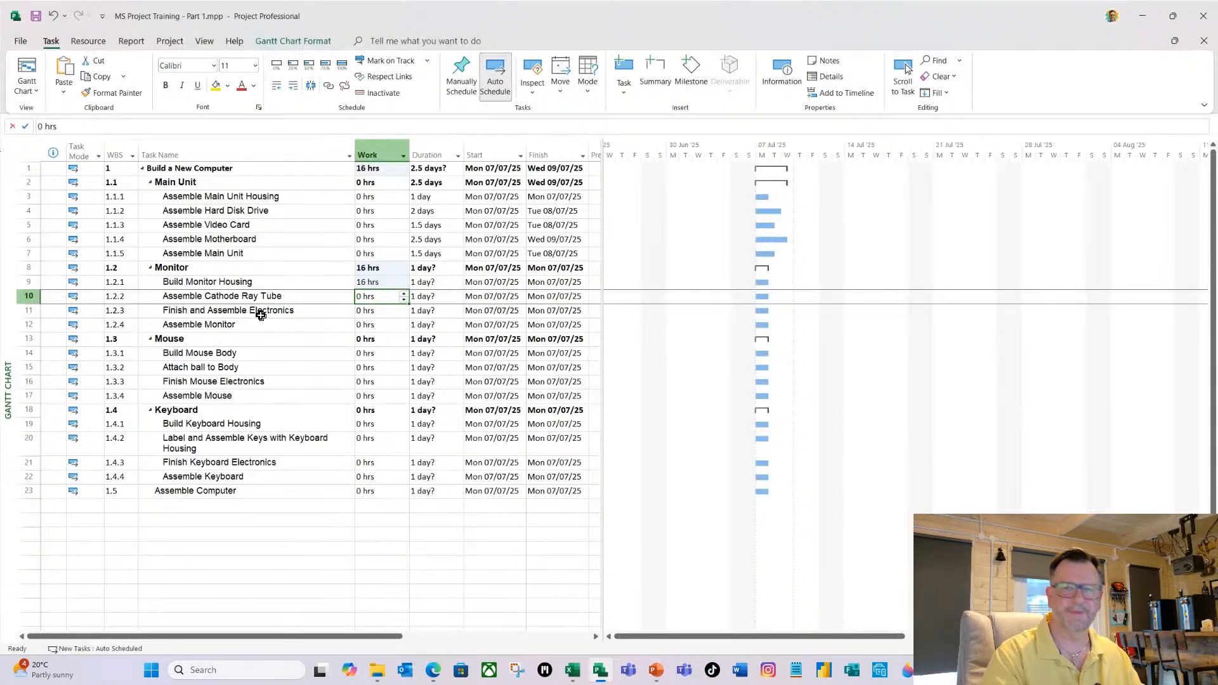
pyautogui.write('32')
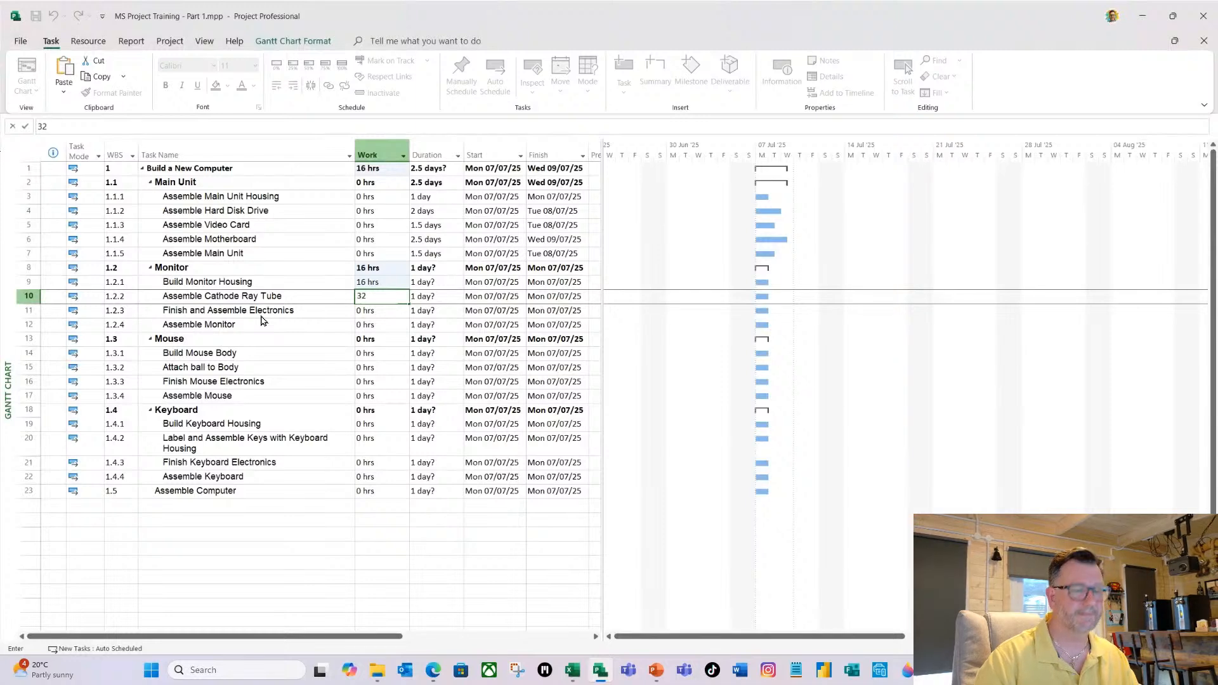
pyautogui.press('Return')
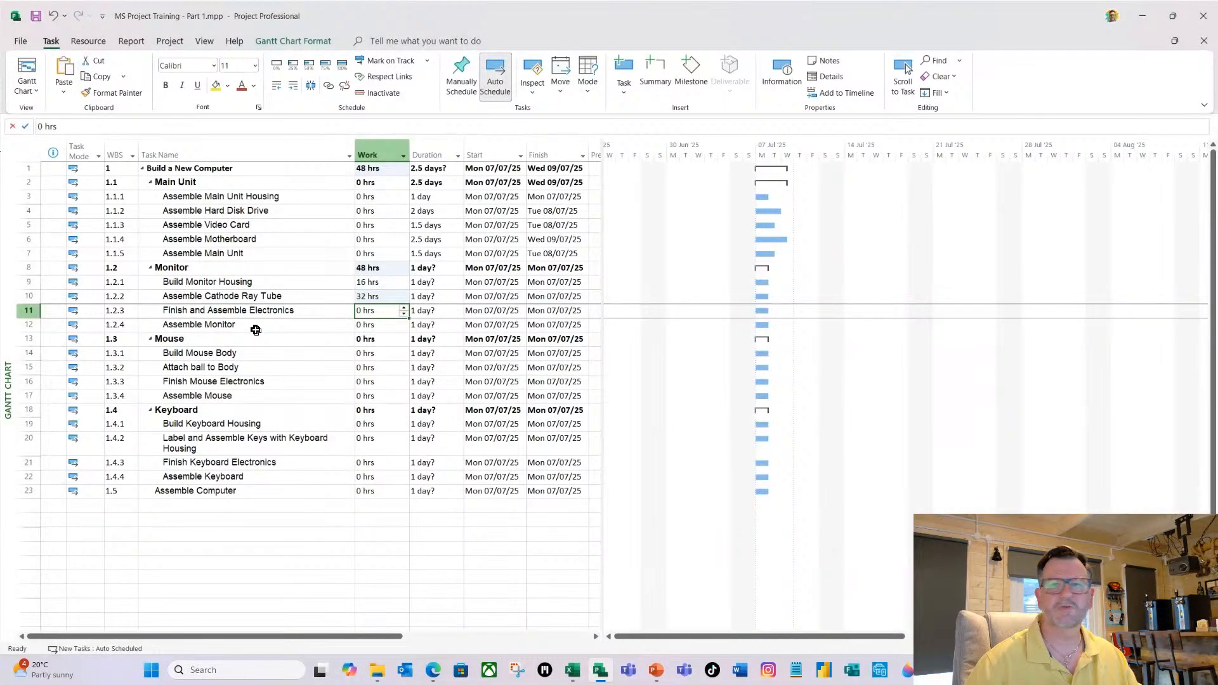
pyautogui.write('26')
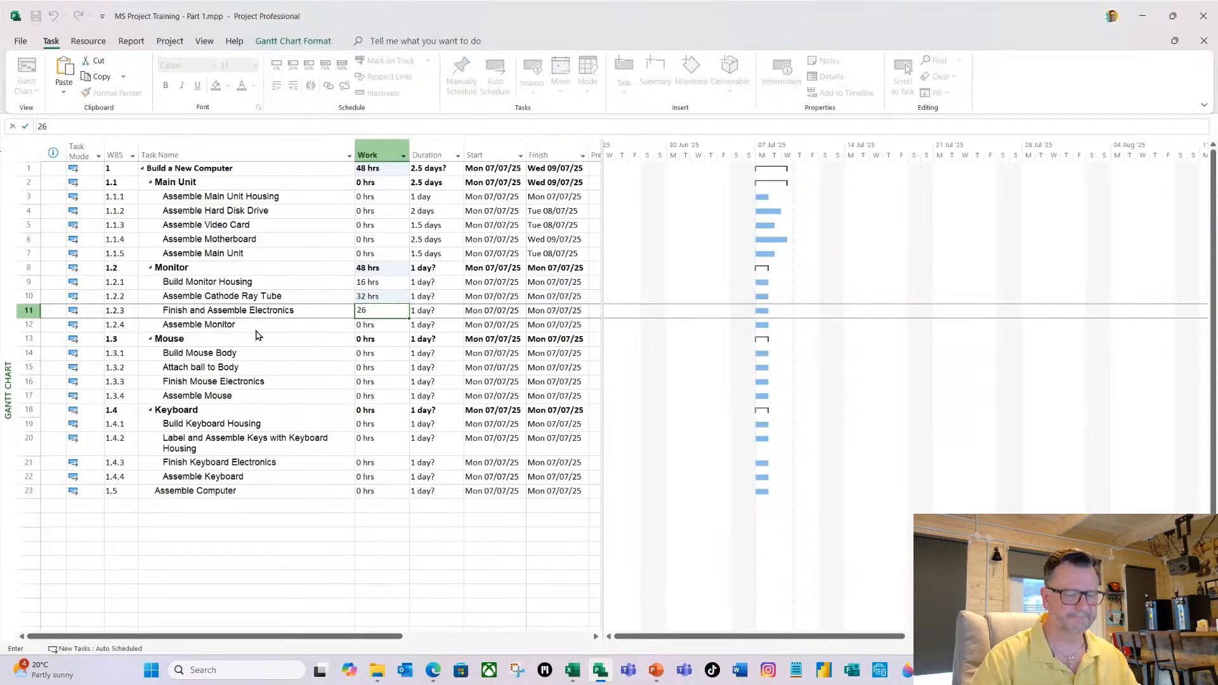
pyautogui.press('Return')
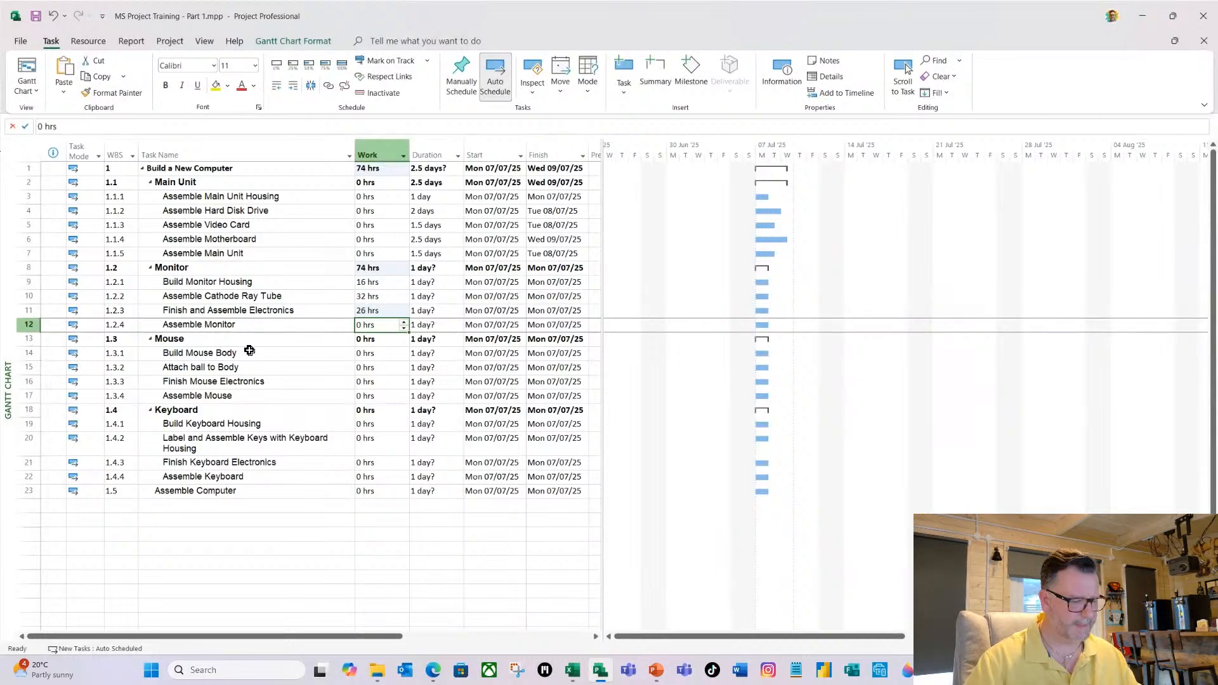
pyautogui.write('16')
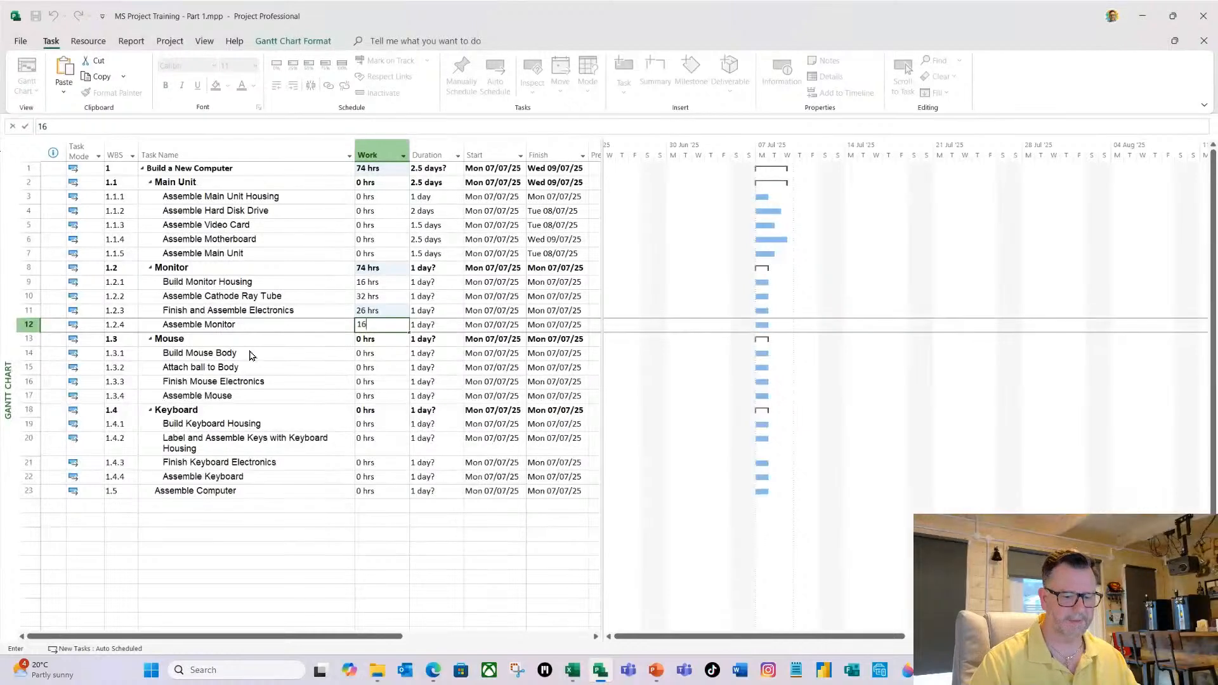
pyautogui.press('Return')
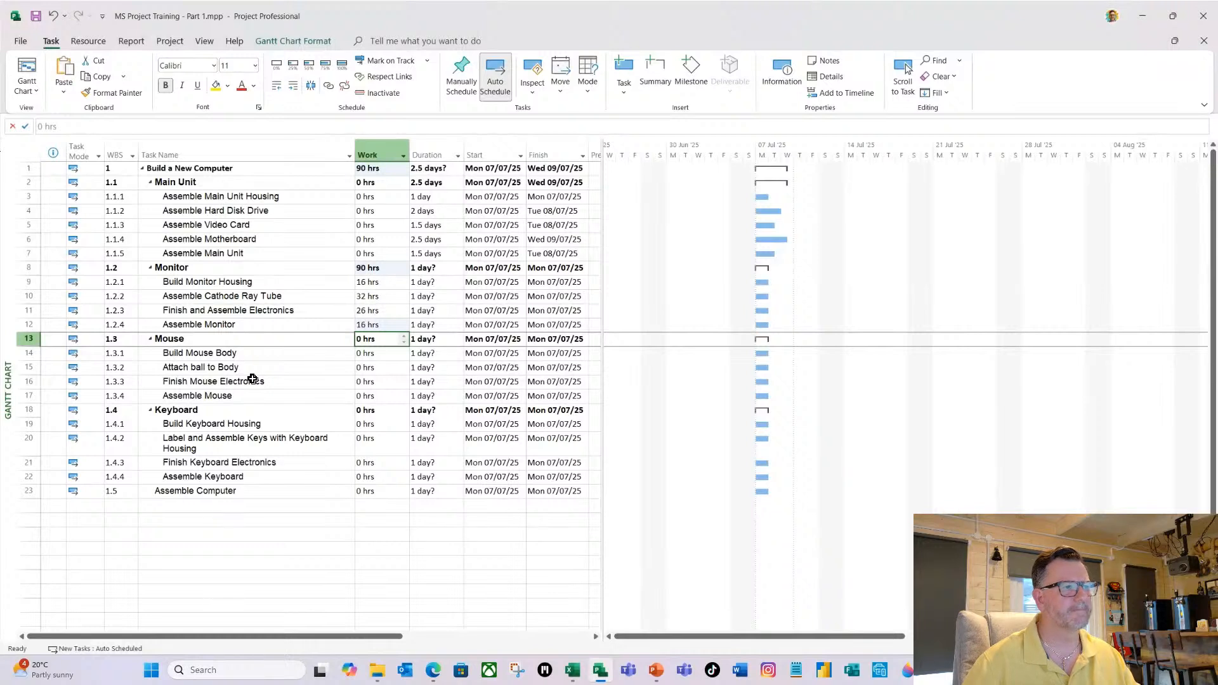
# Set the durations of the four Mouse subtasks, in order, to 1.5, 0.5, 2 and 1 days.
pyautogui.click(438, 354)
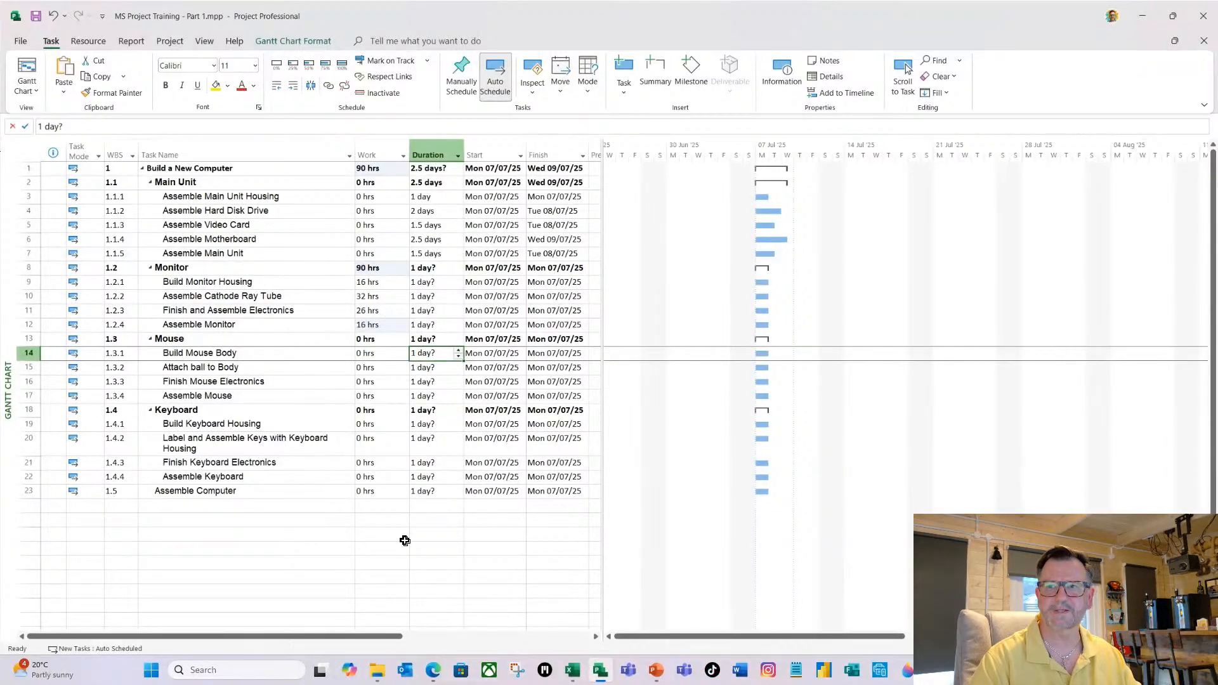
pyautogui.write('1.5')
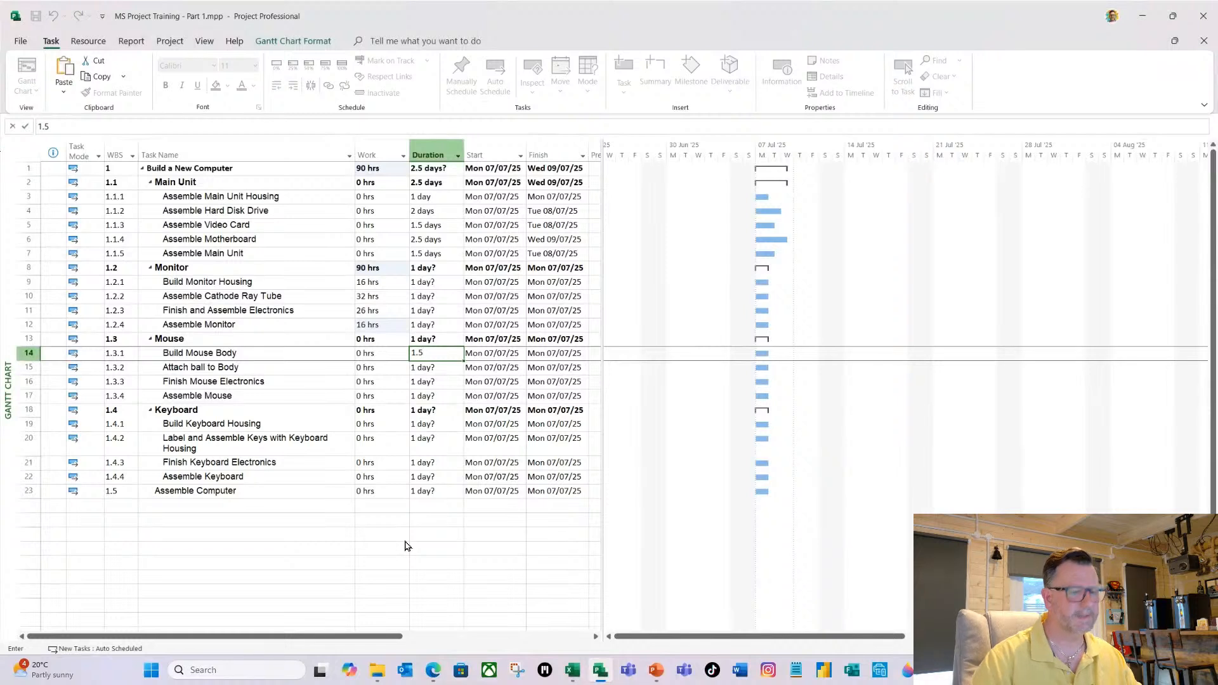
pyautogui.press('Return')
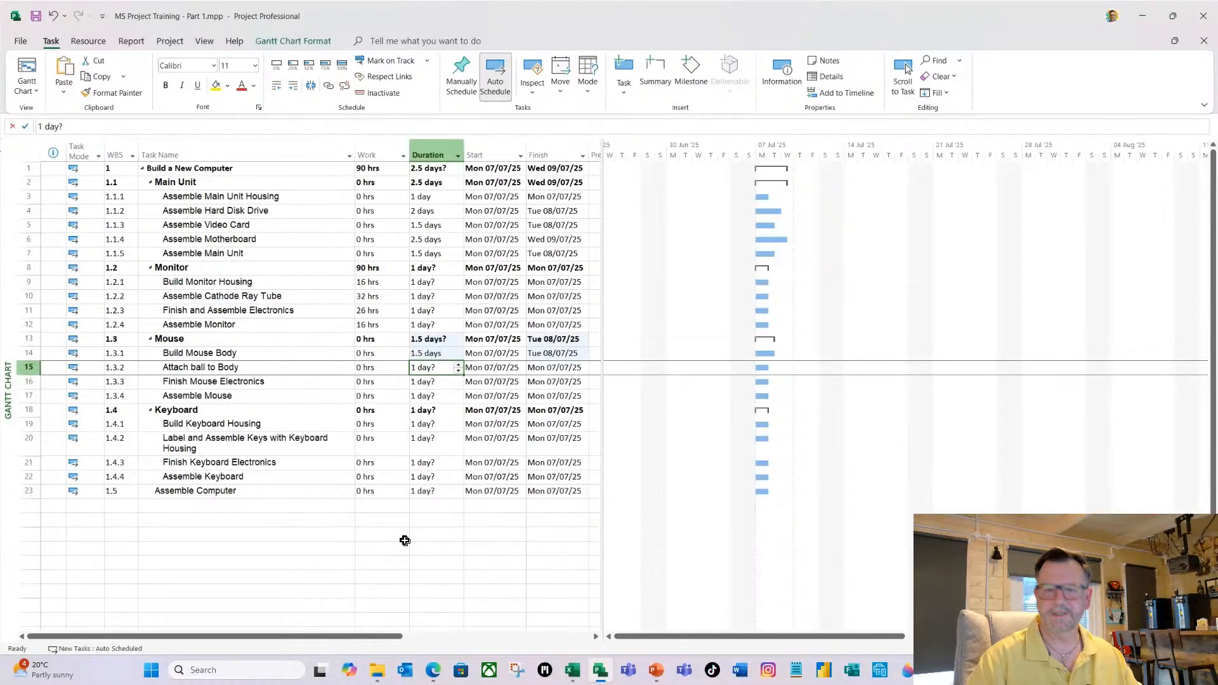
pyautogui.write('0.5')
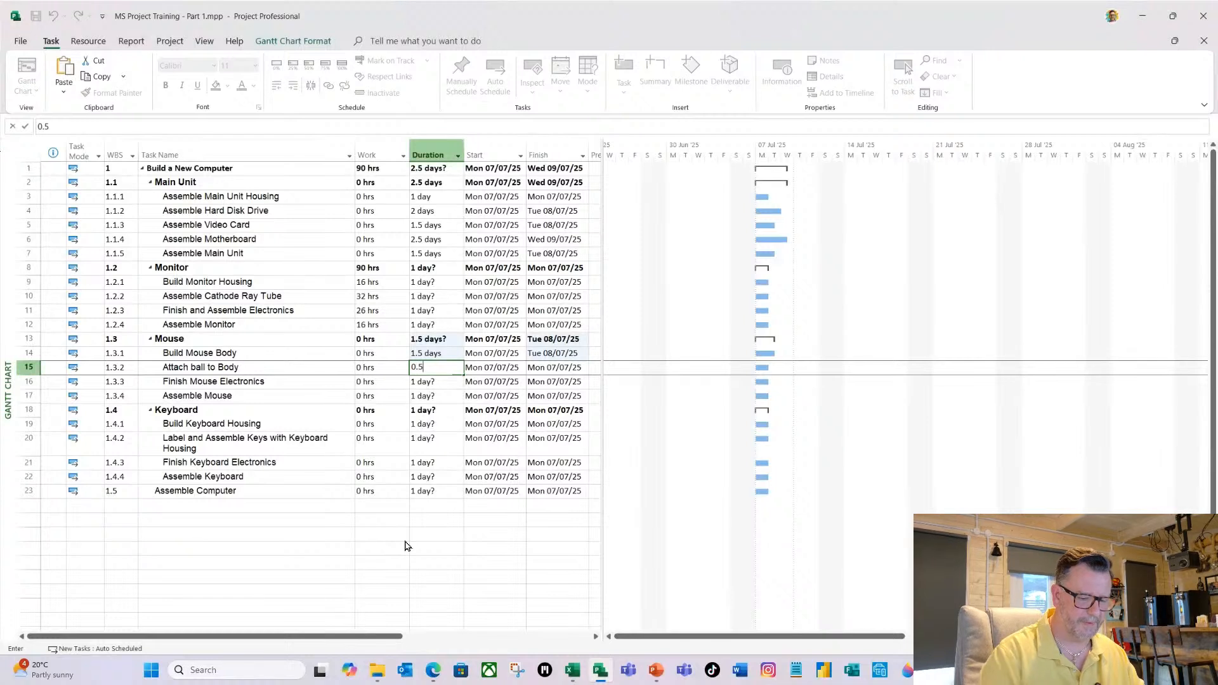
pyautogui.press('Return')
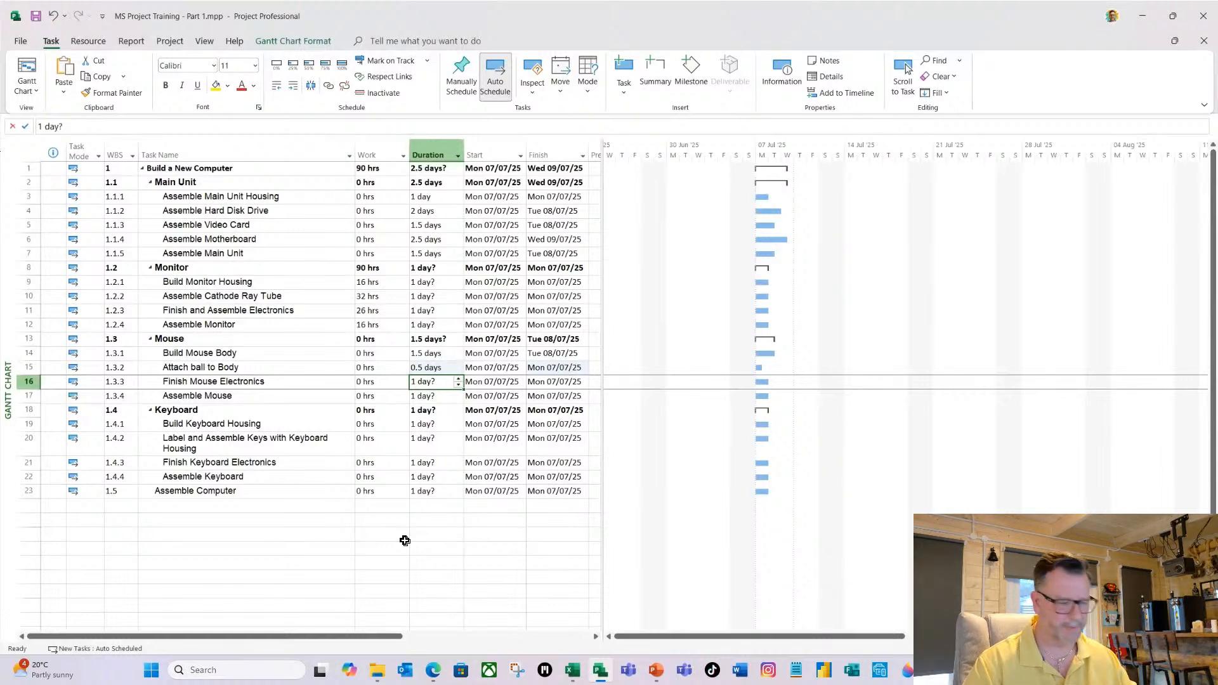
pyautogui.write('2d')
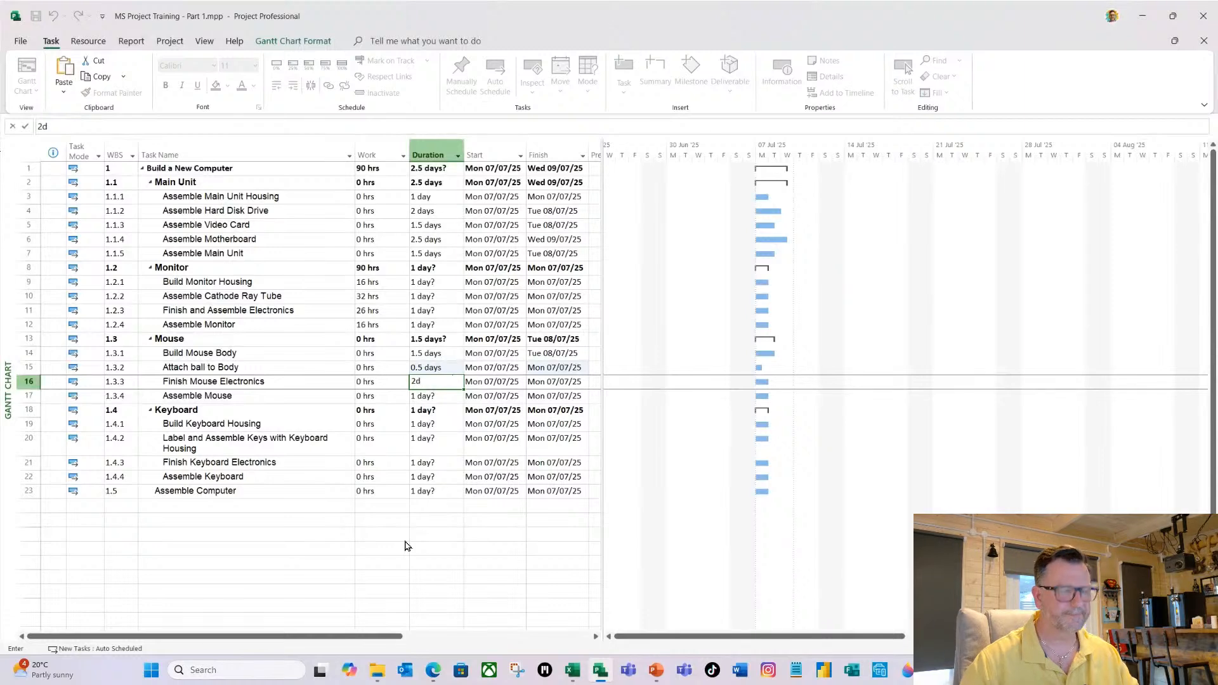
pyautogui.press('Return')
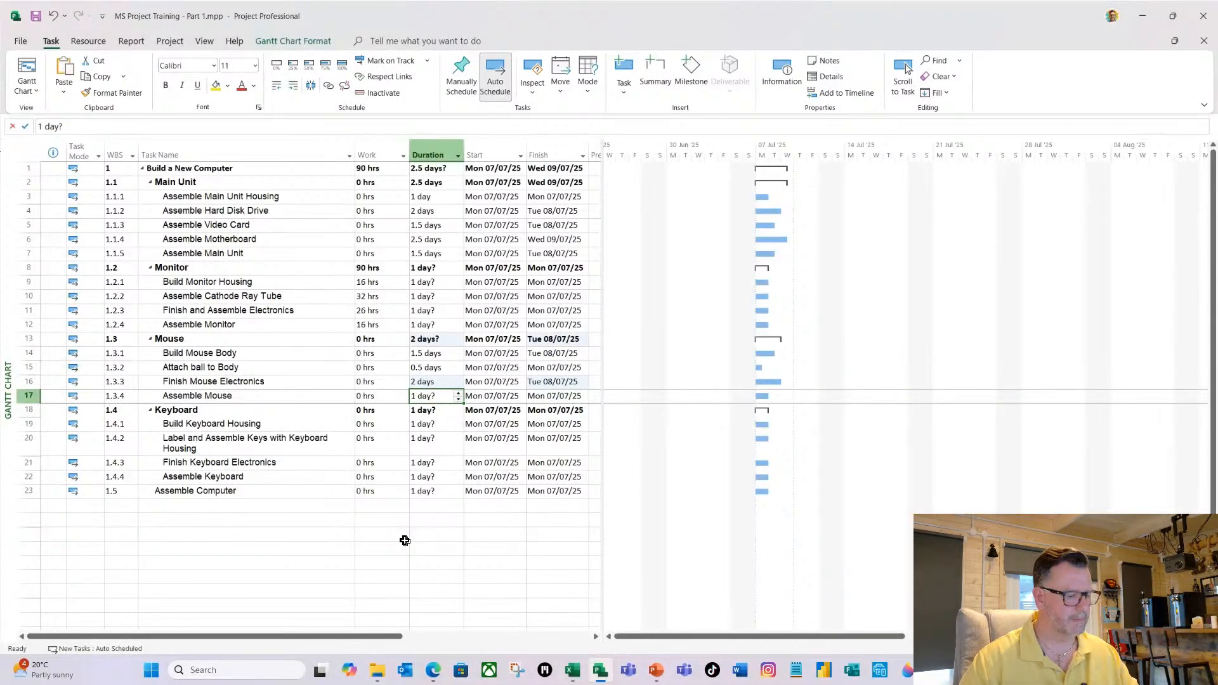
pyautogui.write('1d')
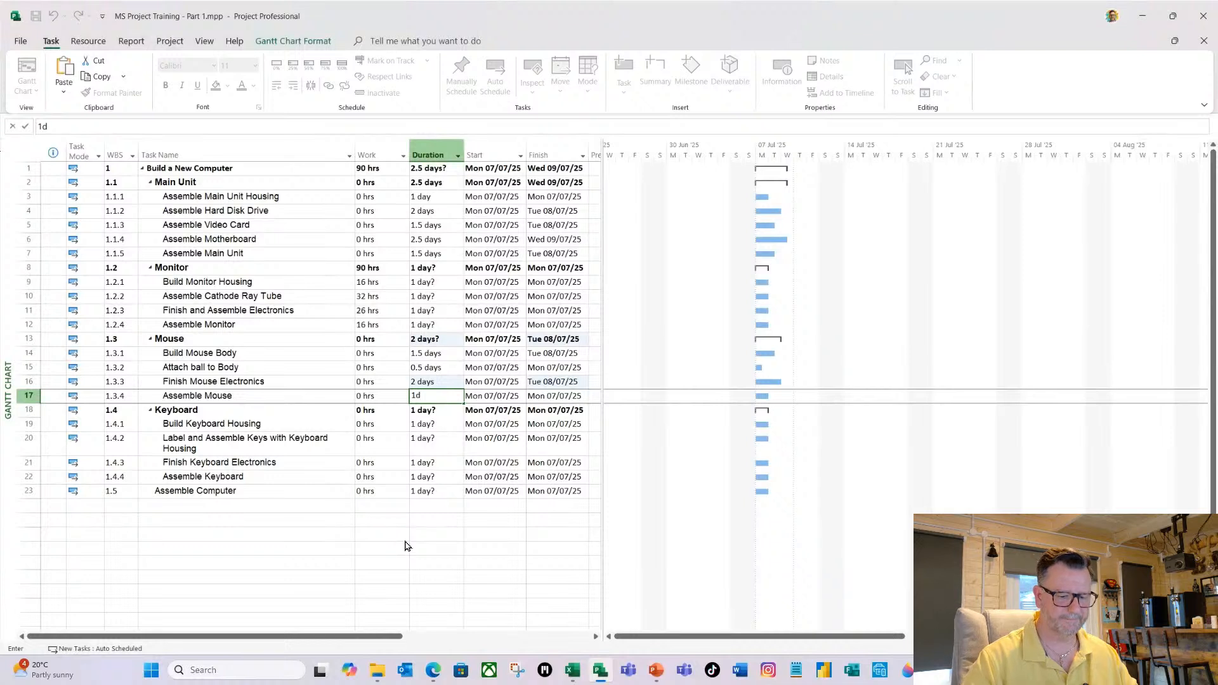
pyautogui.press('Return')
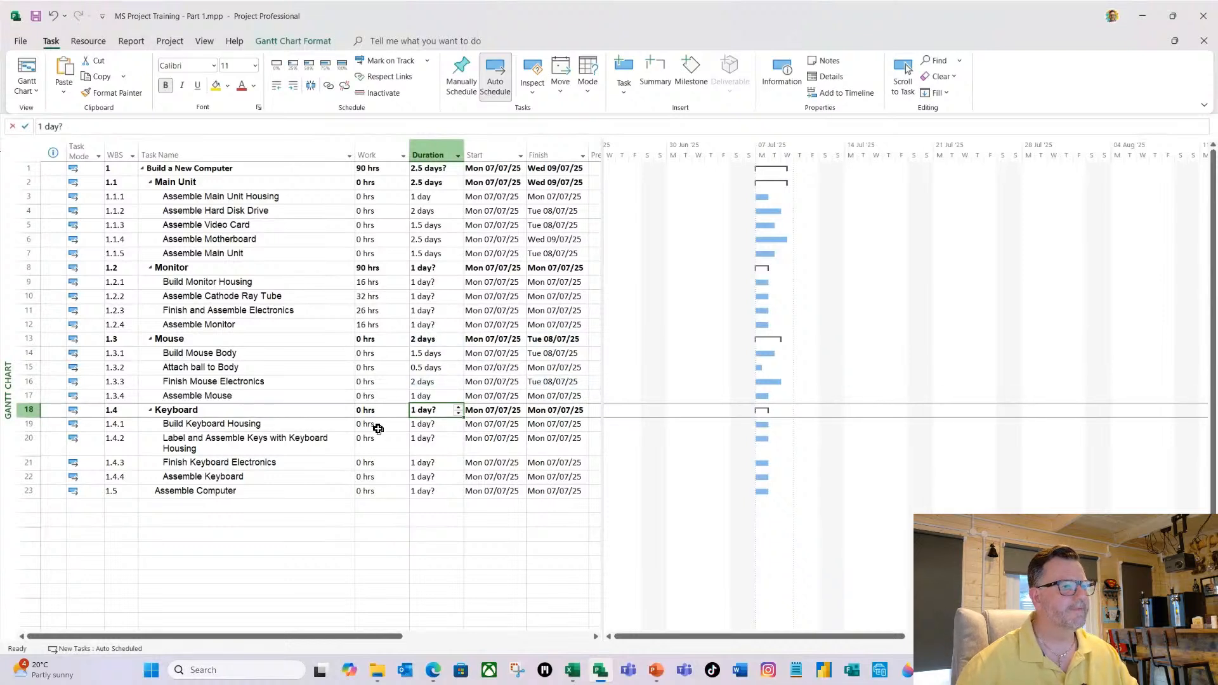
# Enter work estimates of 12, 16, 12 and 12 hours for the four Keyboard subtasks, in order.
pyautogui.click(377, 425)
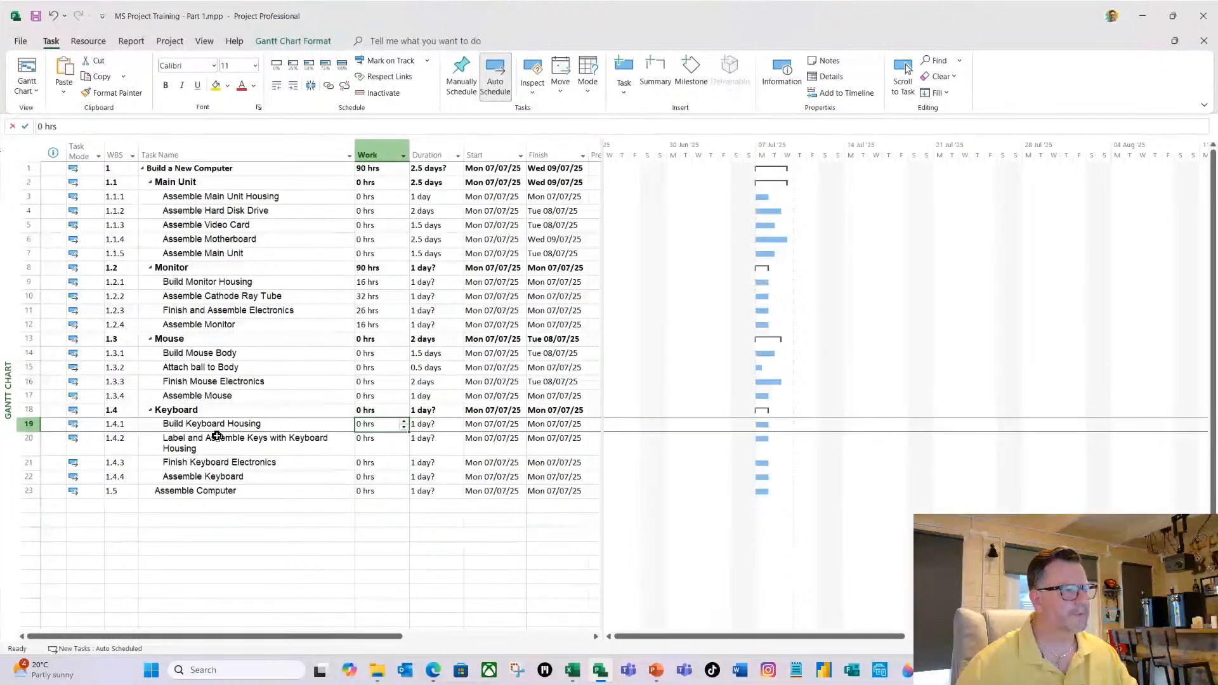
pyautogui.write('12')
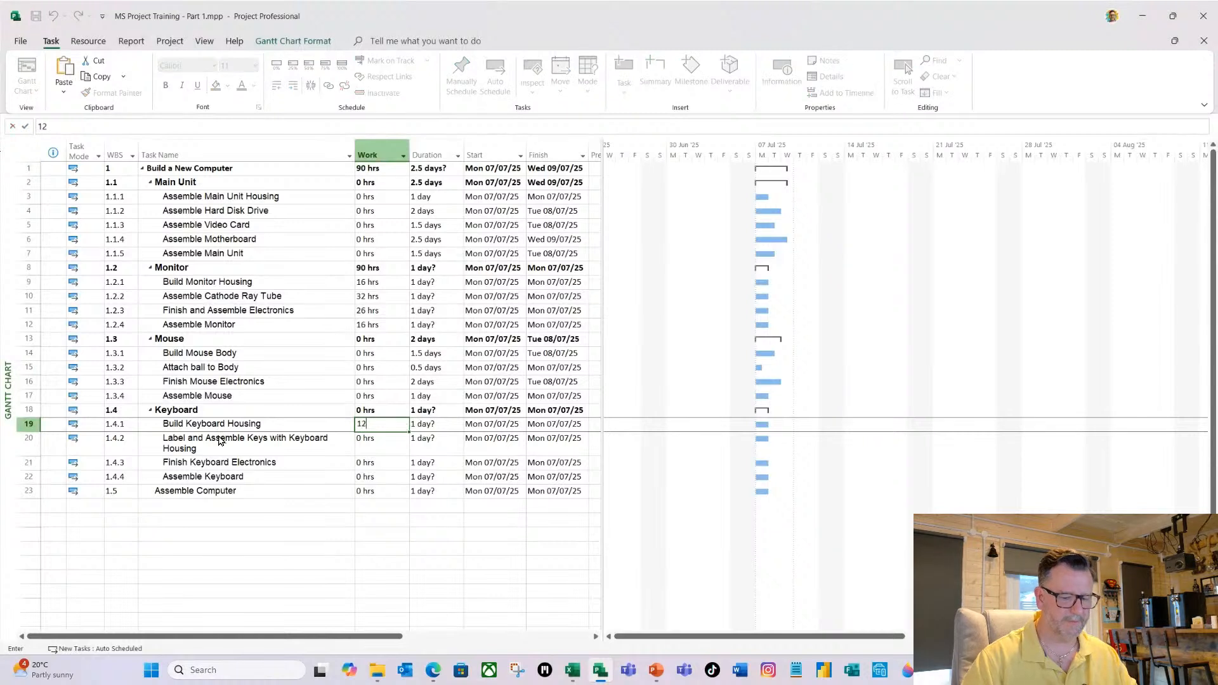
pyautogui.press('Return')
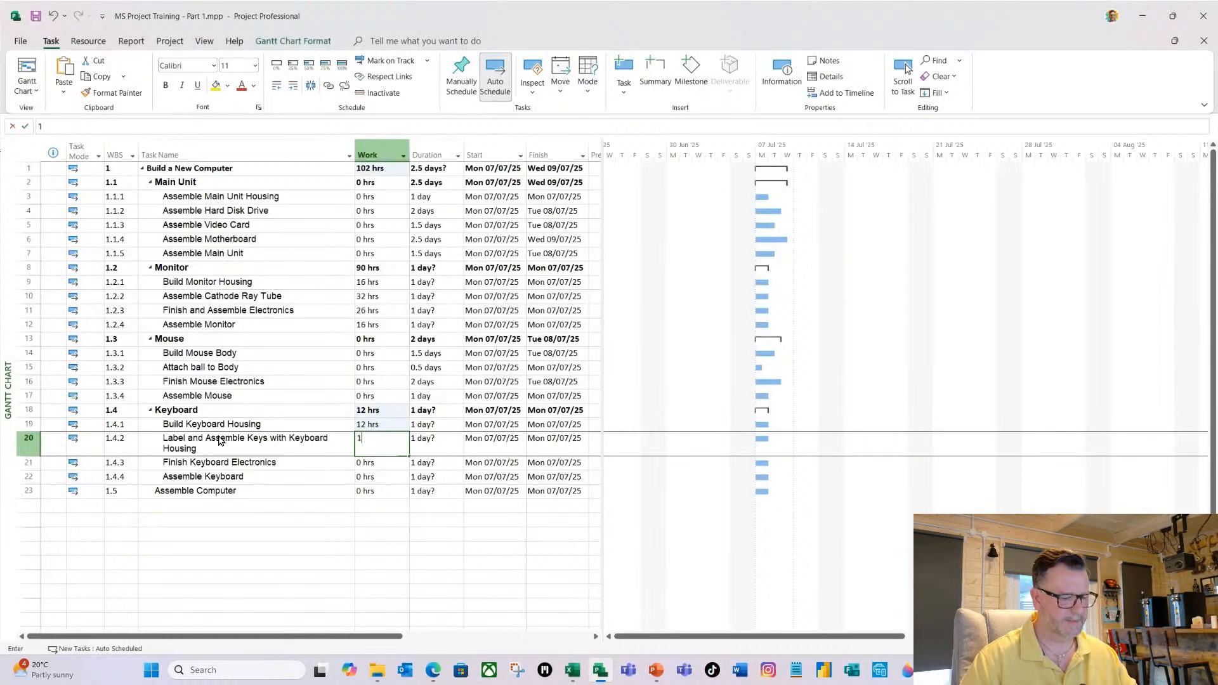
pyautogui.write('16')
pyautogui.press('Return')
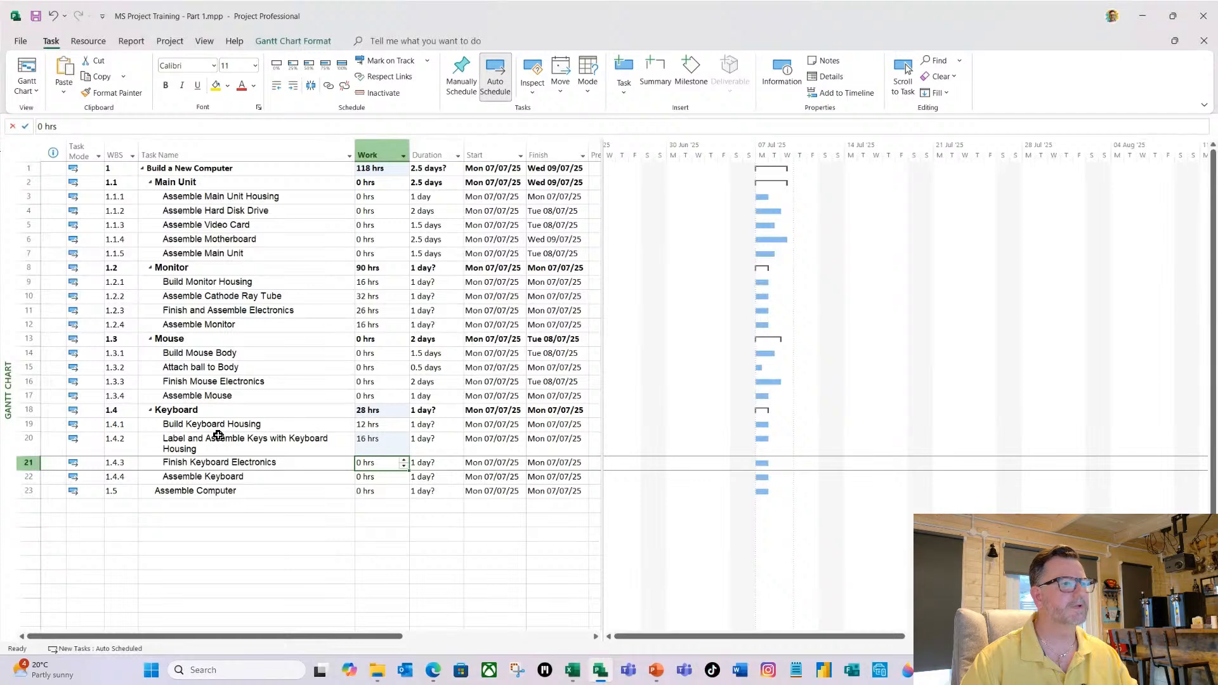
pyautogui.write('12')
pyautogui.press('Return')
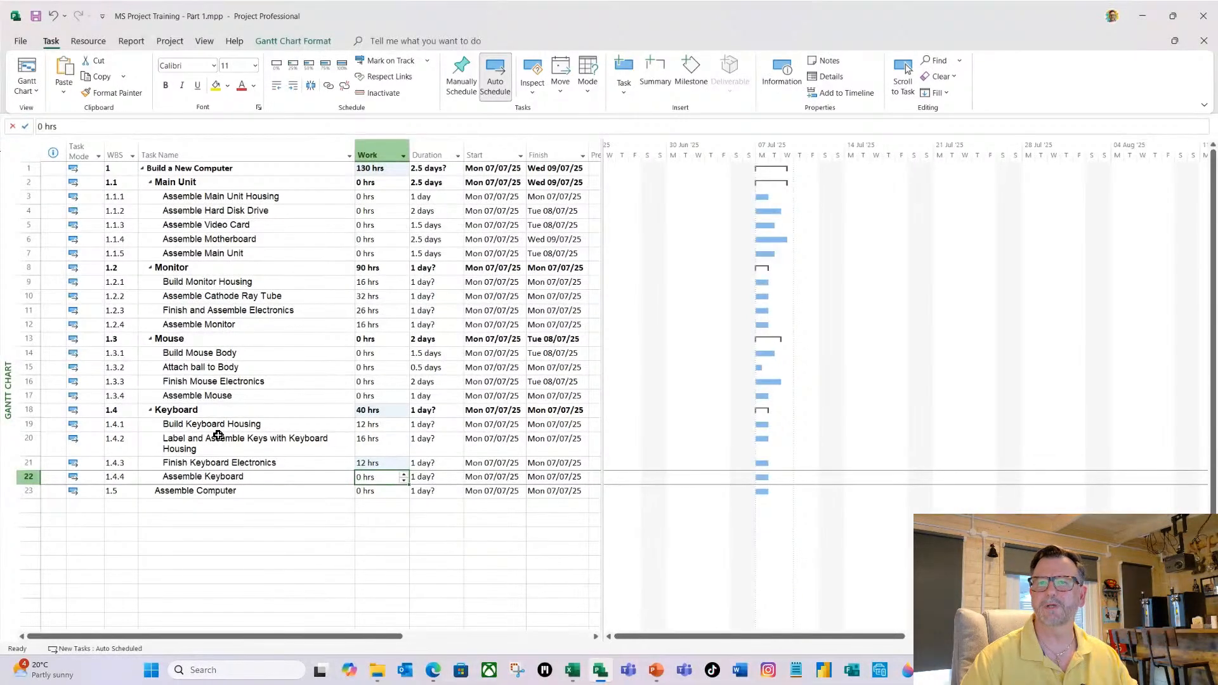
pyautogui.write('12')
pyautogui.press('Return')
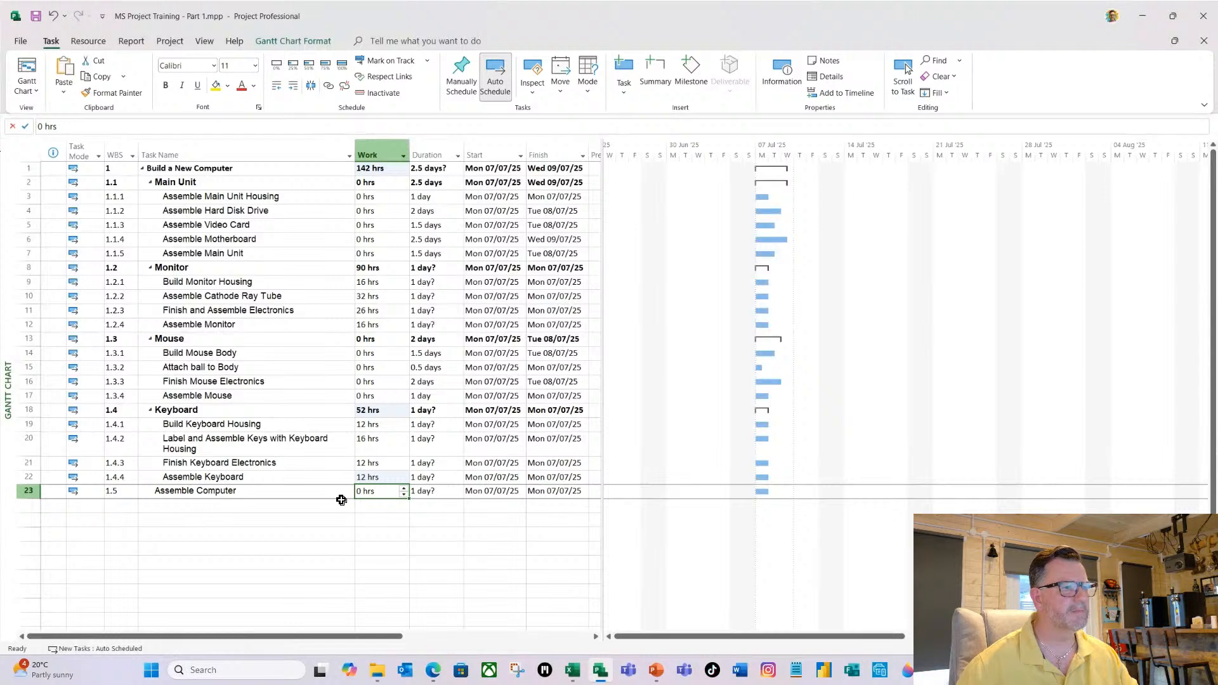
# Set the duration of the final Assemble Computer task to 1 day.
pyautogui.click(435, 493)
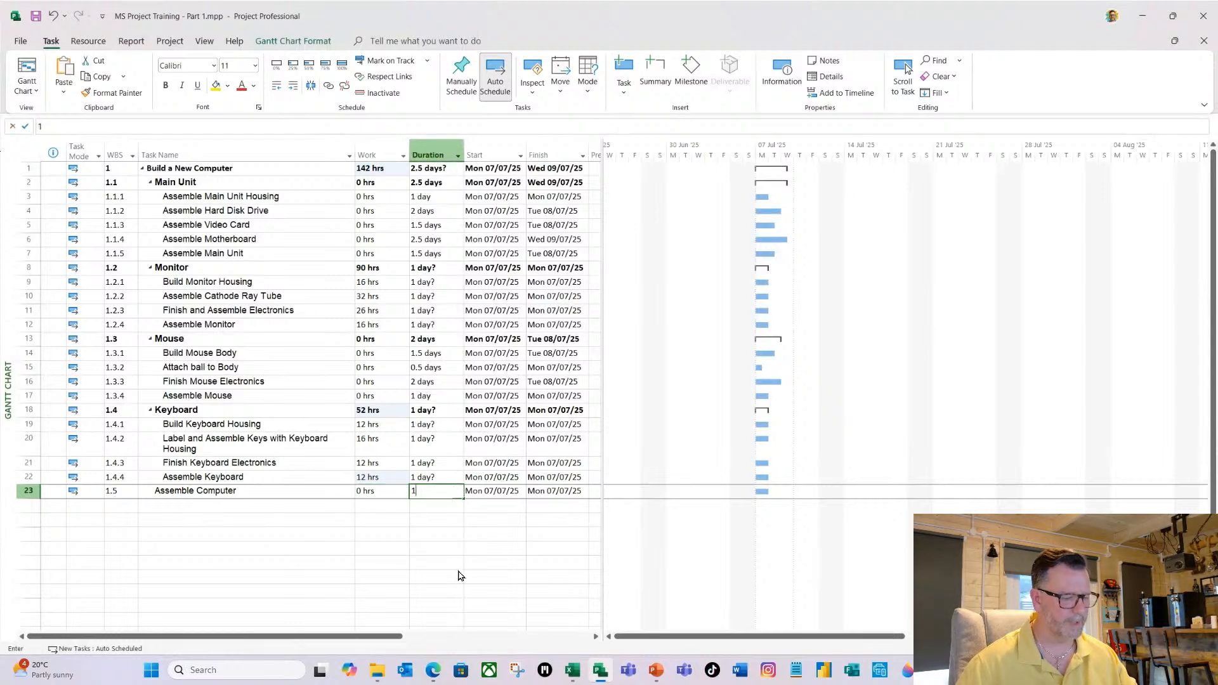
pyautogui.write('1d')
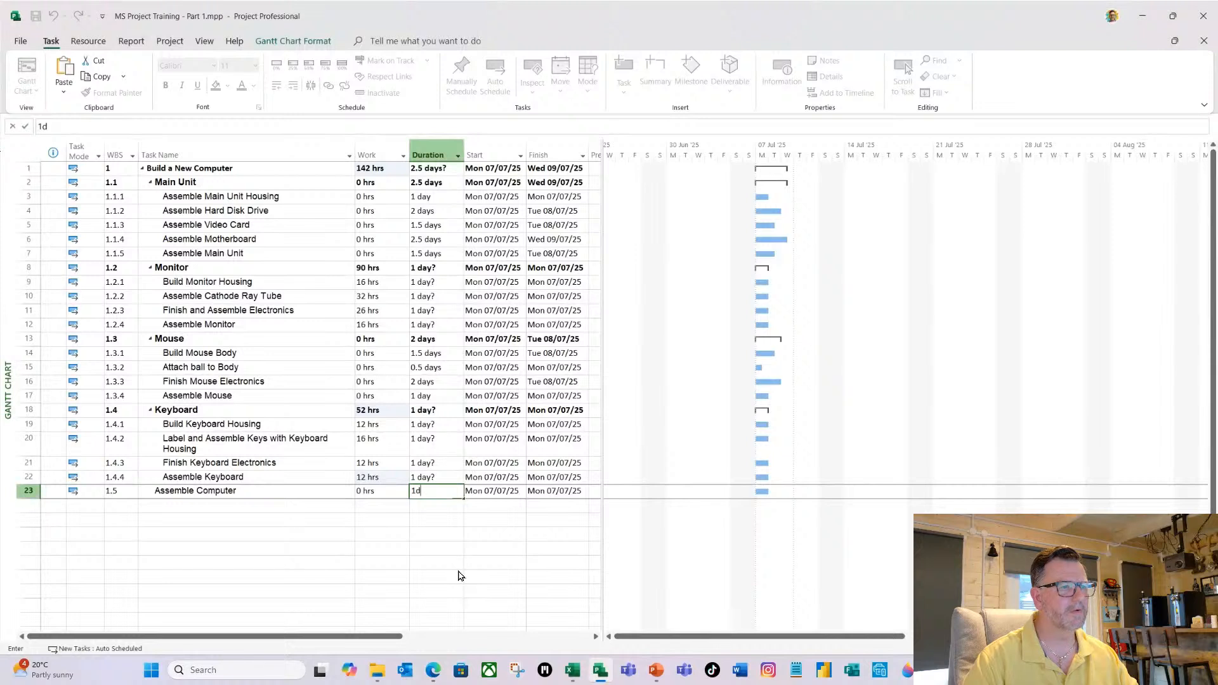
pyautogui.press('Return')
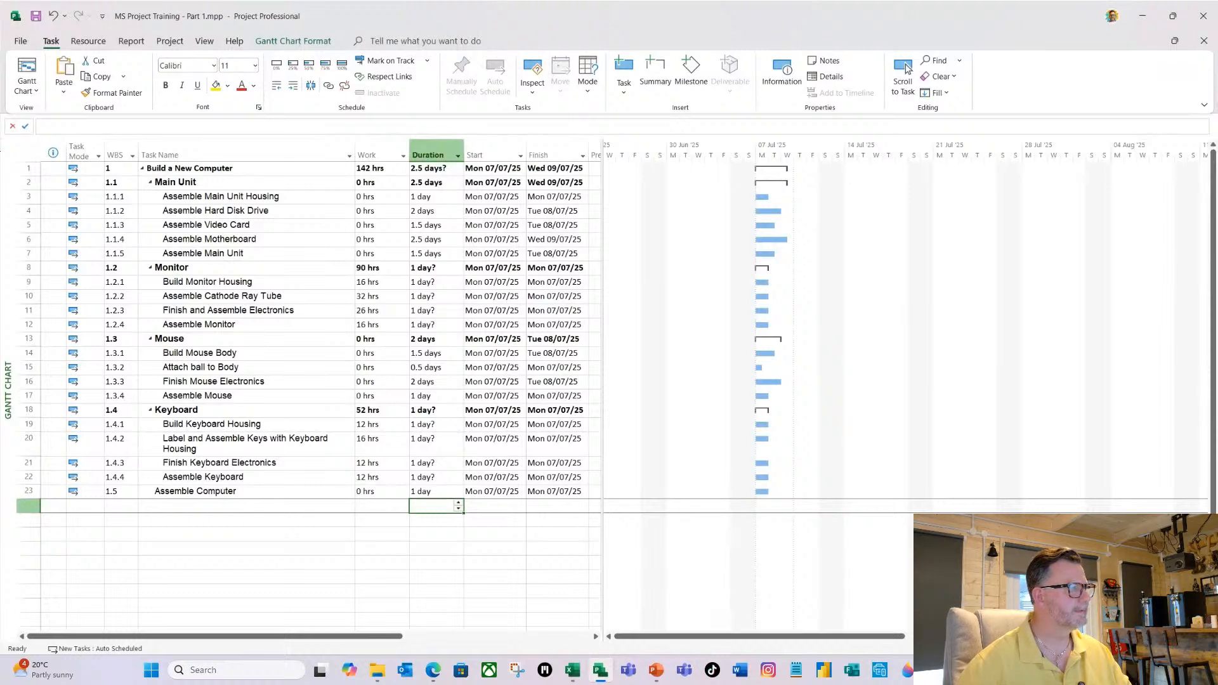
pyautogui.hotkey('alt', 'Tab')
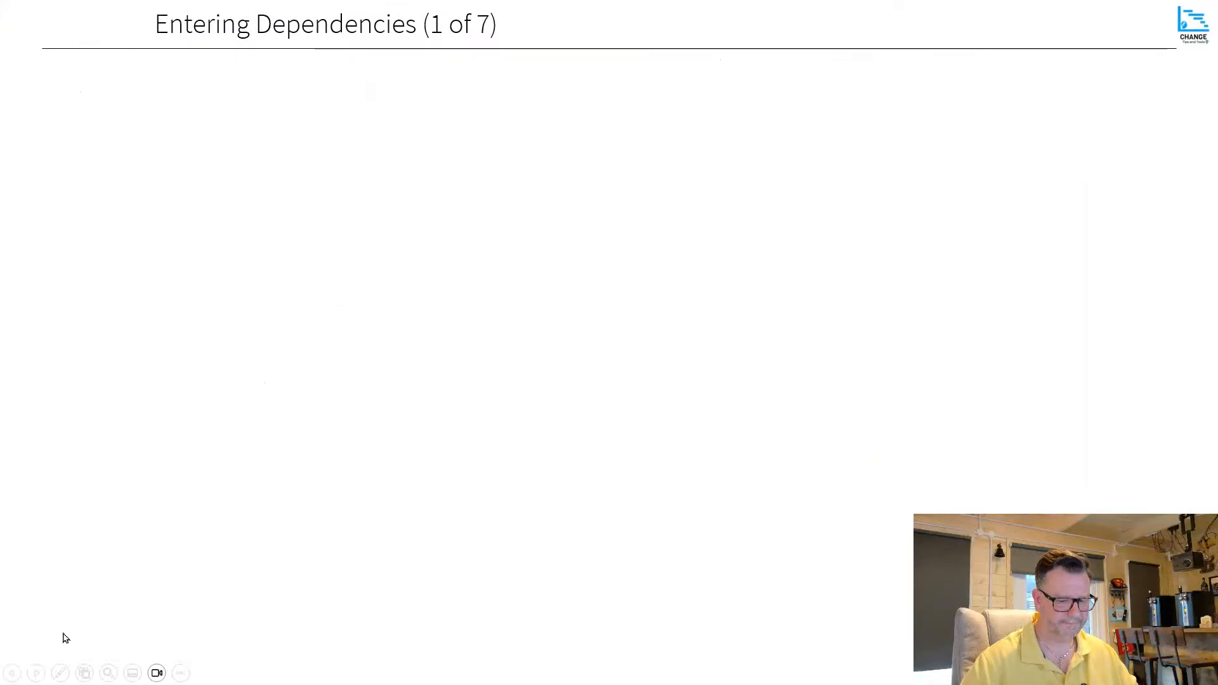
pyautogui.click(66, 638)
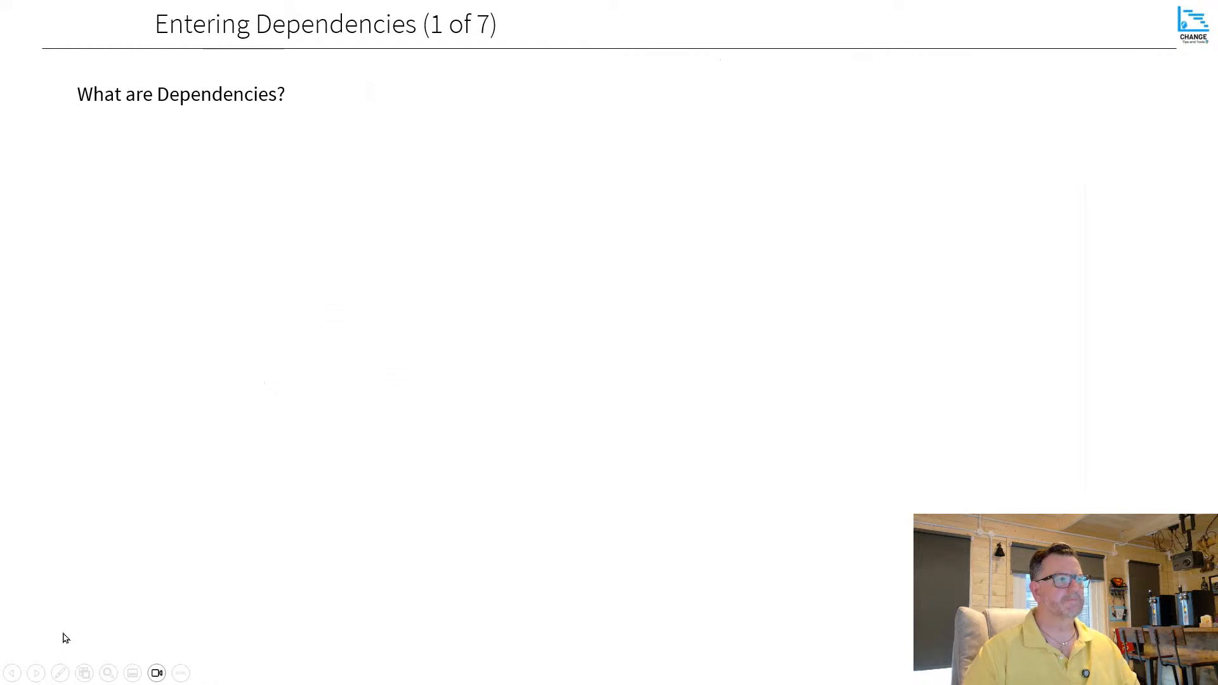
pyautogui.click(66, 638)
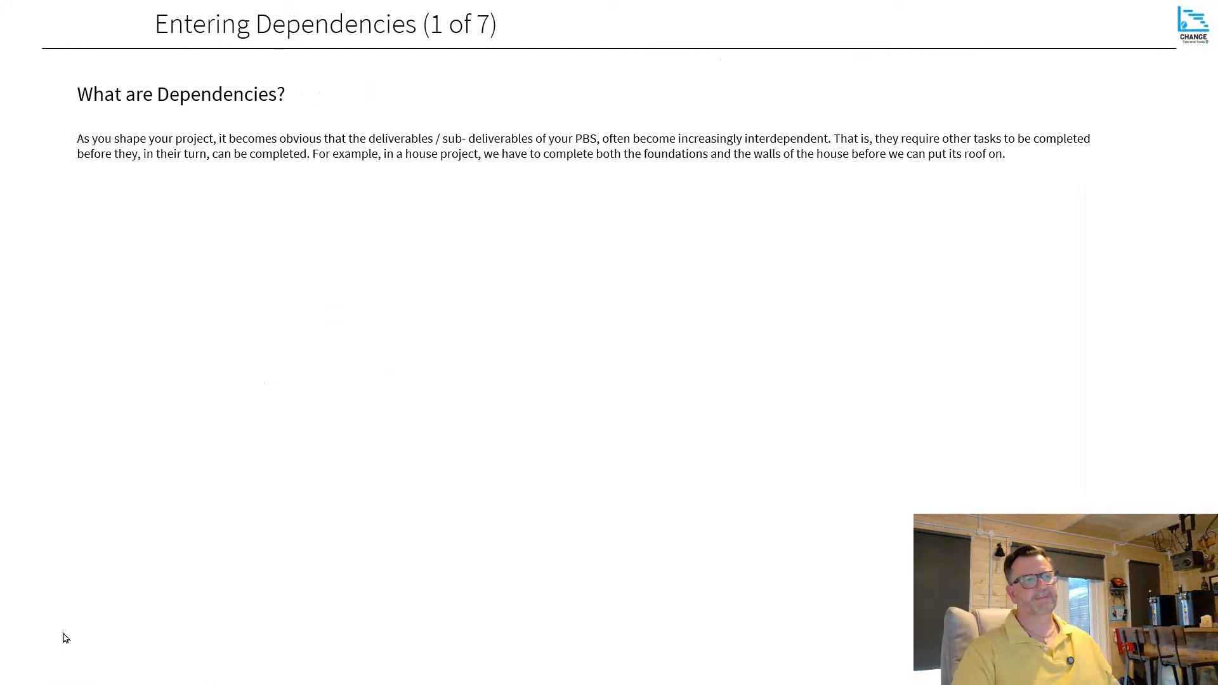
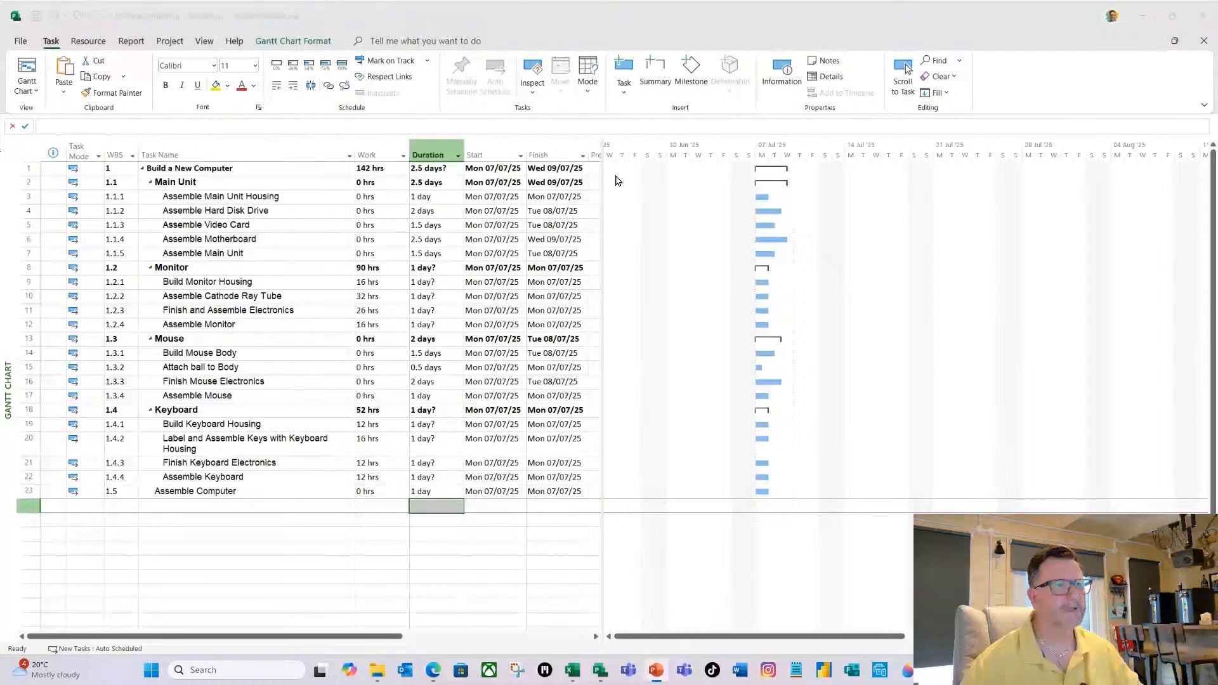
# Widen the task table to show the full Predecessors column and set Assemble Main Unit's predecessors to 3,4,5,6.
pyautogui.click(698, 27)
pyautogui.moveTo(601, 204); pyautogui.dragTo(666, 212)
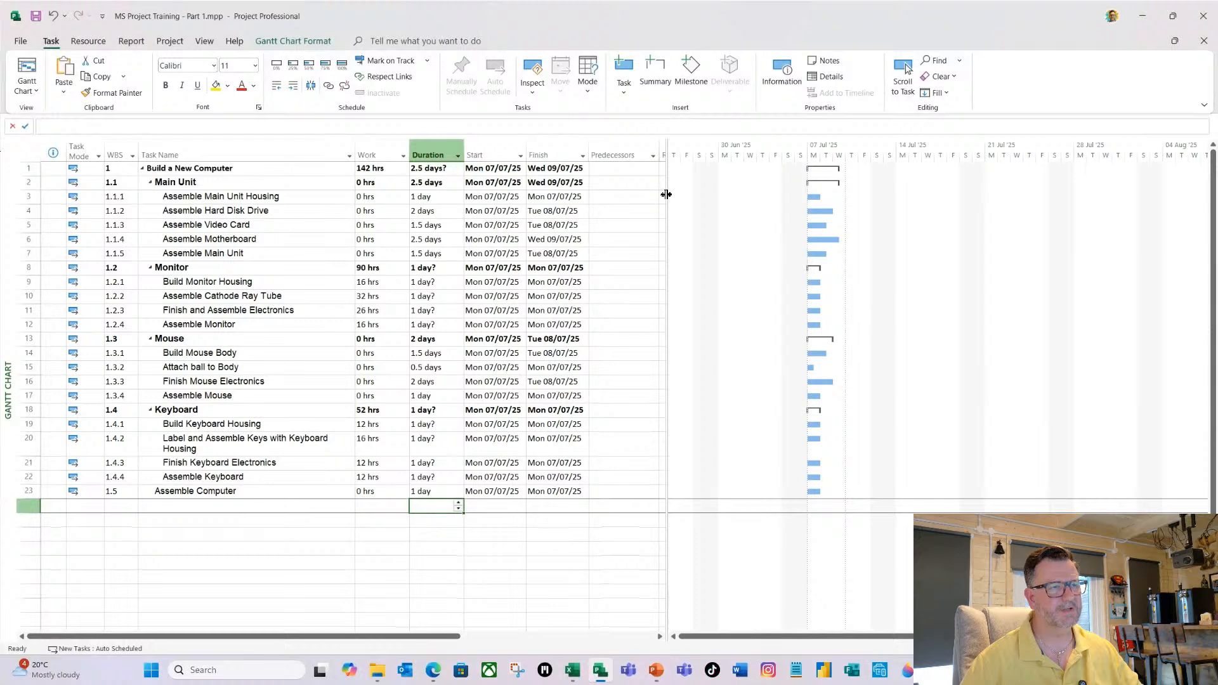
pyautogui.moveTo(666, 195); pyautogui.dragTo(667, 204)
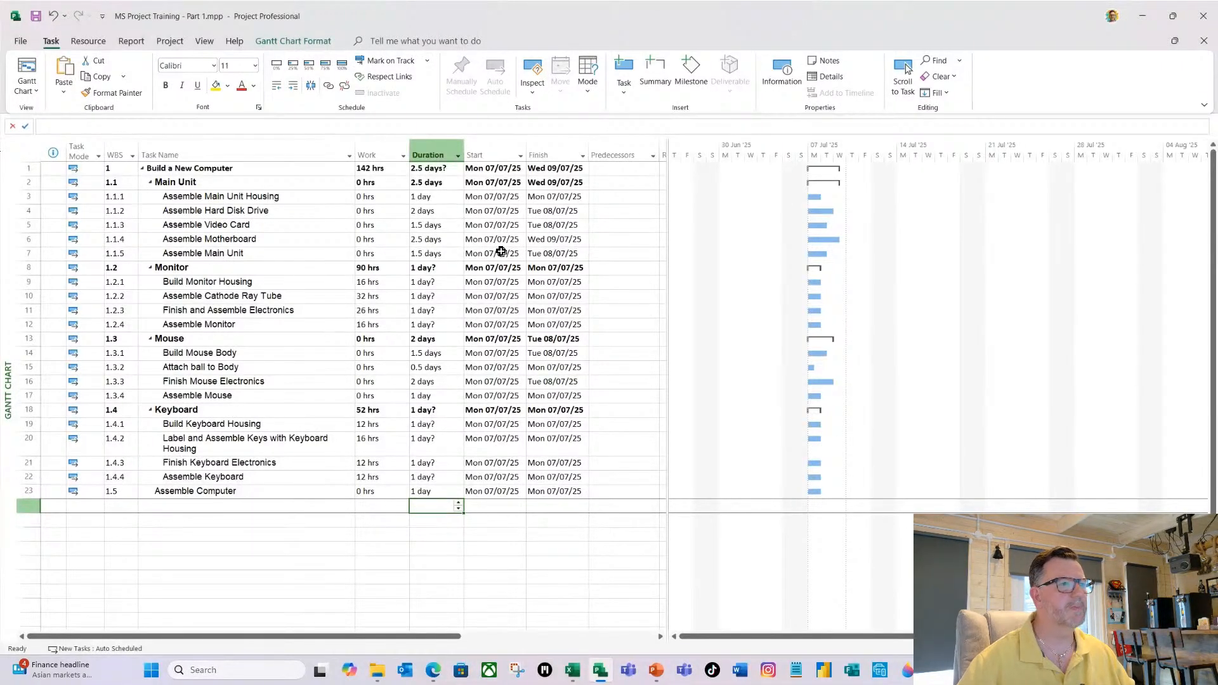
pyautogui.click(614, 251)
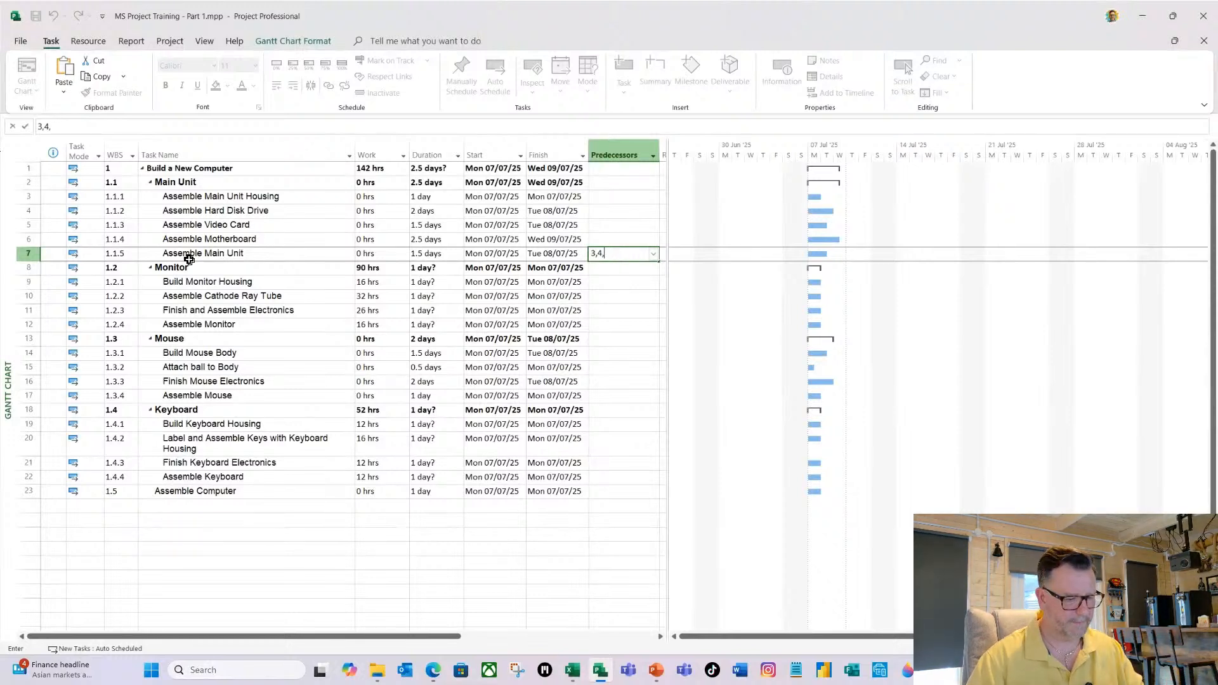
pyautogui.write('5')
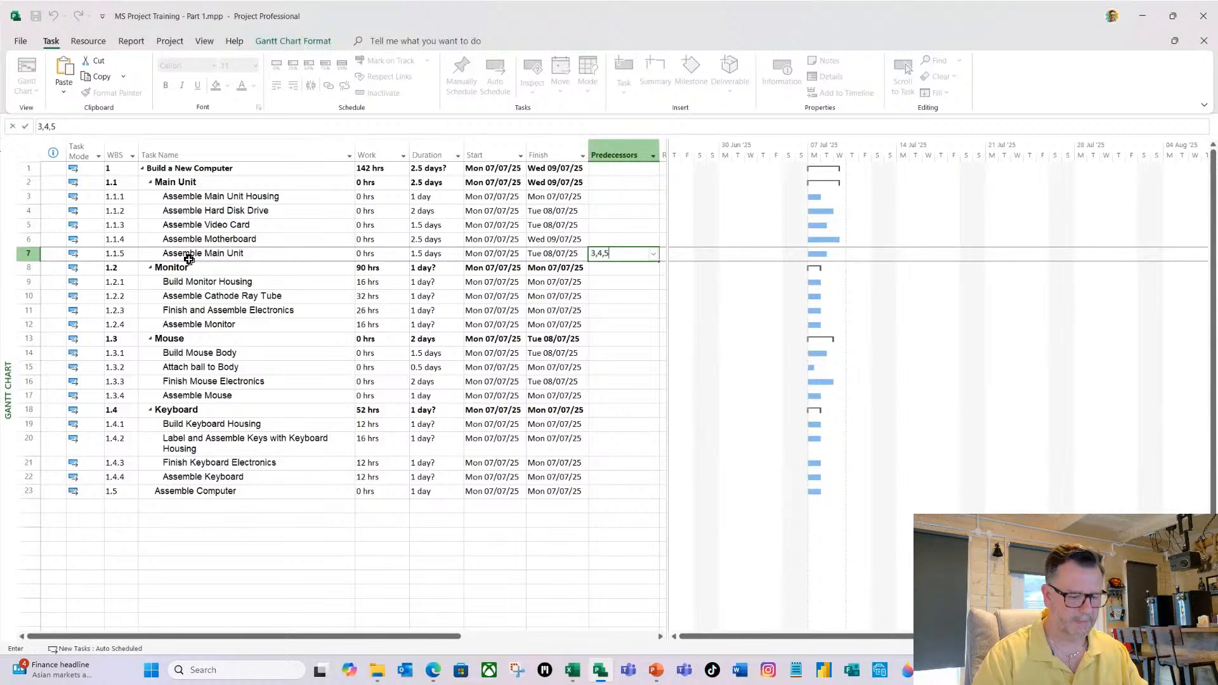
pyautogui.write(',6')
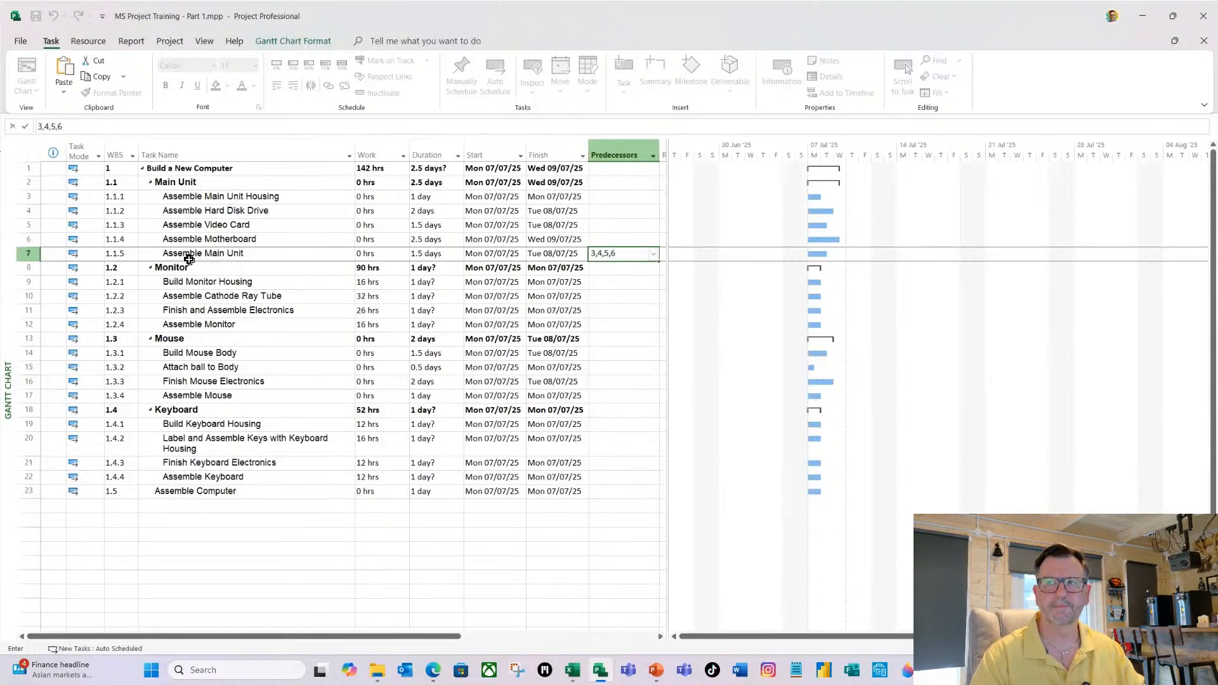
pyautogui.press('Return')
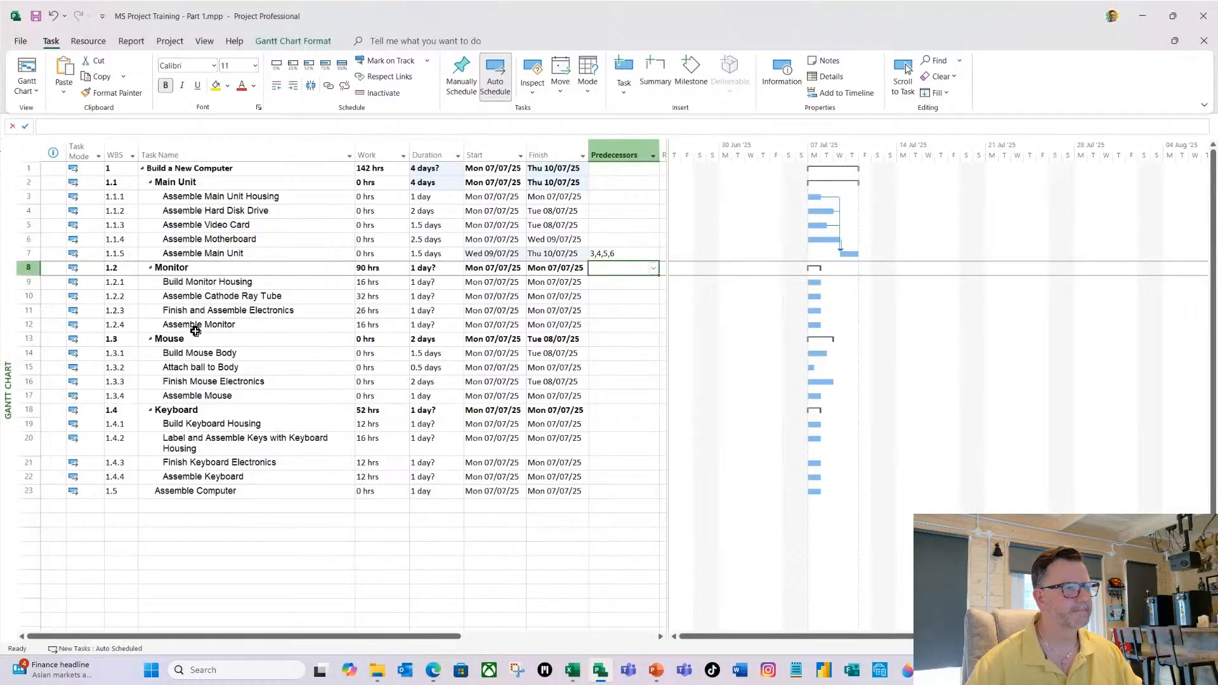
# Link the four Monitor subtasks in sequence, from Build Monitor Housing through Assemble Monitor.
pyautogui.click(265, 284)
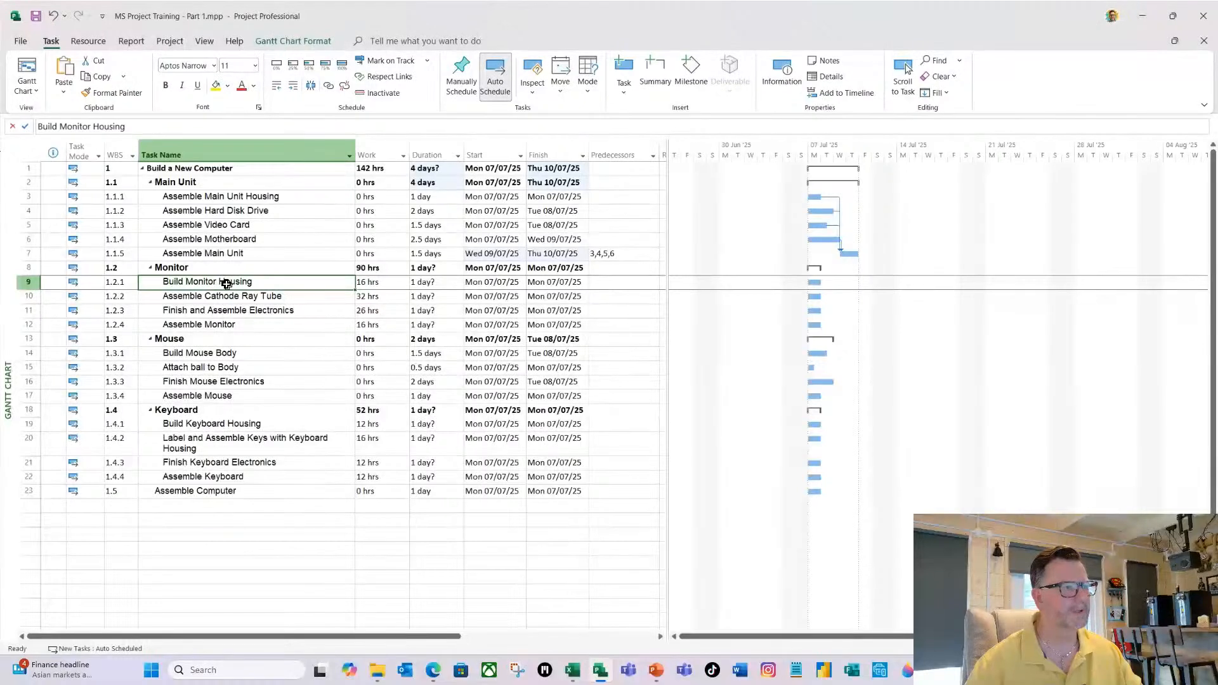
pyautogui.moveTo(227, 284); pyautogui.dragTo(226, 319)
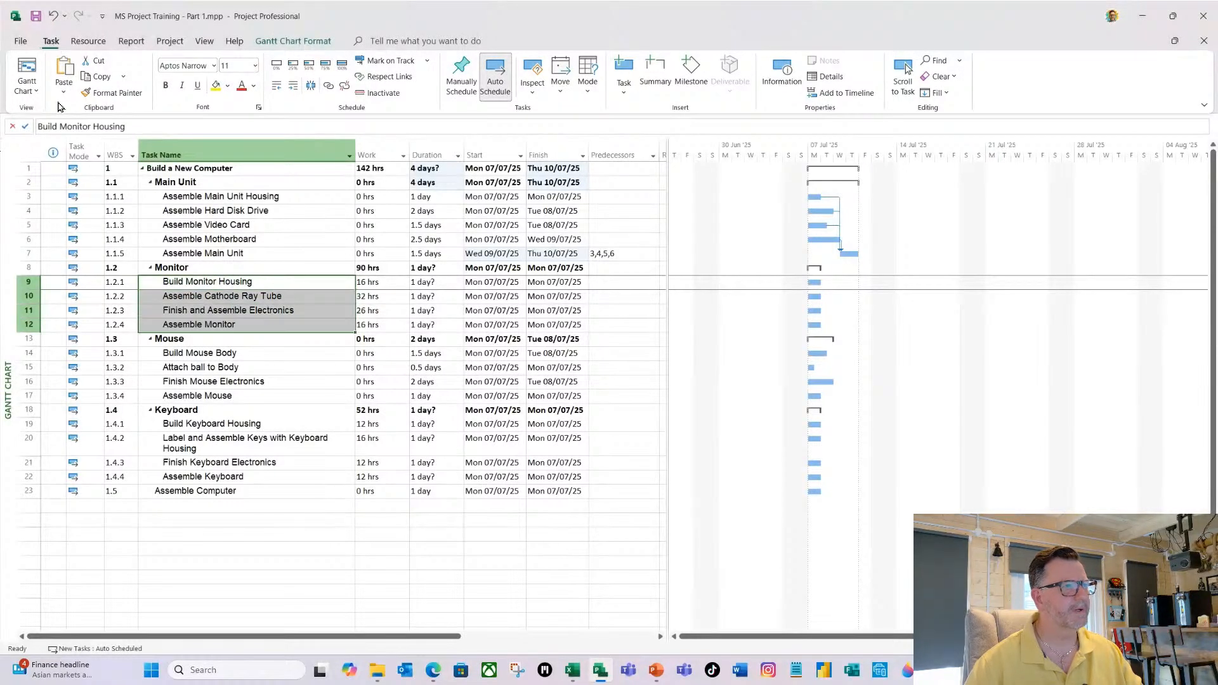
pyautogui.click(329, 86)
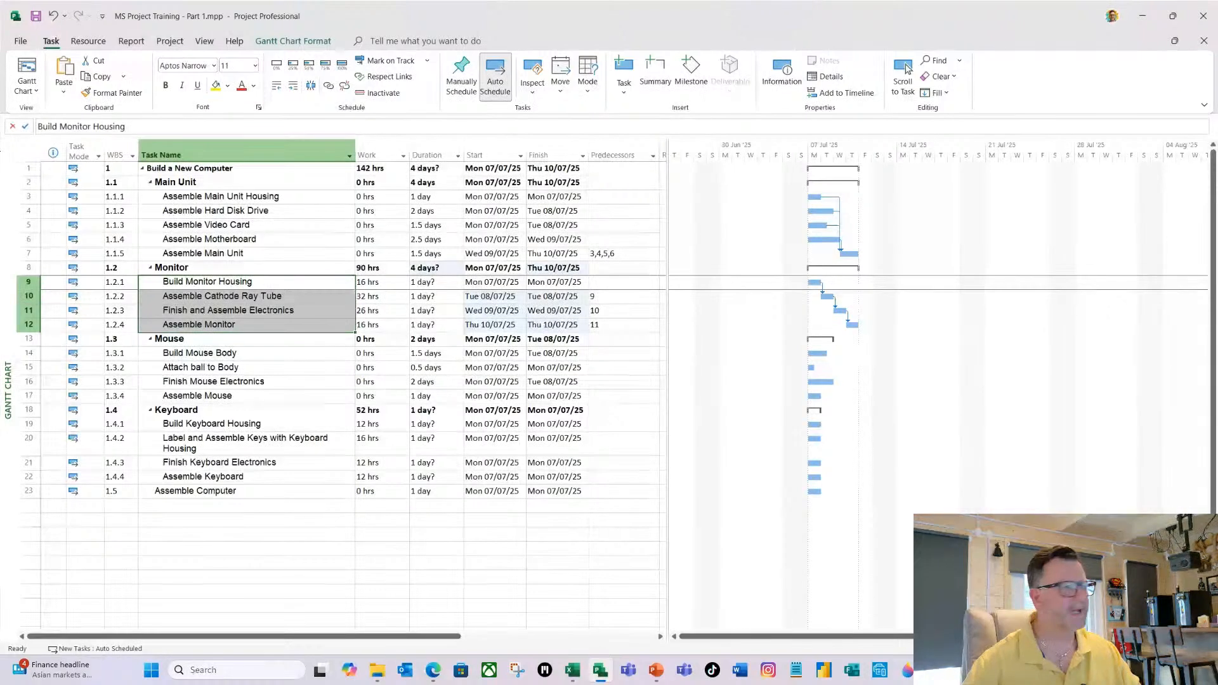
# Link the four Mouse subtasks in sequence, from Build Mouse Body through Assemble Mouse.
pyautogui.click(240, 356)
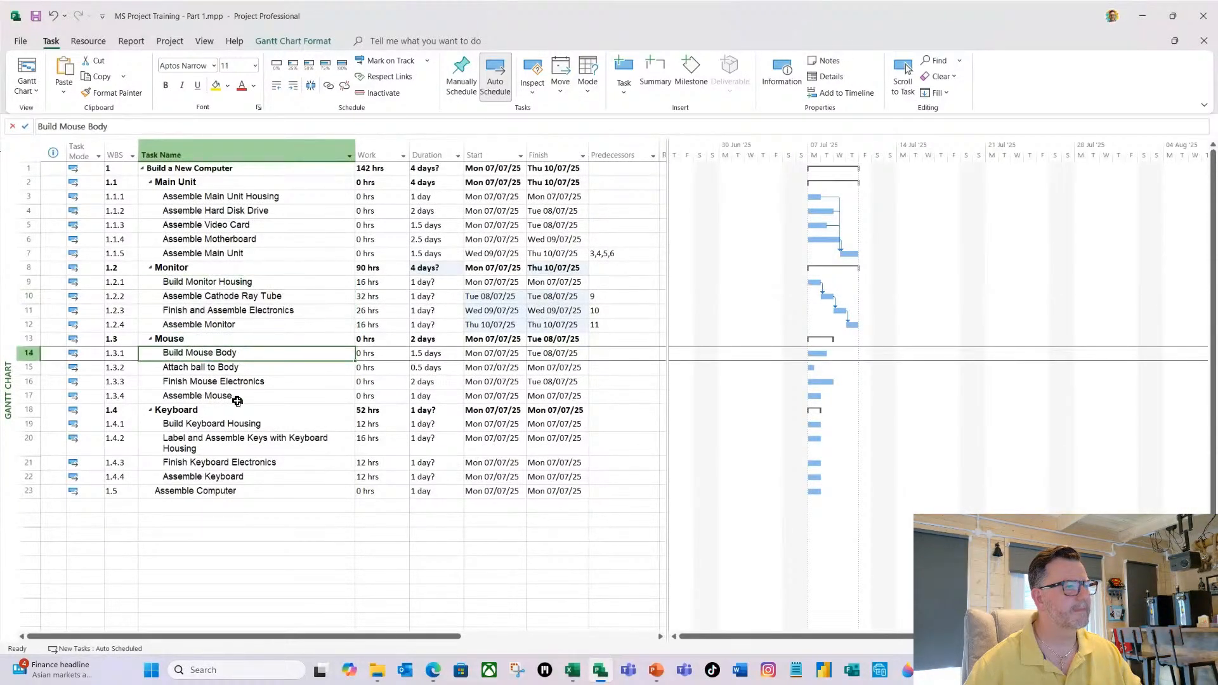
pyautogui.moveTo(238, 354); pyautogui.dragTo(238, 395)
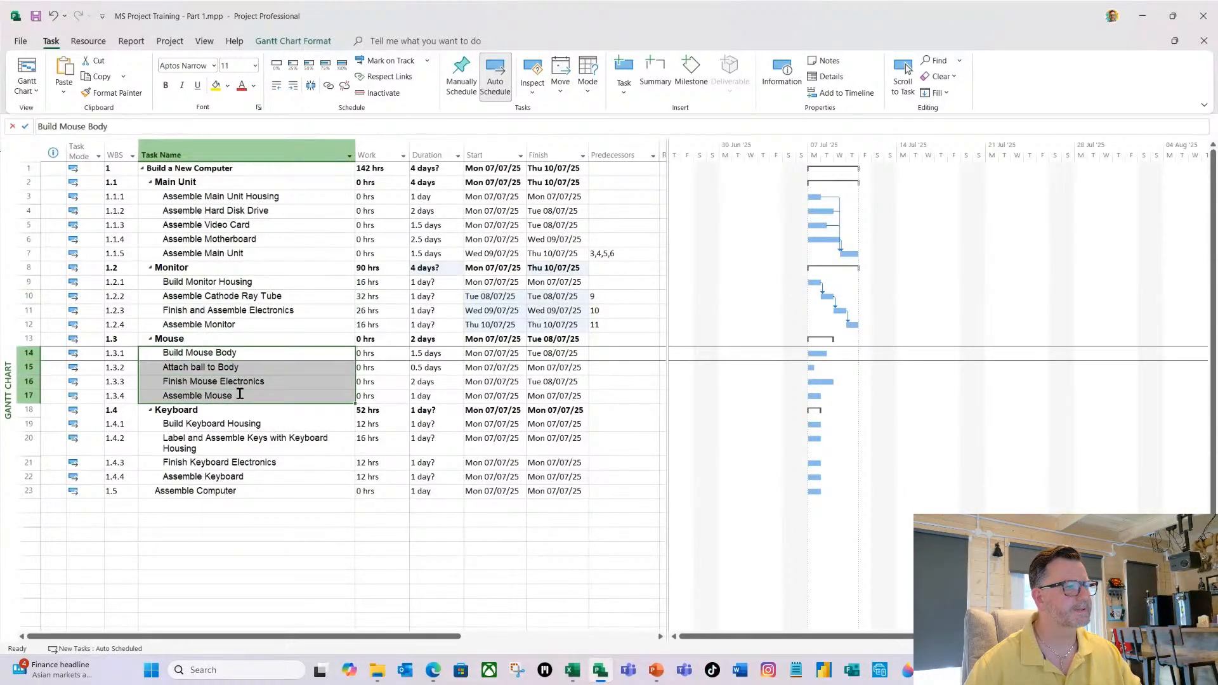
pyautogui.click(329, 88)
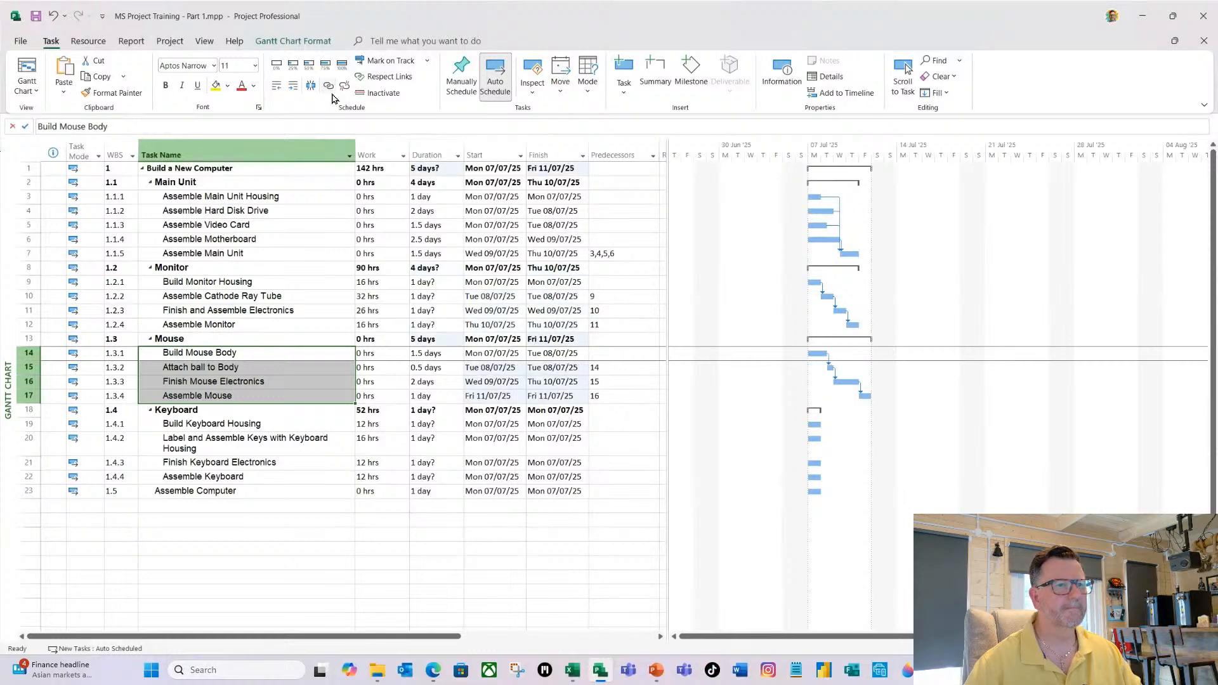
# Link the four Keyboard subtasks in sequence, from Build Keyboard Housing through Assemble Keyboard.
pyautogui.click(246, 424)
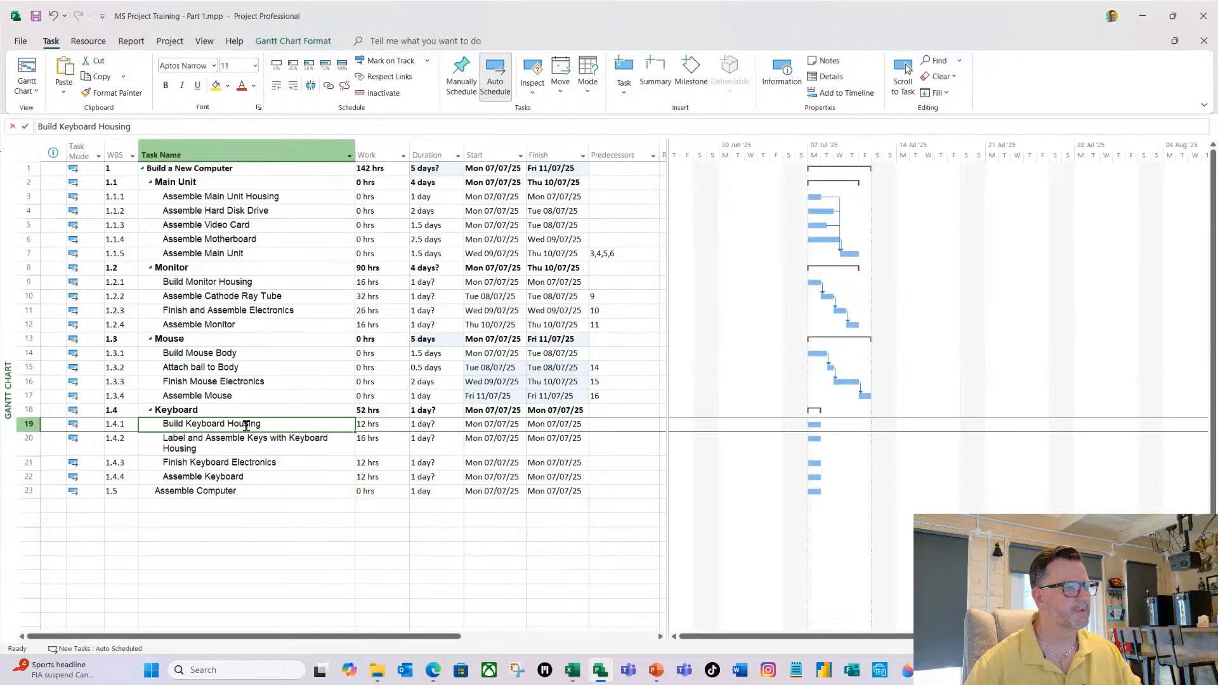
pyautogui.moveTo(247, 424); pyautogui.dragTo(251, 477)
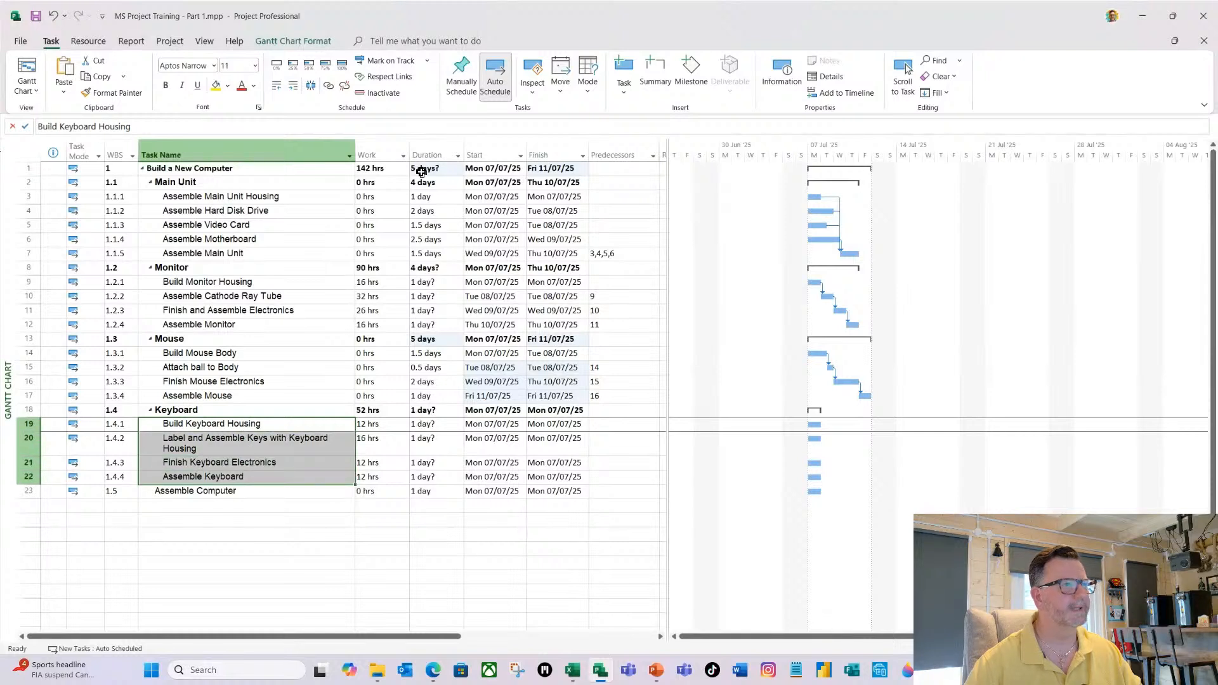
pyautogui.click(328, 87)
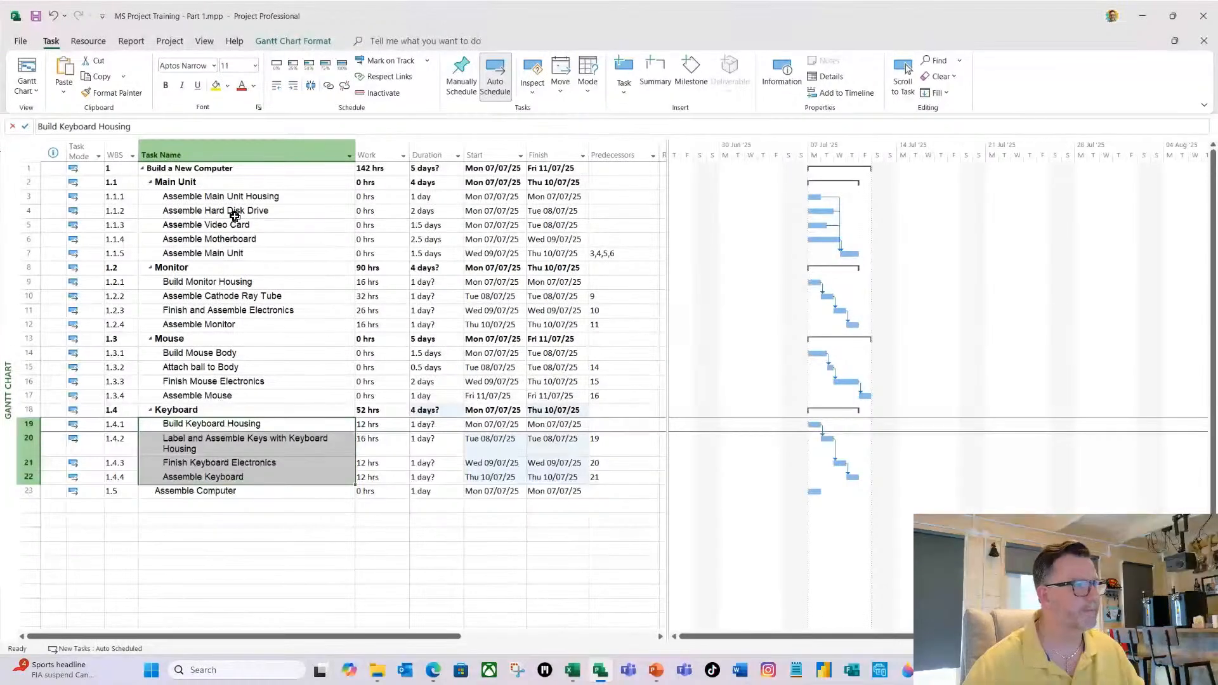
pyautogui.click(240, 197)
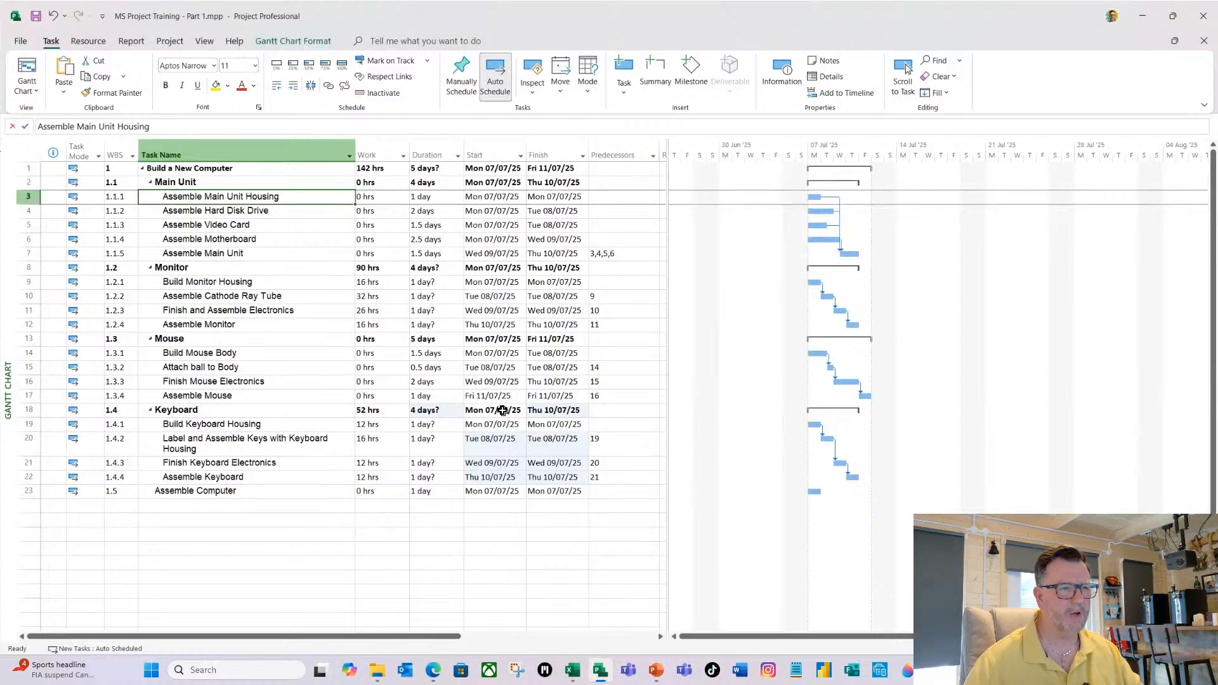
# Set Assemble Computer's predecessors to 2fs+2d,8fs+2d,13fs+2d,18fs+2d, linking it to the four summary tasks with a two-day lag.
pyautogui.click(606, 492)
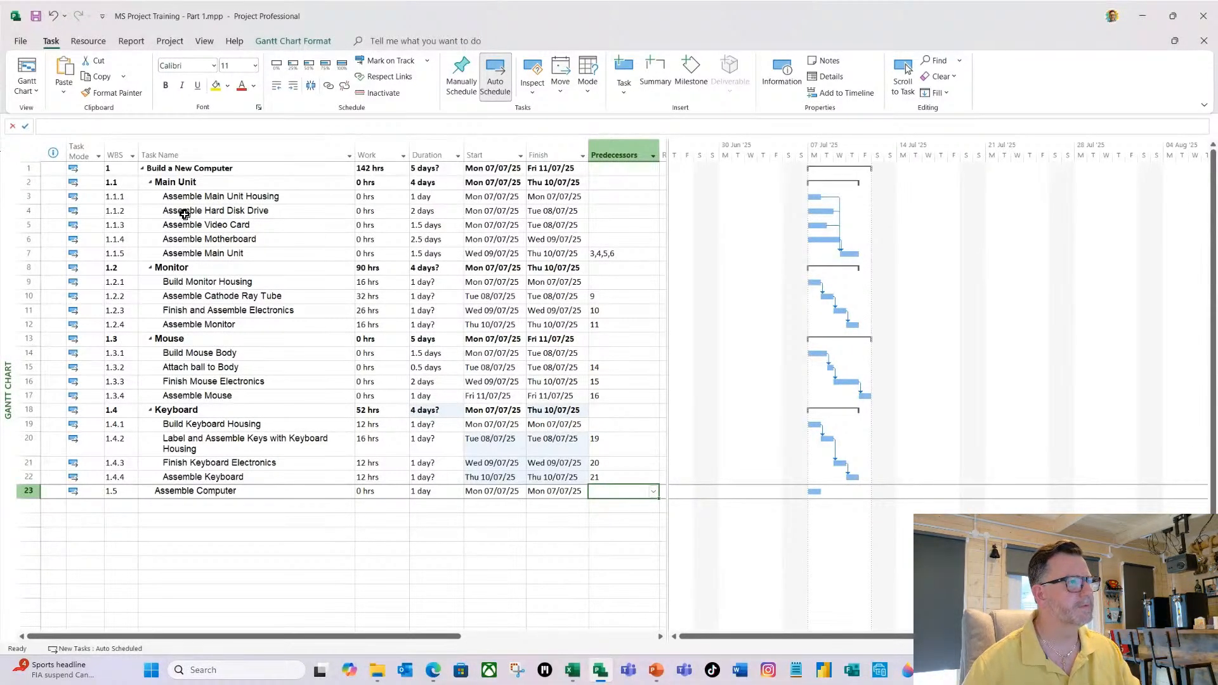
pyautogui.write('2')
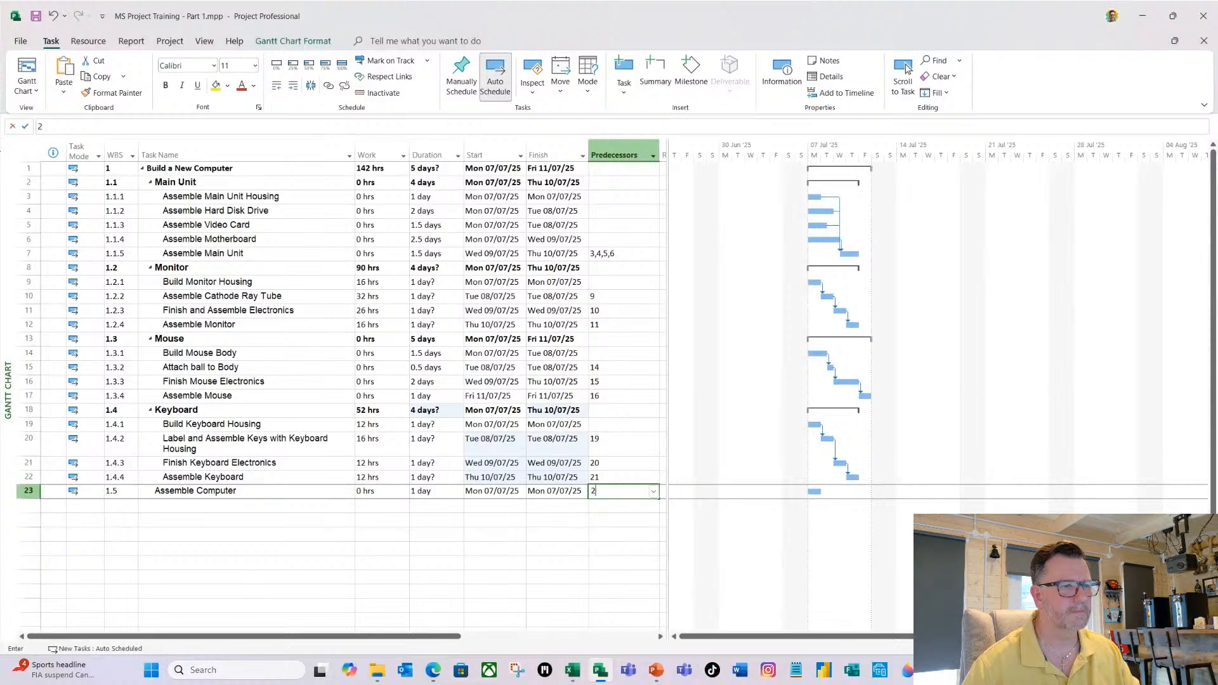
pyautogui.write('fs')
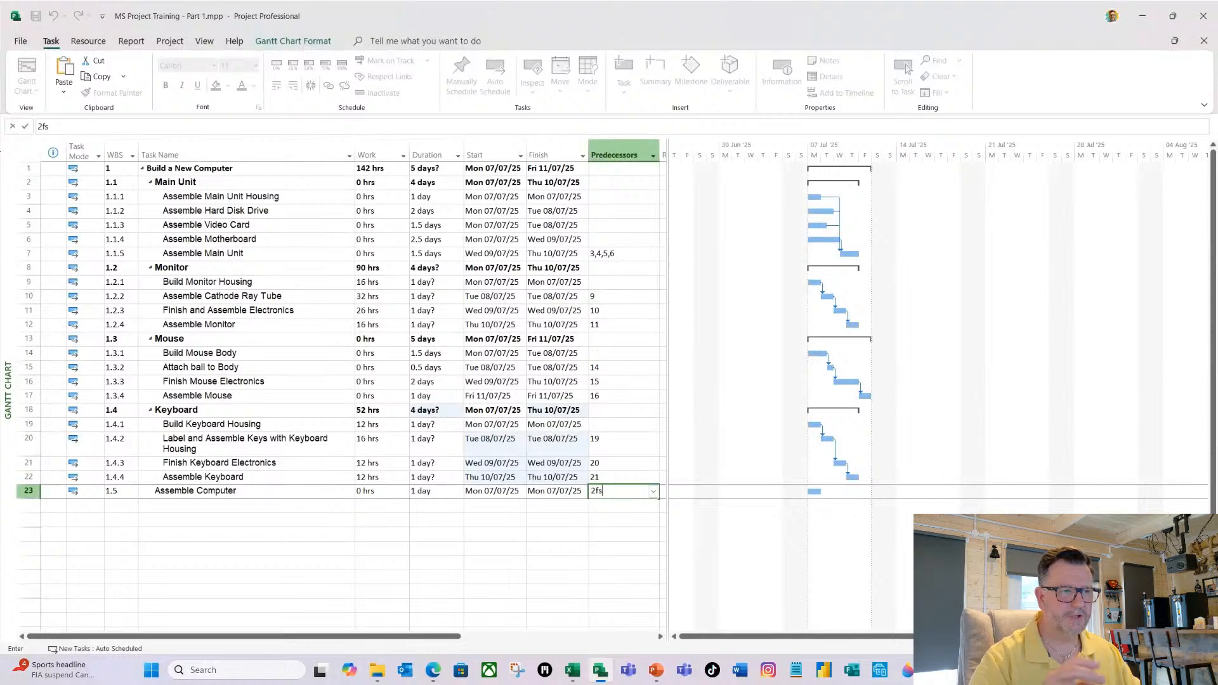
pyautogui.write('+2d')
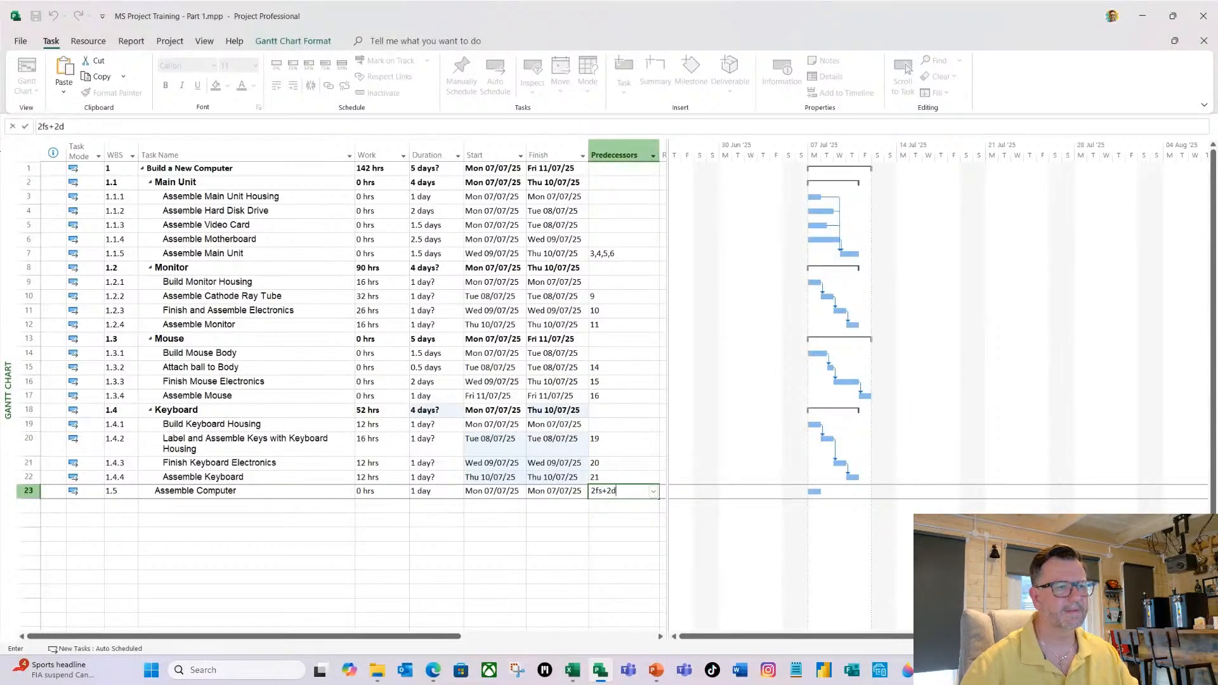
pyautogui.write(',')
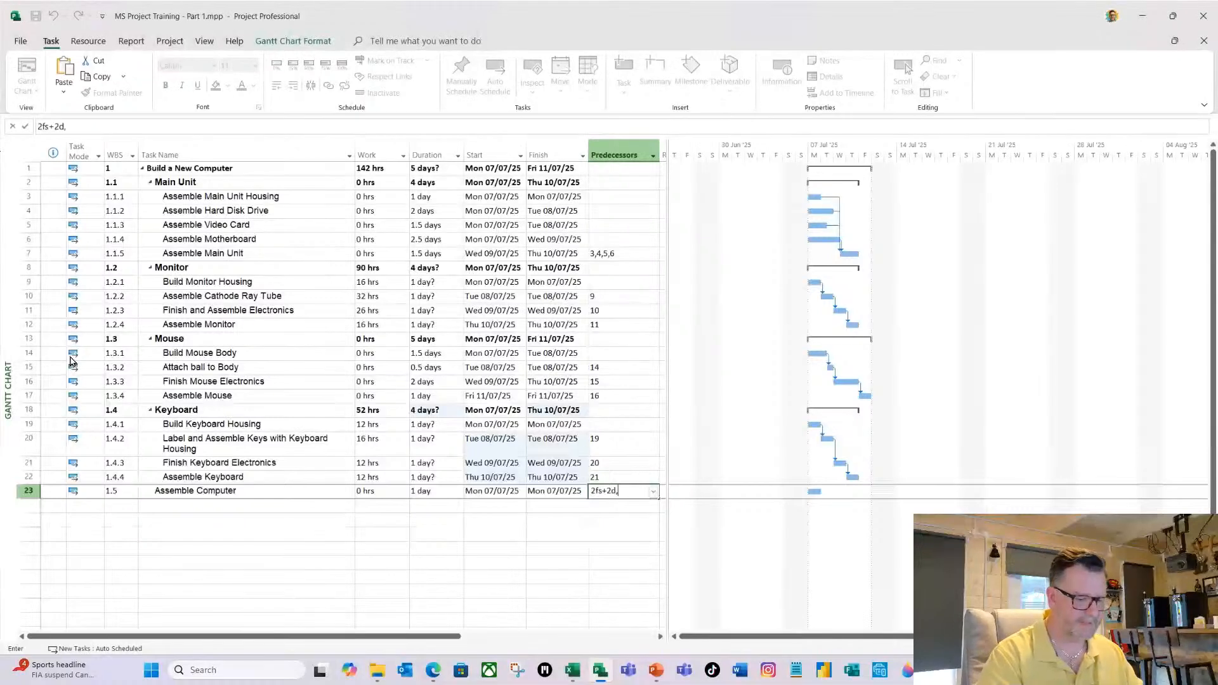
pyautogui.write('8fs')
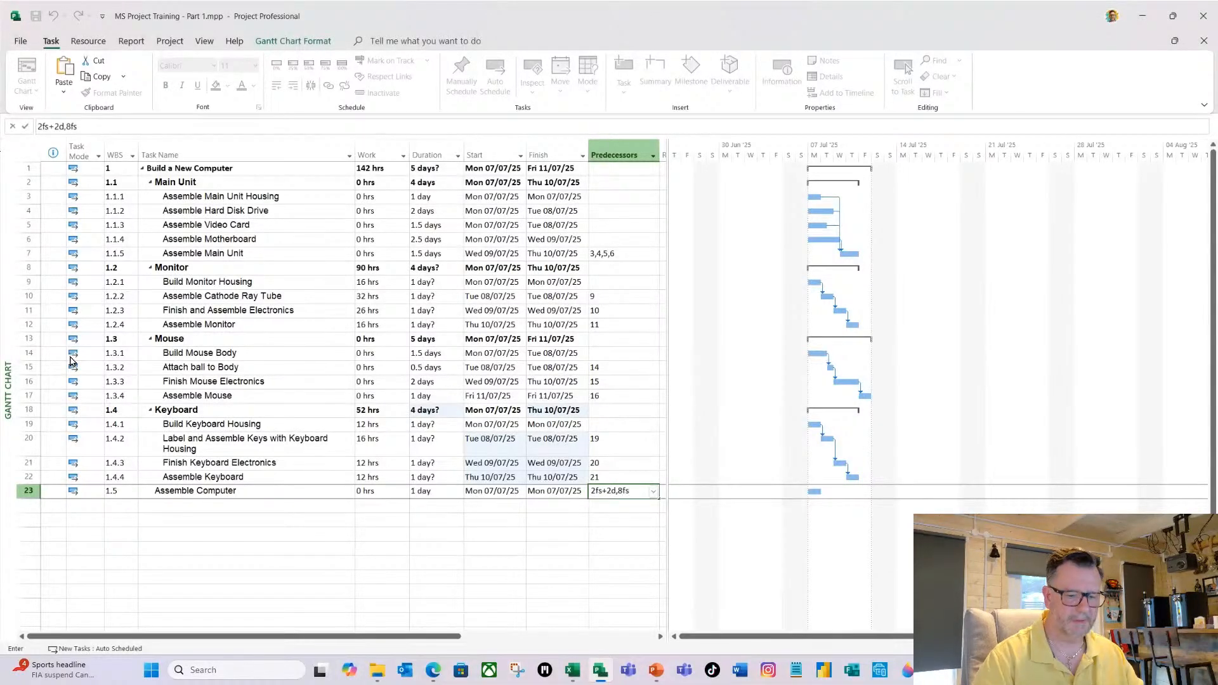
pyautogui.write('+')
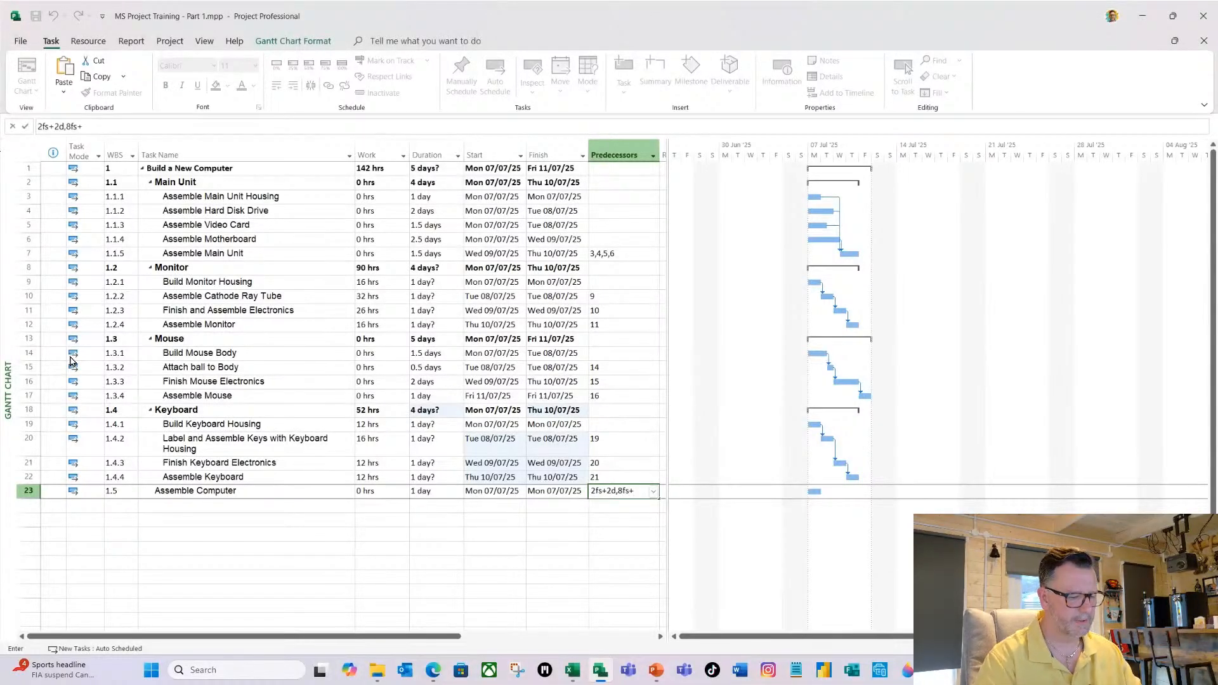
pyautogui.write('2d')
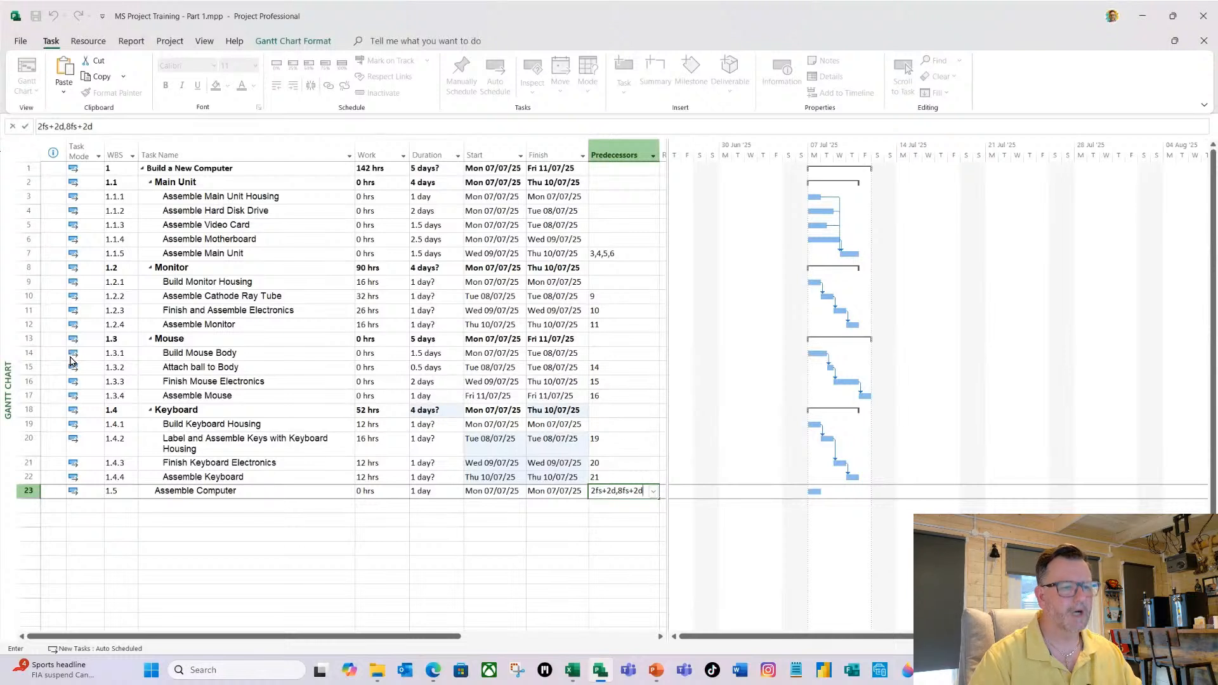
pyautogui.write(',')
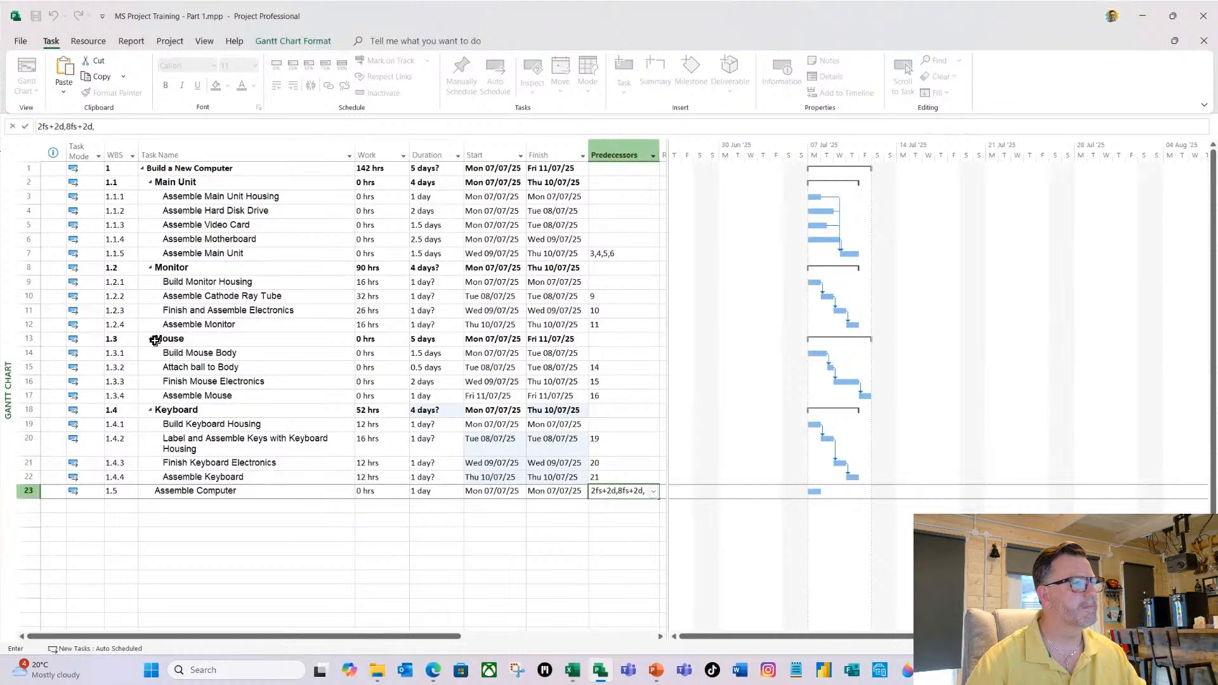
pyautogui.write('13')
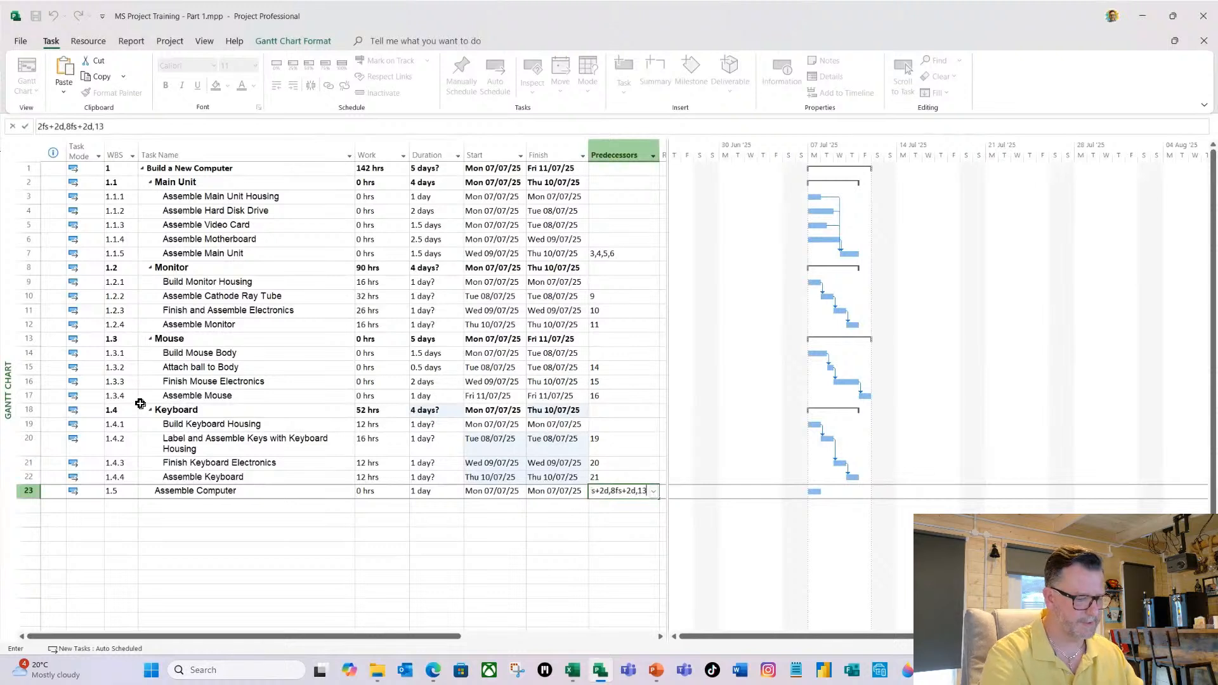
pyautogui.write('fs')
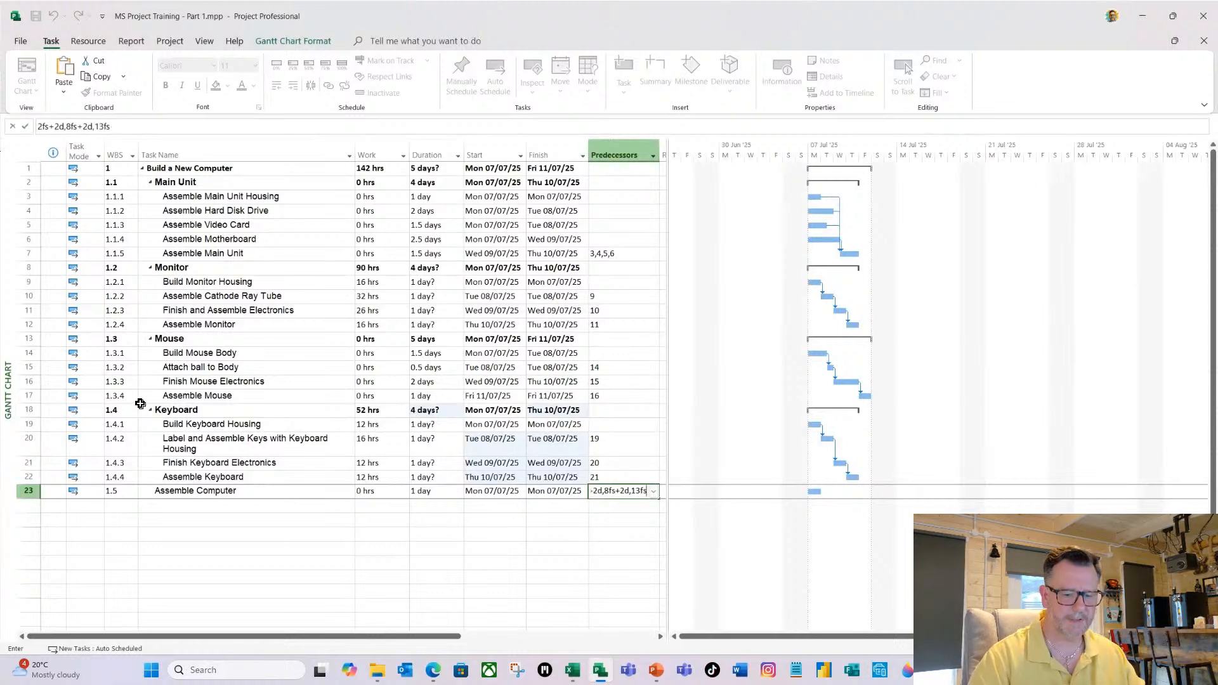
pyautogui.write('+2d')
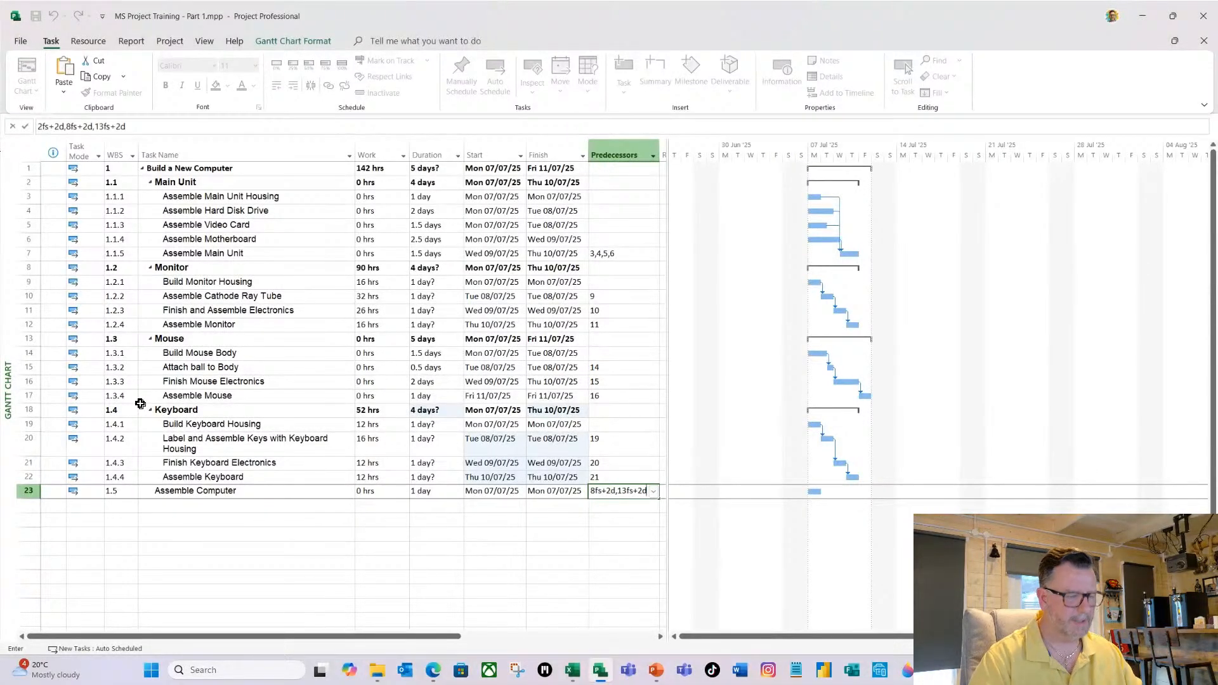
pyautogui.write(',')
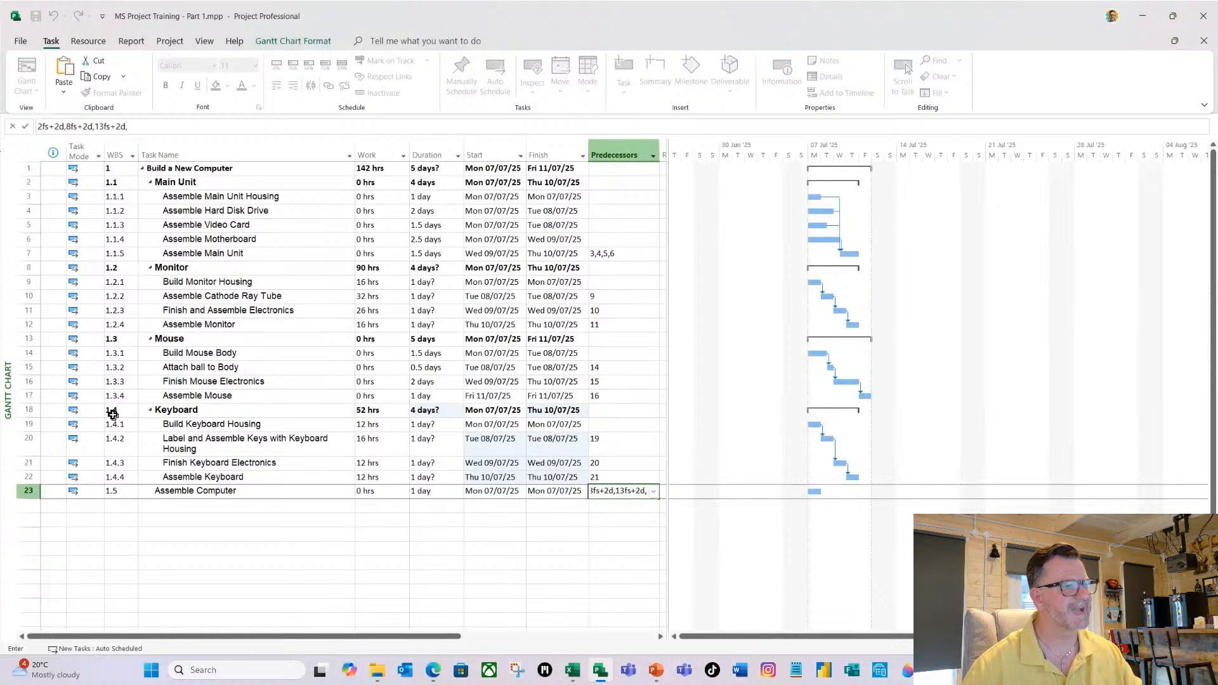
pyautogui.write('1')
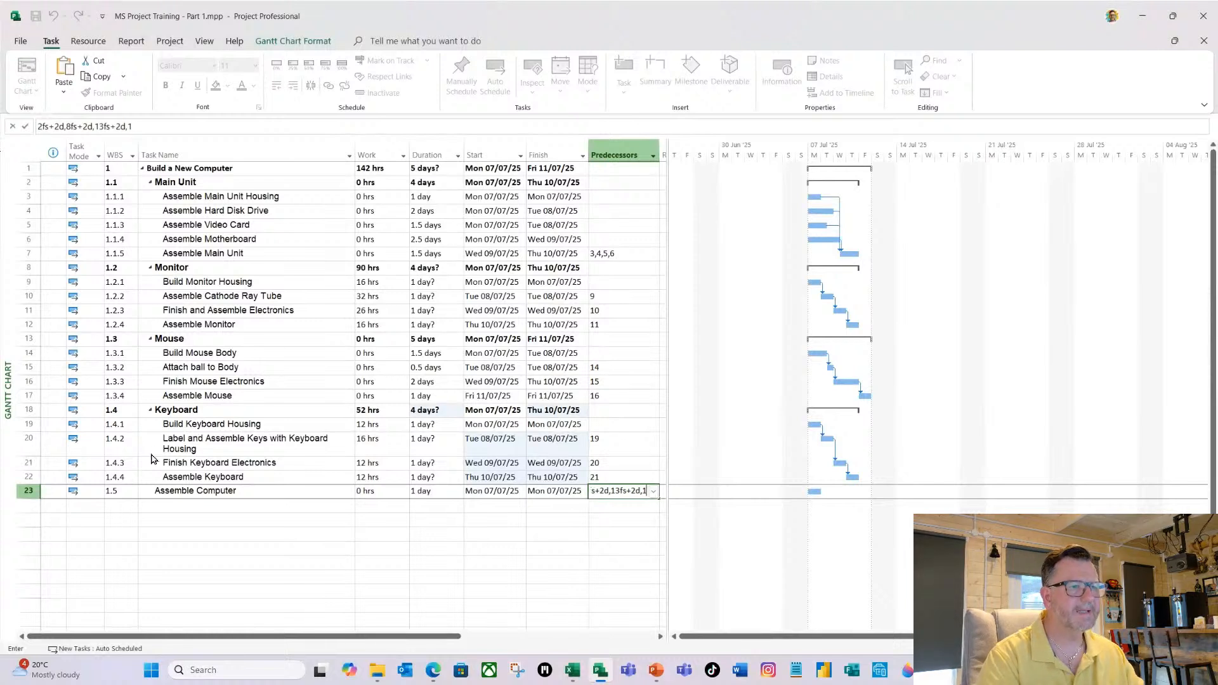
pyautogui.write('8fs')
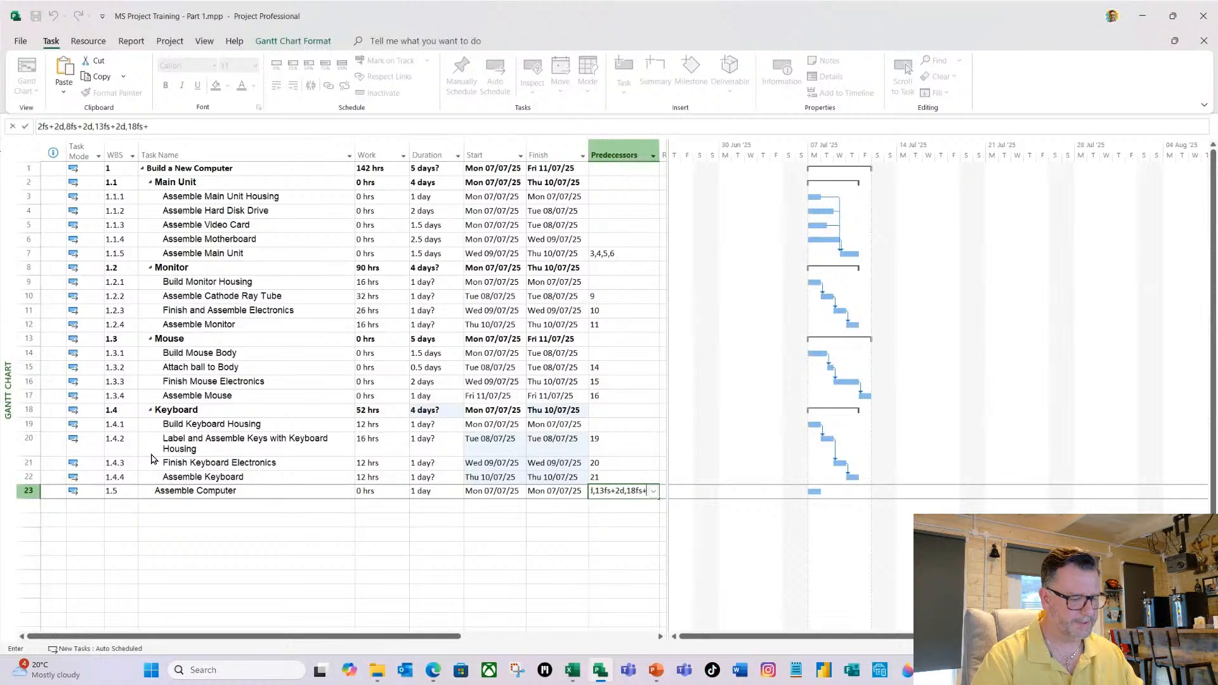
pyautogui.write('+2d')
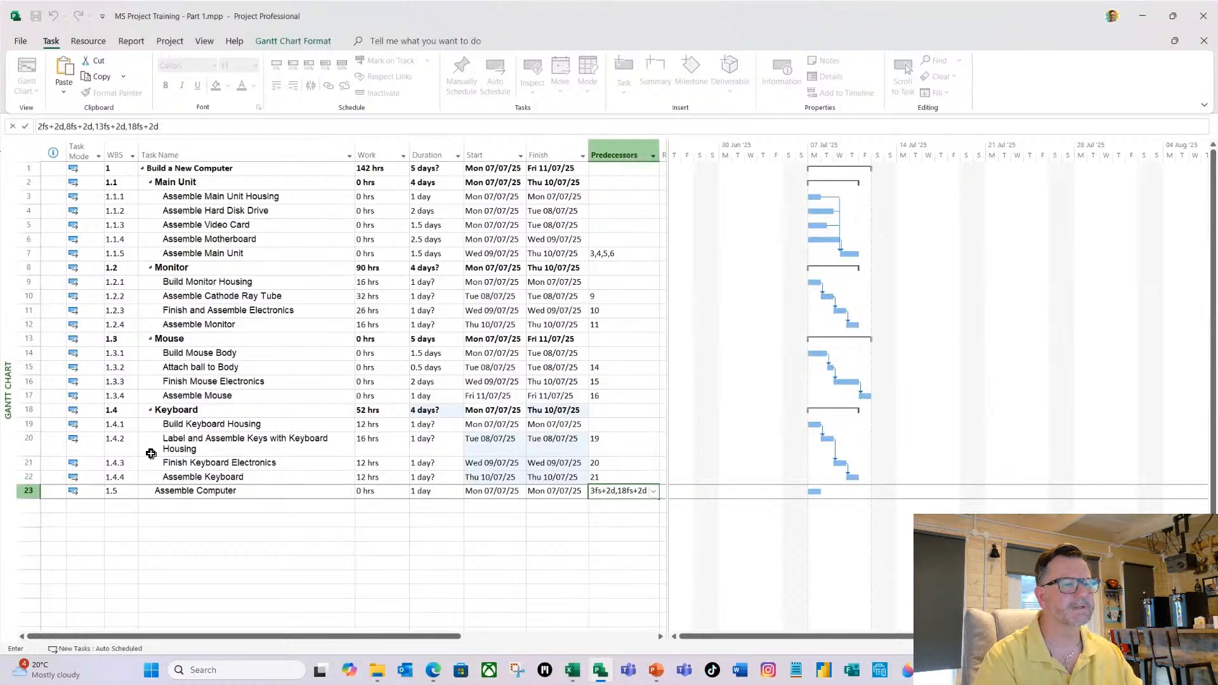
pyautogui.press('Return')
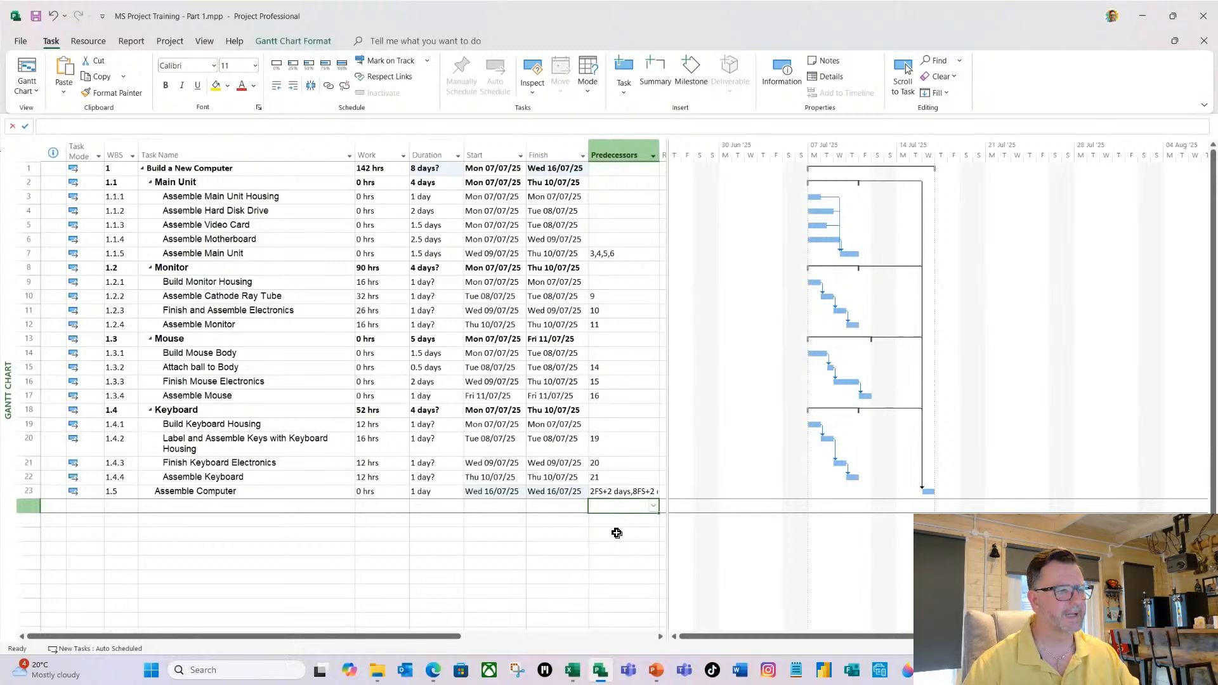
# Select the Assemble Computer task and switch to the PowerPoint presentation.
pyautogui.click(286, 494)
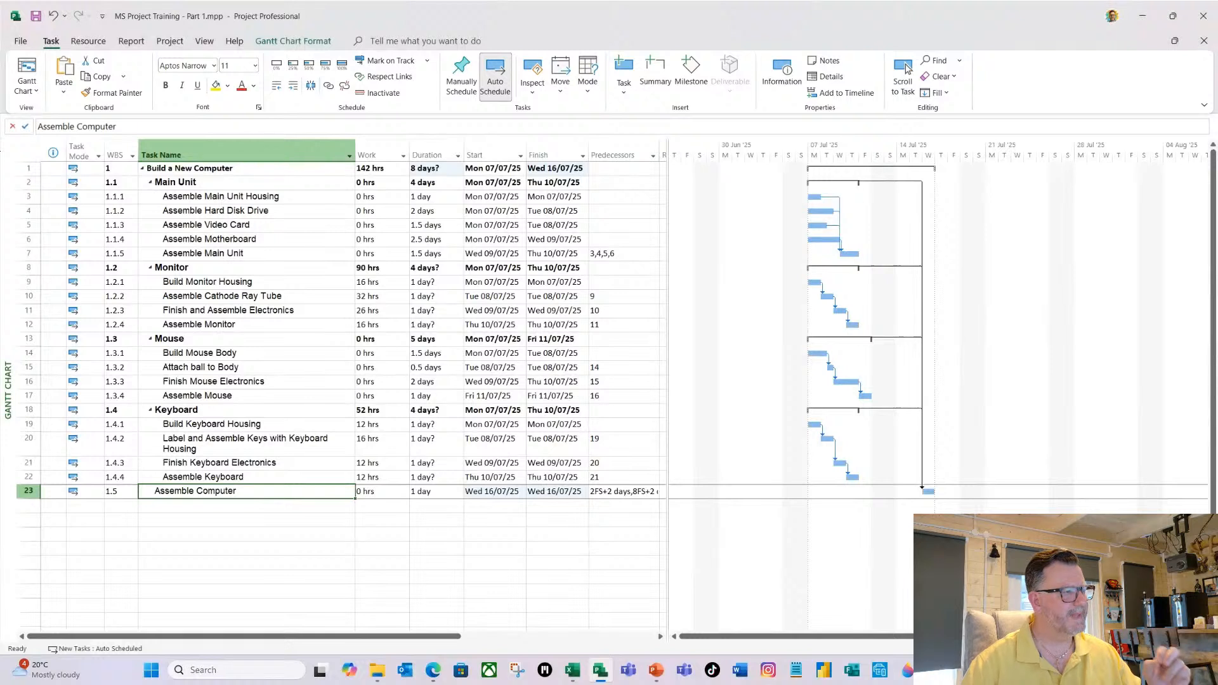
pyautogui.hotkey('alt', 'Tab')
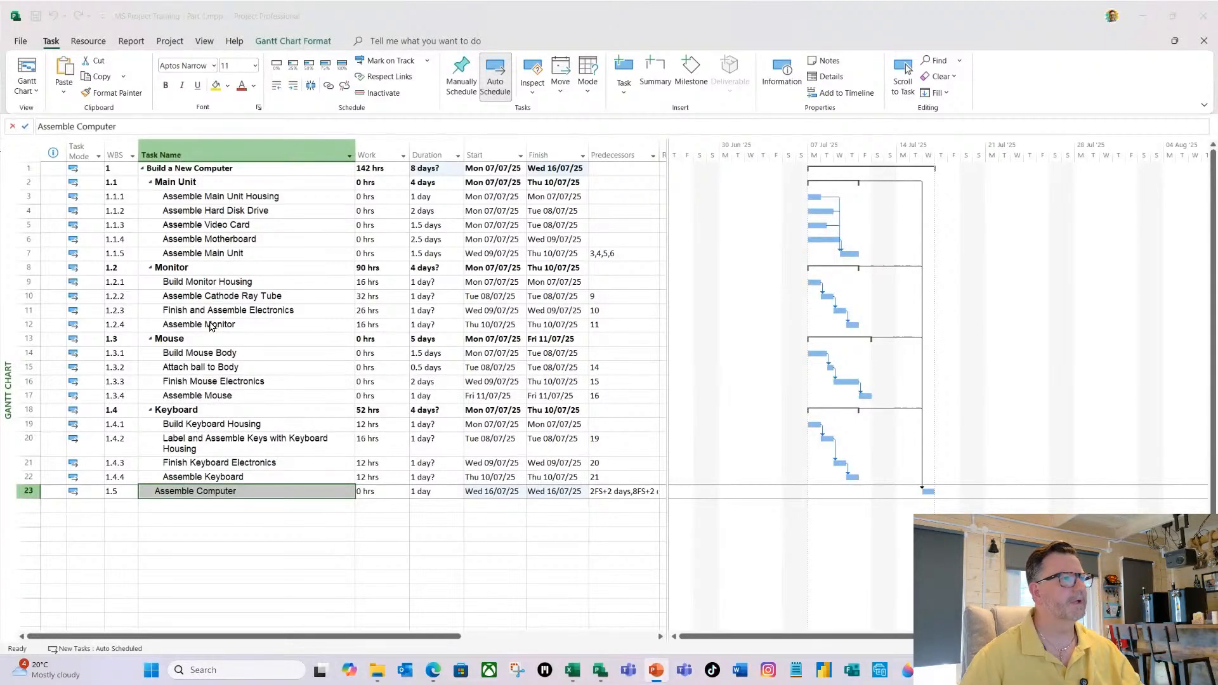
# Set the Monitor summary task's predecessor to 2fs-20%, a finish-to-start link to Main Unit with a 20% lead.
pyautogui.click(606, 268)
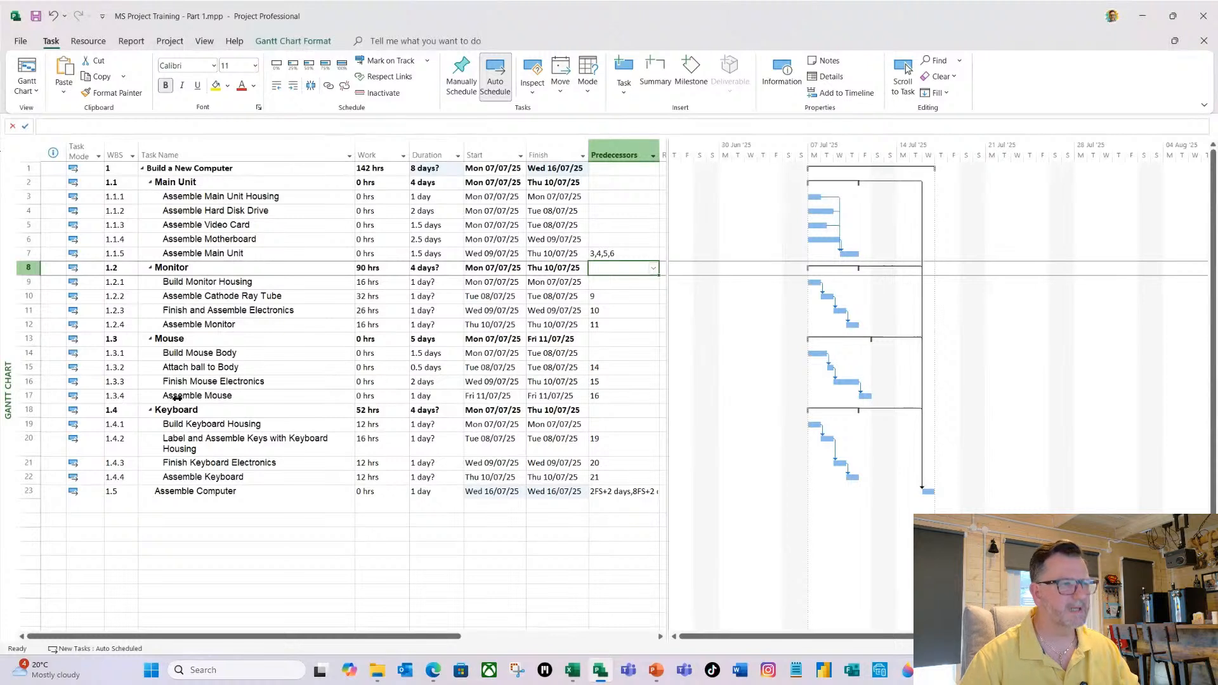
pyautogui.write('2f')
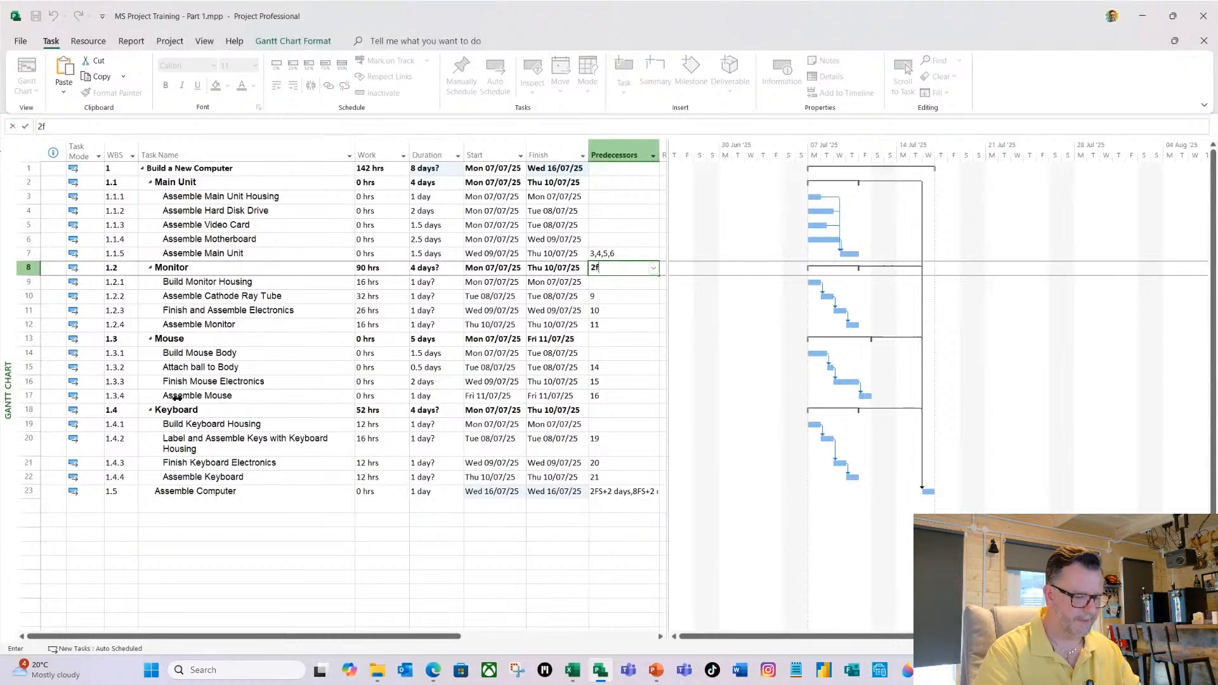
pyautogui.write('s-')
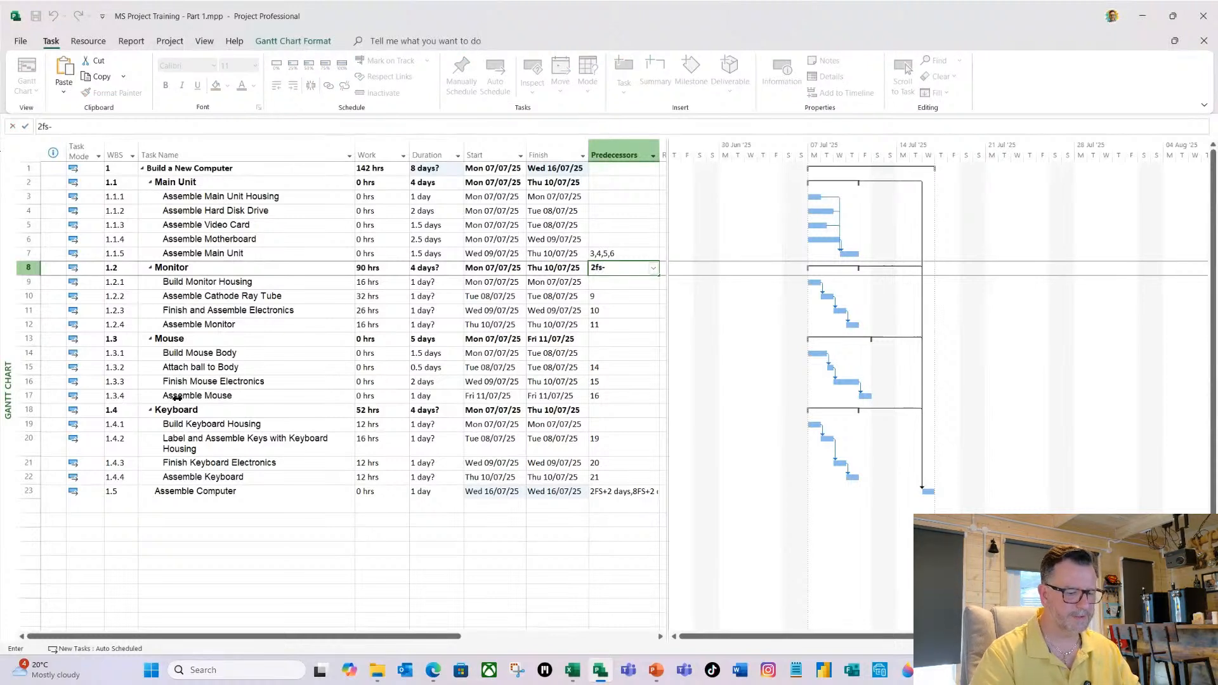
pyautogui.write('20')
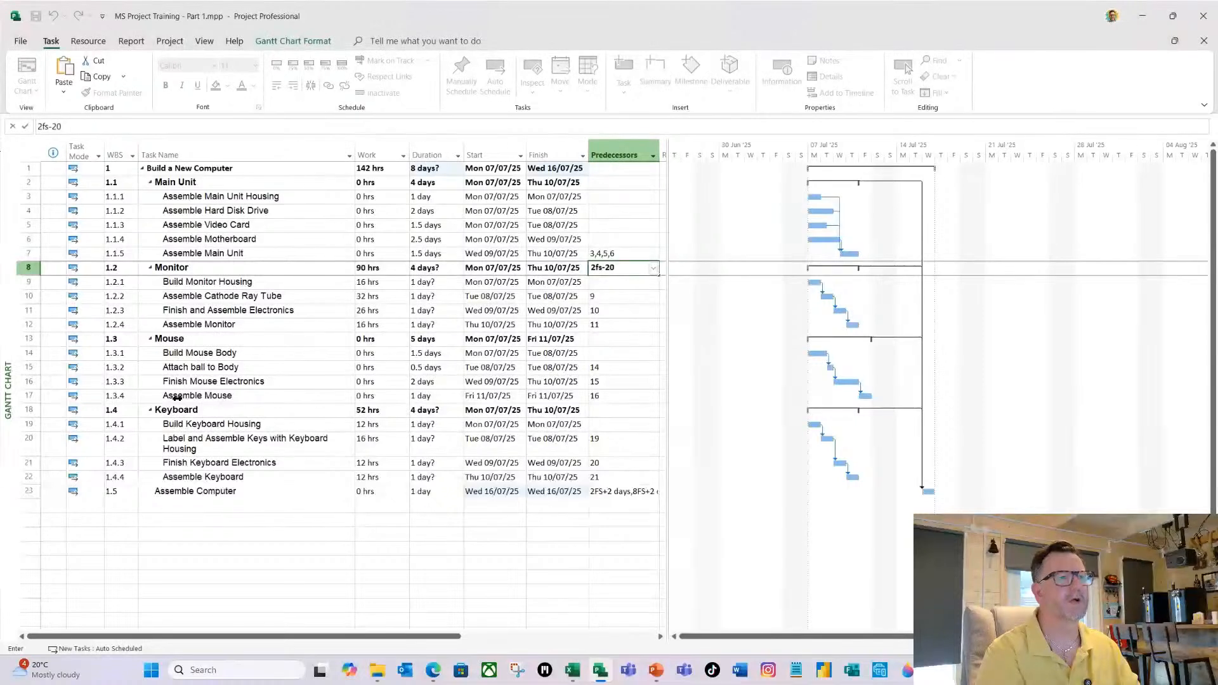
pyautogui.write('%')
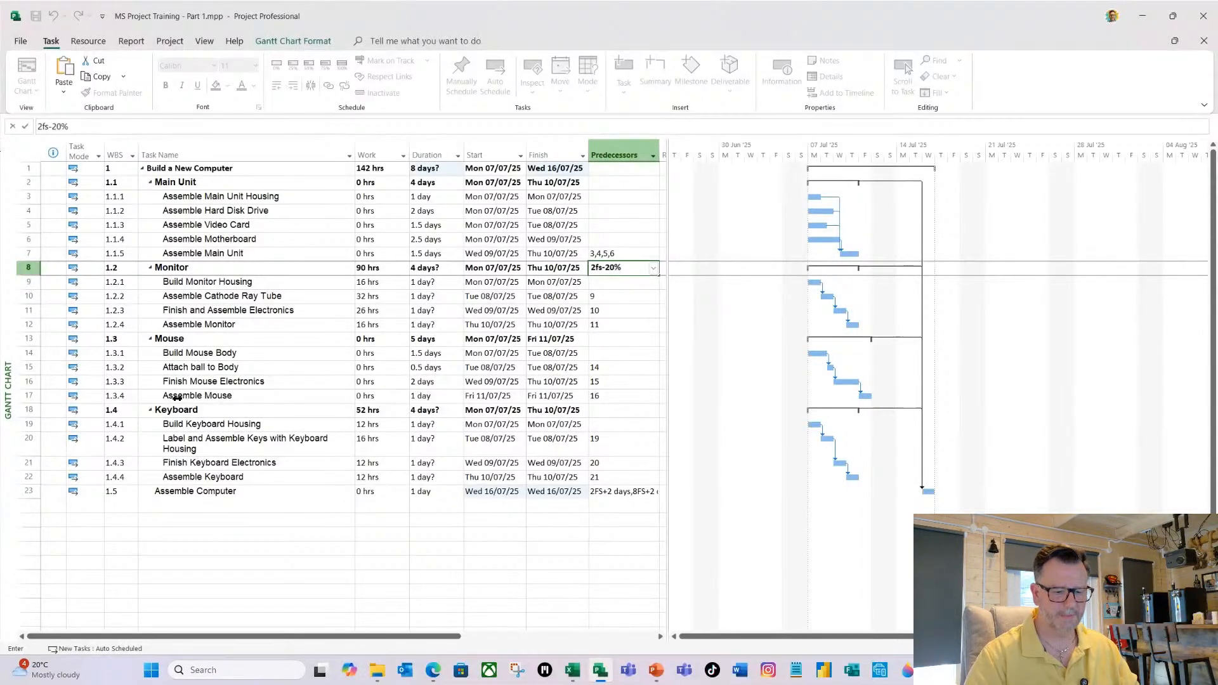
pyautogui.press('Return')
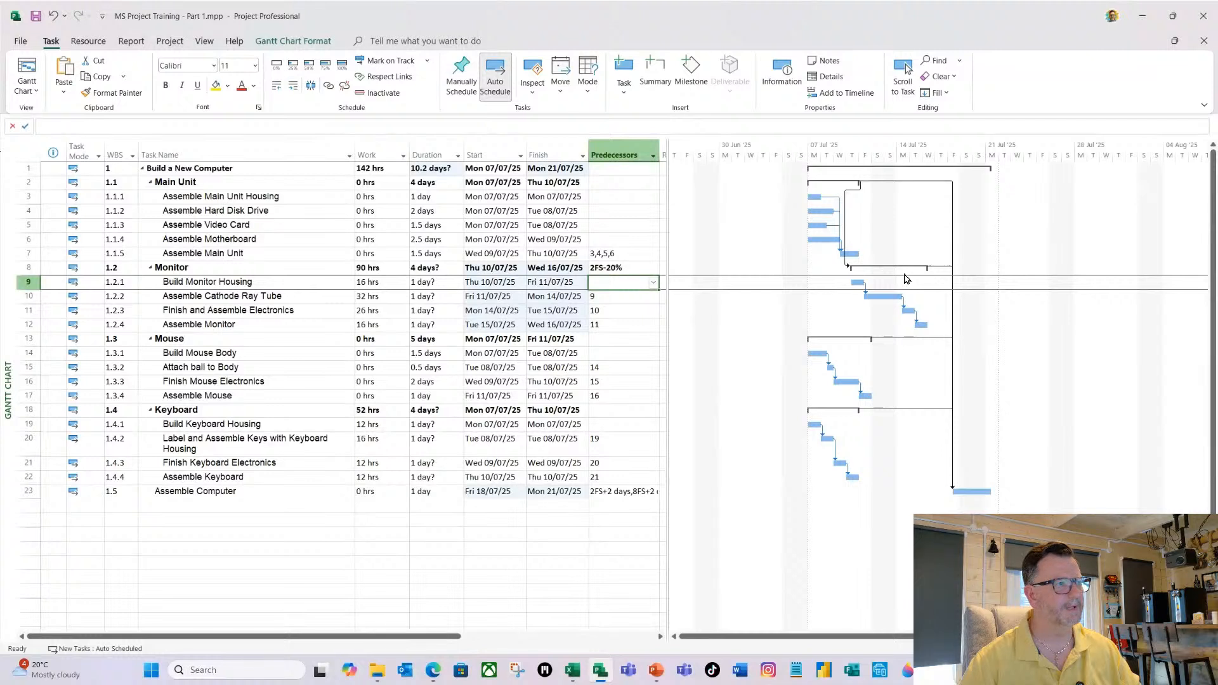
# Change the Monitor summary task's predecessor to 2ss+80%, a start-to-start link to Main Unit with an 80% lag.
pyautogui.click(608, 268)
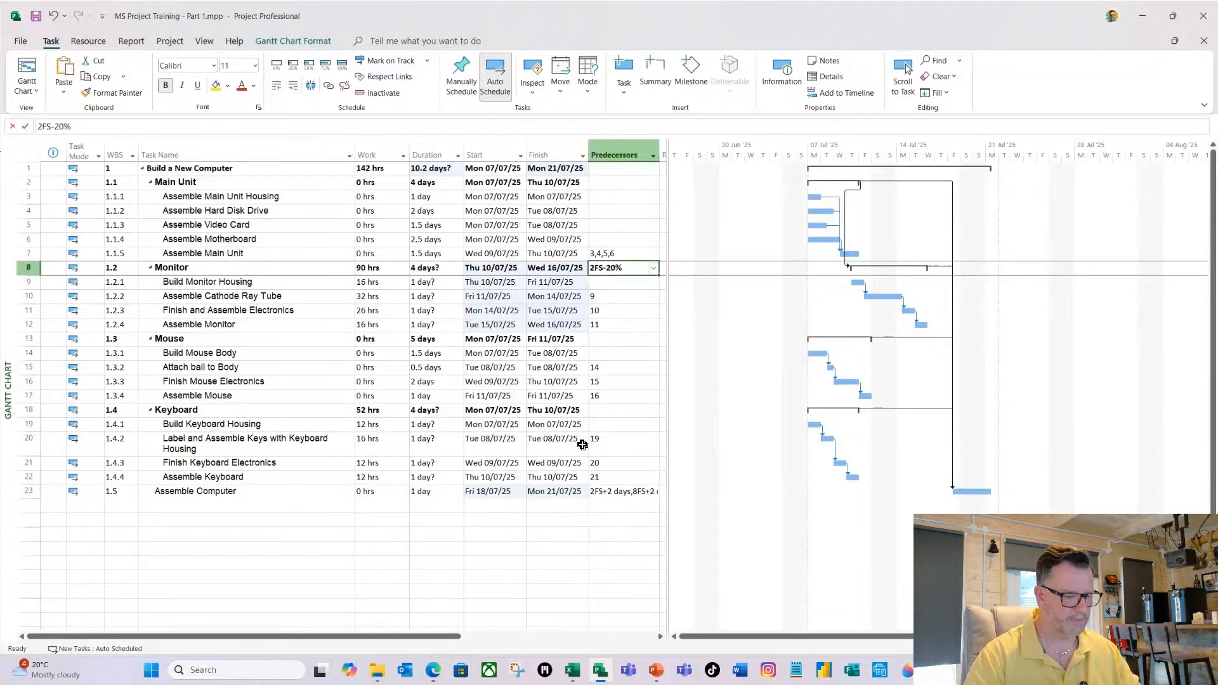
pyautogui.write('2ss')
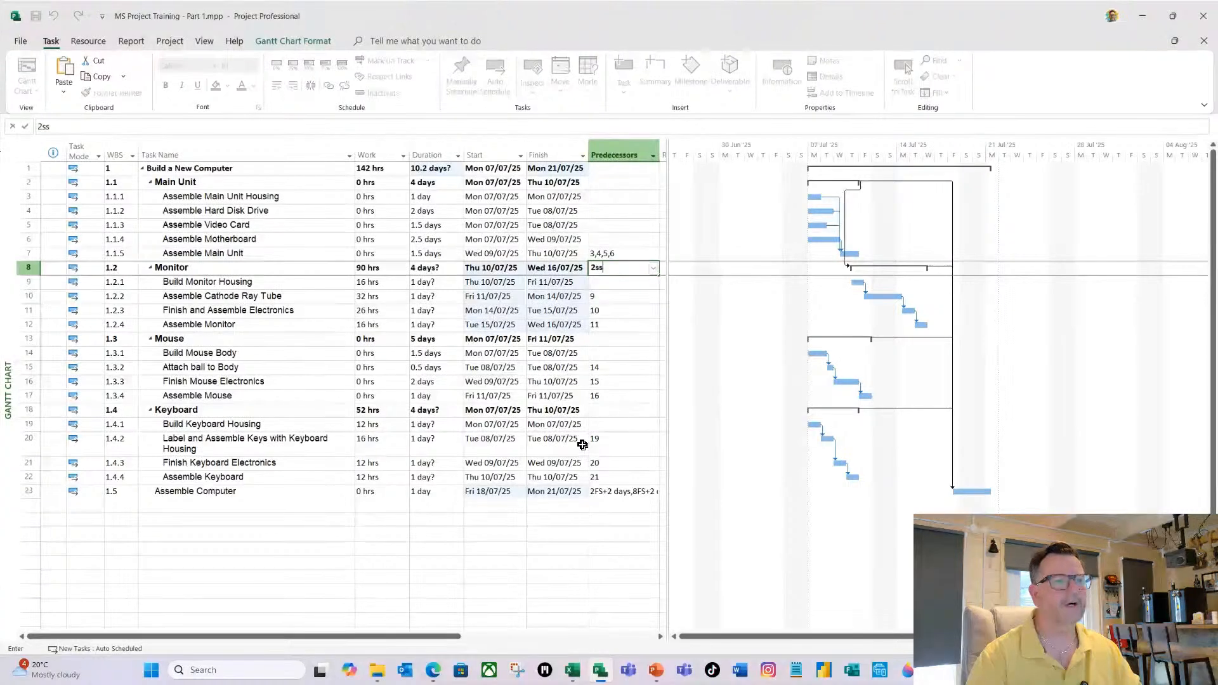
pyautogui.write('+8')
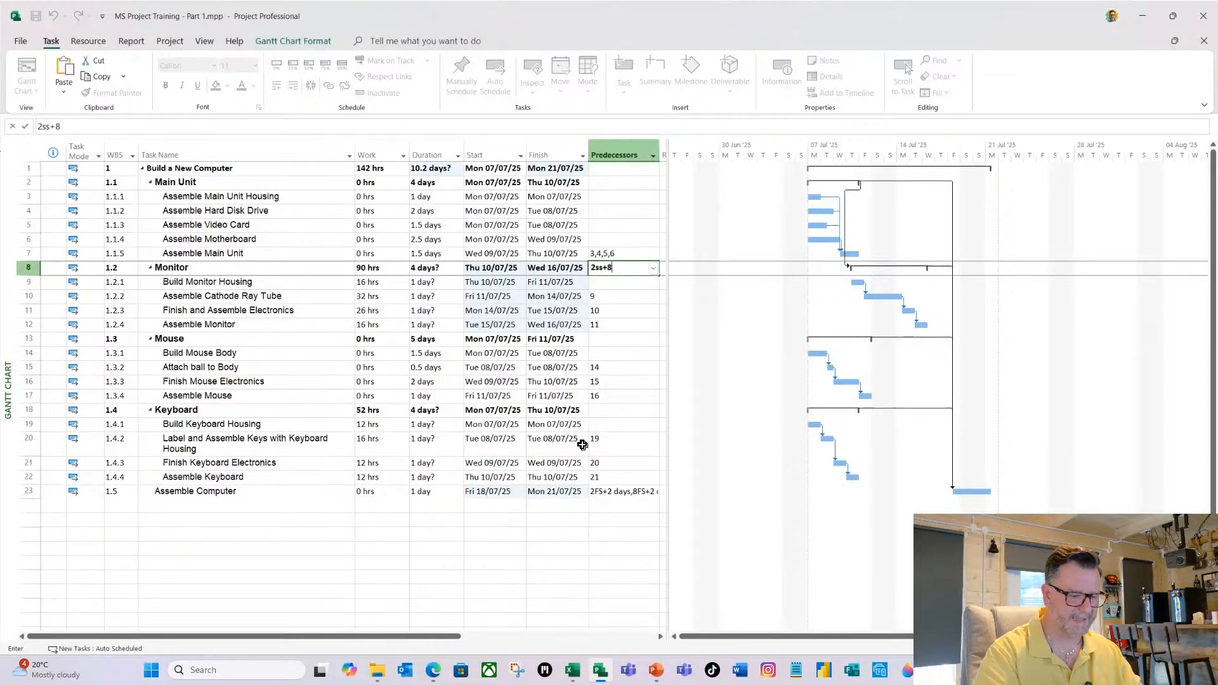
pyautogui.write('0%')
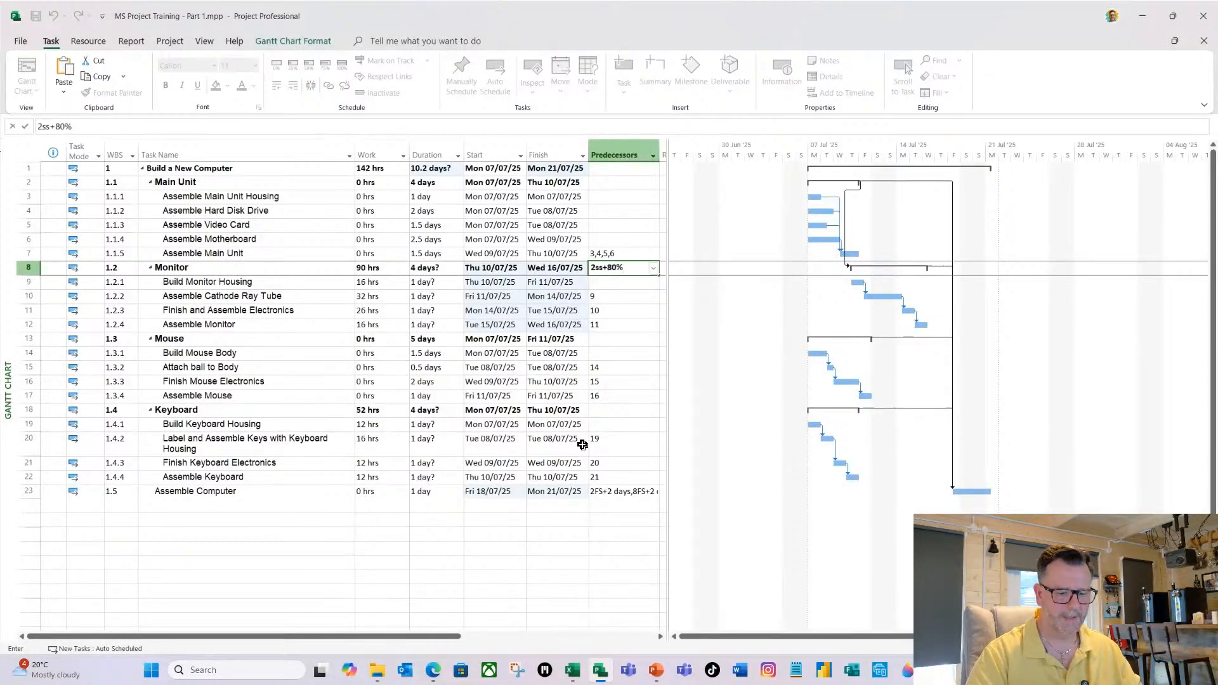
pyautogui.press('Return')
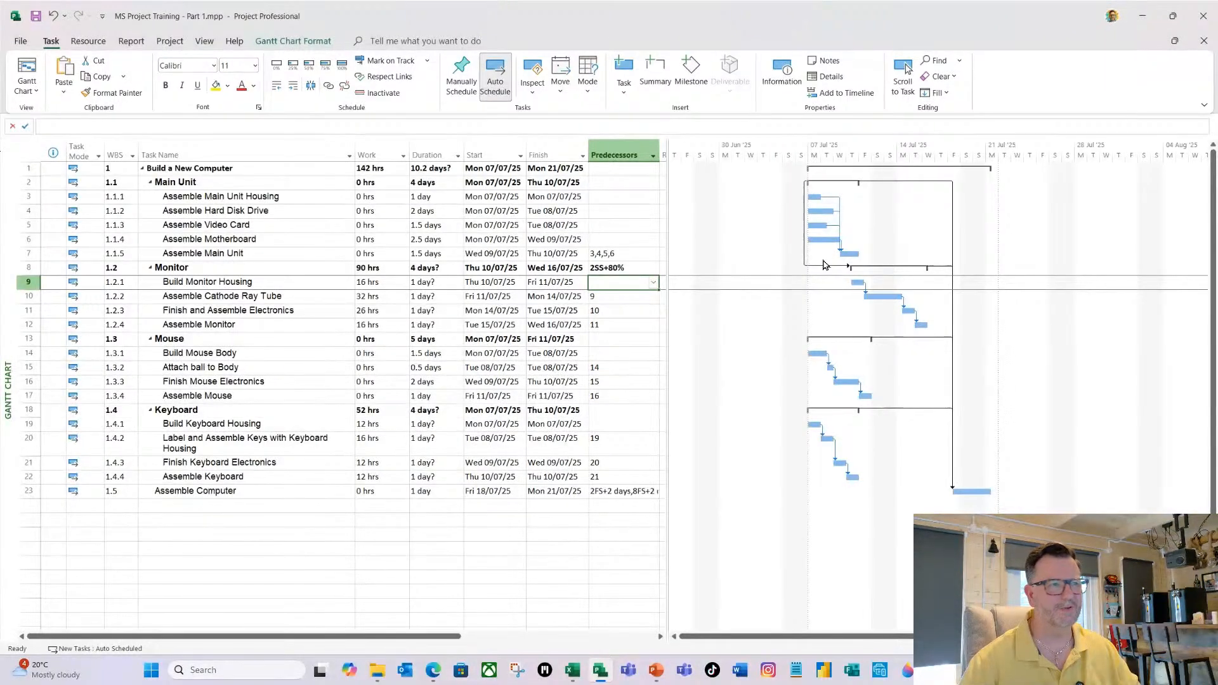
# Set the Monitor summary task's predecessor back to the finish-to-start link with a 20% lead, 2fs-20%.
pyautogui.click(603, 269)
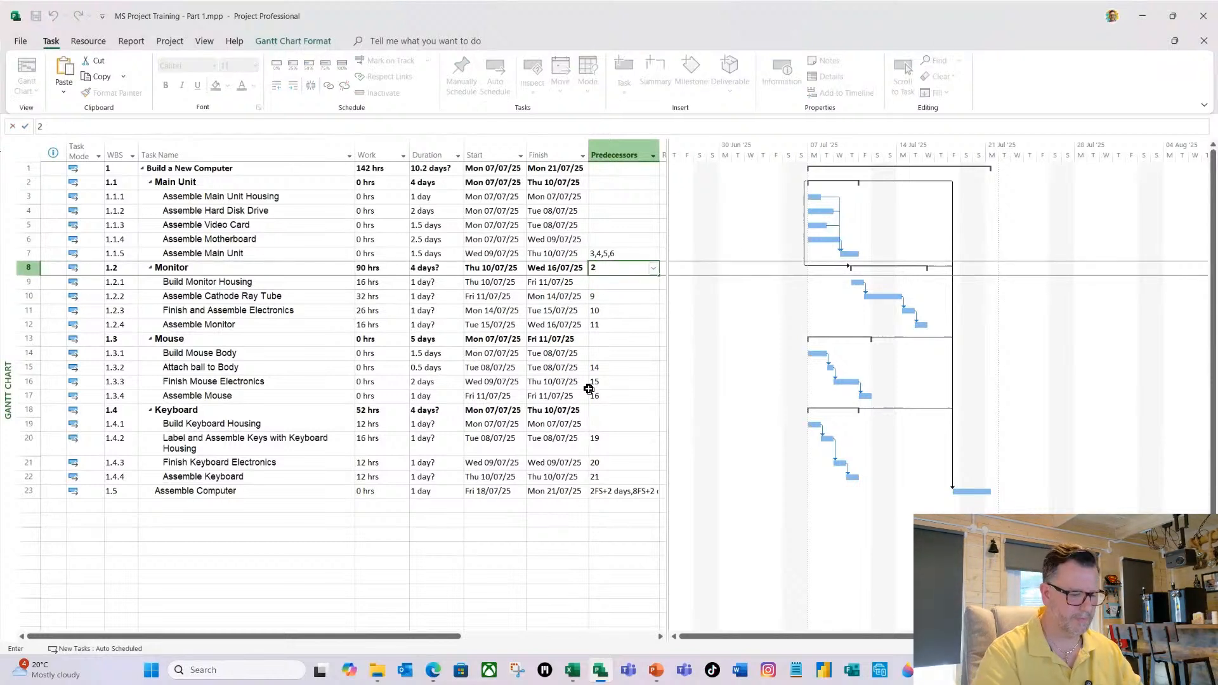
pyautogui.write('fs-')
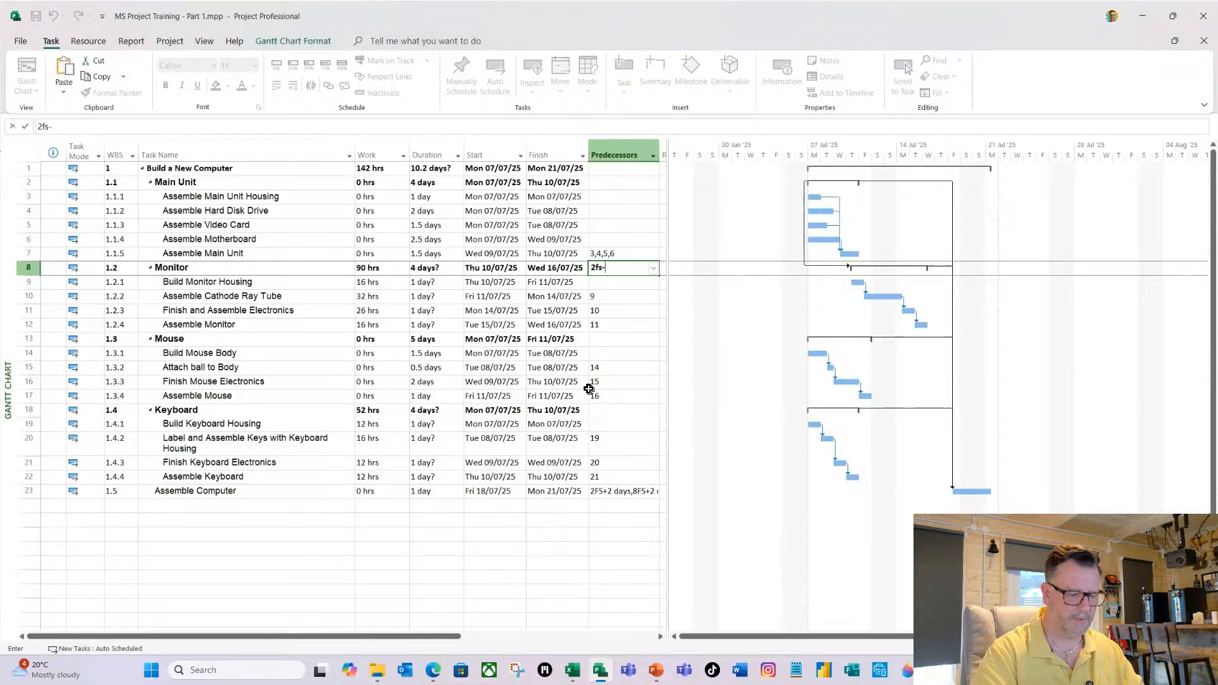
pyautogui.write('20%')
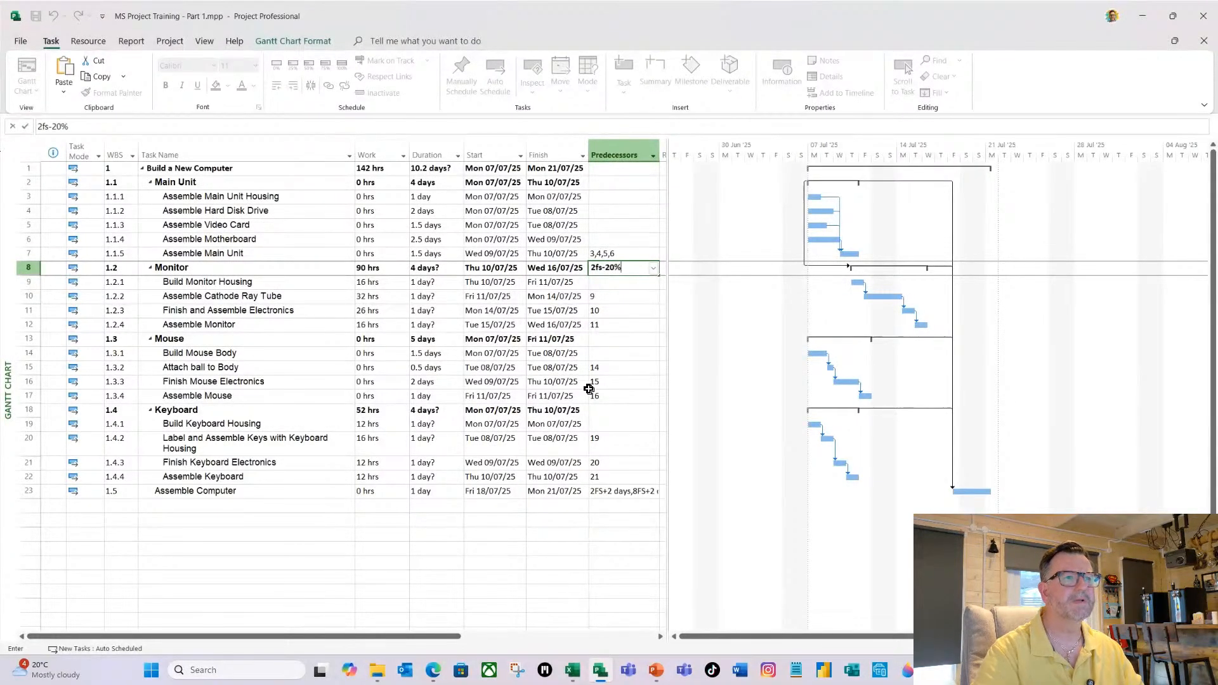
pyautogui.press('Return')
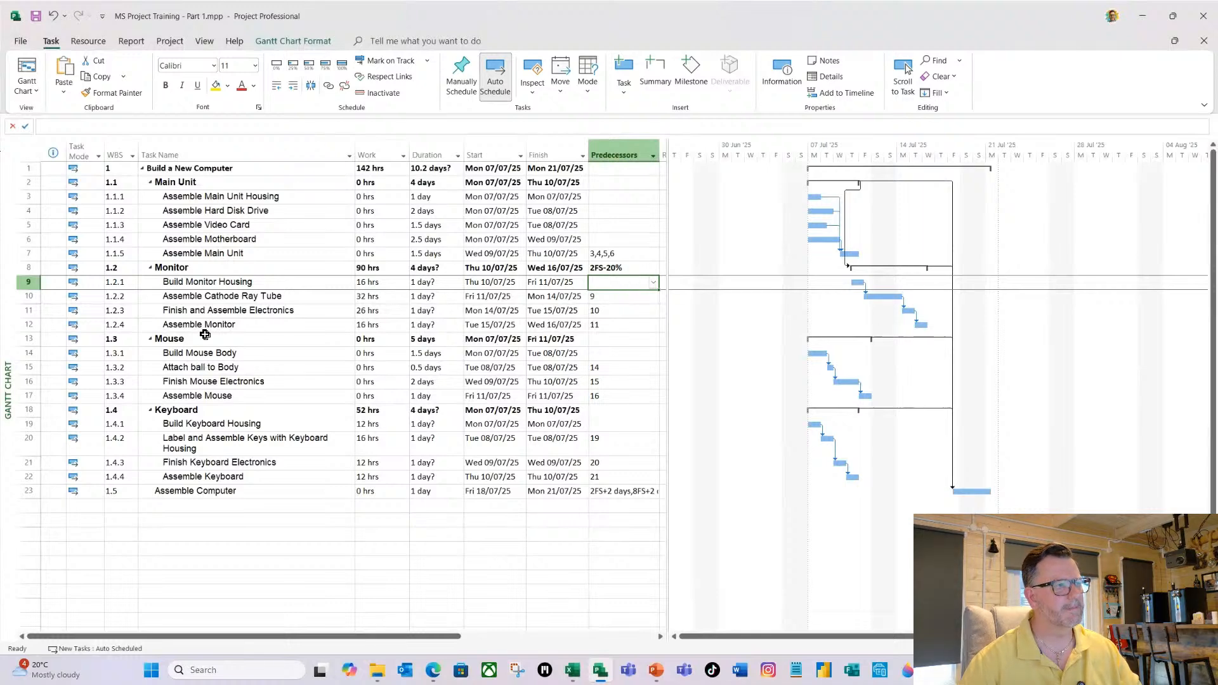
# Copy the Monitor summary task's 2FS-20% predecessor to the Mouse and Keyboard summary tasks.
pyautogui.click(619, 268)
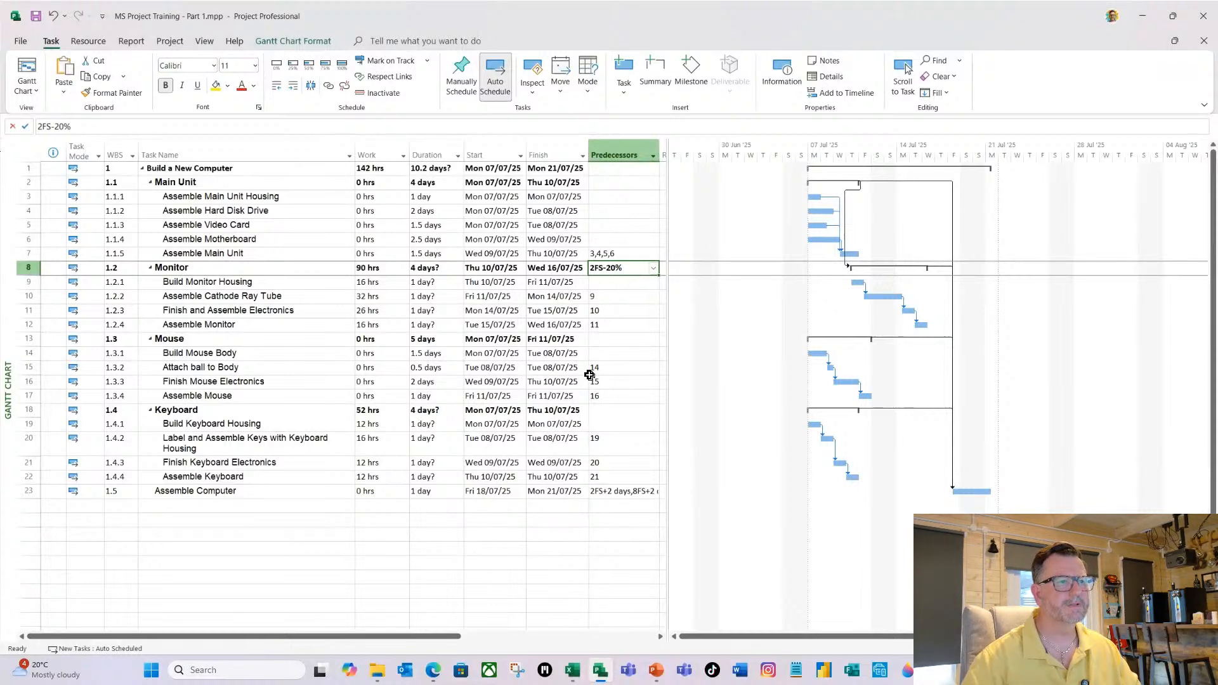
pyautogui.click(608, 339)
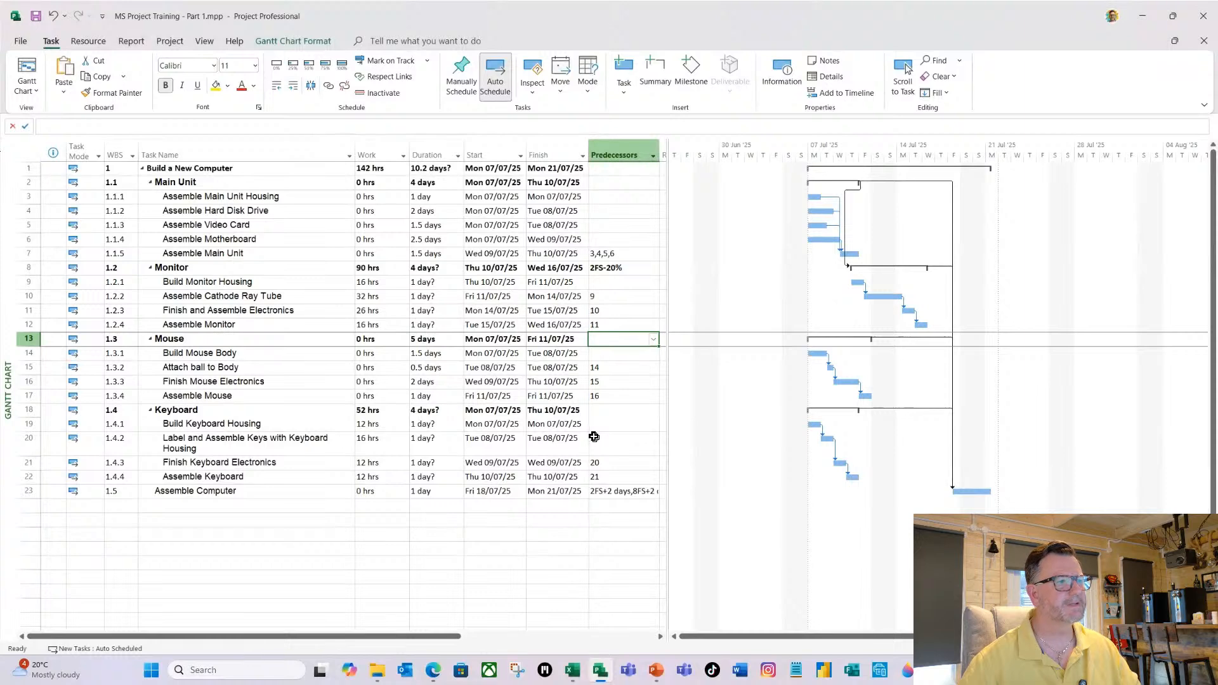
pyautogui.write('2FS-20%')
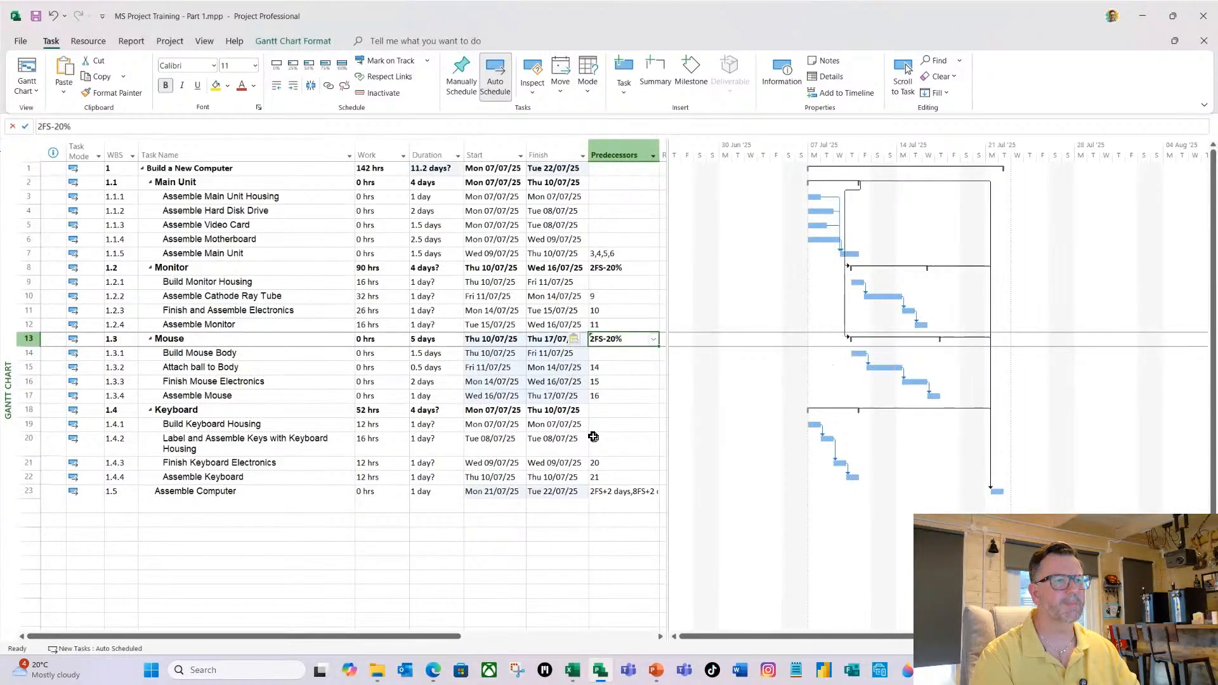
pyautogui.click(610, 409)
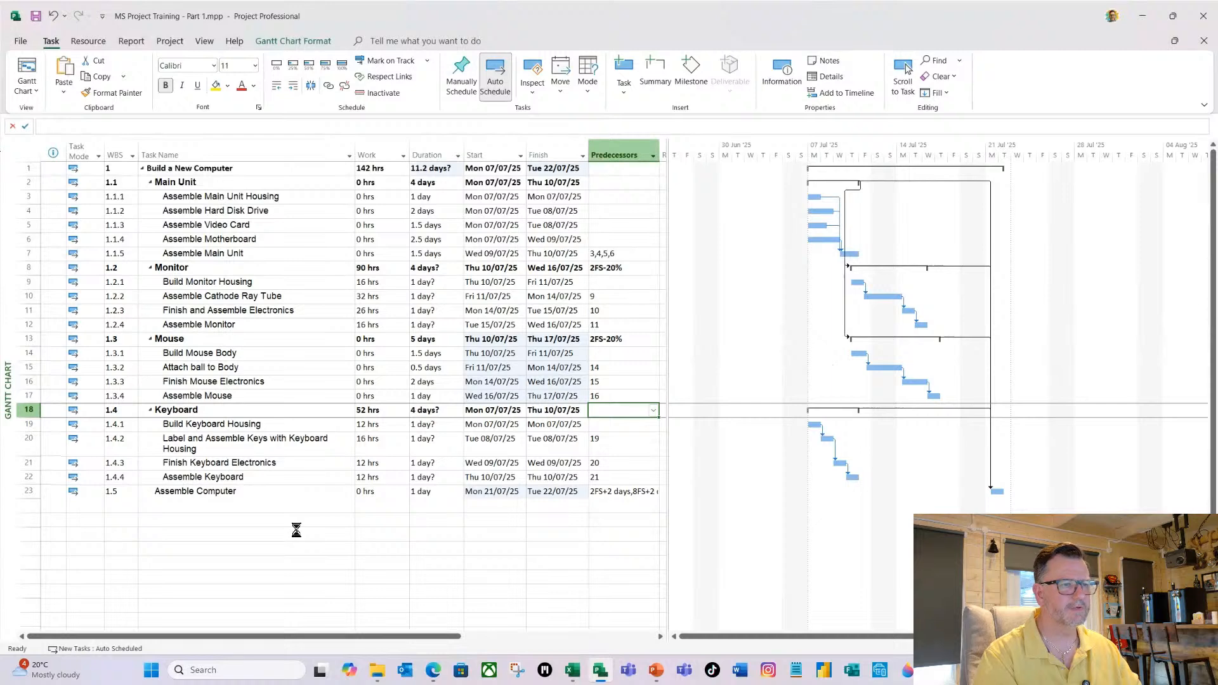
pyautogui.write('2FS-20%')
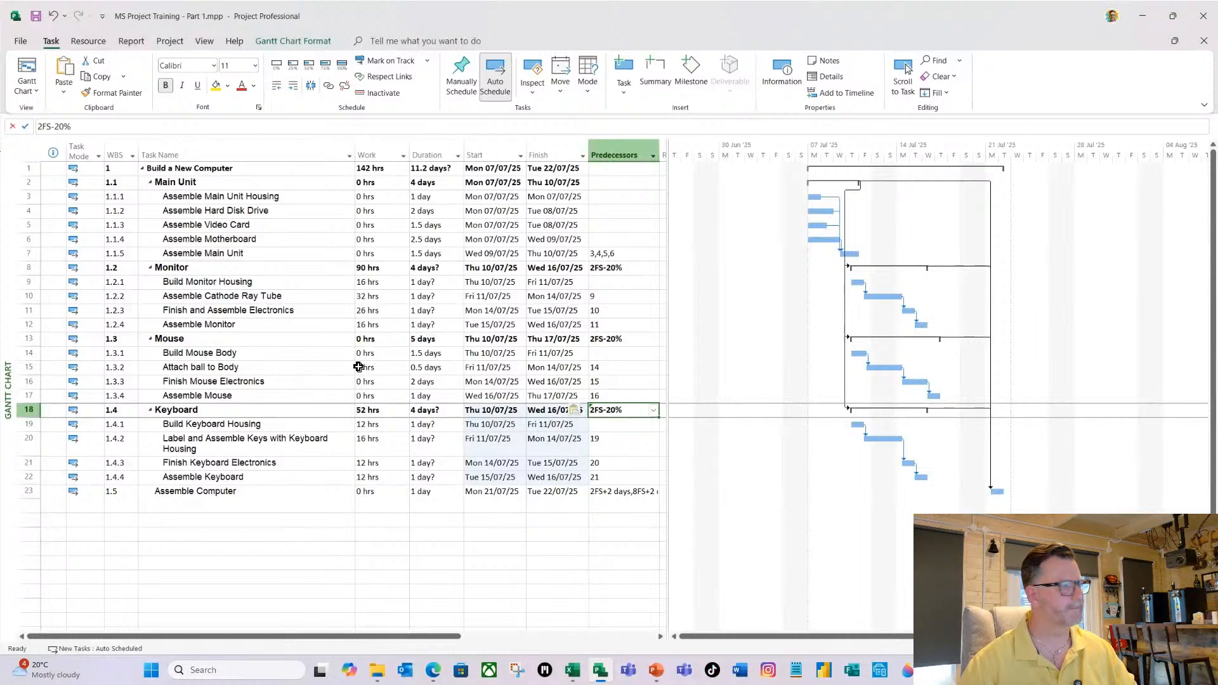
# Insert a new task named "When Main Unit Assembly is complete" directly above the Monitor summary task.
pyautogui.hotkey('alt', 'Tab')
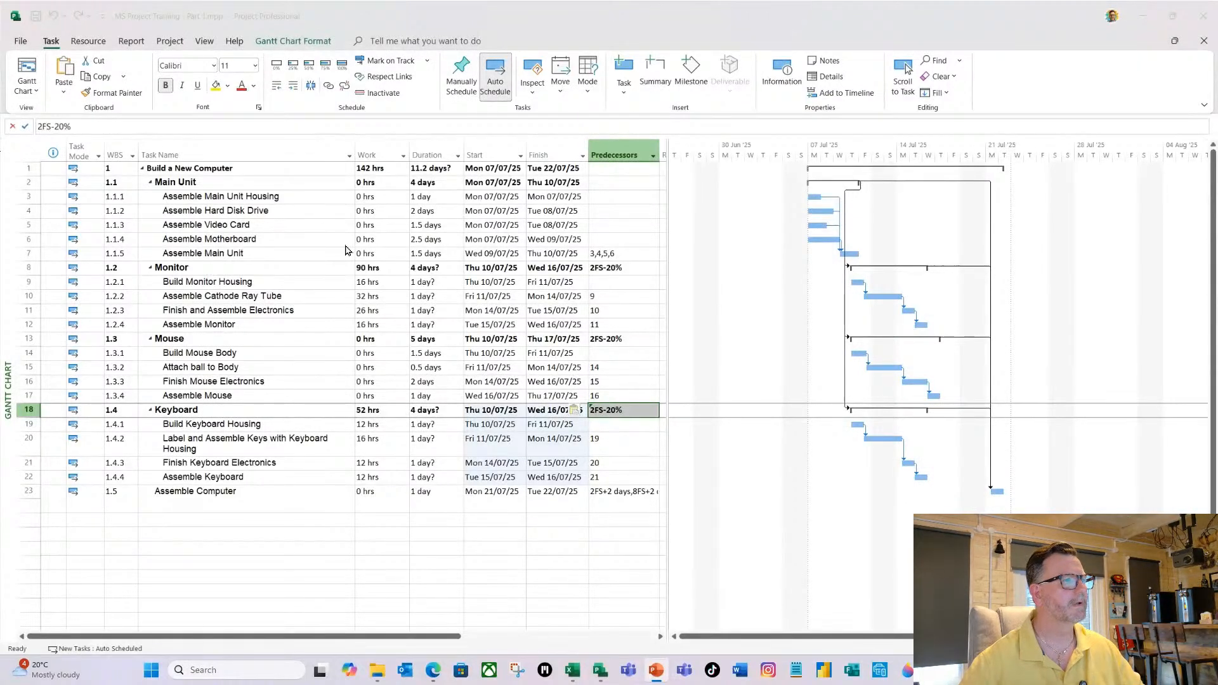
pyautogui.click(276, 271)
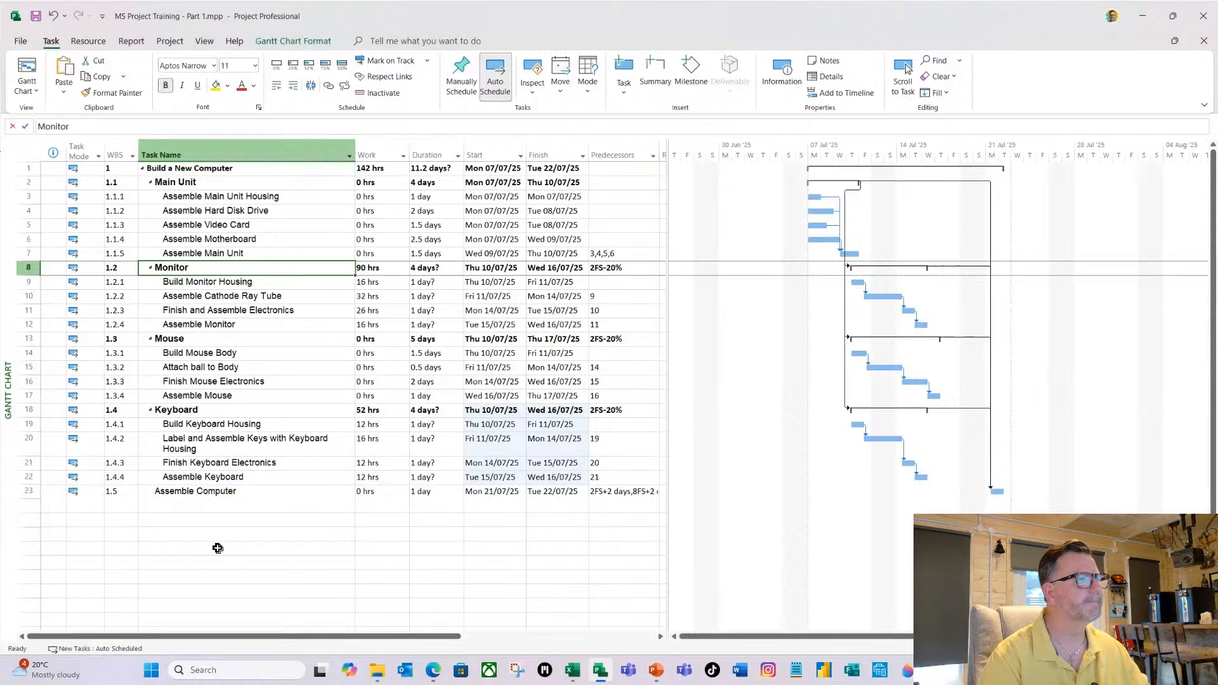
pyautogui.press('Insert')
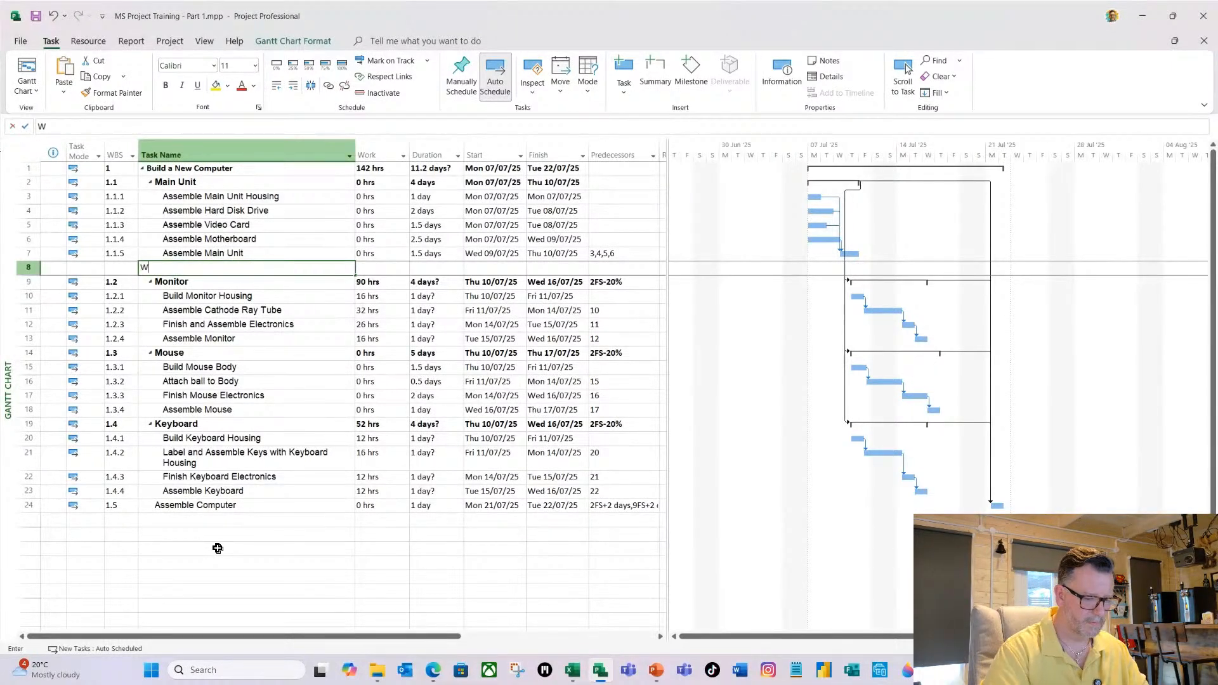
pyautogui.write('When')
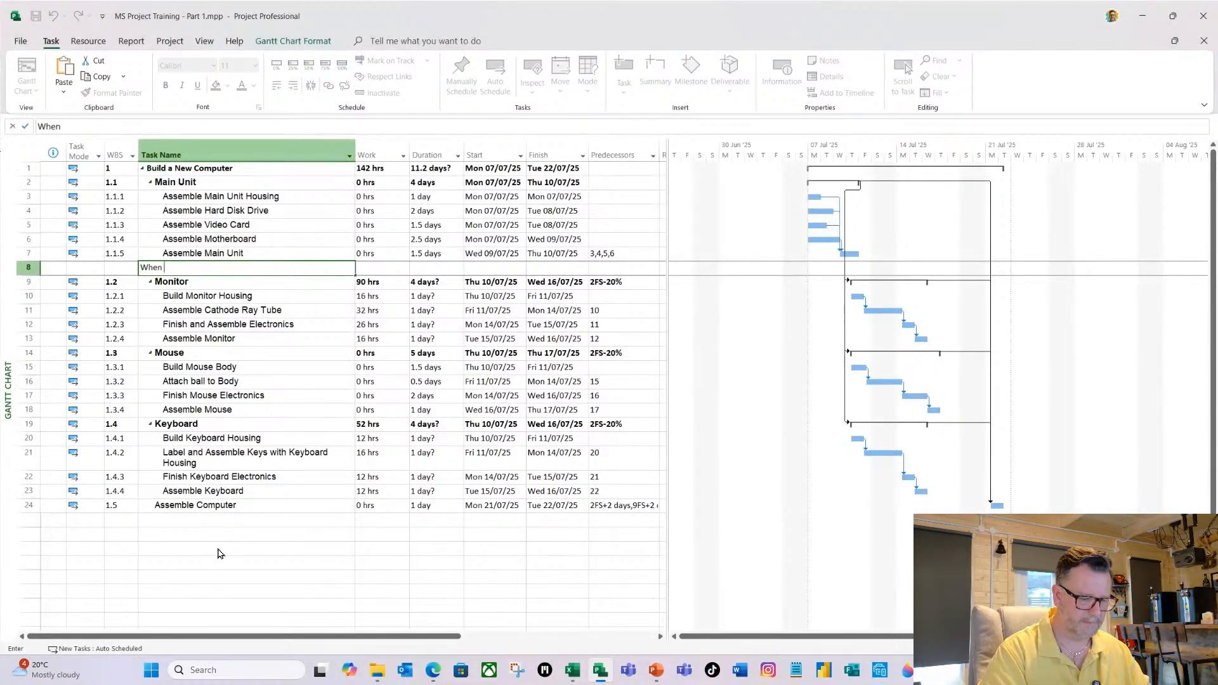
pyautogui.write(' Main Unit')
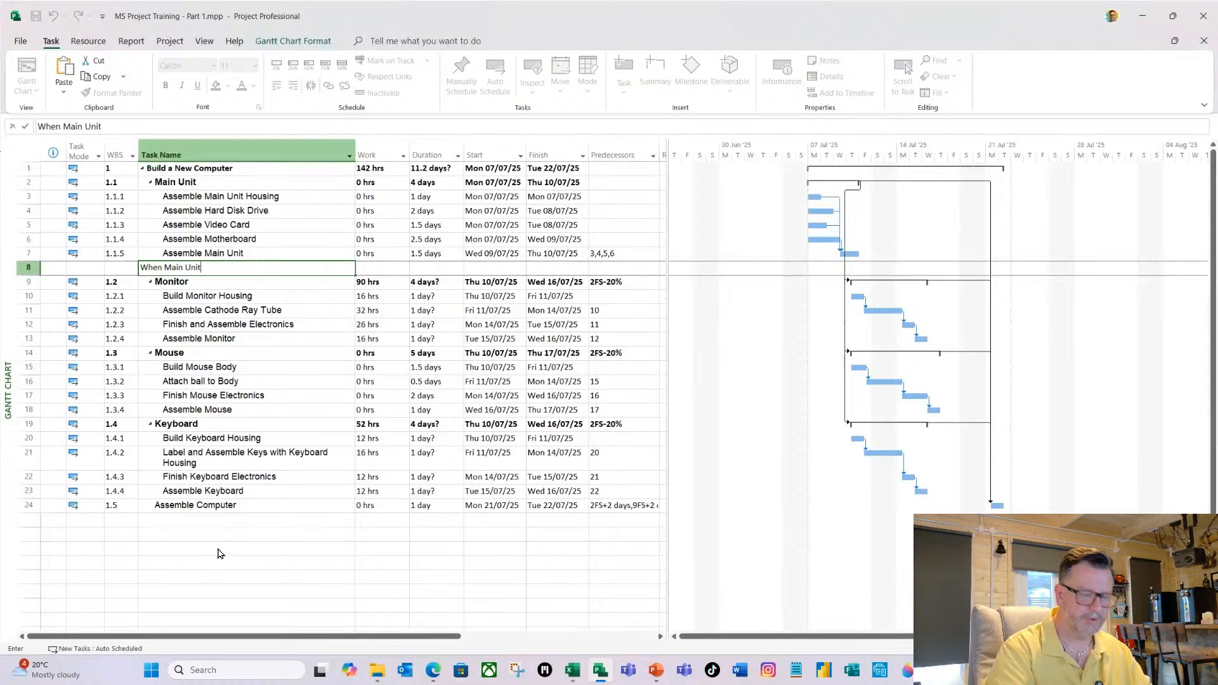
pyautogui.write(' Assemn')
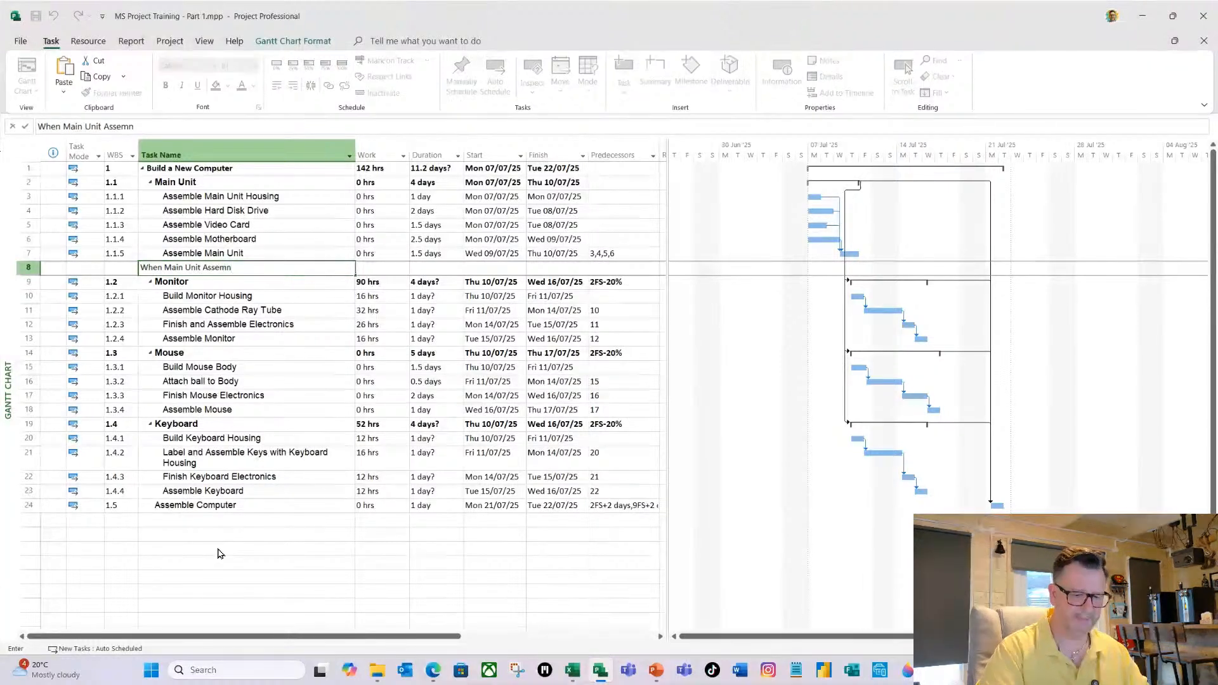
pyautogui.press('BackSpace')
pyautogui.write('bl')
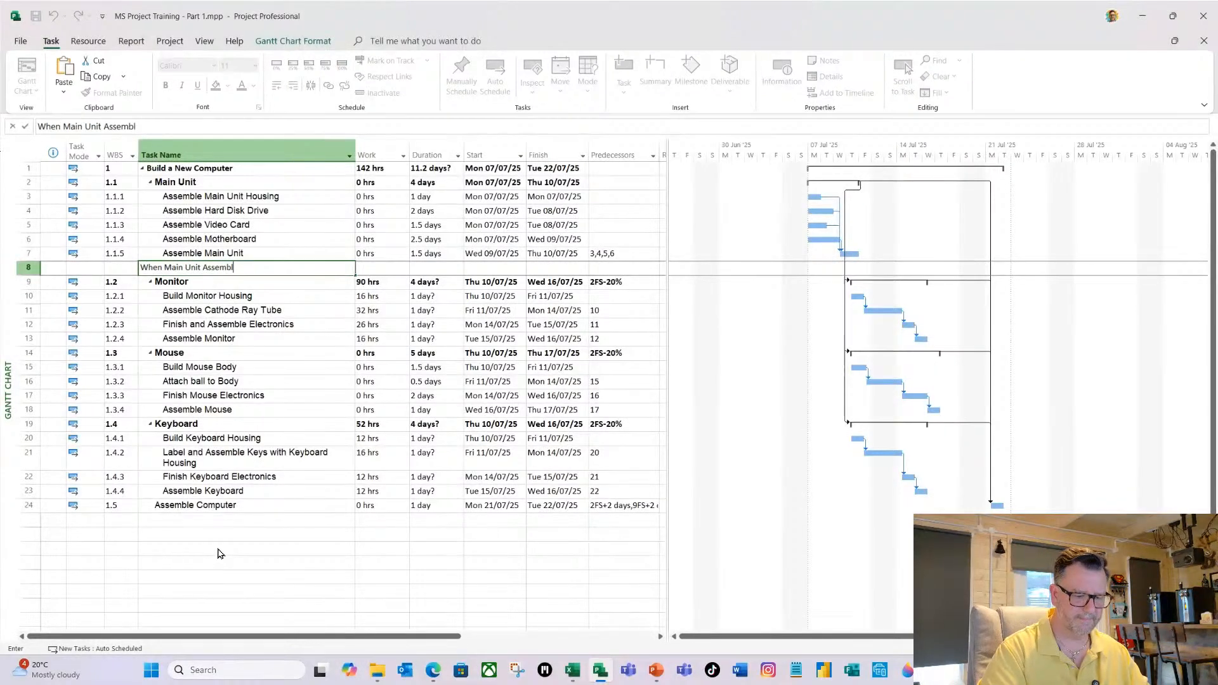
pyautogui.write('y is')
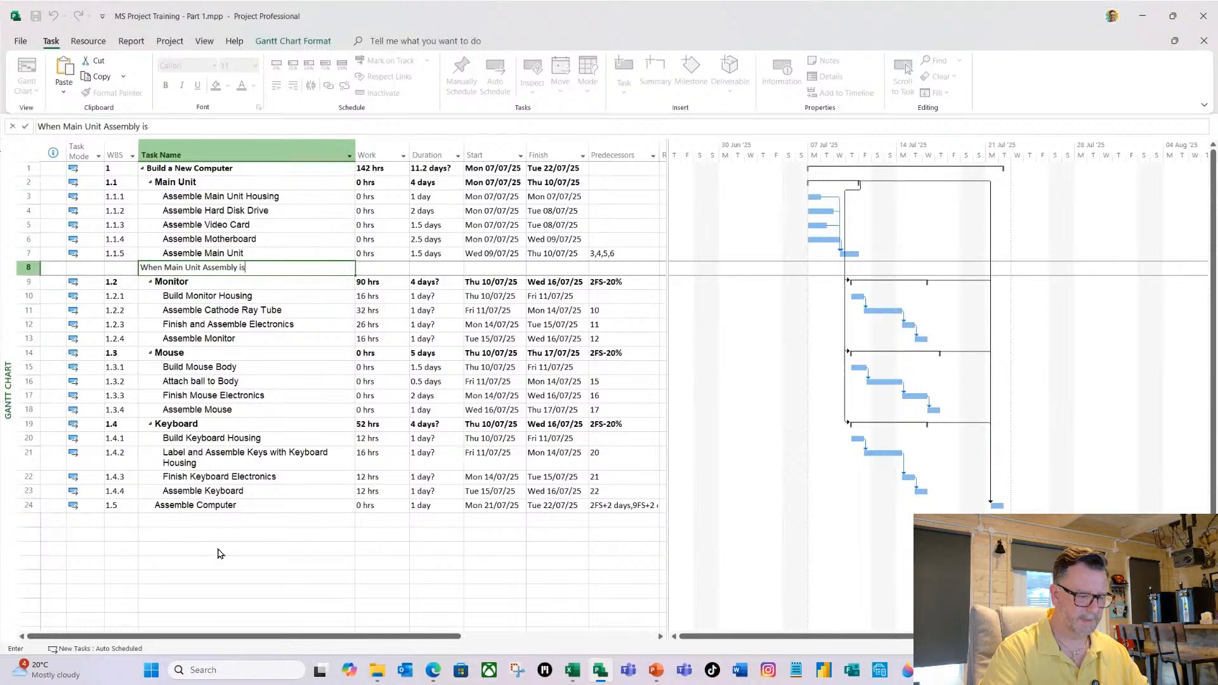
pyautogui.write(' complete')
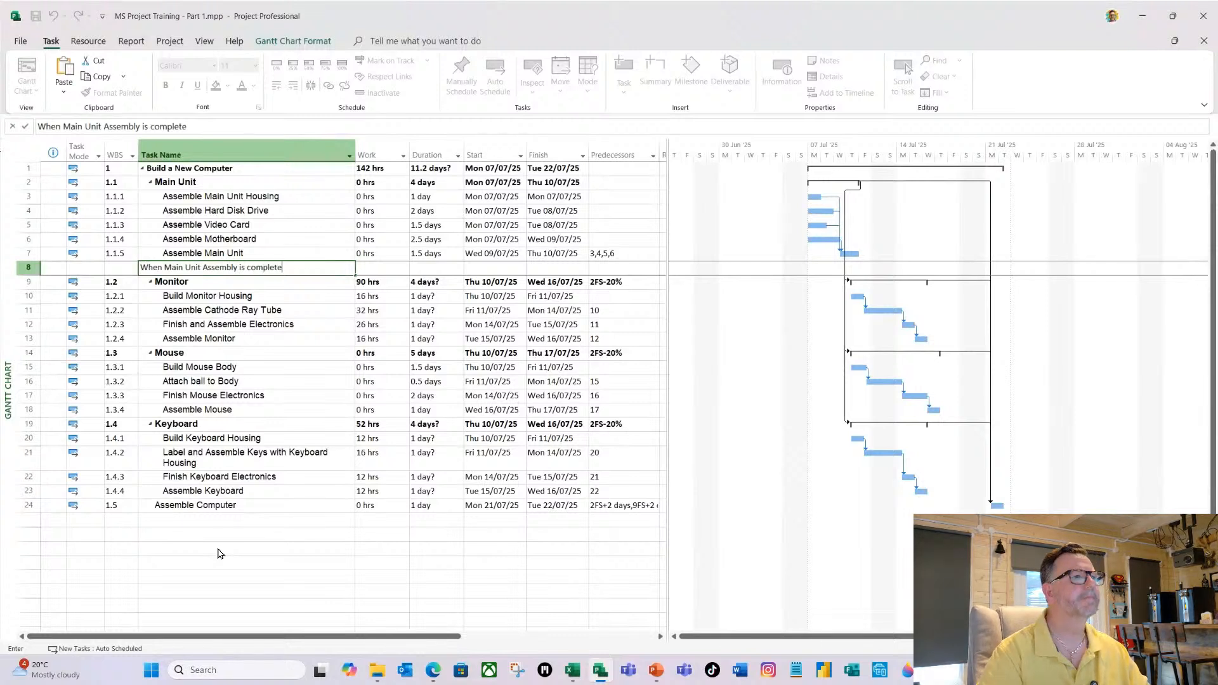
pyautogui.press('Tab')
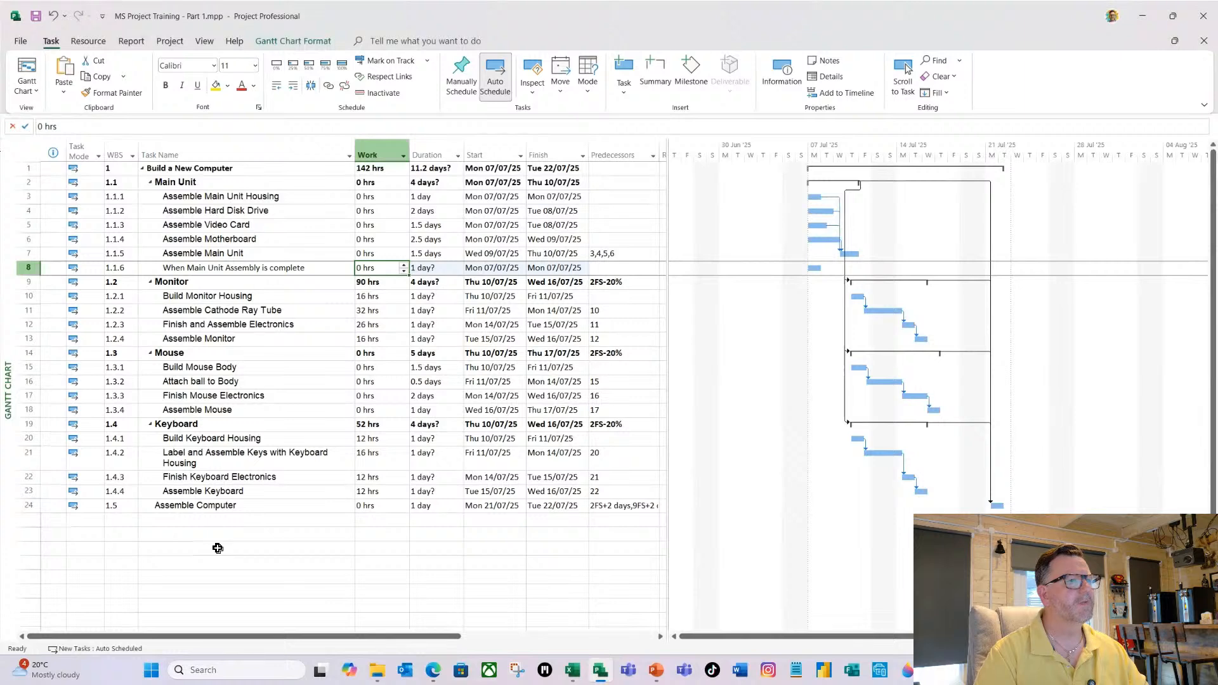
# Make the "When Main Unit Assembly is complete" task a milestone with a duration of 0d and set its predecessor to 7.
pyautogui.press('Tab')
pyautogui.write('0d')
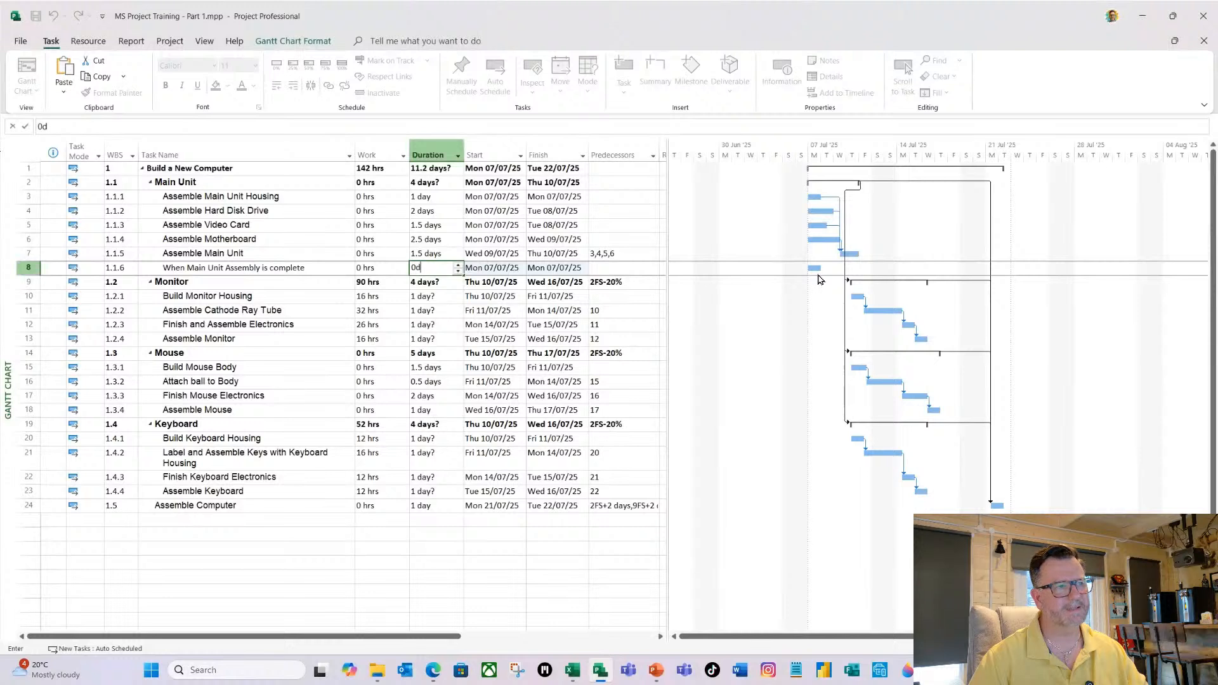
pyautogui.press('Return')
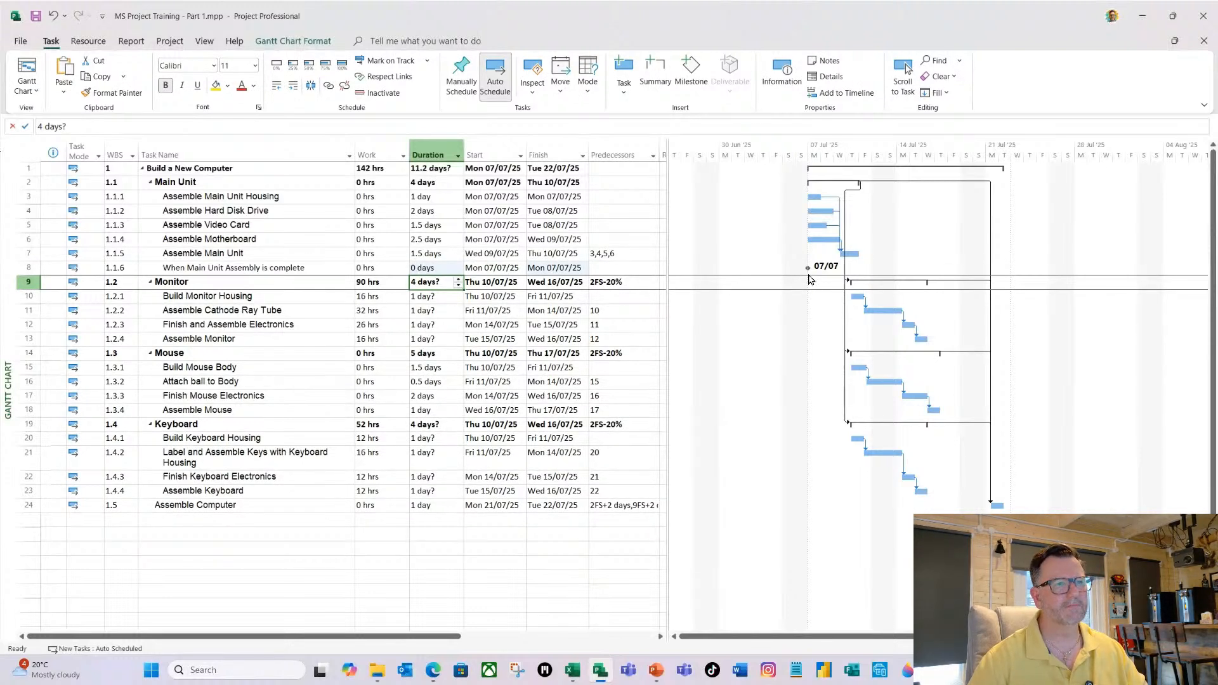
pyautogui.click(634, 268)
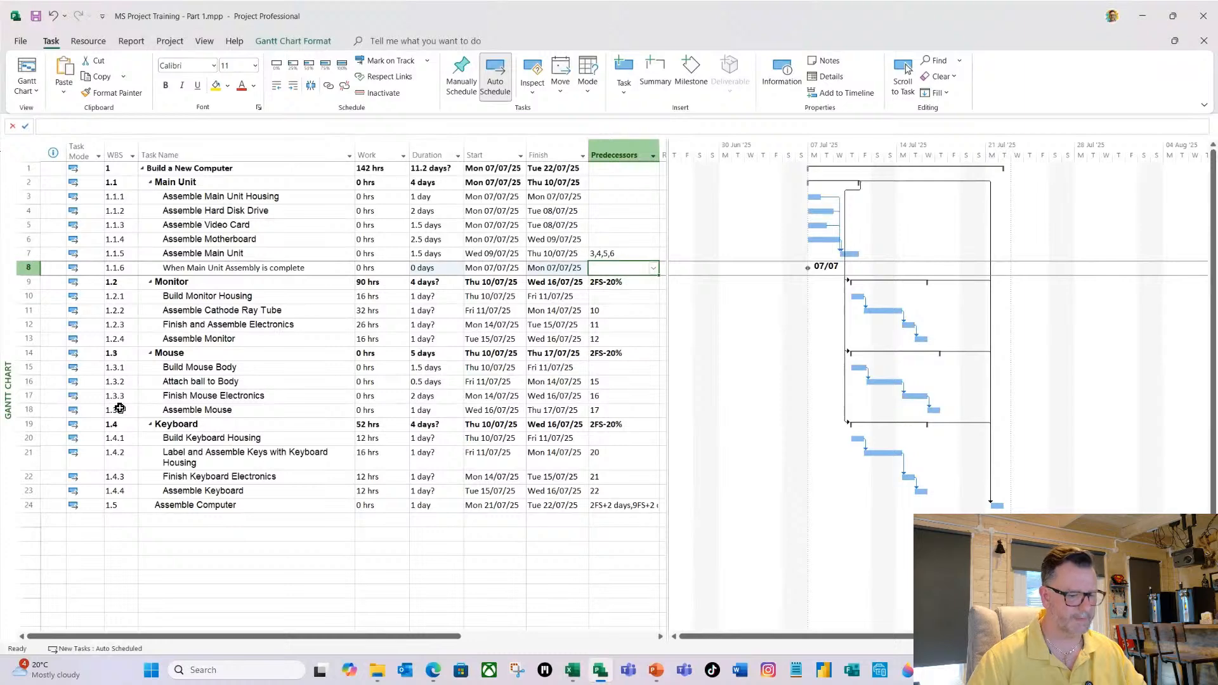
pyautogui.write('7')
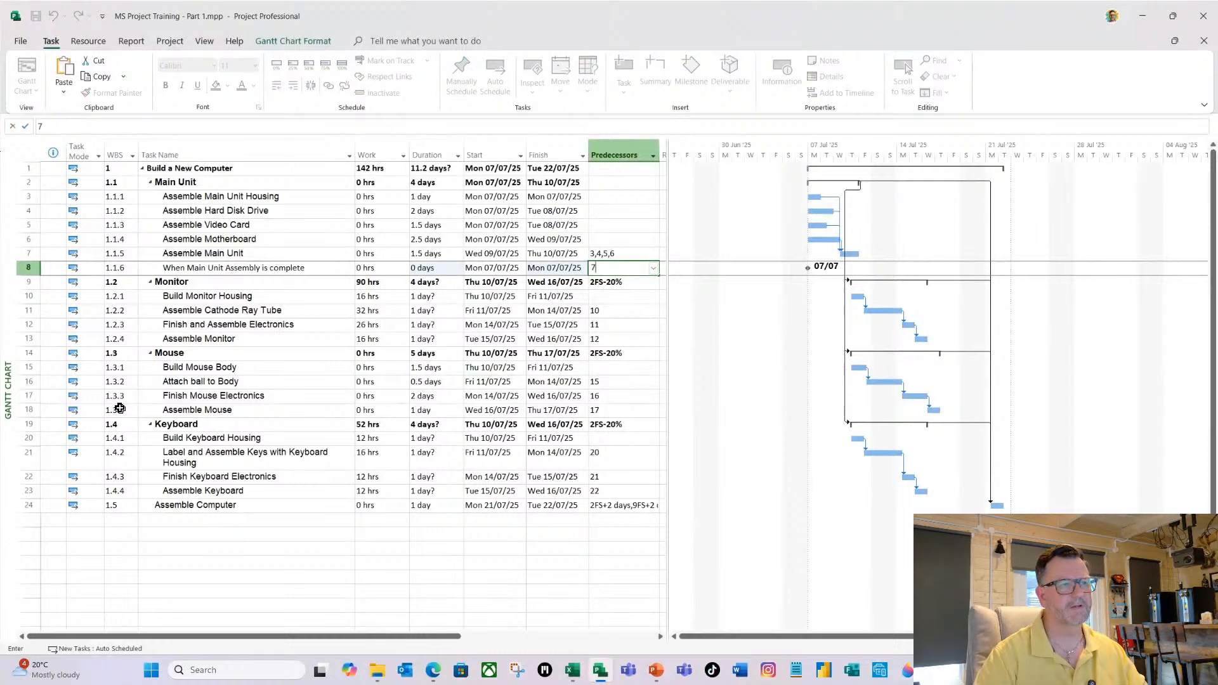
pyautogui.press('Return')
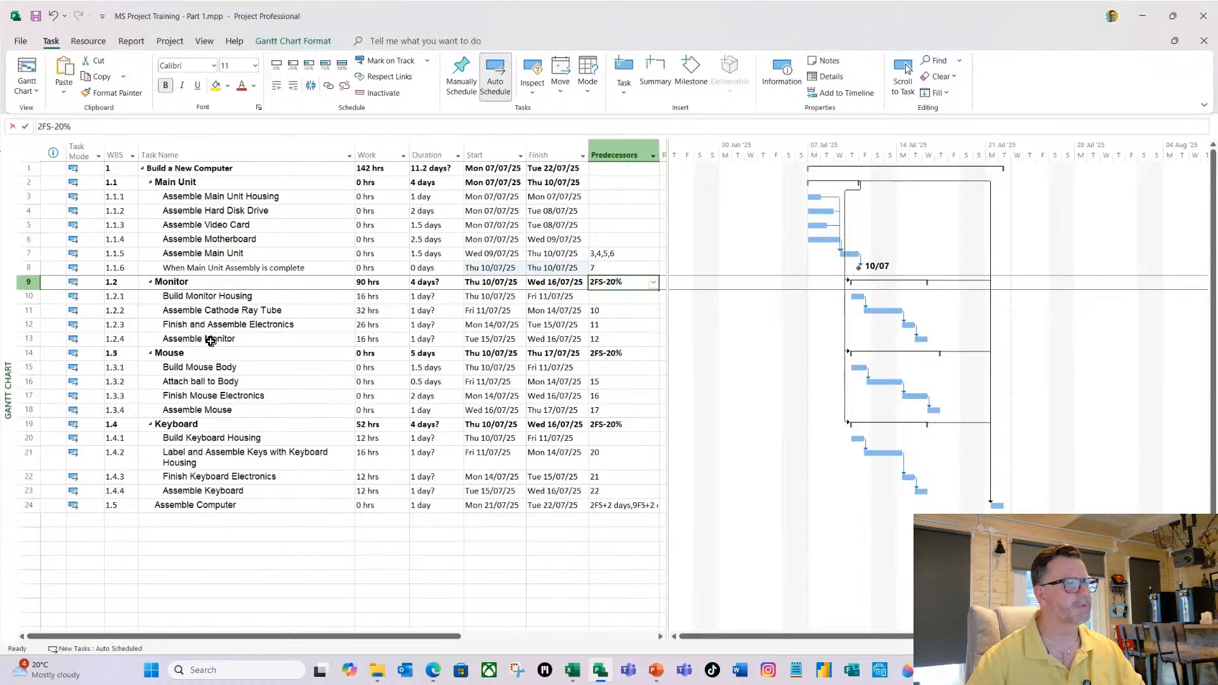
# Insert a new task named "When Monitor Assembly is complete" directly above the Mouse summary task.
pyautogui.rightClick(172, 353)
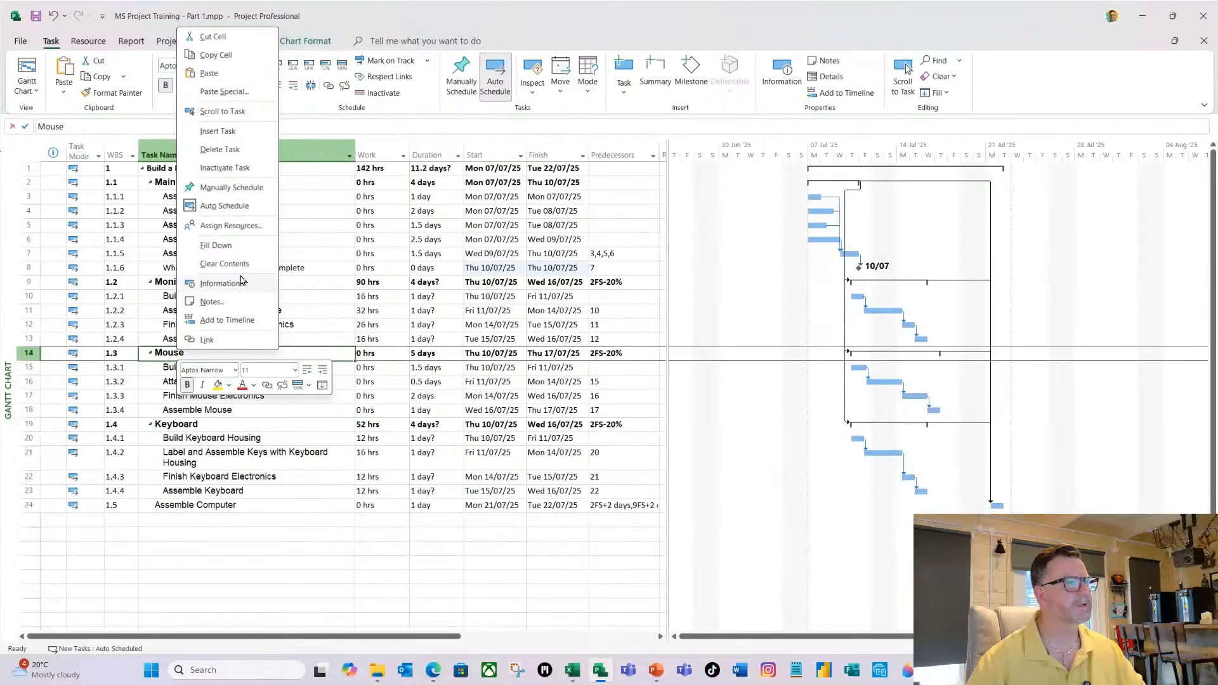
pyautogui.click(228, 132)
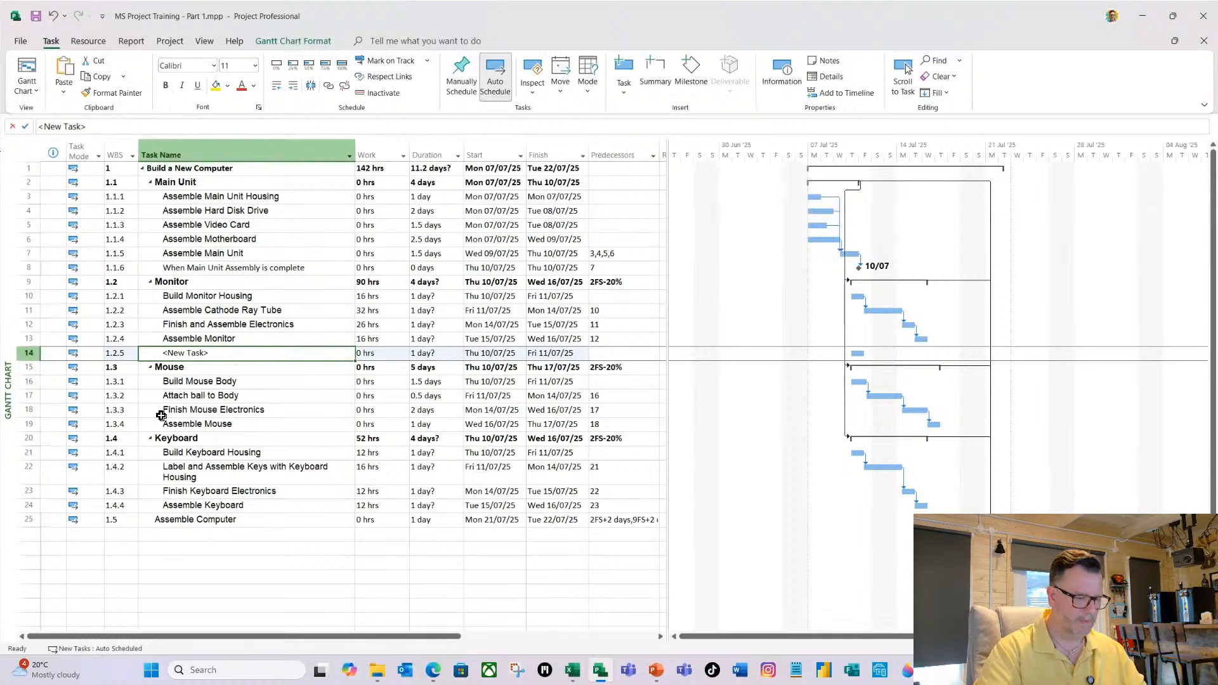
pyautogui.write('W')
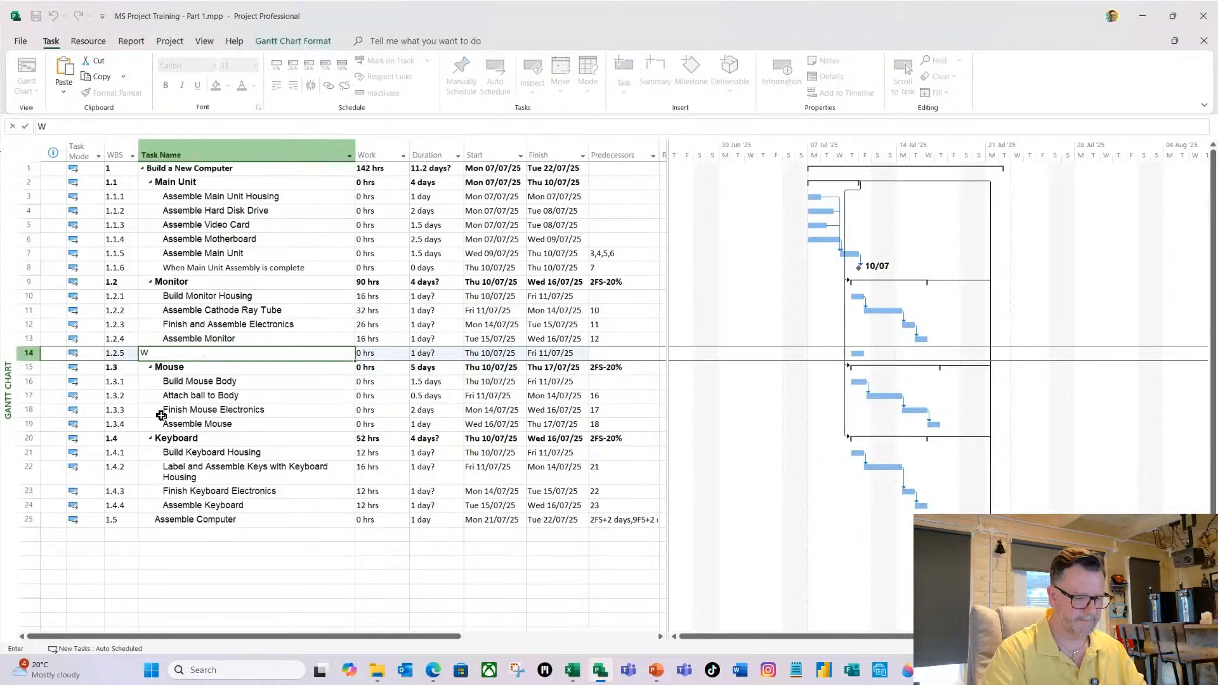
pyautogui.write('hen Moni')
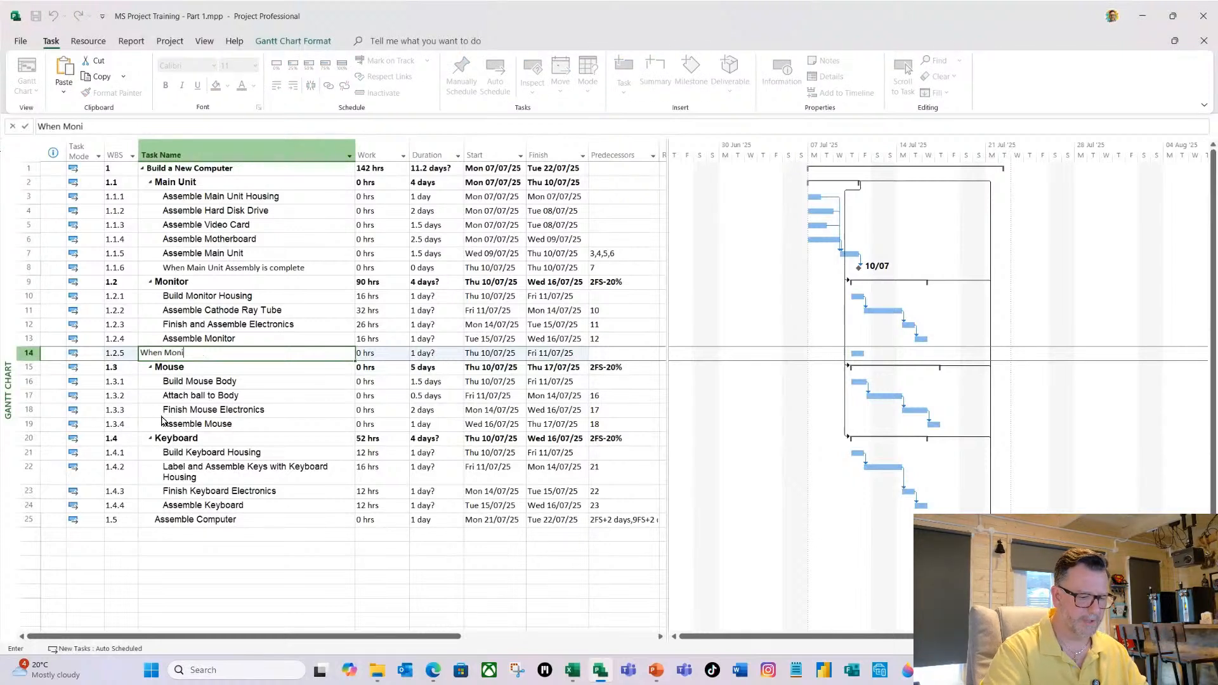
pyautogui.write('tor Ass')
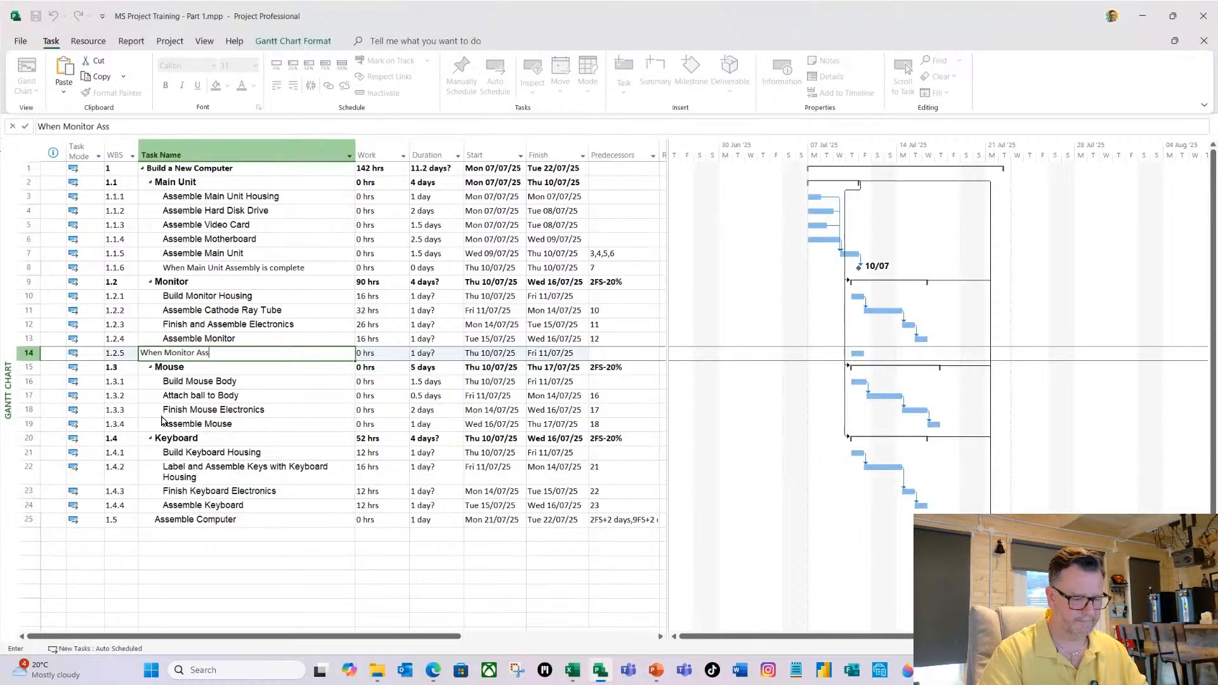
pyautogui.write('embly i')
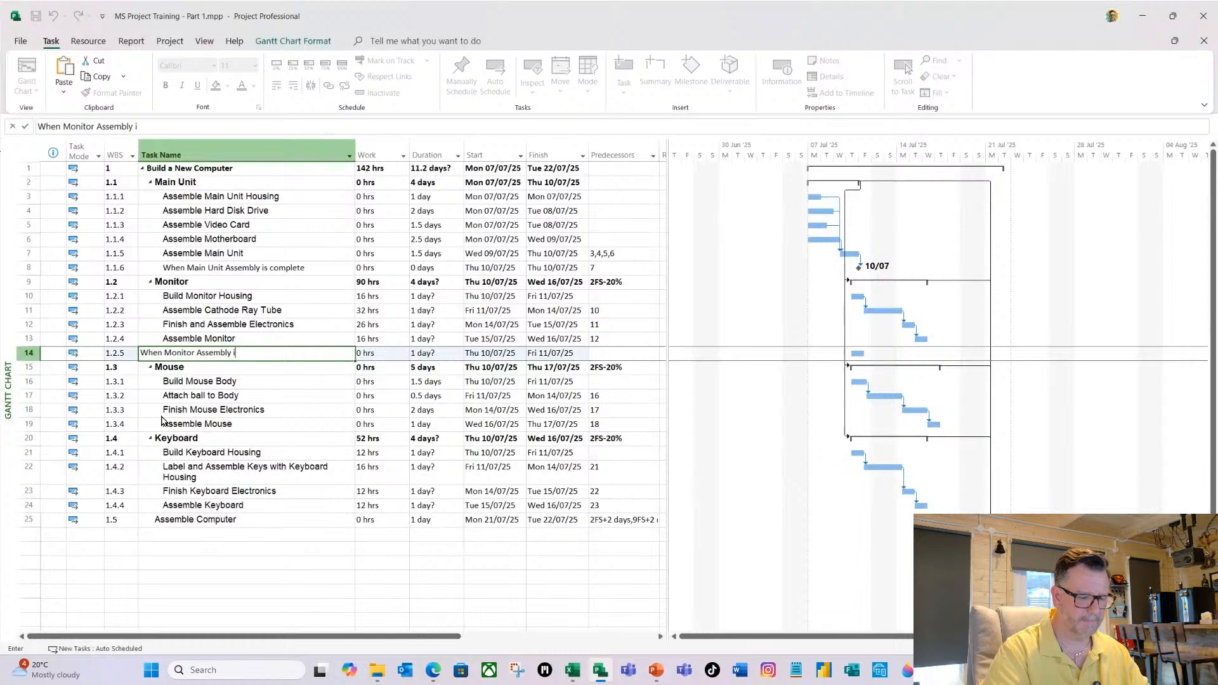
pyautogui.write('s complete')
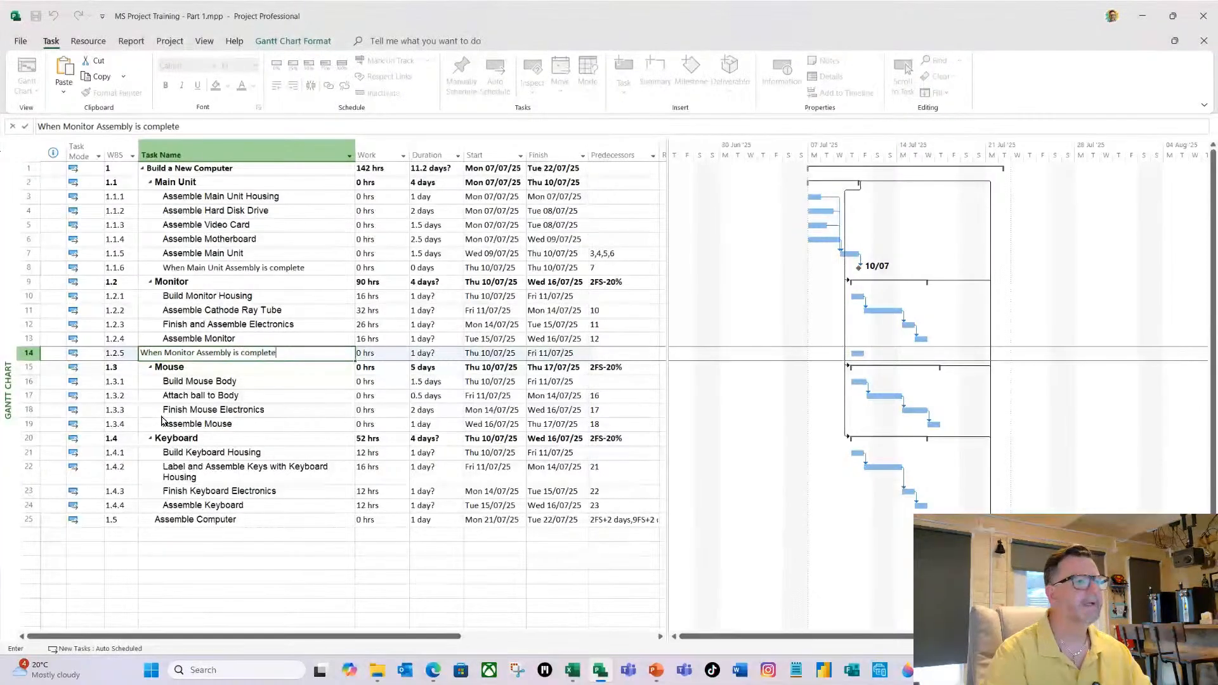
pyautogui.press('Tab')
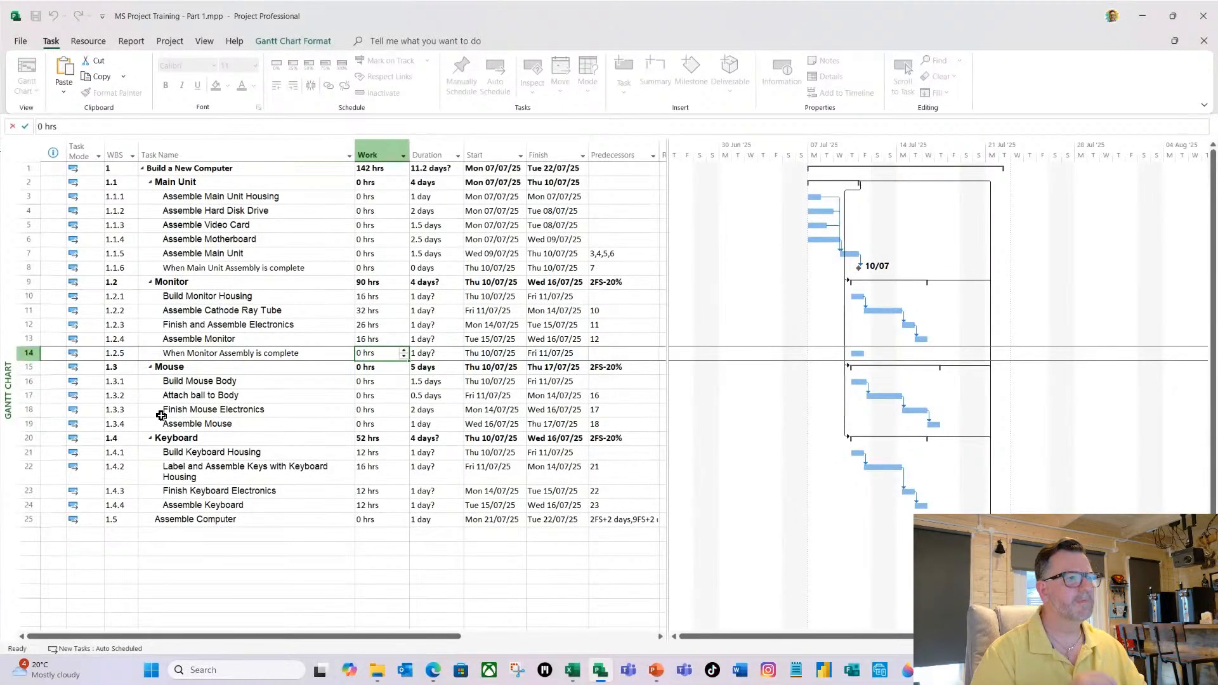
# Make the "When Monitor Assembly is complete" task a milestone with a duration of 0d and set its predecessor to 13.
pyautogui.press('Tab')
pyautogui.write('0d')
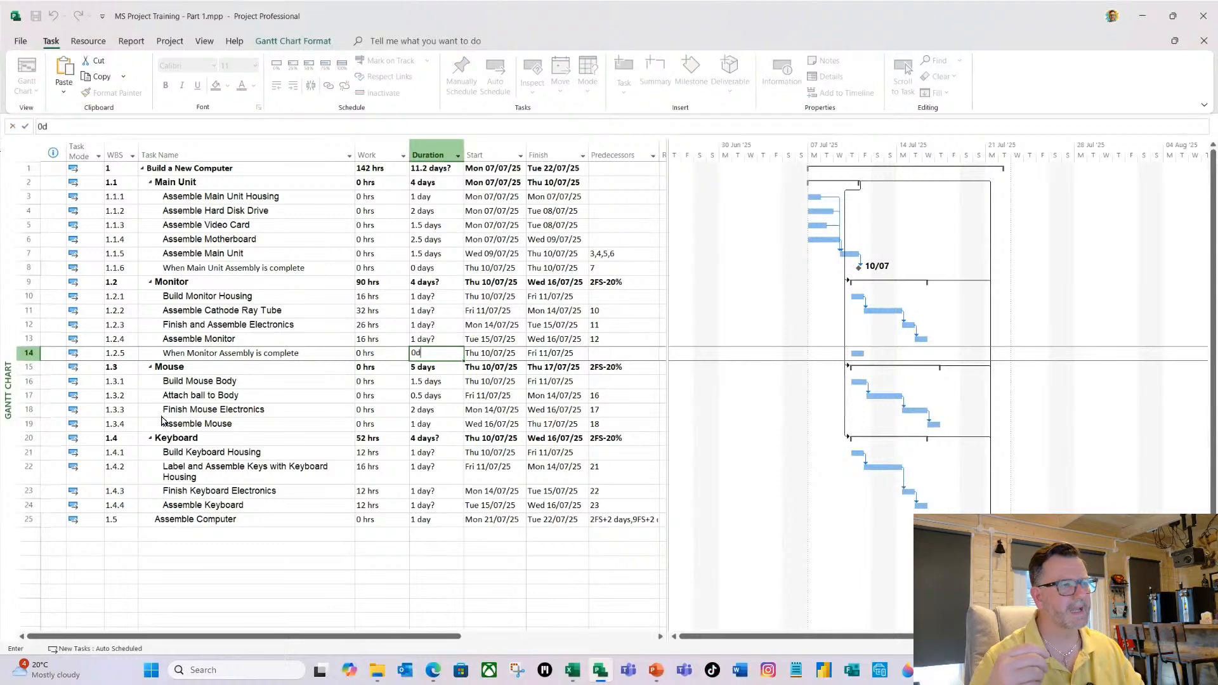
pyautogui.press('Tab')
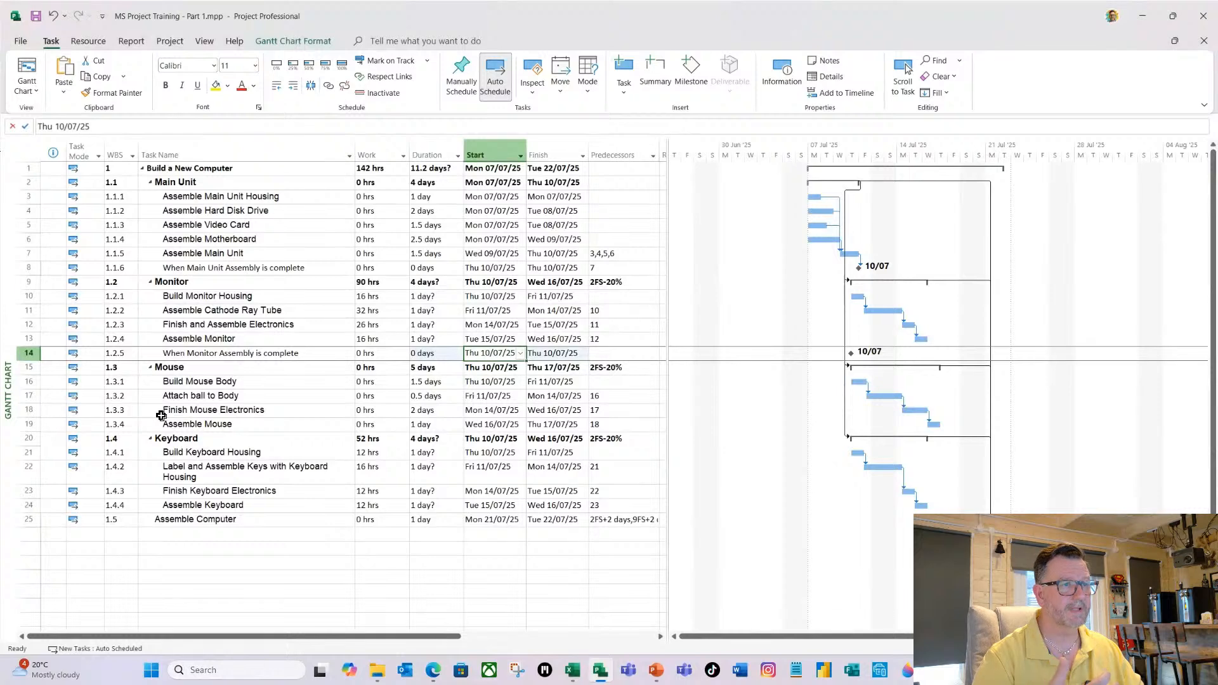
pyautogui.press('Tab')
pyautogui.press('Tab')
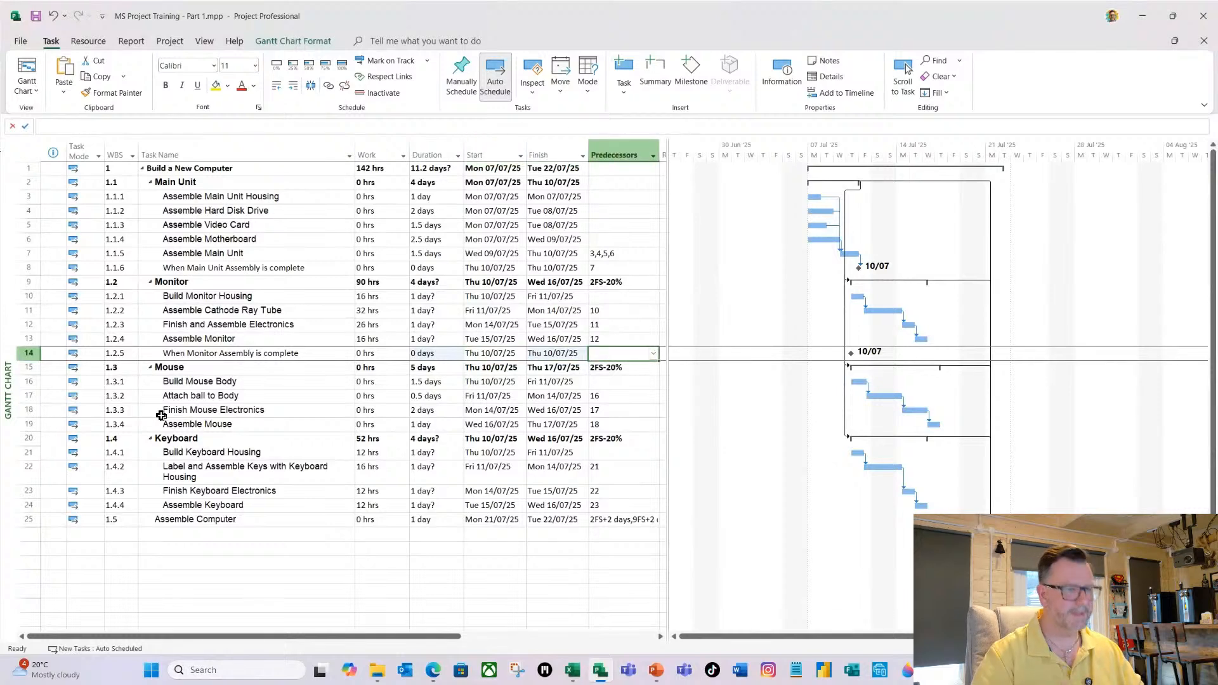
pyautogui.write('13')
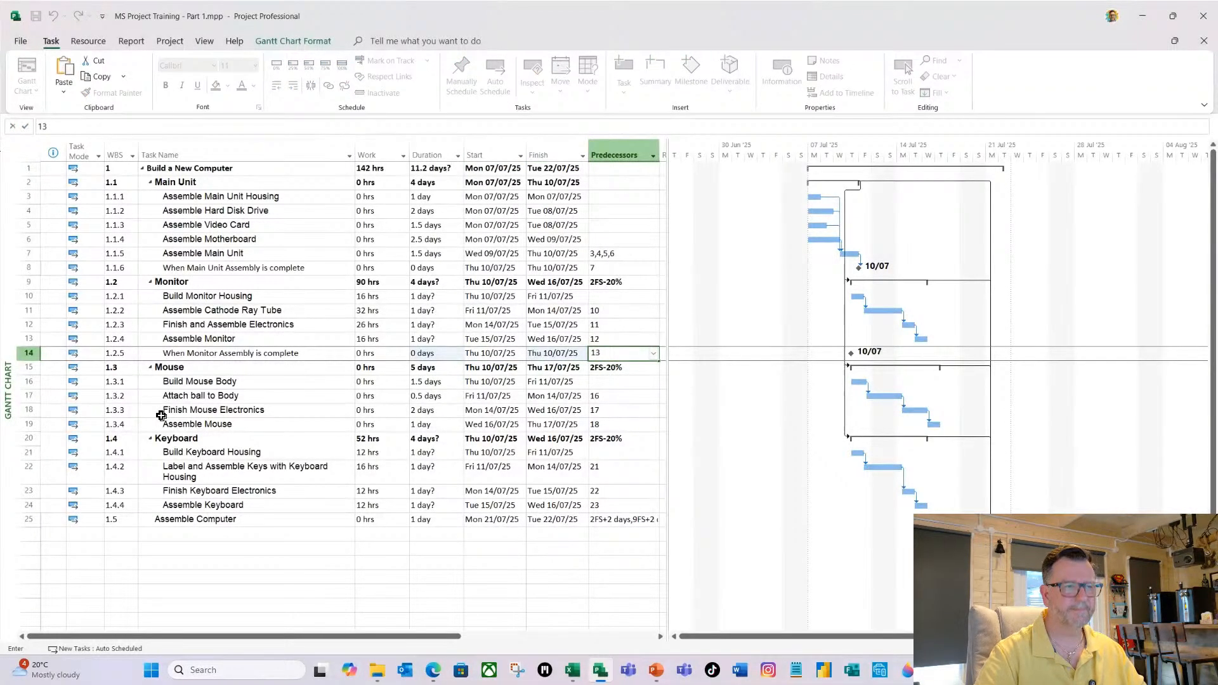
pyautogui.press('Return')
# Insert a new task named "When Mouse Assembly is complete" directly above the Keyboard summary task.
pyautogui.click(188, 450)
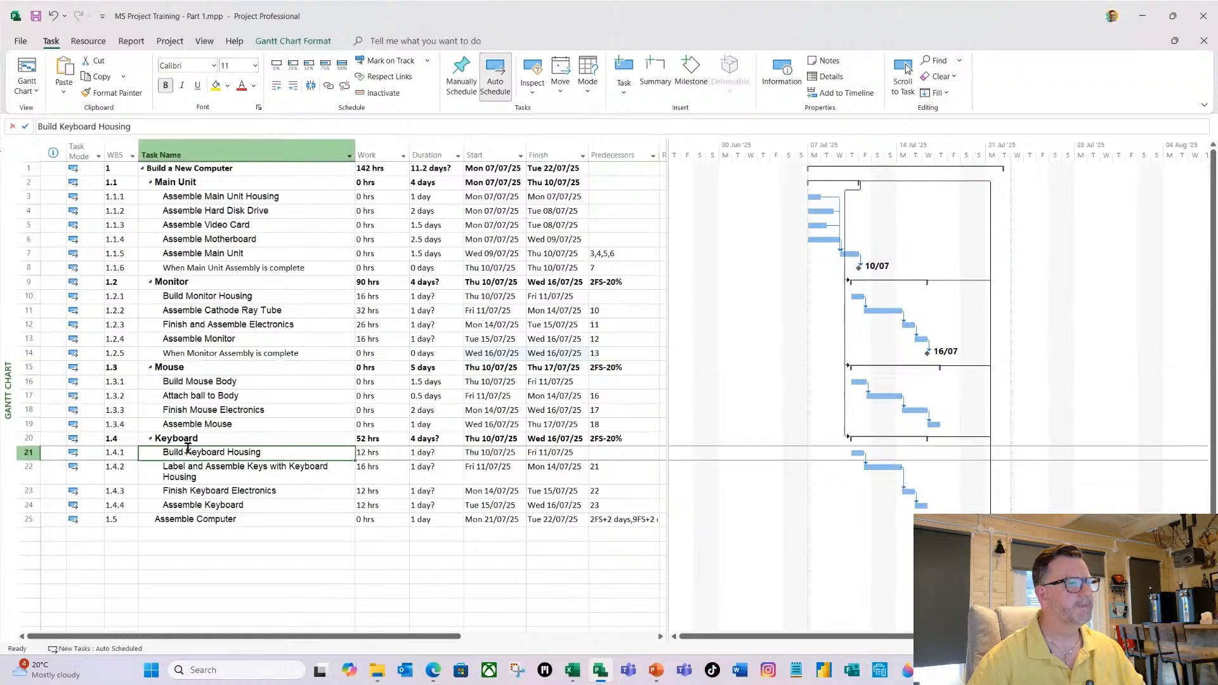
pyautogui.click(195, 437)
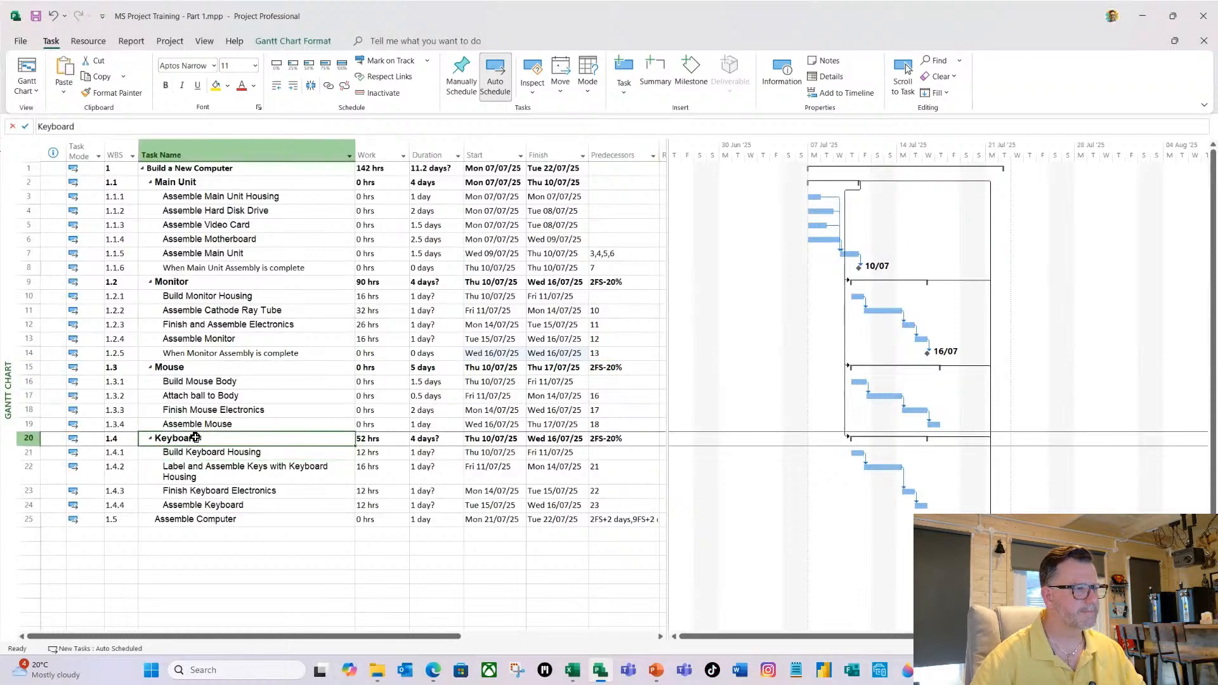
pyautogui.hotkey('ctrl', 'b')
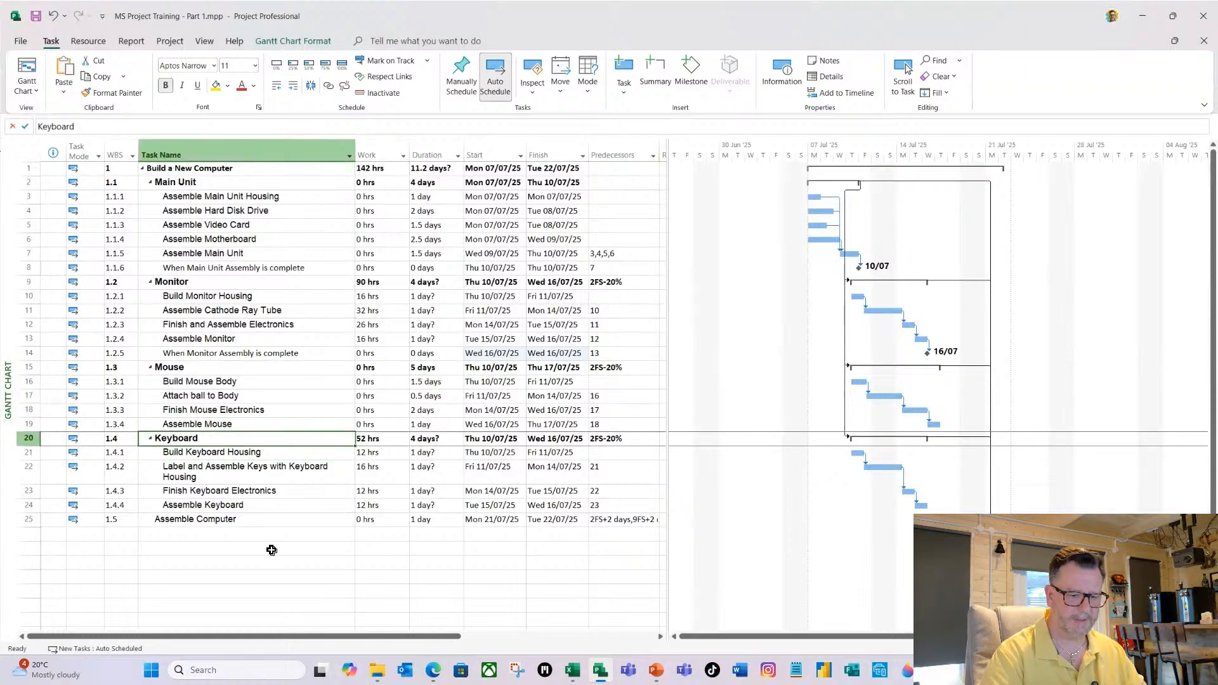
pyautogui.press('Insert')
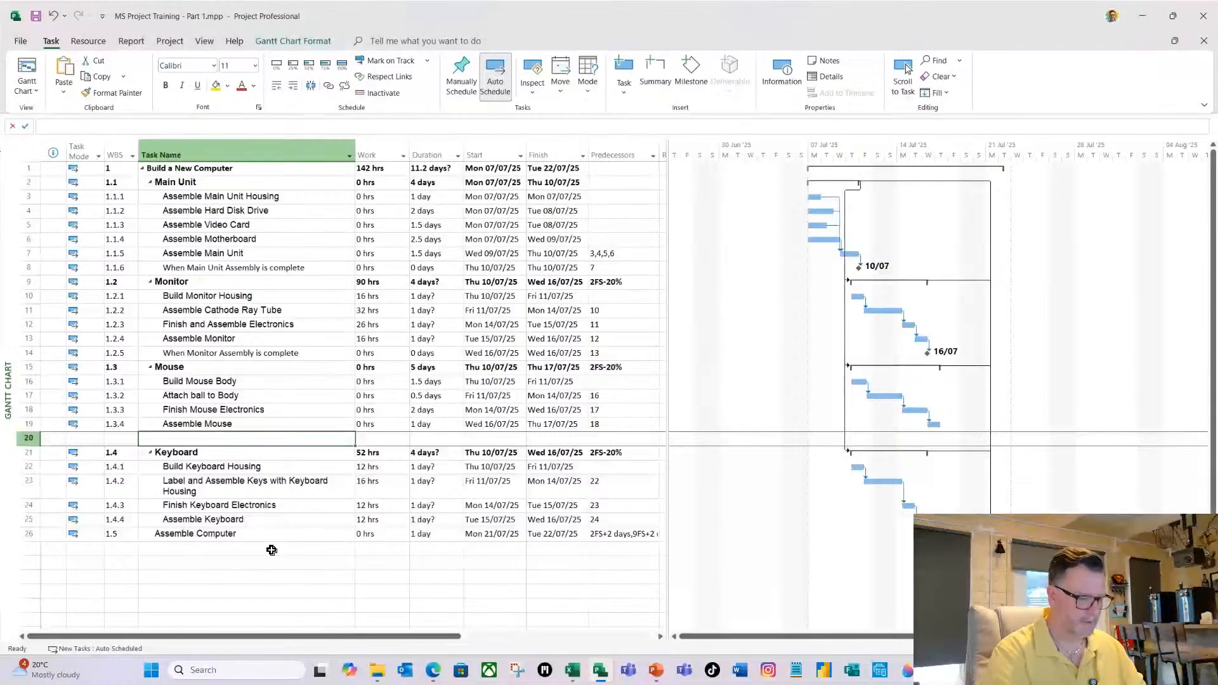
pyautogui.write('When Mo')
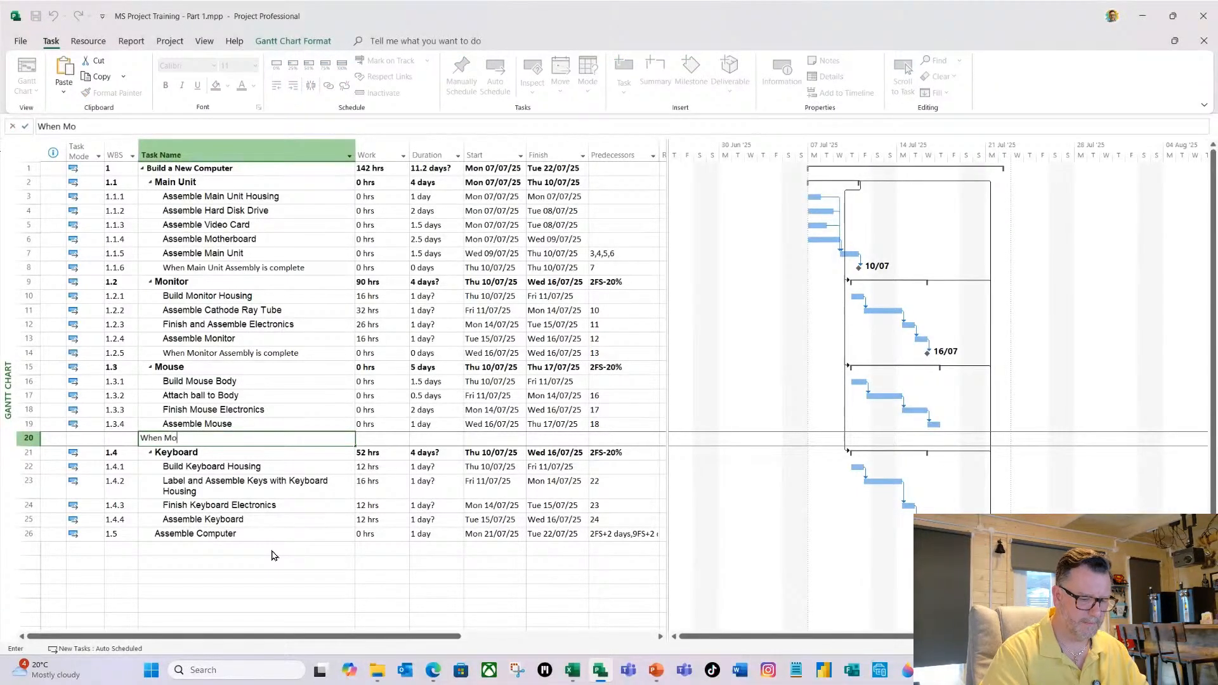
pyautogui.write('use Assem')
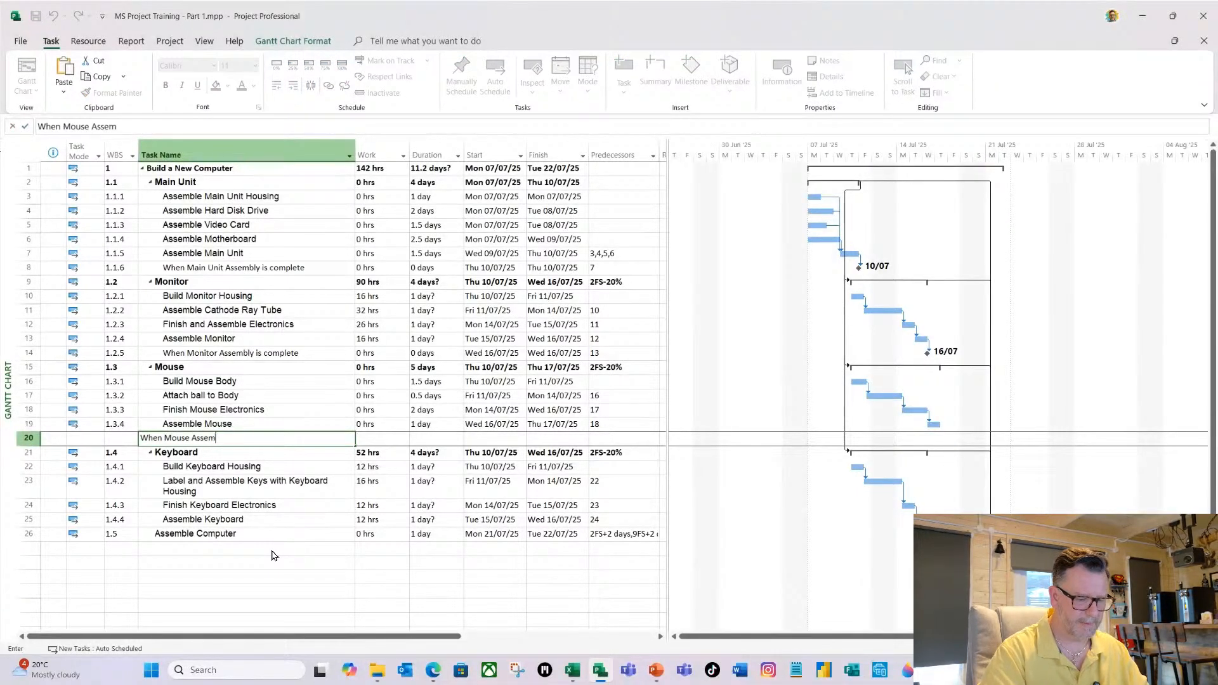
pyautogui.write('bly')
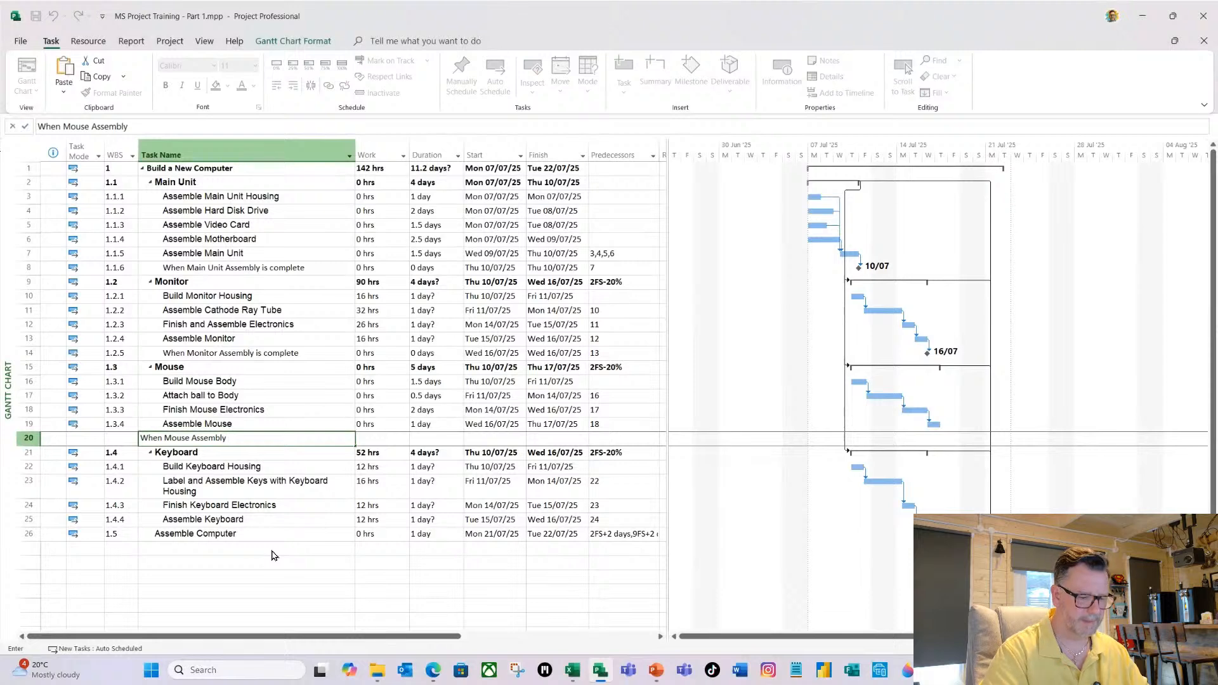
pyautogui.write(' is co')
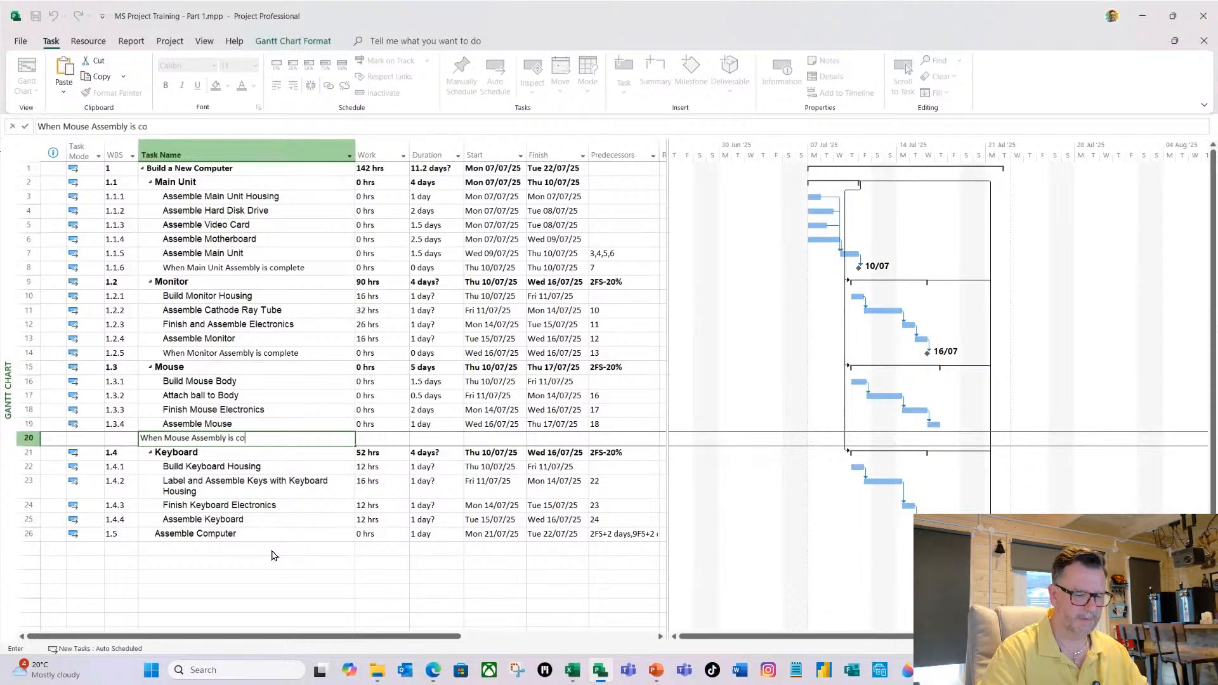
pyautogui.write('mplete')
pyautogui.press('Tab')
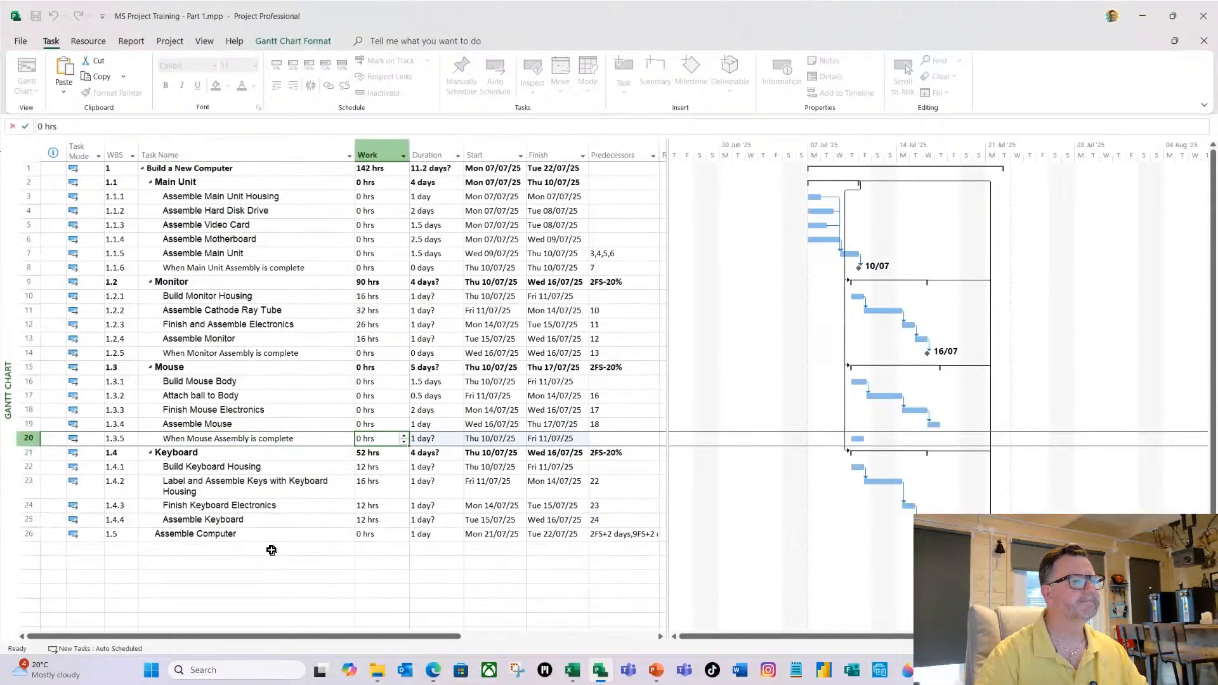
# Make the "When Mouse Assembly is complete" task a milestone with a duration of 0 and set its predecessor to 19.
pyautogui.press('Tab')
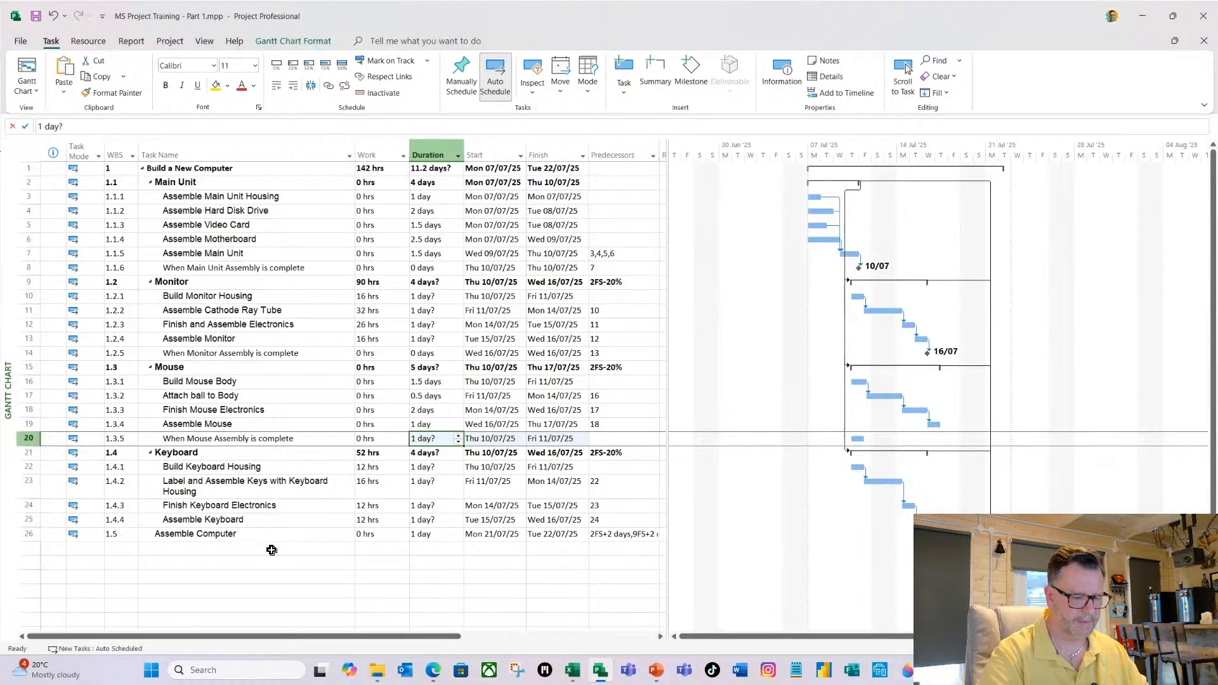
pyautogui.write('0d')
pyautogui.press('Tab')
pyautogui.press('Tab')
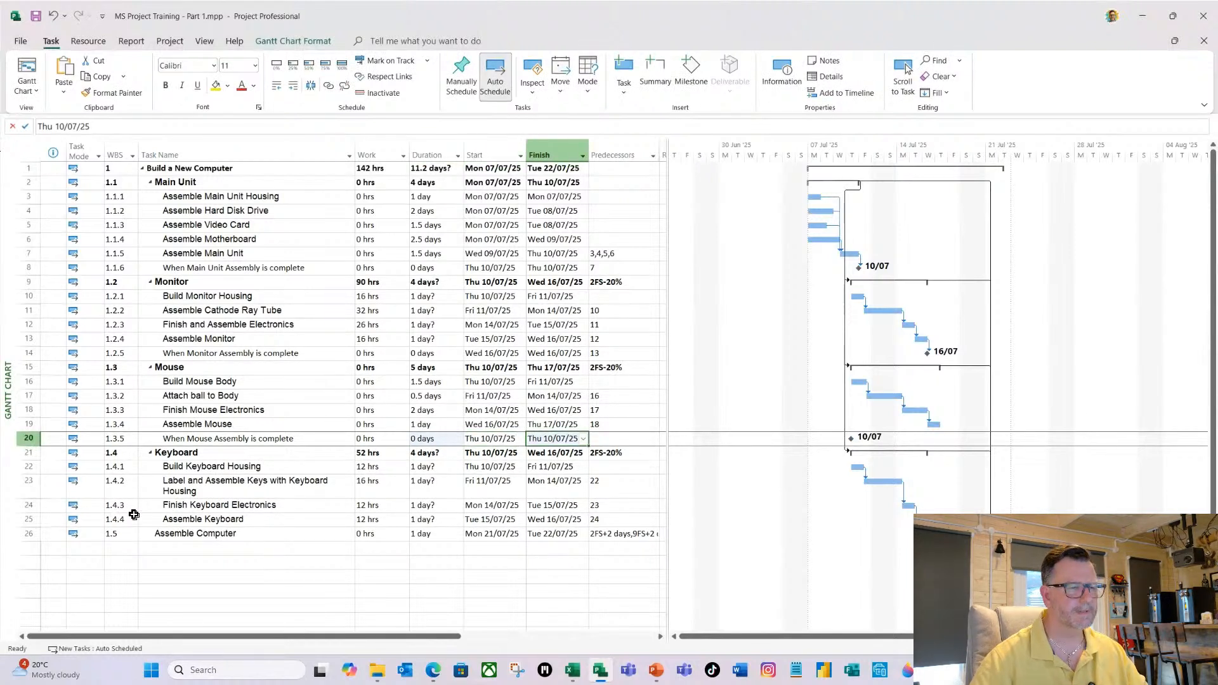
pyautogui.press('Tab')
pyautogui.write('19')
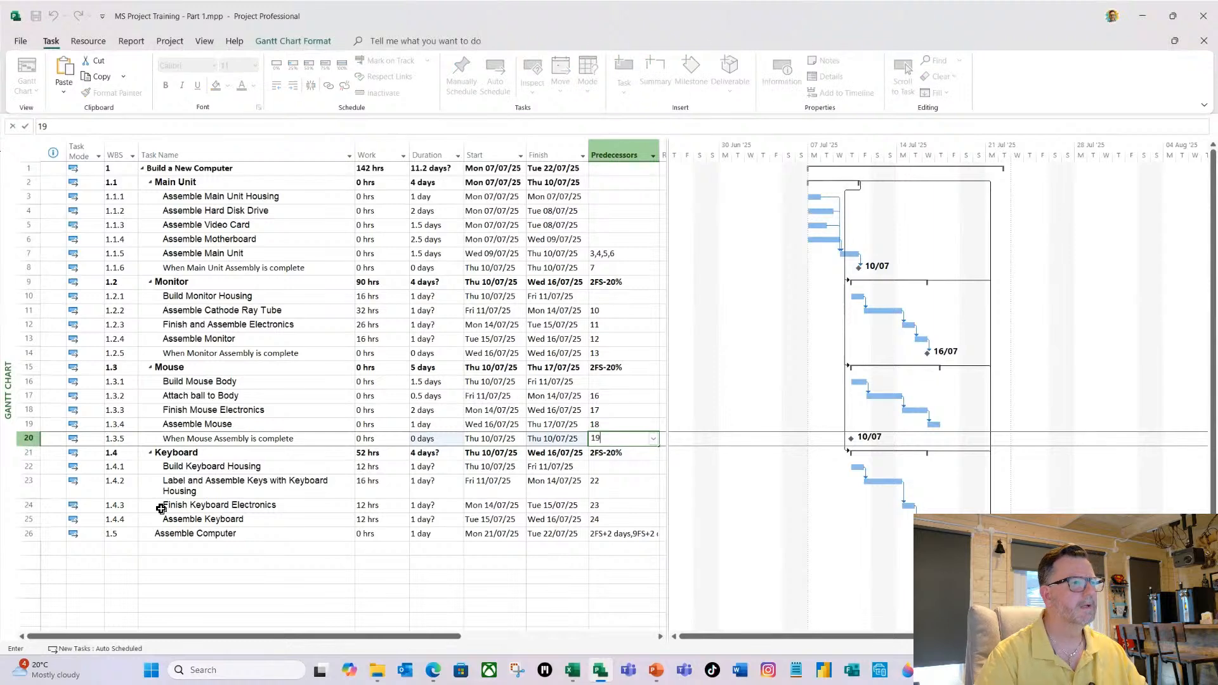
pyautogui.press('Return')
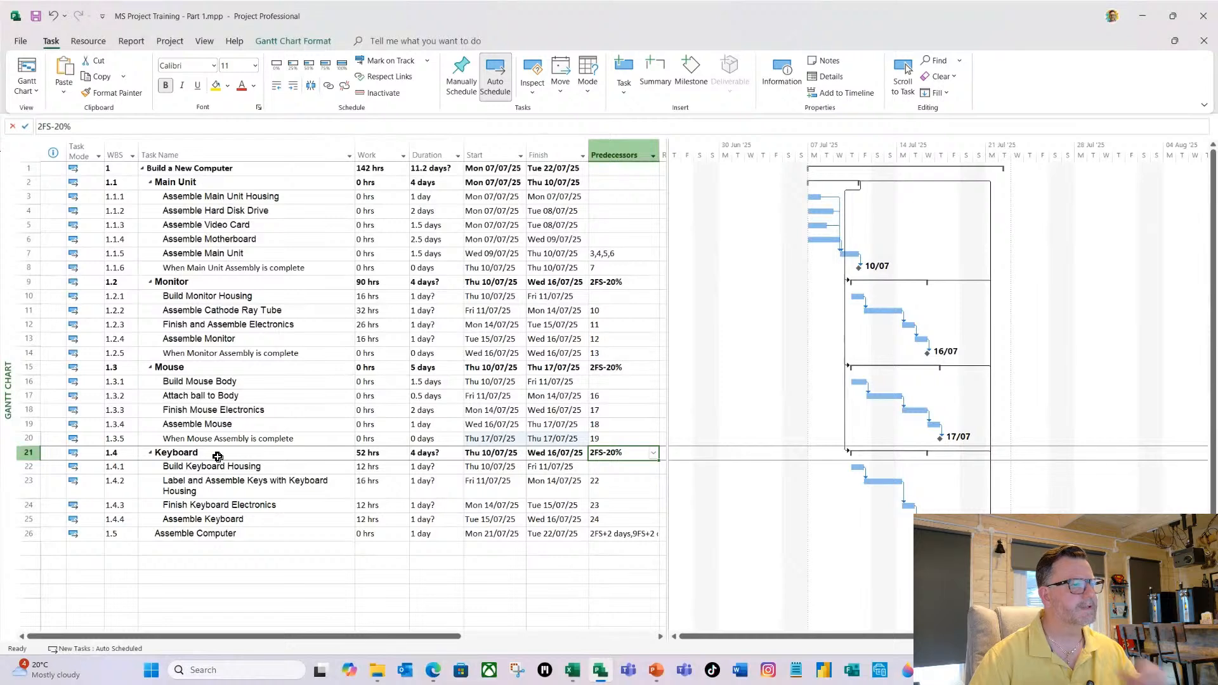
# Insert a new task named "When Keyboard Assembly is complete" directly above the Assemble Computer task.
pyautogui.click(213, 533)
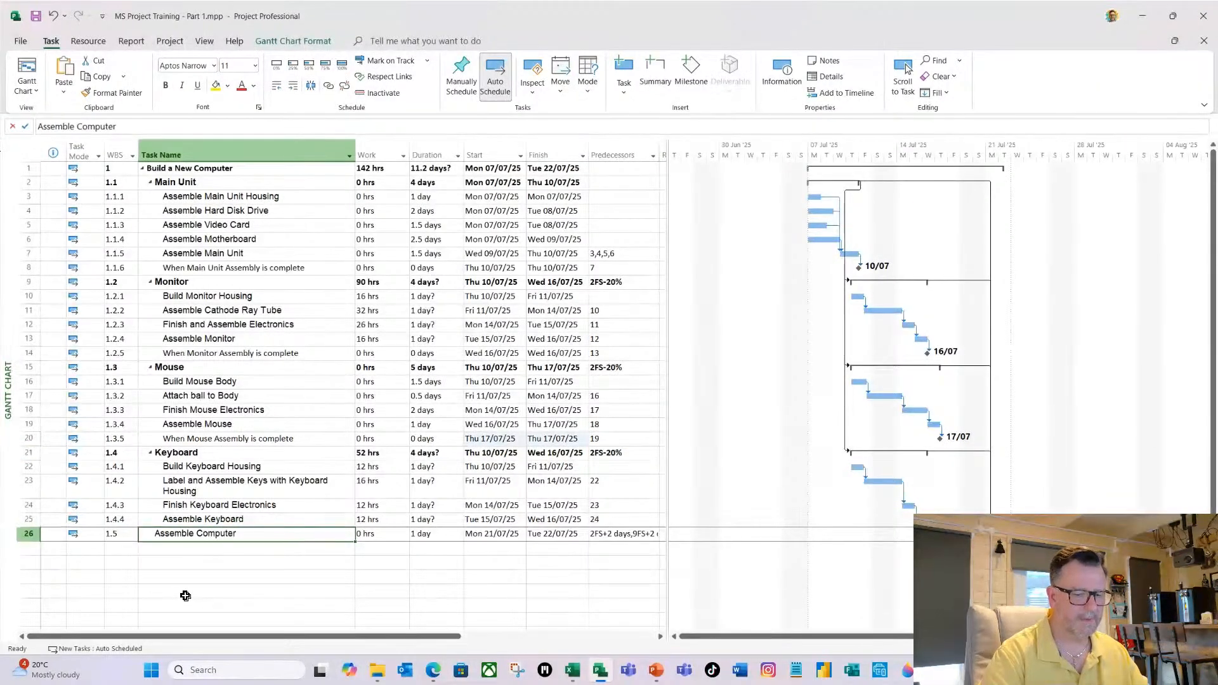
pyautogui.press('Insert')
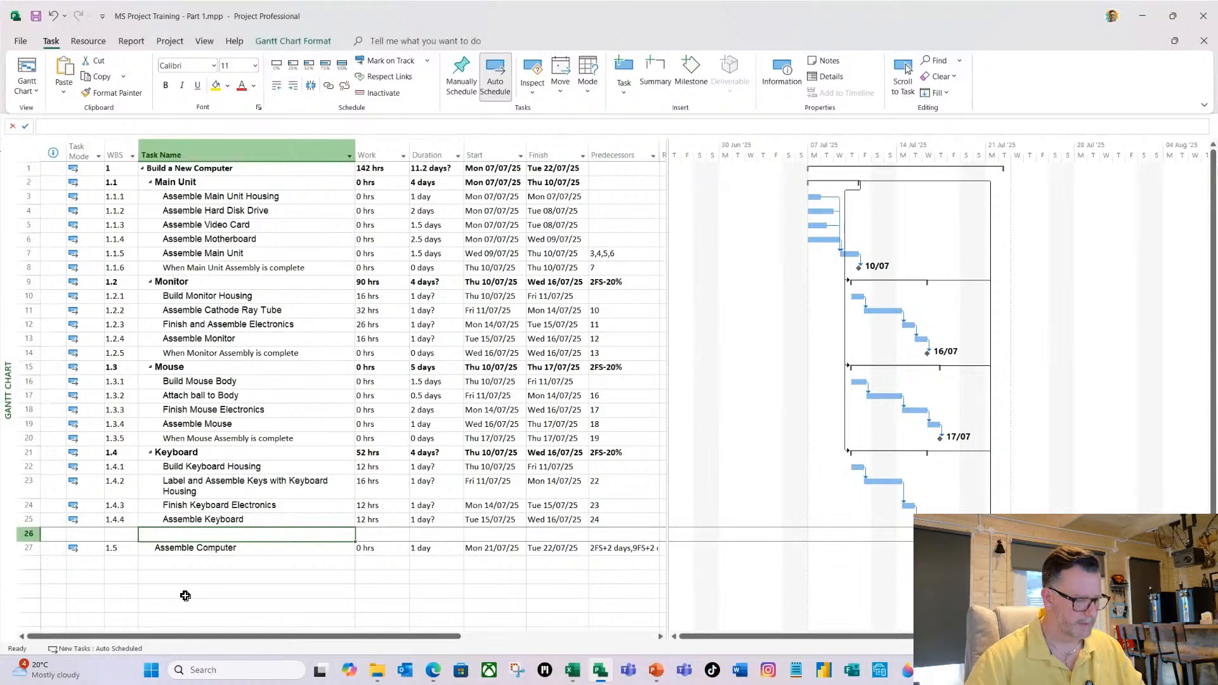
pyautogui.write('When')
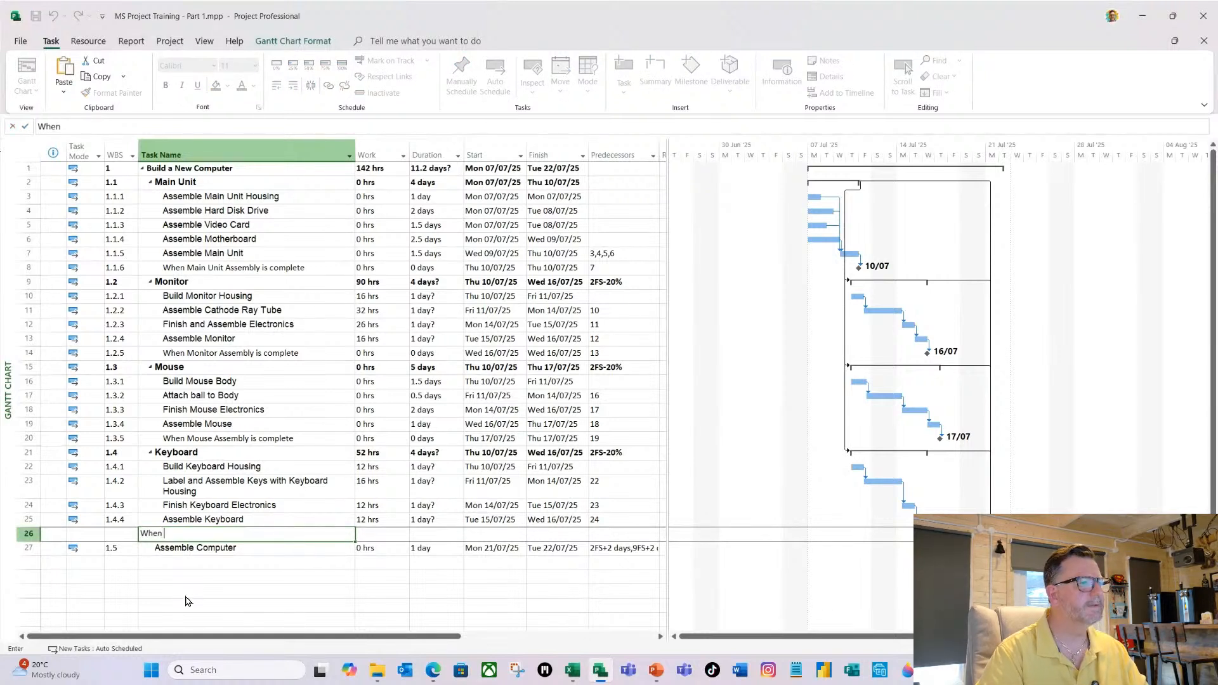
pyautogui.write(' Key')
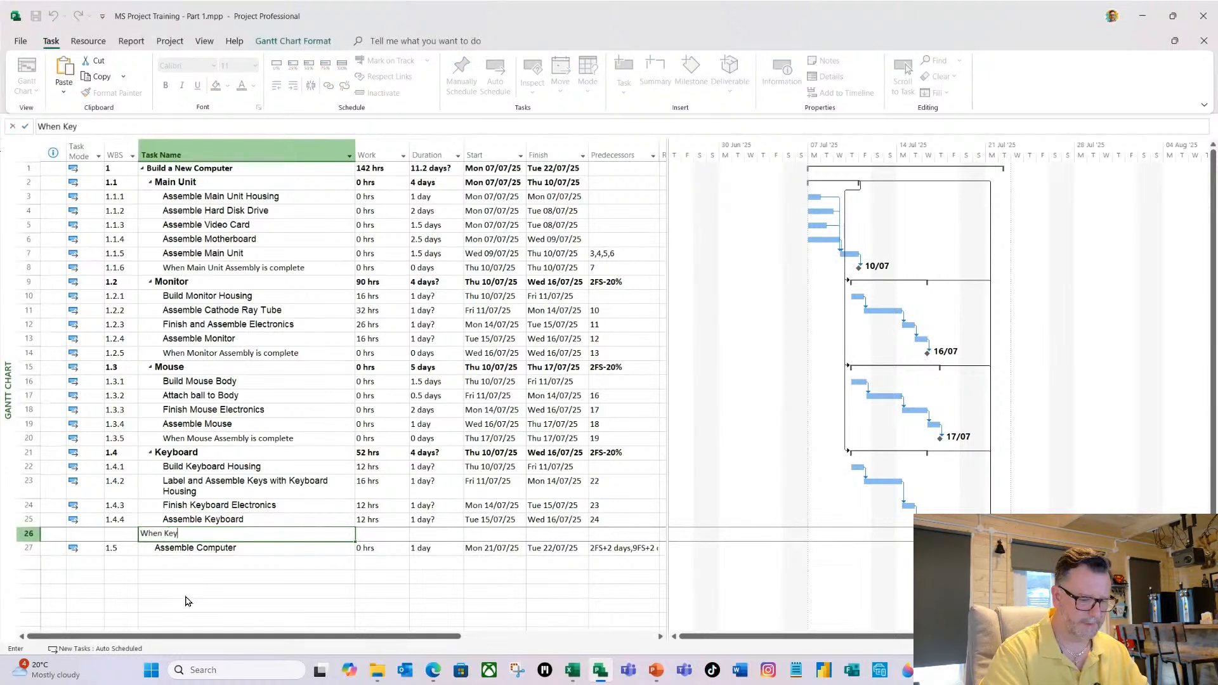
pyautogui.write('board')
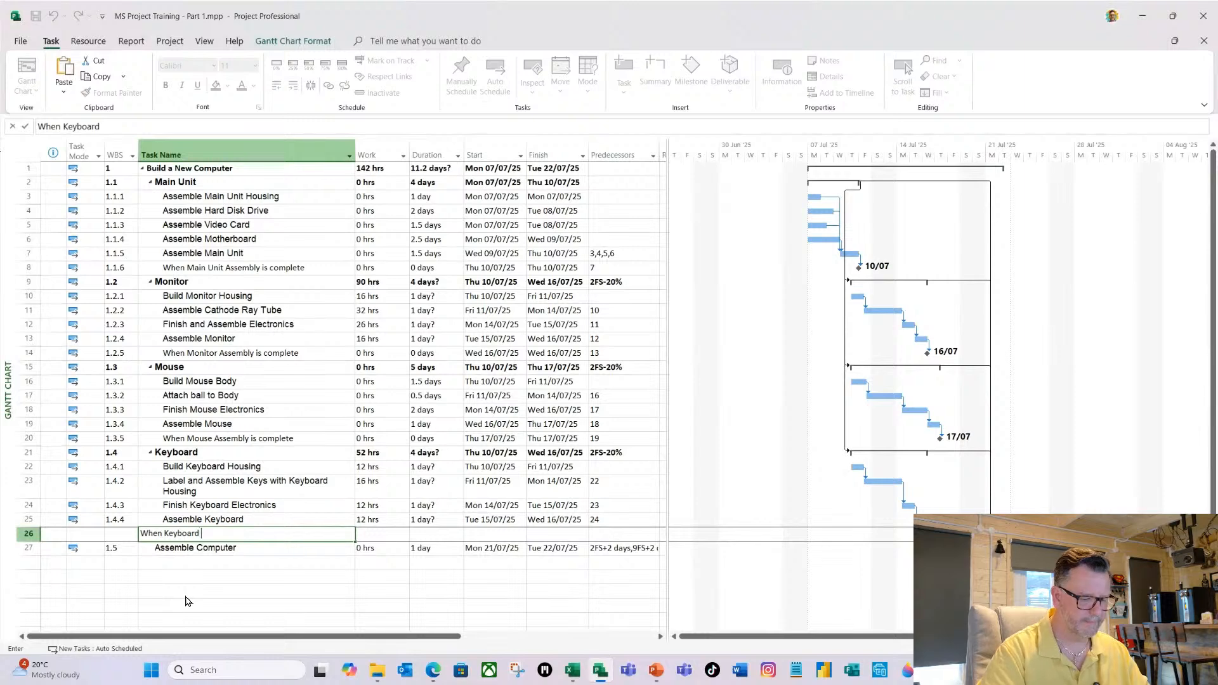
pyautogui.write(' Assembly')
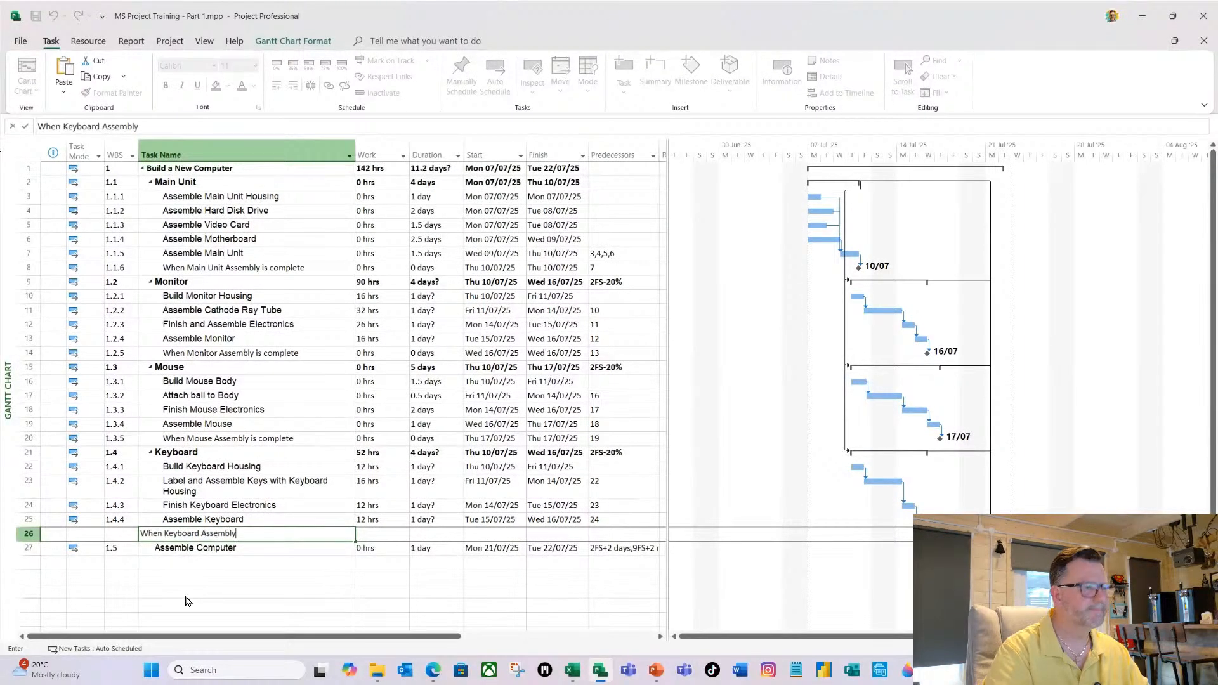
pyautogui.write(' is ')
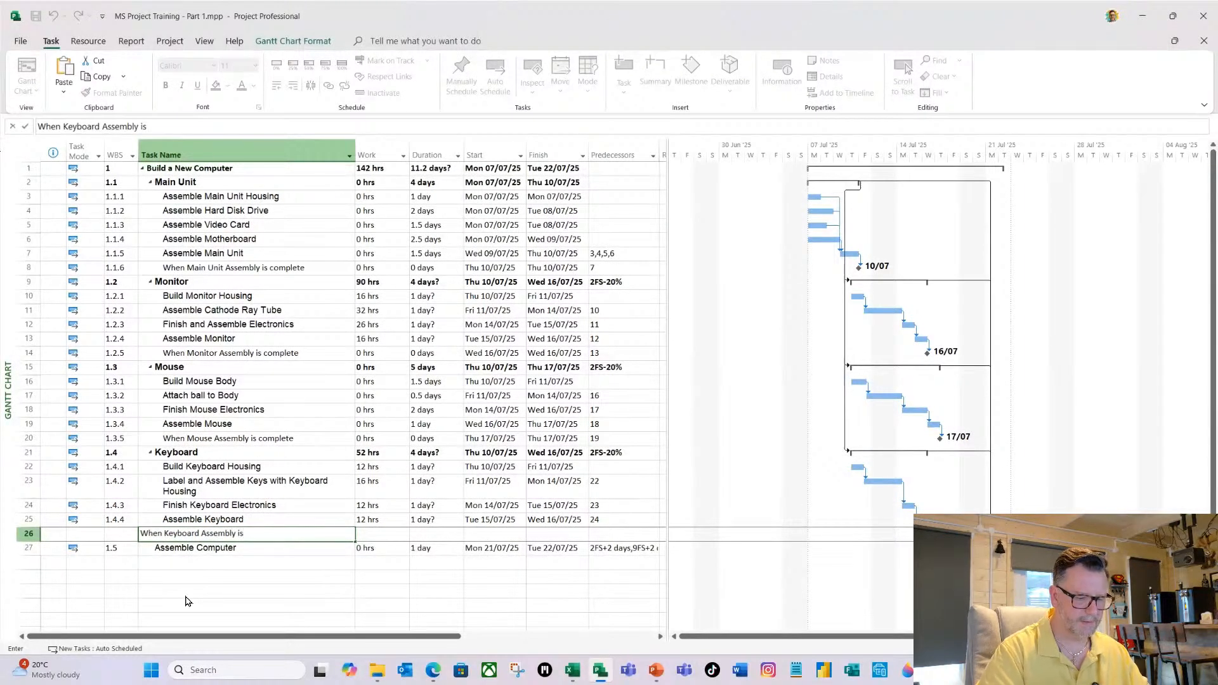
pyautogui.write('complete')
pyautogui.press('Tab')
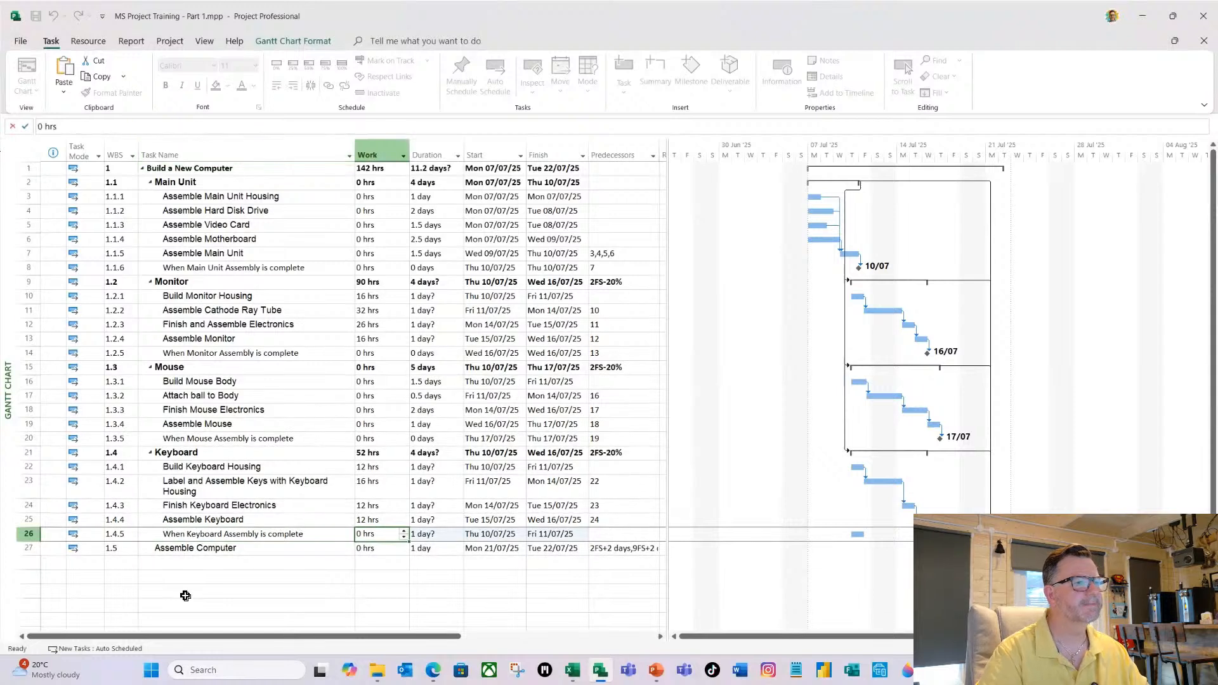
# Make the "When Keyboard Assembly is complete" task a milestone with a duration of 0d and set its predecessor to 25.
pyautogui.press('Tab')
pyautogui.write('0 ')
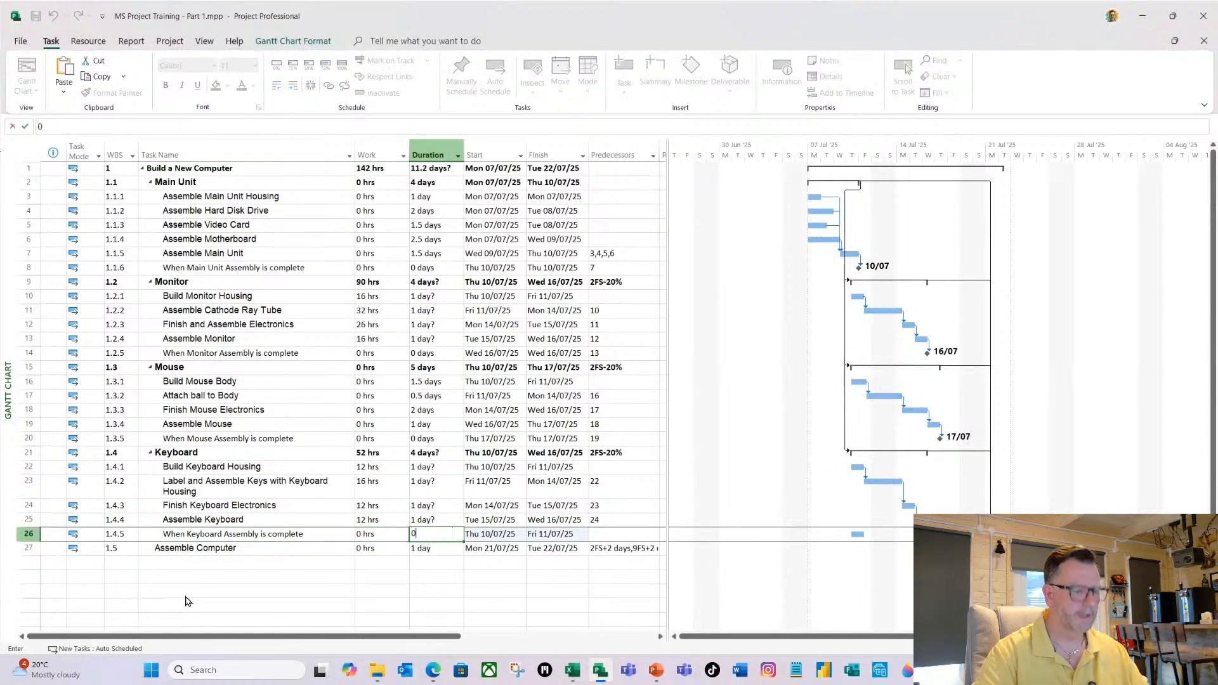
pyautogui.write('d')
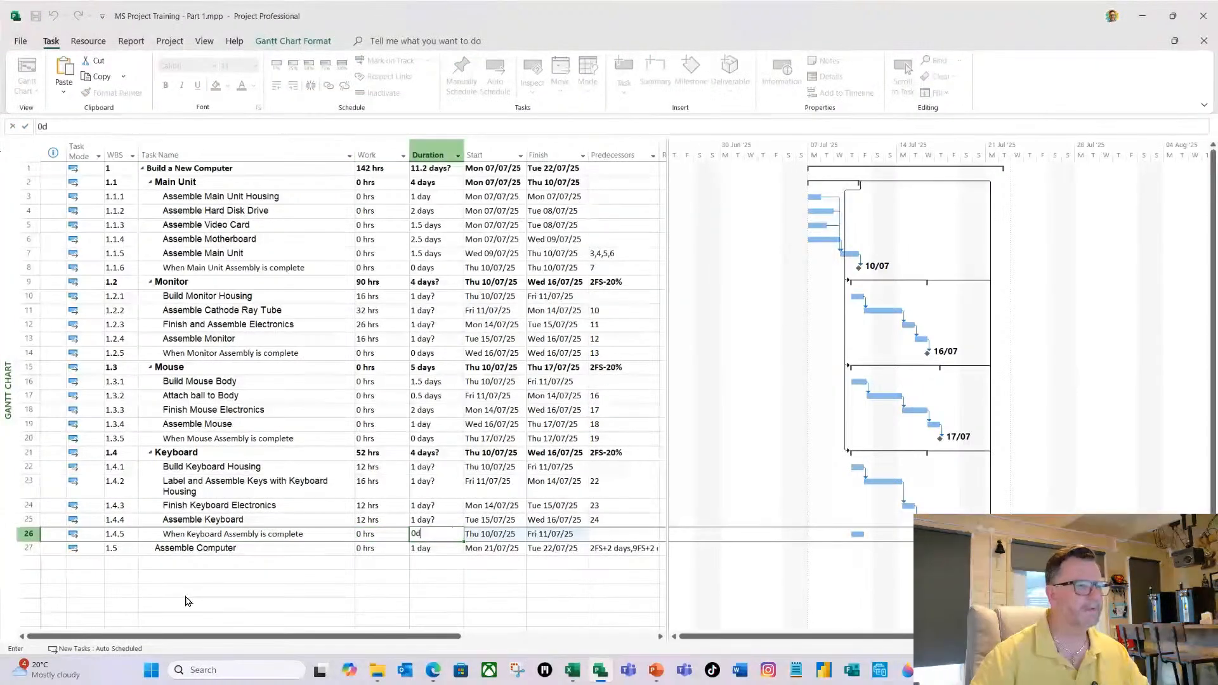
pyautogui.press('Tab')
pyautogui.press('Tab')
pyautogui.press('Tab')
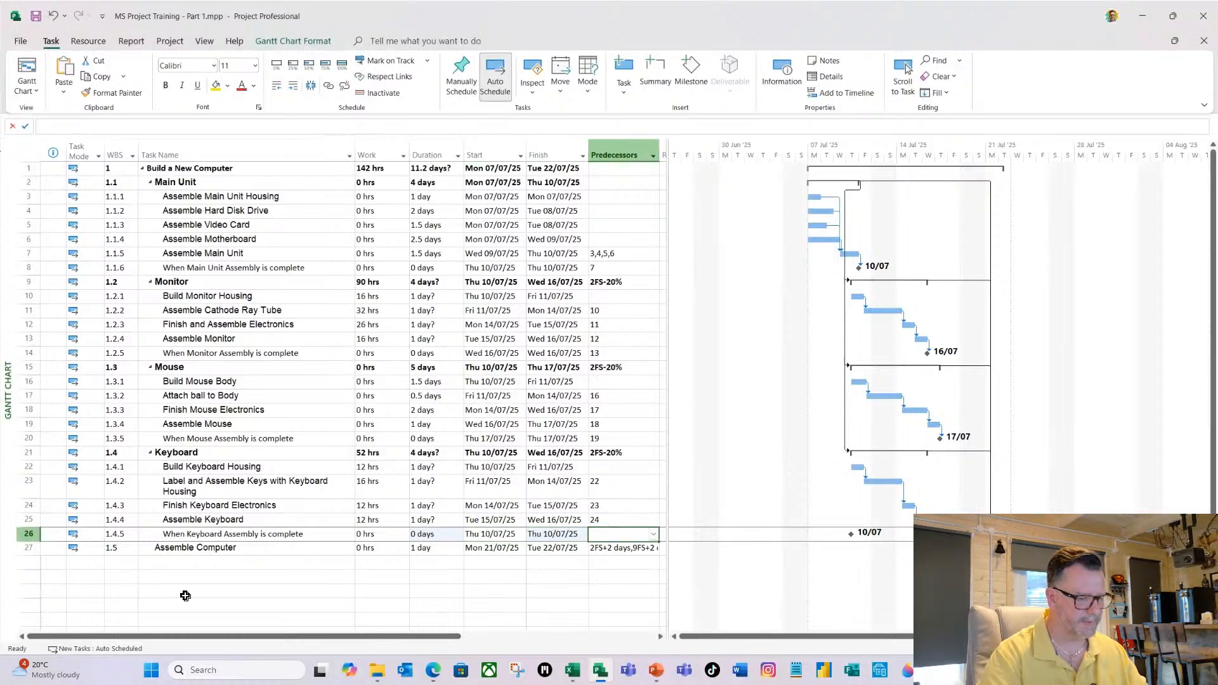
pyautogui.write('25')
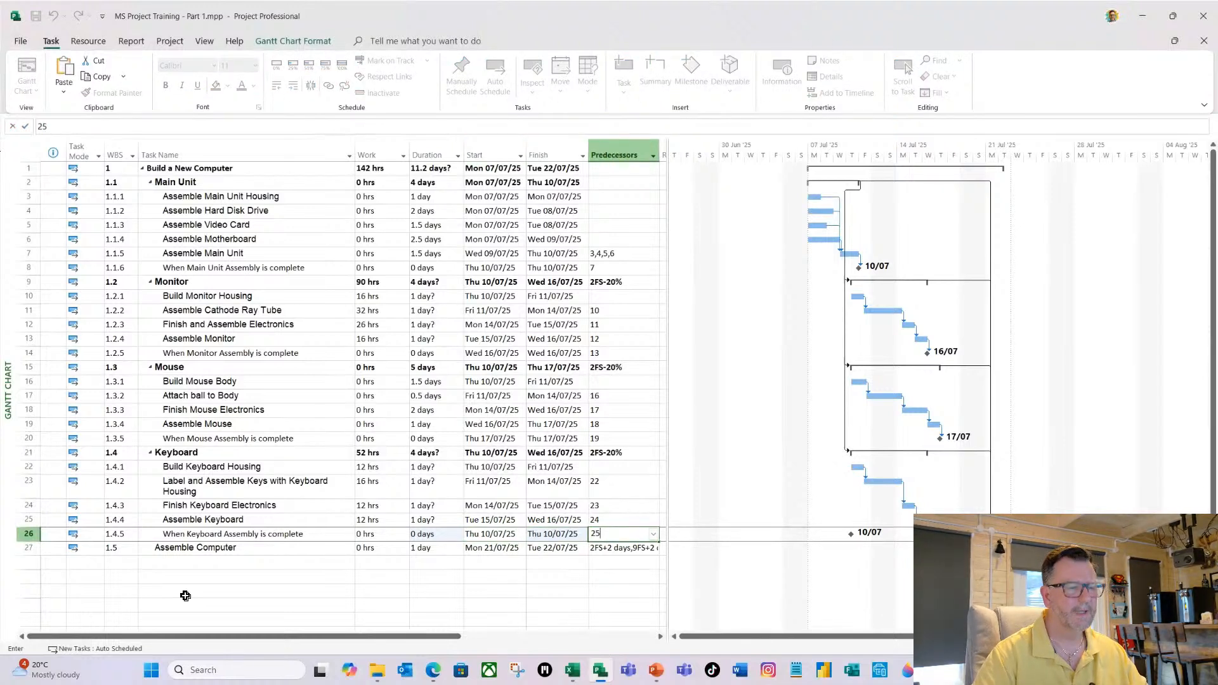
pyautogui.press('Return')
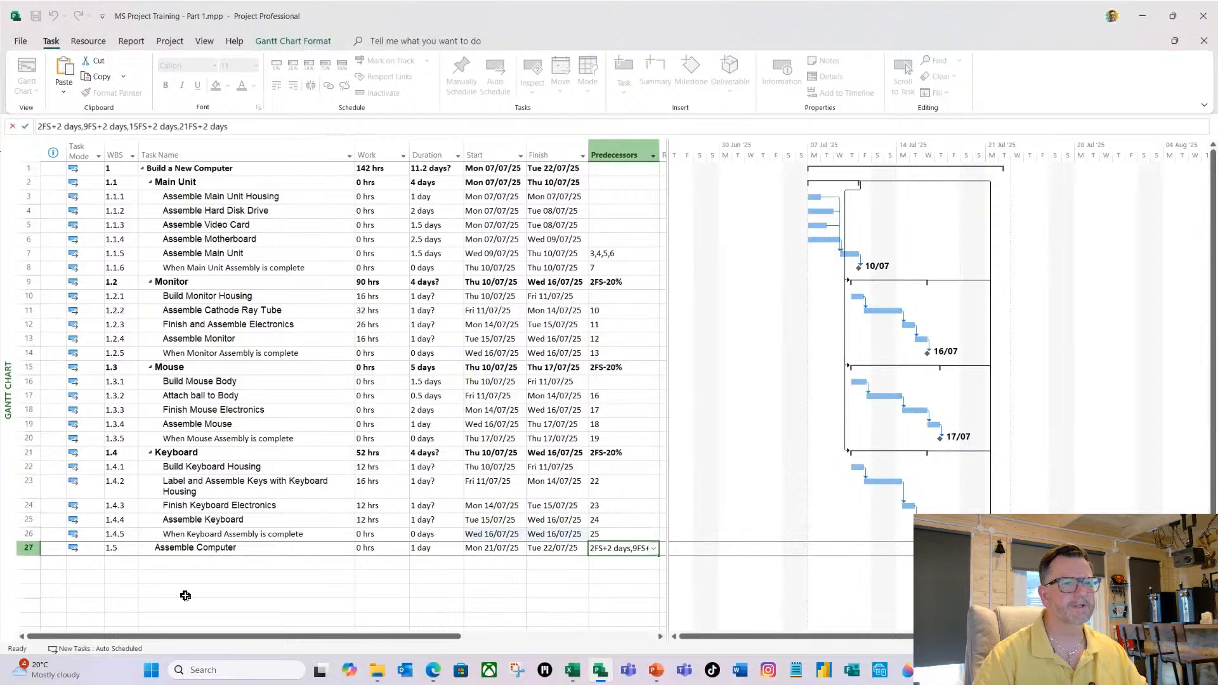
# Add a new task named "When Computer Assembly is complete" directly below the Assemble Computer task.
pyautogui.click(191, 562)
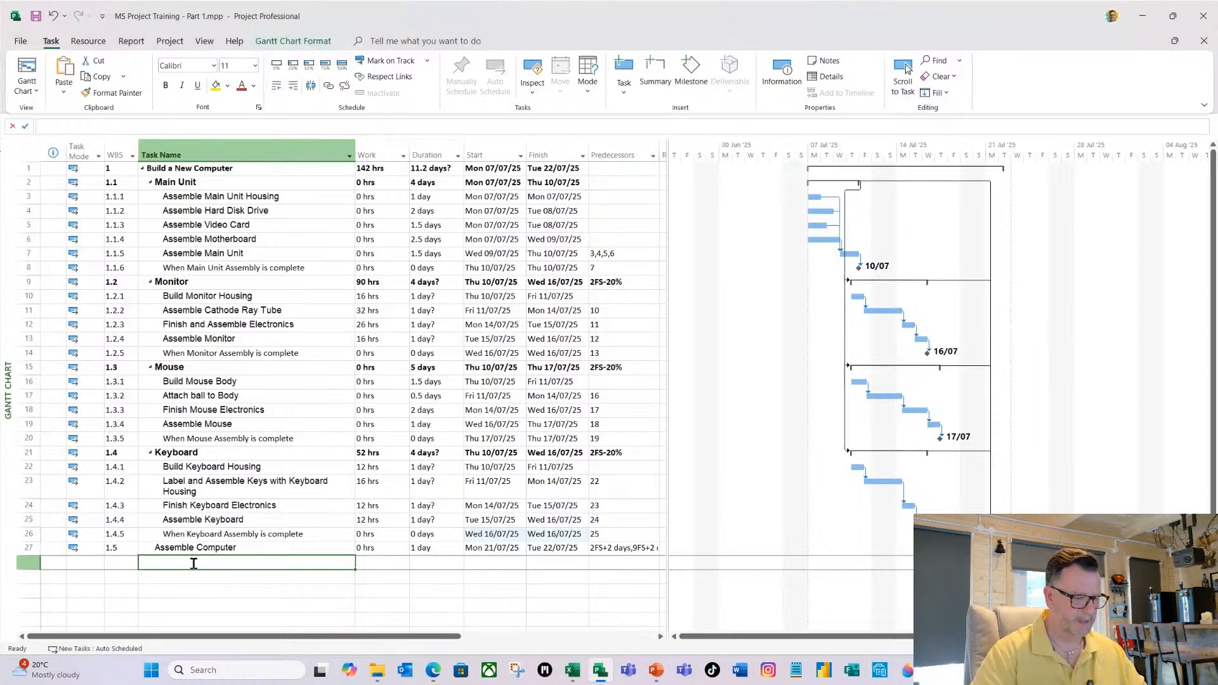
pyautogui.write('W')
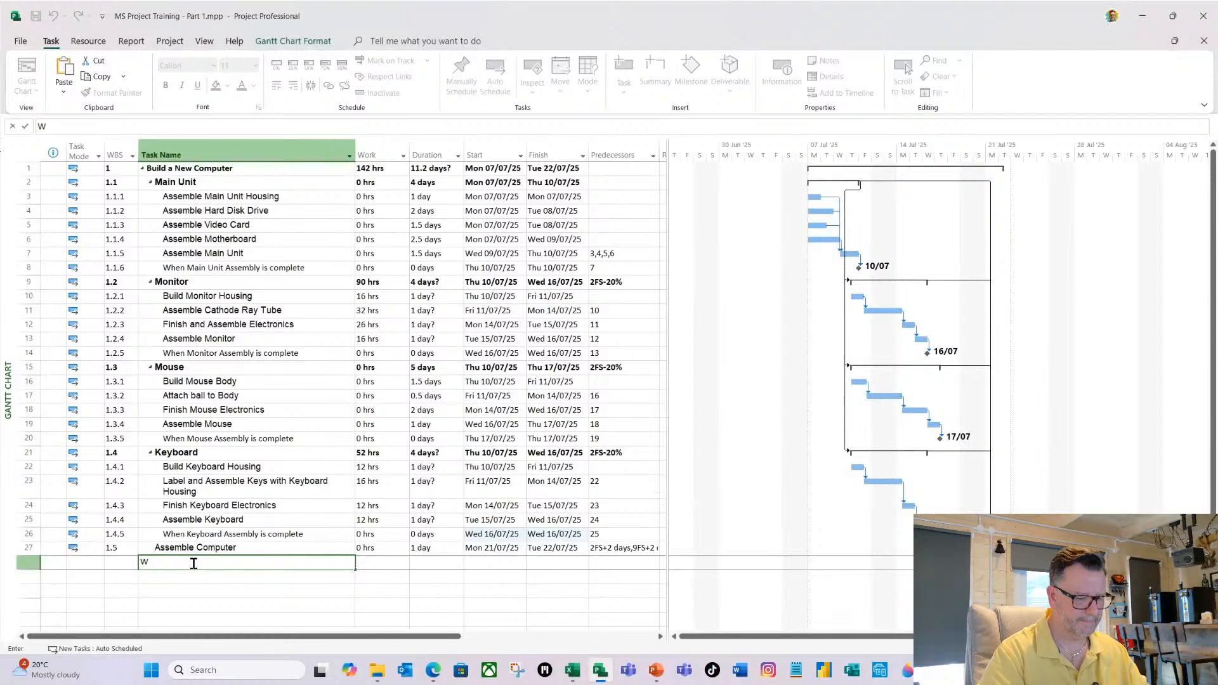
pyautogui.write('hen')
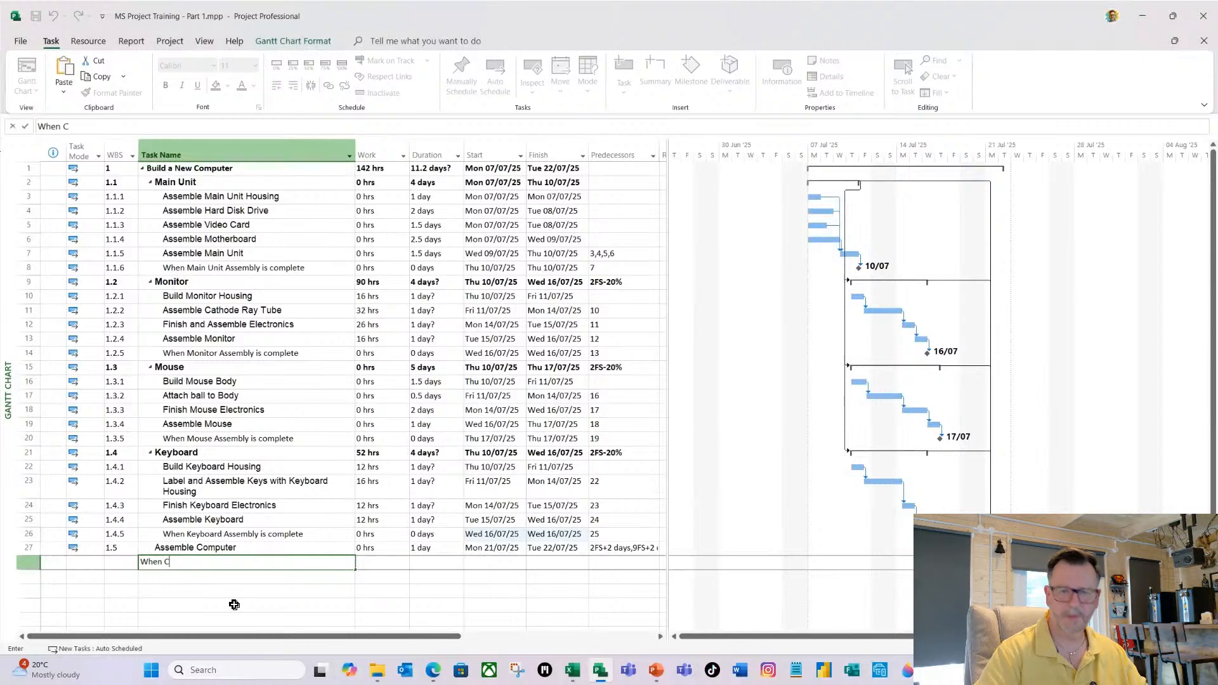
pyautogui.write('Computer Ass')
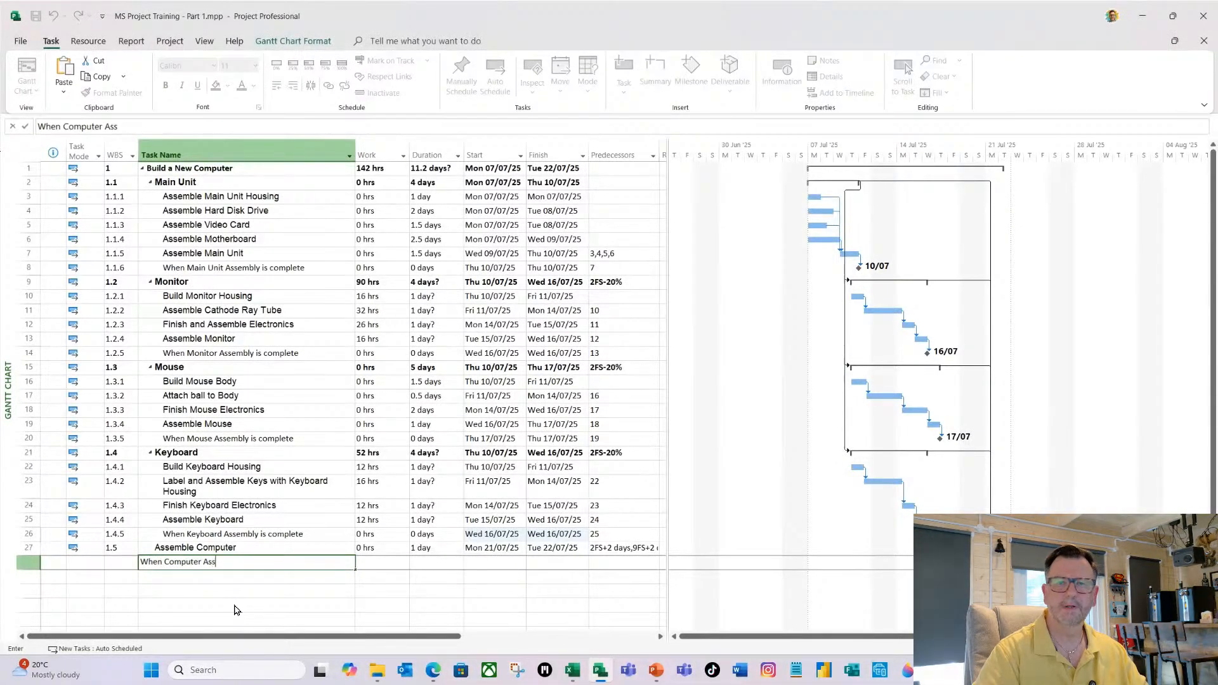
pyautogui.write('ebl')
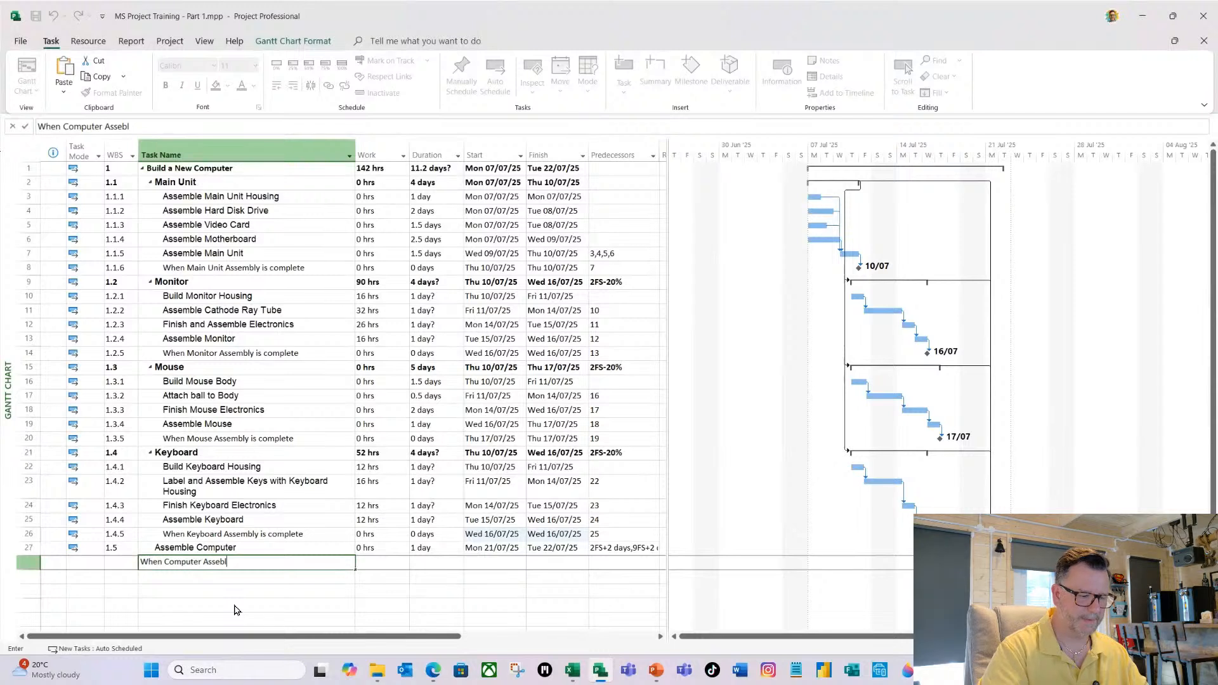
pyautogui.press('BackSpace')
pyautogui.press('BackSpace')
pyautogui.press('BackSpace')
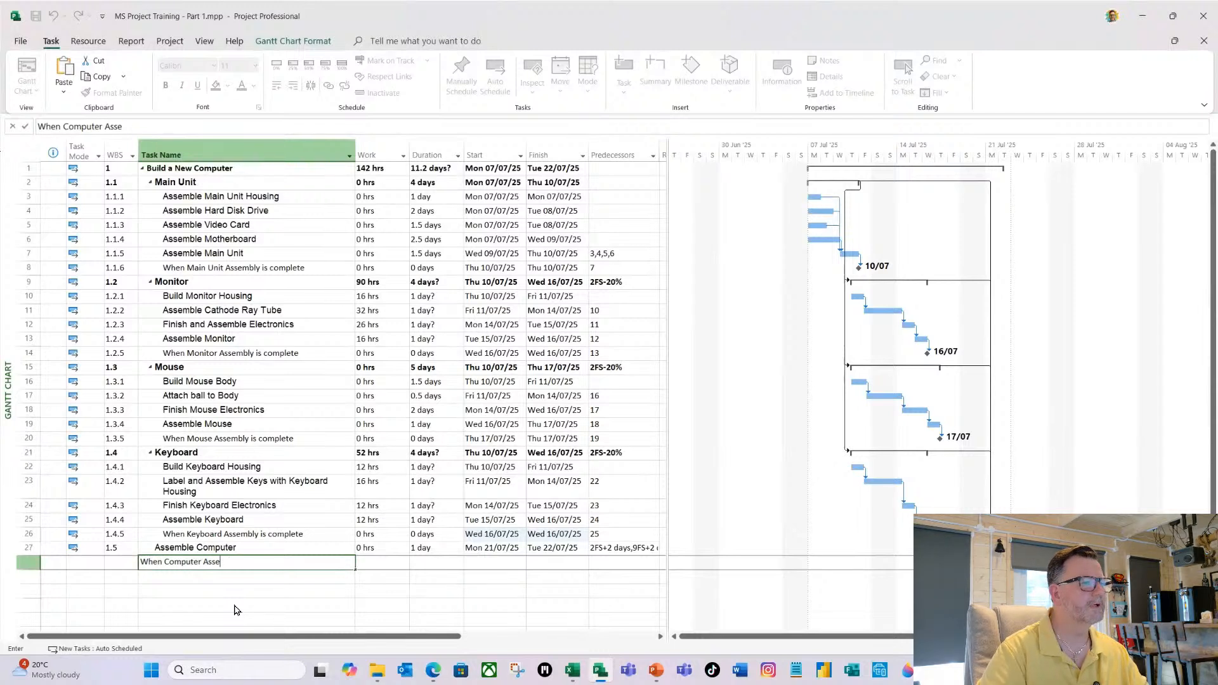
pyautogui.write('mbly')
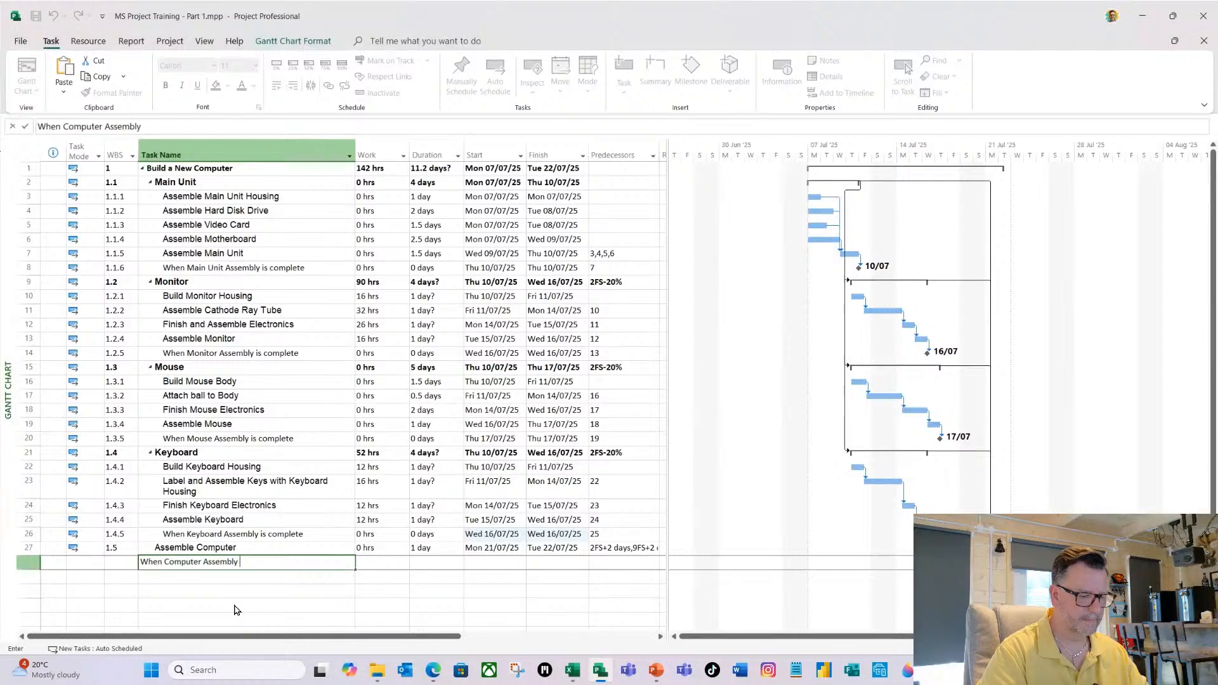
pyautogui.write(' is ')
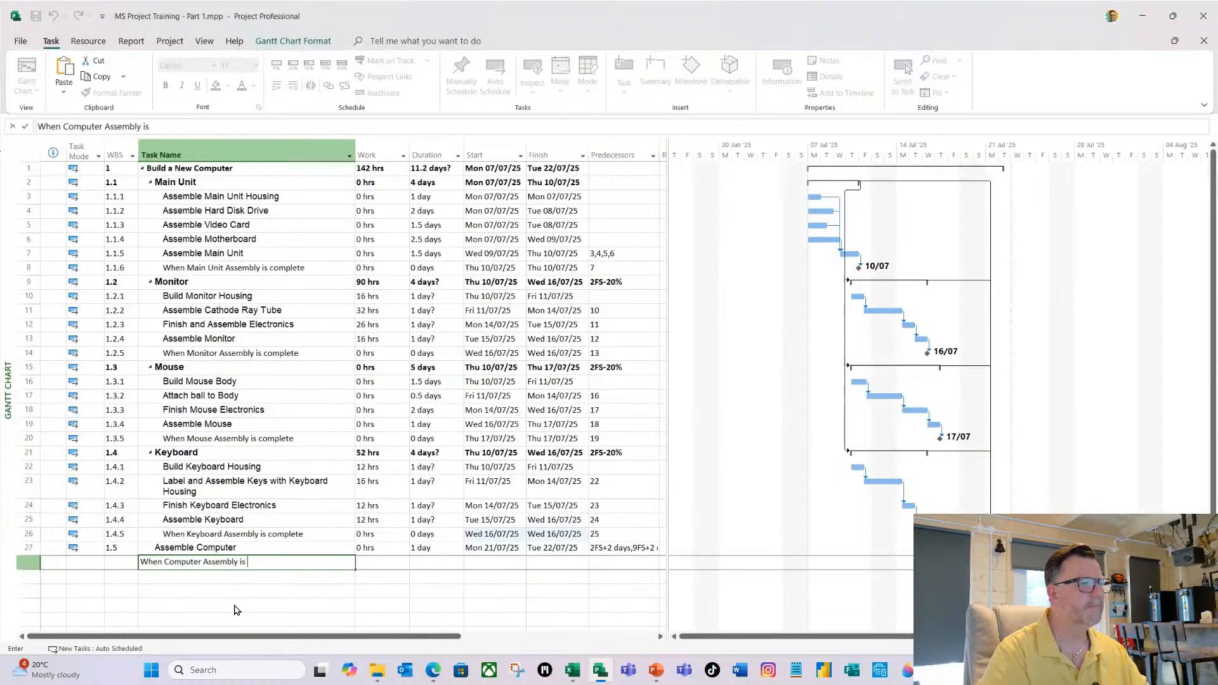
pyautogui.write('complete')
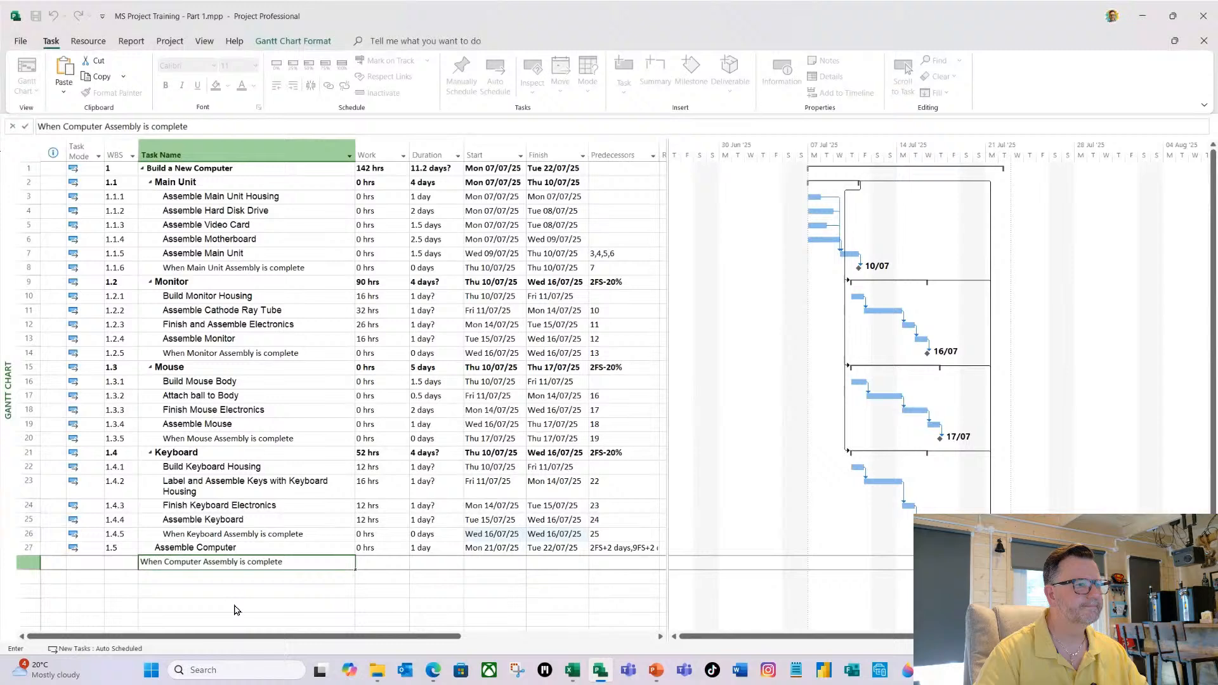
pyautogui.press('Tab')
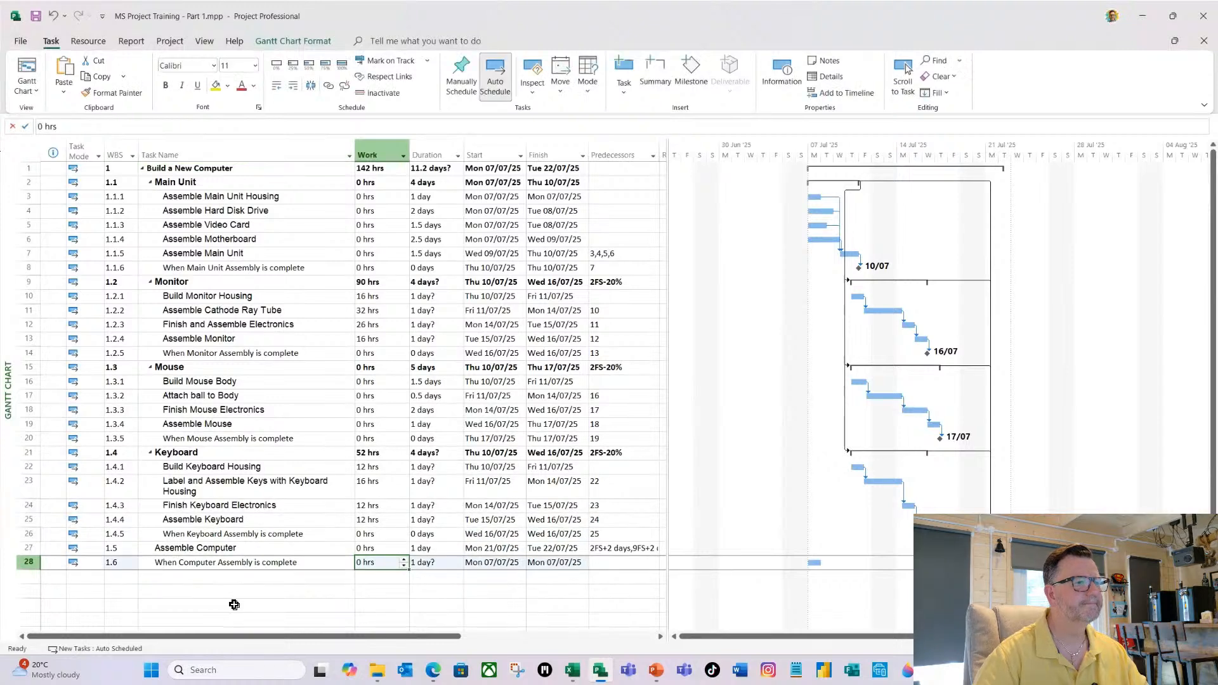
# Make the "When Computer Assembly is complete" task a milestone with a duration of 0d and set its predecessor to 27.
pyautogui.press('Tab')
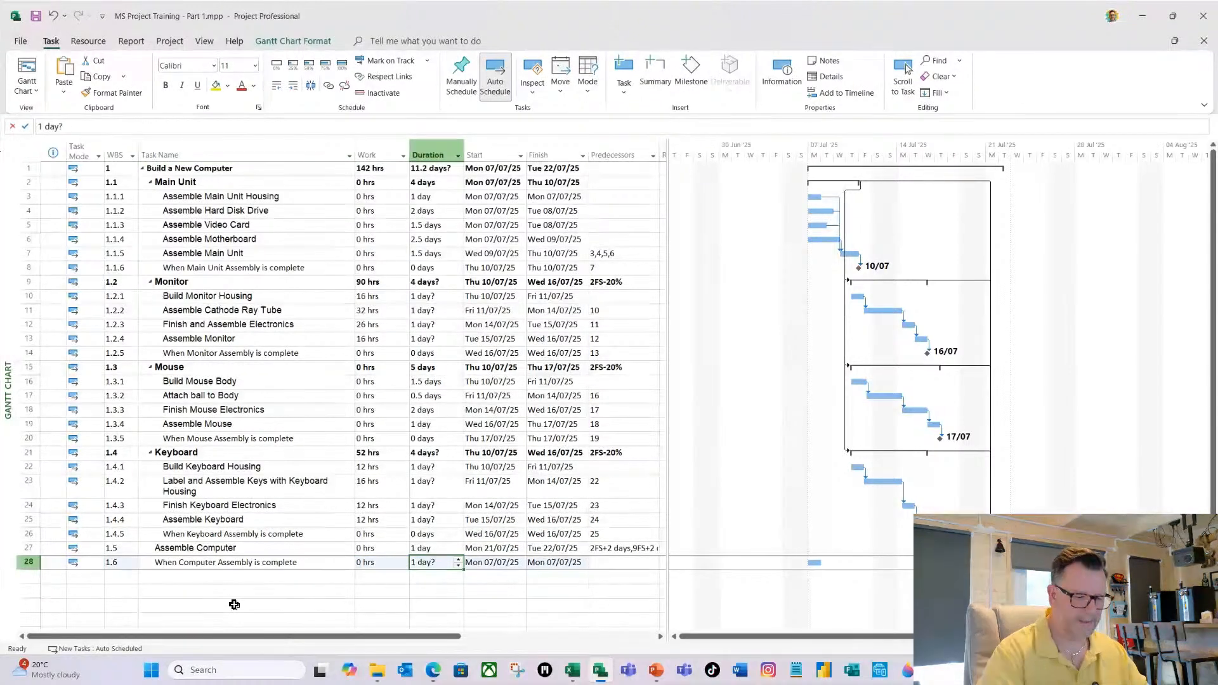
pyautogui.write('0d')
pyautogui.press('Tab')
pyautogui.press('Tab')
pyautogui.press('Tab')
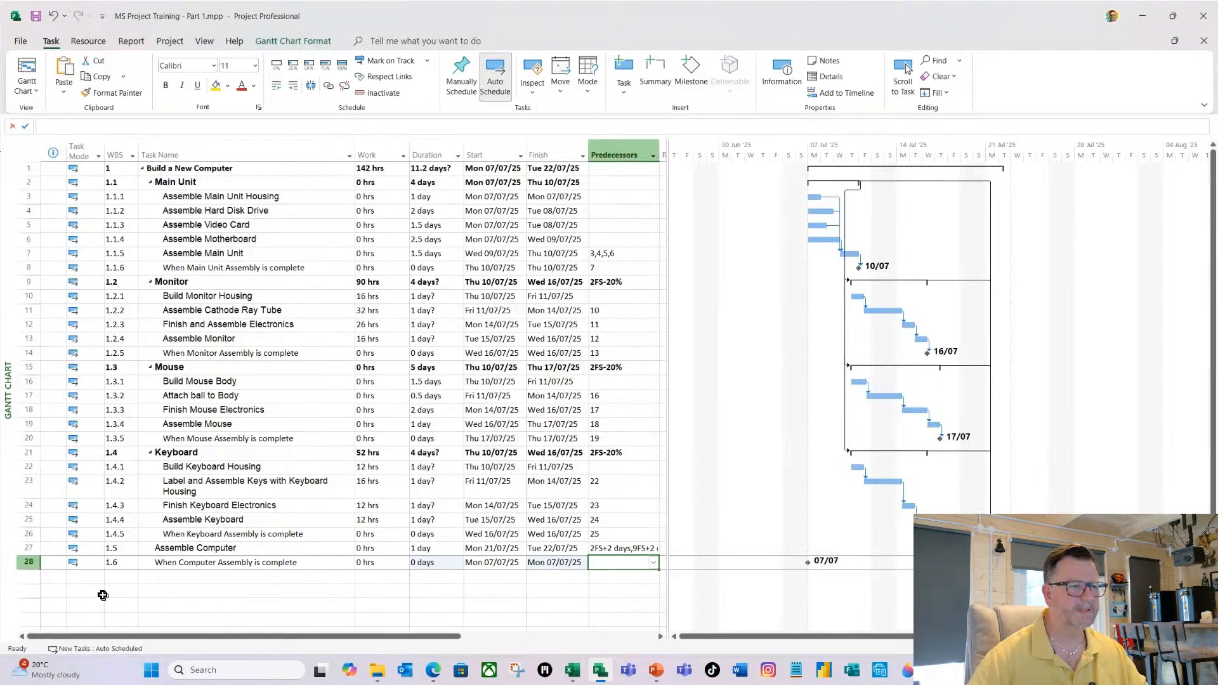
pyautogui.write('27')
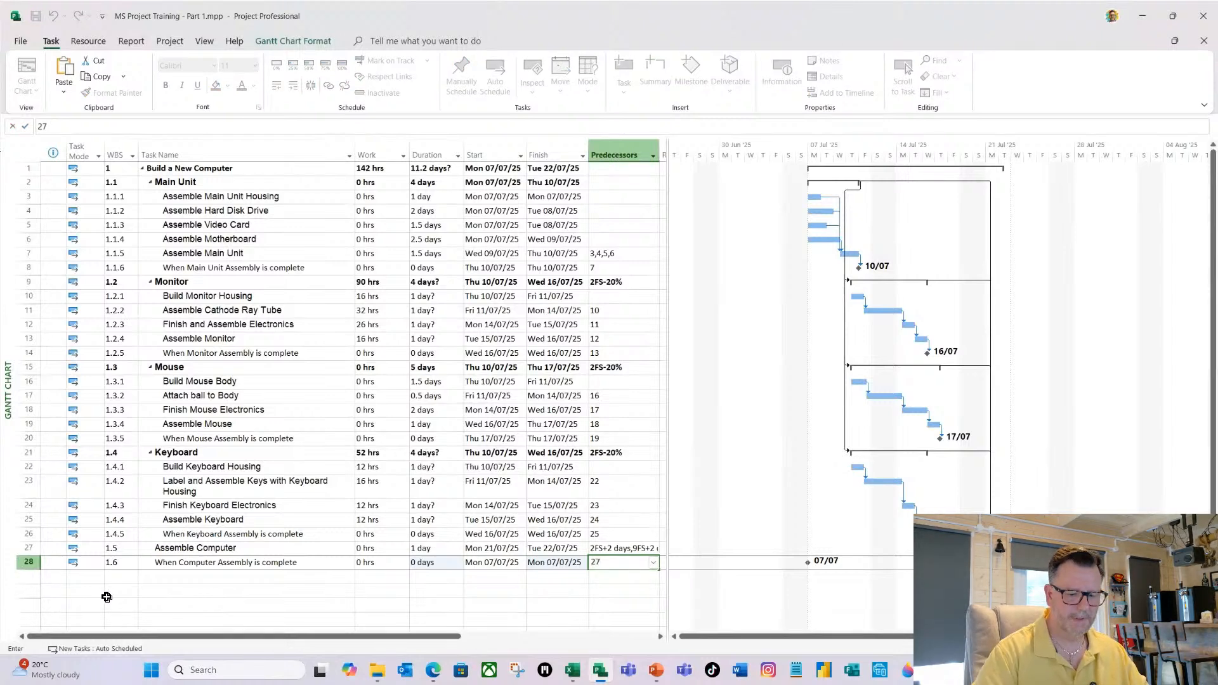
pyautogui.press('Return')
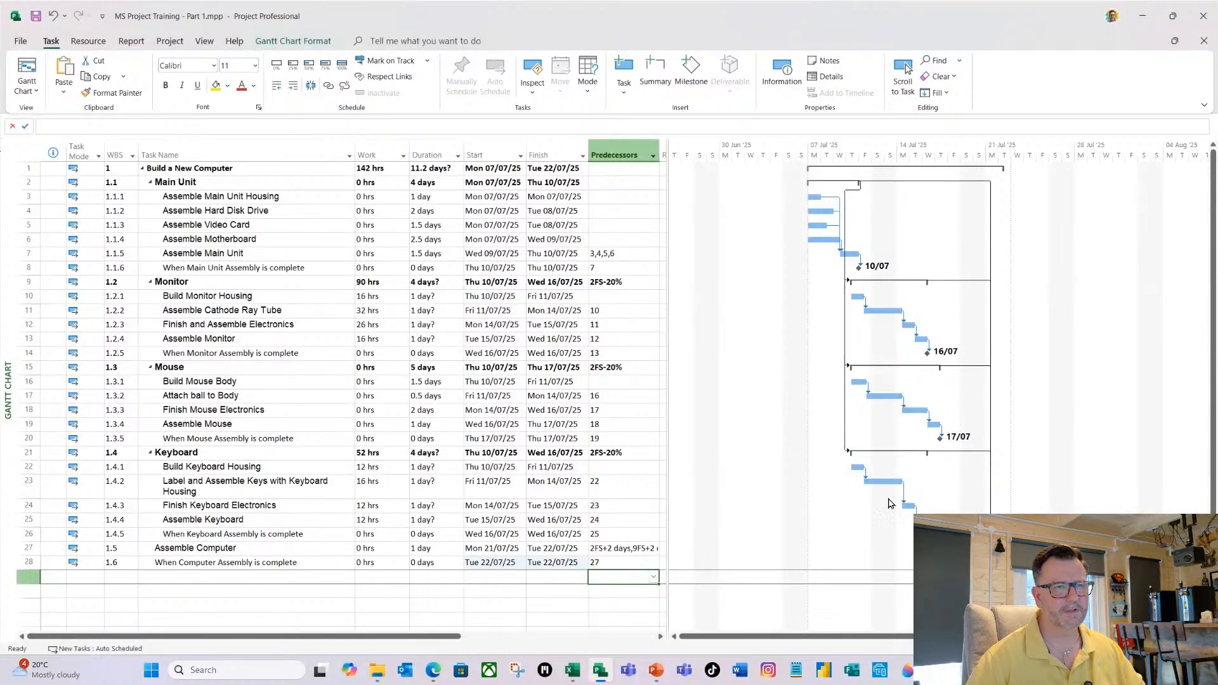
pyautogui.rightClick(850, 146)
pyautogui.click(886, 169)
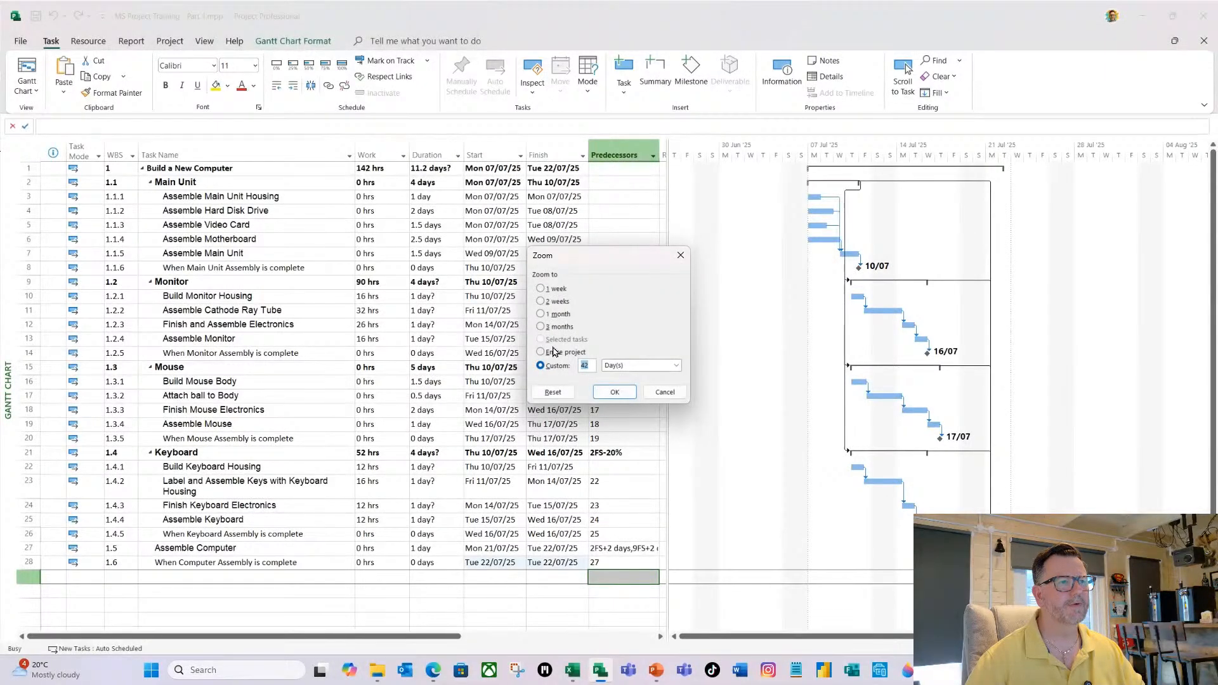
pyautogui.click(664, 392)
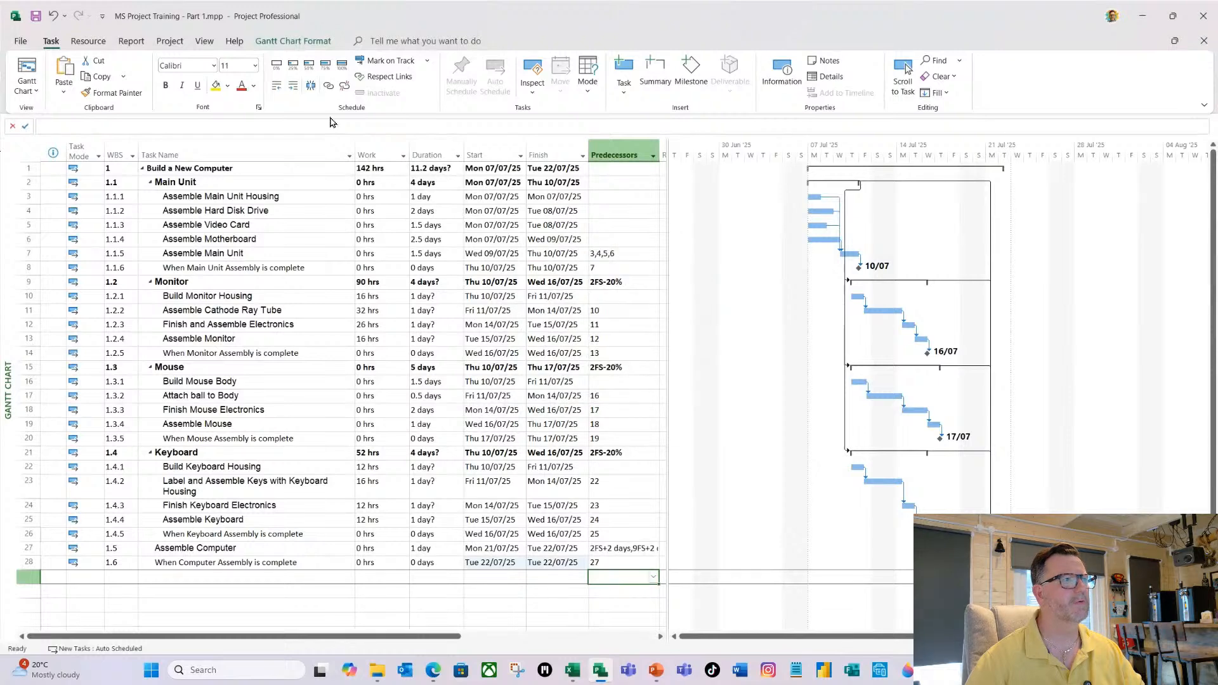
# Zoom the Gantt chart timescale to fit the entire project and select the "When Computer Assembly is complete" task.
pyautogui.click(203, 42)
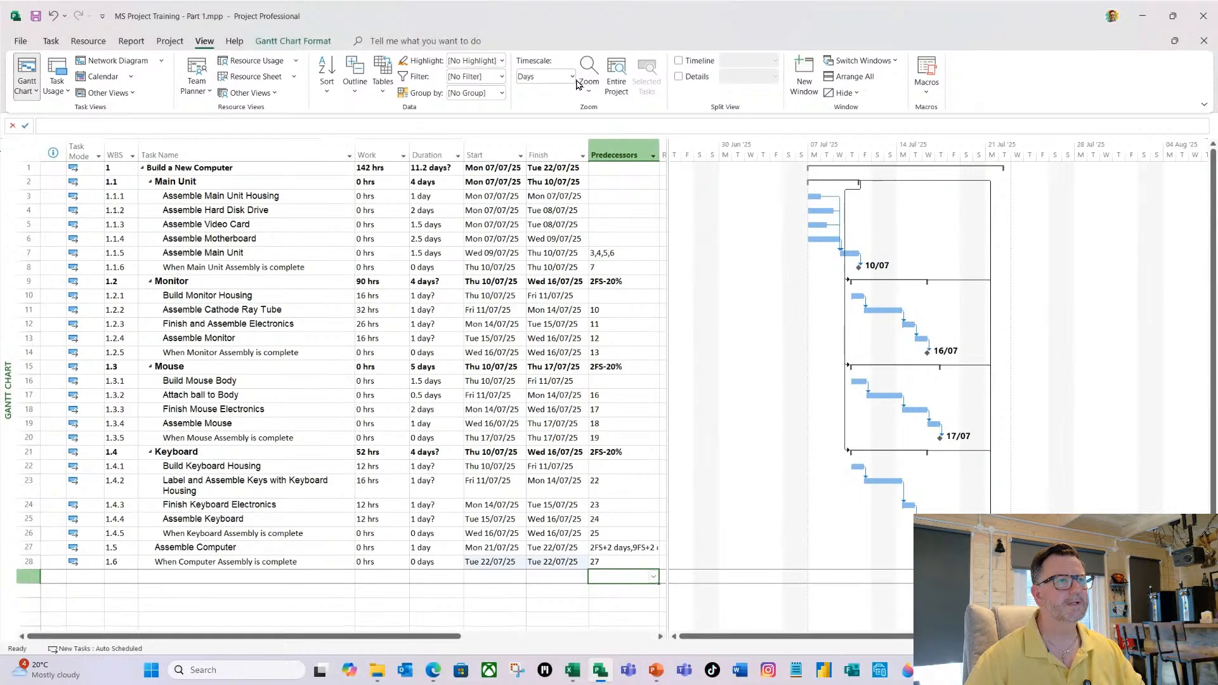
pyautogui.click(614, 83)
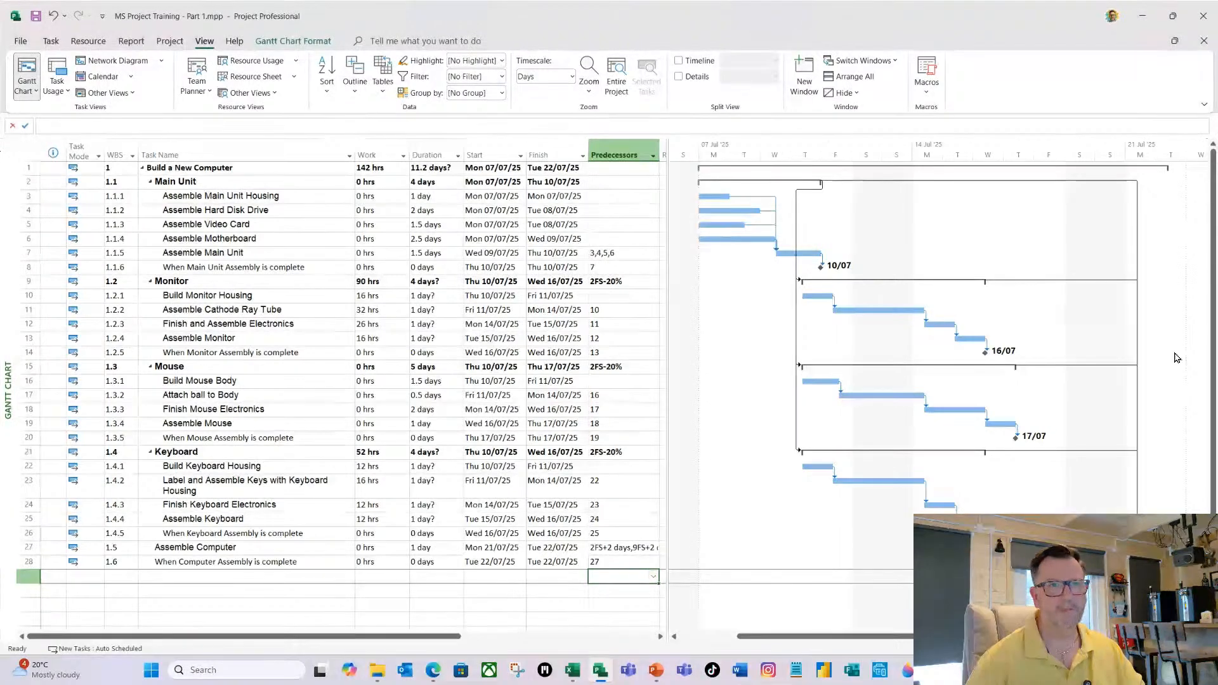
pyautogui.click(244, 559)
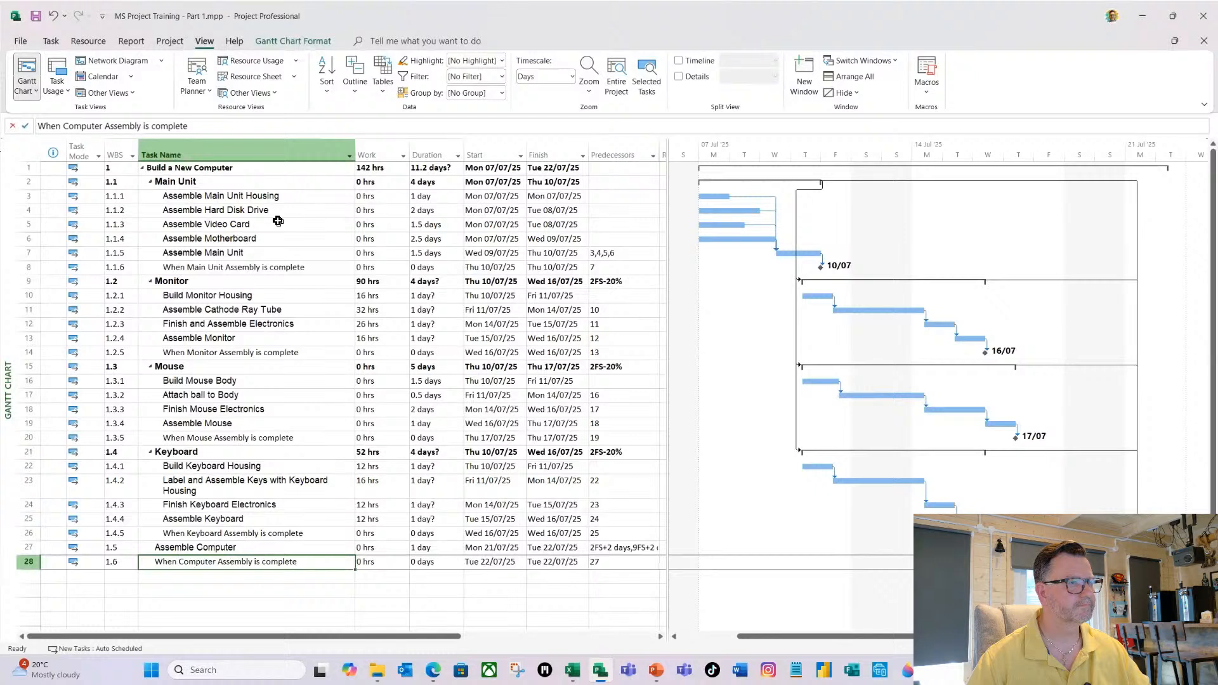
# Close Microsoft Project without saving the changes to MS Project Training - Part 1.mpp.
pyautogui.click(1208, 23)
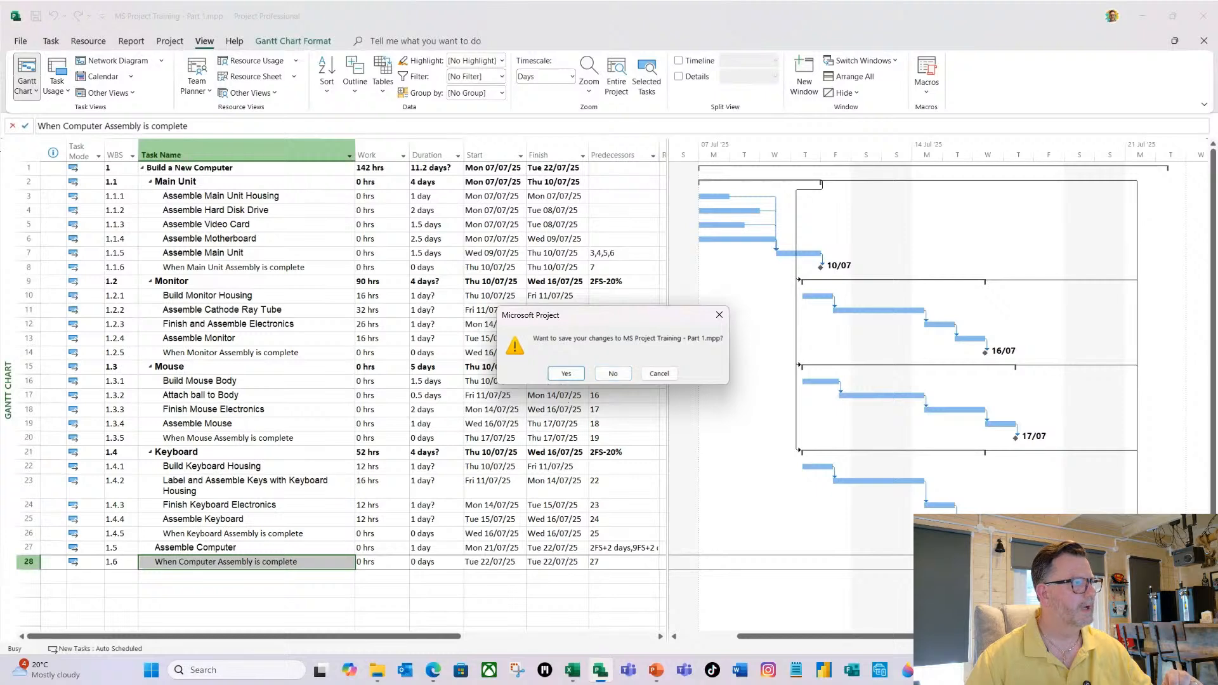
pyautogui.hotkey('alt', 'Tab')
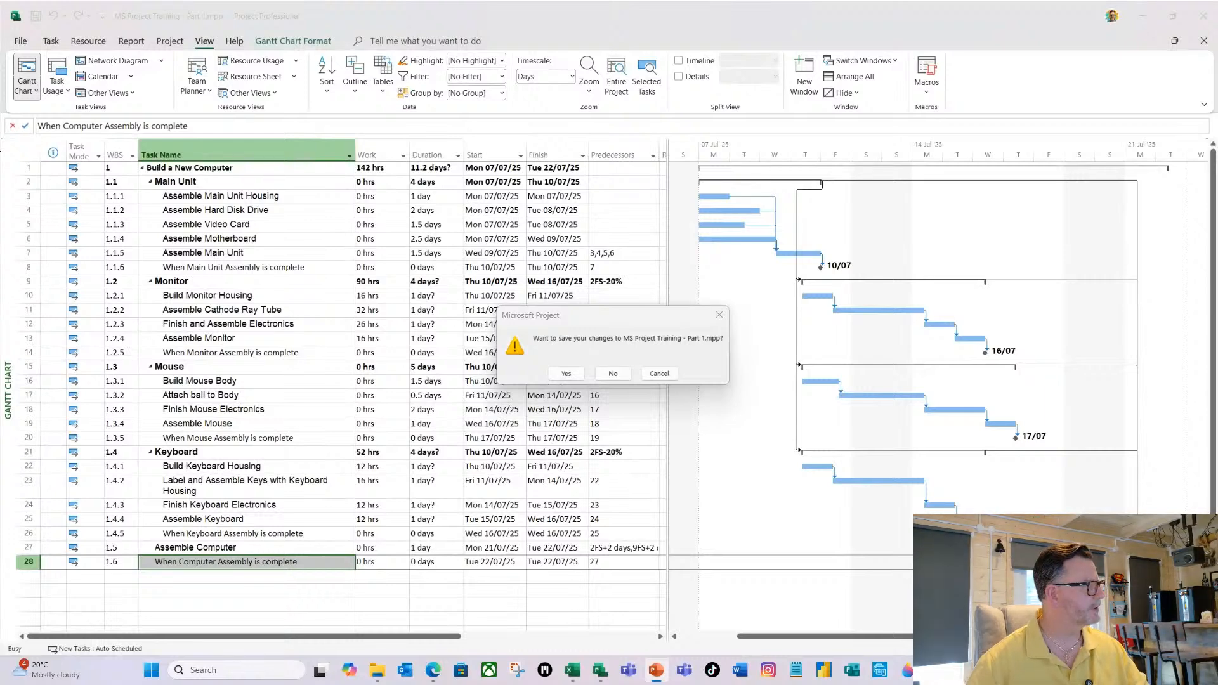
pyautogui.click(613, 374)
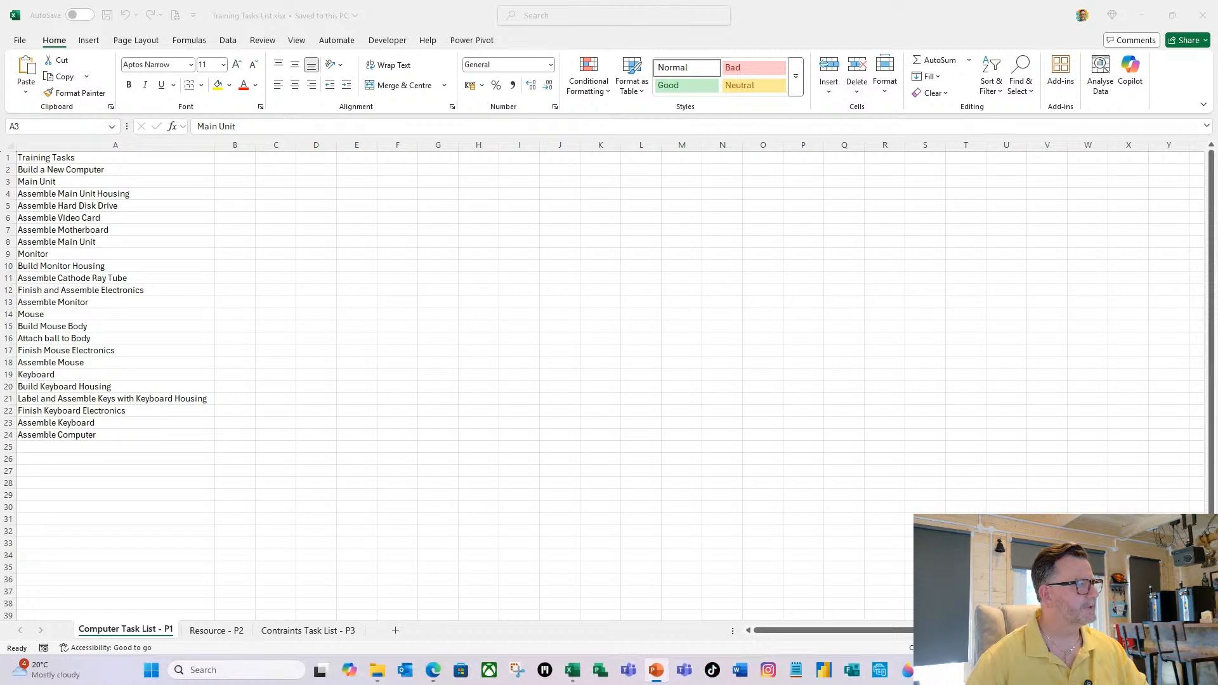
# Run the PowerPoint slide show from the "Overview of Part 1" slide and advance to the slide listing the Part 2 exercises.
pyautogui.hotkey('shift', 'F5')
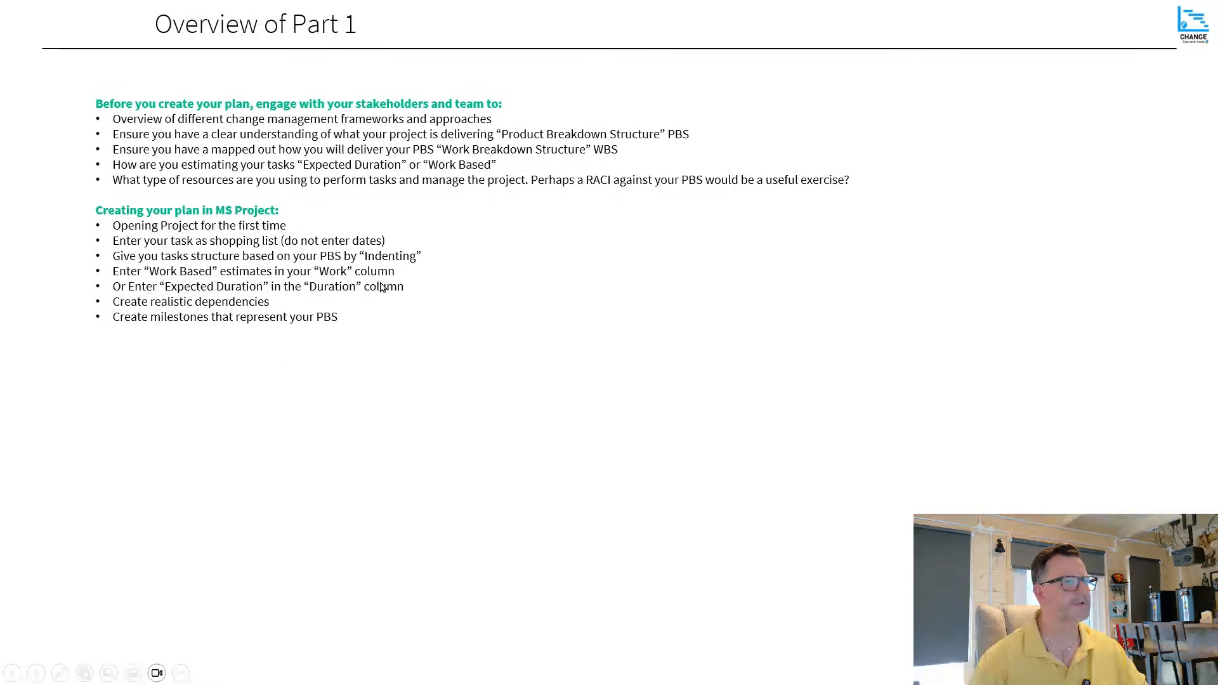
pyautogui.click(315, 227)
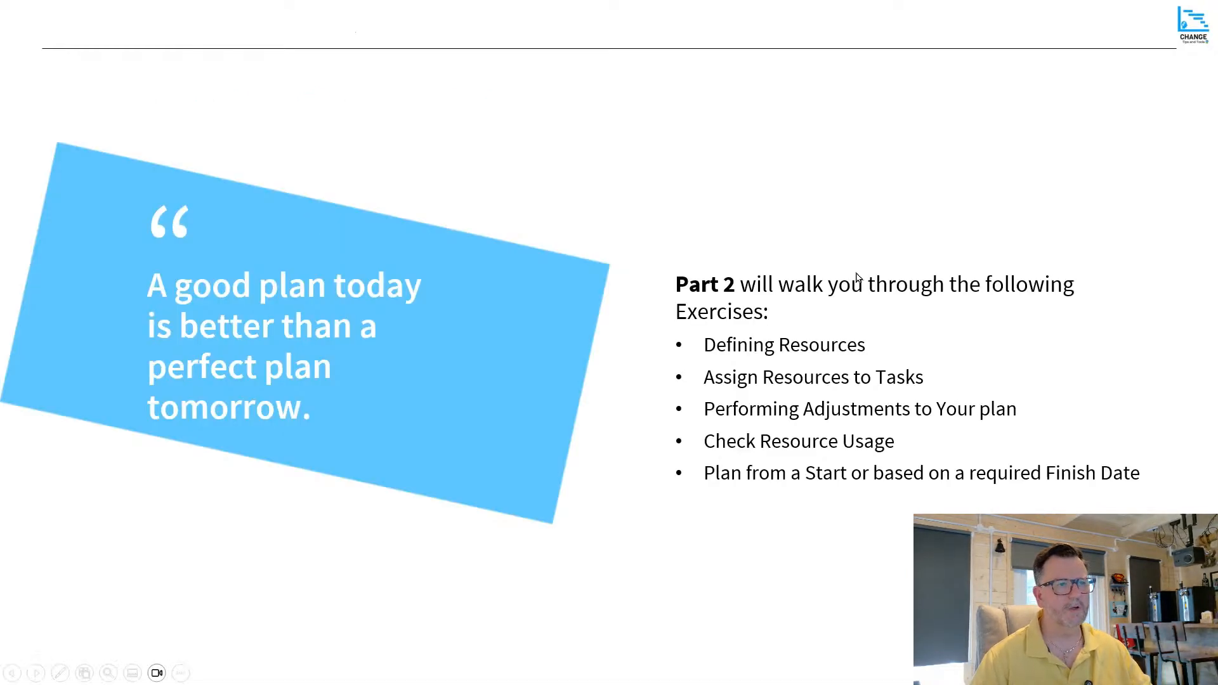
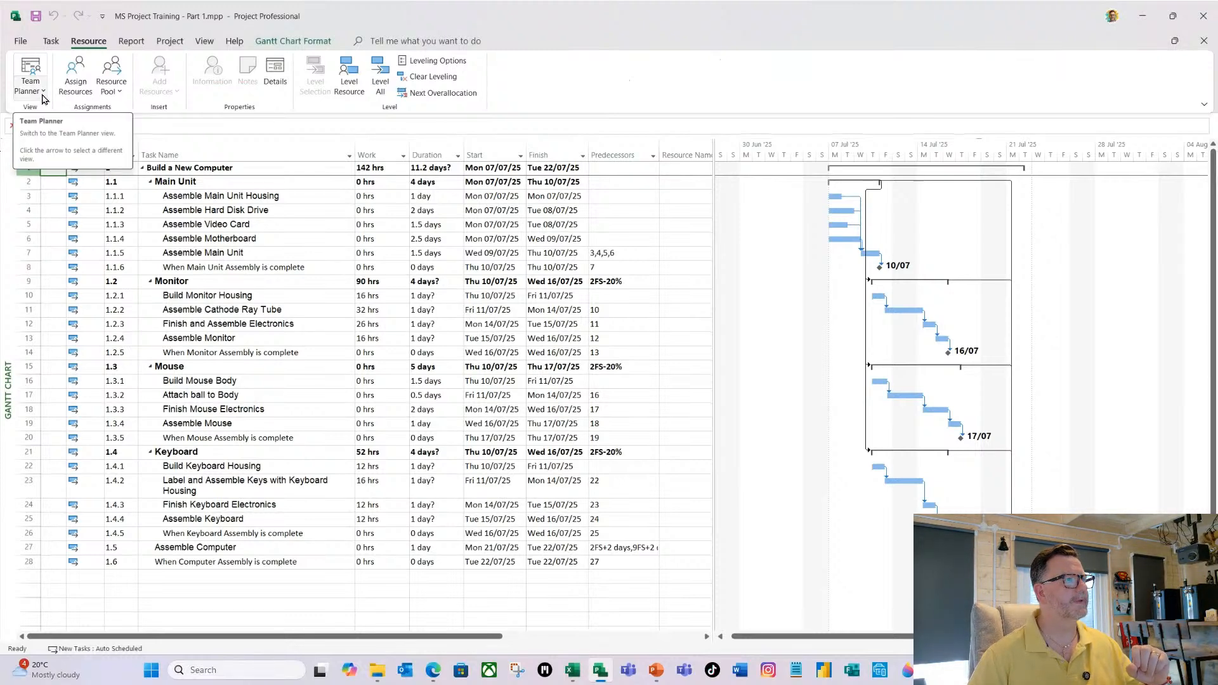
# Switch the project from the Gantt Chart to the Resource Sheet view.
pyautogui.click(43, 95)
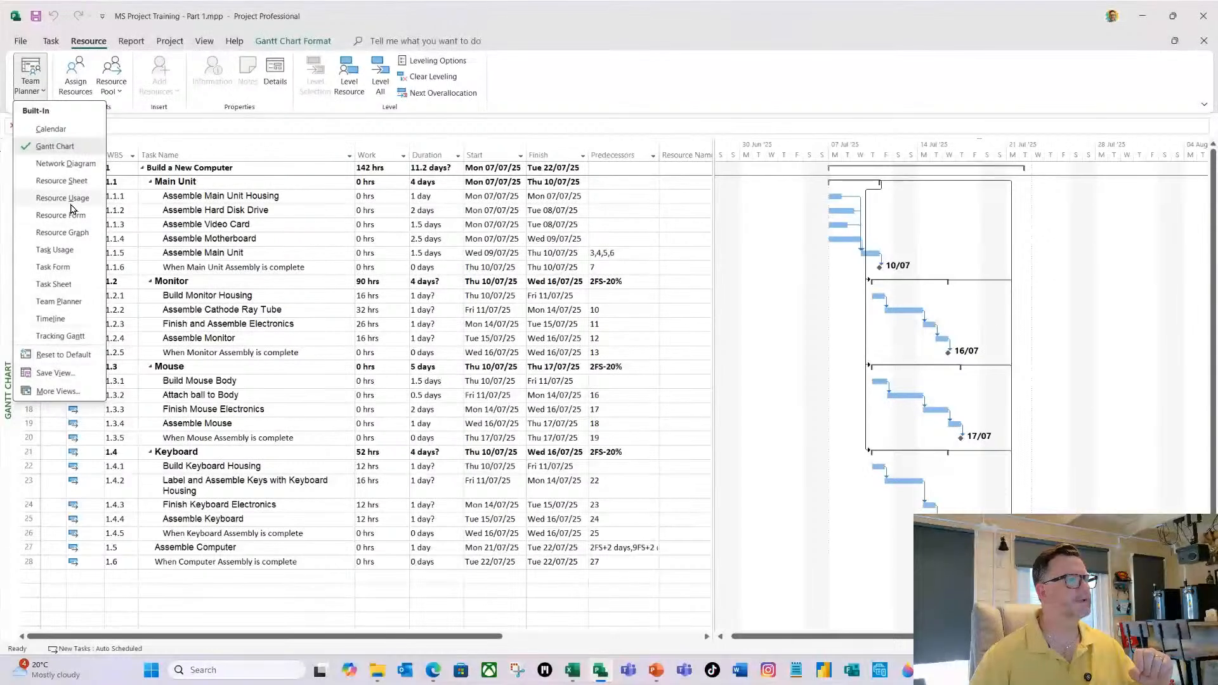
pyautogui.click(63, 181)
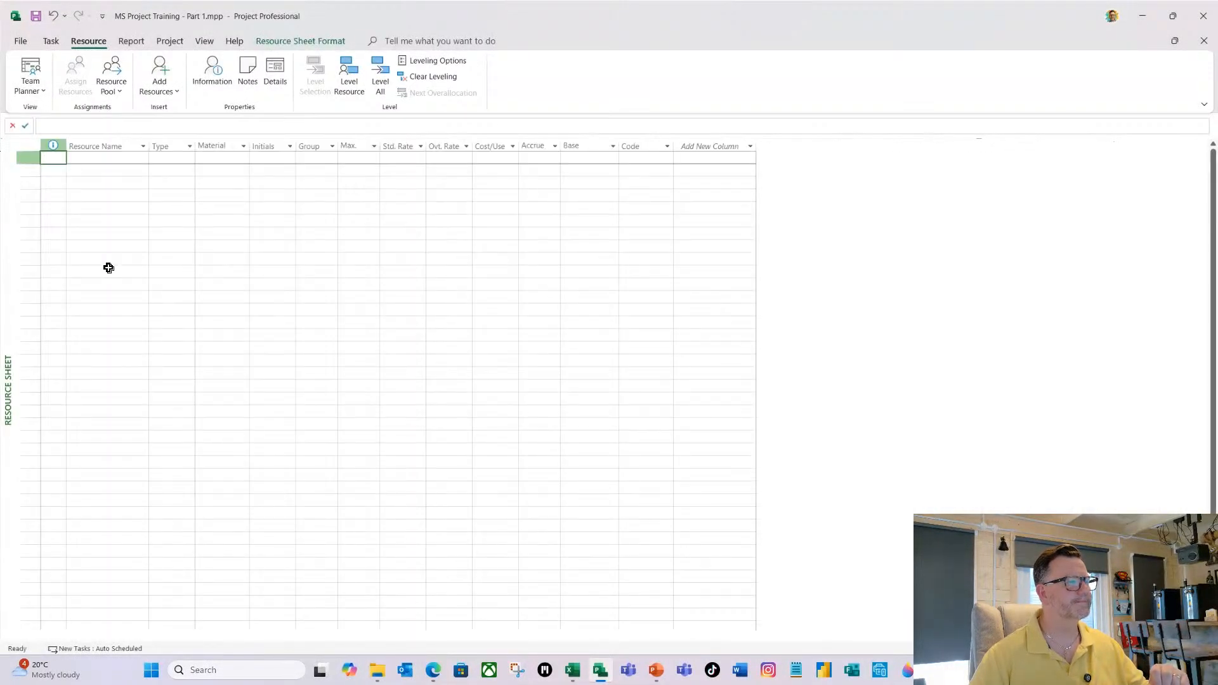
pyautogui.hotkey('alt', 'Tab')
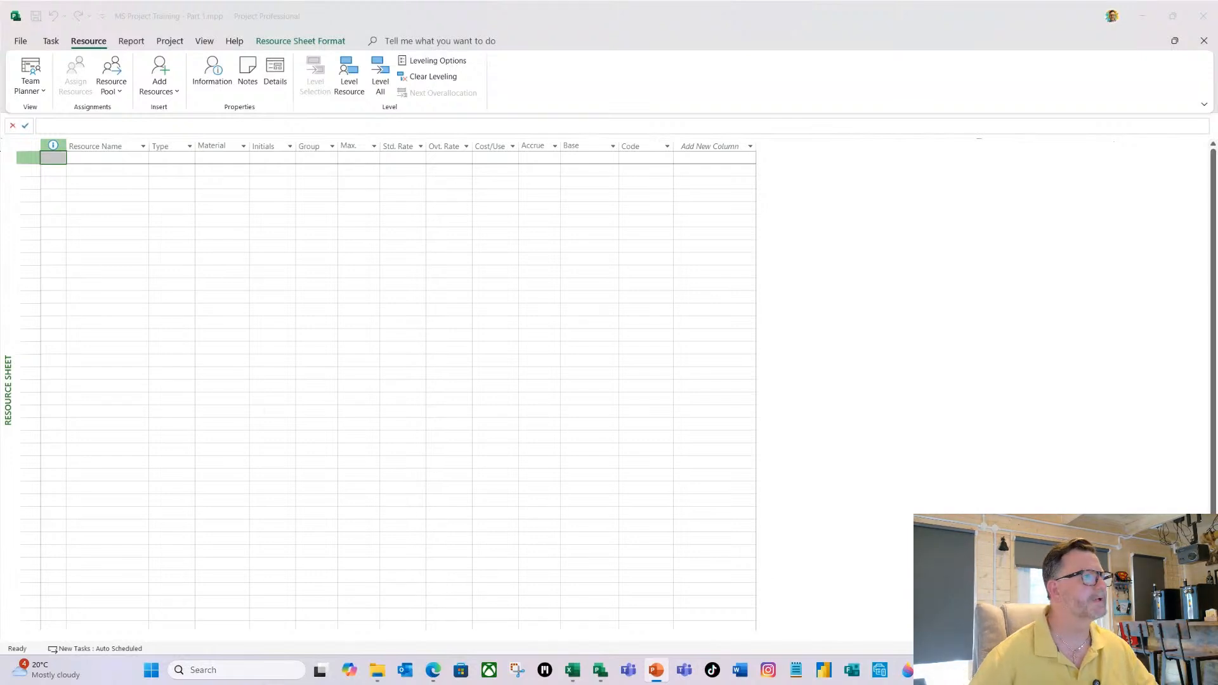
# Add the first resource by entering the person's full name and set the resource type to Work.
pyautogui.click(101, 157)
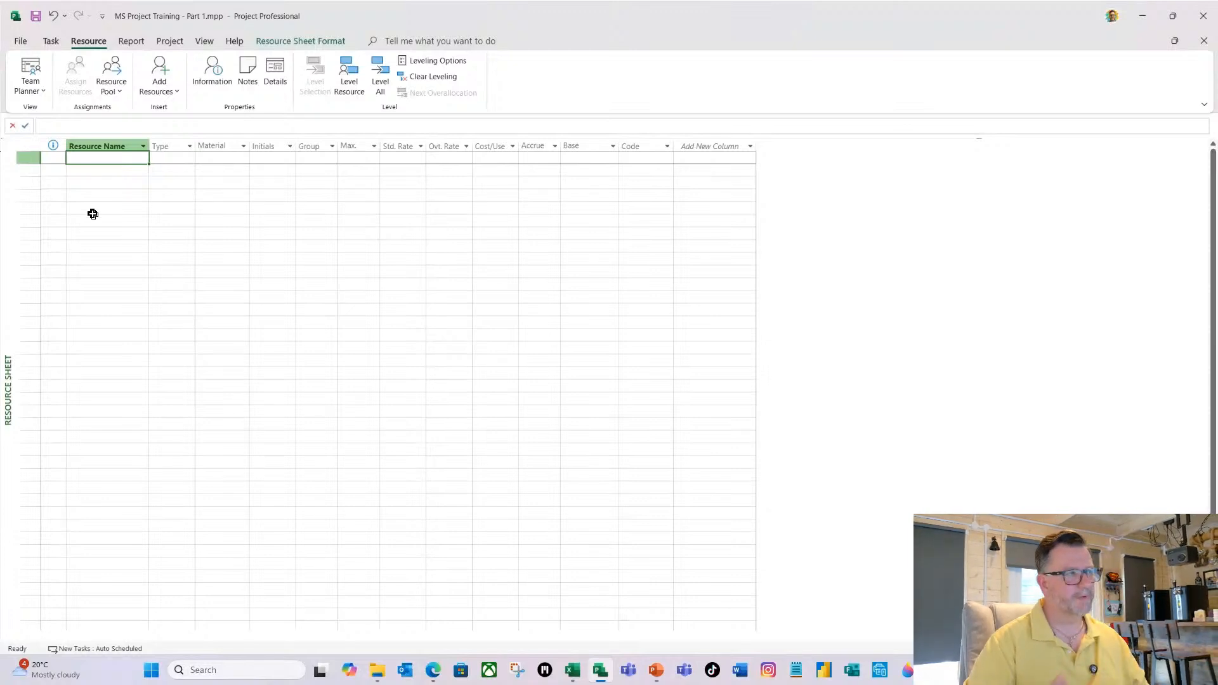
pyautogui.write('Jane')
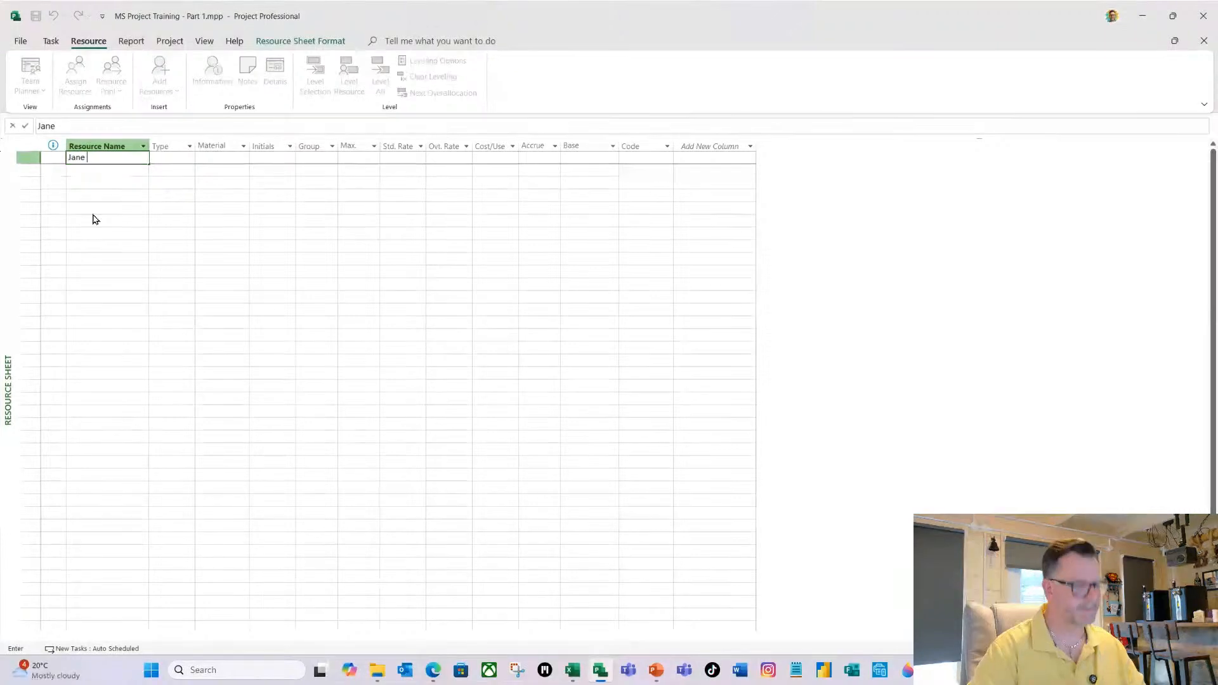
pyautogui.write(' Smith')
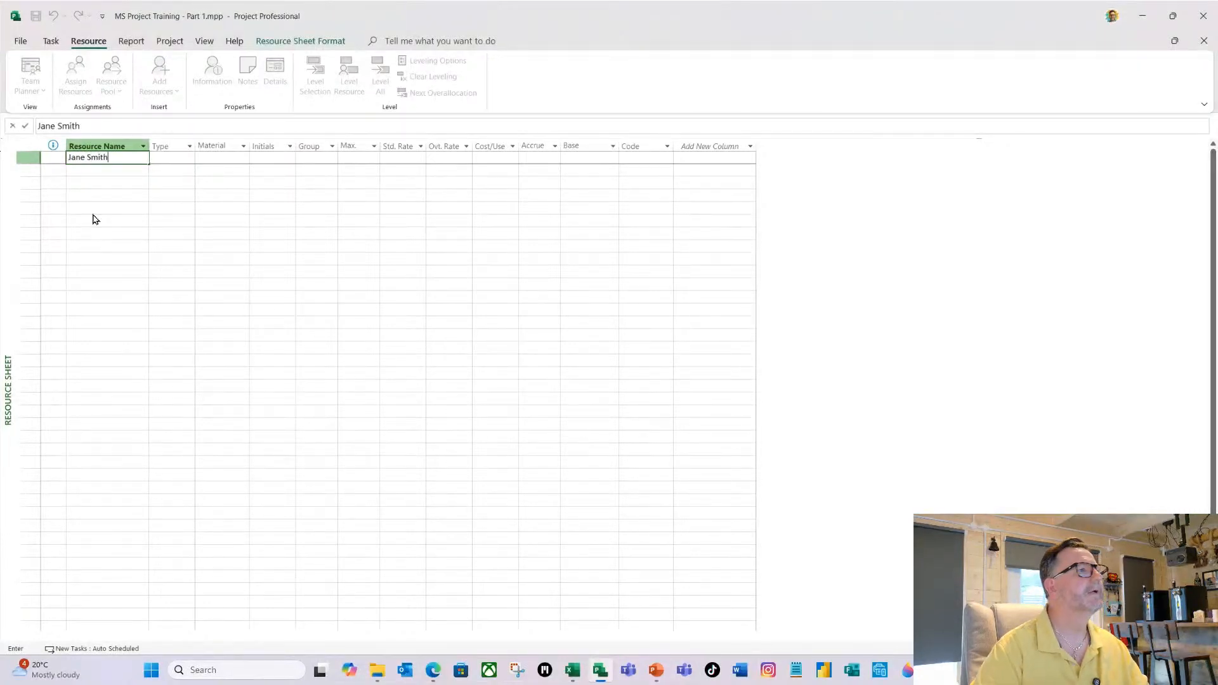
pyautogui.press('capslock')
pyautogui.press('capslock')
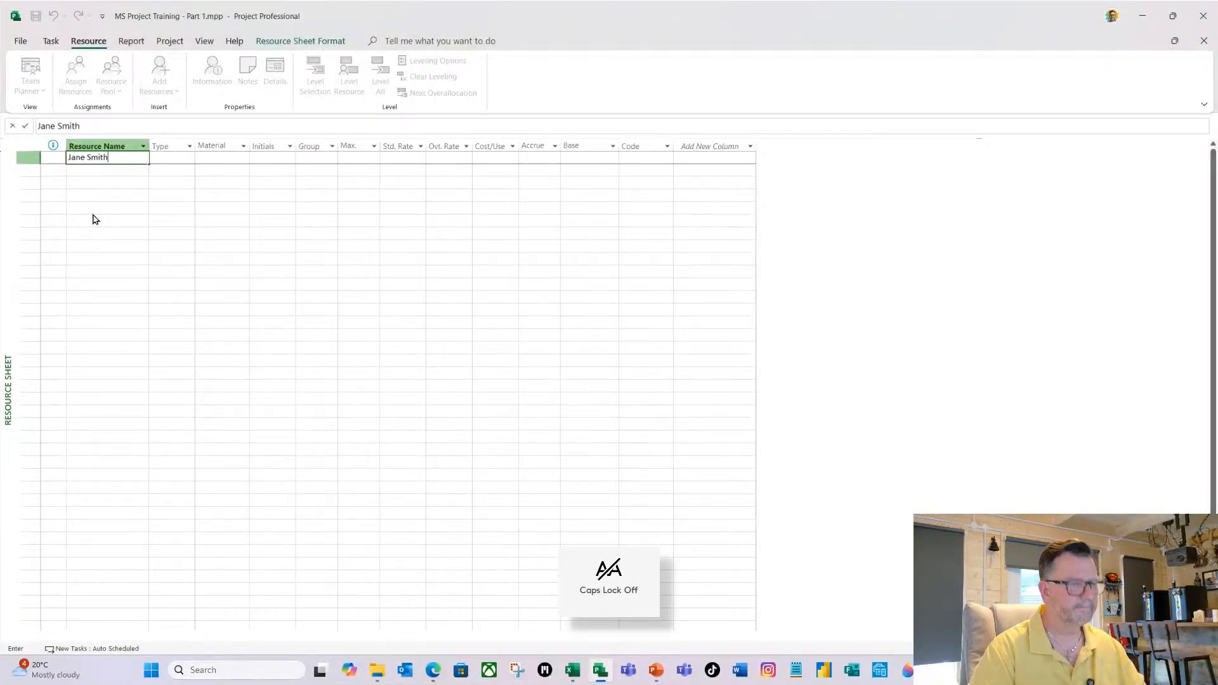
pyautogui.press('Tab')
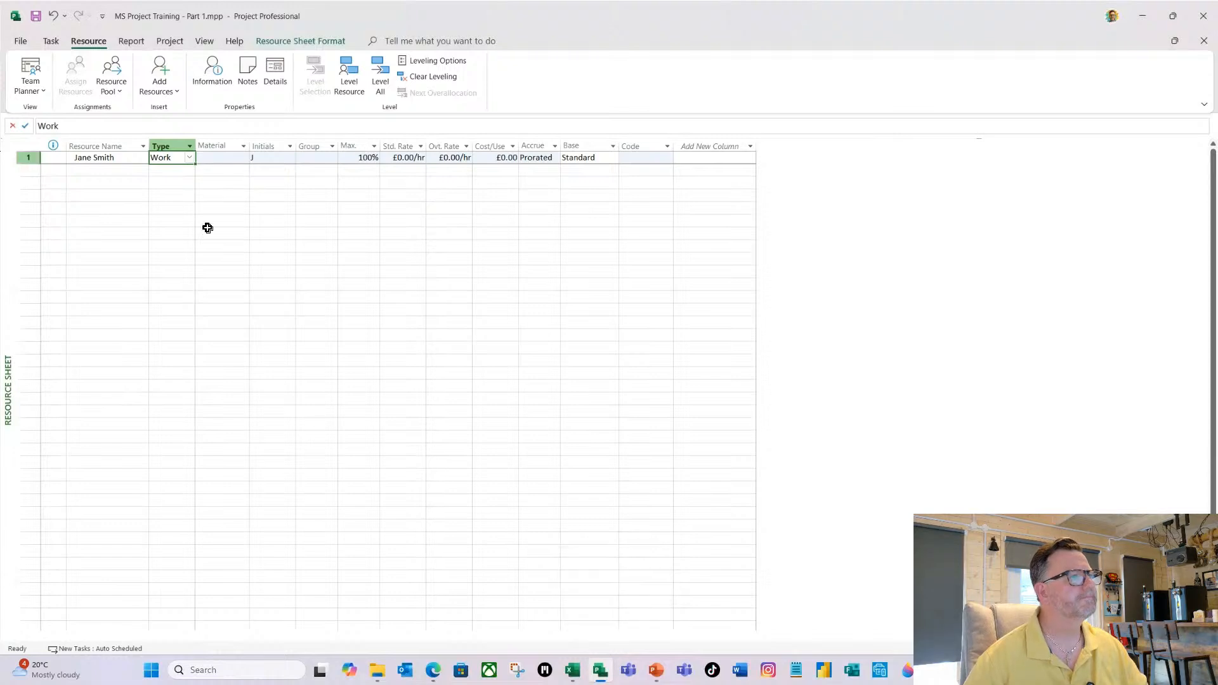
pyautogui.click(190, 163)
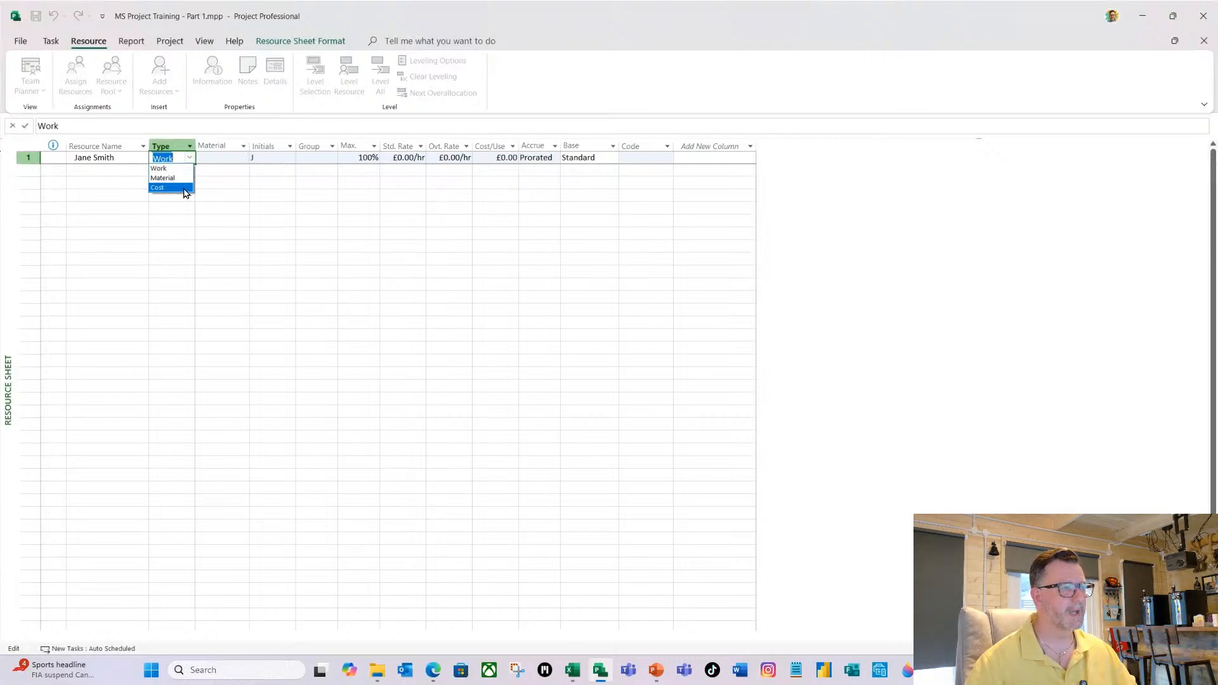
pyautogui.click(172, 169)
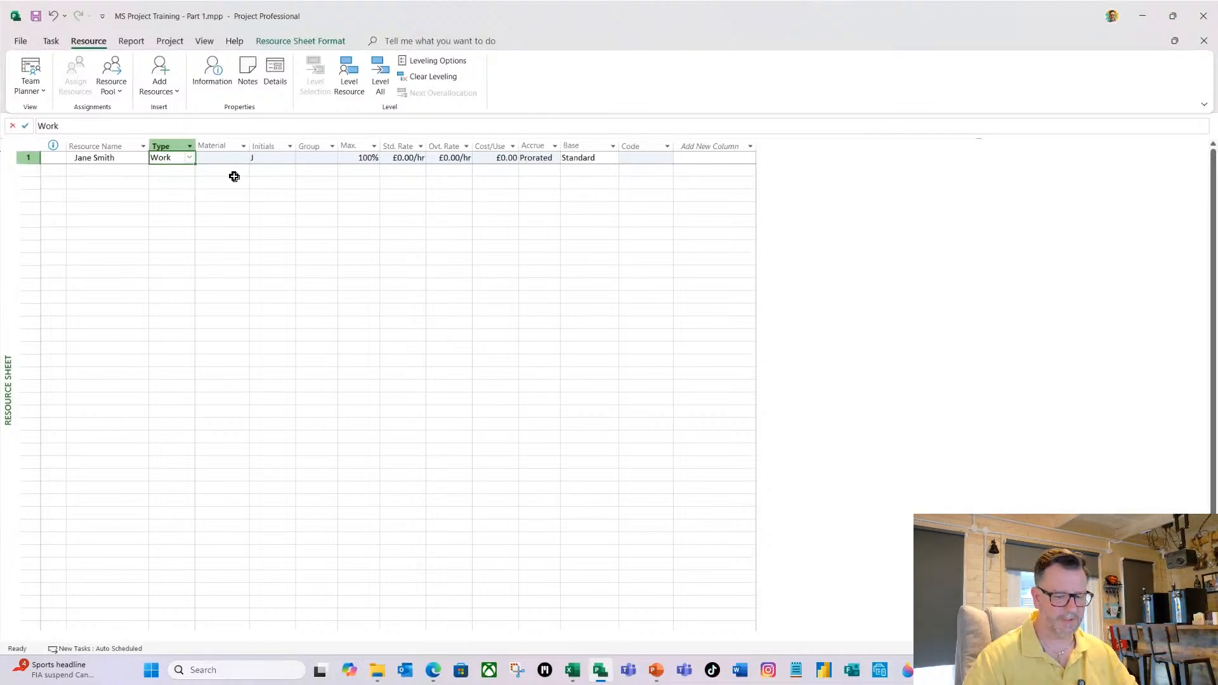
# Assign the first resource to the group Project Manager and fit the Group column's width to its contents.
pyautogui.press('Tab')
pyautogui.press('Tab')
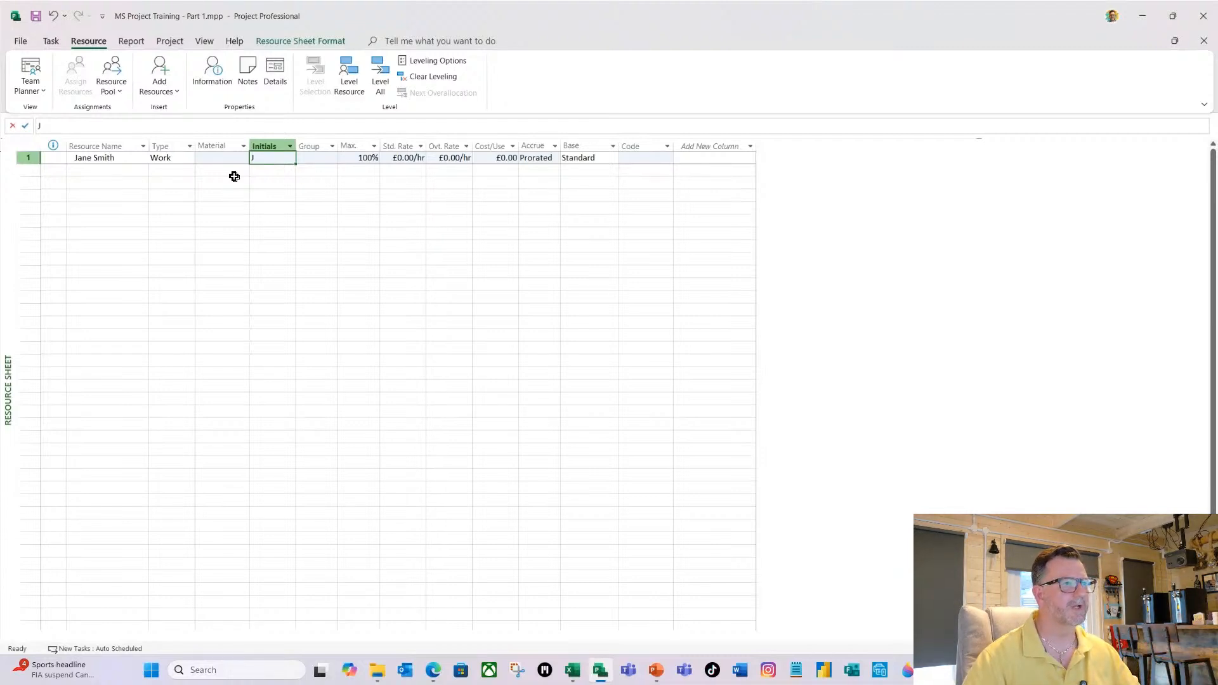
pyautogui.press('Tab')
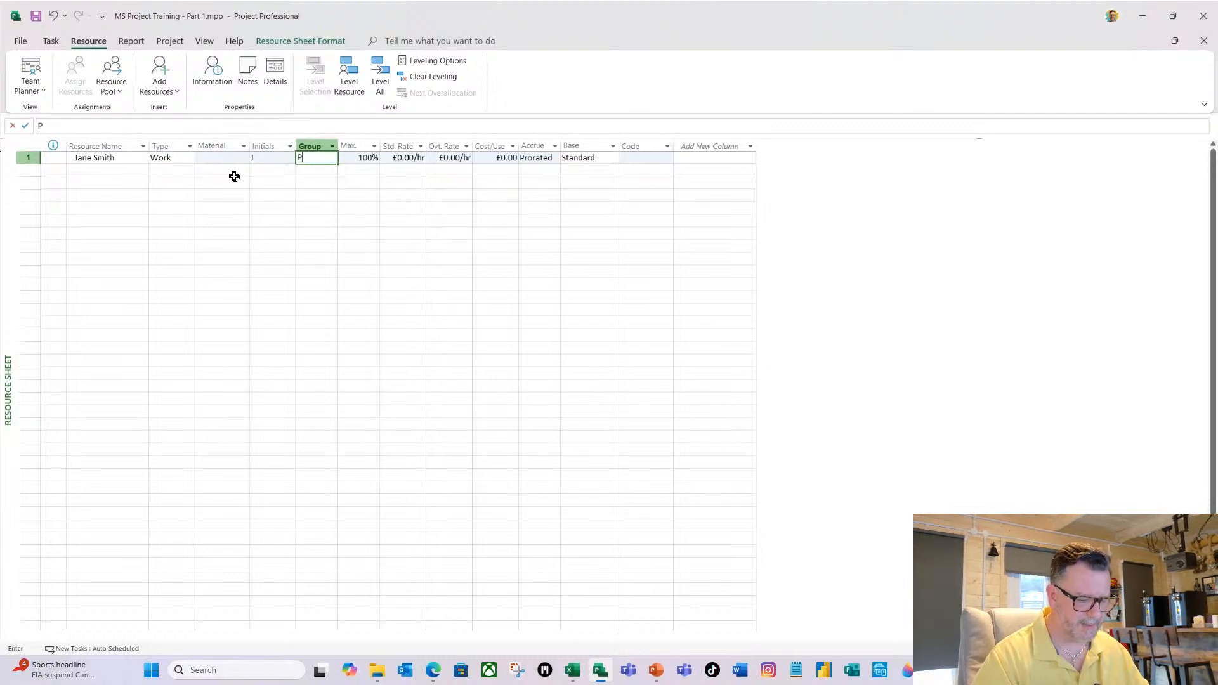
pyautogui.write('Project ')
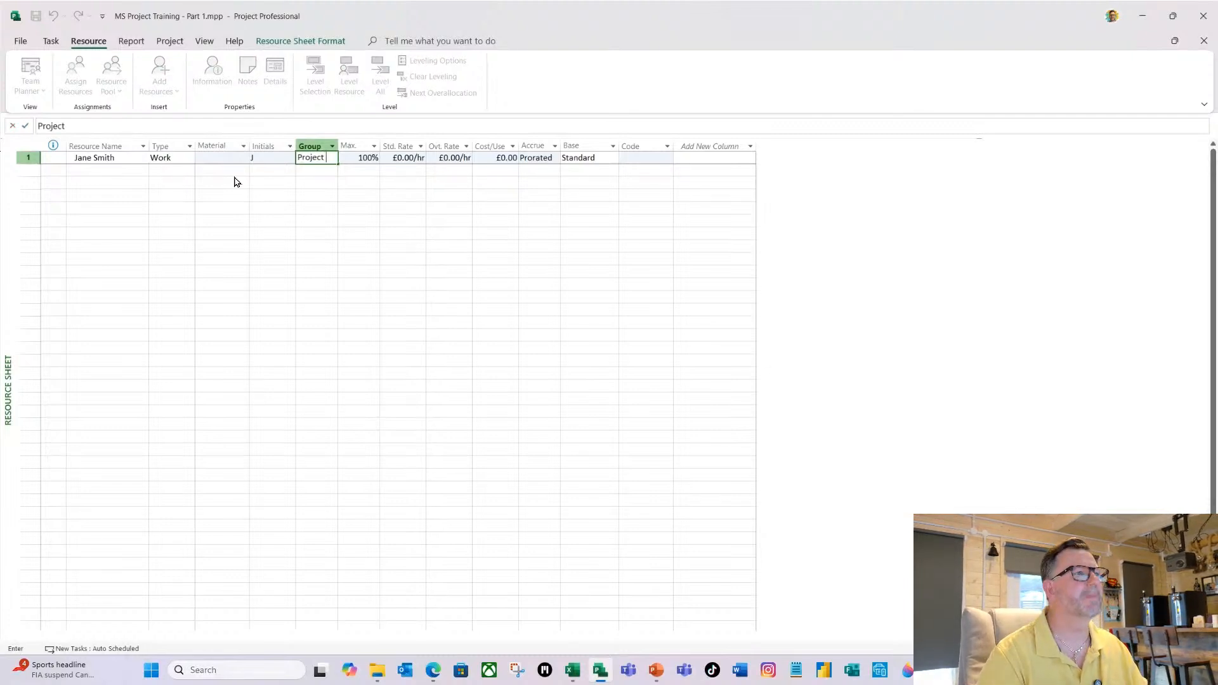
pyautogui.write('Manager')
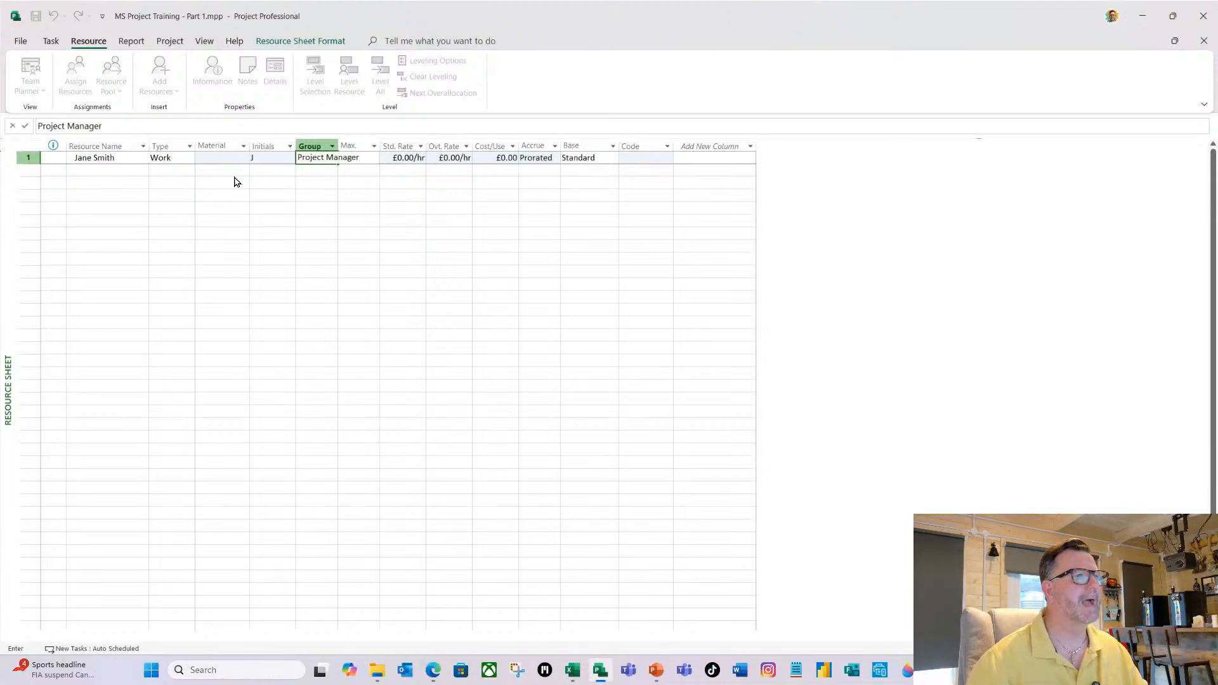
pyautogui.press('Tab')
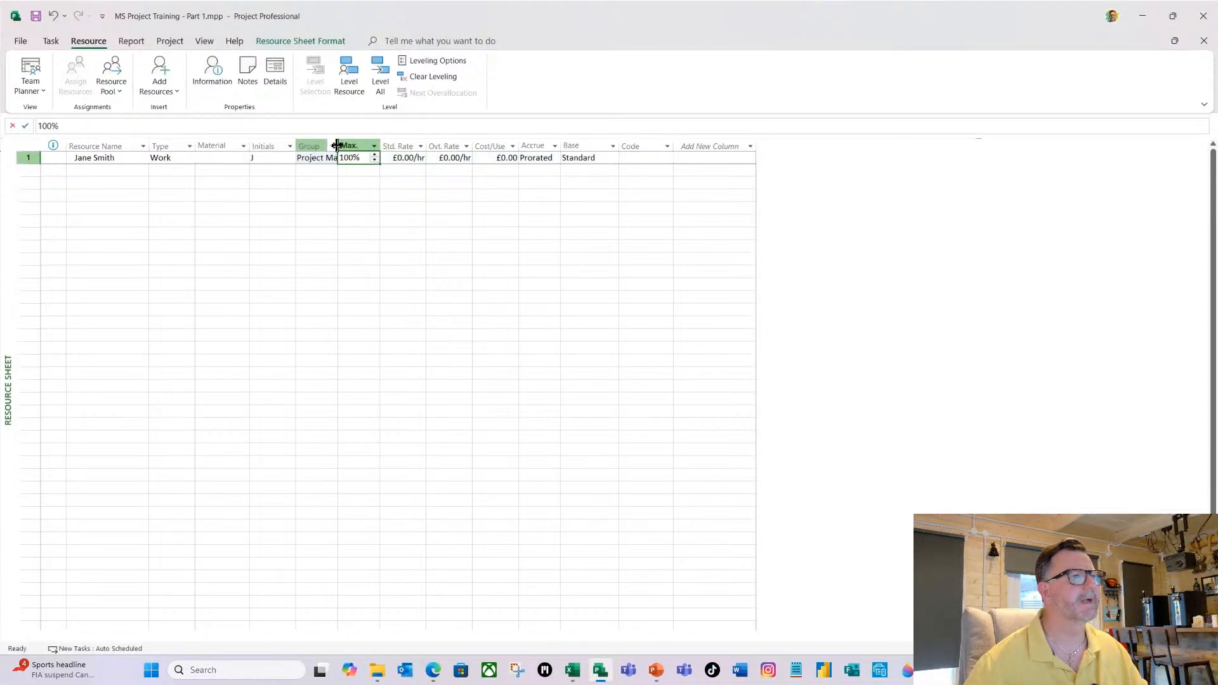
pyautogui.doubleClick(337, 145)
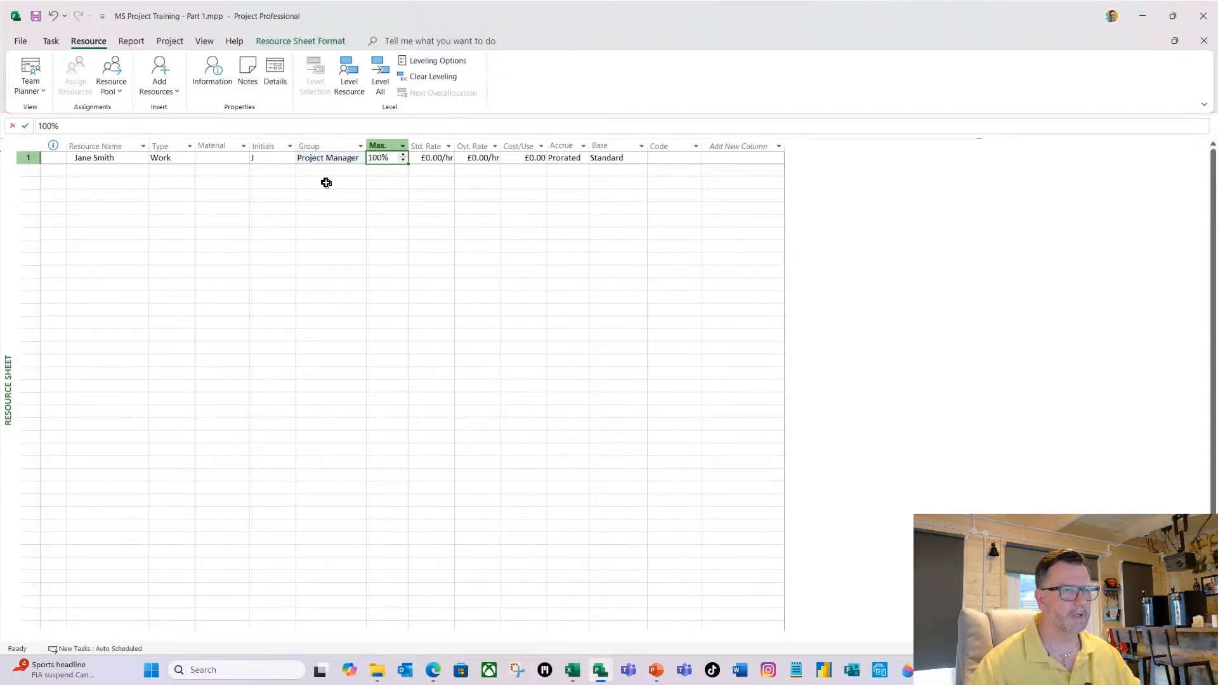
pyautogui.doubleClick(335, 161)
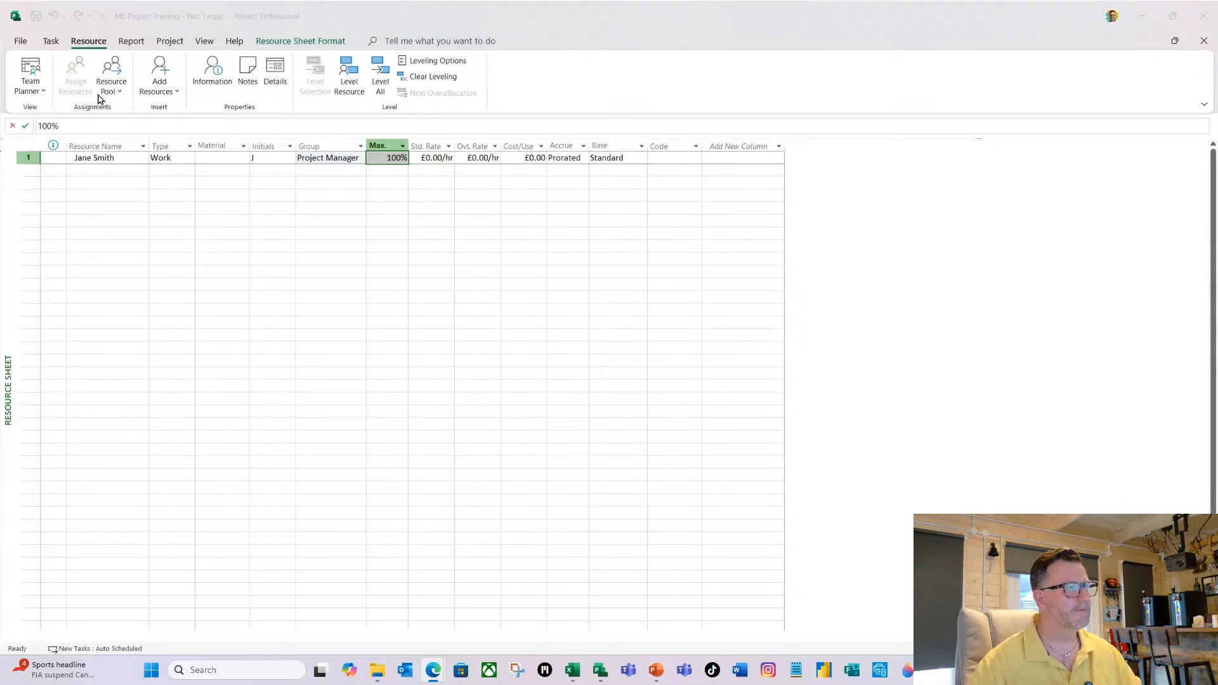
# Examine the project's Schedule options for how assignment units are shown, and leave them without saving changes.
pyautogui.click(19, 42)
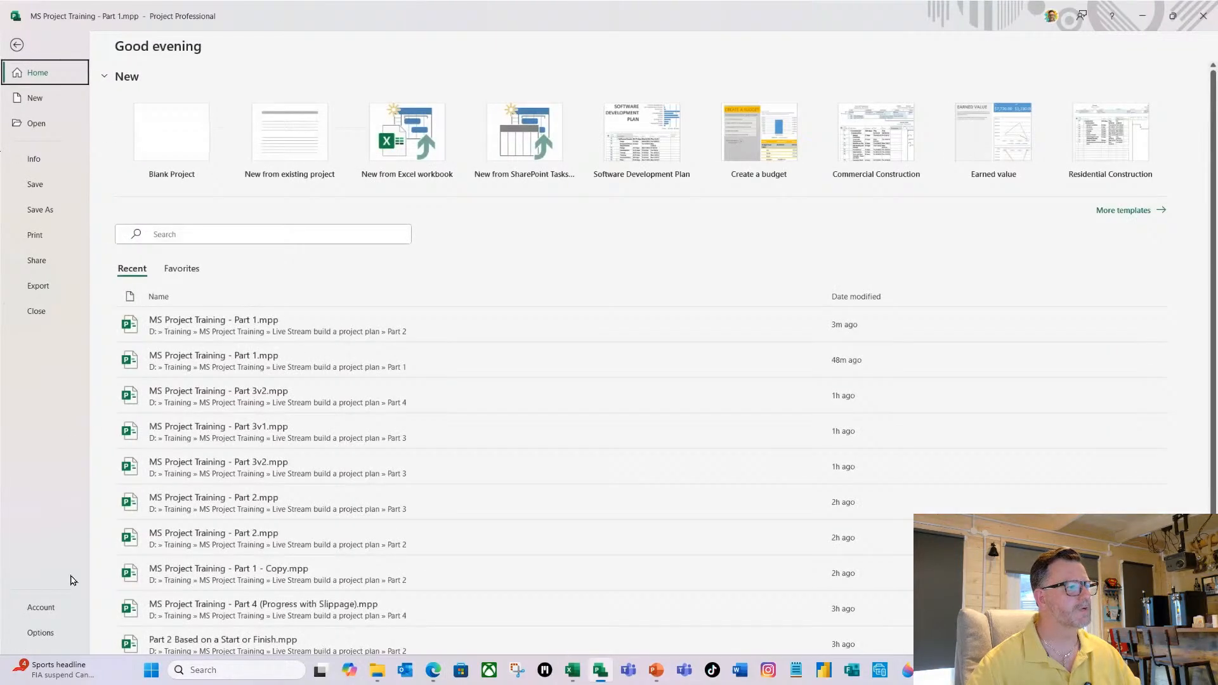
pyautogui.click(42, 632)
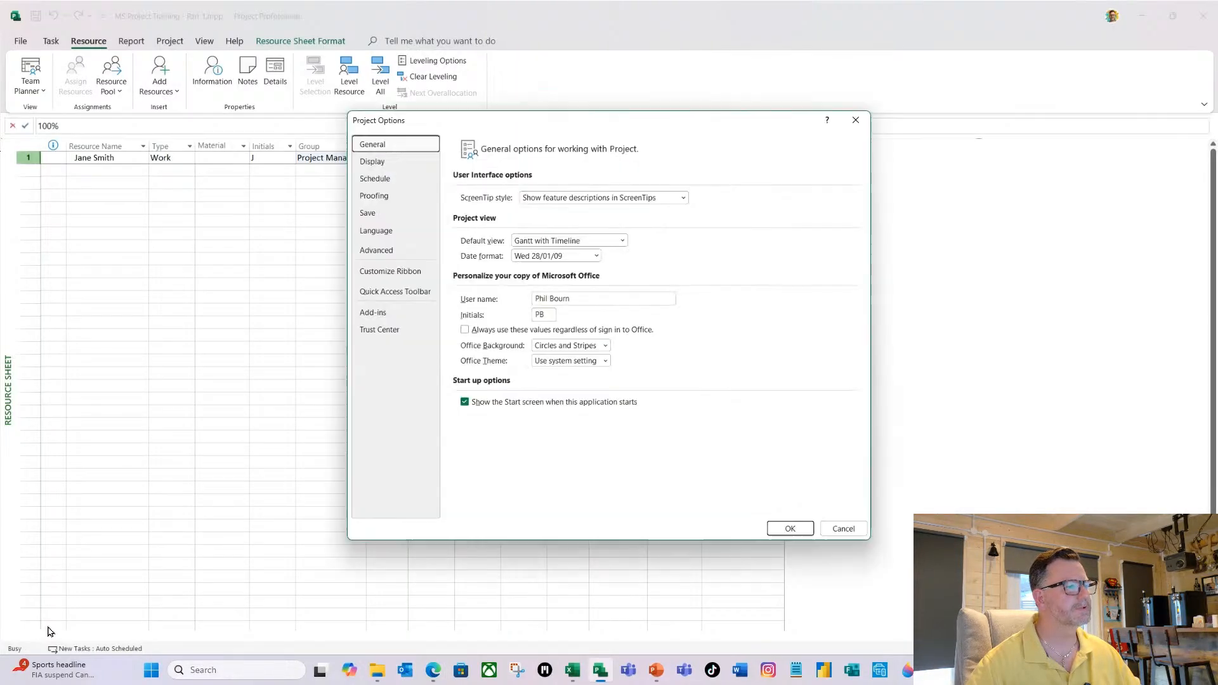
pyautogui.click(381, 180)
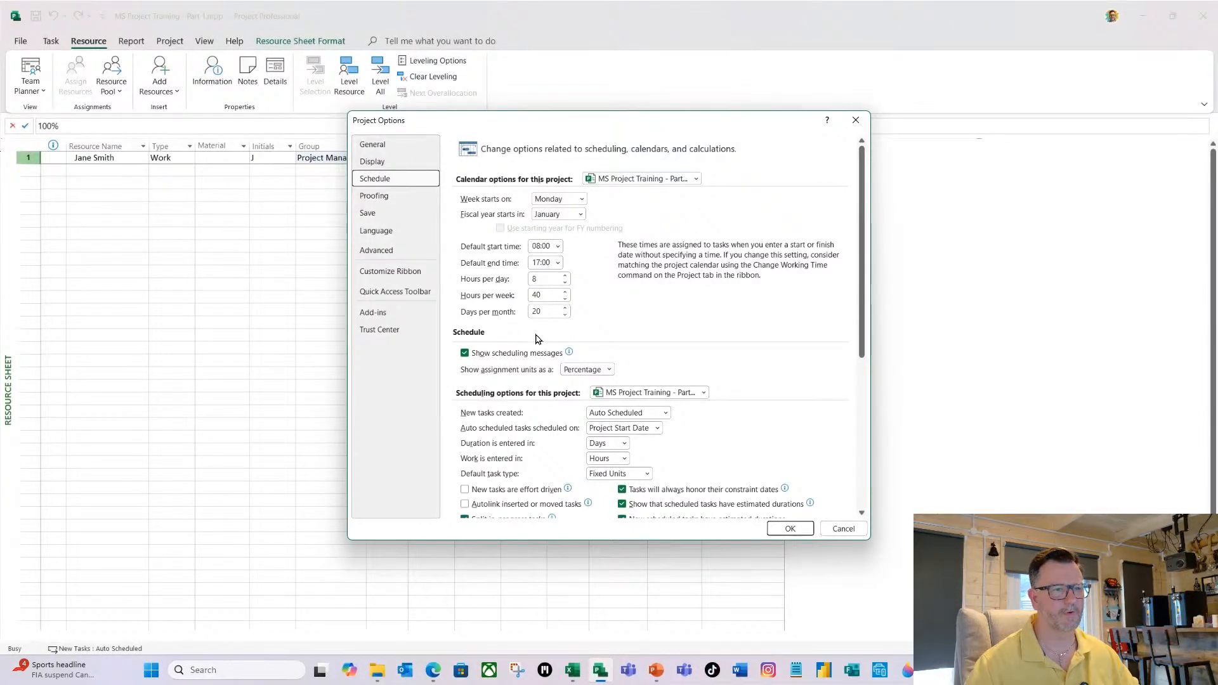
pyautogui.click(842, 529)
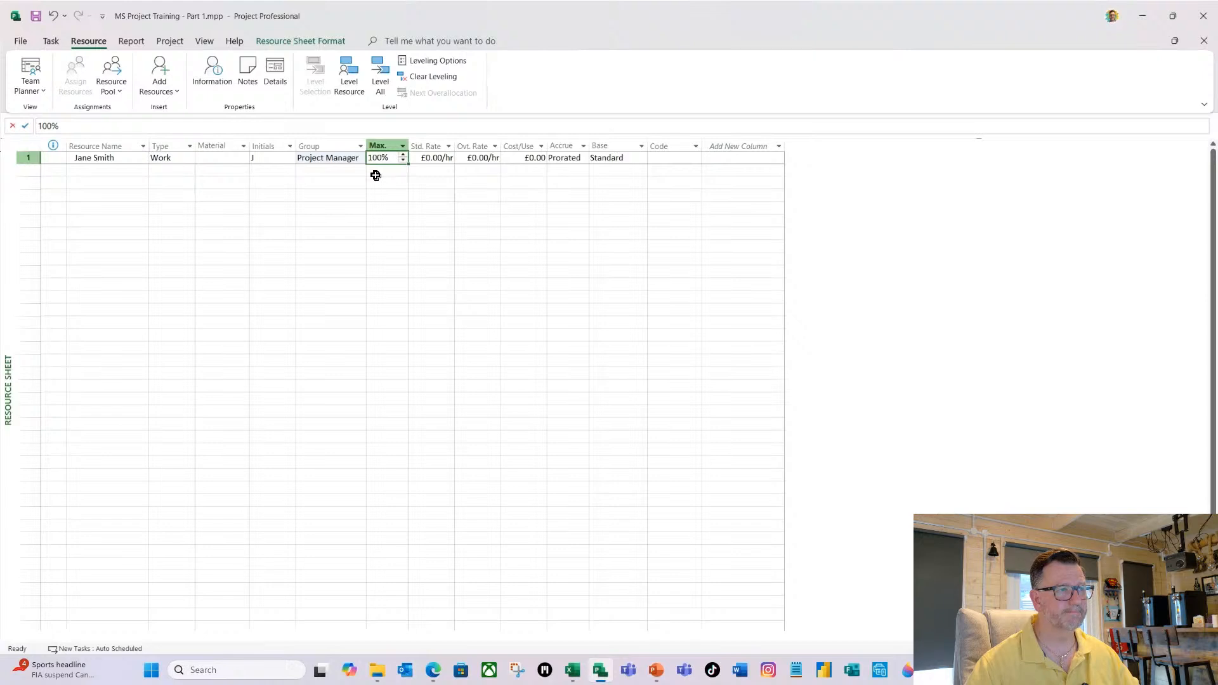
# Set the Project Manager resource's standard rate to £80.00/hr.
pyautogui.press('Tab')
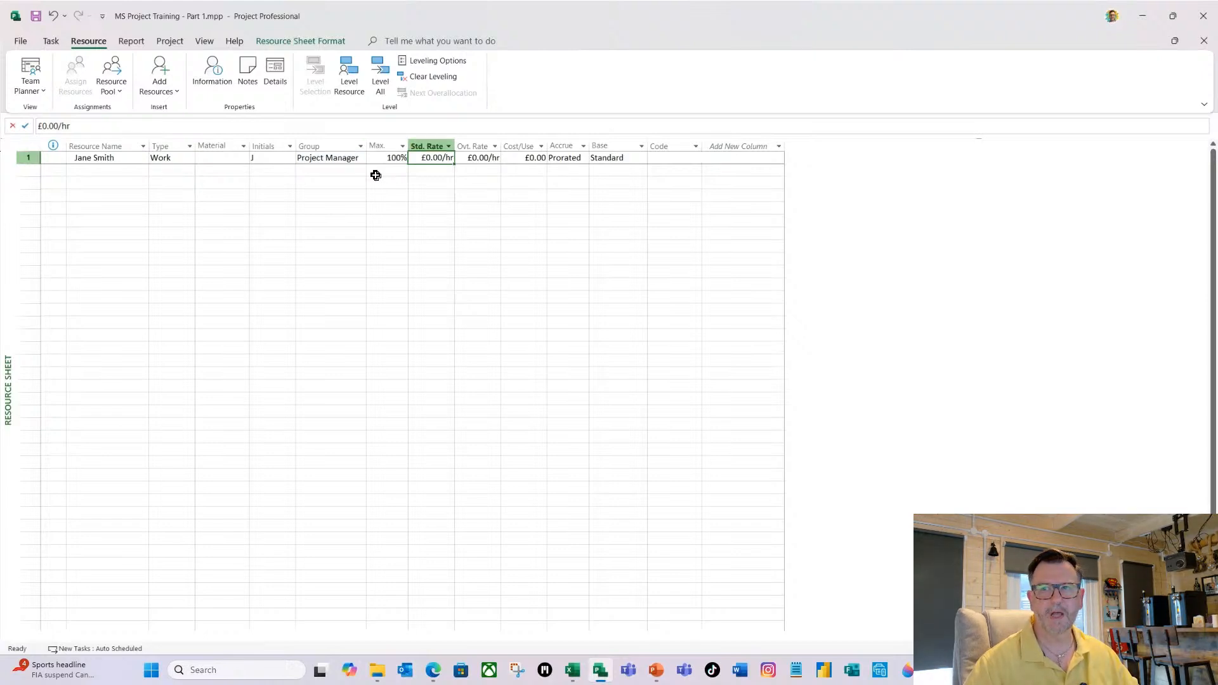
pyautogui.write('8')
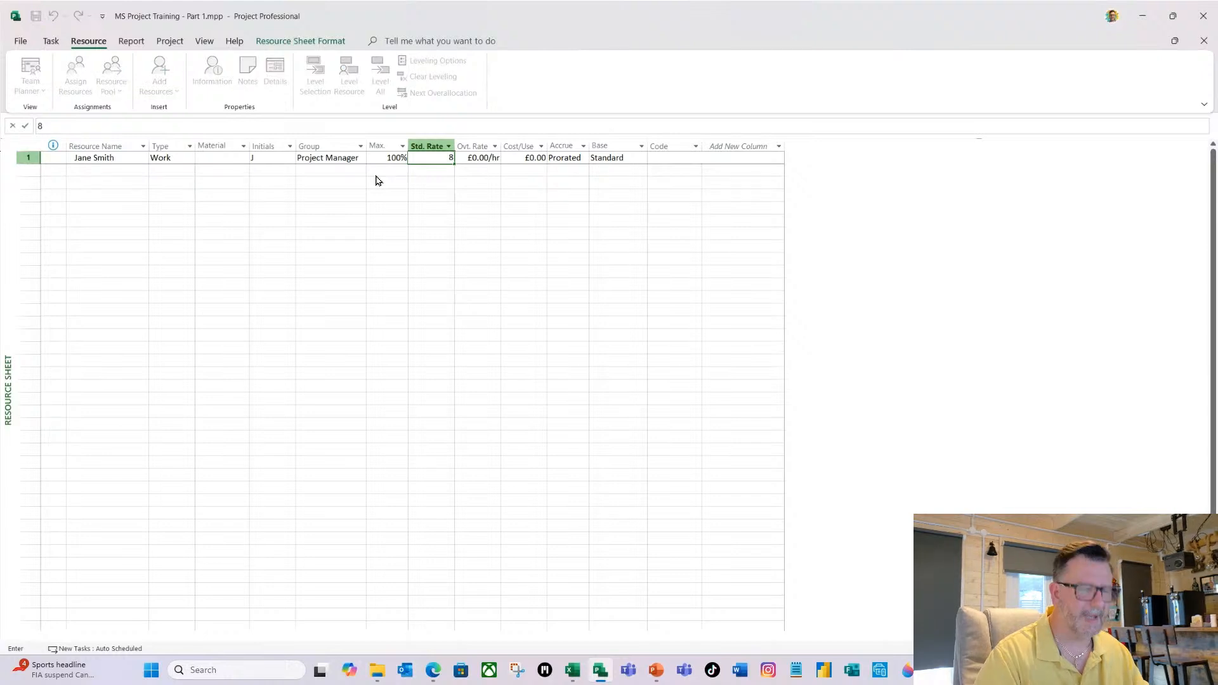
pyautogui.write('0')
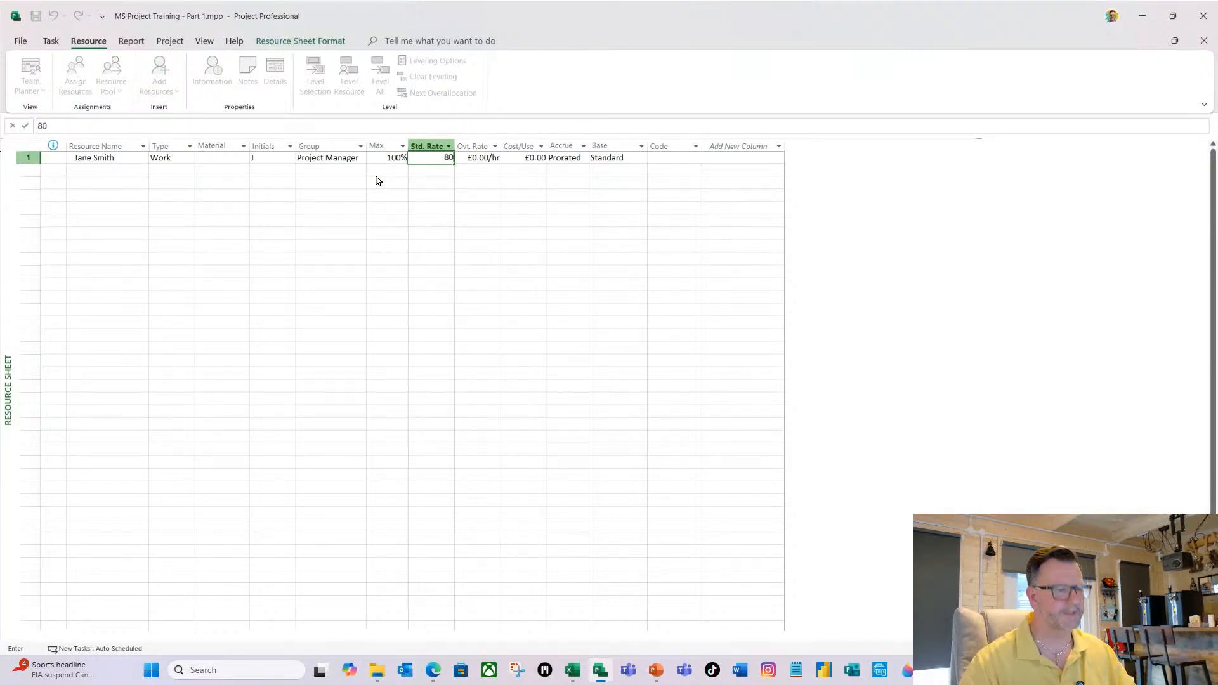
pyautogui.press('Tab')
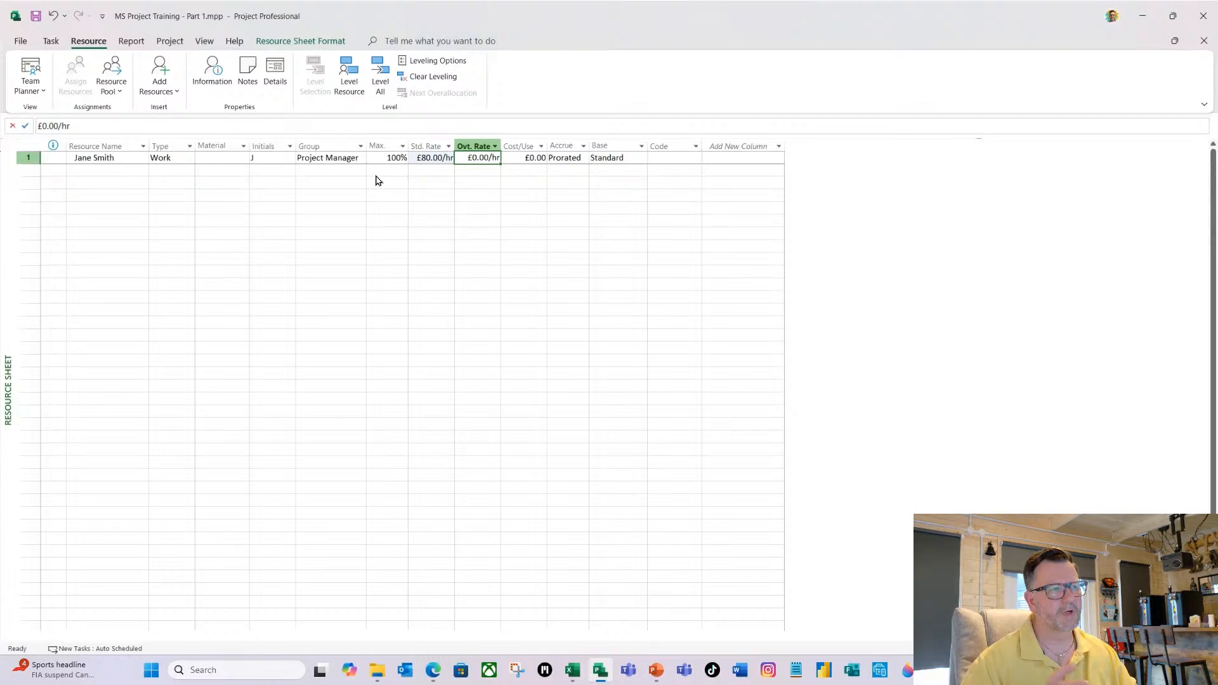
# Choose Prorated as the cost accrual method for the Project Manager resource.
pyautogui.press('Tab')
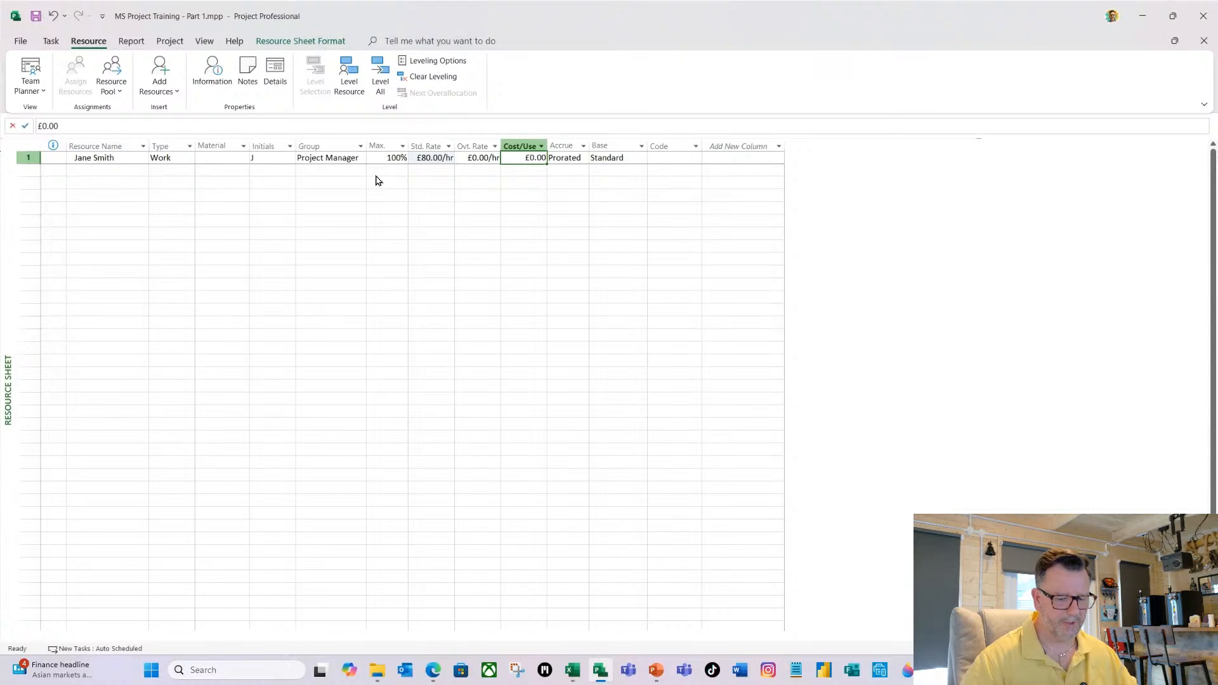
pyautogui.press('Tab')
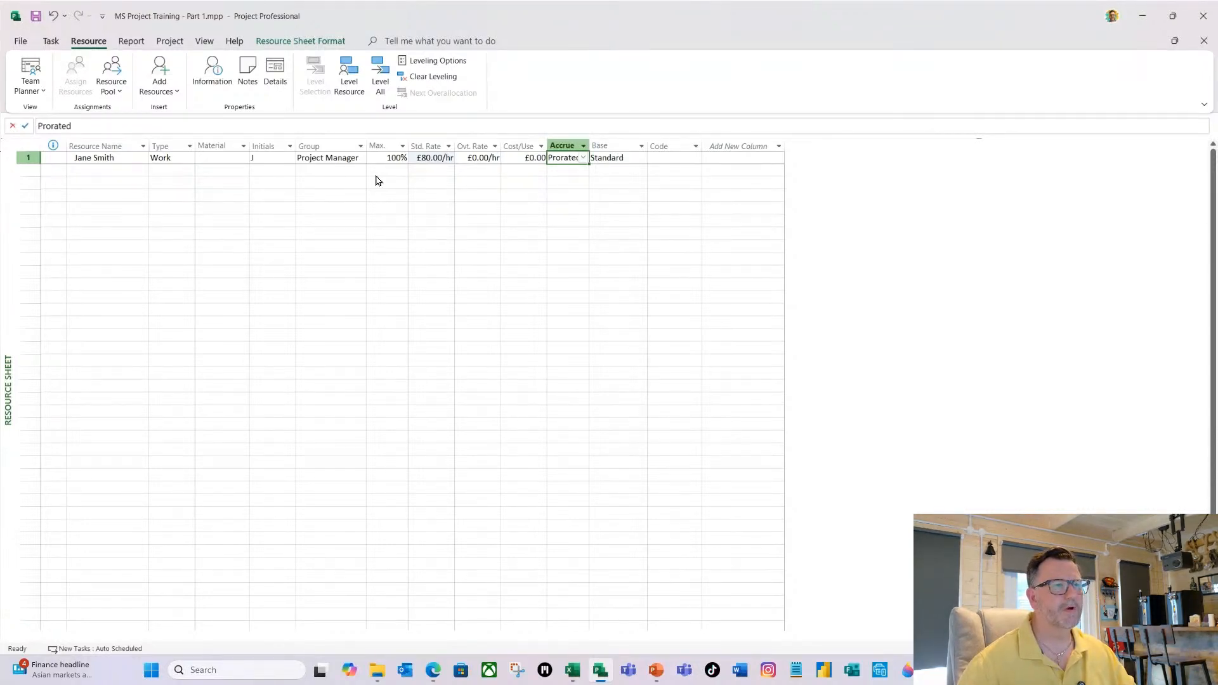
pyautogui.click(584, 158)
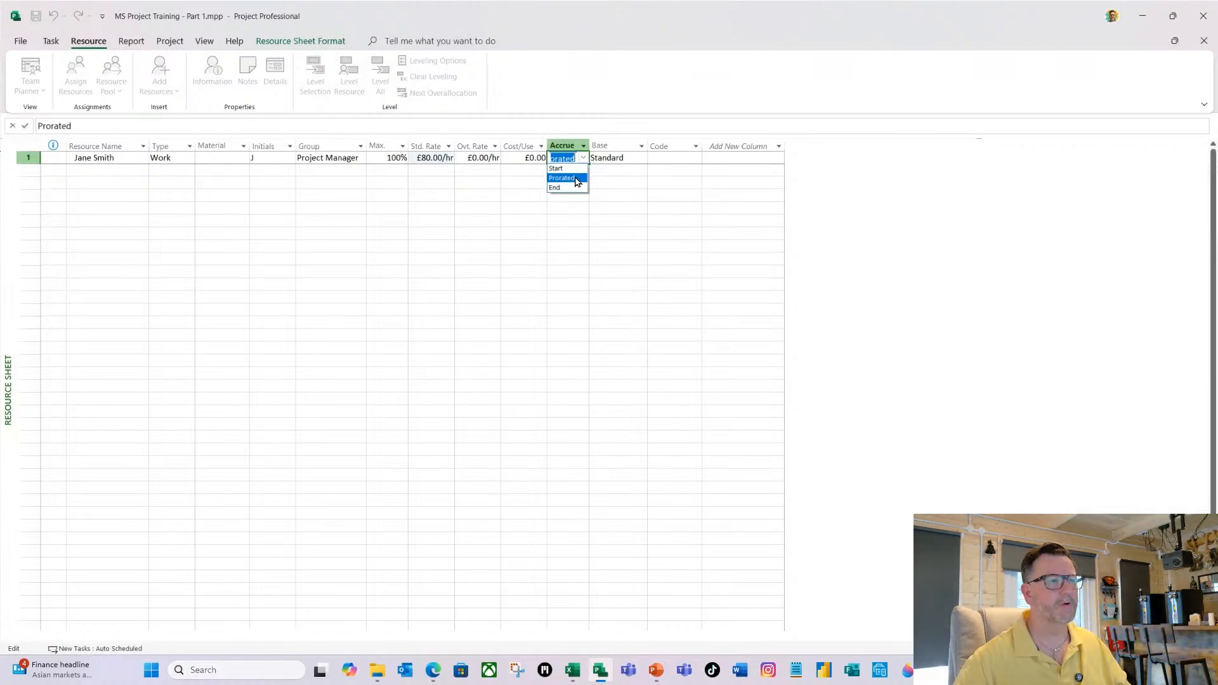
pyautogui.click(577, 182)
pyautogui.click(434, 172)
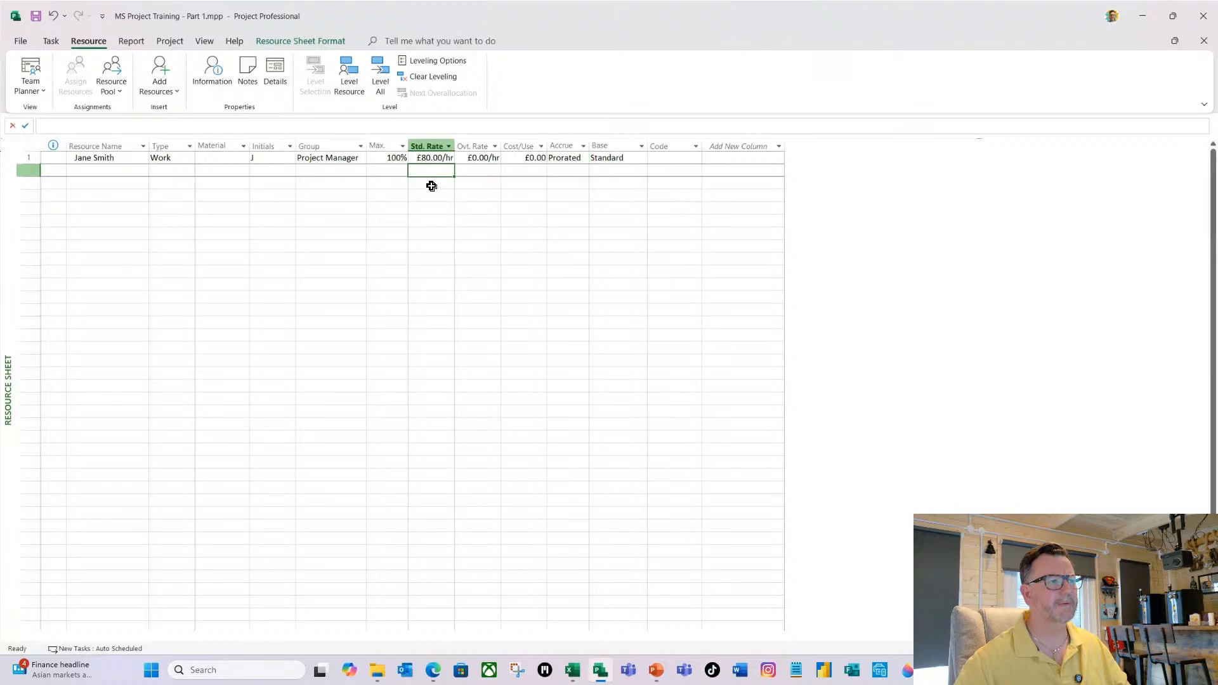
# Switch to Excel, examine the Resource - P2 sheet in Training Tasks List.xlsx, and return to Microsoft Project.
pyautogui.click(75, 169)
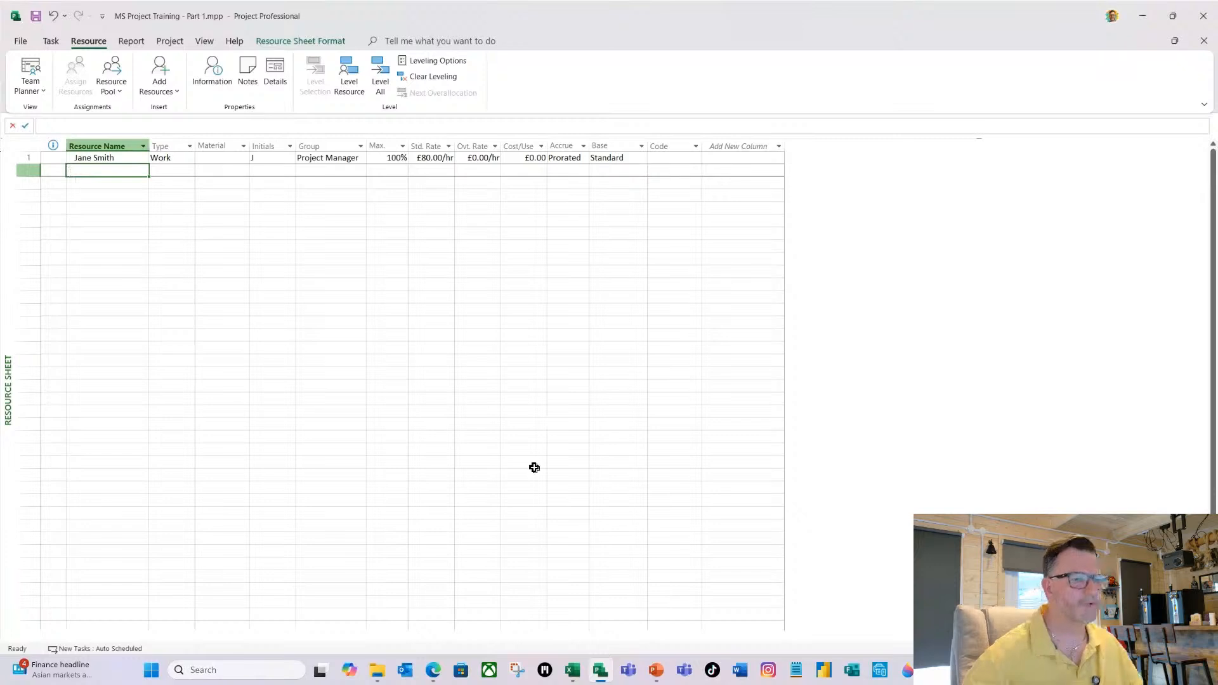
pyautogui.click(578, 678)
pyautogui.click(223, 630)
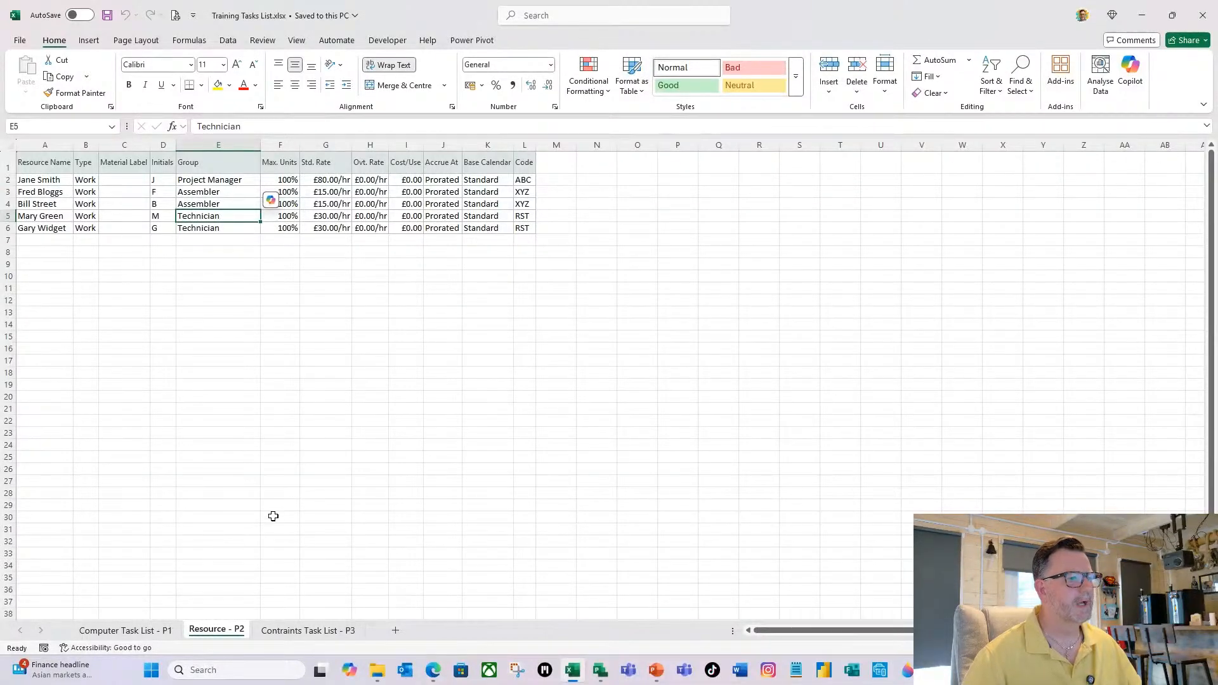
pyautogui.click(602, 680)
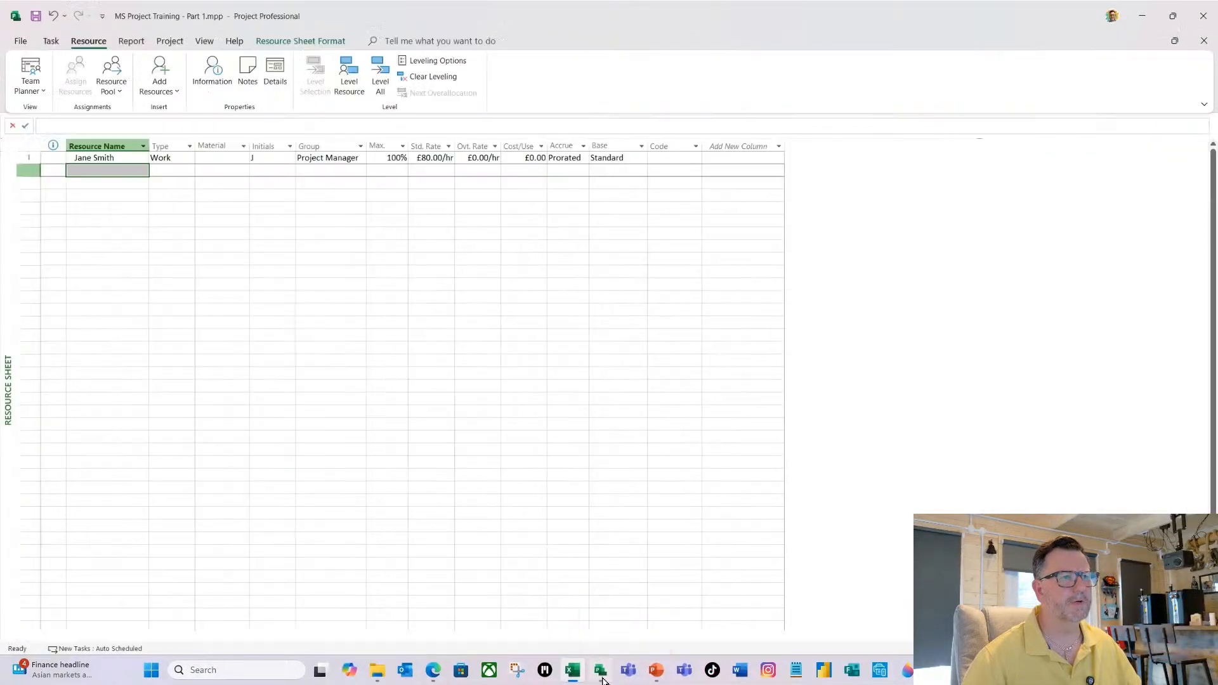
# Enter ABC as the code for the Project Manager resource.
pyautogui.click(651, 157)
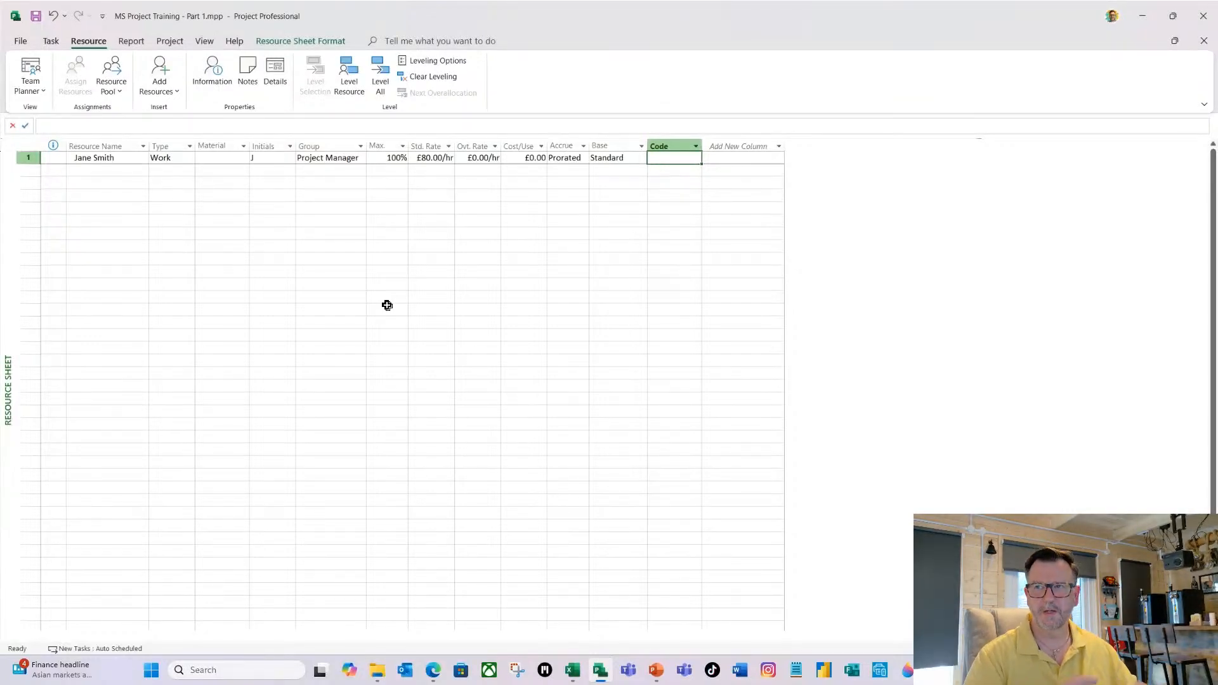
pyautogui.write('ABC')
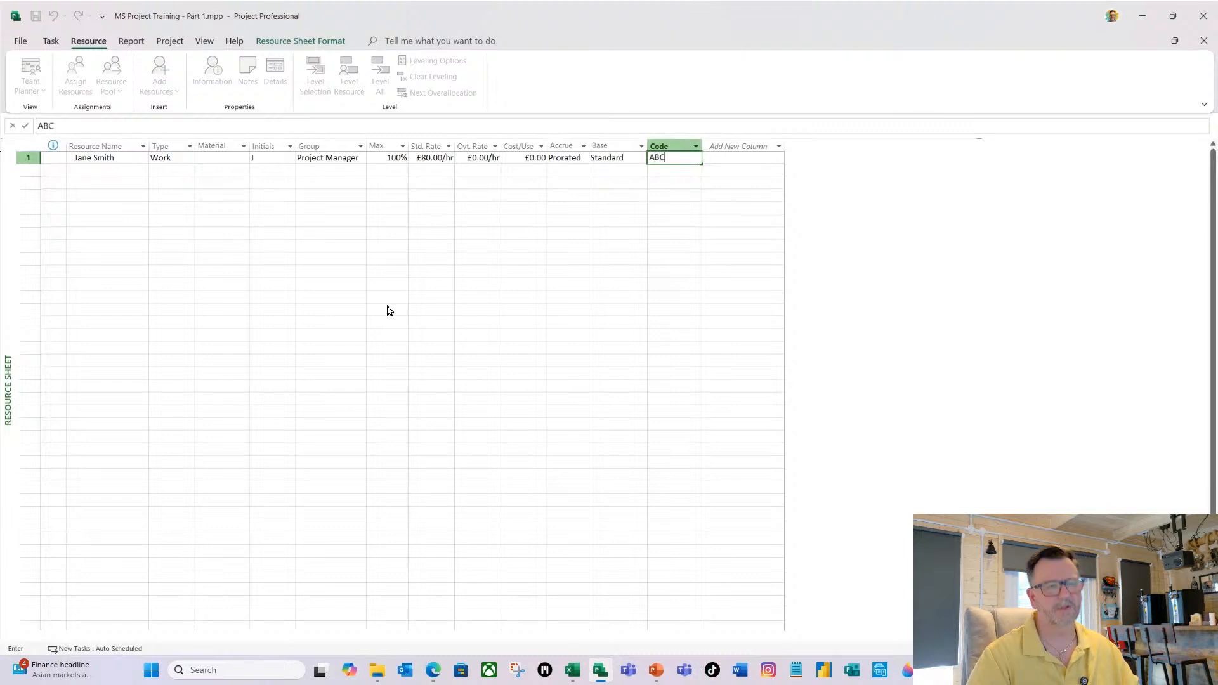
pyautogui.press('Return')
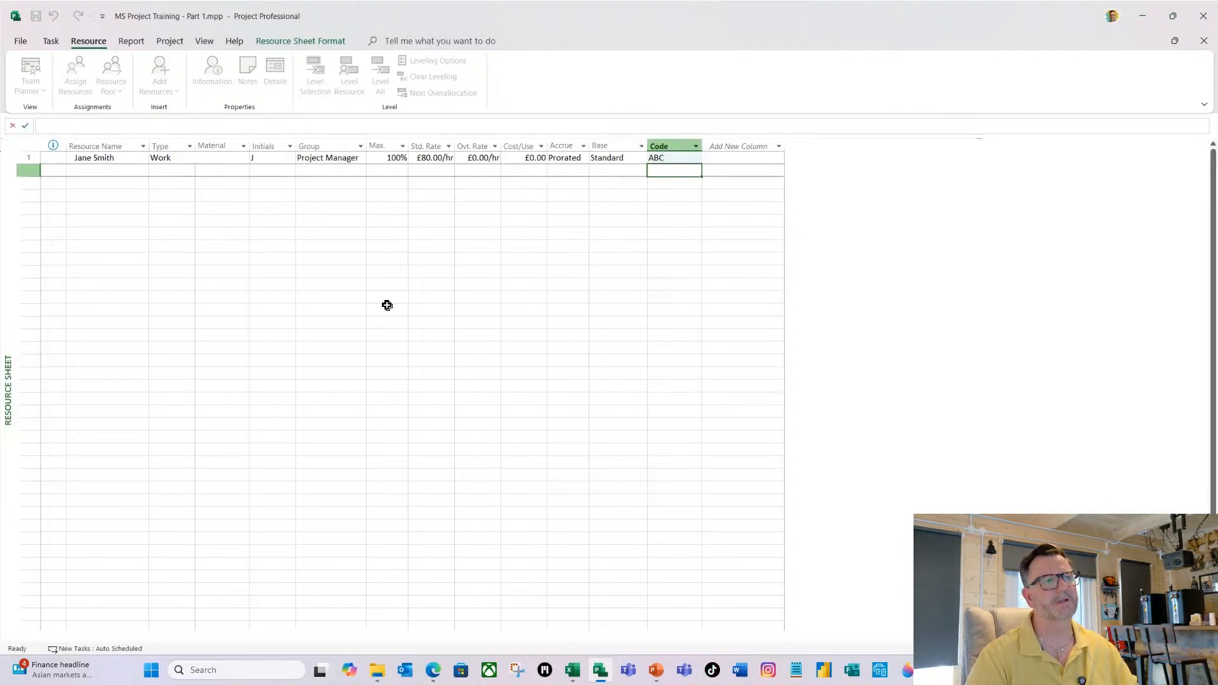
# Copy the two Assembler and two Technician rows, A3:L6, from the Excel Resource - P2 sheet into the Project resource sheet below the Project Manager.
pyautogui.click(93, 170)
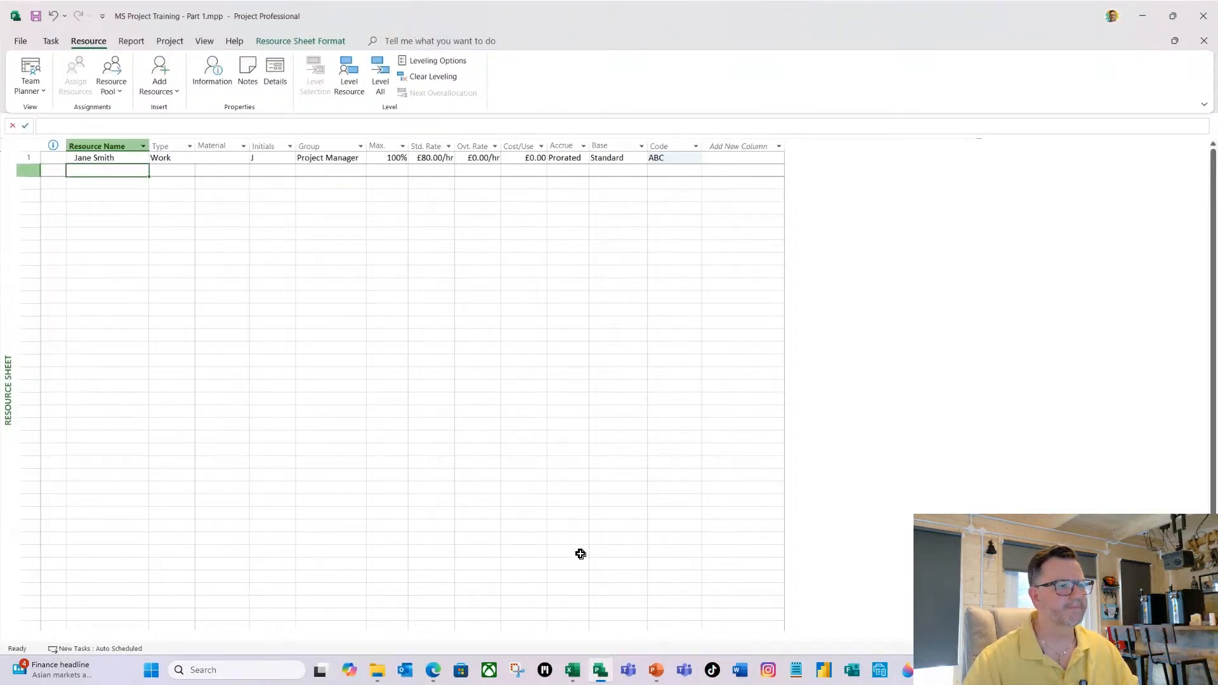
pyautogui.click(573, 670)
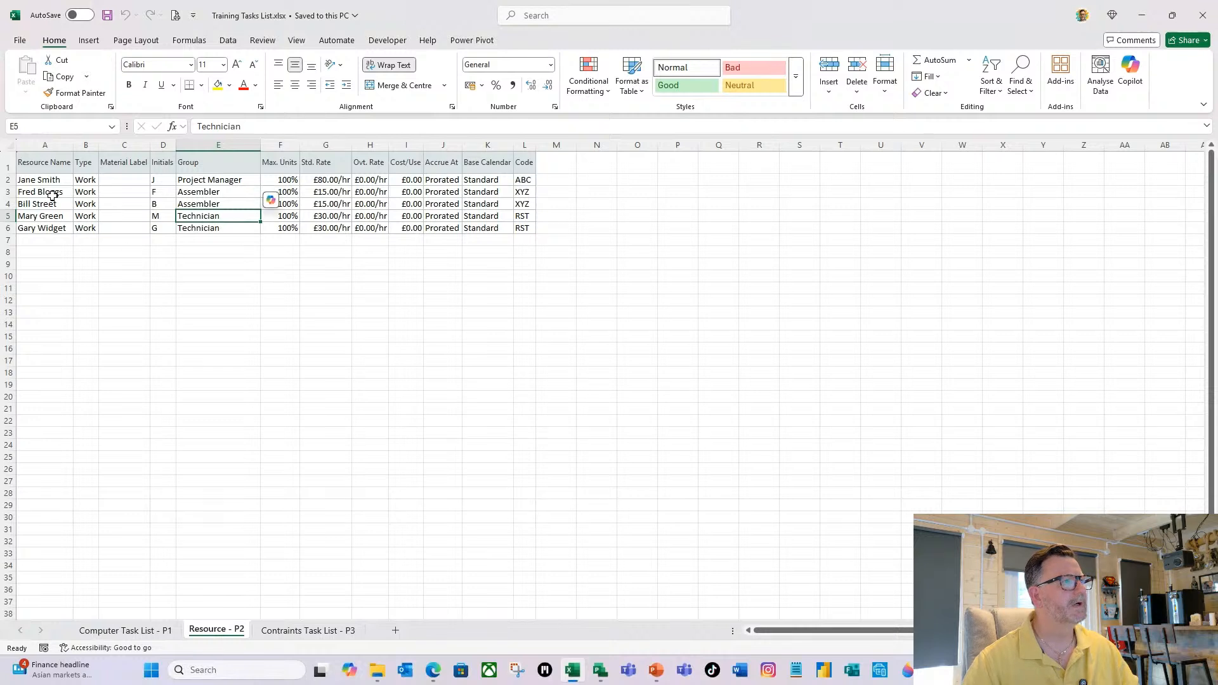
pyautogui.moveTo(52, 195); pyautogui.dragTo(519, 227)
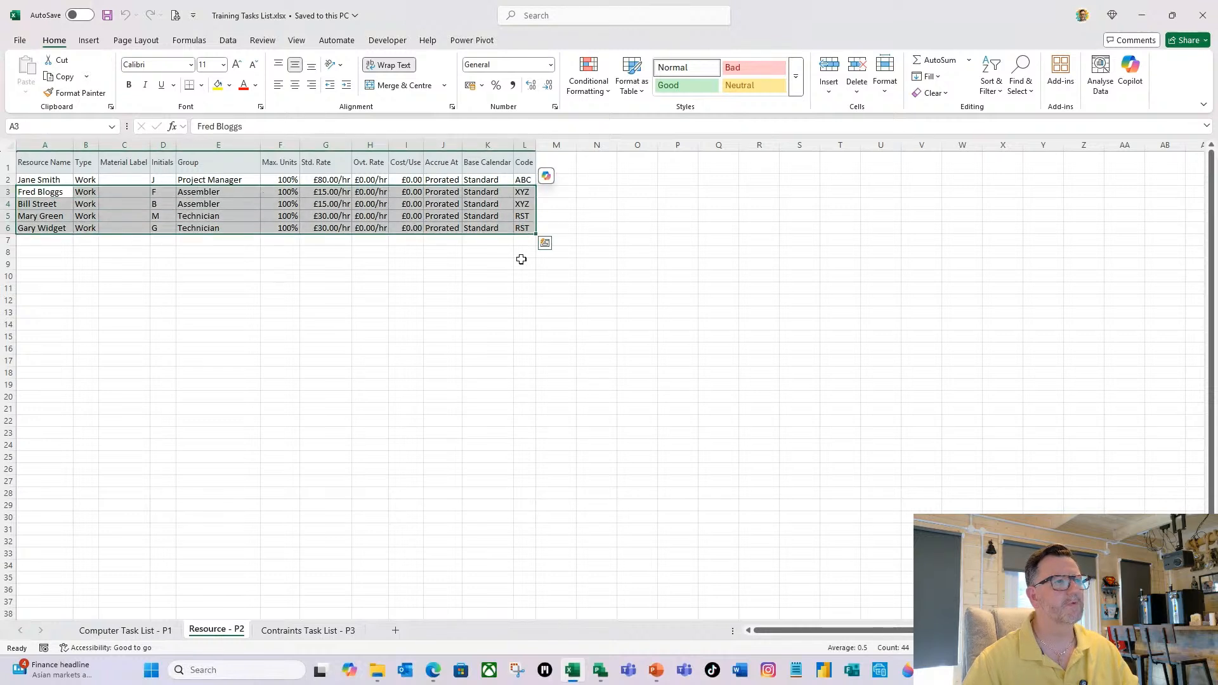
pyautogui.hotkey('ctrl', 'c')
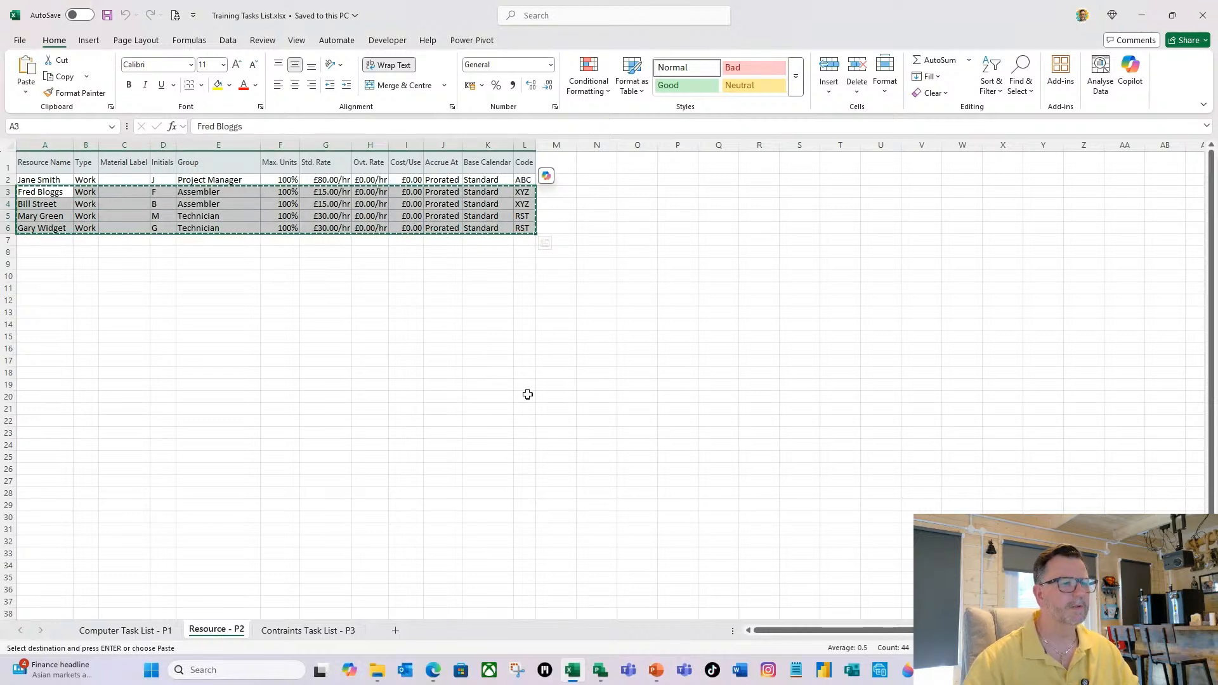
pyautogui.click(600, 669)
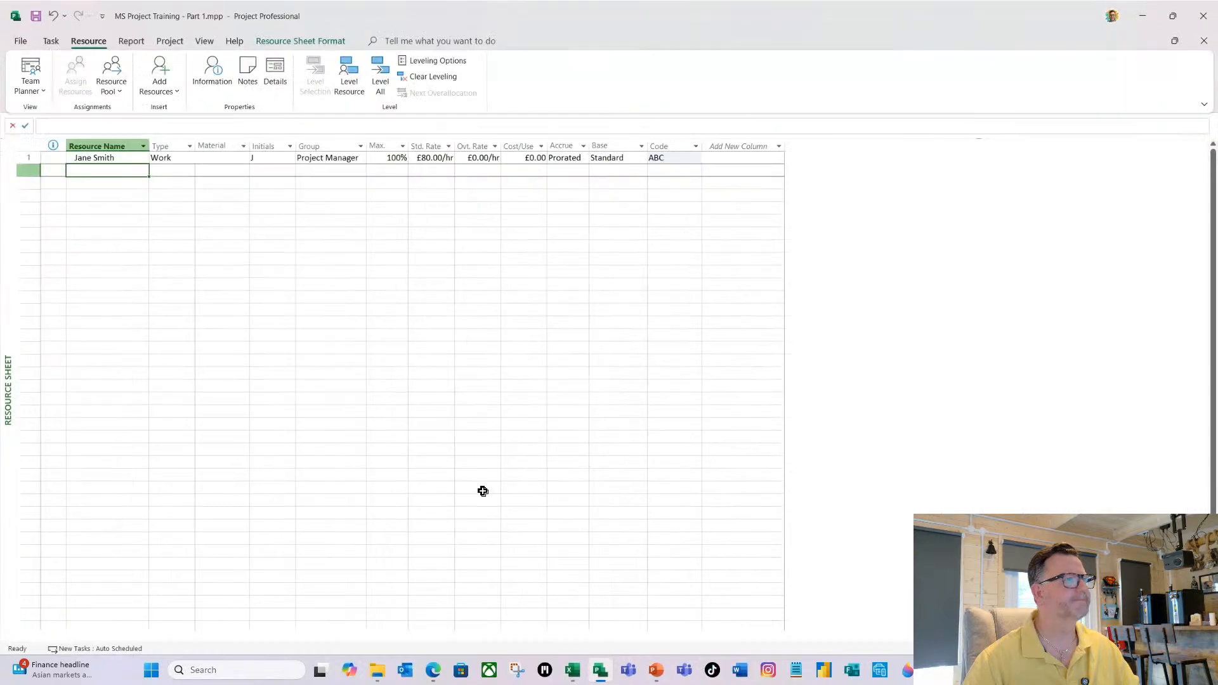
pyautogui.hotkey('ctrl', 'v')
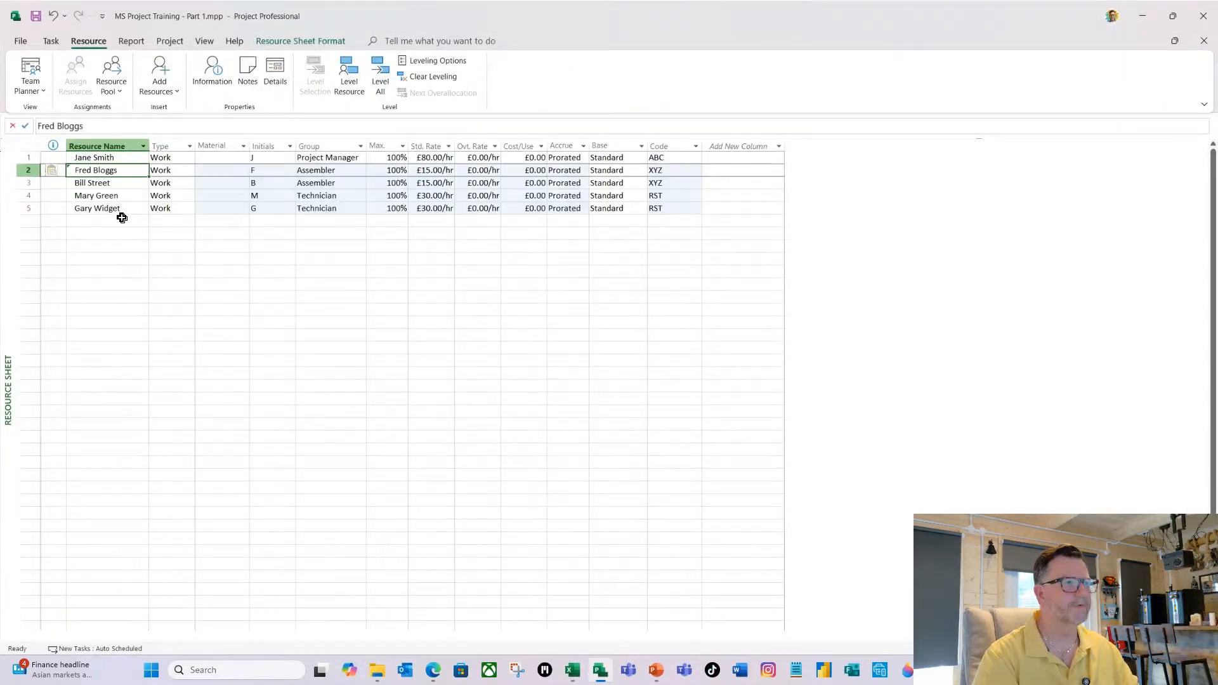
pyautogui.click(222, 222)
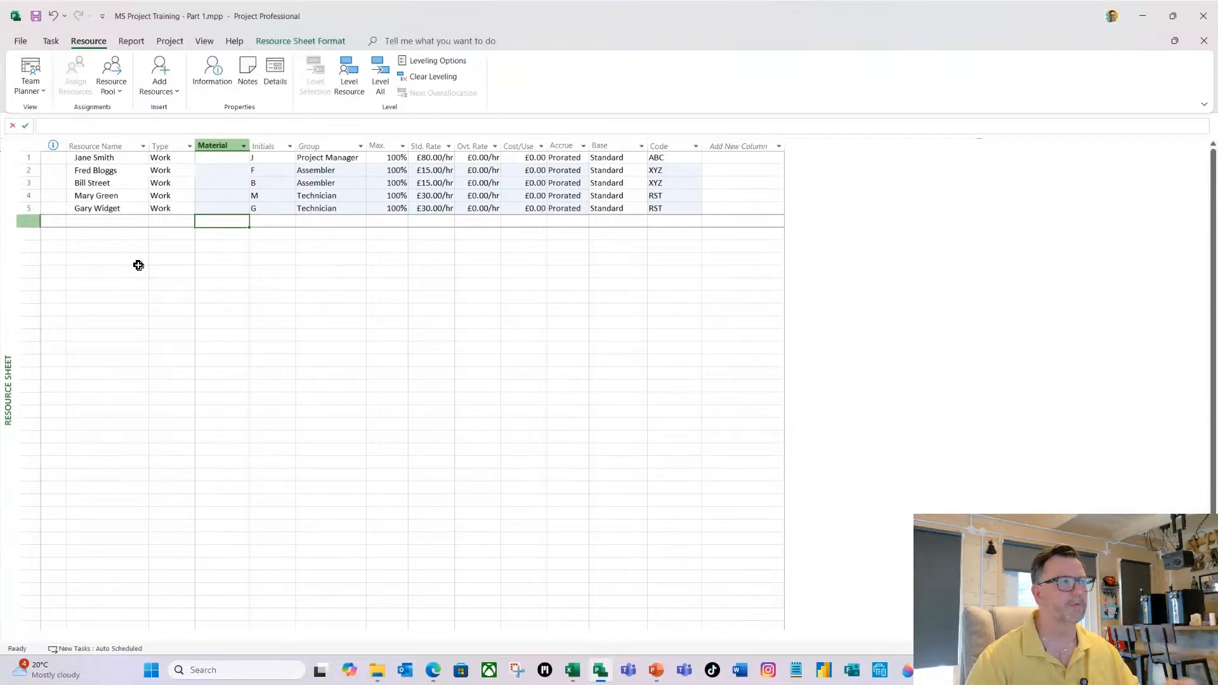
pyautogui.click(524, 246)
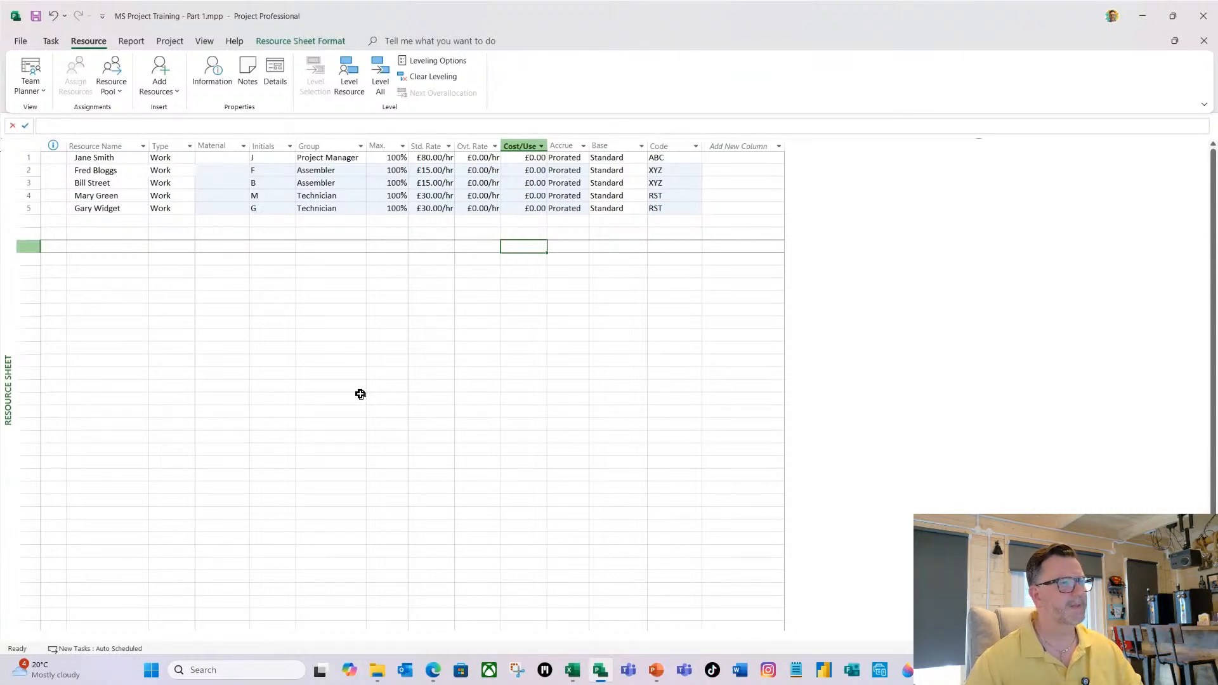
# In the first Assembler resource's cost rate table A, add a new rate row effective Fri 01/08/25.
pyautogui.click(99, 168)
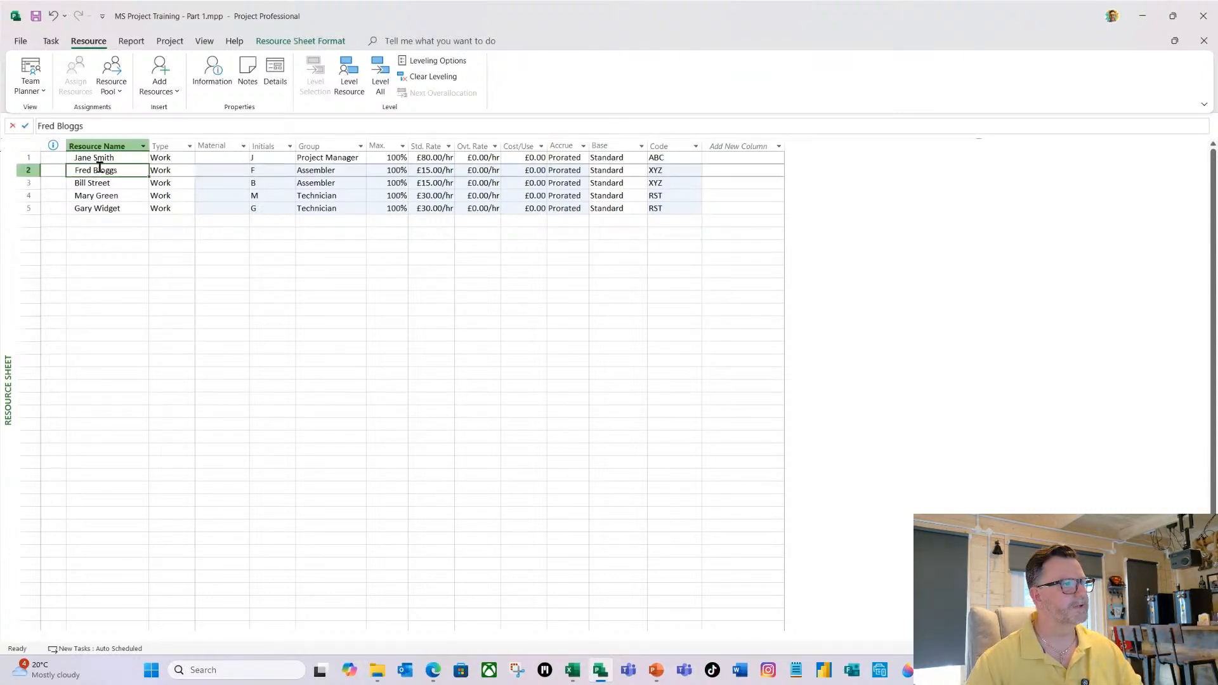
pyautogui.doubleClick(100, 167)
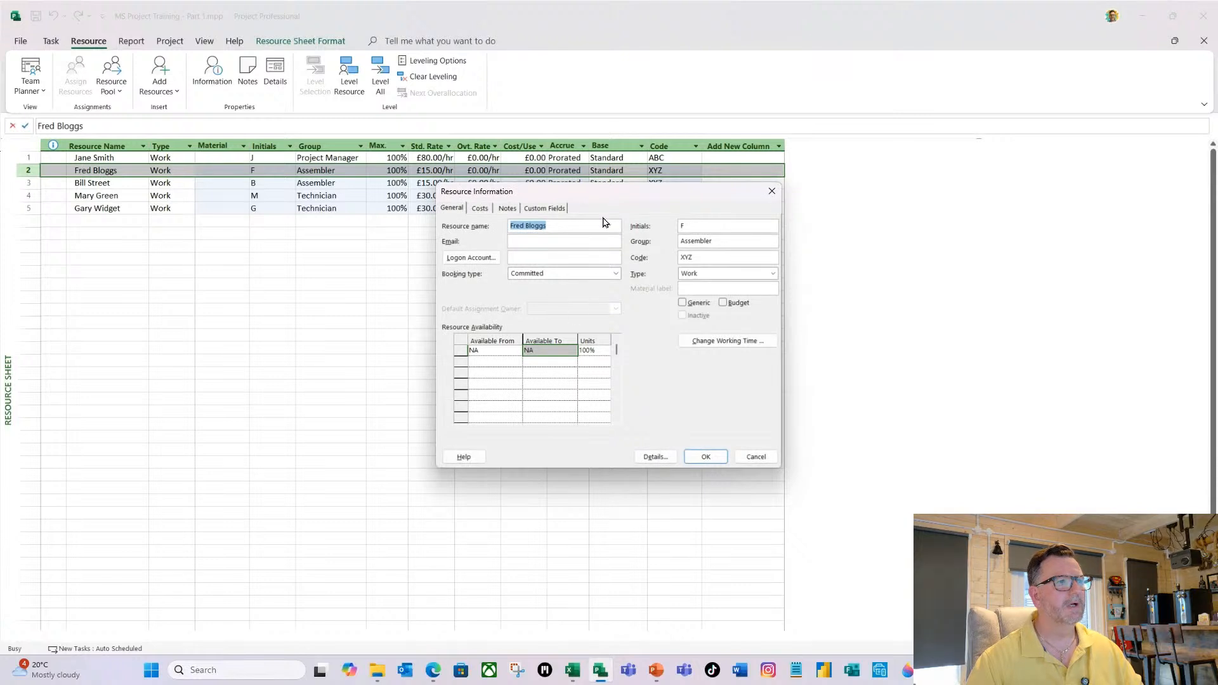
pyautogui.moveTo(620, 195); pyautogui.dragTo(535, 201)
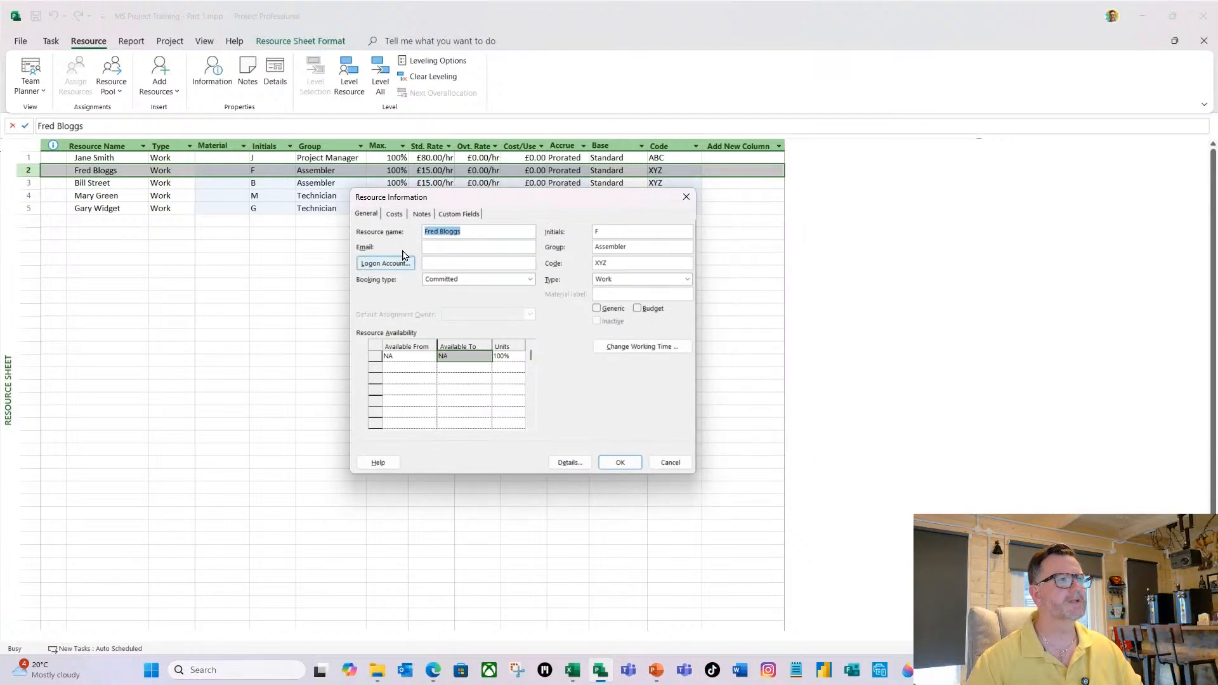
pyautogui.click(400, 216)
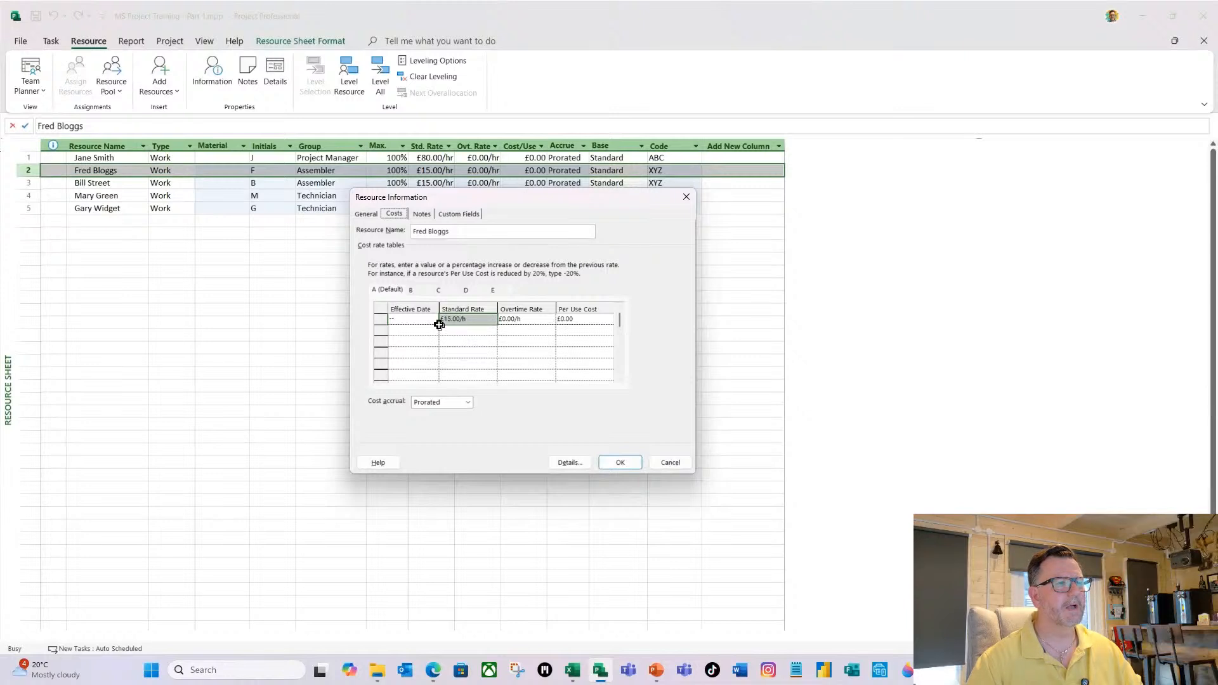
pyautogui.click(420, 329)
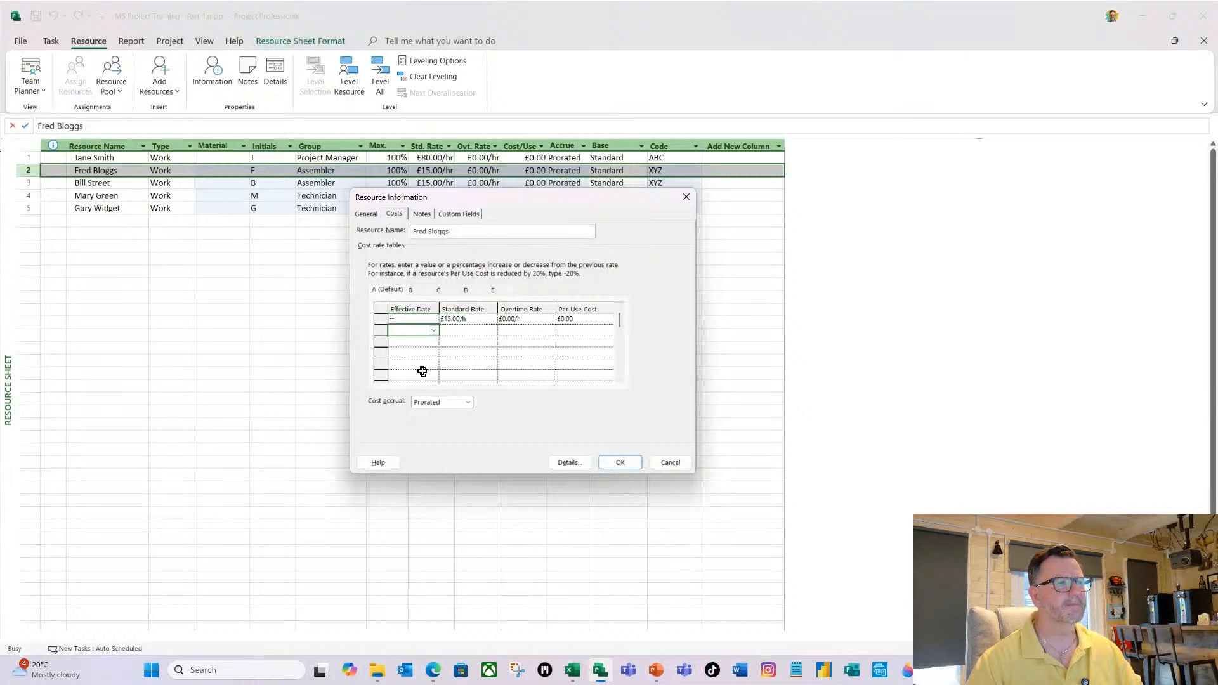
pyautogui.click(434, 330)
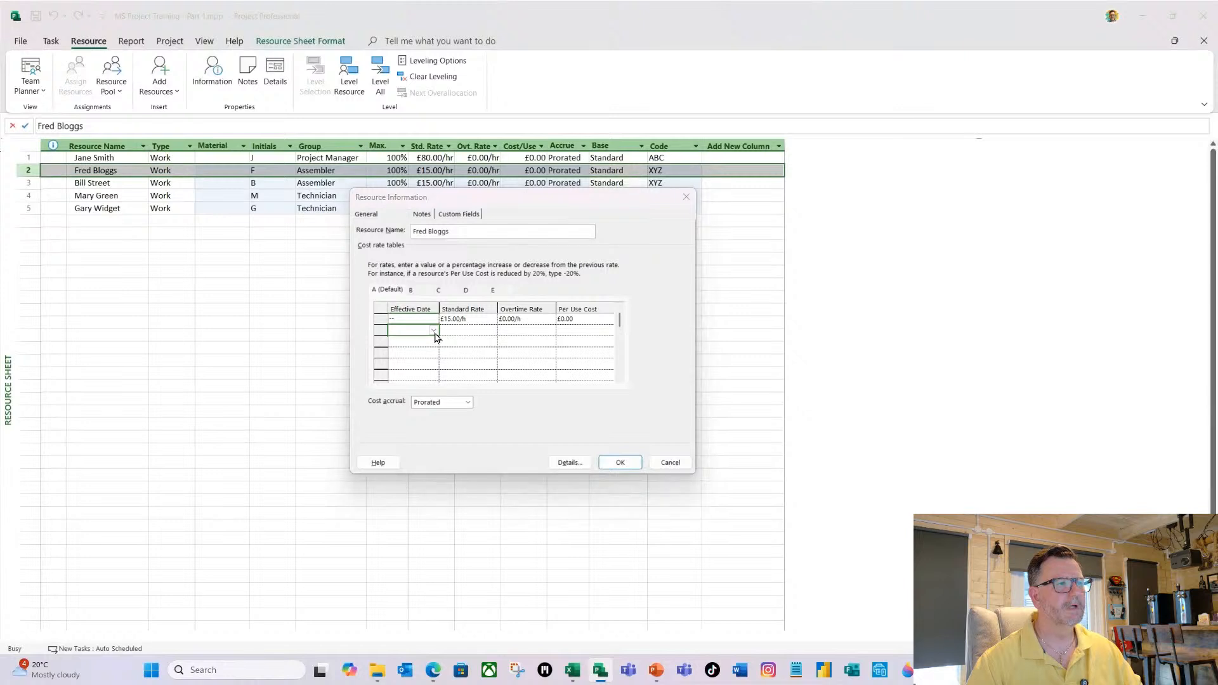
pyautogui.click(431, 344)
pyautogui.click(431, 344)
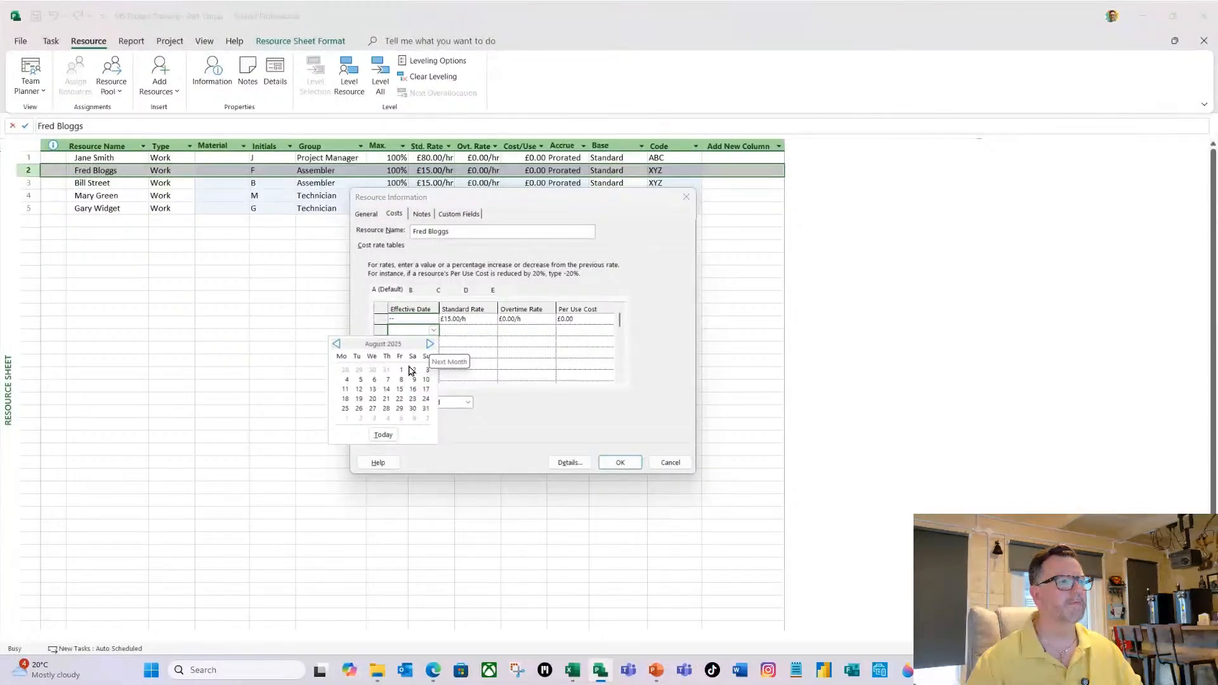
pyautogui.click(400, 369)
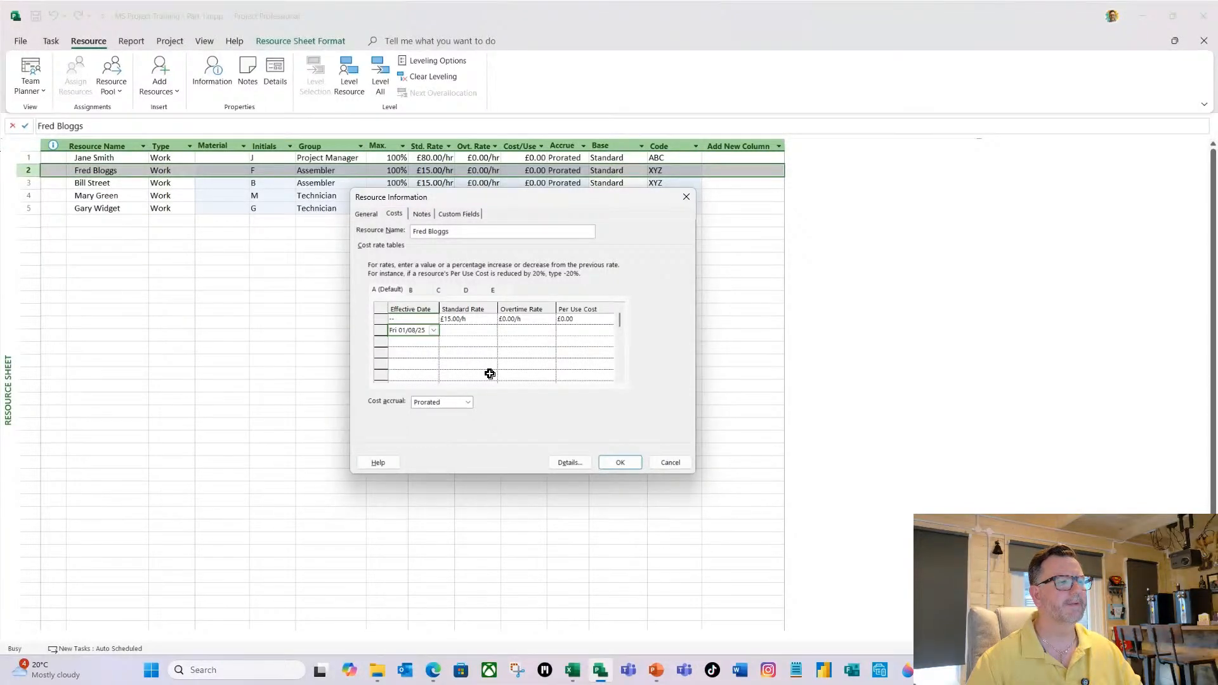
# Enter a 10% standard rate increase for the first Assembler's 01/08/25 row and accept the resource information.
pyautogui.click(470, 330)
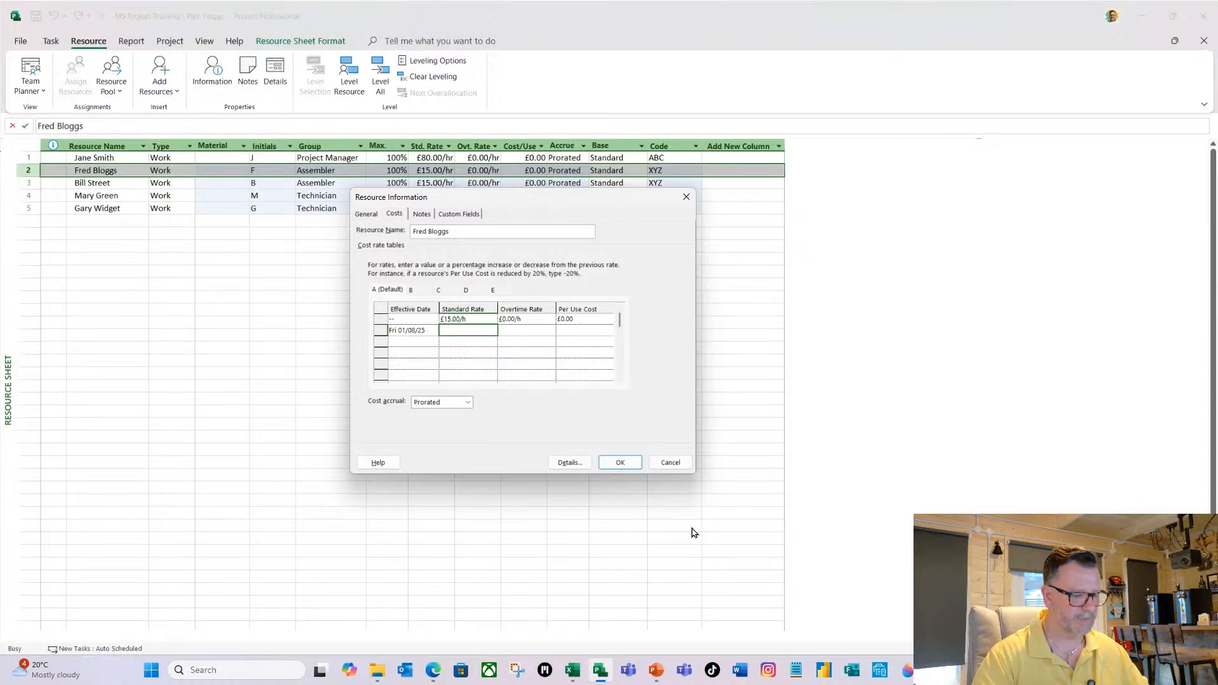
pyautogui.write('10')
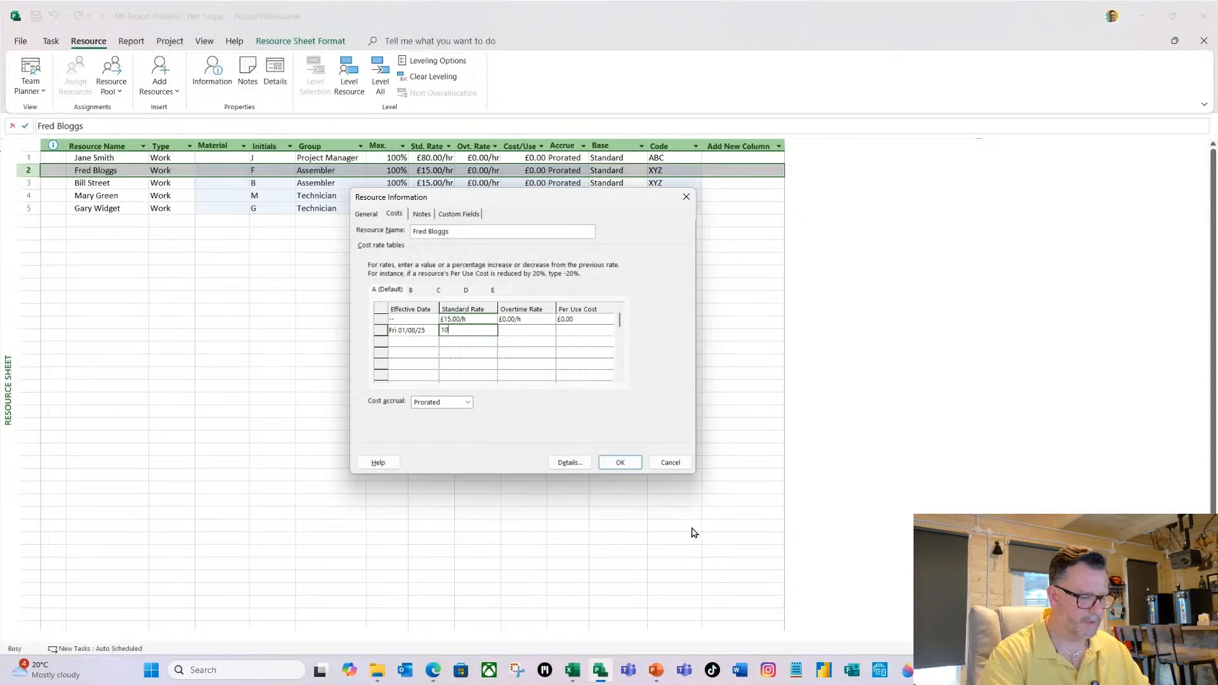
pyautogui.write('%')
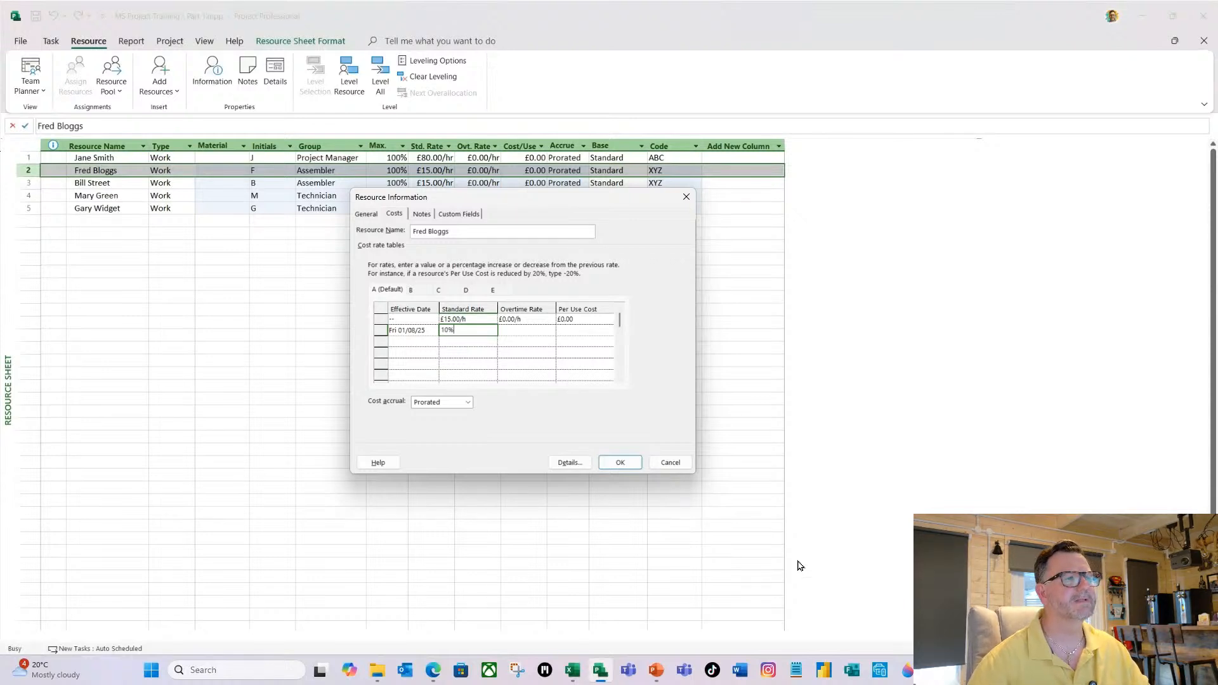
pyautogui.press('Return')
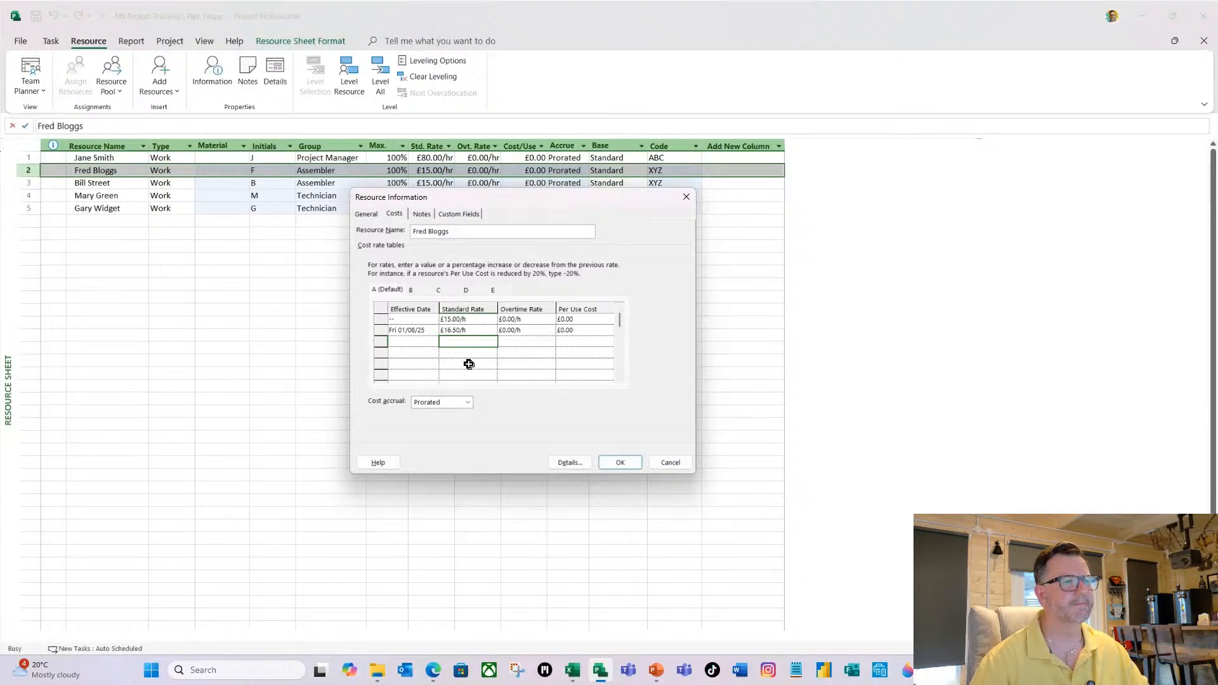
pyautogui.click(620, 463)
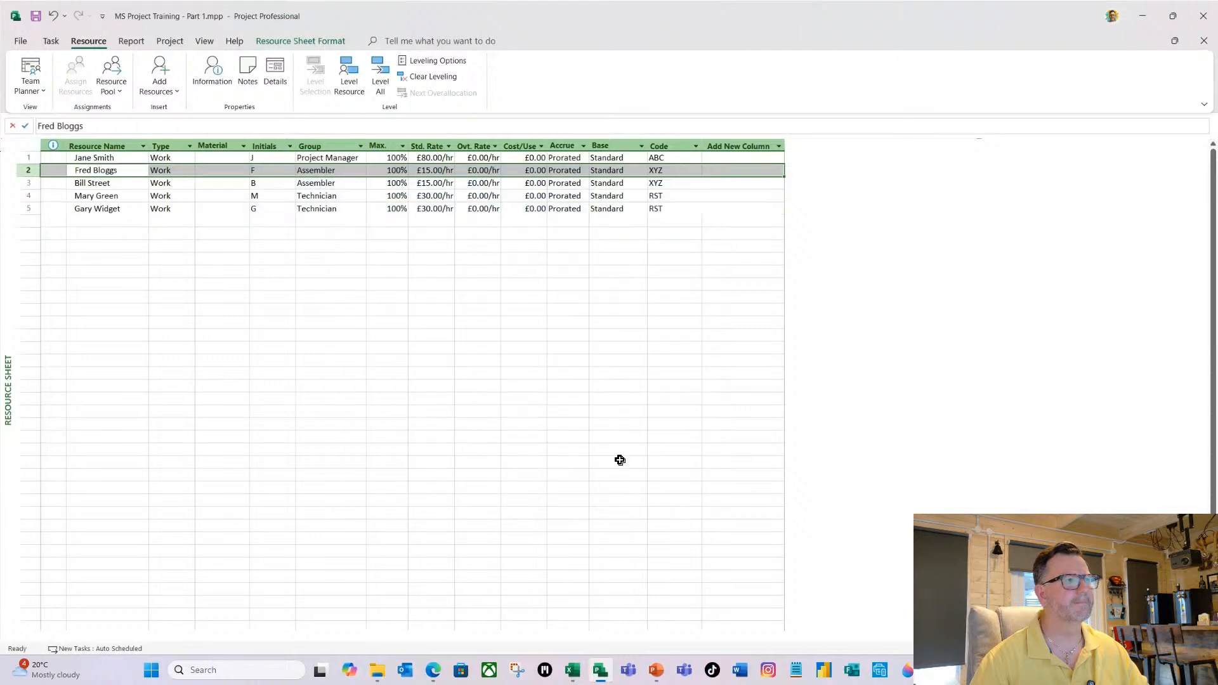
# In the second Assembler resource's cost rate table A, add a new rate row effective 01/08/25.
pyautogui.doubleClick(101, 184)
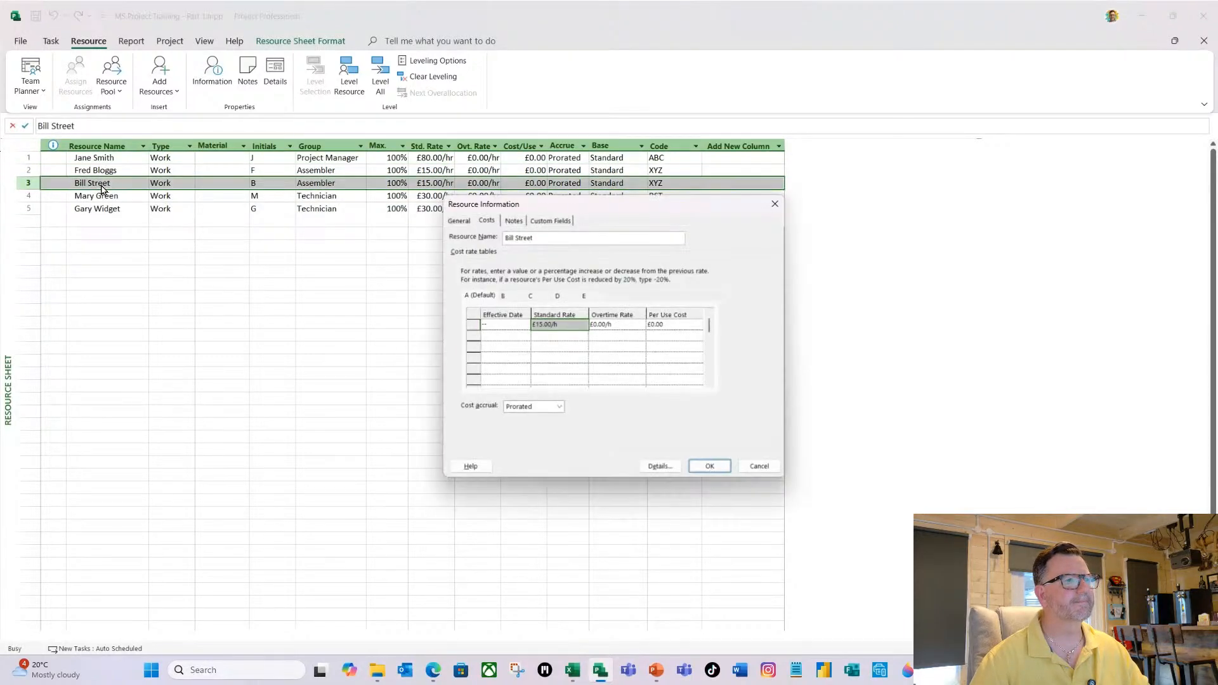
pyautogui.click(516, 336)
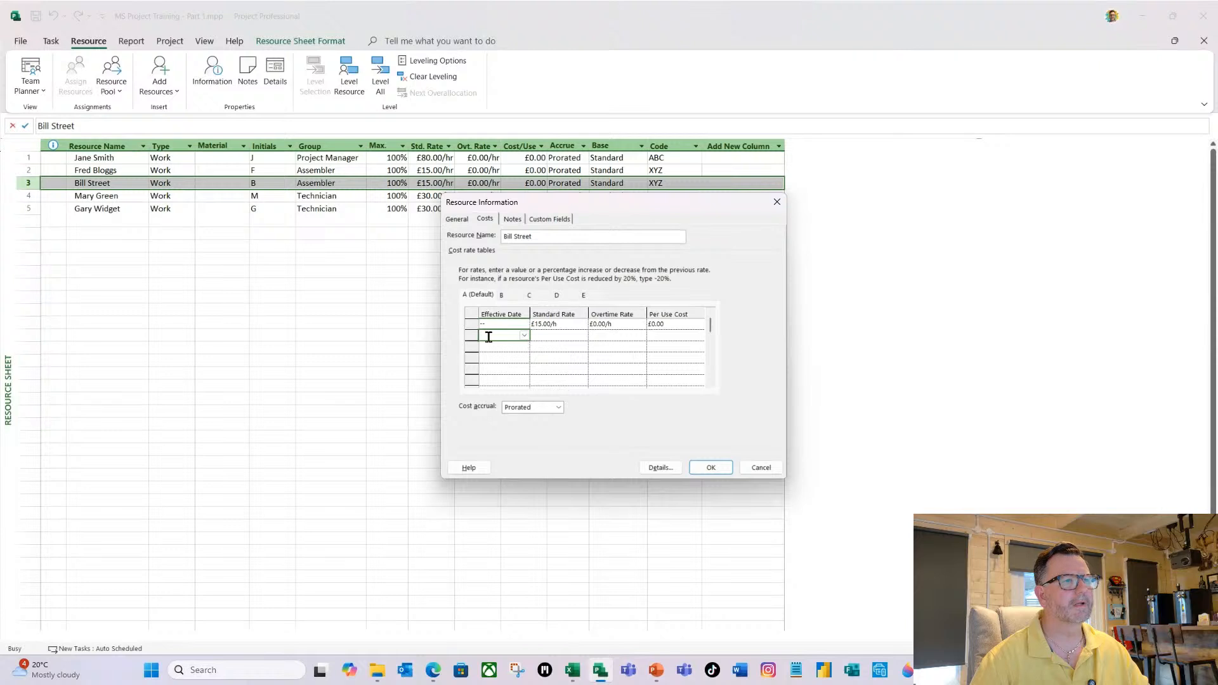
pyautogui.write('01/08/')
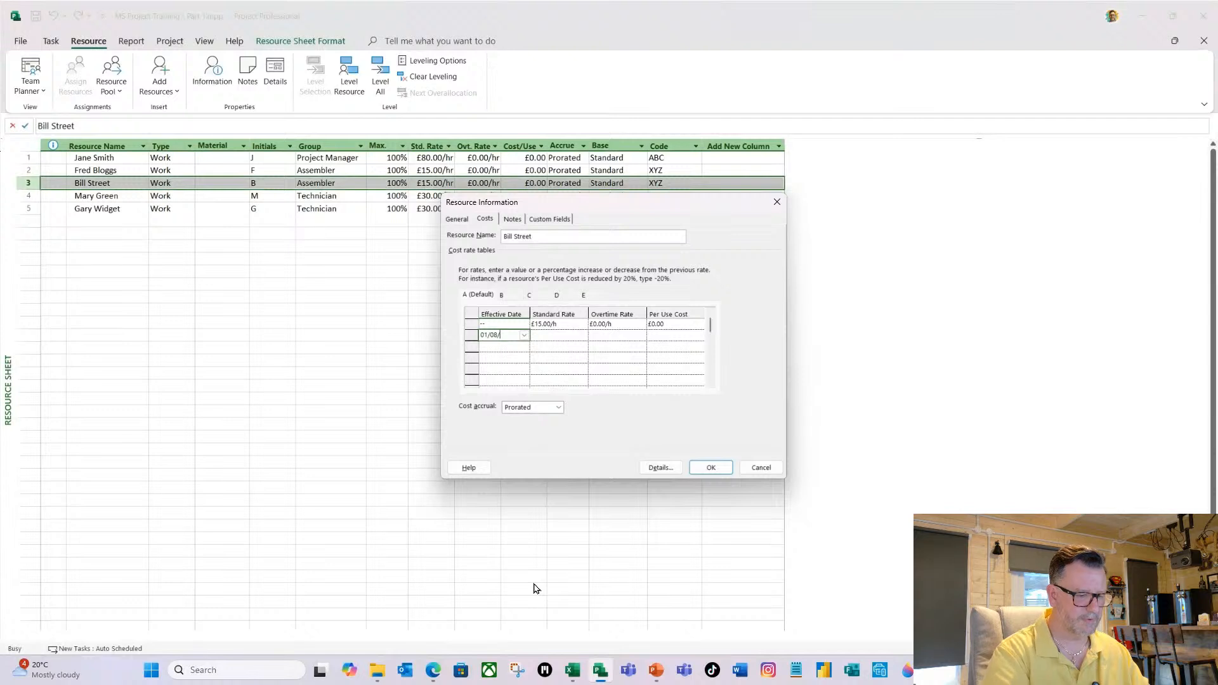
pyautogui.write('25')
pyautogui.press('Return')
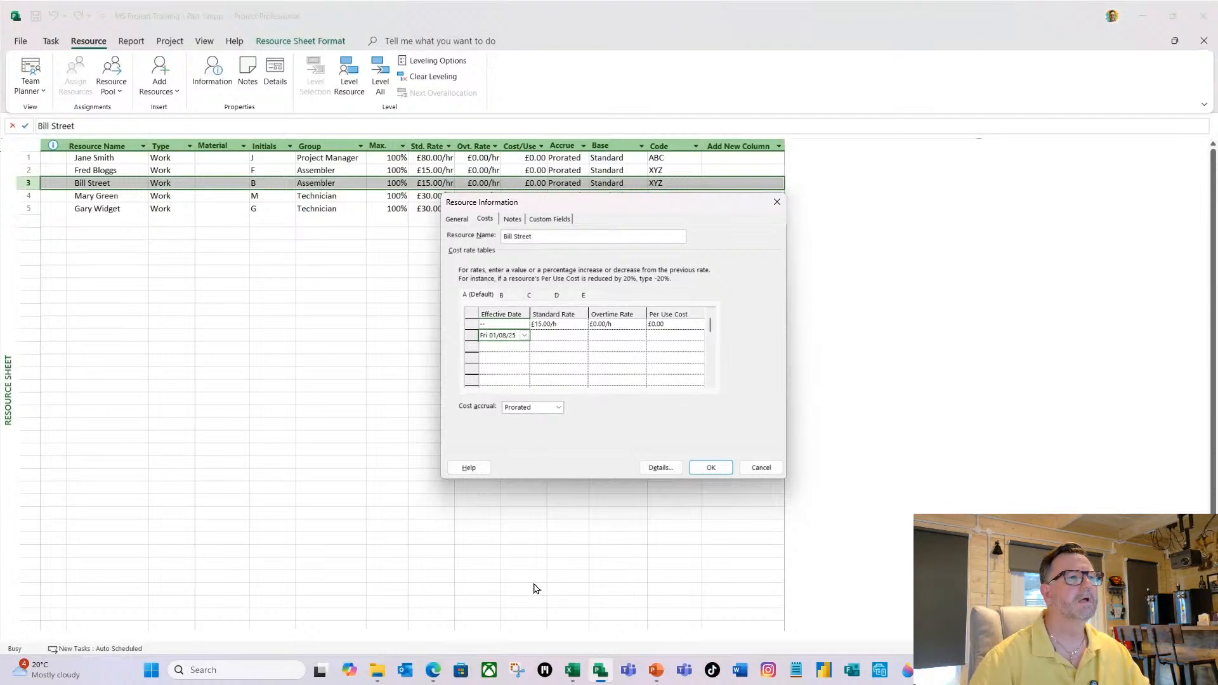
# Enter a 10% standard rate increase for the second Assembler's 01/08/25 row and accept the resource information.
pyautogui.click(554, 335)
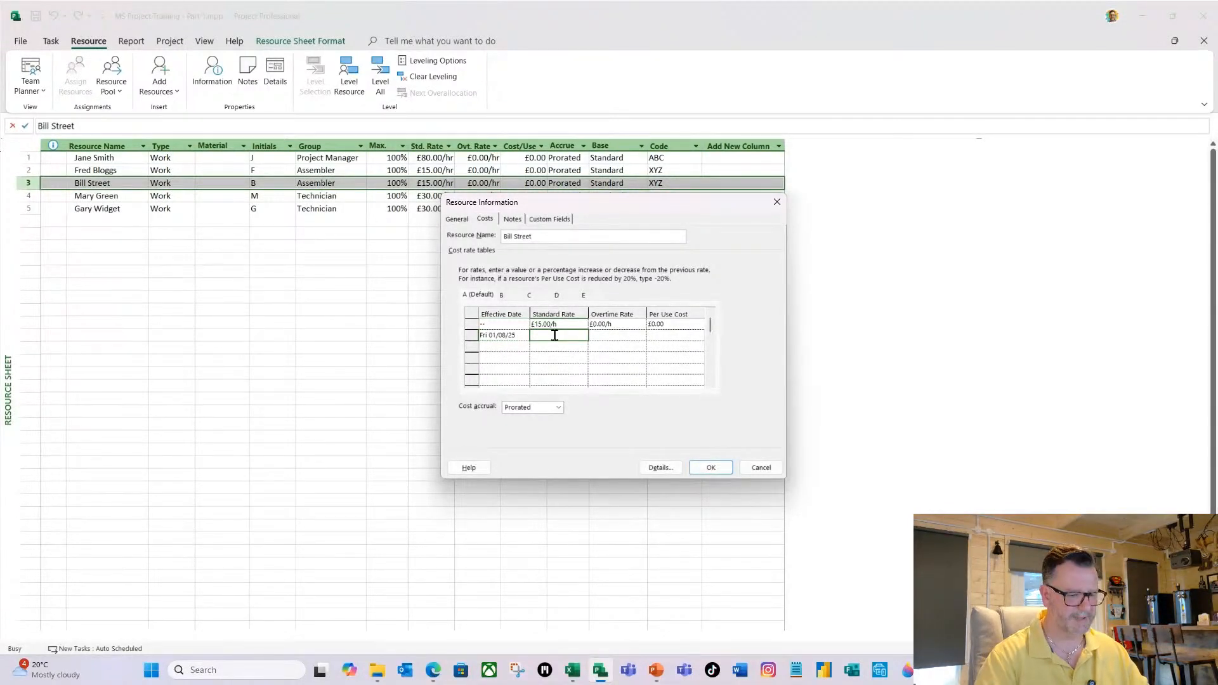
pyautogui.write('10')
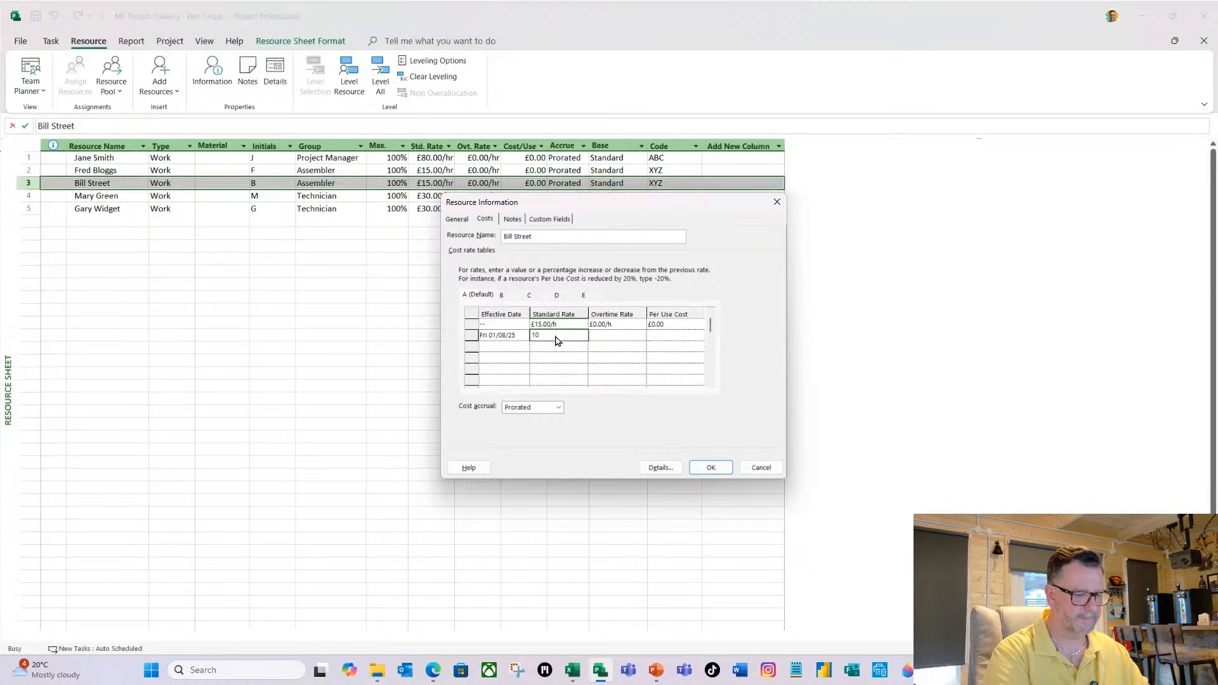
pyautogui.press('Return')
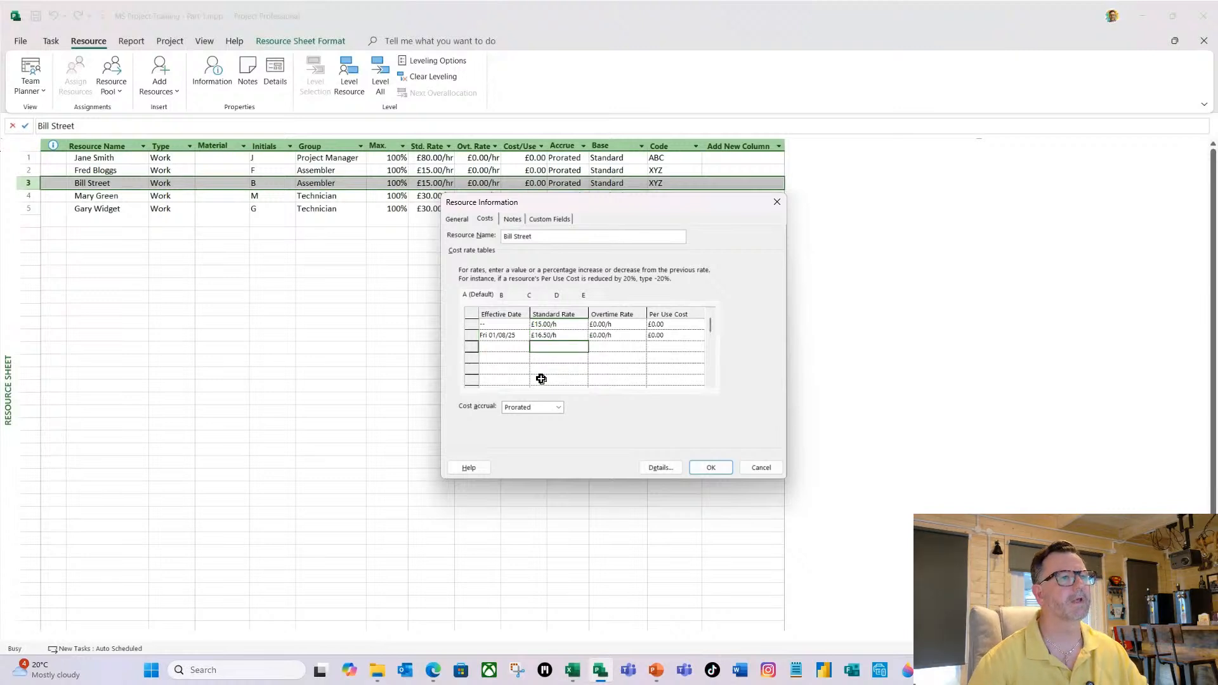
pyautogui.click(708, 467)
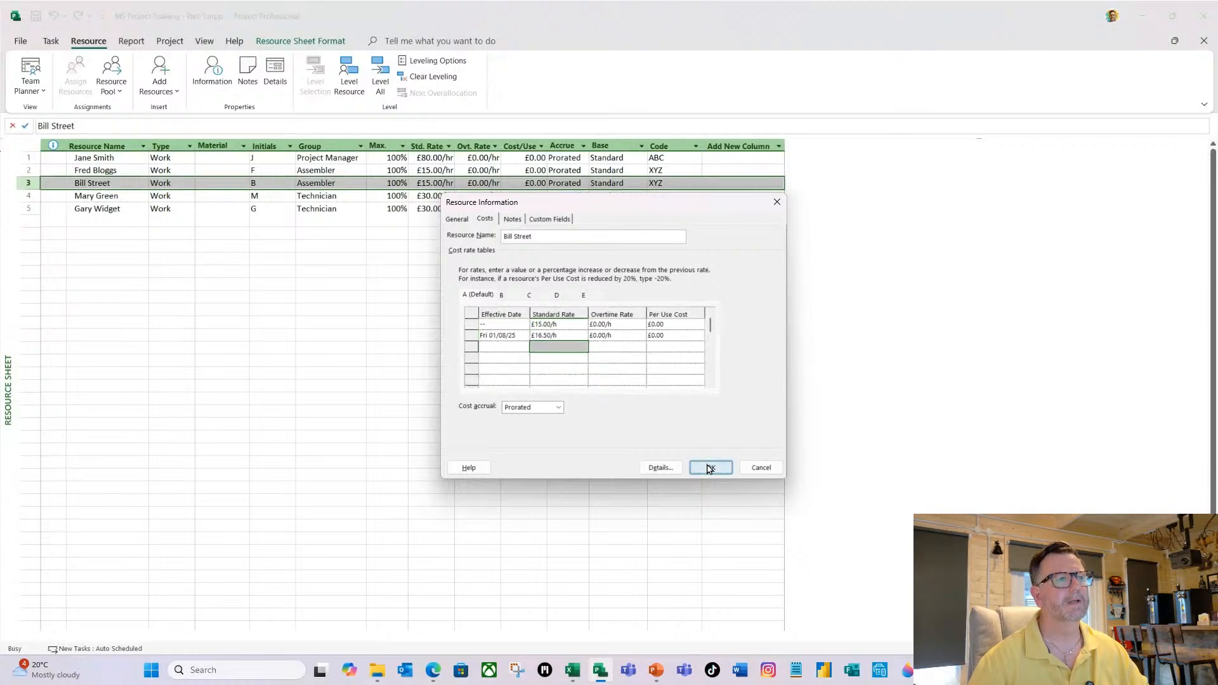
pyautogui.click(301, 249)
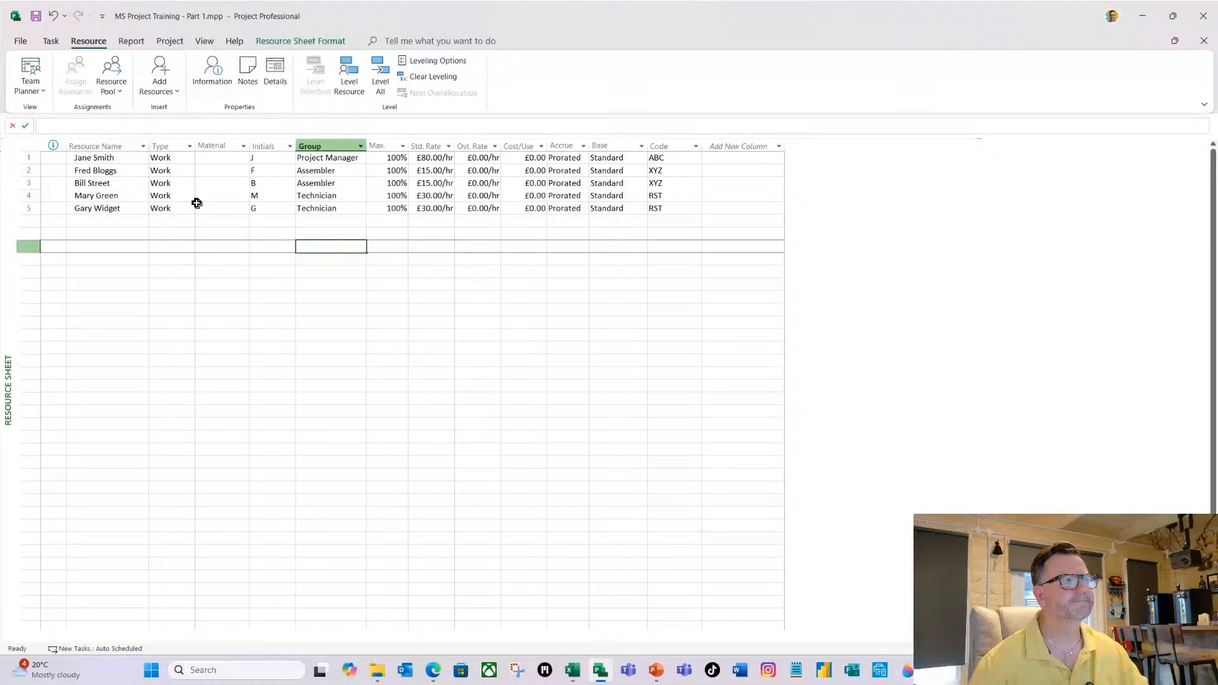
# Switch to the Gantt Chart view and open the Assign Resources dialog, moving it further from the task names.
pyautogui.click(116, 181)
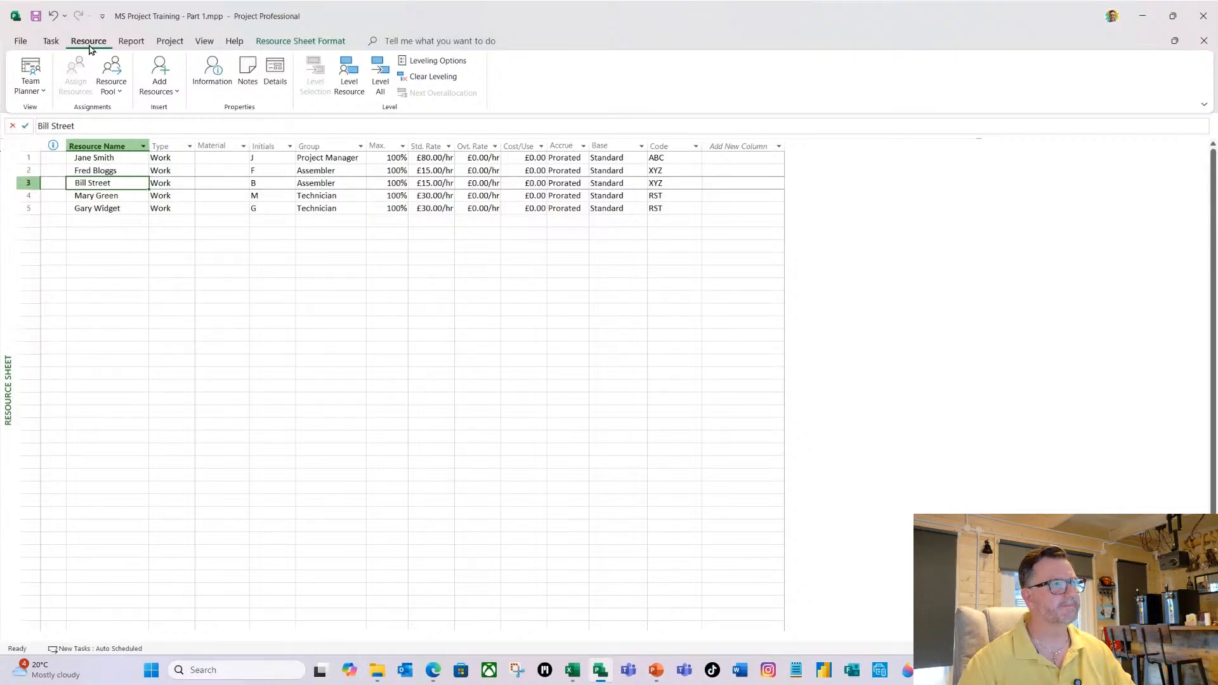
pyautogui.click(43, 91)
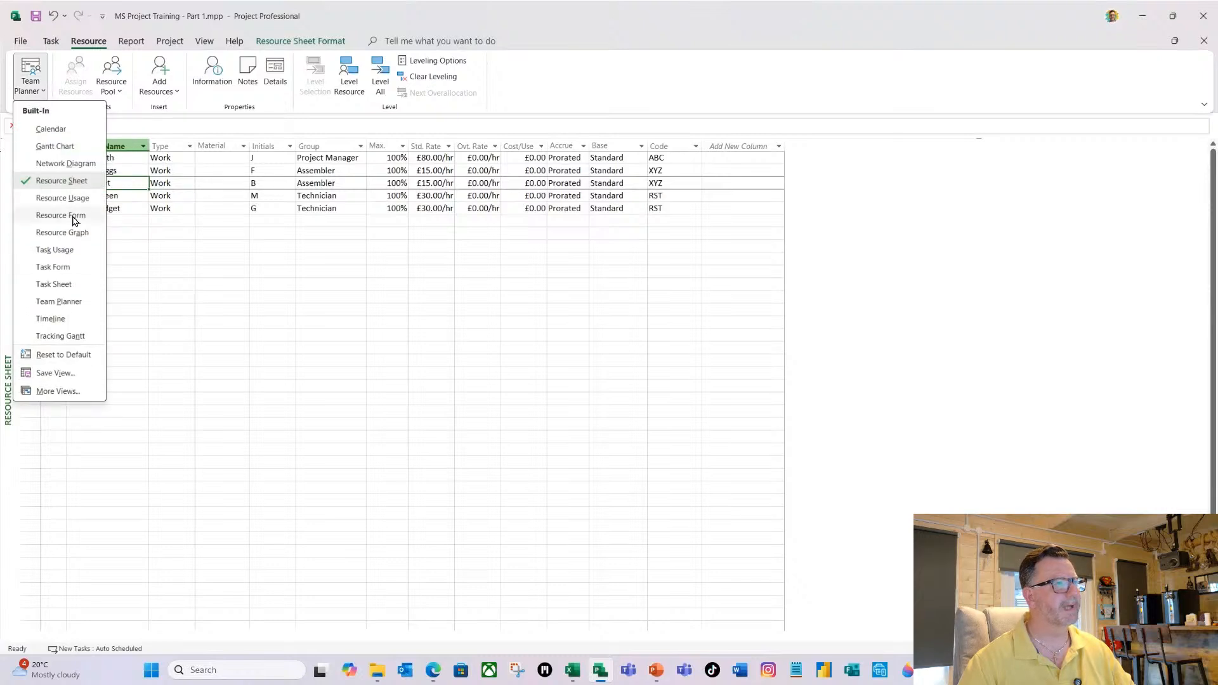
pyautogui.click(64, 146)
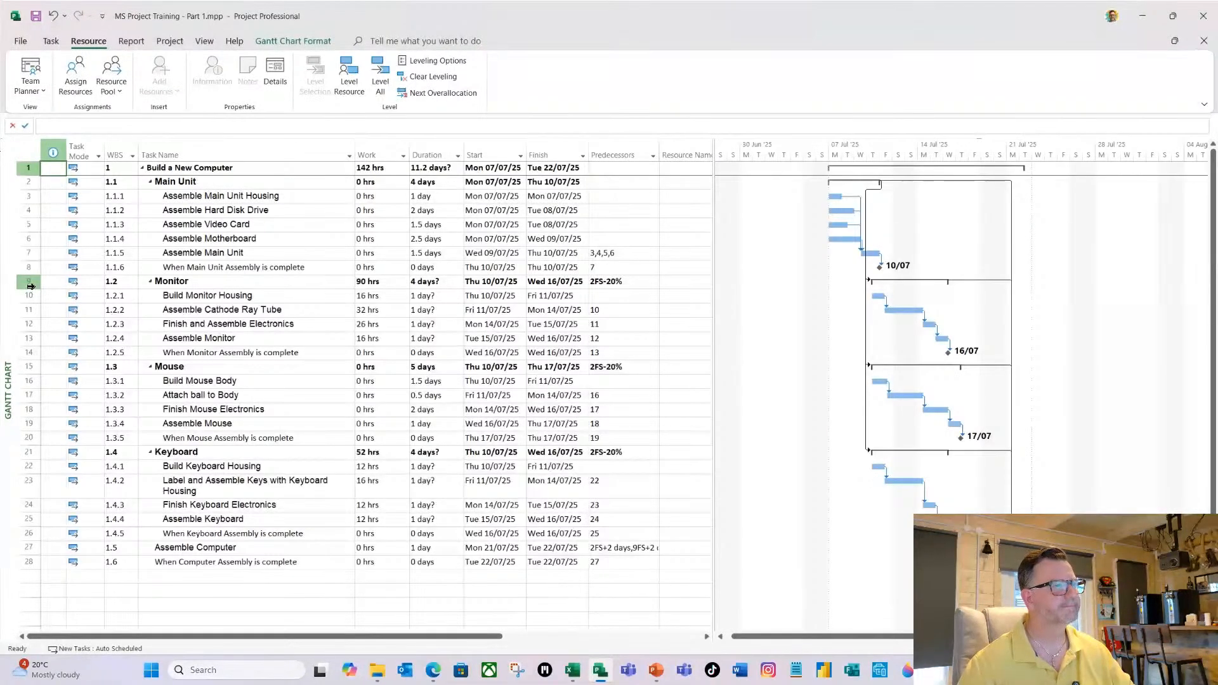
pyautogui.click(76, 90)
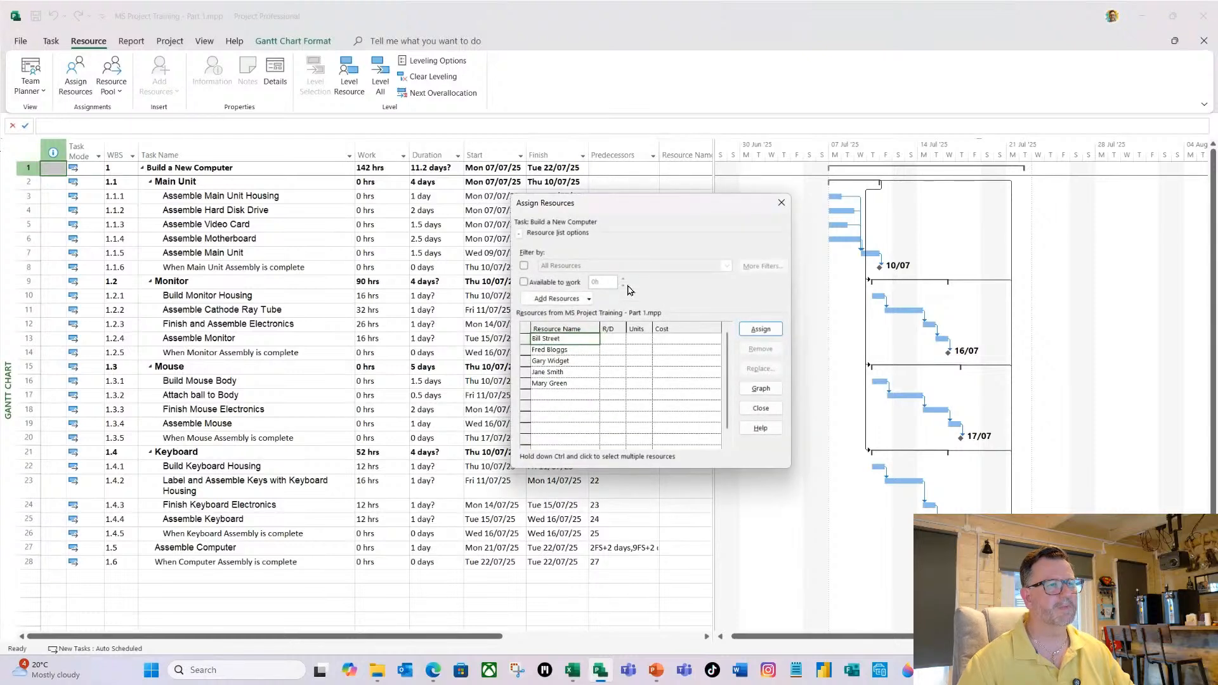
pyautogui.moveTo(657, 209); pyautogui.dragTo(707, 188)
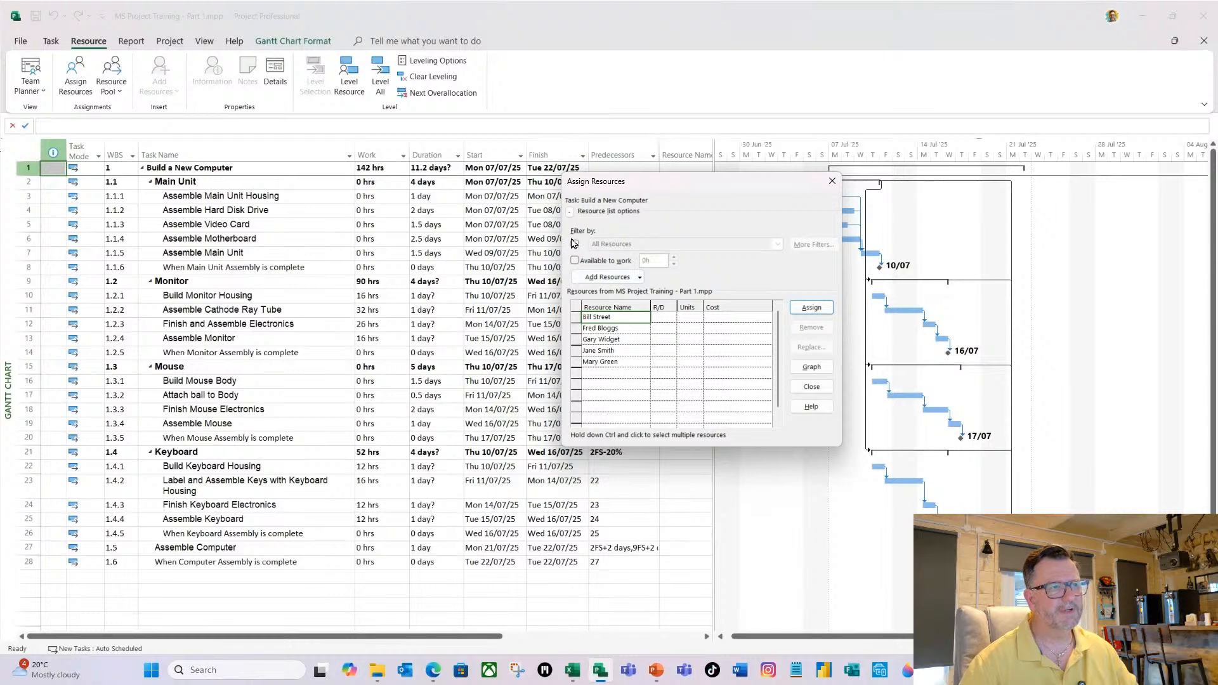
# Collapse and re-expand the resource list options, and move the Assign Resources dialog clear of the task table, over the Gantt chart.
pyautogui.click(569, 211)
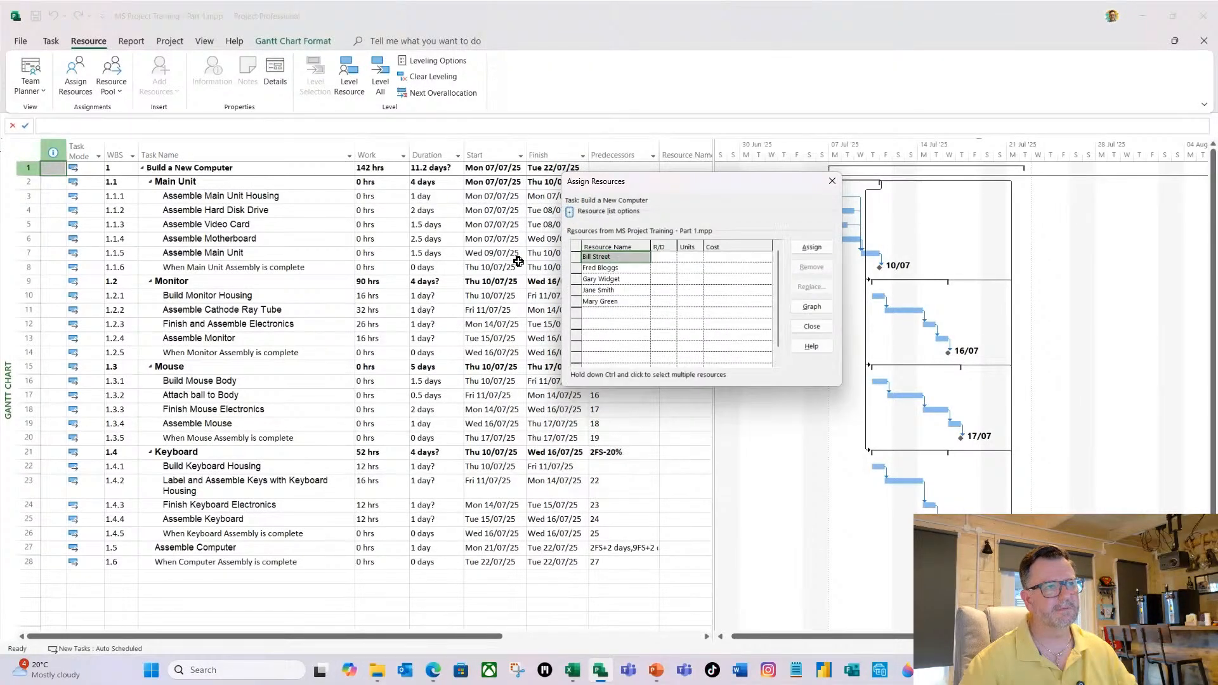
pyautogui.click(569, 212)
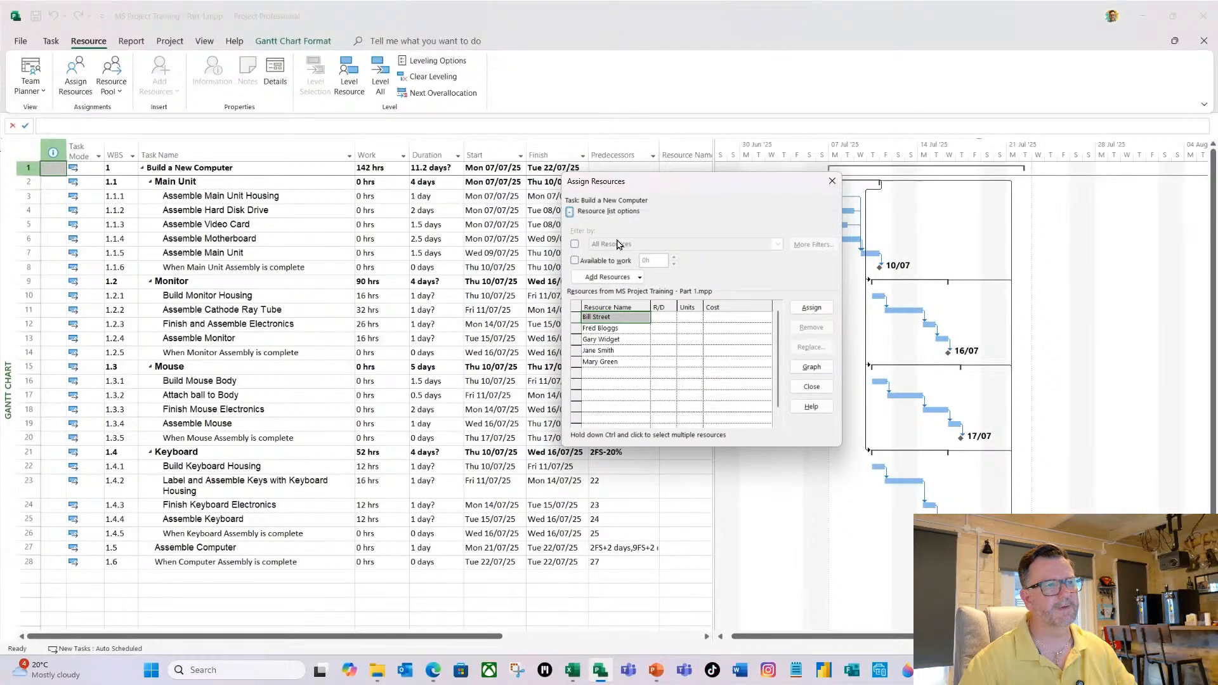
pyautogui.moveTo(740, 192); pyautogui.dragTo(764, 182)
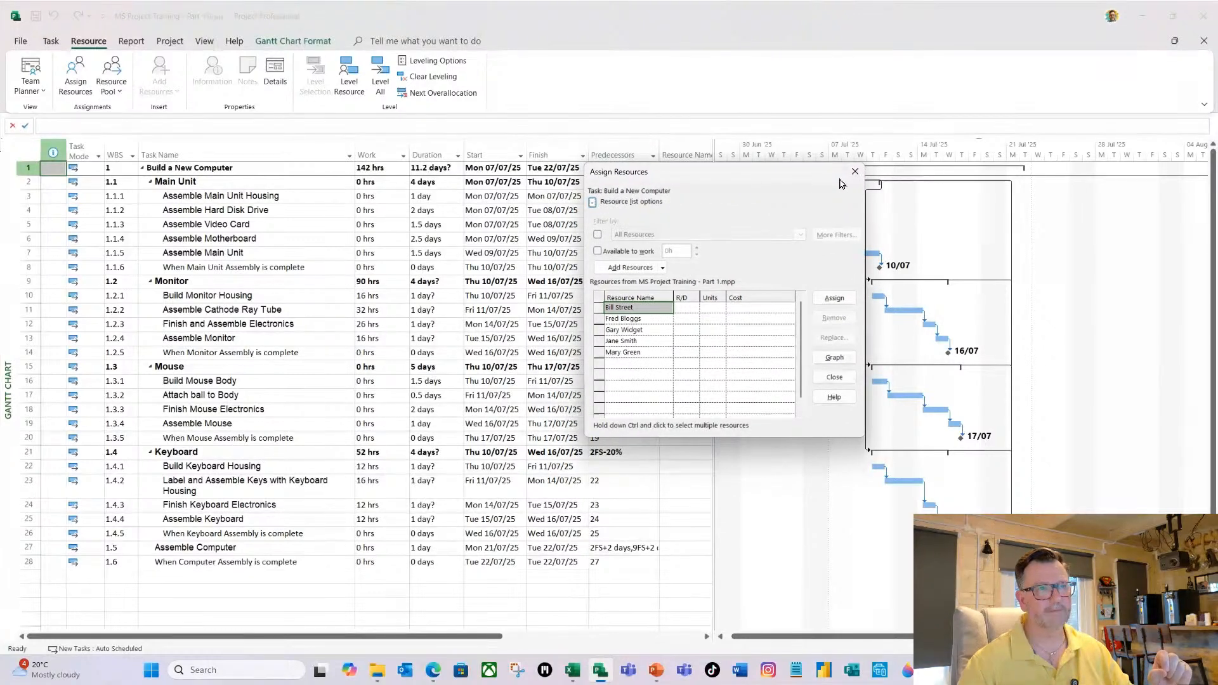
pyautogui.moveTo(788, 176); pyautogui.dragTo(968, 146)
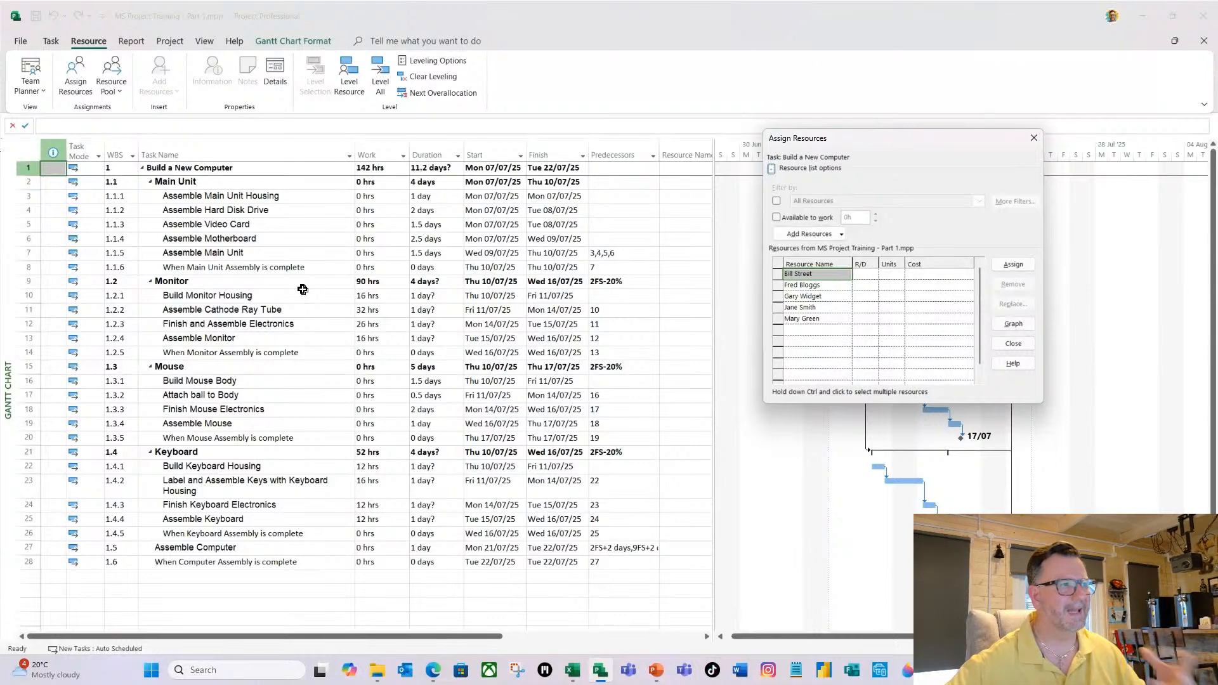
# Filter the assignable resources by group, using the group name Assembler.
pyautogui.click(777, 200)
pyautogui.click(980, 201)
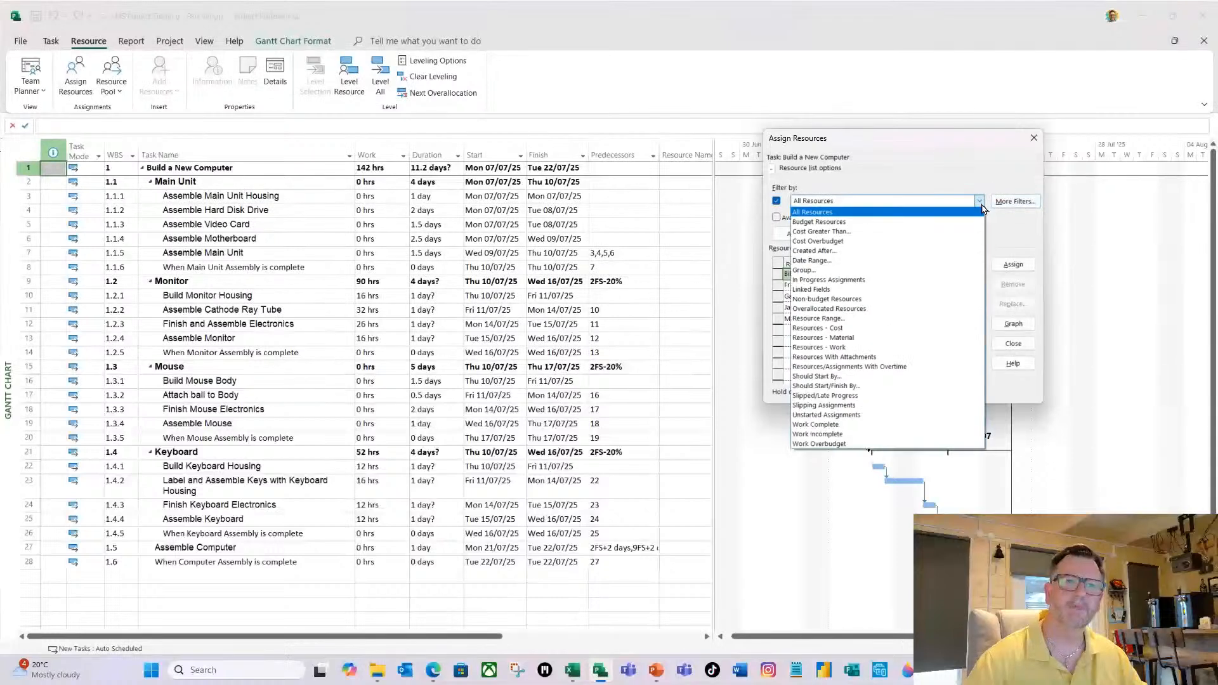
pyautogui.click(828, 273)
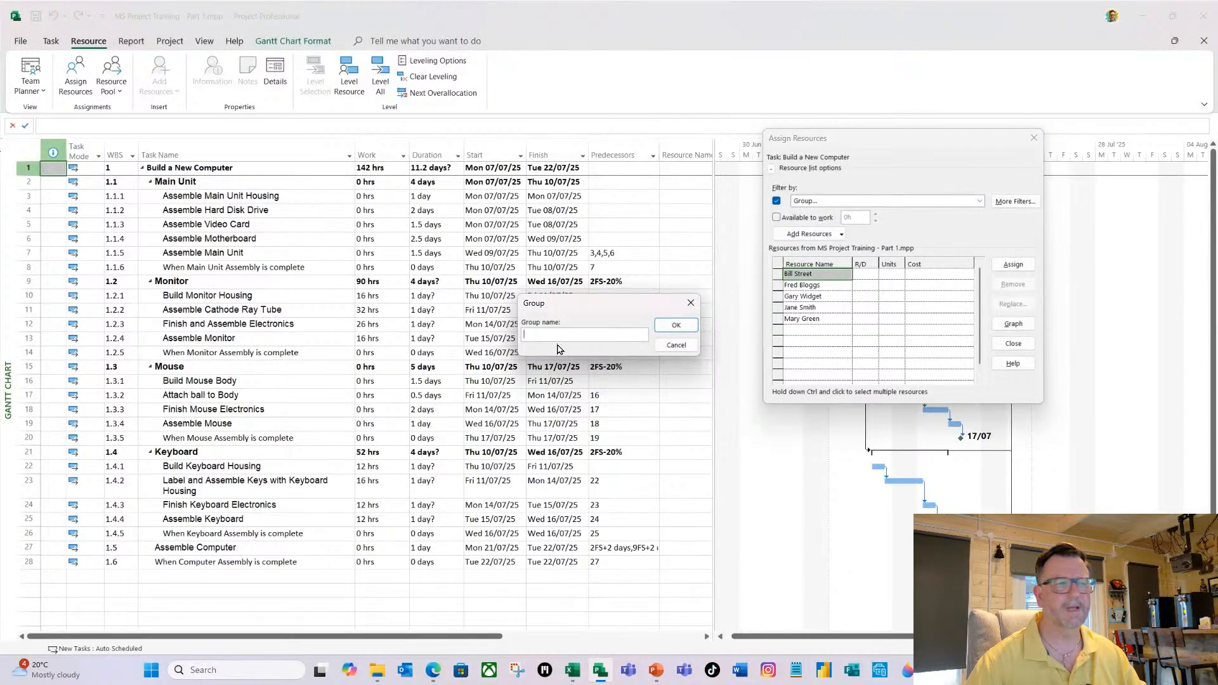
pyautogui.write('Assembler')
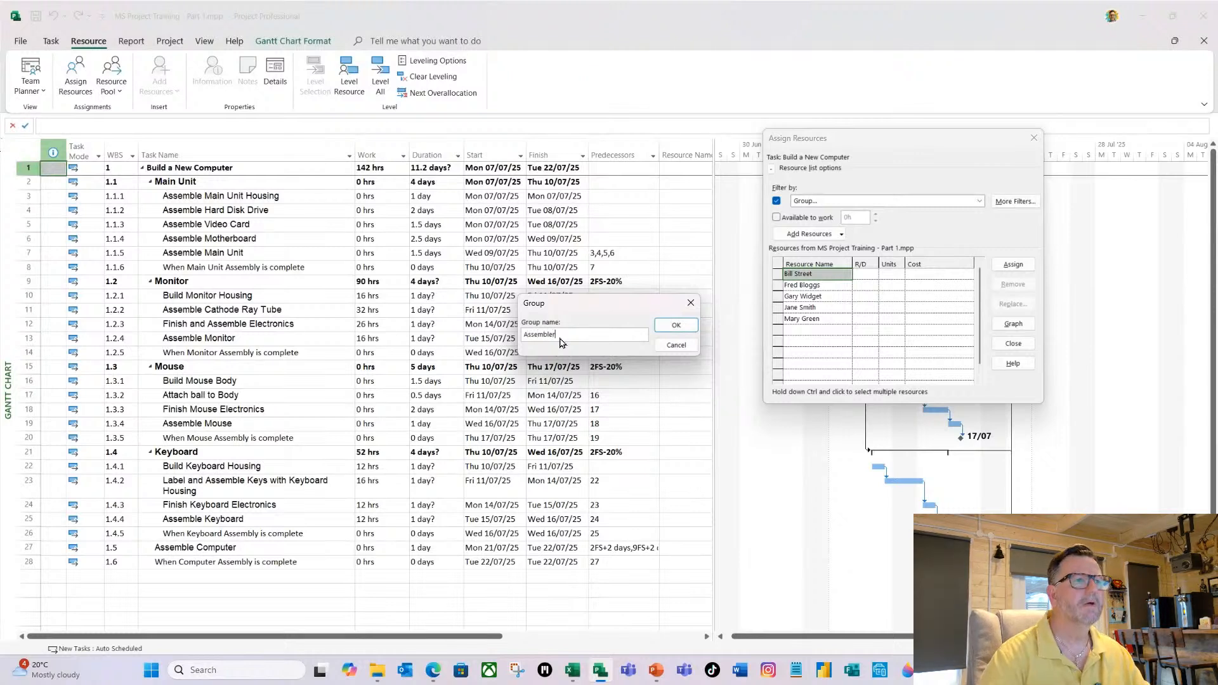
pyautogui.press('Return')
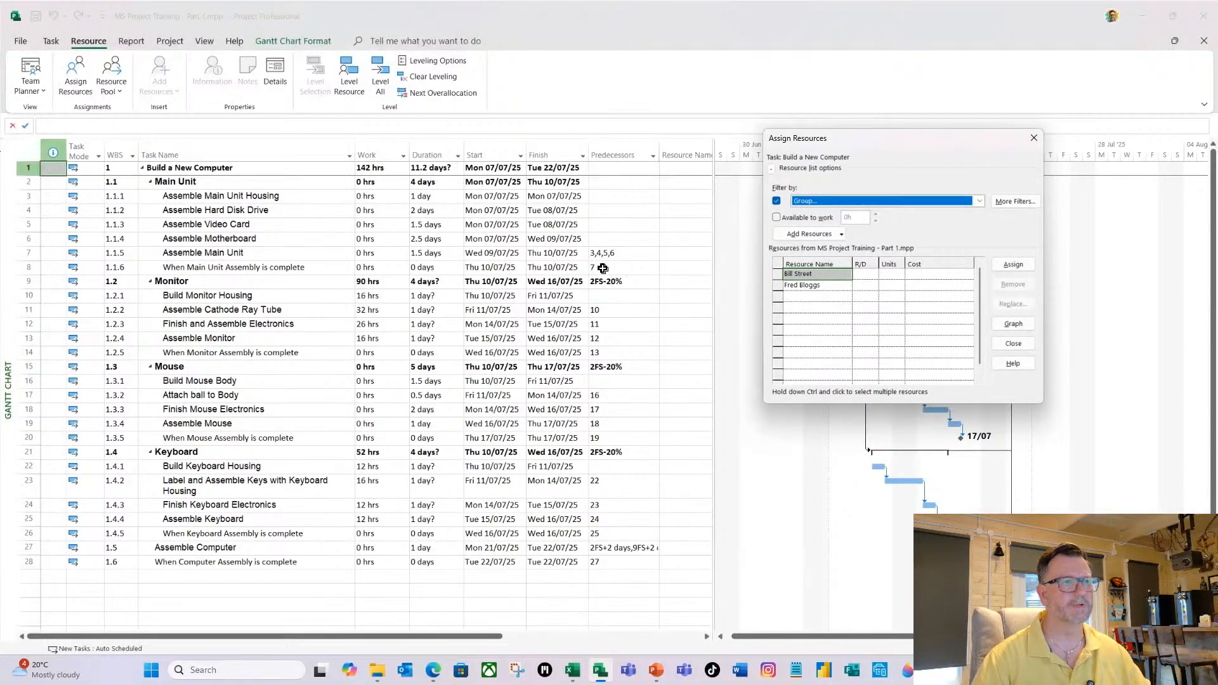
# Assign the first Assembler to Assemble Main Unit Housing, Assemble Main Unit, Build Mouse Body, Attach ball to Body and Assemble Mouse, and widen the table.
pyautogui.click(233, 199)
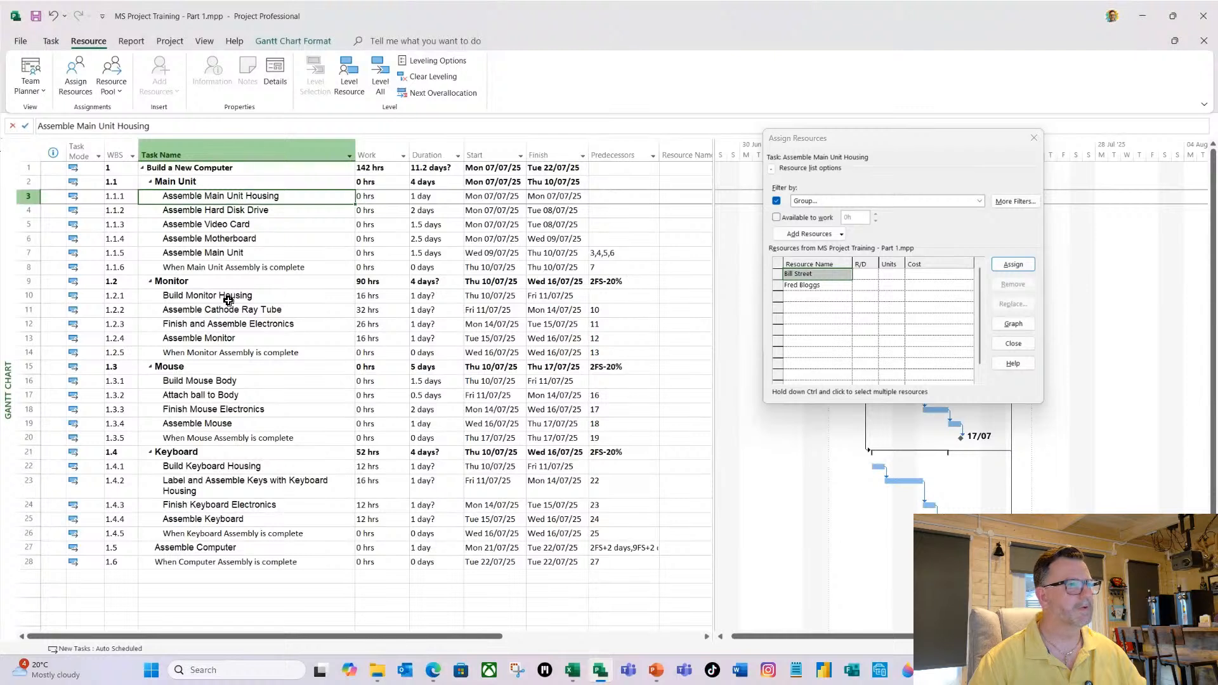
pyautogui.keyDown('ctrl'); pyautogui.click(232, 252); pyautogui.keyUp('ctrl')
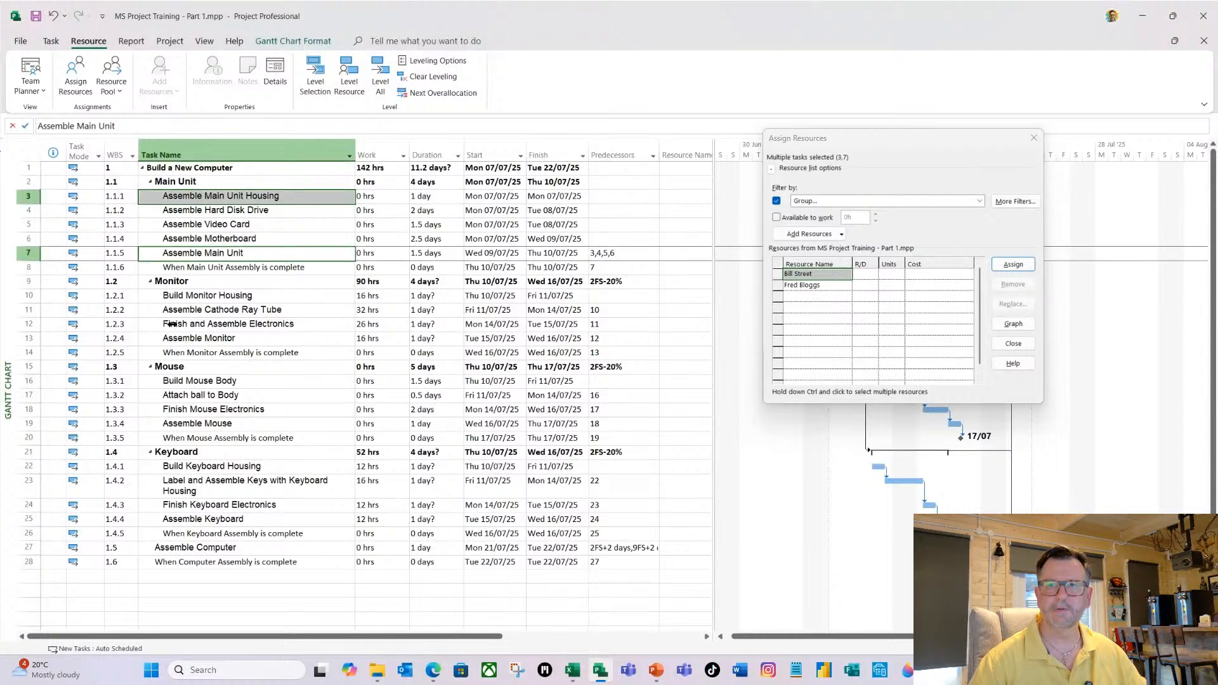
pyautogui.keyDown('ctrl'); pyautogui.click(232, 382); pyautogui.keyUp('ctrl')
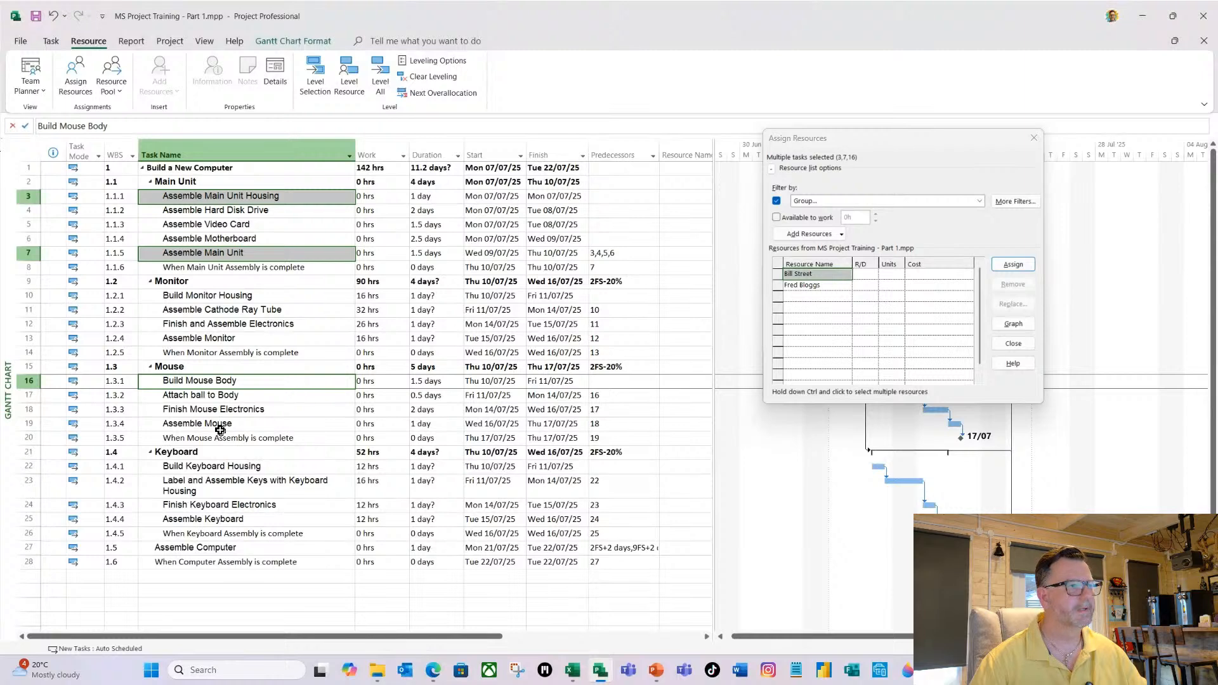
pyautogui.keyDown('ctrl'); pyautogui.click(229, 398); pyautogui.keyUp('ctrl')
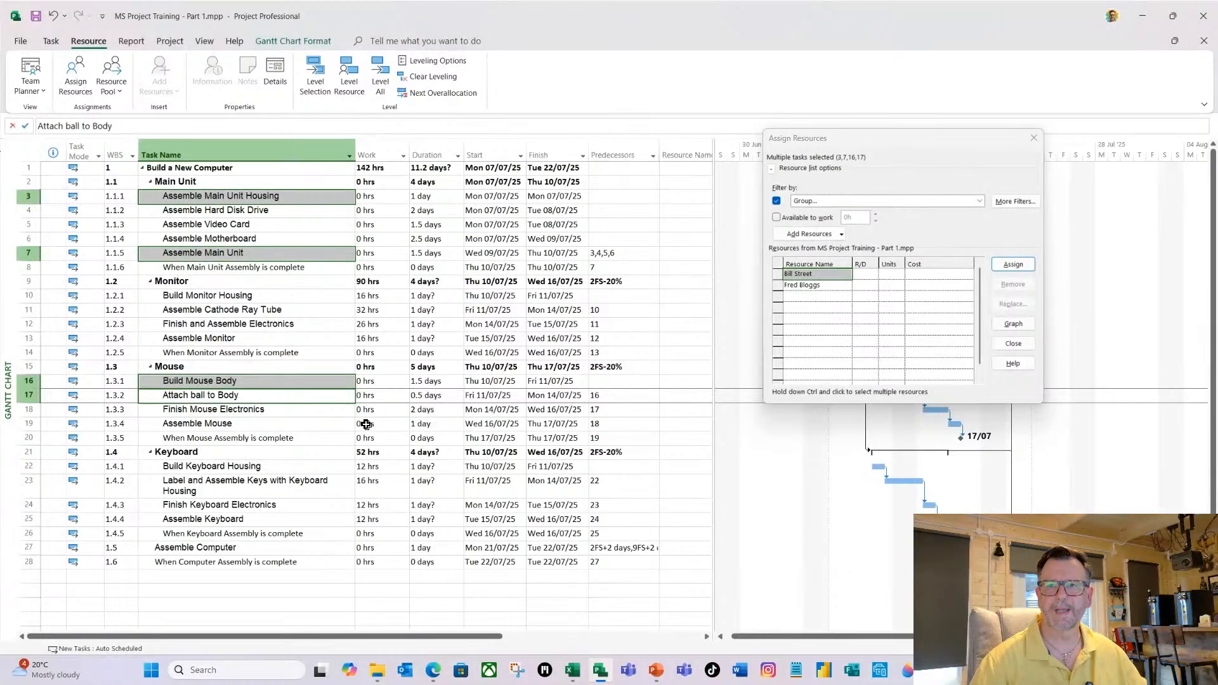
pyautogui.keyDown('ctrl'); pyautogui.click(223, 426); pyautogui.keyUp('ctrl')
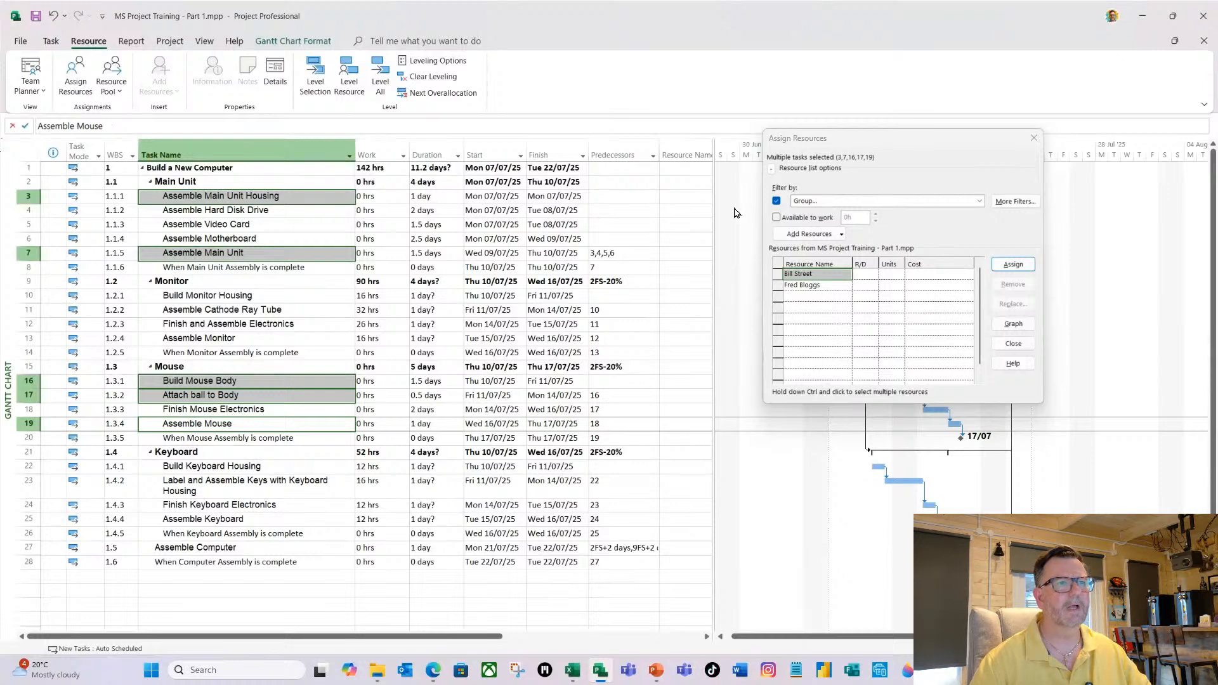
pyautogui.click(822, 272)
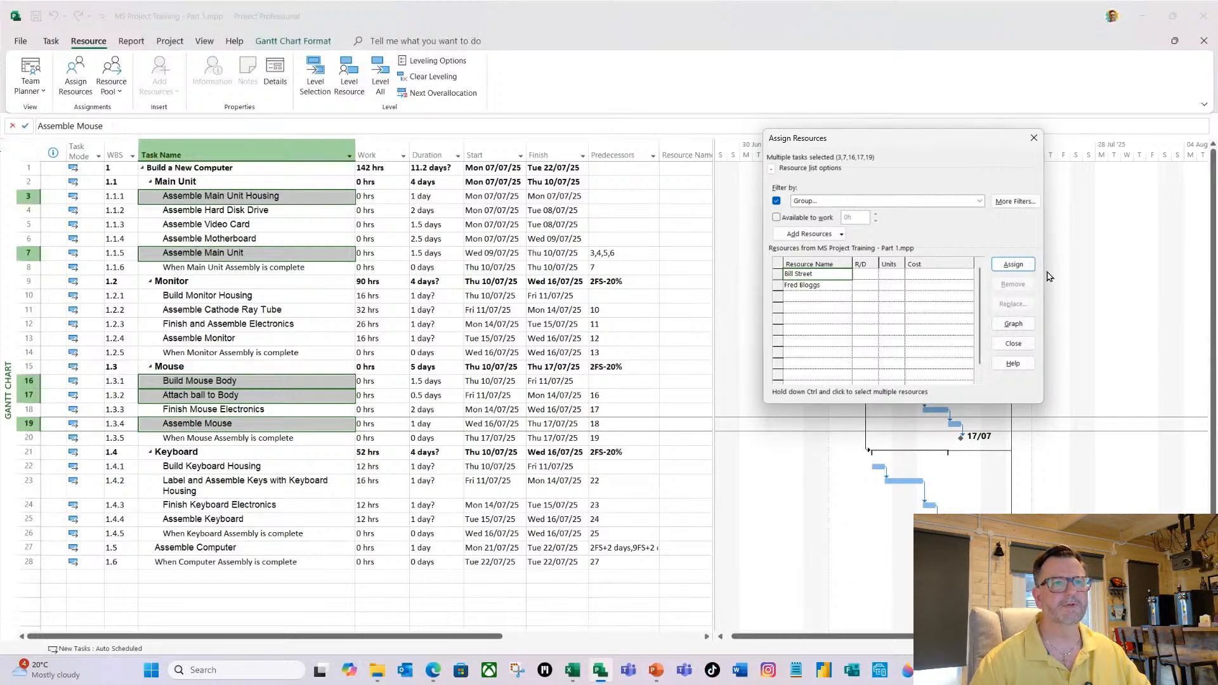
pyautogui.click(1022, 266)
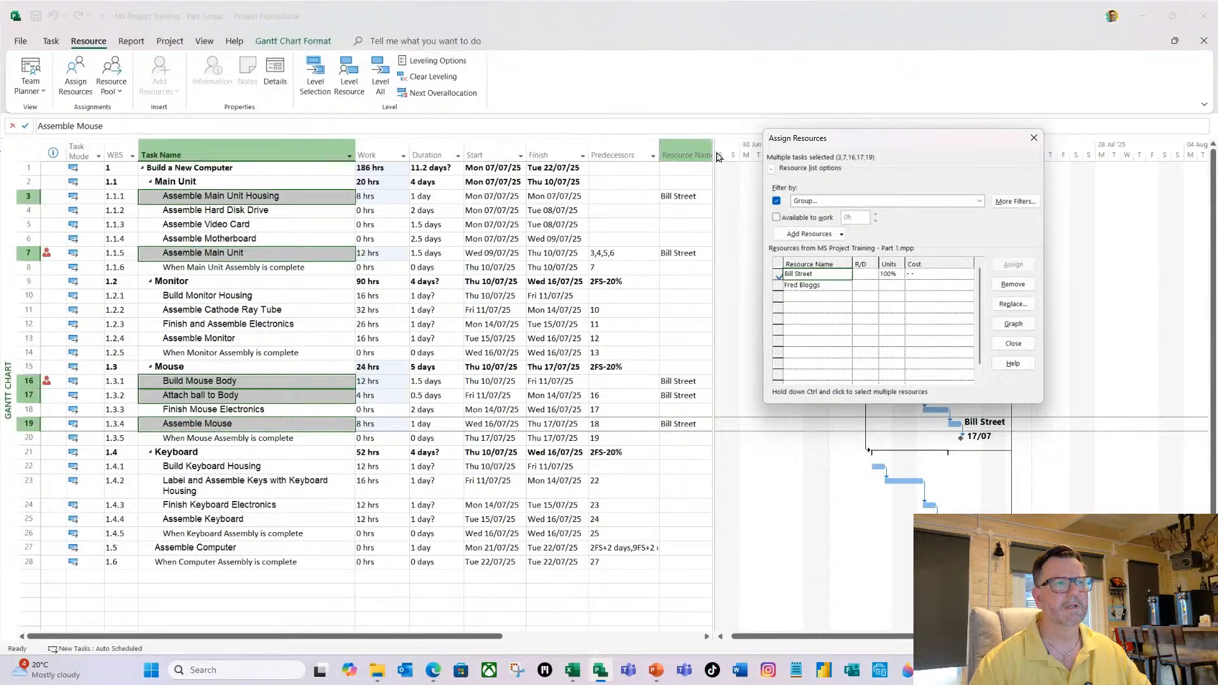
pyautogui.moveTo(714, 163); pyautogui.dragTo(734, 162)
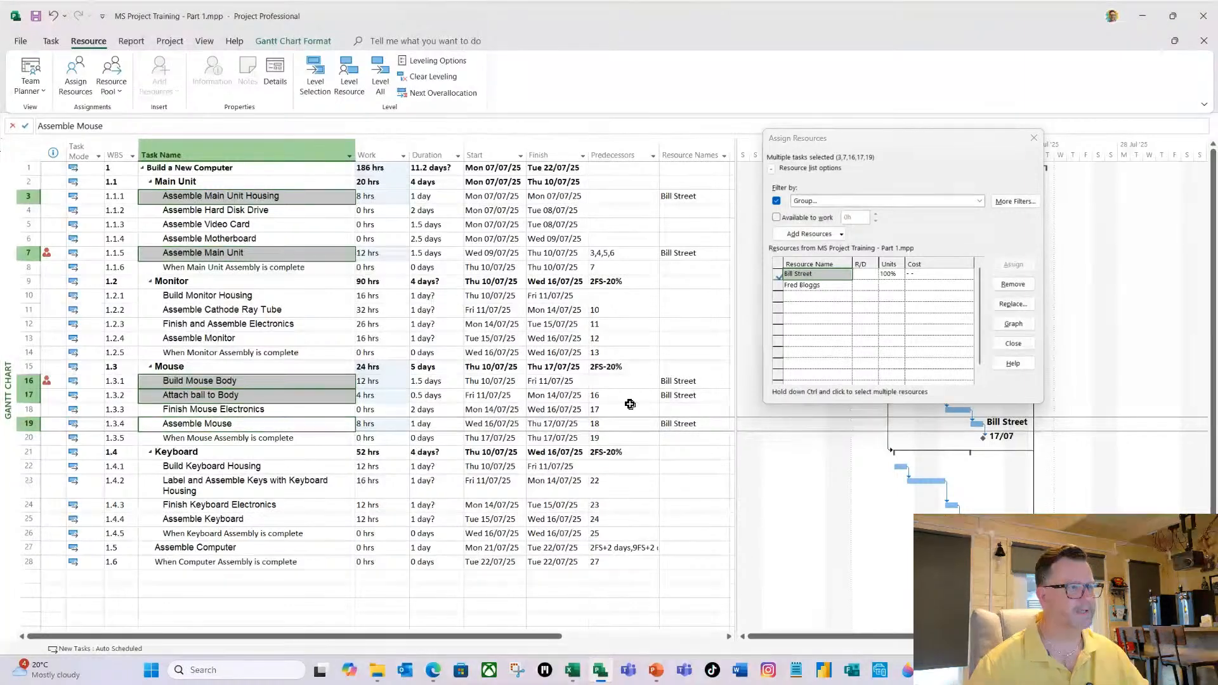
# Assign the second Assembler to Build Monitor Housing, Assemble Monitor, Build Keyboard Housing, Label and Assemble Keys with Keyboard Housing, Assemble Keyboard and Assemble Computer.
pyautogui.click(298, 226)
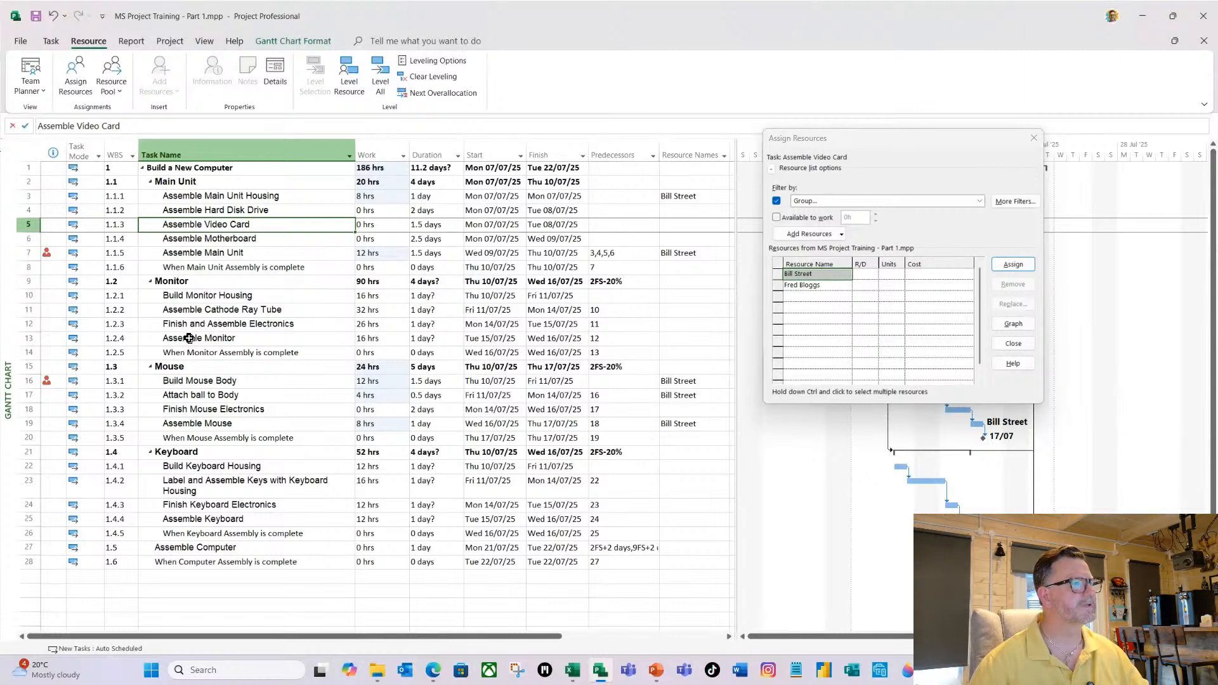
pyautogui.click(196, 296)
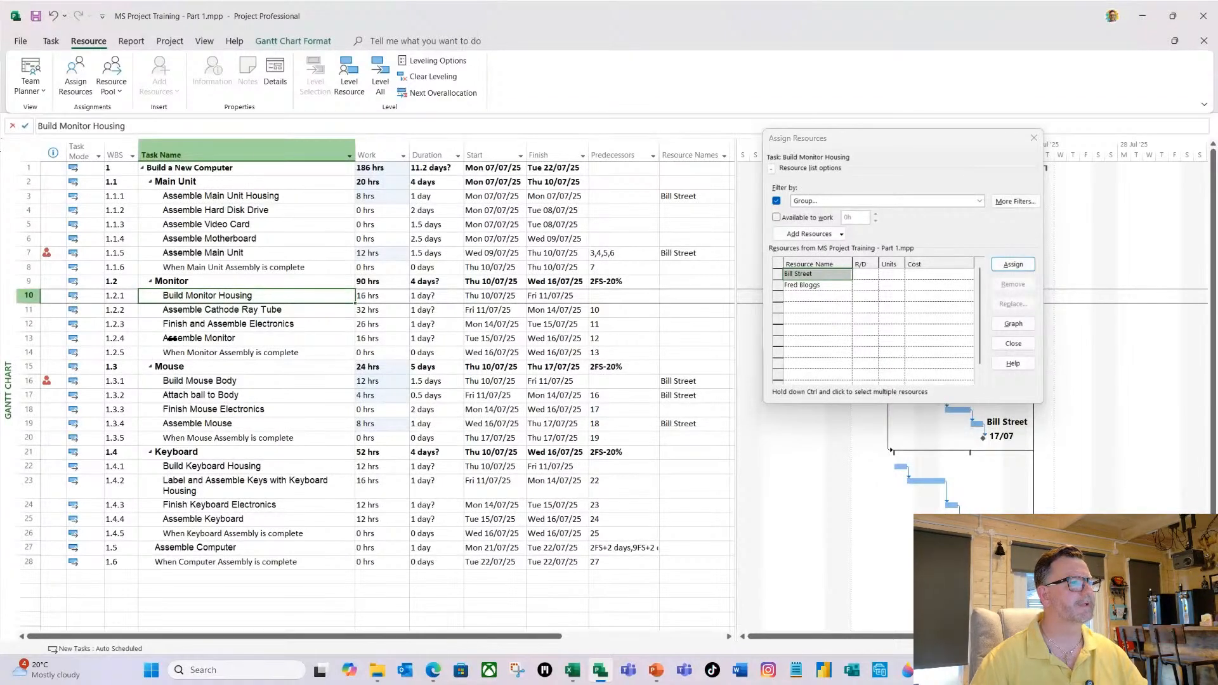
pyautogui.keyDown('ctrl'); pyautogui.click(170, 338); pyautogui.keyUp('ctrl')
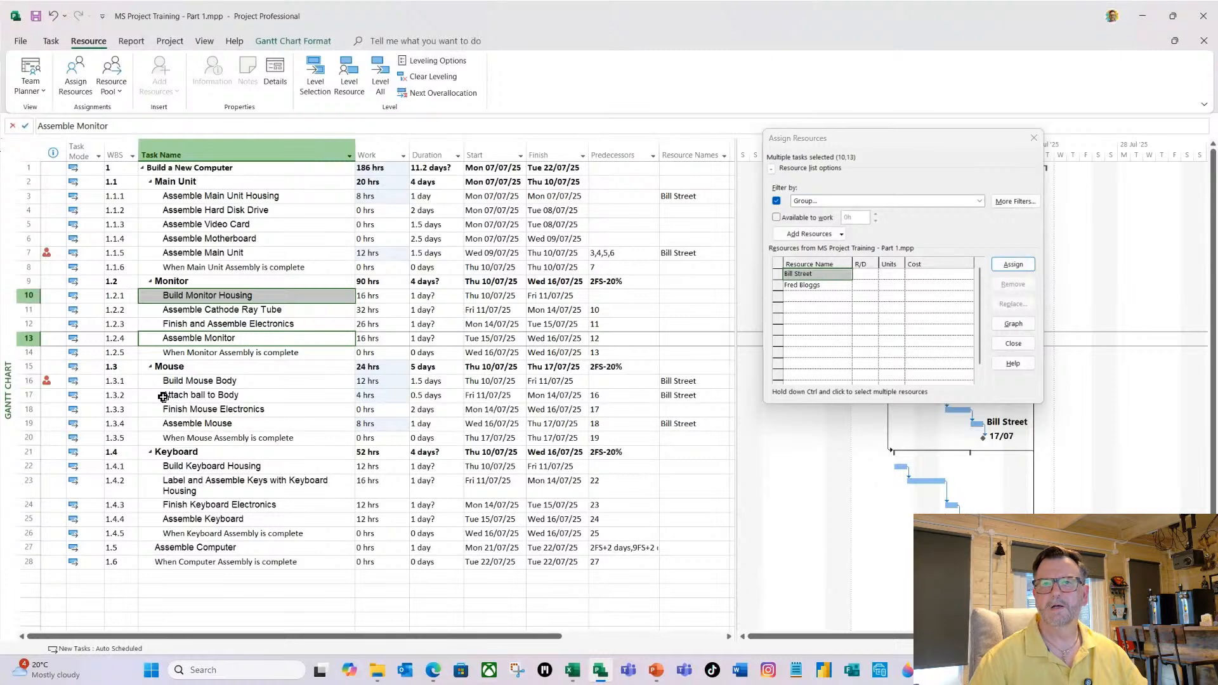
pyautogui.keyDown('ctrl'); pyautogui.click(201, 466); pyautogui.keyUp('ctrl')
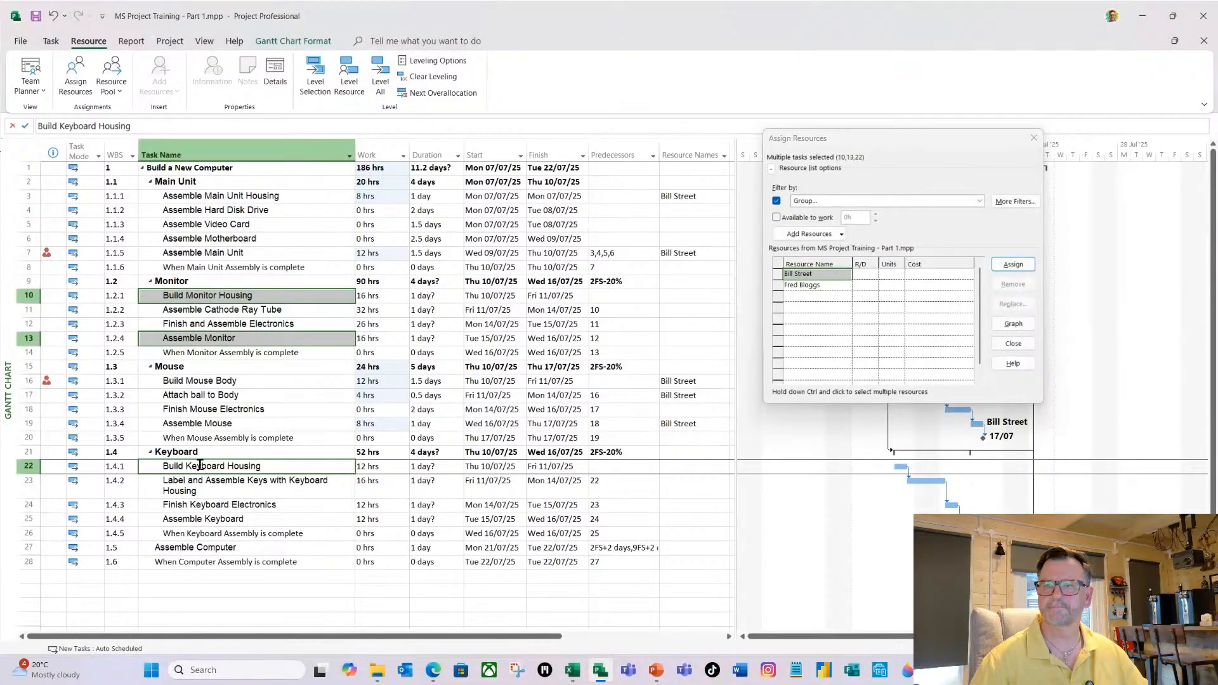
pyautogui.keyDown('ctrl'); pyautogui.click(205, 482); pyautogui.keyUp('ctrl')
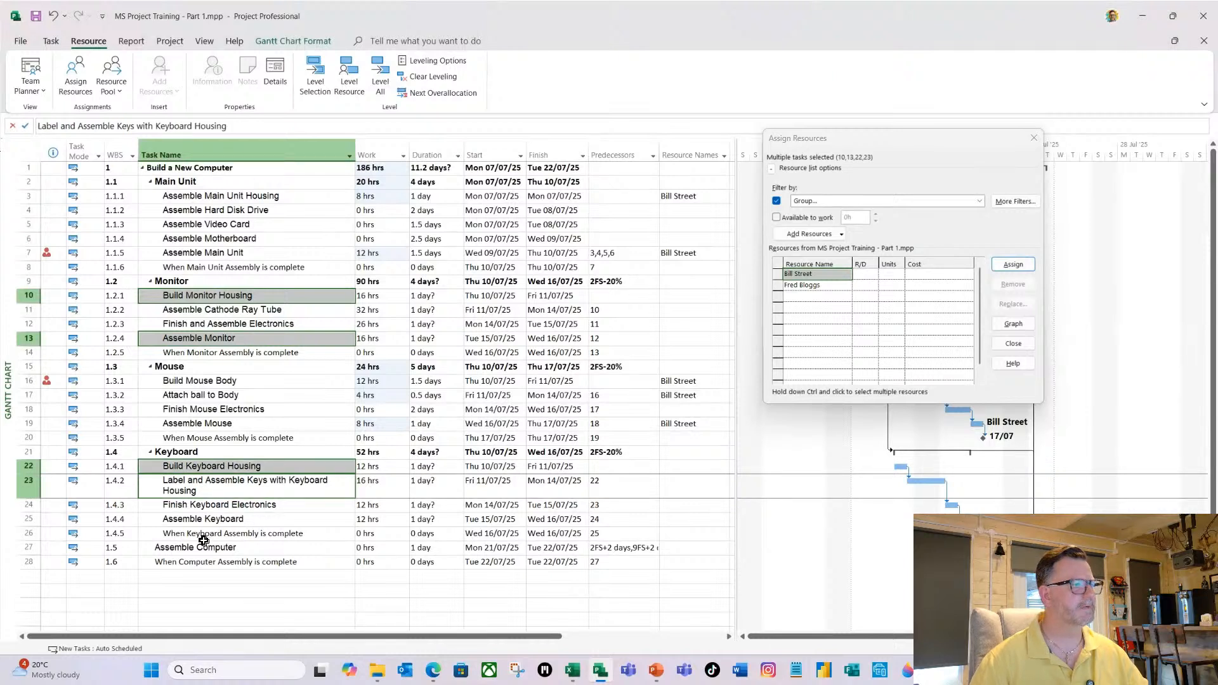
pyautogui.keyDown('ctrl'); pyautogui.click(204, 520); pyautogui.keyUp('ctrl')
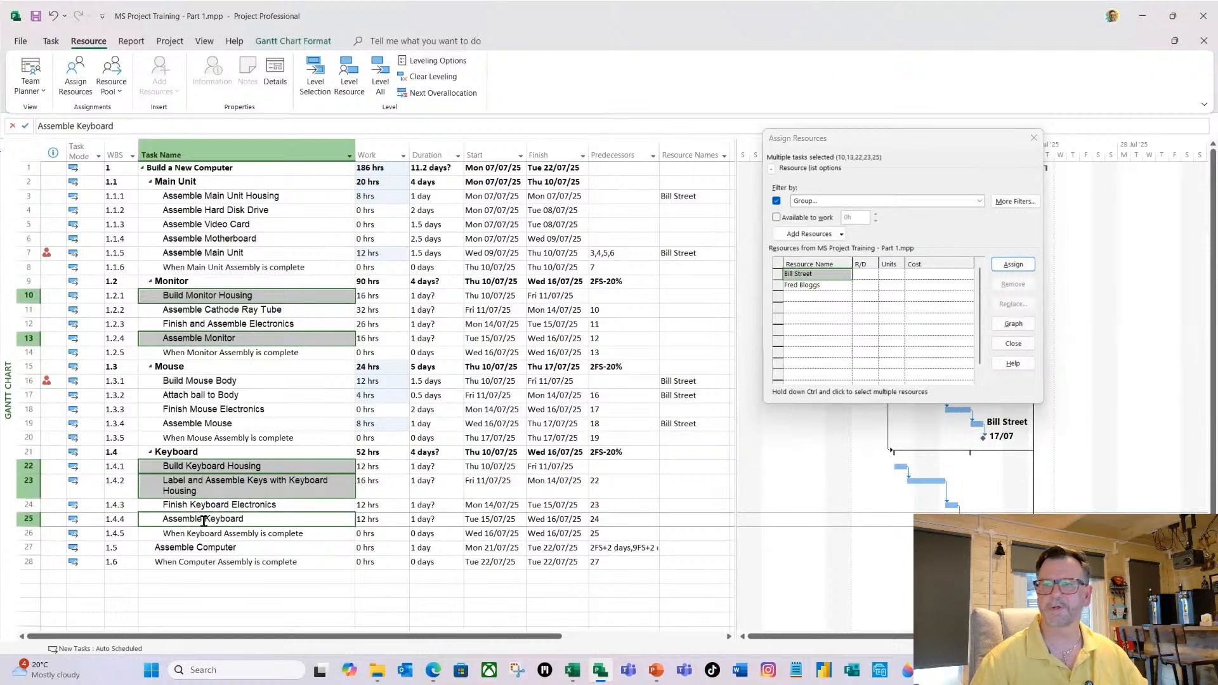
pyautogui.keyDown('ctrl'); pyautogui.click(243, 548); pyautogui.keyUp('ctrl')
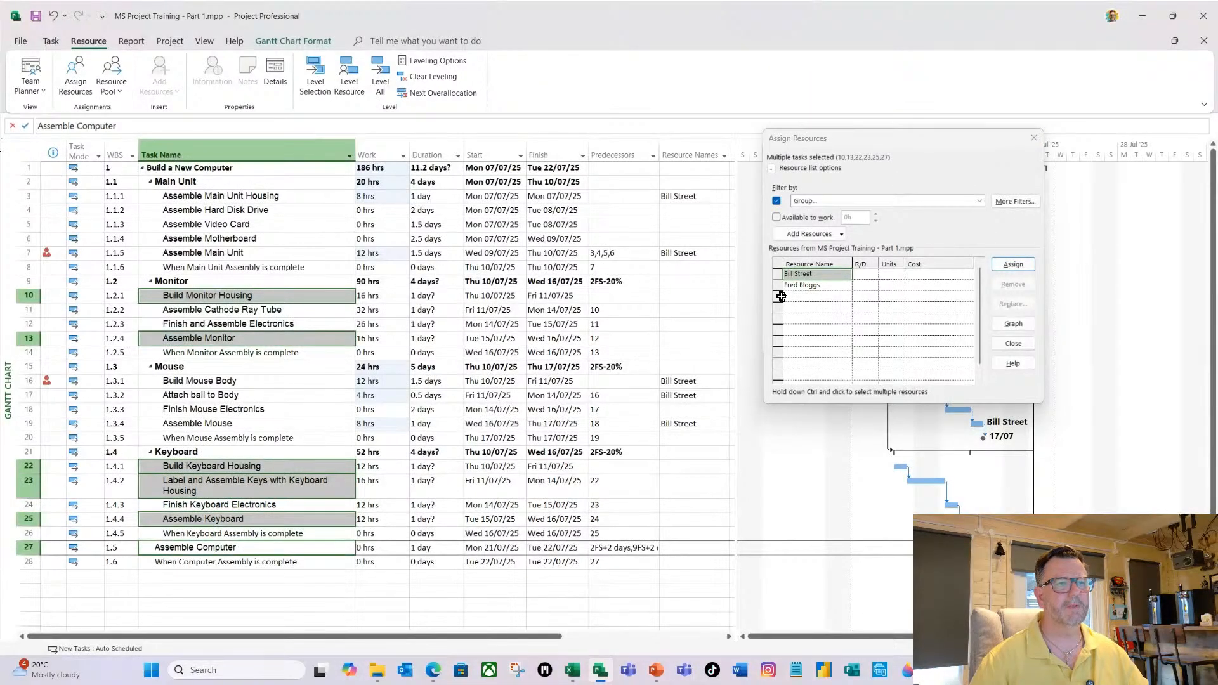
pyautogui.click(804, 286)
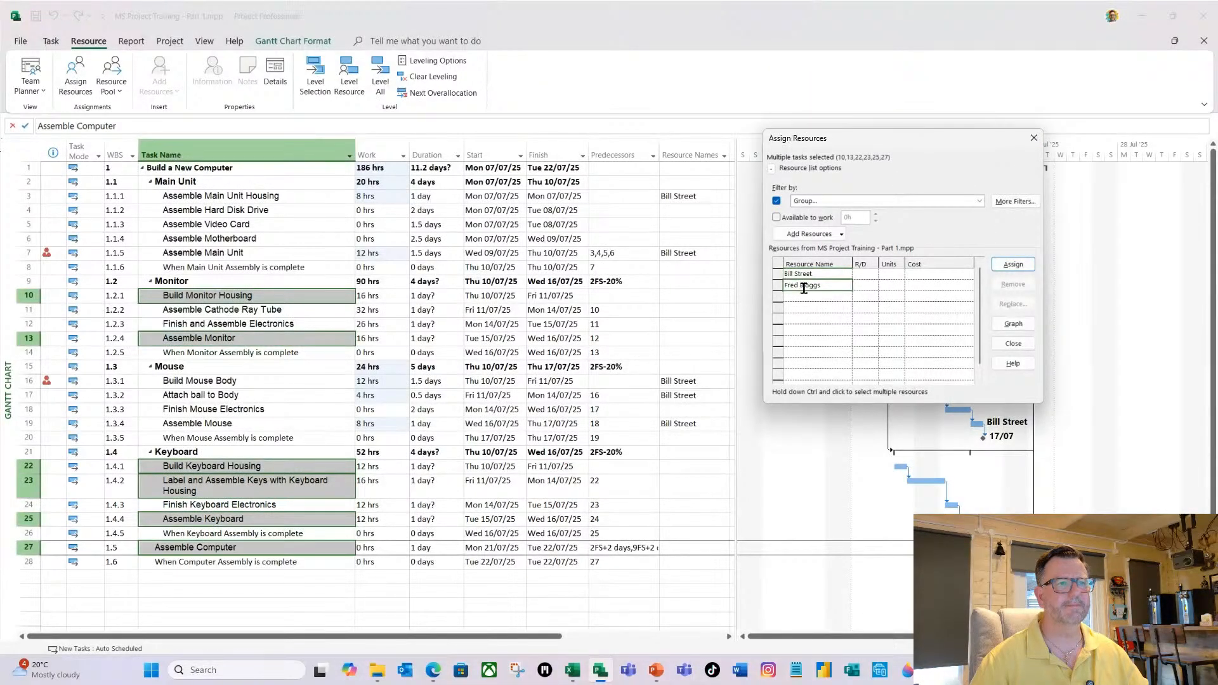
pyautogui.click(1011, 265)
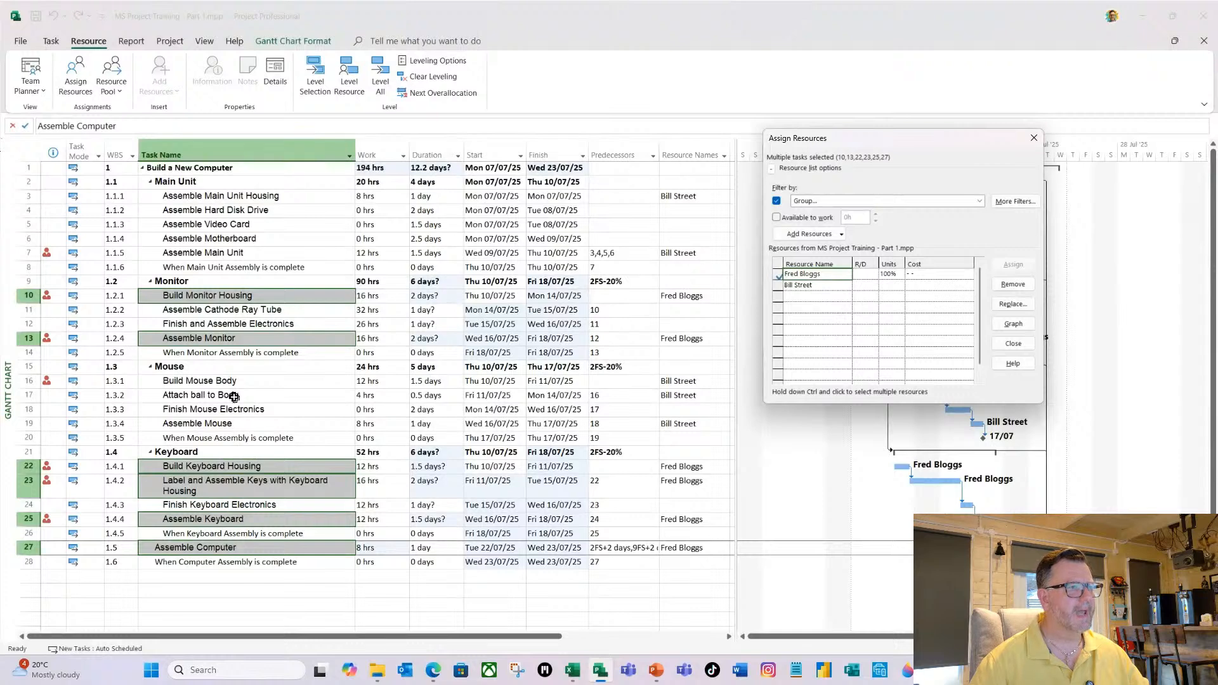
# Change the resource group filter in the Assign Resources dialog to the group name Technician.
pyautogui.click(242, 267)
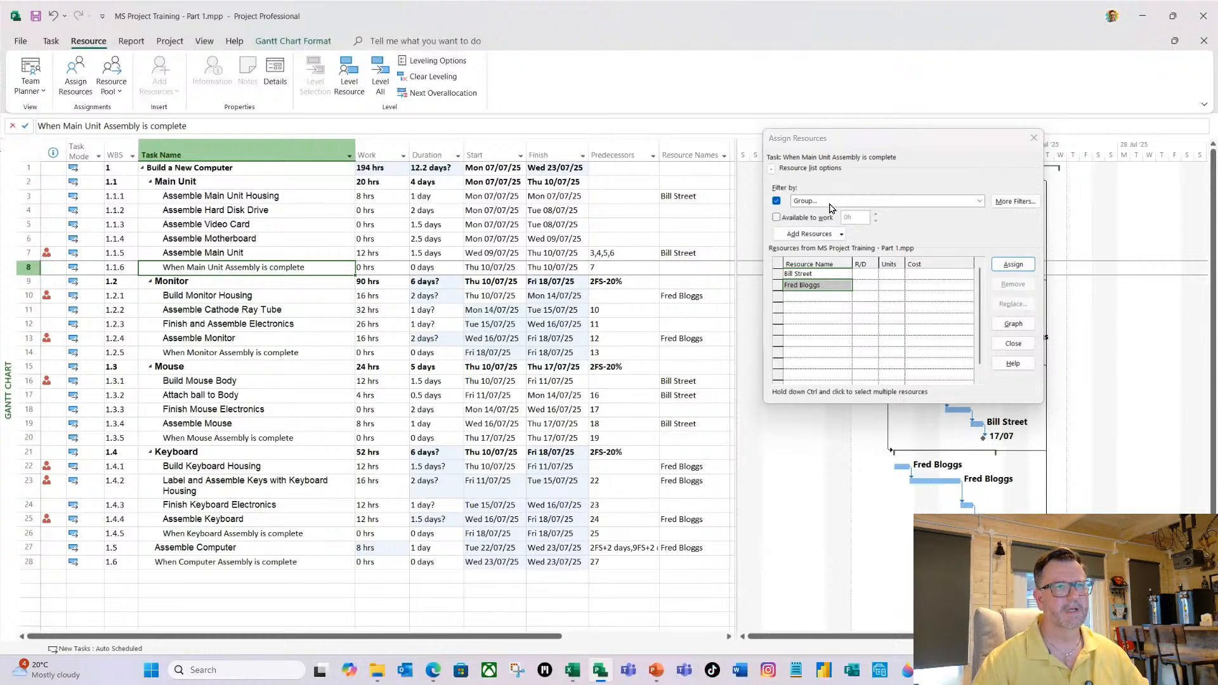
pyautogui.click(980, 202)
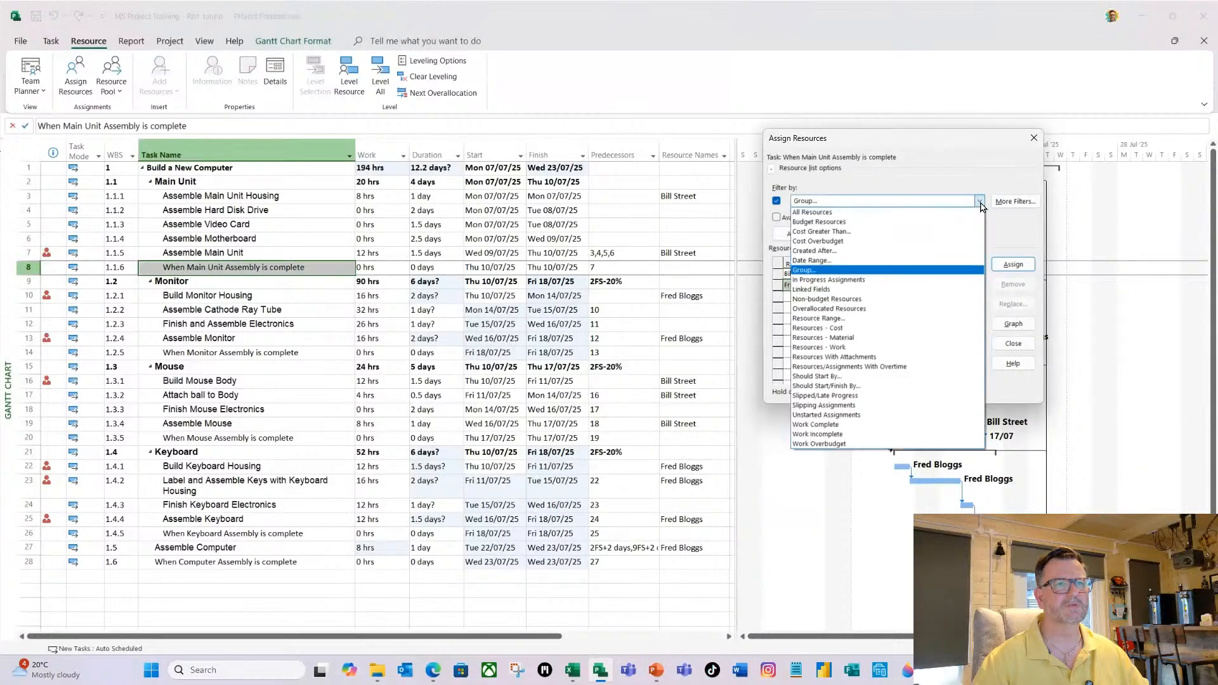
pyautogui.click(844, 270)
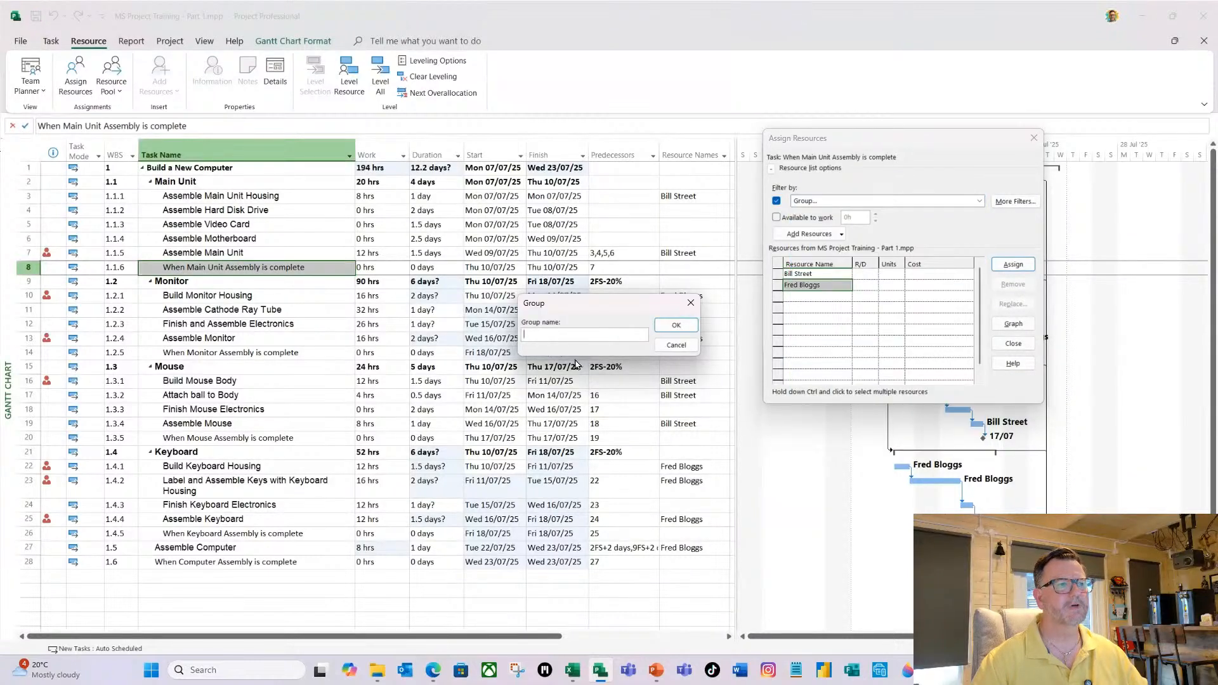
pyautogui.write('Te')
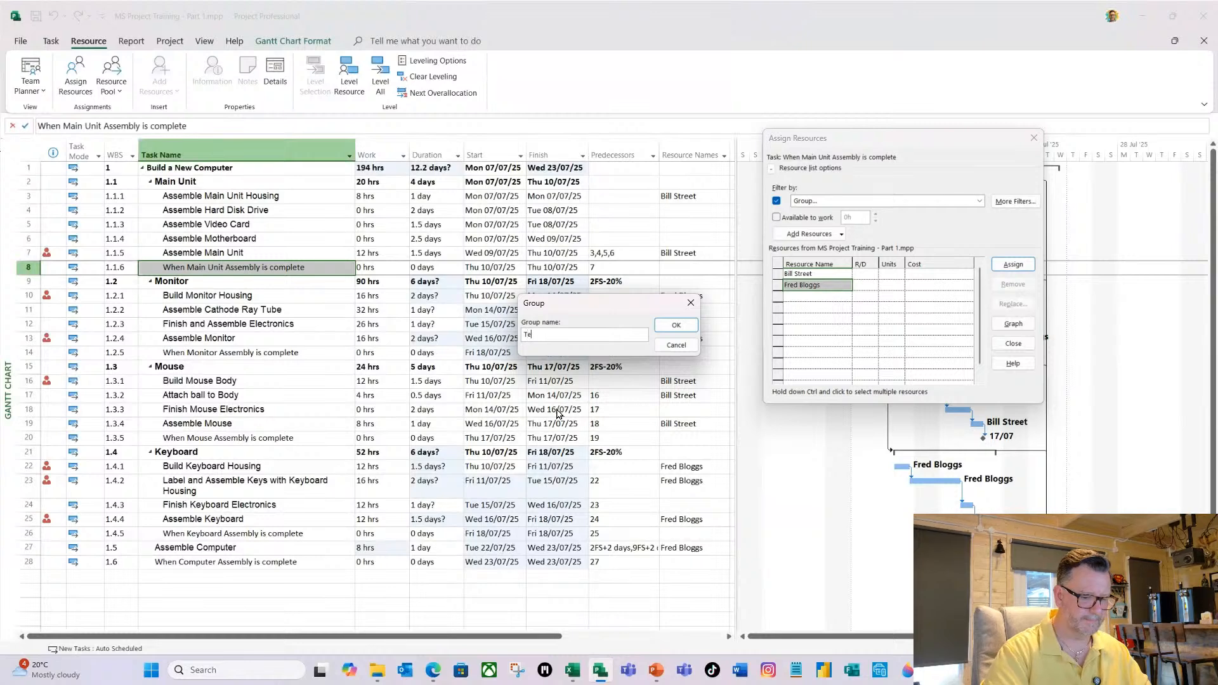
pyautogui.write('chn')
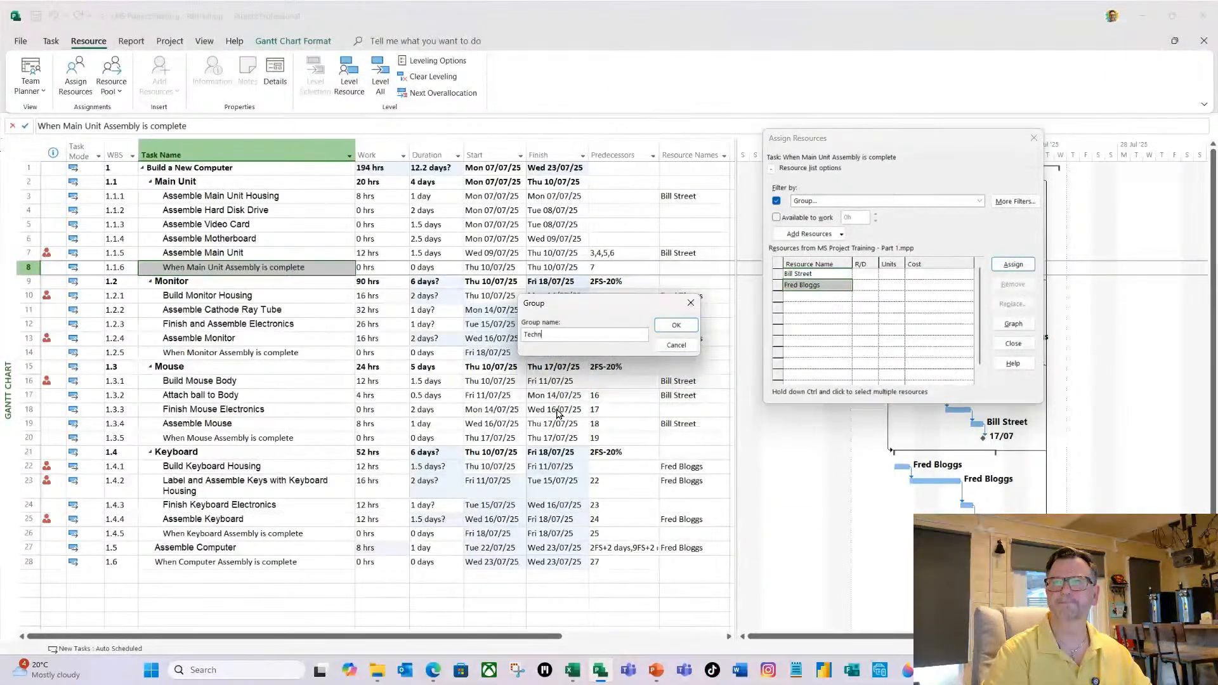
pyautogui.write('ician')
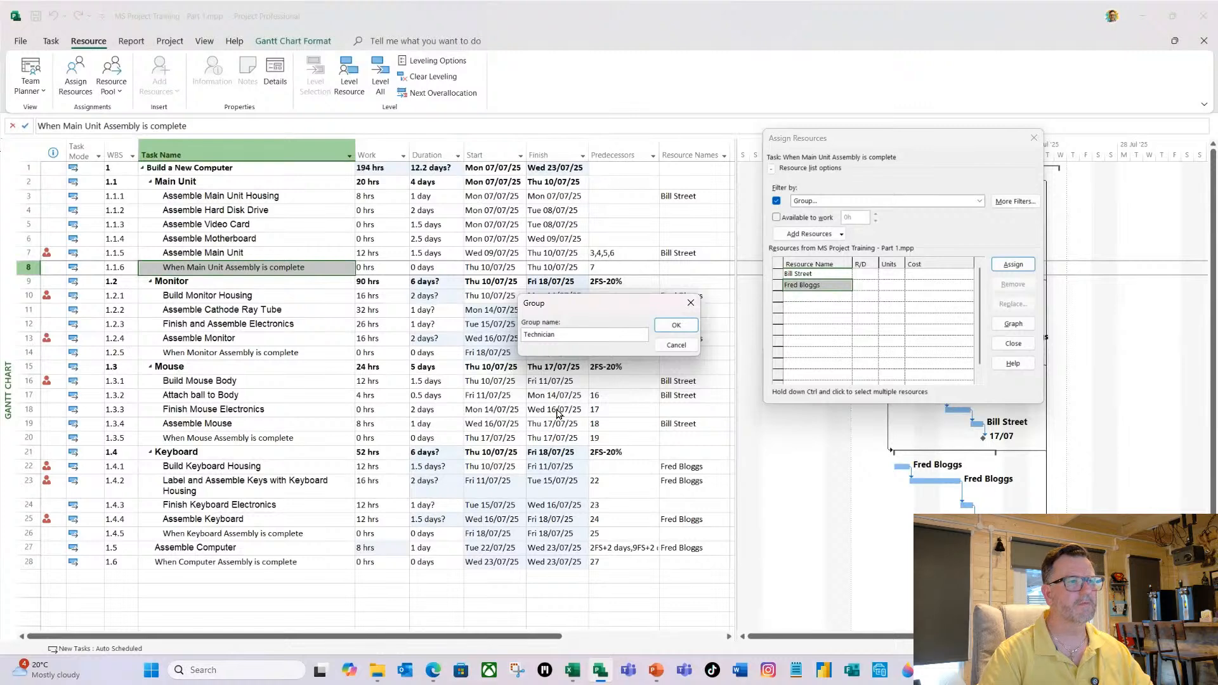
pyautogui.press('Return')
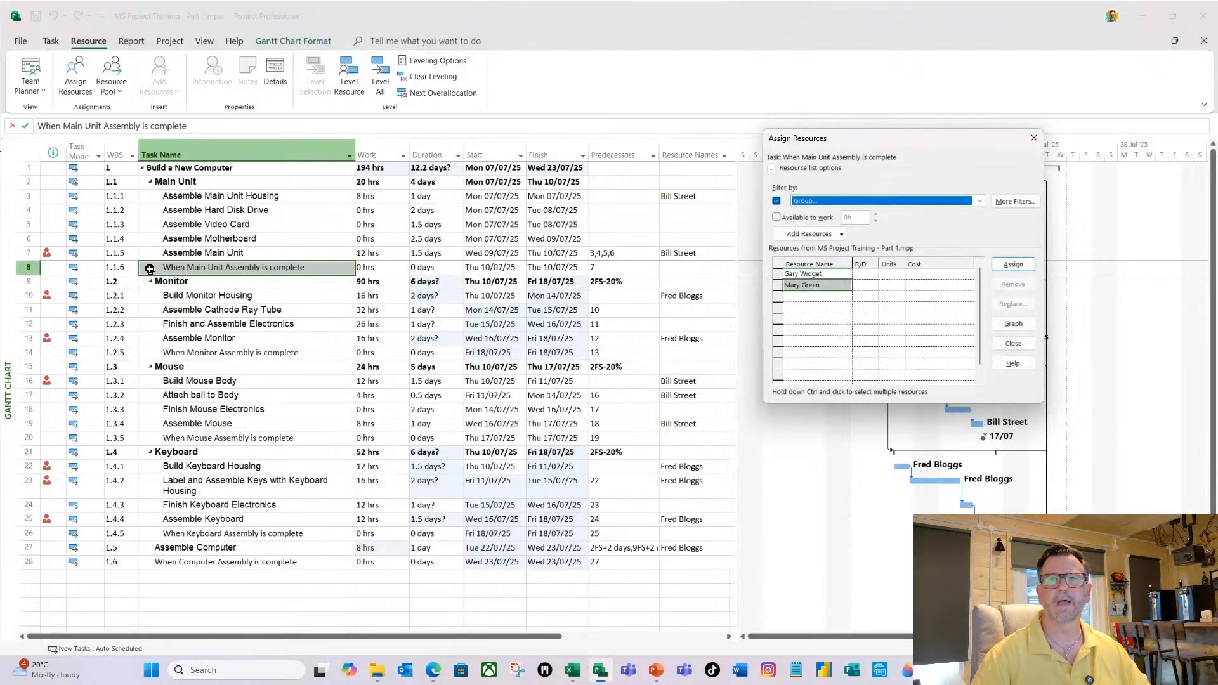
# Assign the first Technician to Assemble Hard Disk Drive, Assemble Video Card, Assemble Motherboard and Finish Mouse Electronics.
pyautogui.click(196, 211)
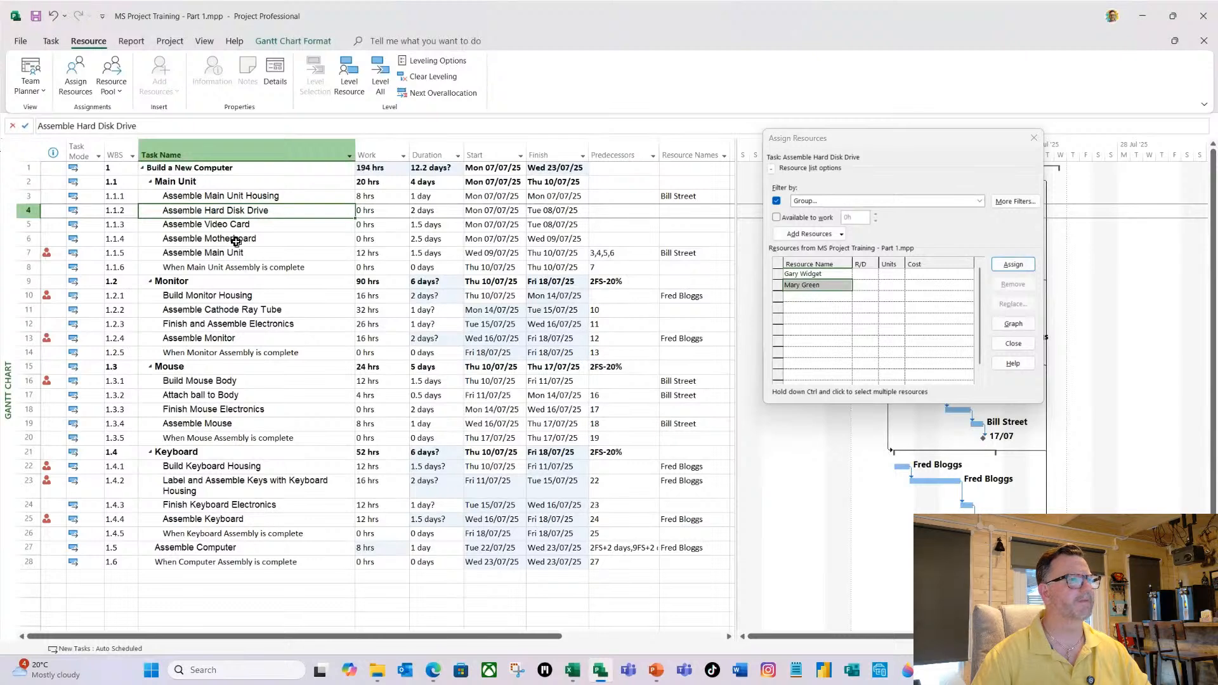
pyautogui.keyDown('ctrl'); pyautogui.click(248, 226); pyautogui.keyUp('ctrl')
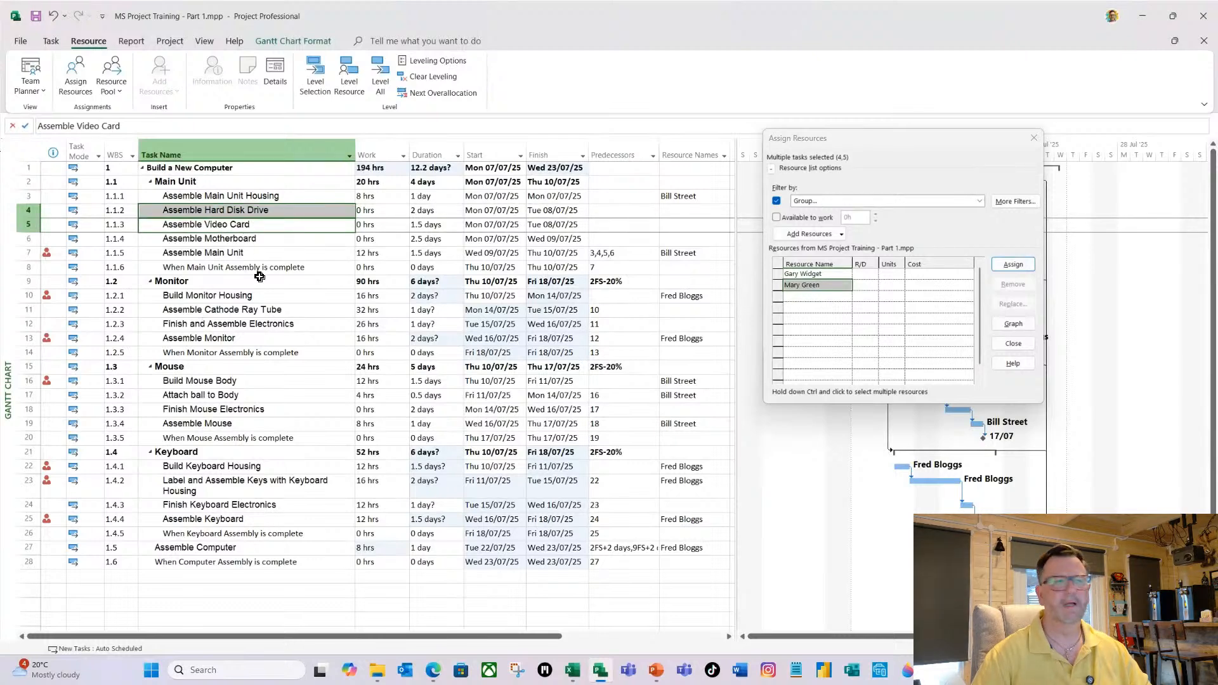
pyautogui.keyDown('ctrl'); pyautogui.click(248, 238); pyautogui.keyUp('ctrl')
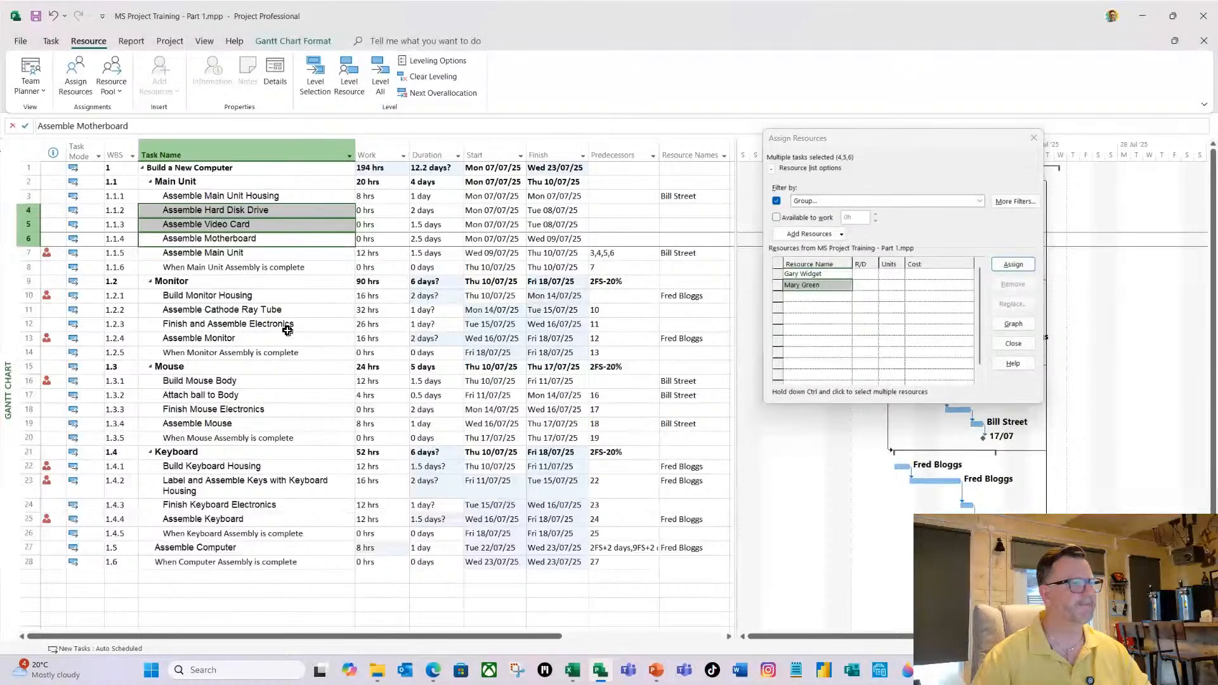
pyautogui.keyDown('ctrl'); pyautogui.click(177, 410); pyautogui.keyUp('ctrl')
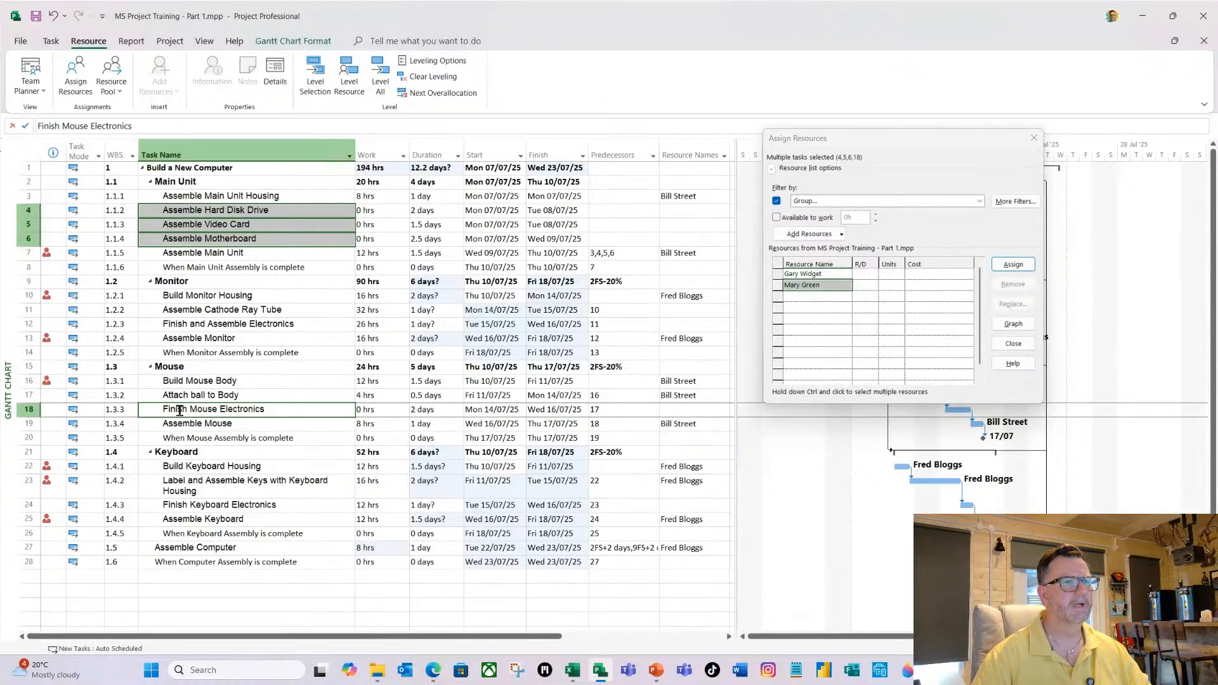
pyautogui.click(796, 273)
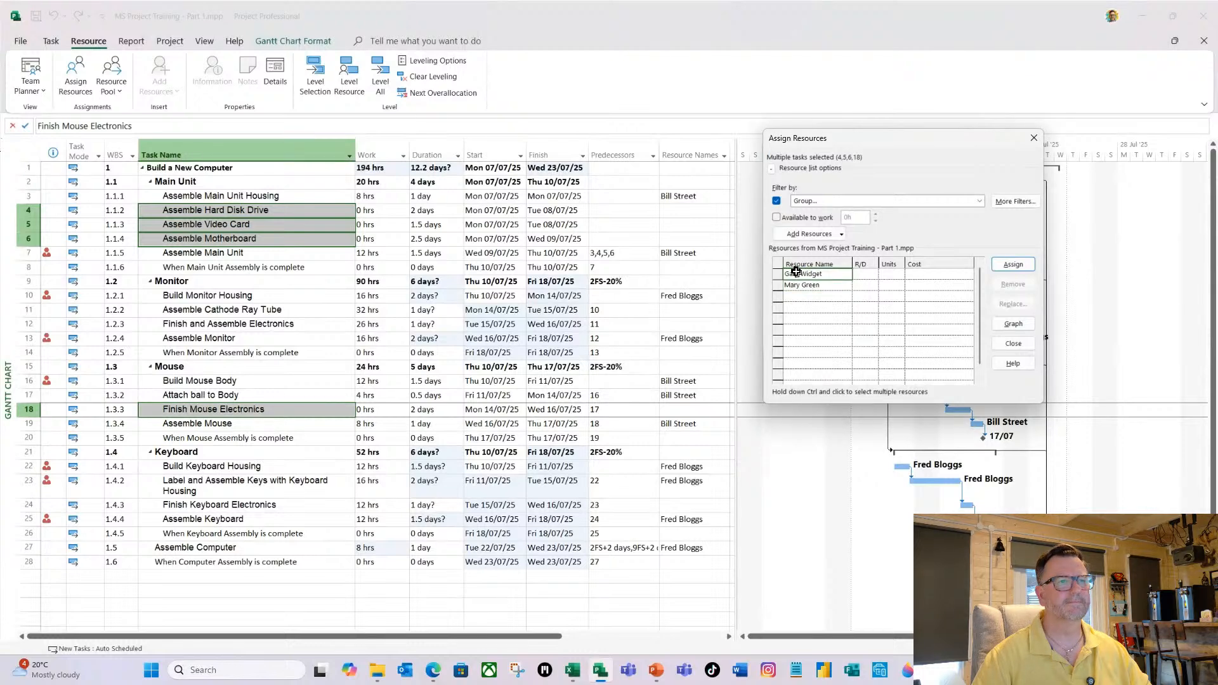
pyautogui.click(1013, 265)
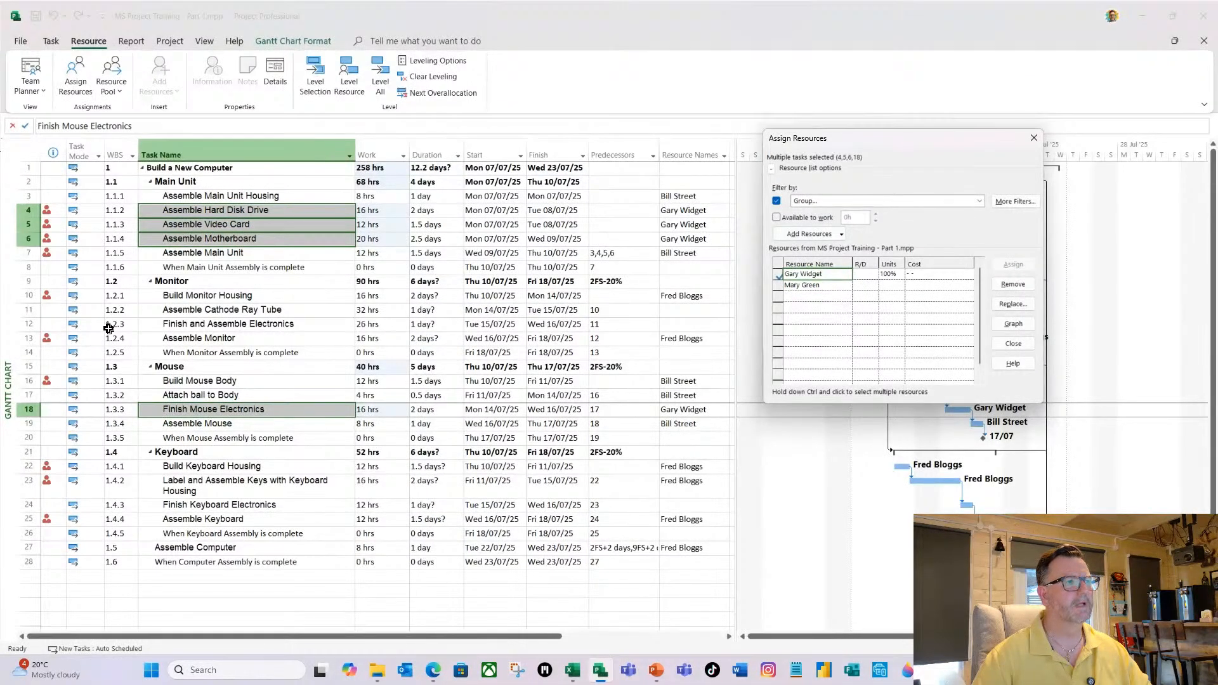
# Assign the second Technician to Assemble Cathode Ray Tube, Finish and Assemble Electronics and Finish Keyboard Electronics, and close the Assign Resources dialog.
pyautogui.click(242, 269)
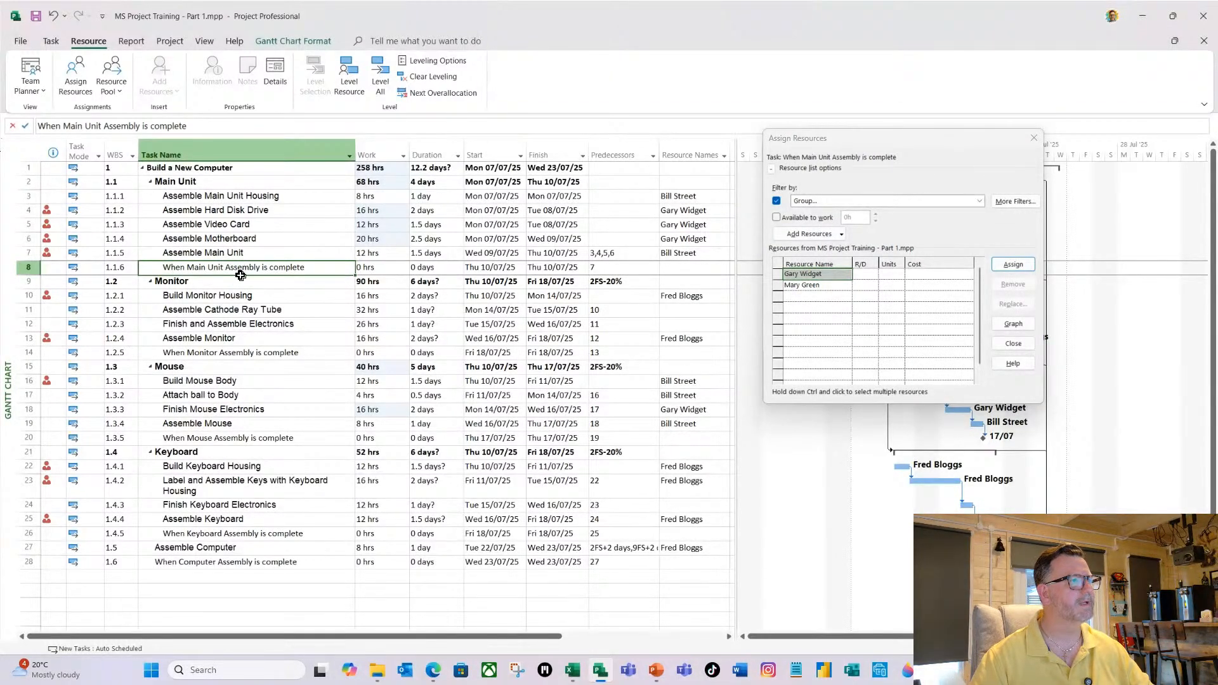
pyautogui.click(195, 311)
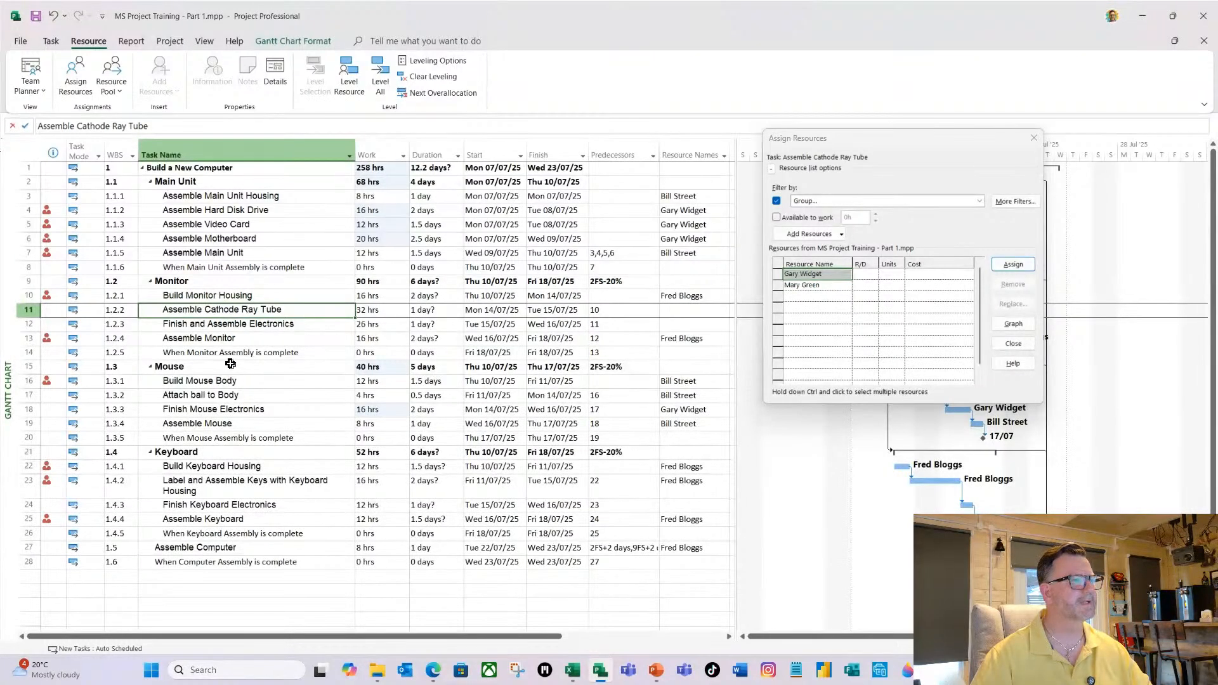
pyautogui.keyDown('ctrl'); pyautogui.click(215, 325); pyautogui.keyUp('ctrl')
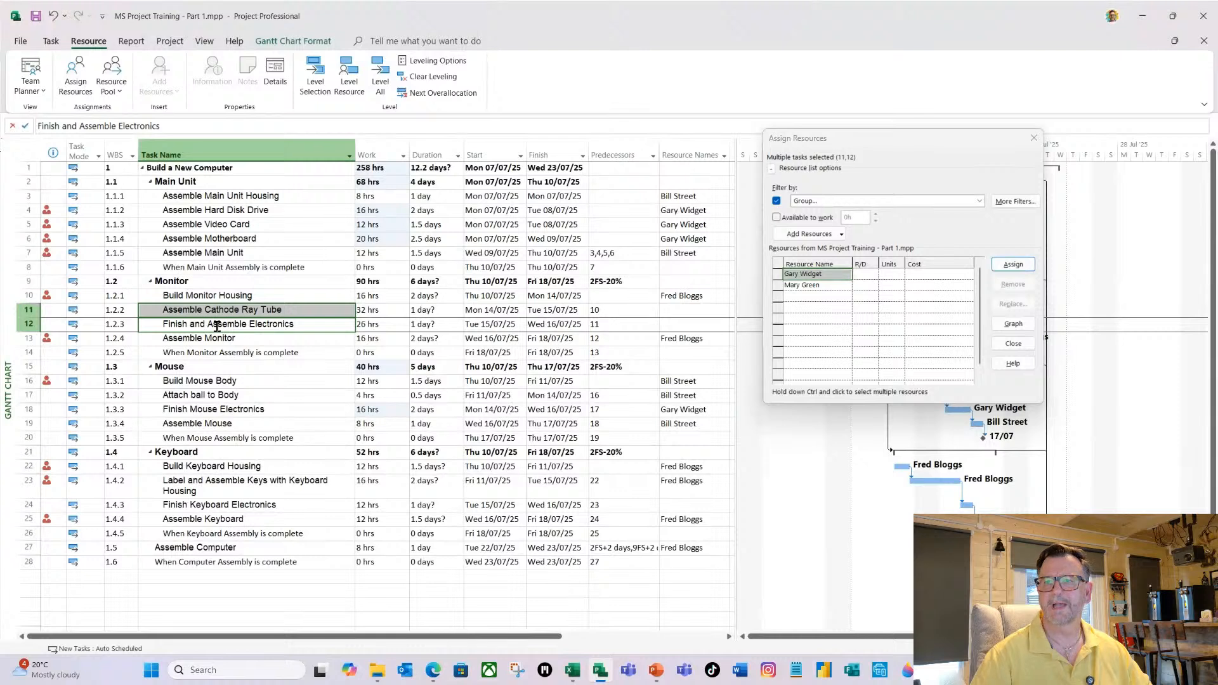
pyautogui.keyDown('ctrl'); pyautogui.click(198, 504); pyautogui.keyUp('ctrl')
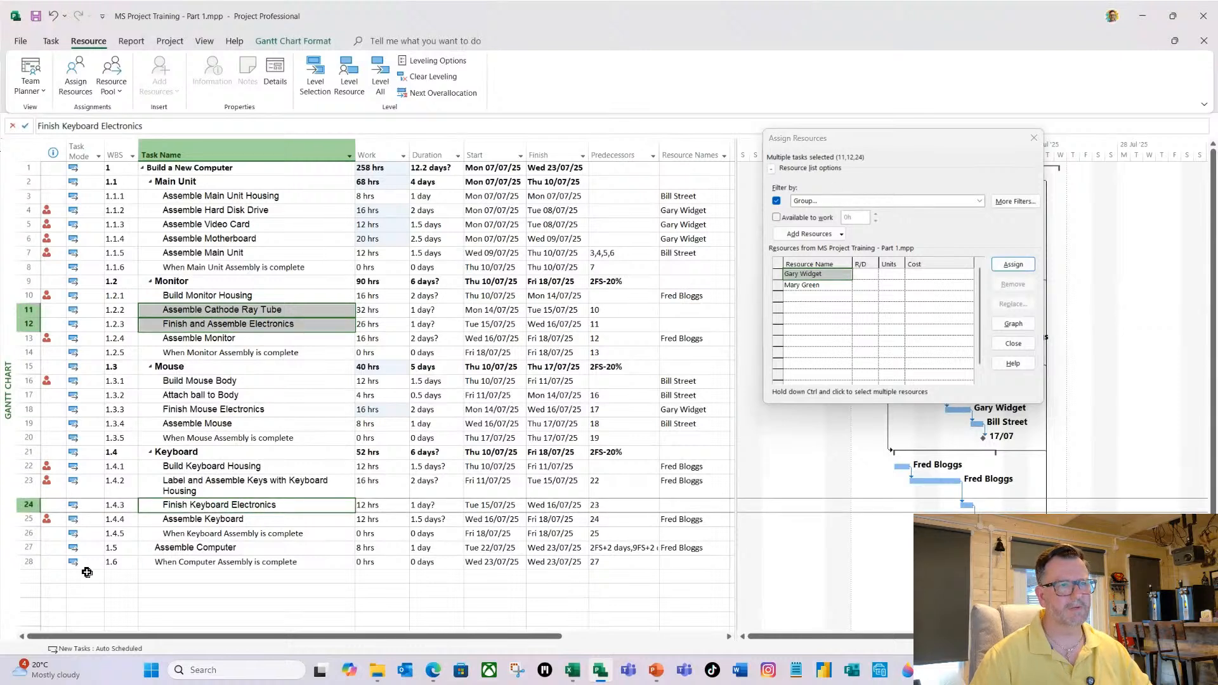
pyautogui.click(808, 287)
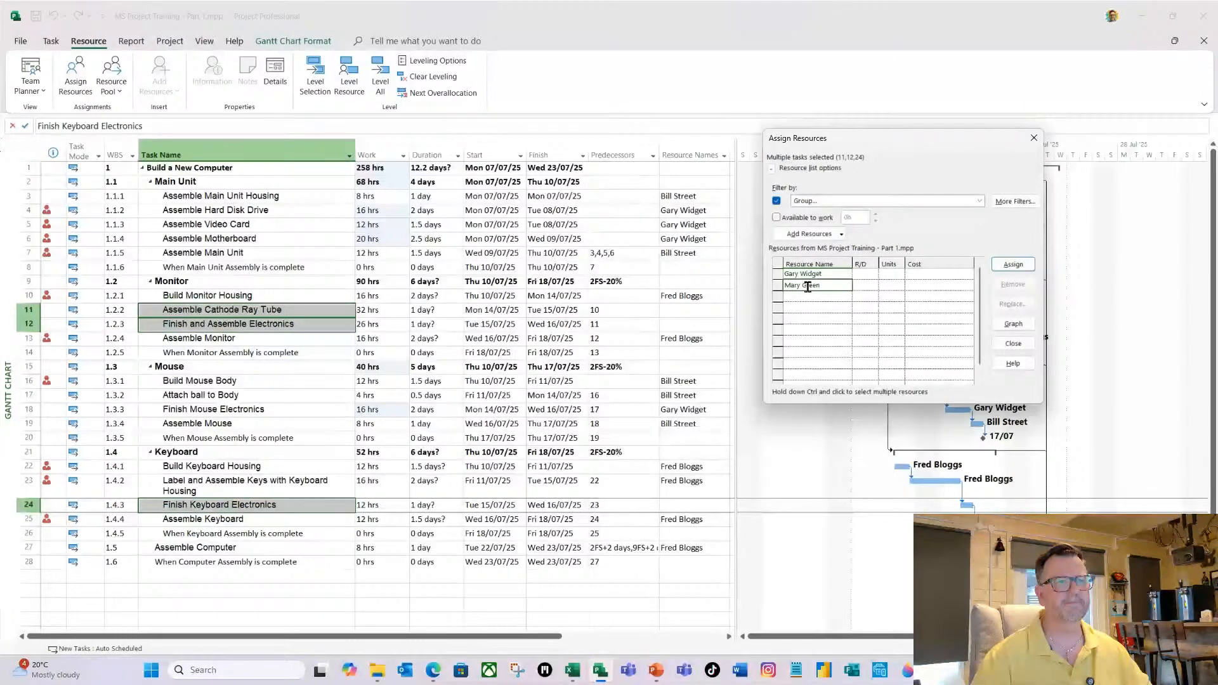
pyautogui.click(1013, 266)
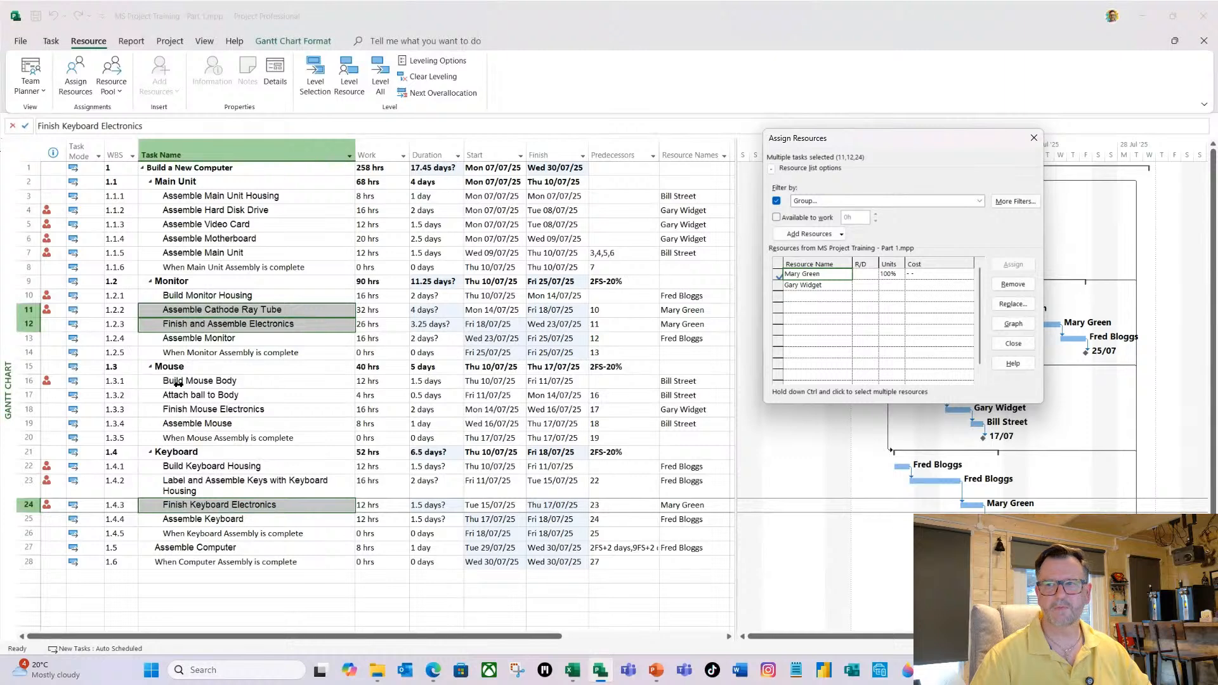
pyautogui.click(269, 268)
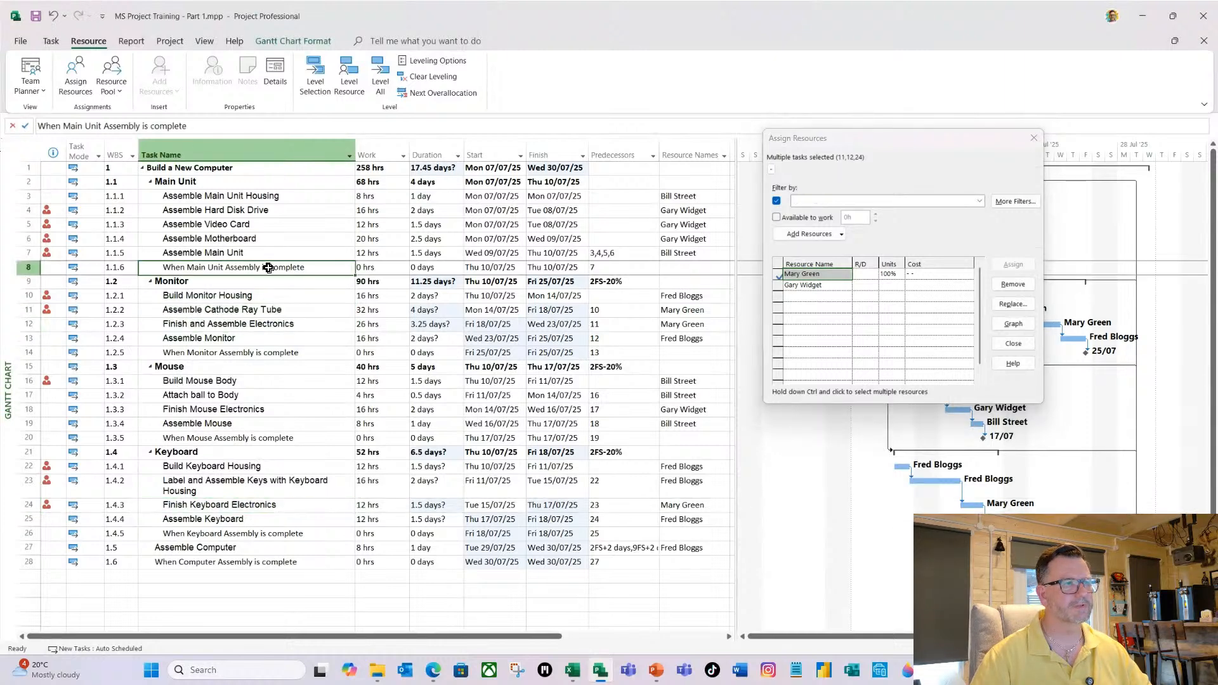
pyautogui.click(1013, 343)
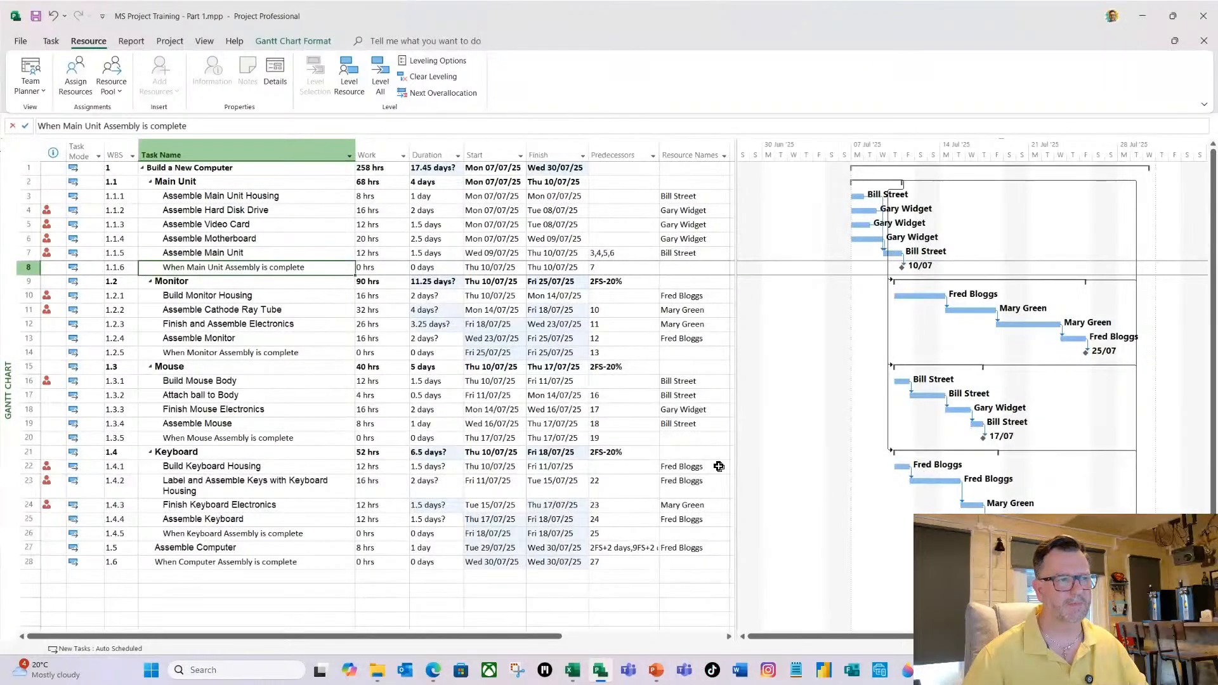
# Assign the one resource not yet used on any task to the Build a New Computer summary task.
pyautogui.click(204, 41)
pyautogui.click(616, 83)
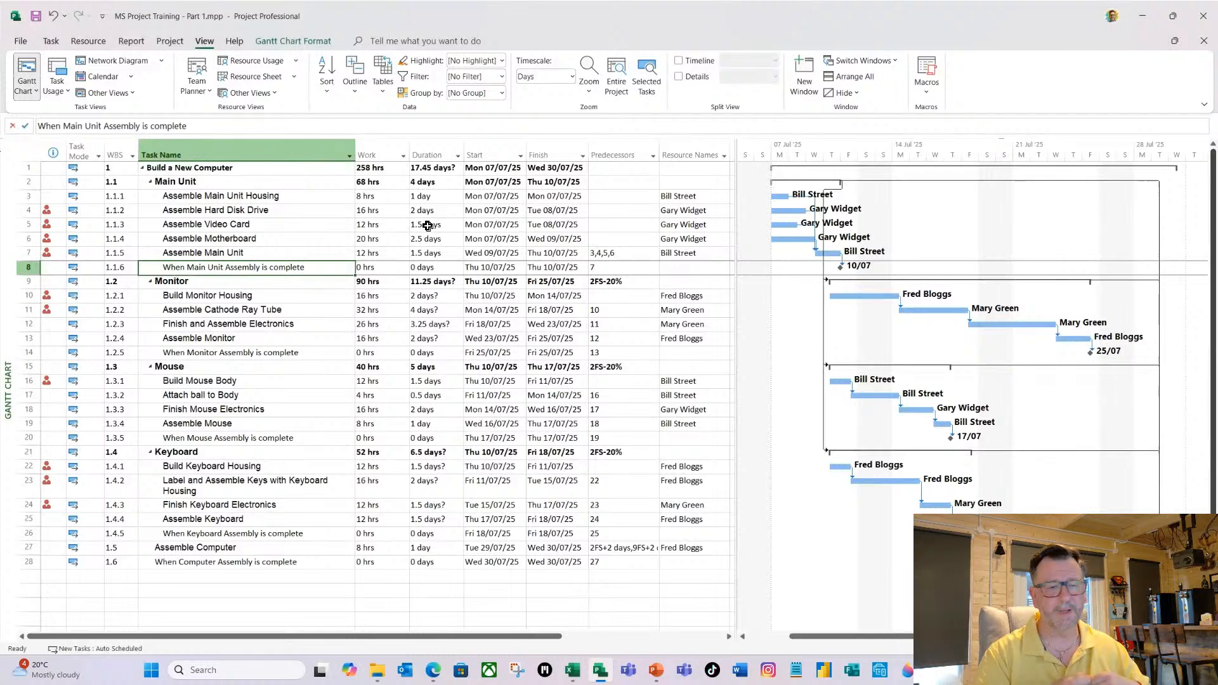
pyautogui.click(196, 170)
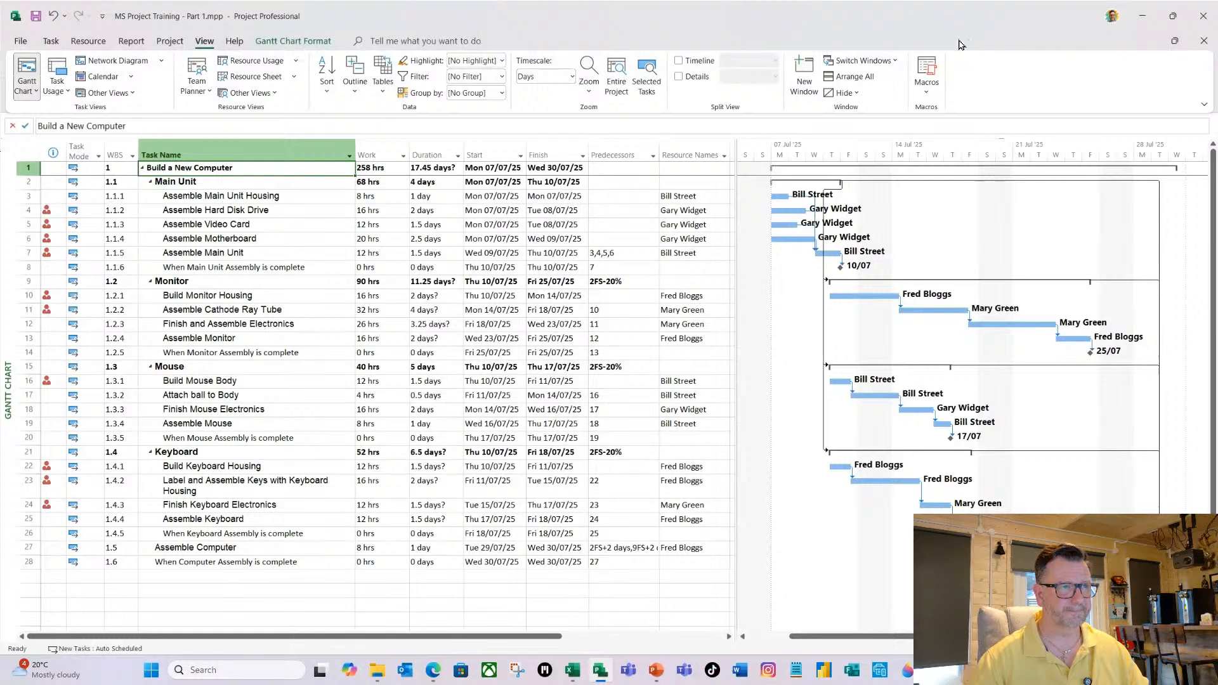
pyautogui.click(690, 171)
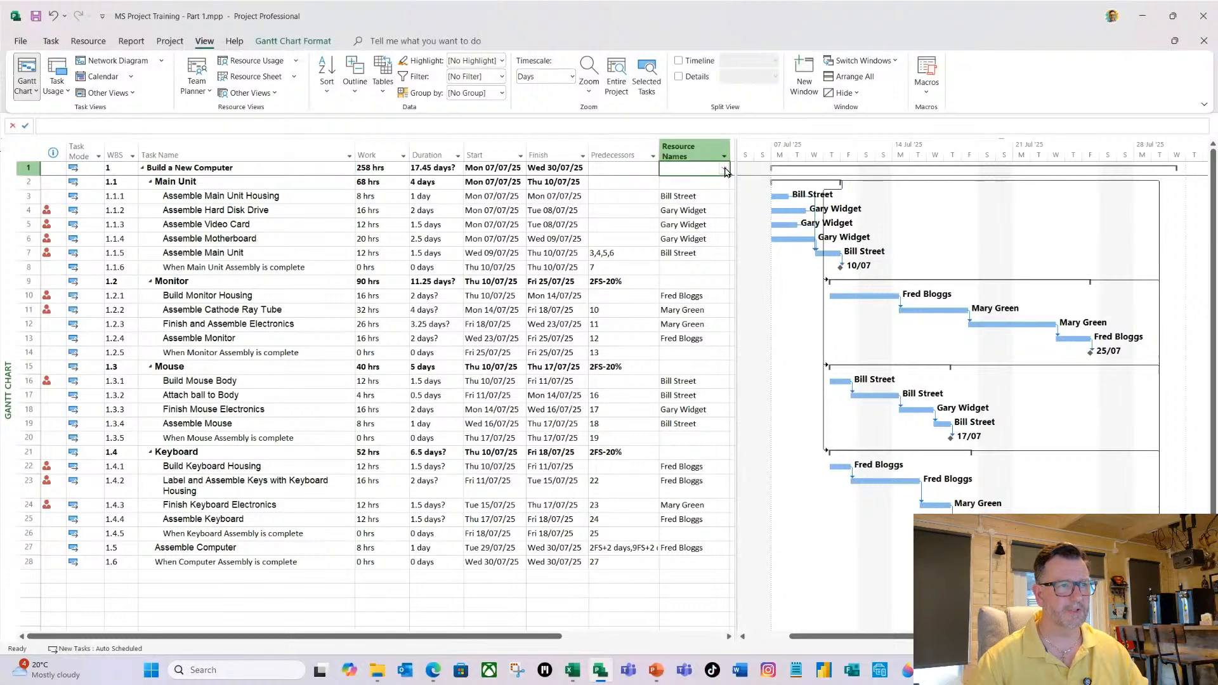
pyautogui.click(725, 170)
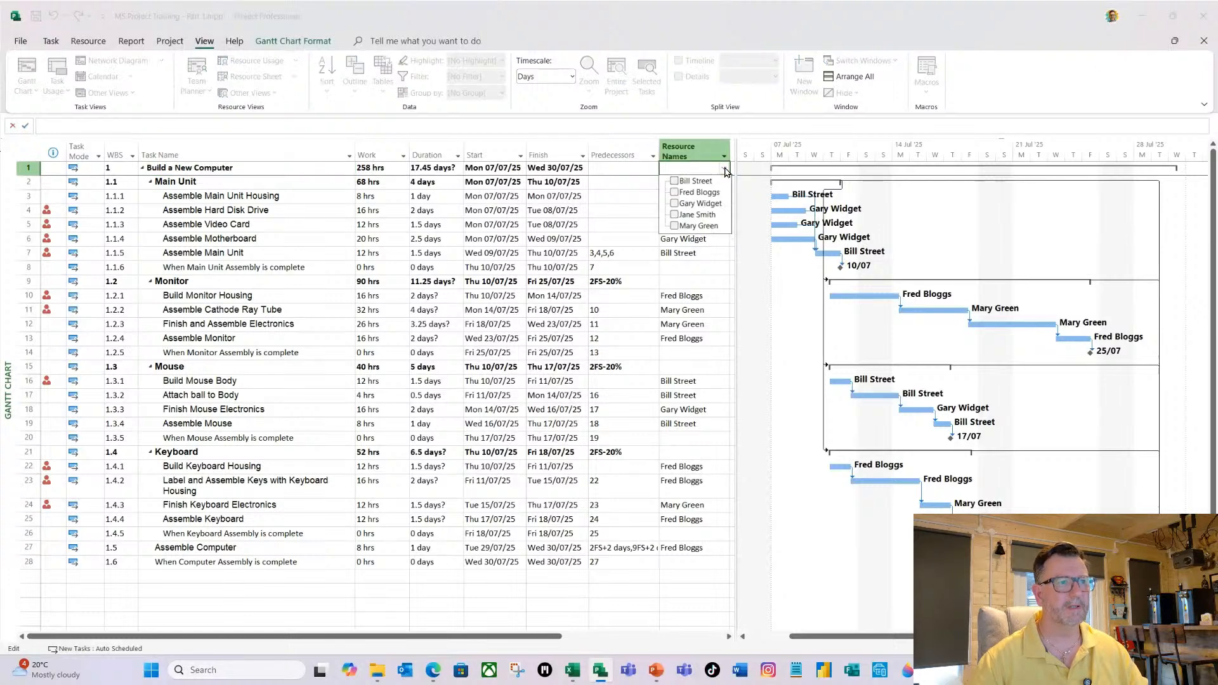
pyautogui.click(674, 215)
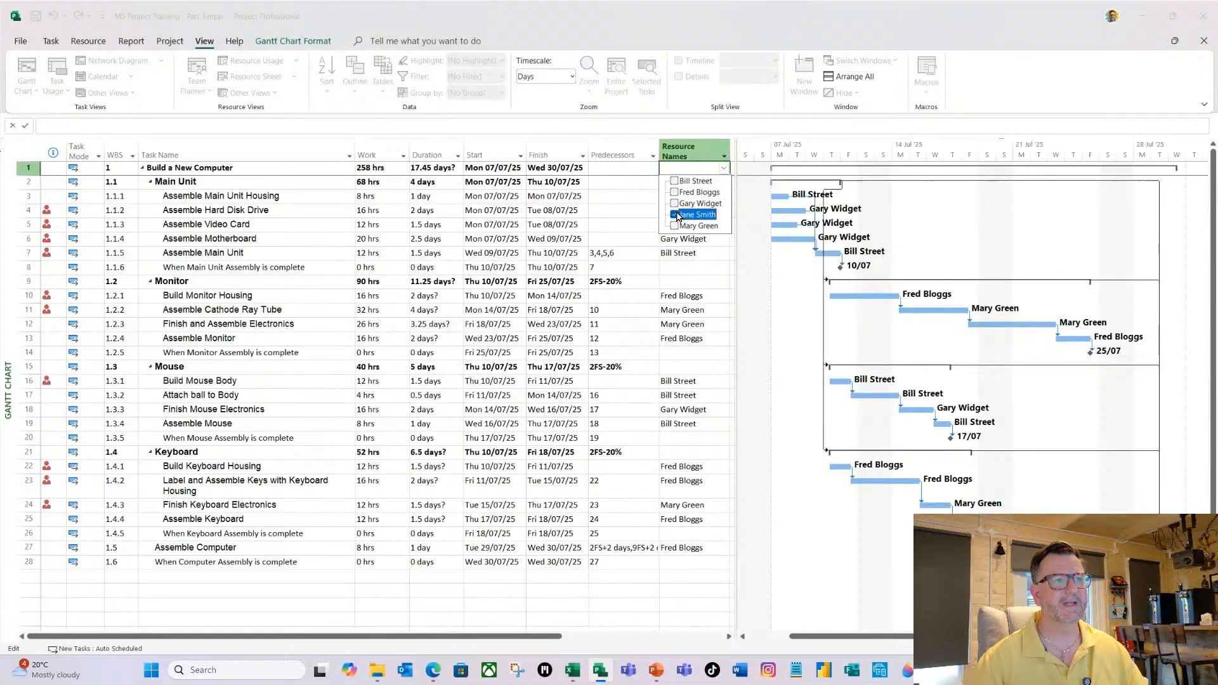
pyautogui.click(321, 210)
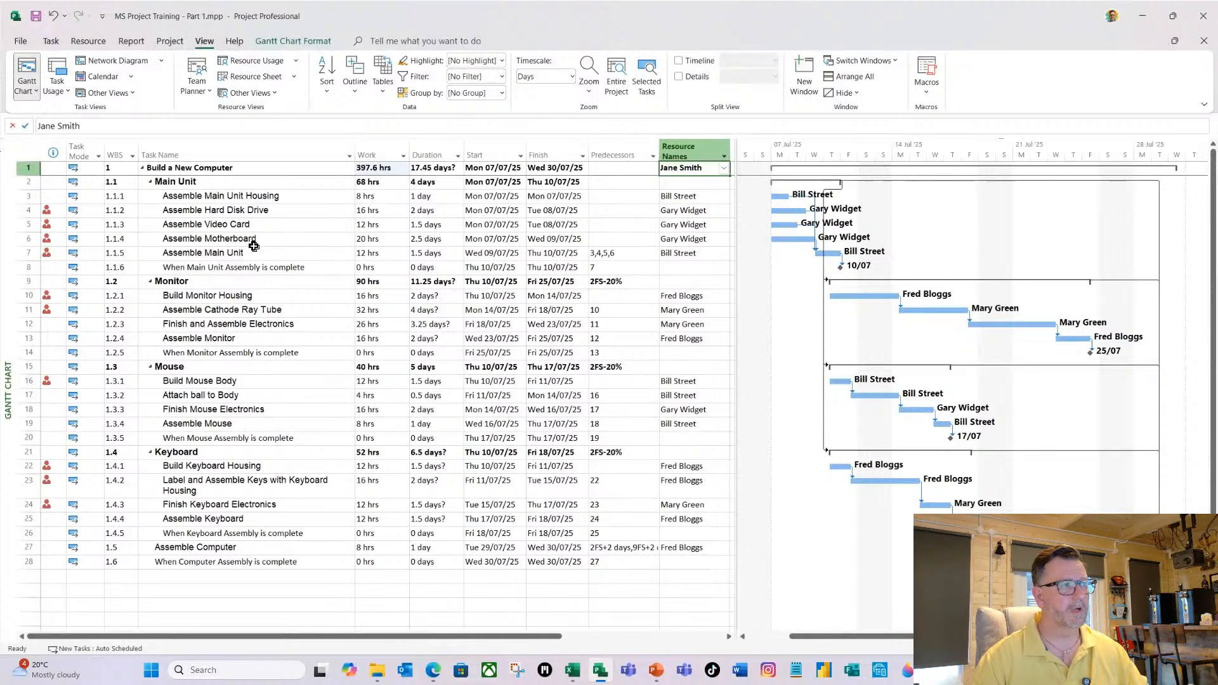
# Set the Build a New Computer resource's assignment units to 20%, changing the amount of work but keeping the duration the same.
pyautogui.click(89, 126)
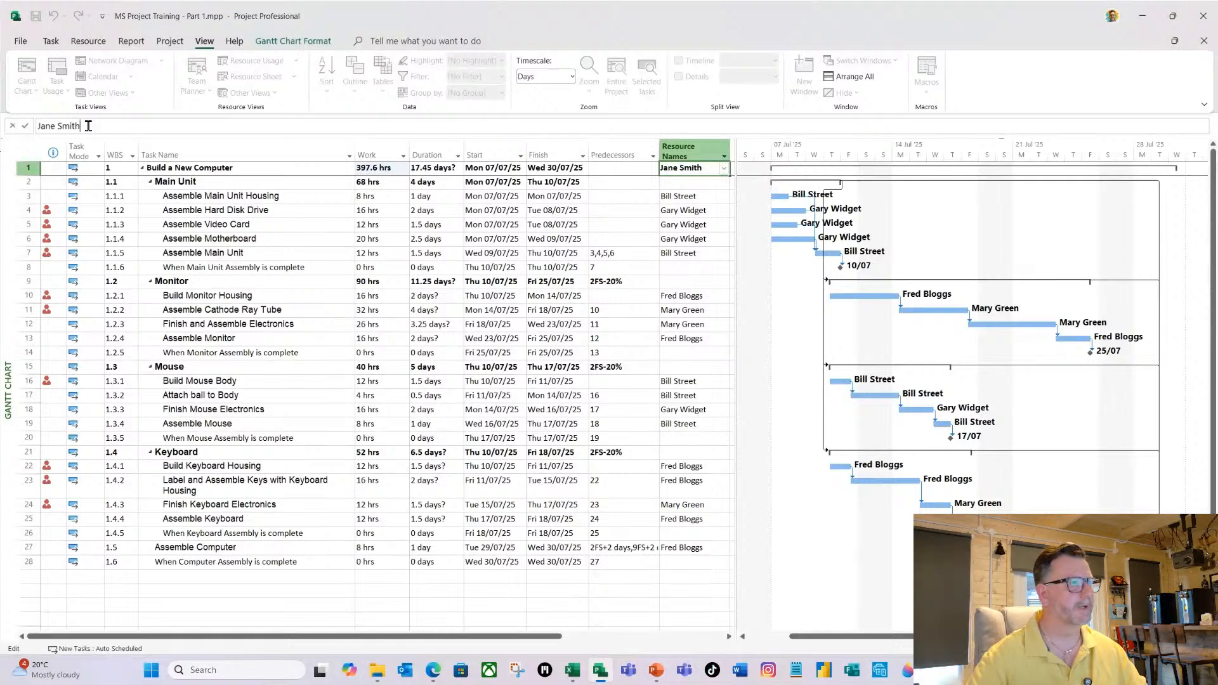
pyautogui.write('[')
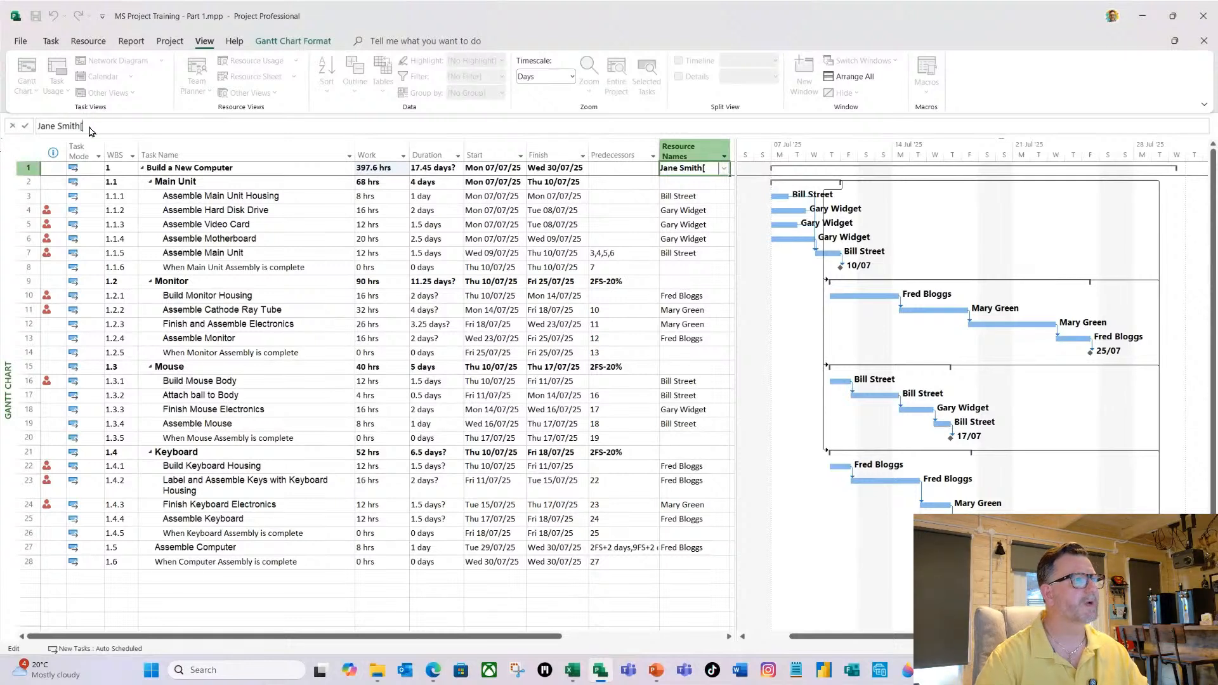
pyautogui.write('20')
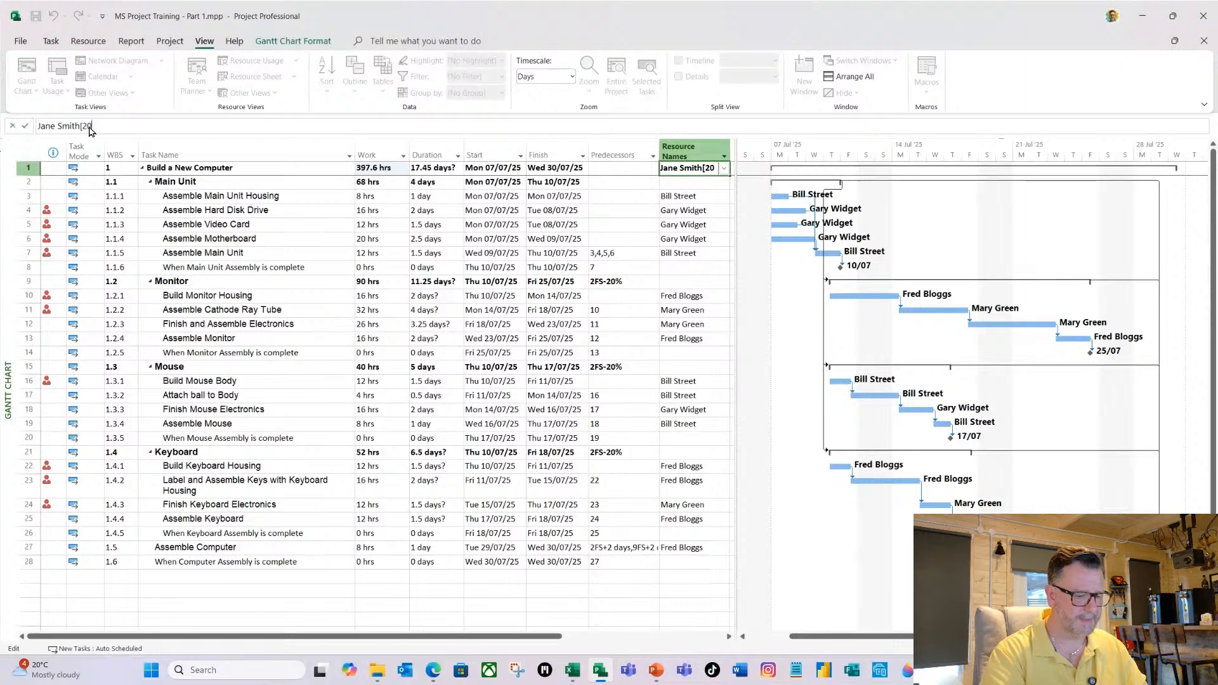
pyautogui.write('%')
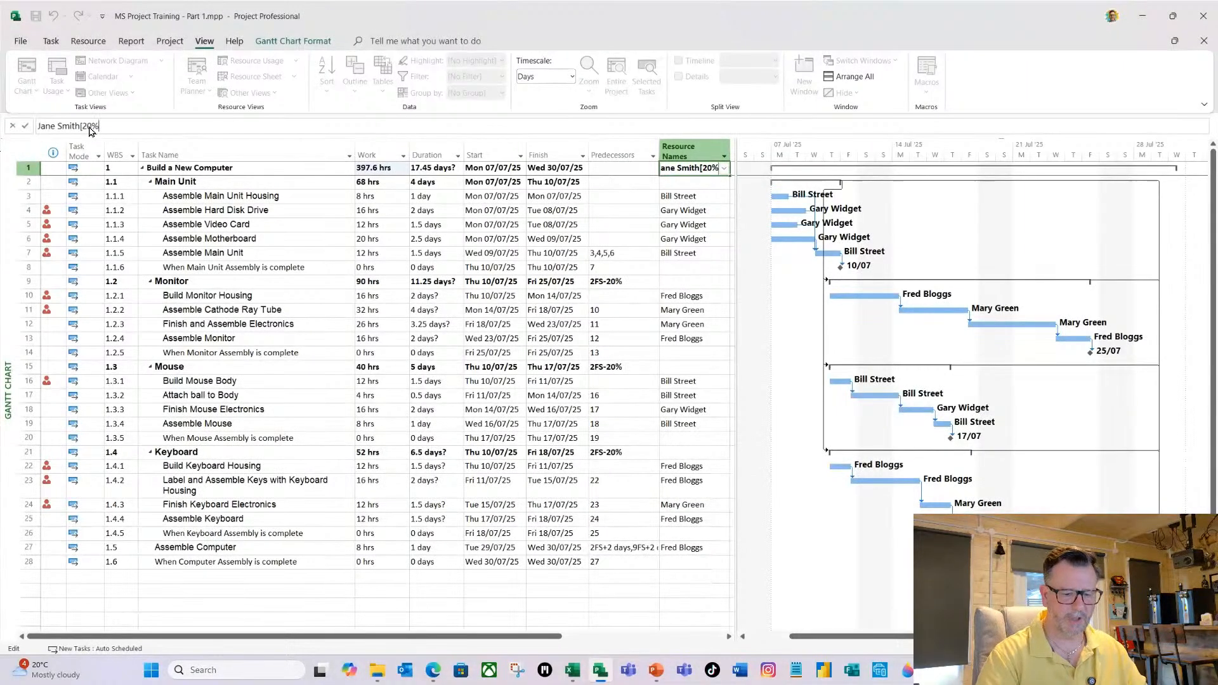
pyautogui.write(']')
pyautogui.press('Return')
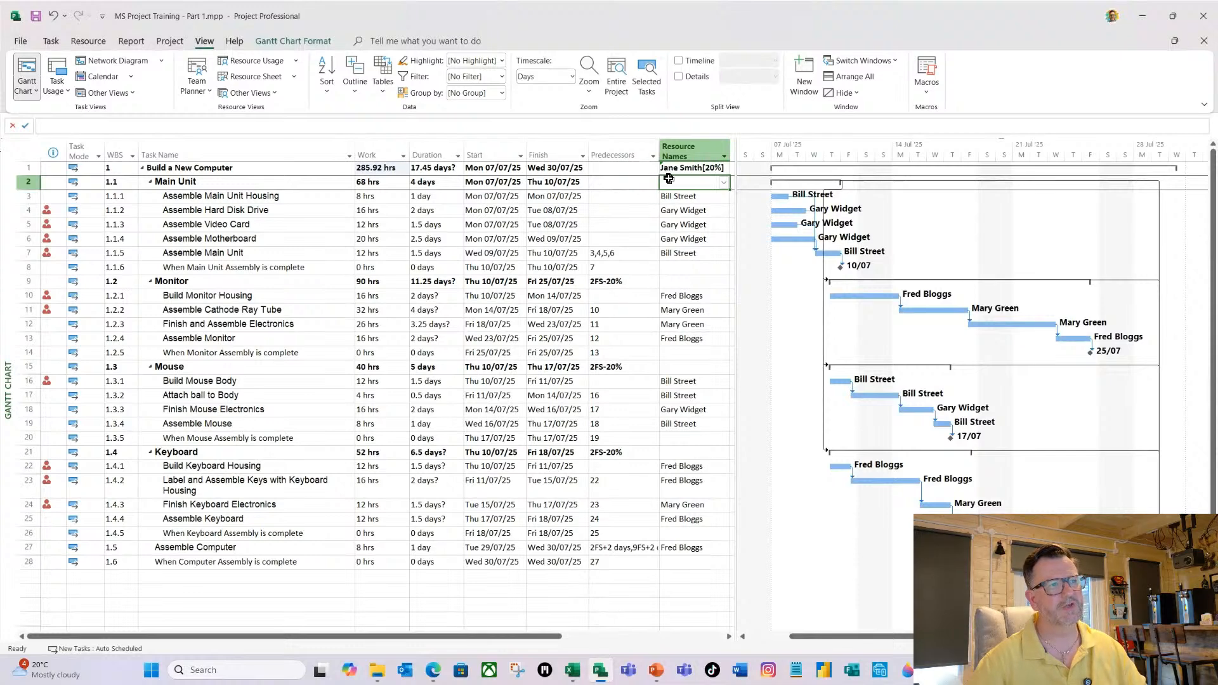
pyautogui.moveTo(665, 168)
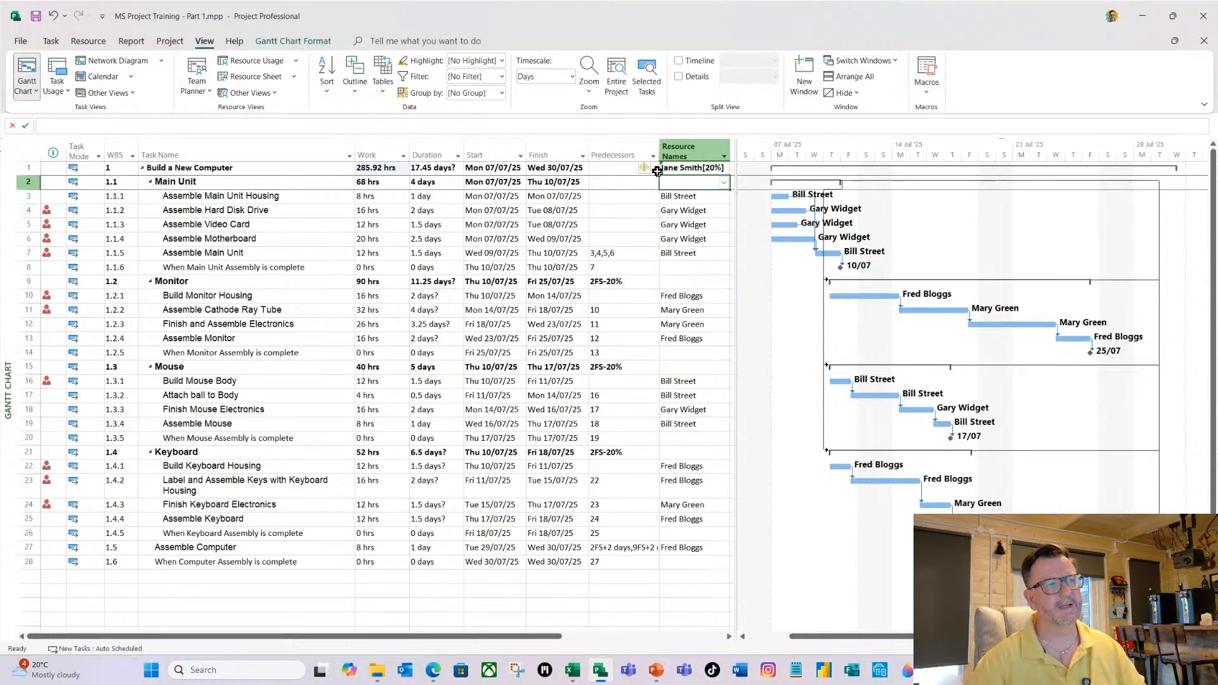
pyautogui.click(647, 169)
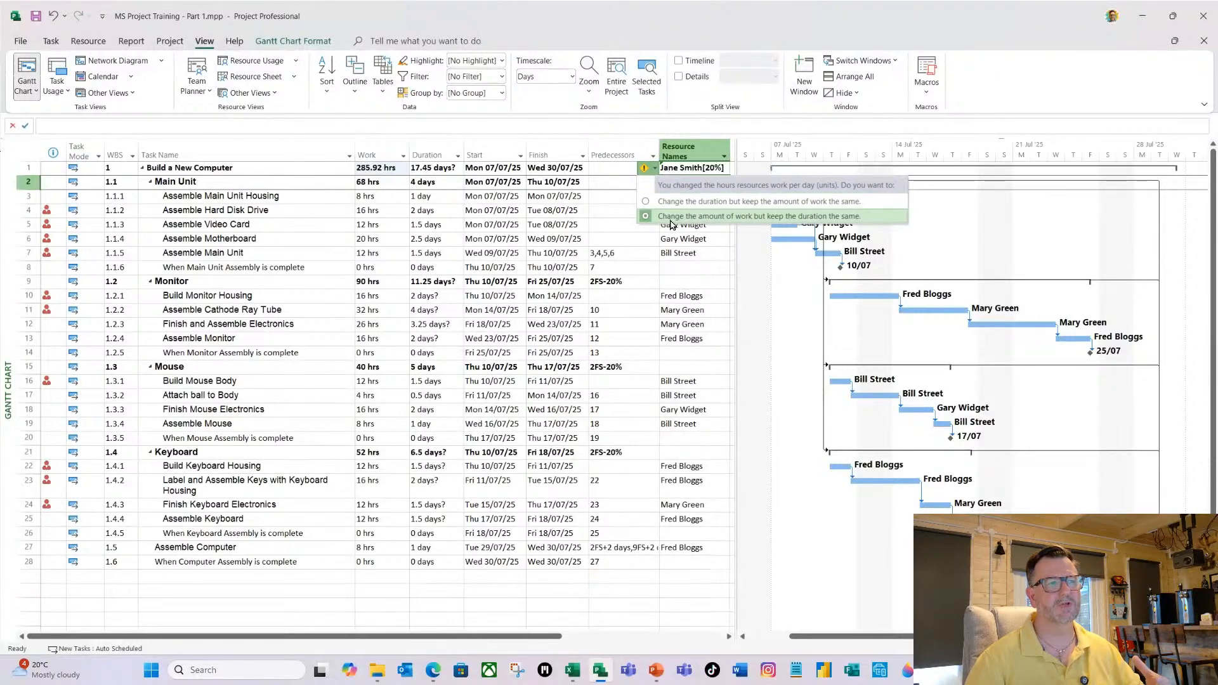
pyautogui.click(710, 216)
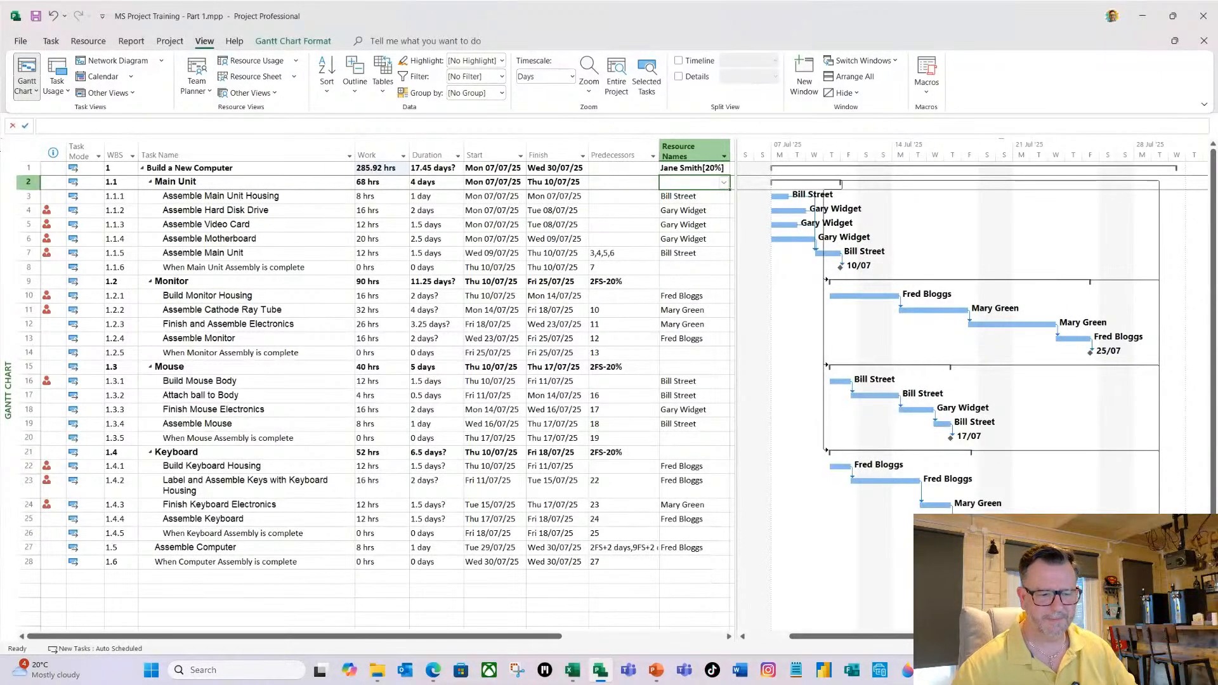
# Switch to PowerPoint, start the slide show at the Task Types (2 of 7) slide and reveal the three task type definitions.
pyautogui.hotkey('alt', 'Tab')
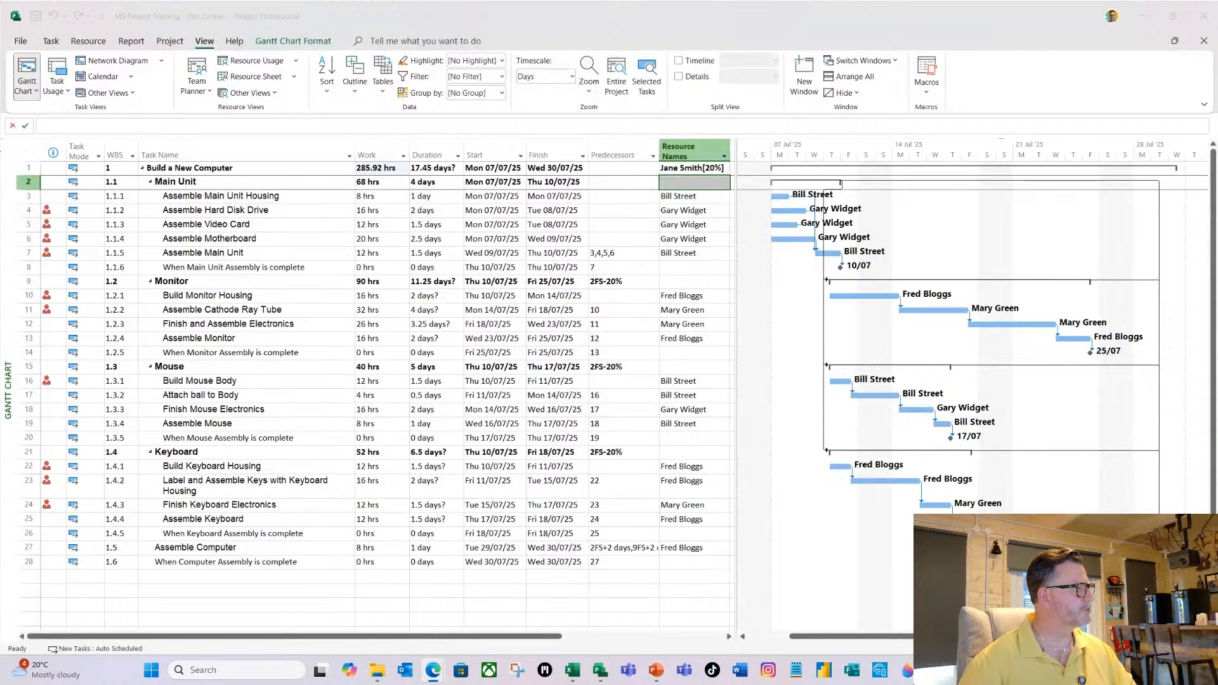
pyautogui.hotkey('alt', 'Tab')
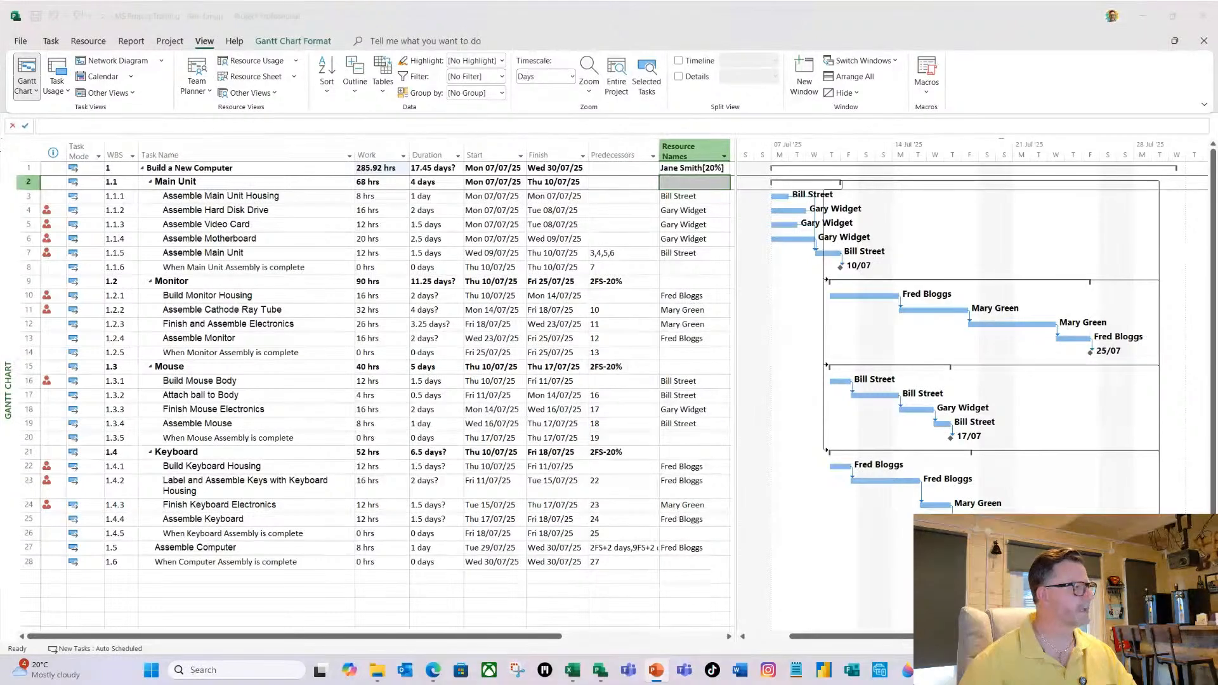
pyautogui.hotkey('shift', 'F5')
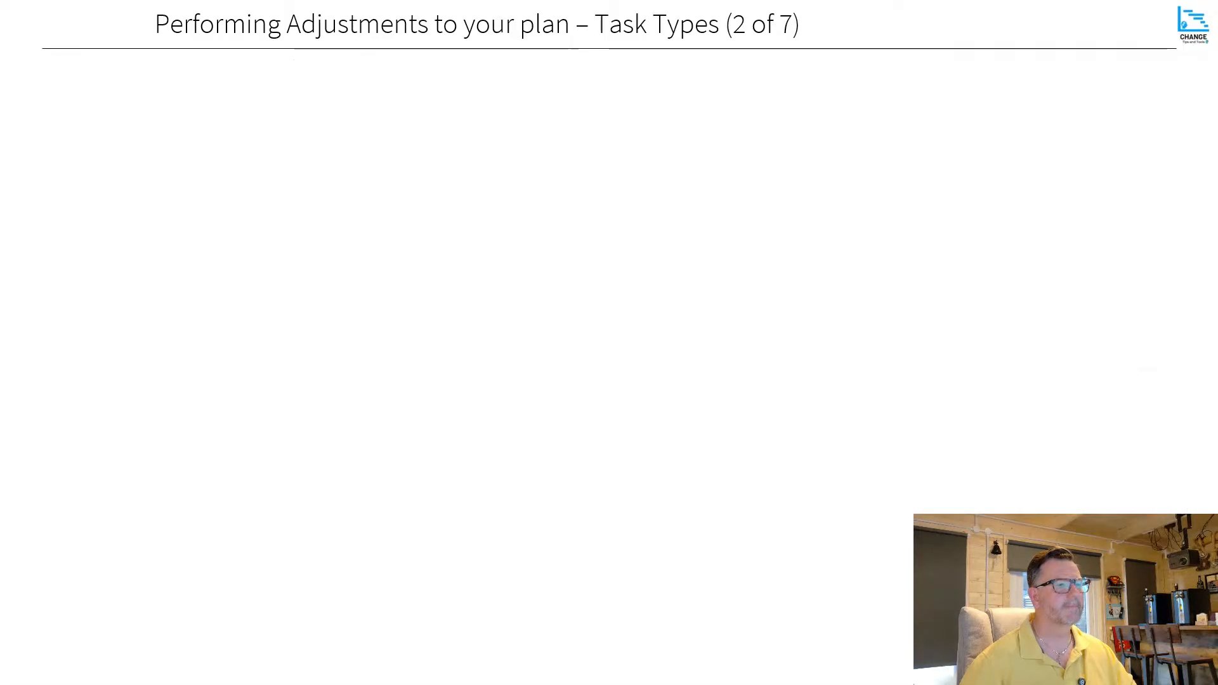
pyautogui.press('Right')
pyautogui.press('Right')
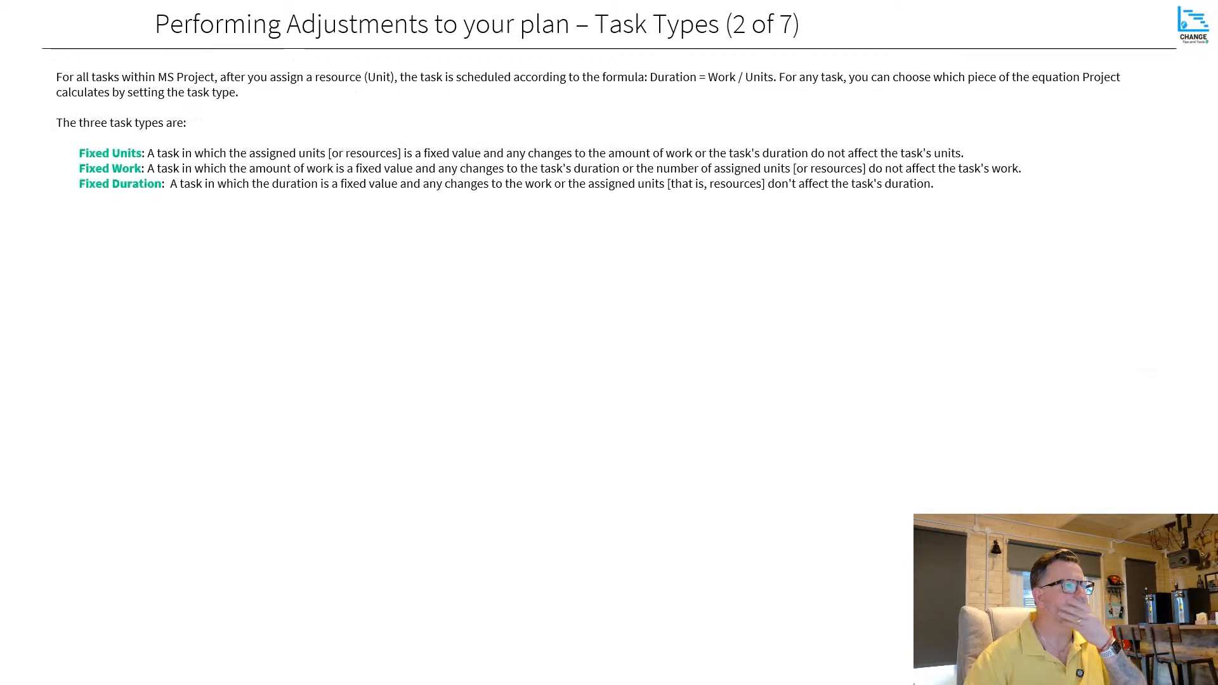
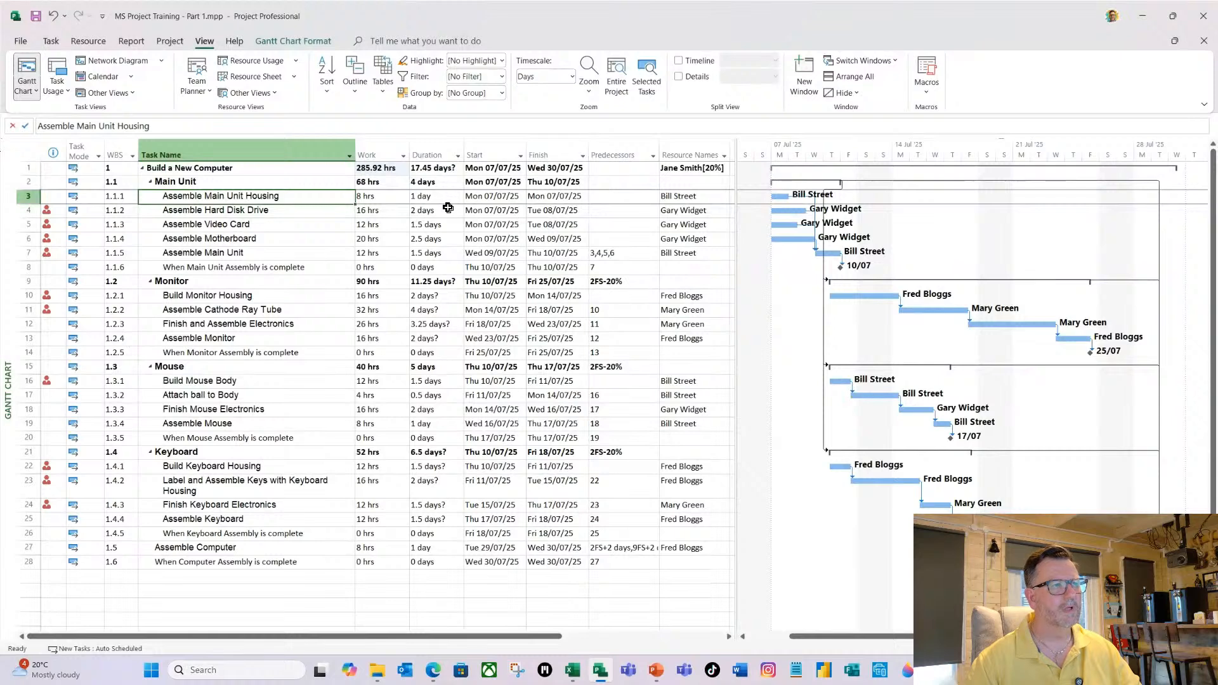
# Set the task type of Assemble Main Unit Housing to Fixed Duration.
pyautogui.doubleClick(252, 195)
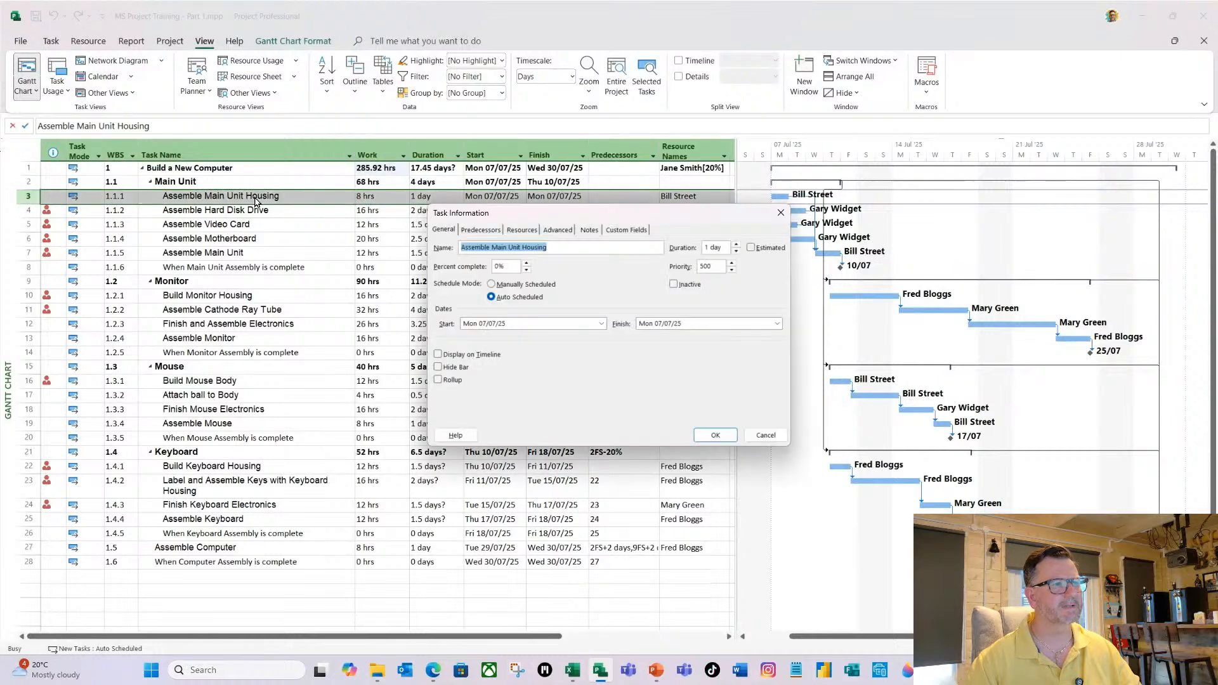
pyautogui.moveTo(569, 217); pyautogui.dragTo(515, 219)
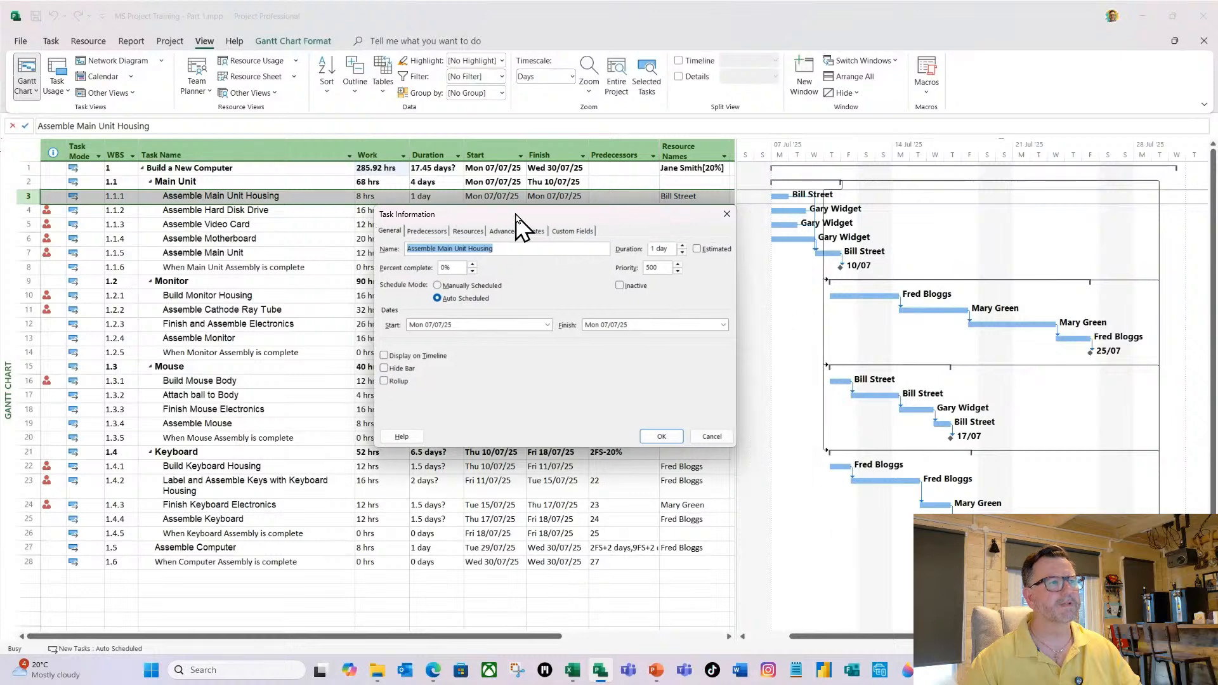
pyautogui.click(505, 232)
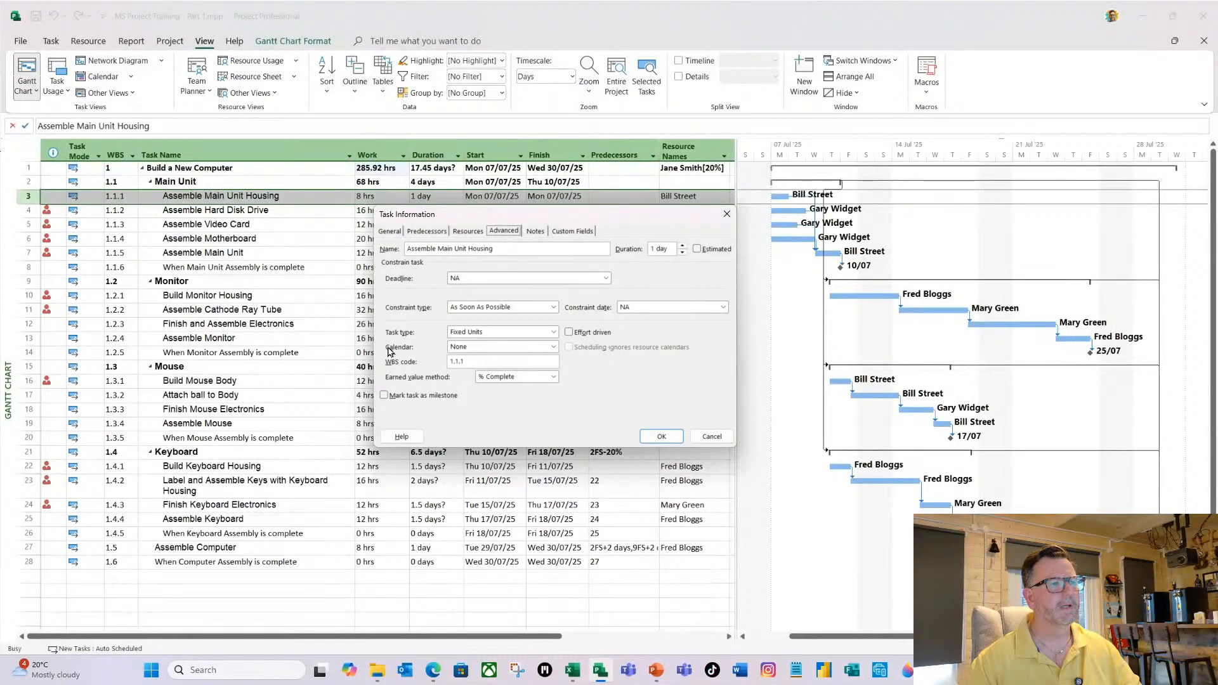
pyautogui.click(545, 332)
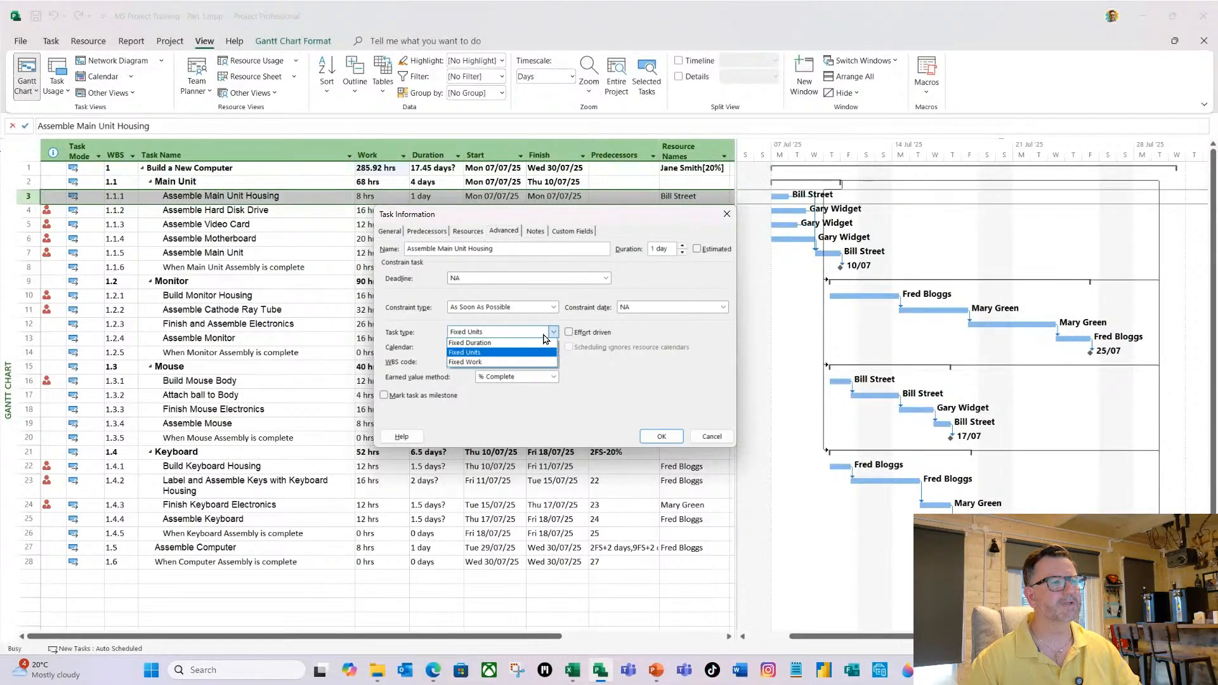
pyautogui.click(472, 342)
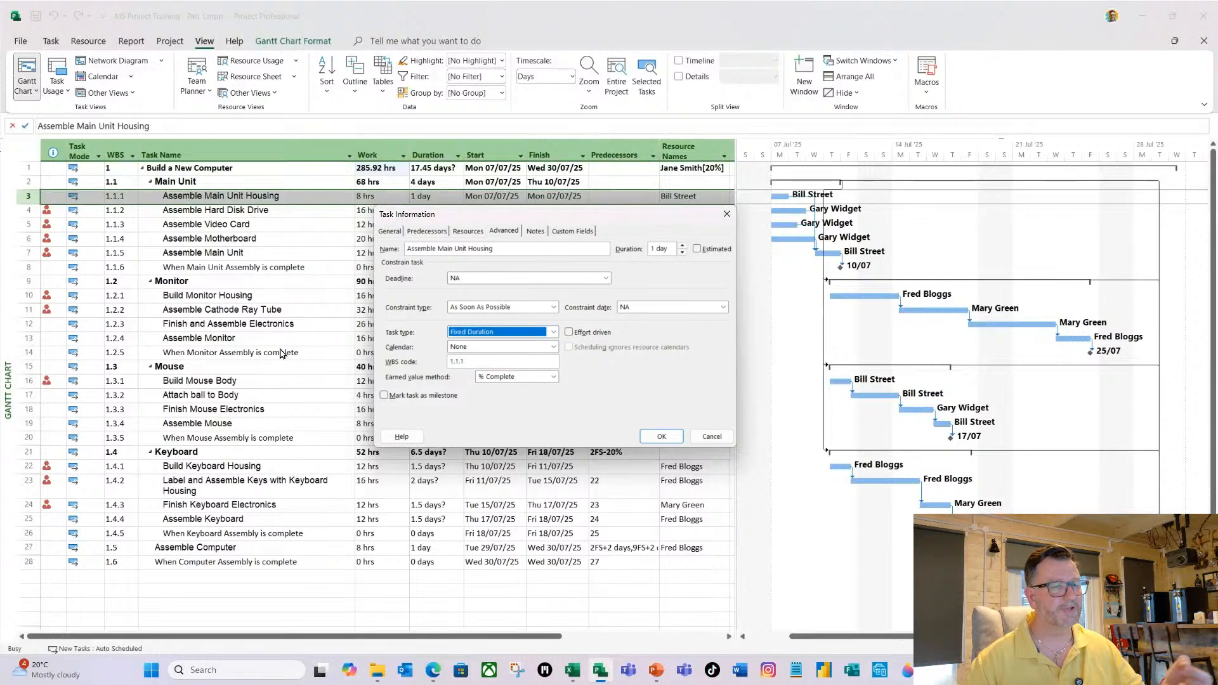
pyautogui.click(658, 438)
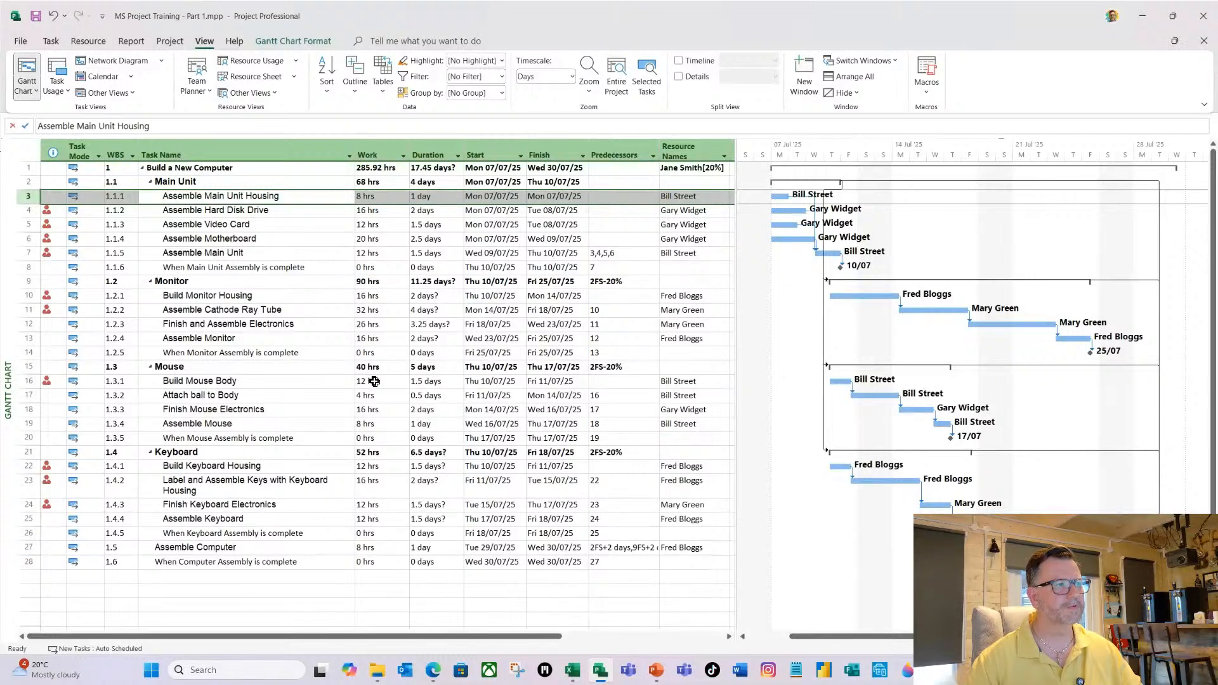
# Set the task type of the four tasks from Assemble Hard Disk Drive to Assemble Main Unit to Fixed Duration together.
pyautogui.click(242, 210)
pyautogui.moveTo(242, 210); pyautogui.dragTo(241, 252)
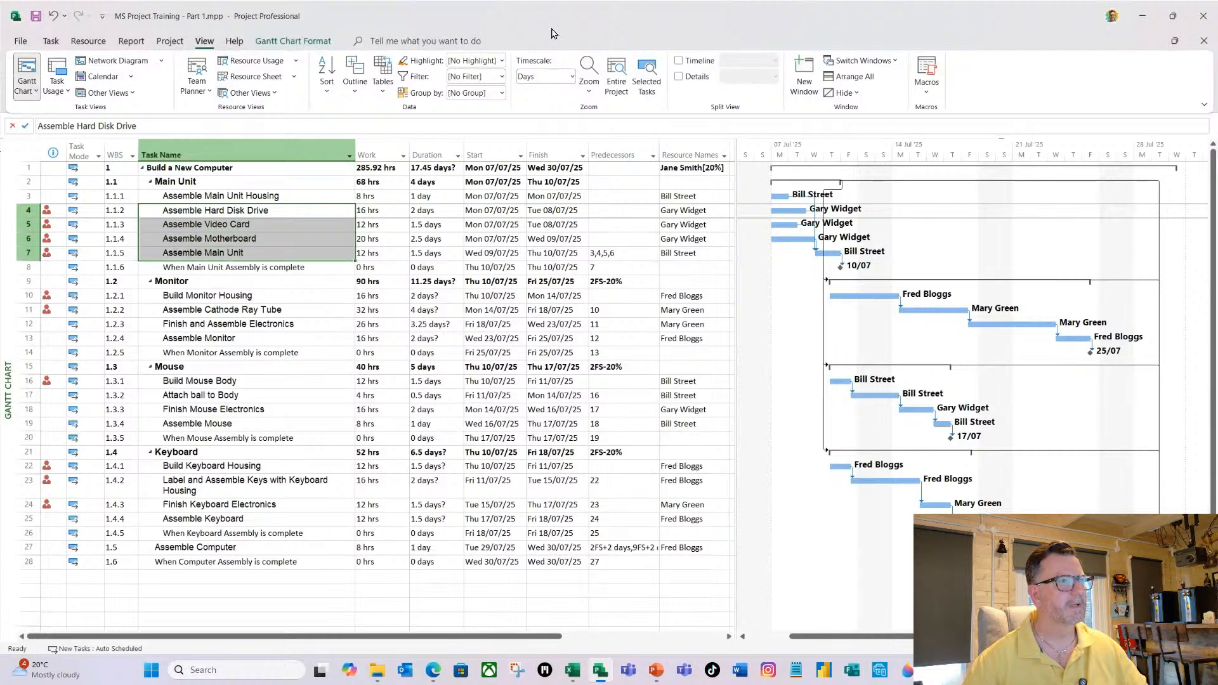
pyautogui.click(49, 43)
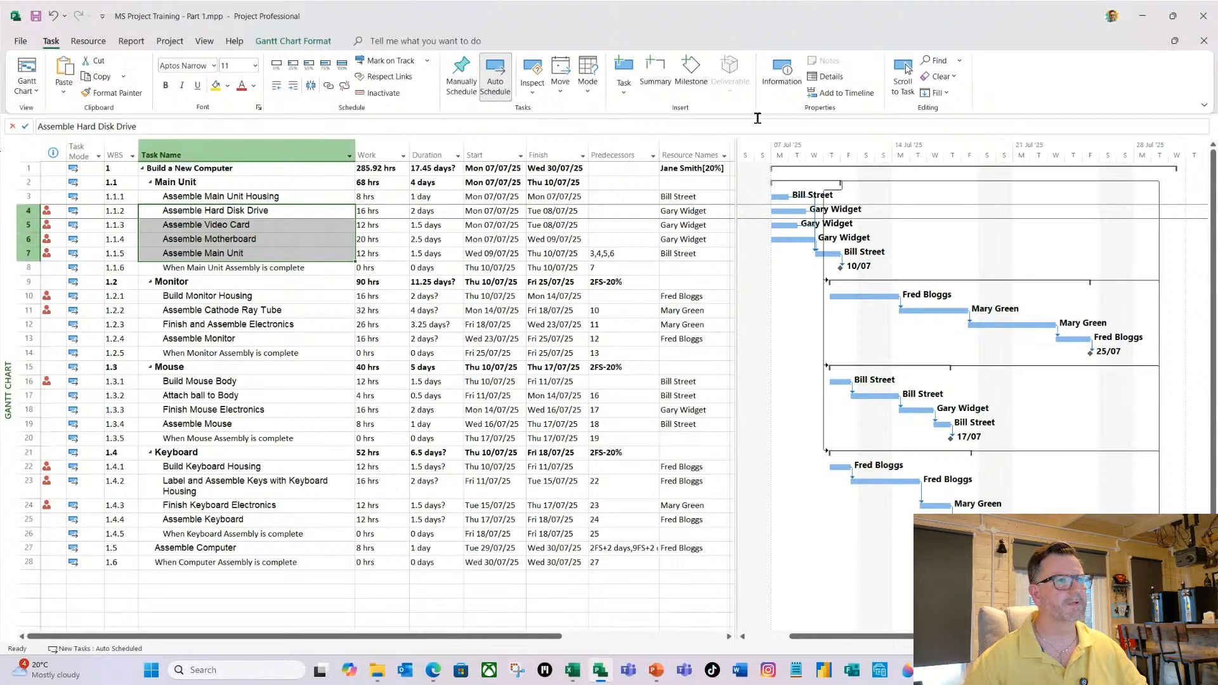
pyautogui.click(785, 75)
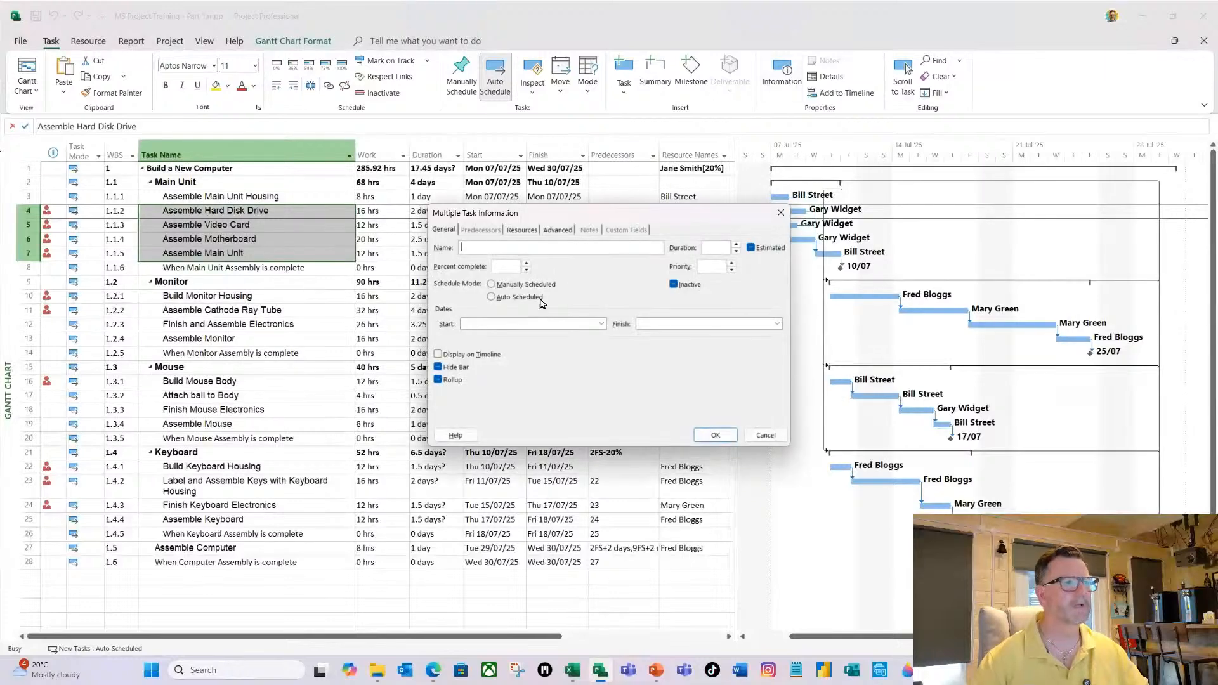
pyautogui.click(550, 231)
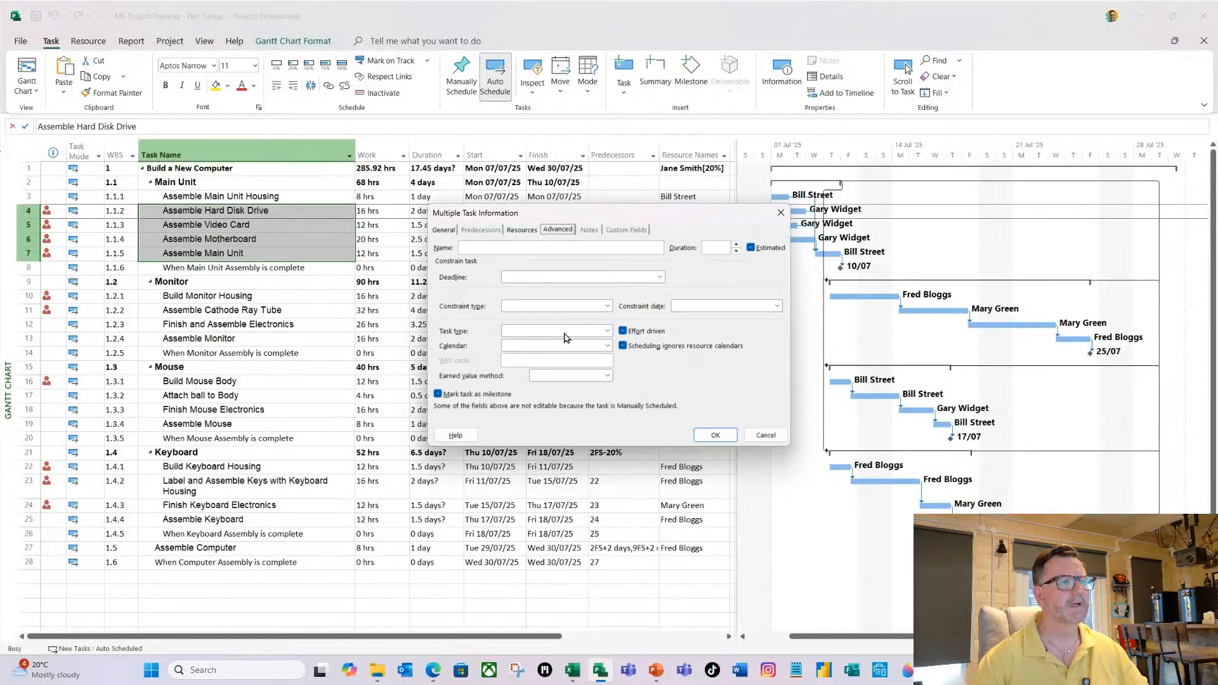
pyautogui.click(607, 331)
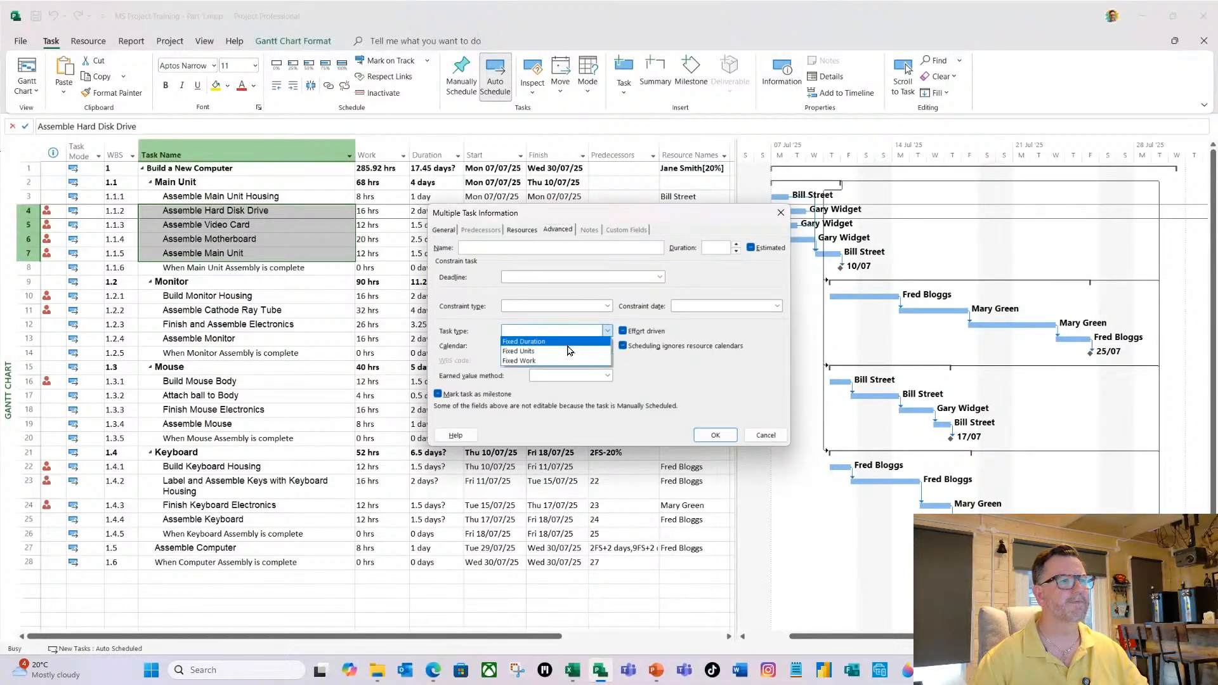
pyautogui.click(567, 344)
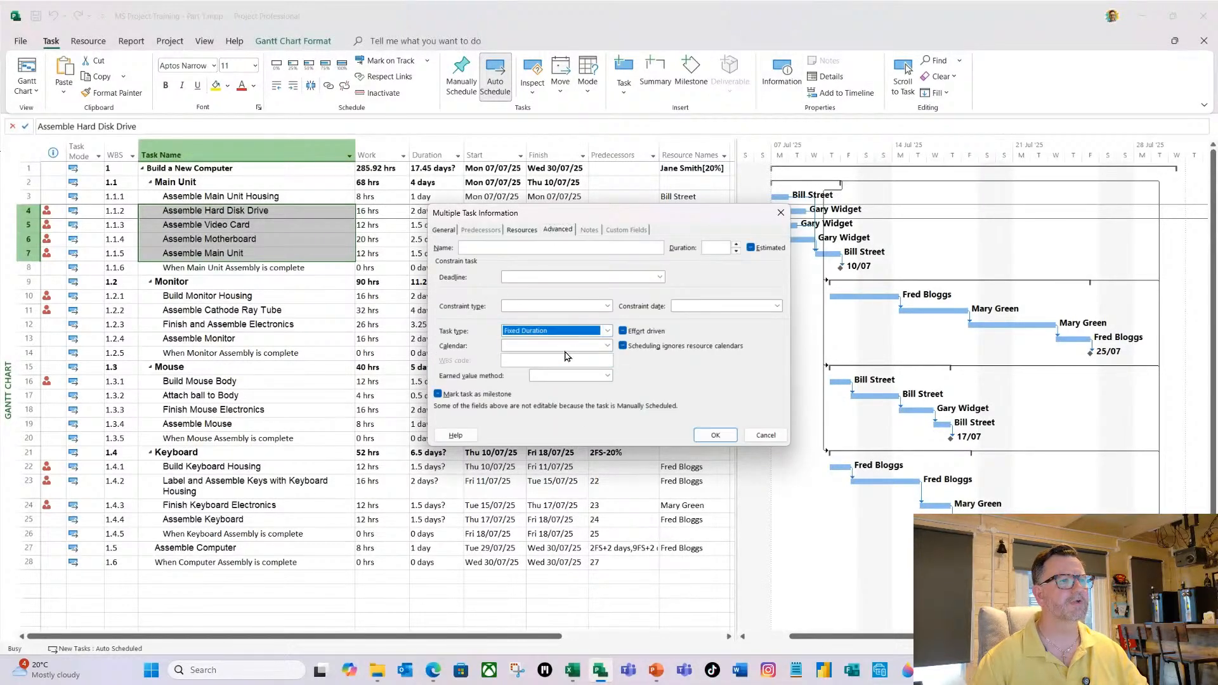
pyautogui.click(715, 438)
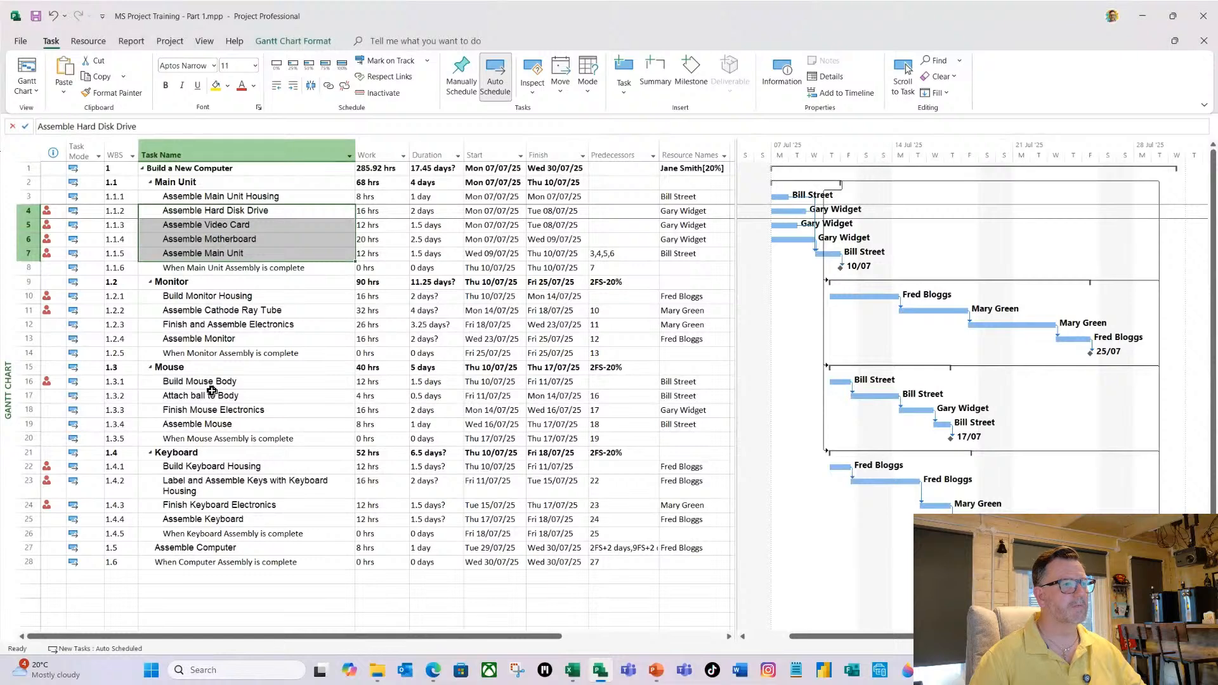
# Set the task type of the four Mouse tasks, Build Mouse Body through Assemble Mouse, to Fixed Duration together.
pyautogui.moveTo(207, 387); pyautogui.dragTo(213, 423)
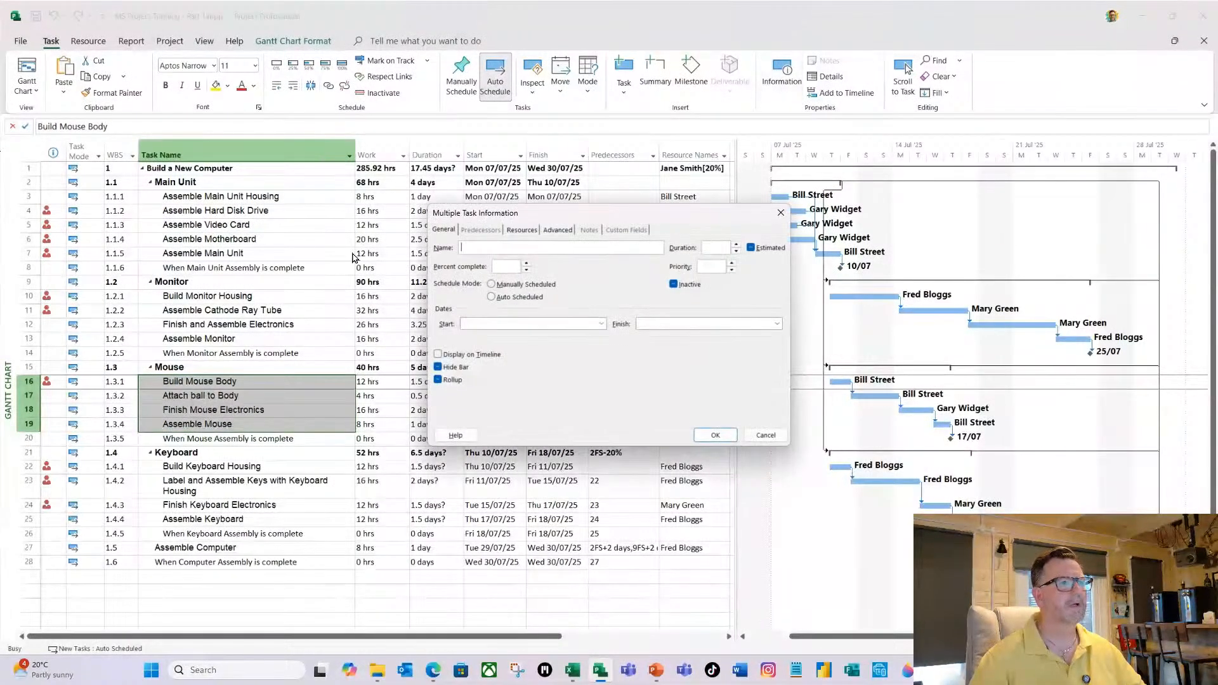
pyautogui.click(558, 231)
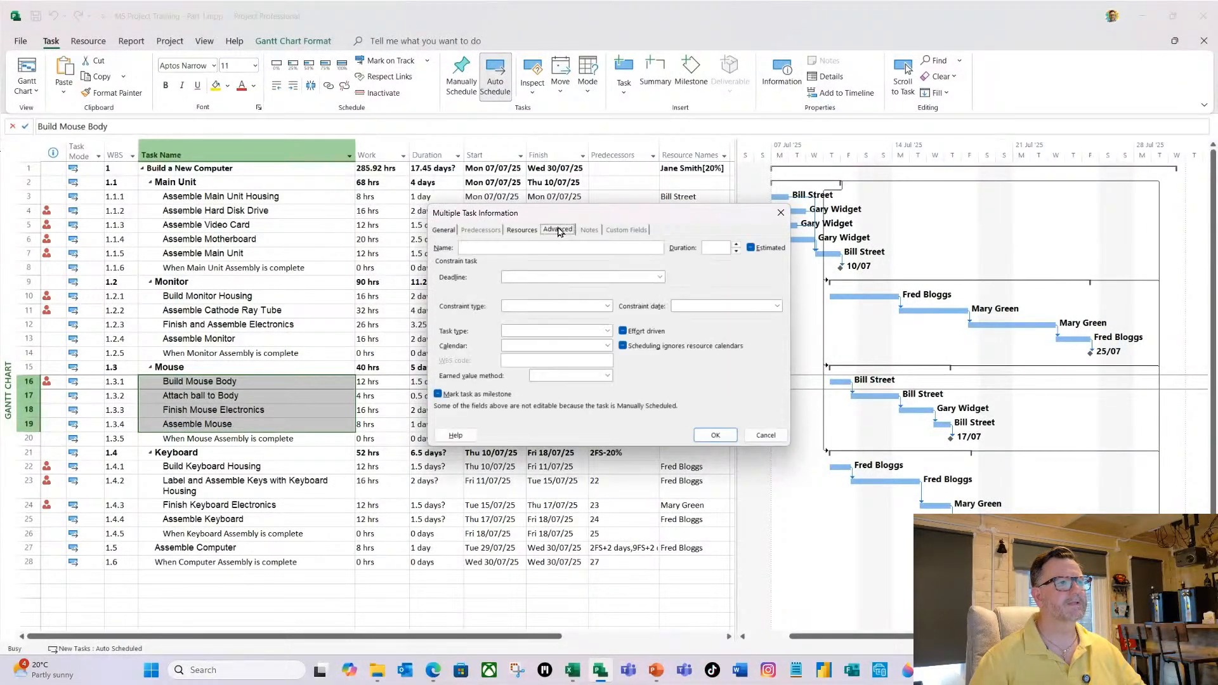
pyautogui.click(605, 331)
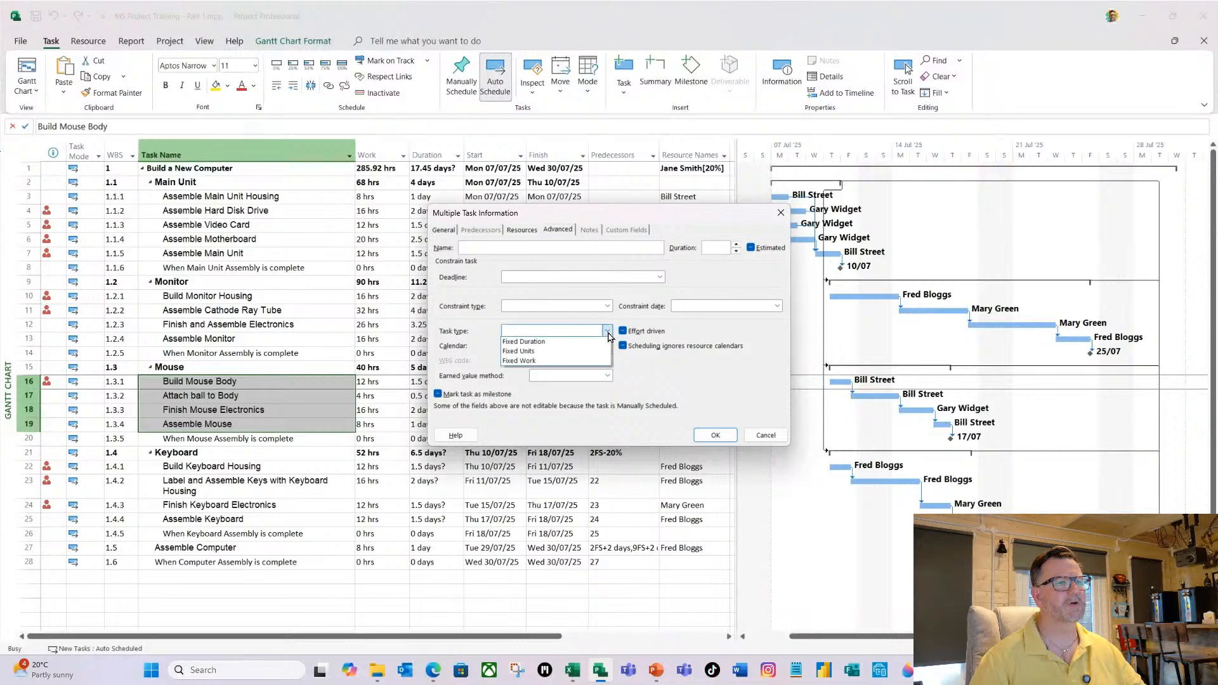
pyautogui.click(557, 347)
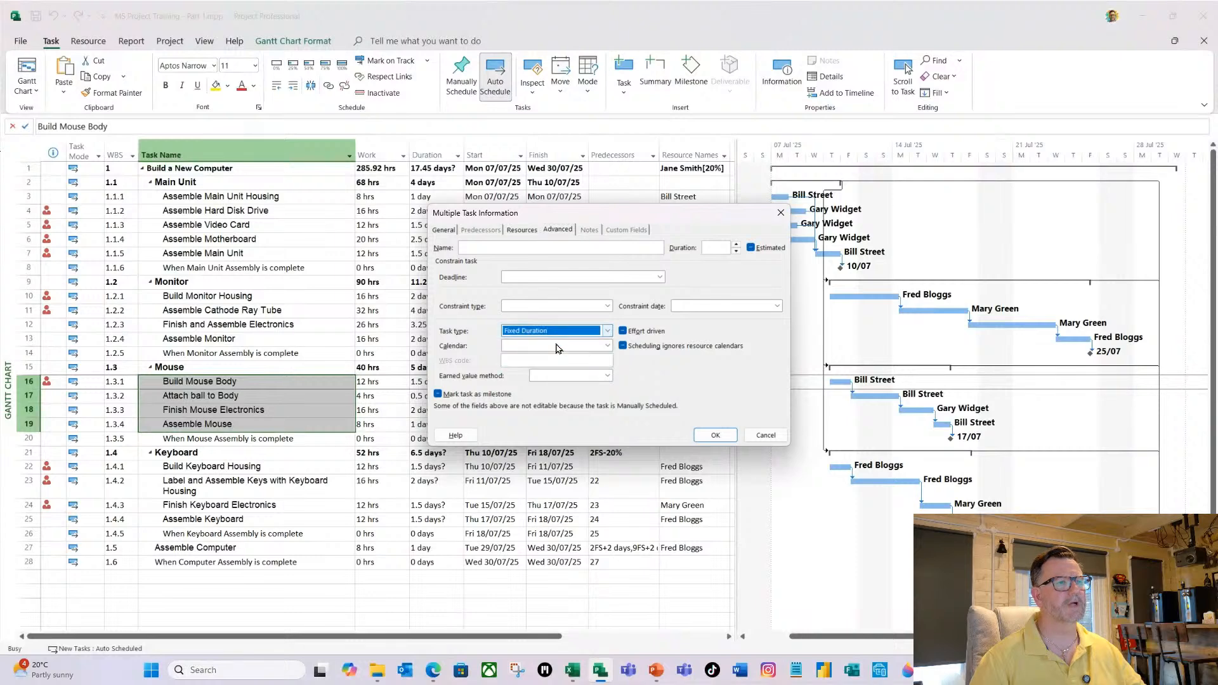
pyautogui.click(721, 437)
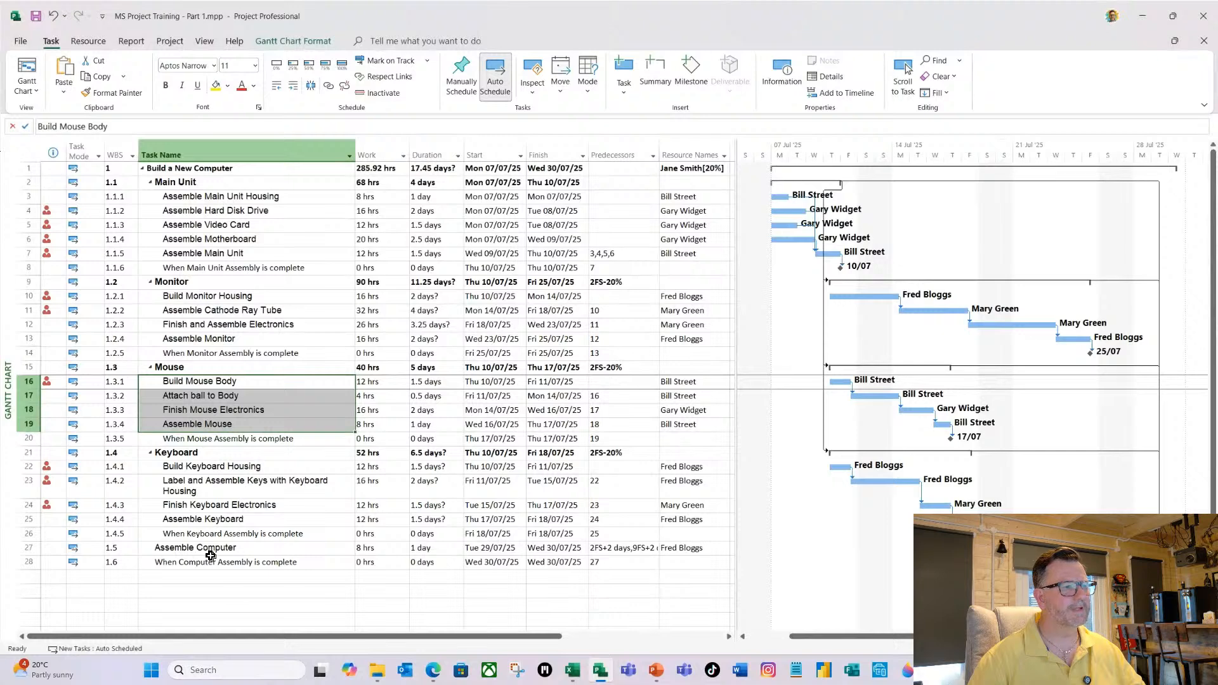
# Set the task type of the Assemble Computer task to Fixed Duration.
pyautogui.click(284, 549)
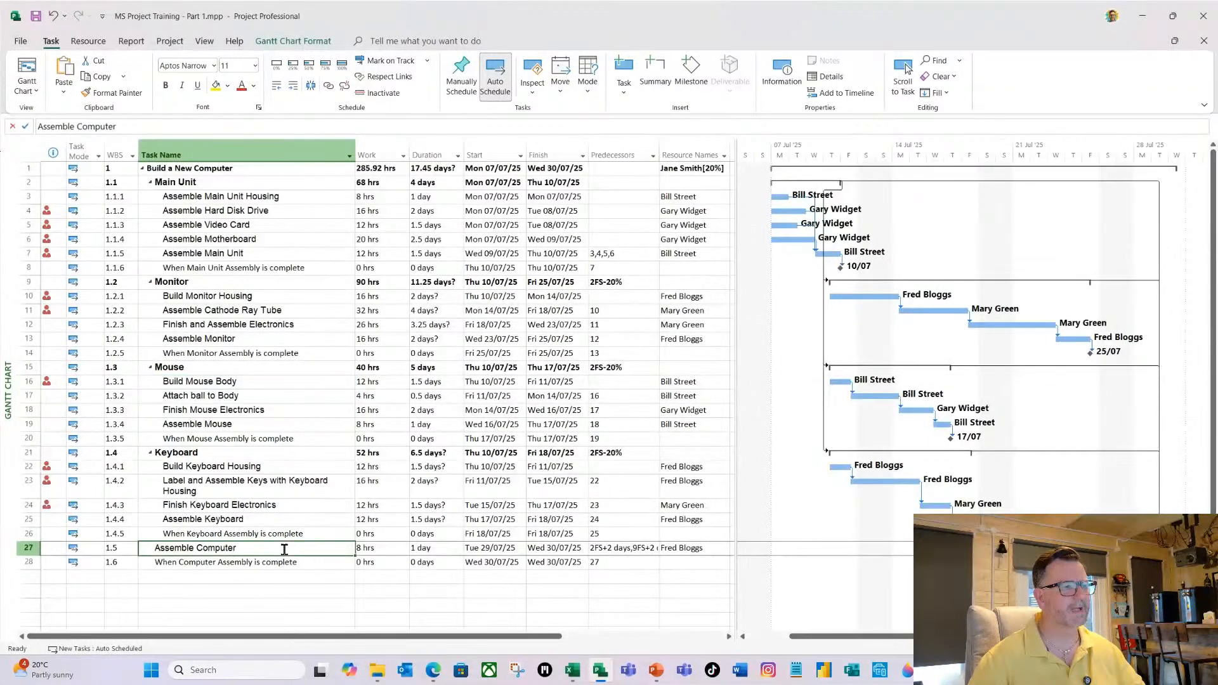
pyautogui.doubleClick(285, 549)
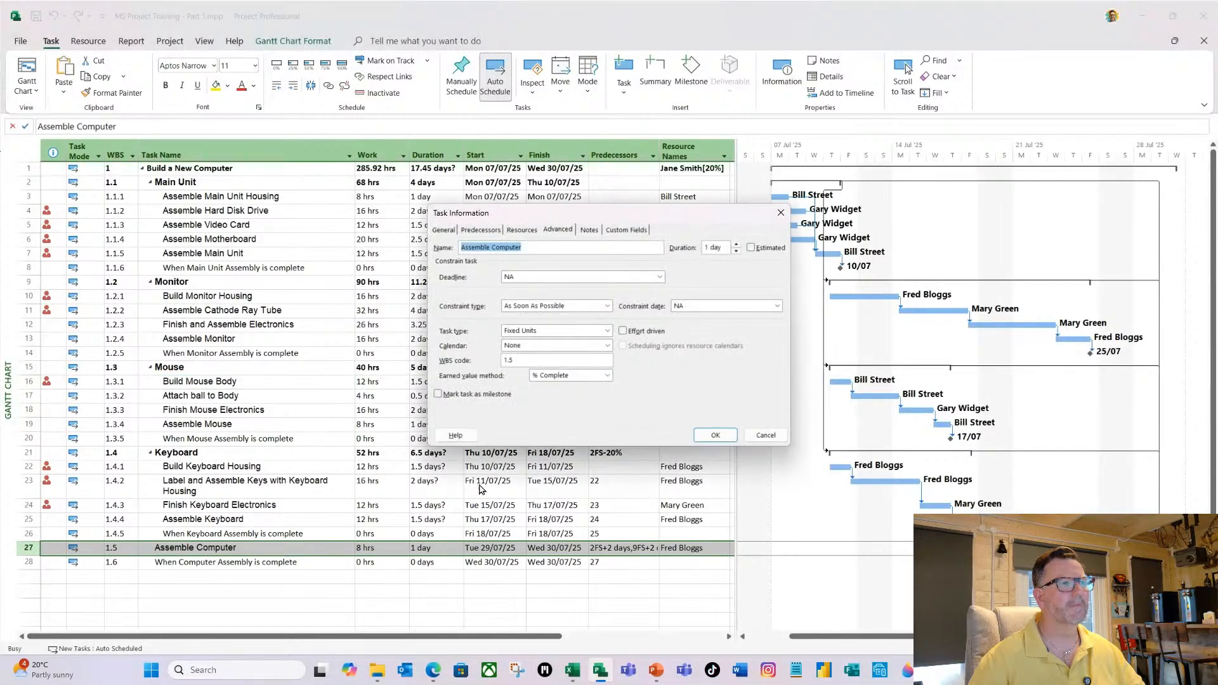
pyautogui.click(601, 331)
pyautogui.click(558, 351)
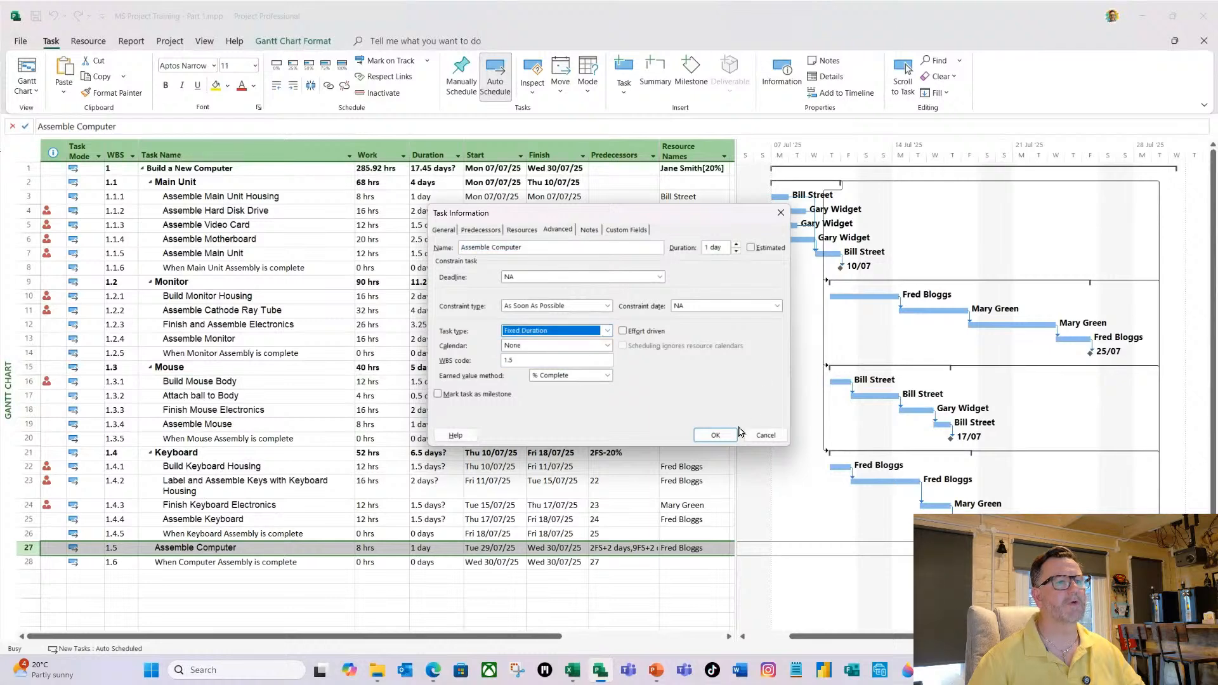
pyautogui.click(715, 435)
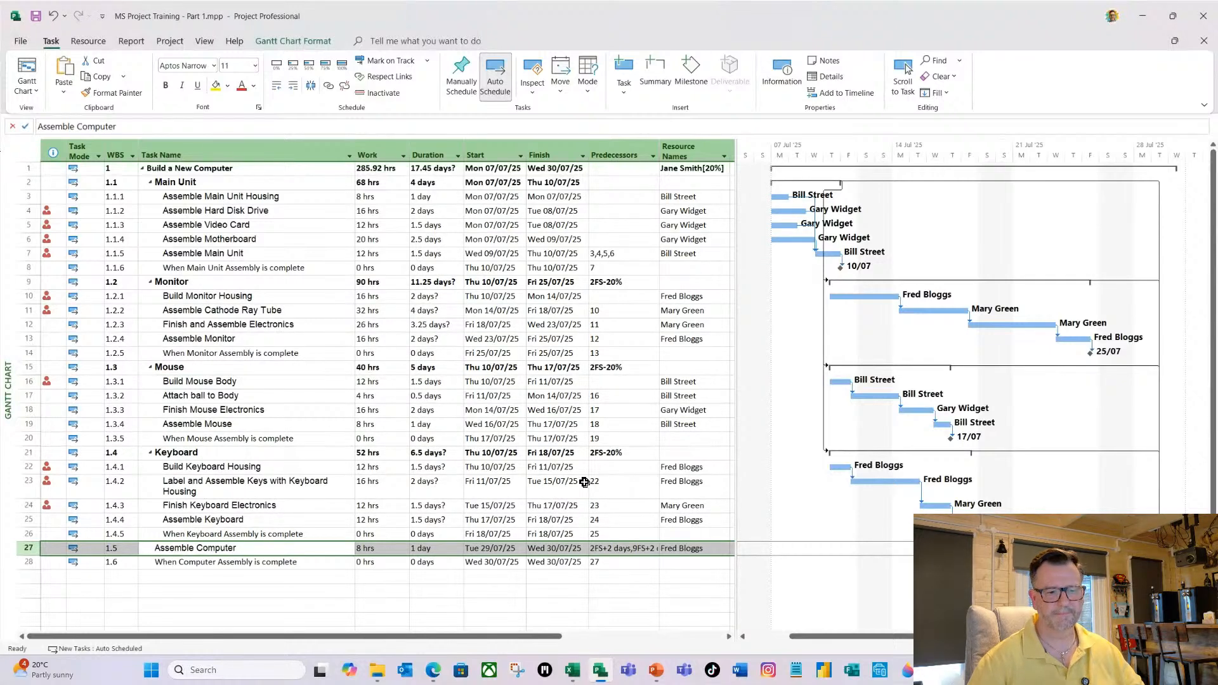
pyautogui.click(221, 531)
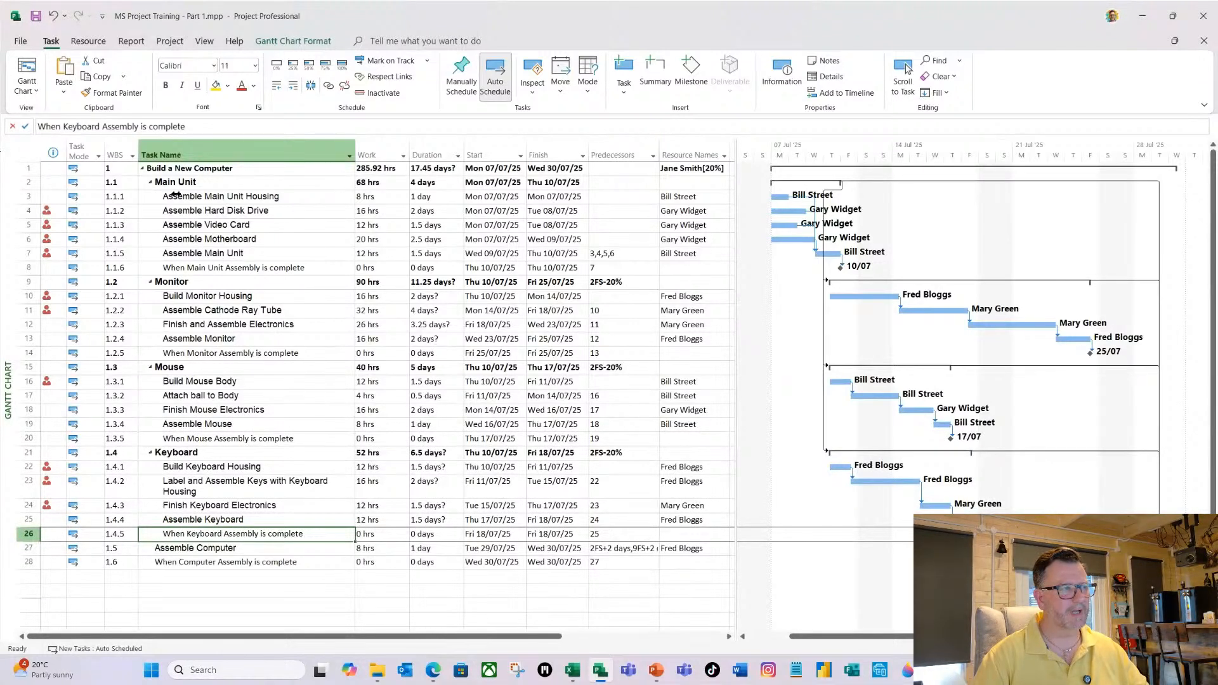
# Set the resource units on Assemble Main Unit Housing to 20%, changing the amount of work but keeping the duration the same.
pyautogui.click(235, 201)
pyautogui.doubleClick(236, 202)
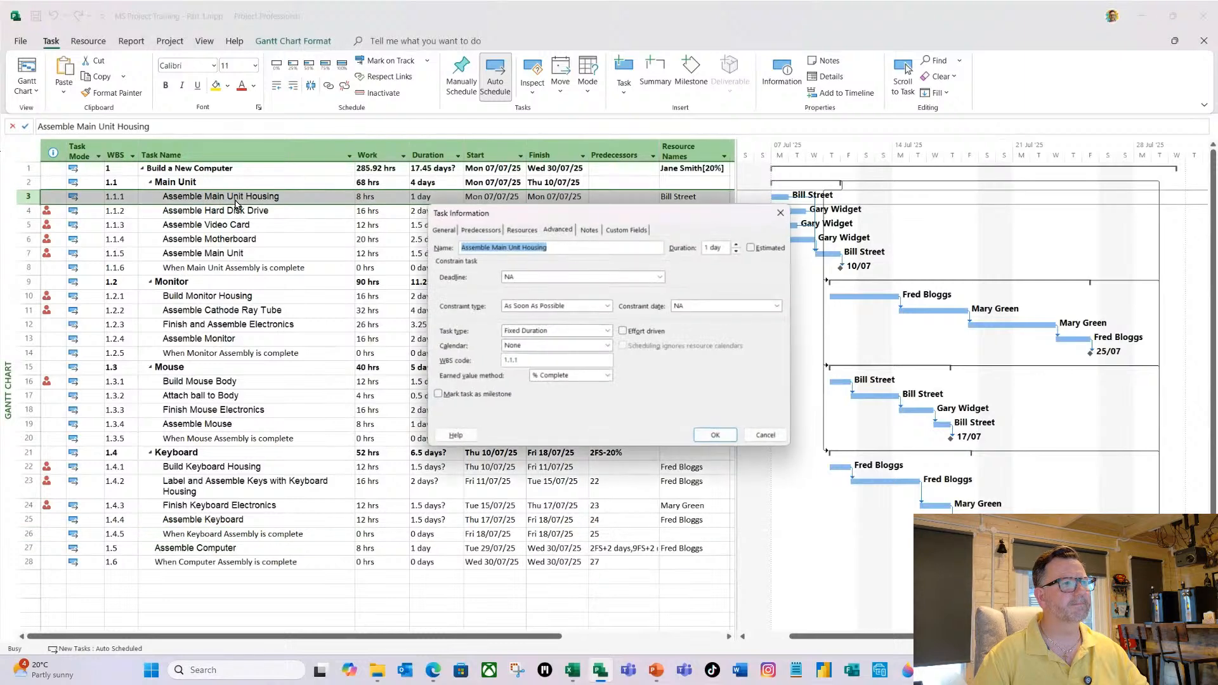
pyautogui.click(523, 231)
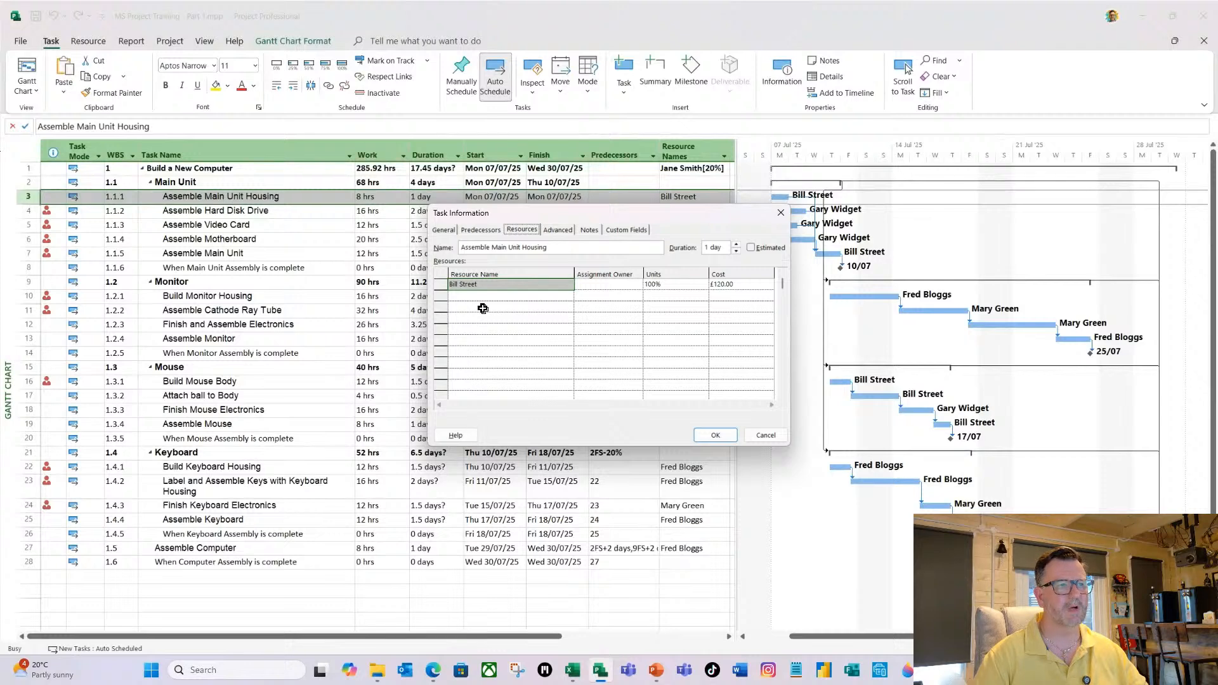
pyautogui.click(664, 283)
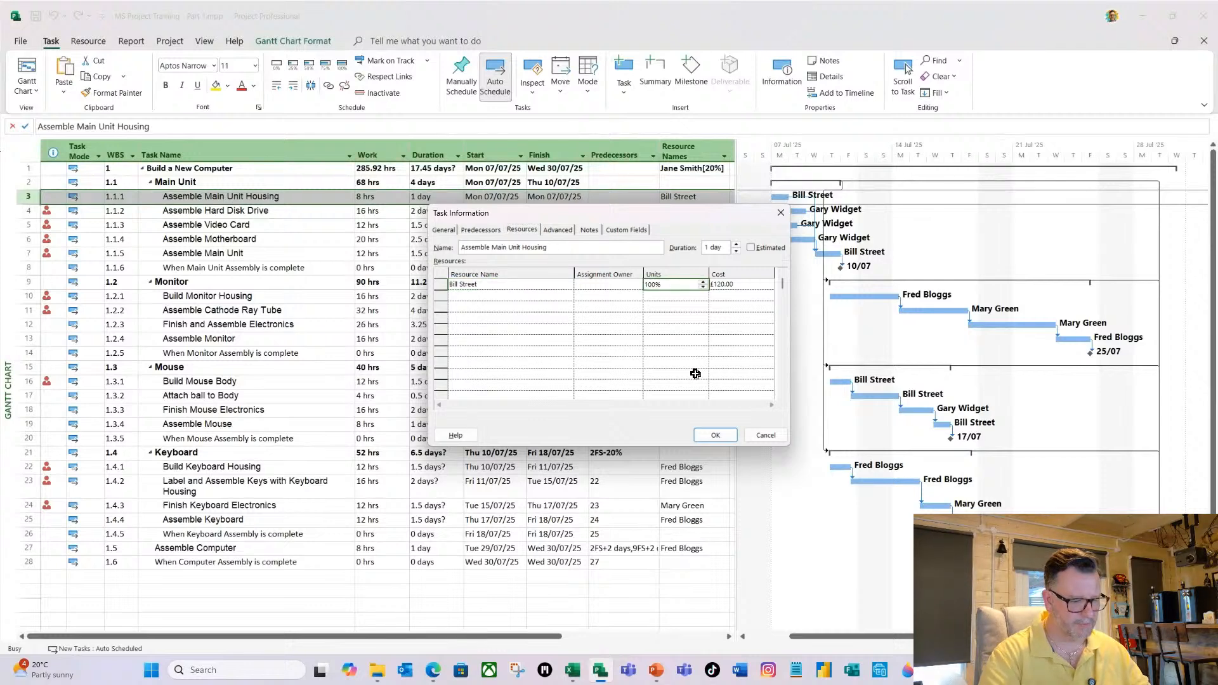
pyautogui.write('20')
pyautogui.press('Return')
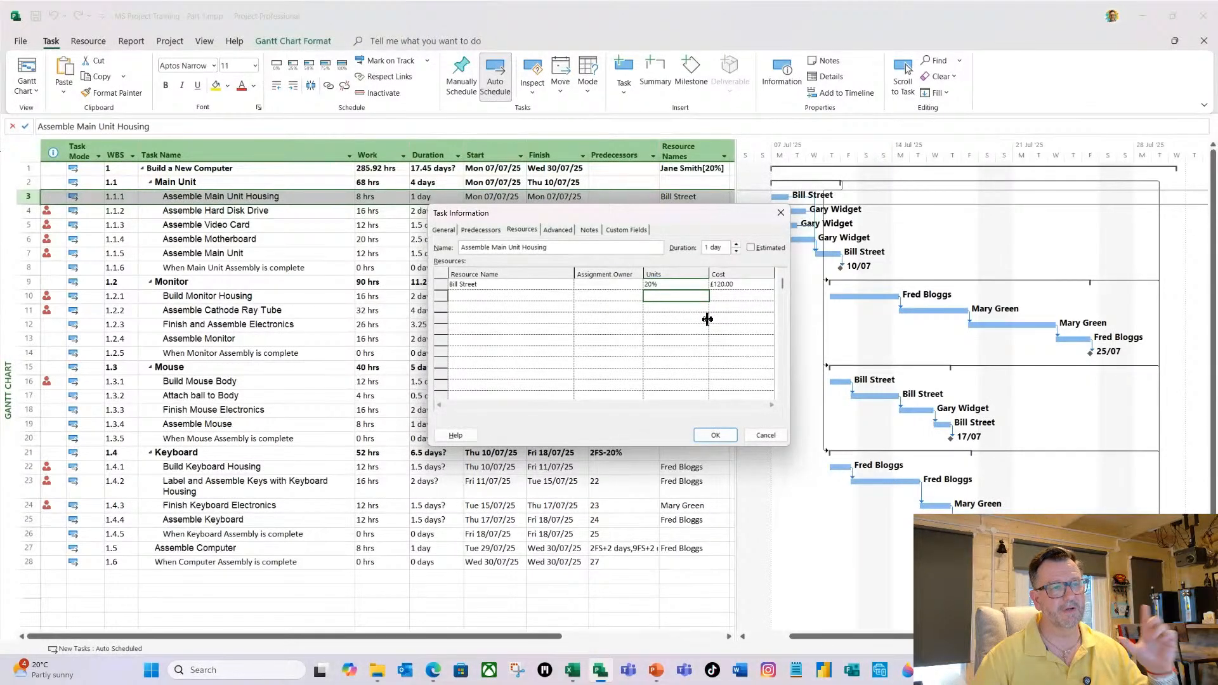
pyautogui.click(711, 435)
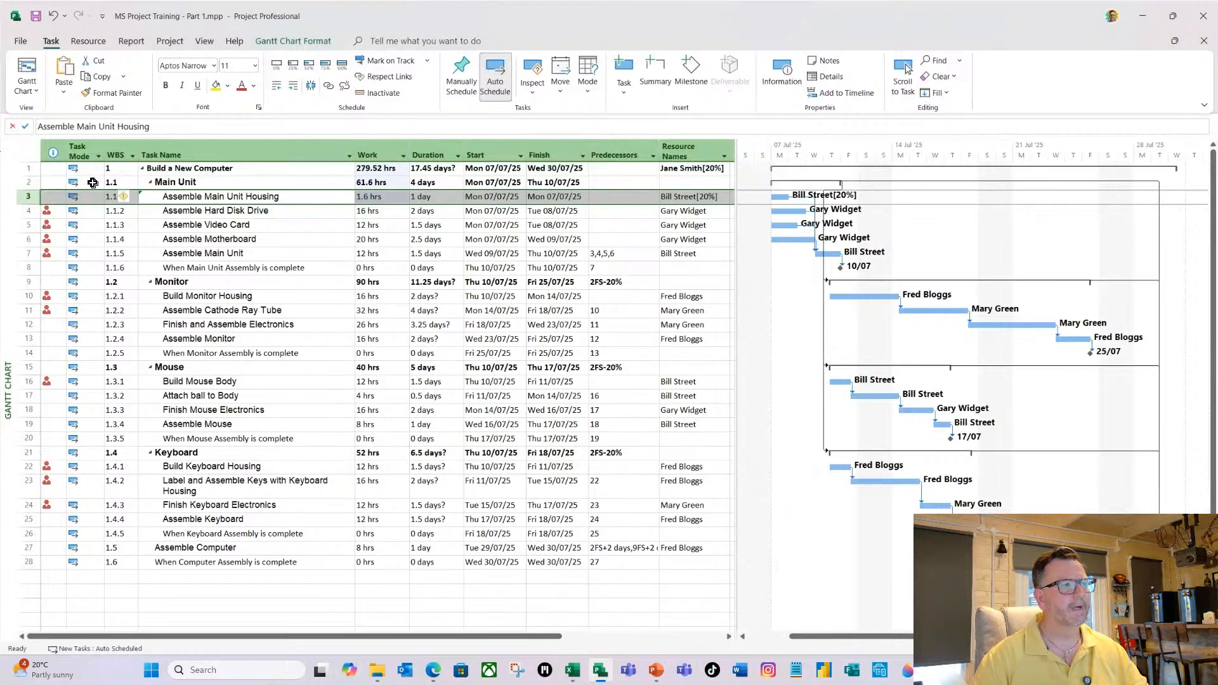
pyautogui.click(129, 201)
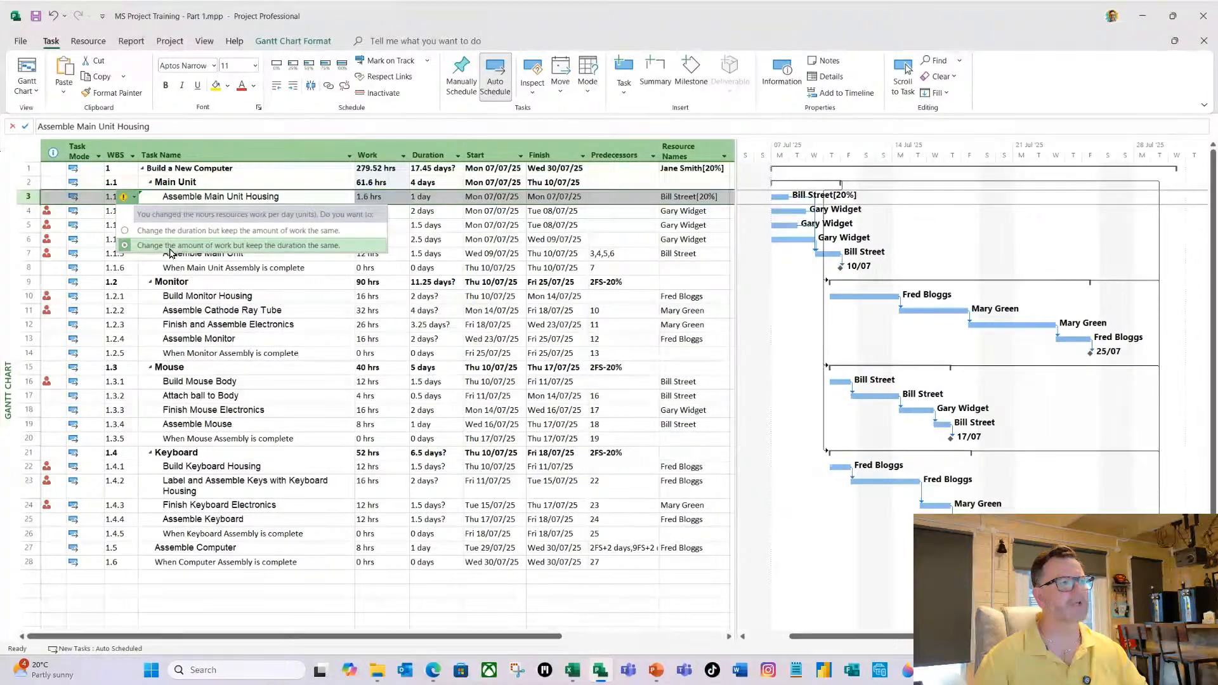
pyautogui.click(342, 248)
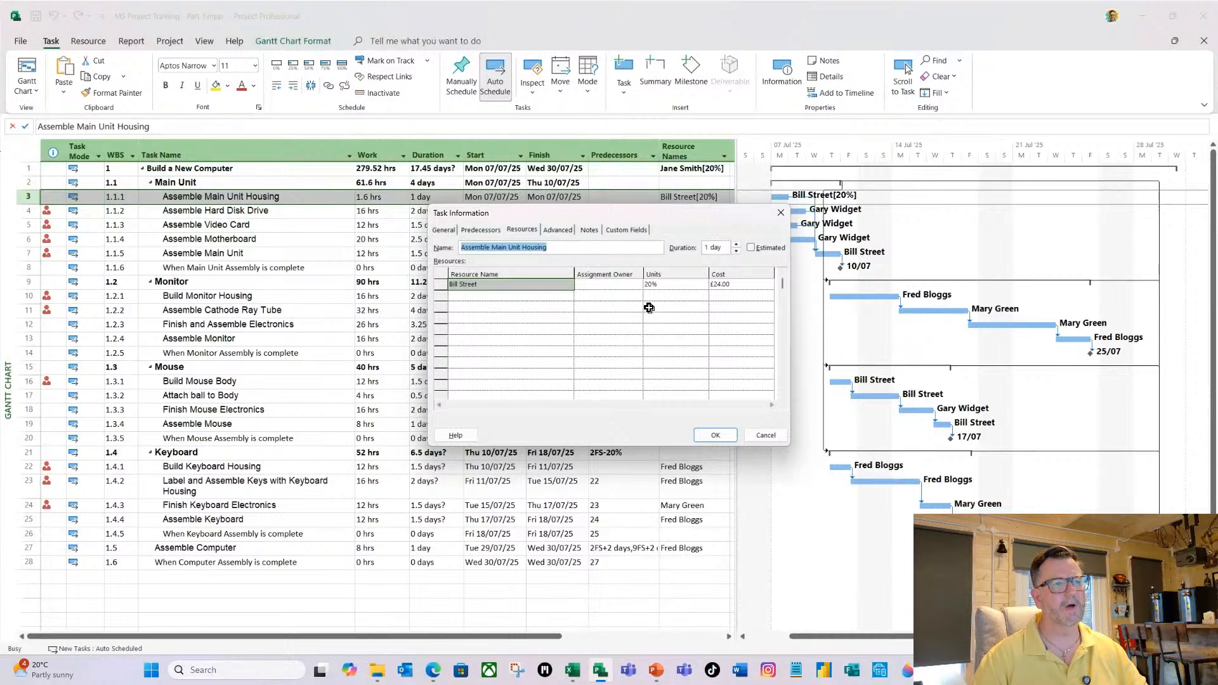
pyautogui.click(716, 435)
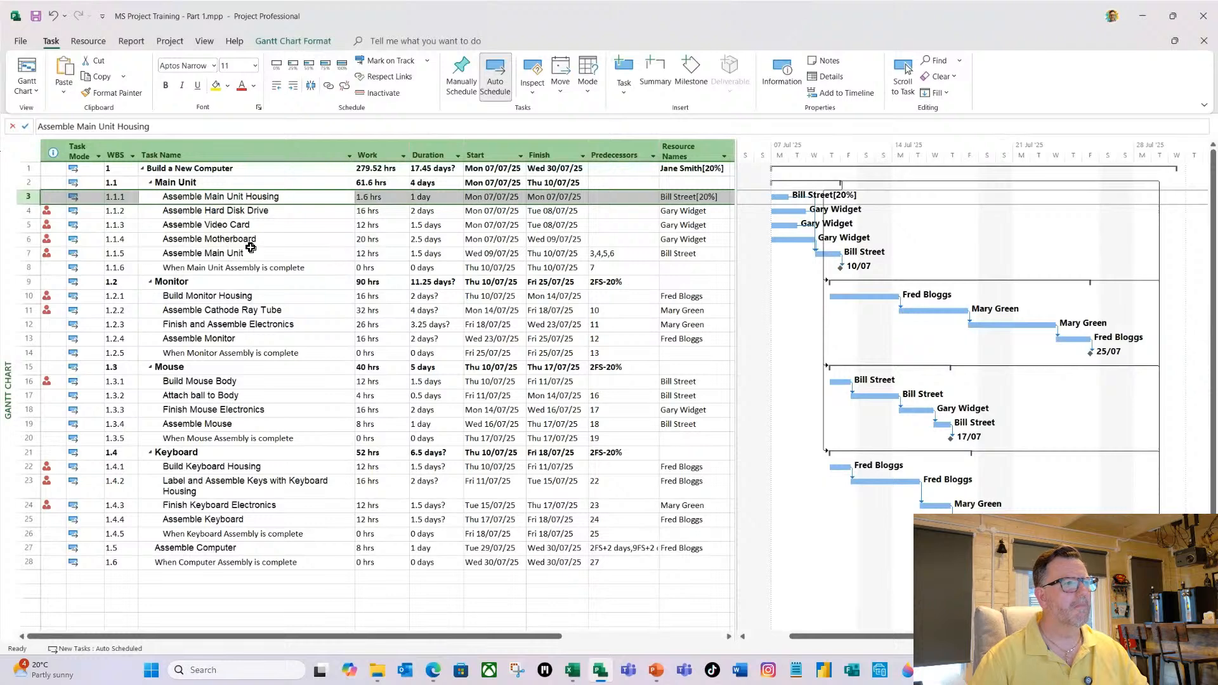
# Copy the 20% resource assignment from Assemble Main Unit Housing to Assemble Main Unit, Build Mouse Body, Attach ball to Body and Assemble Mouse.
pyautogui.click(693, 197)
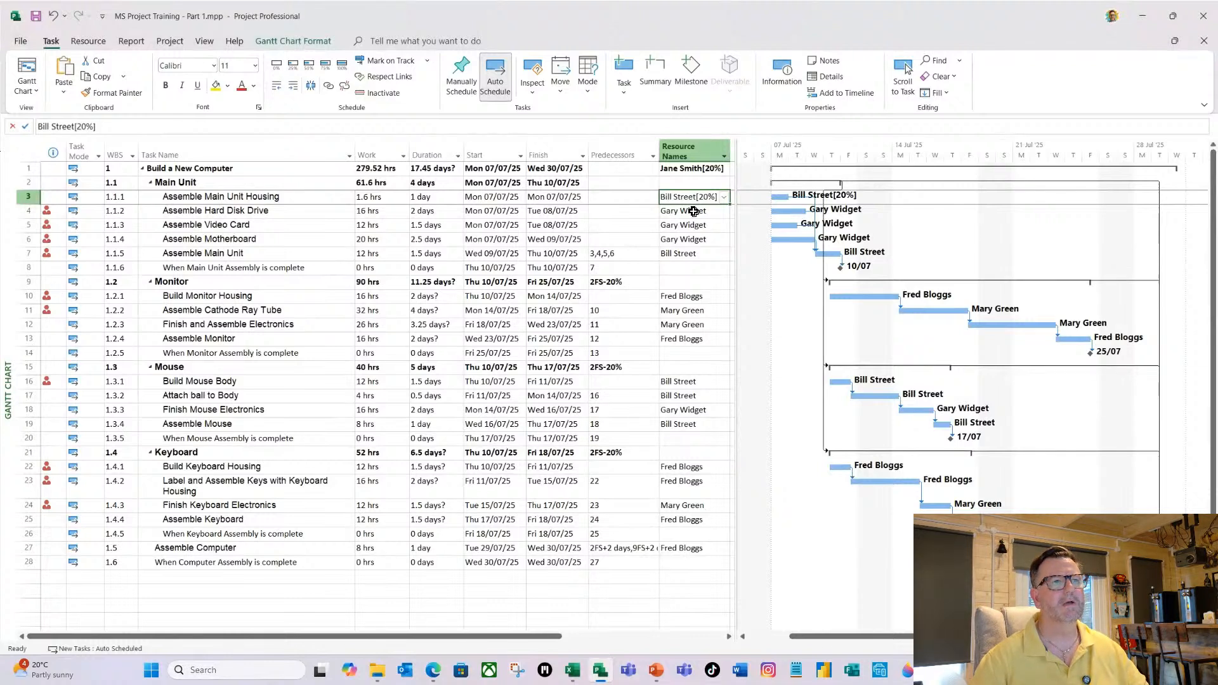
pyautogui.click(692, 253)
pyautogui.write('Bill Street[20%]')
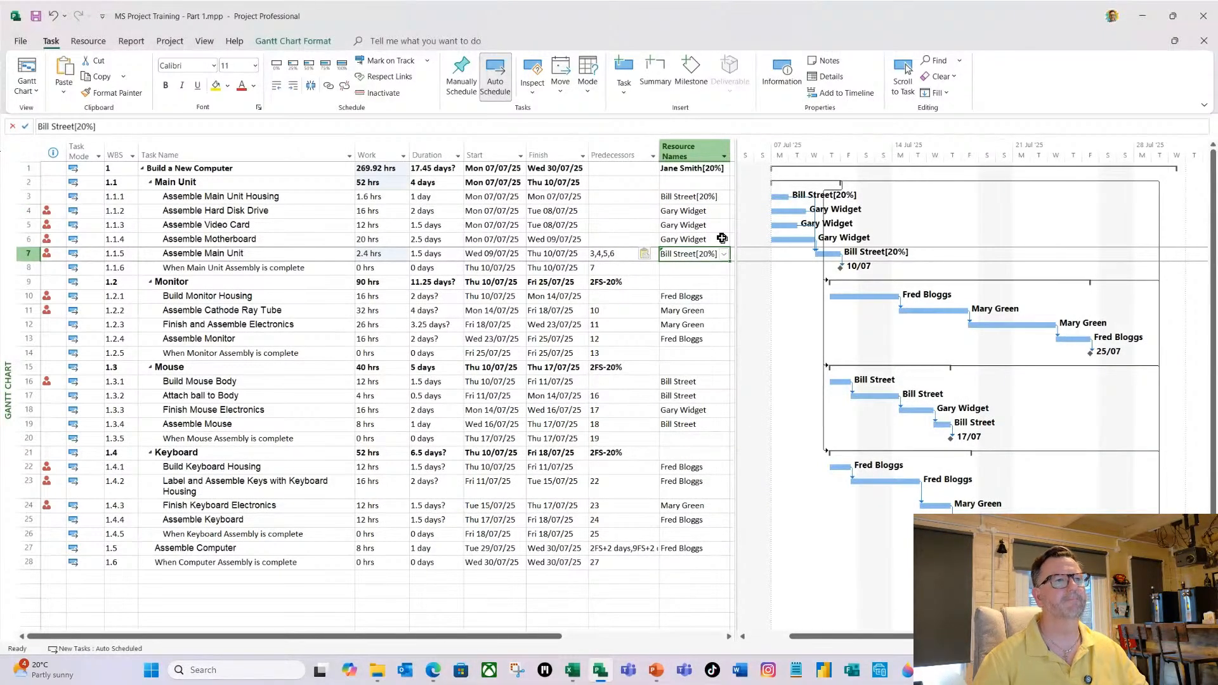
pyautogui.click(693, 380)
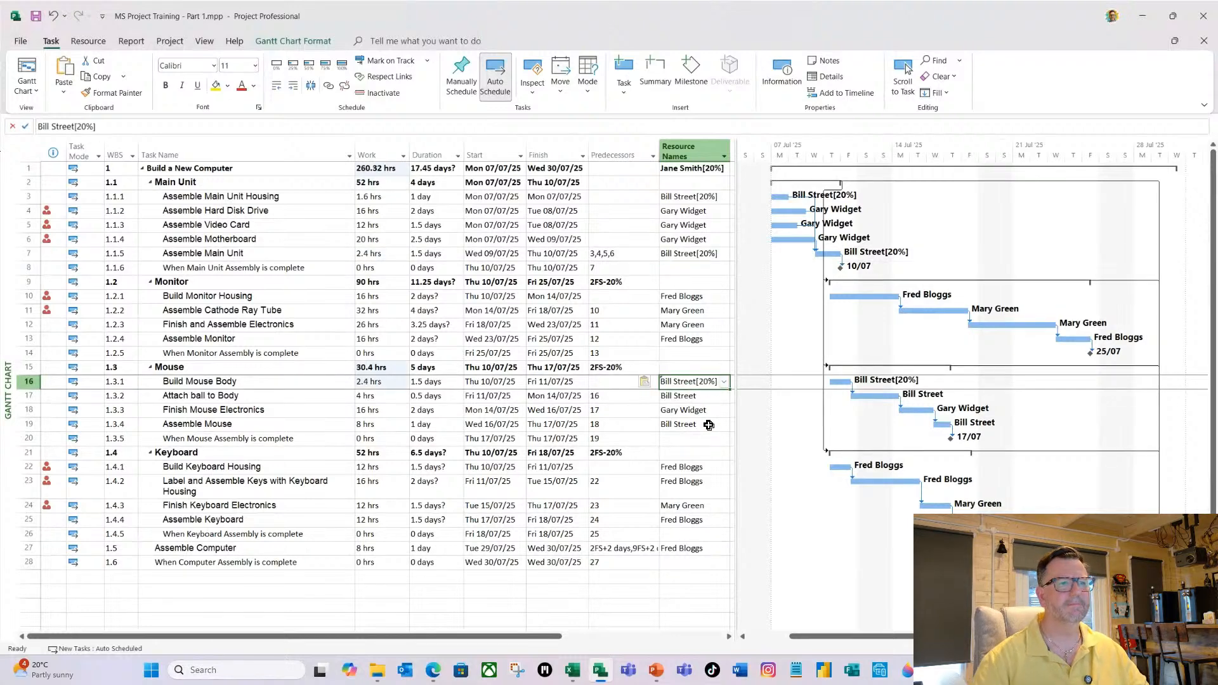
pyautogui.click(675, 396)
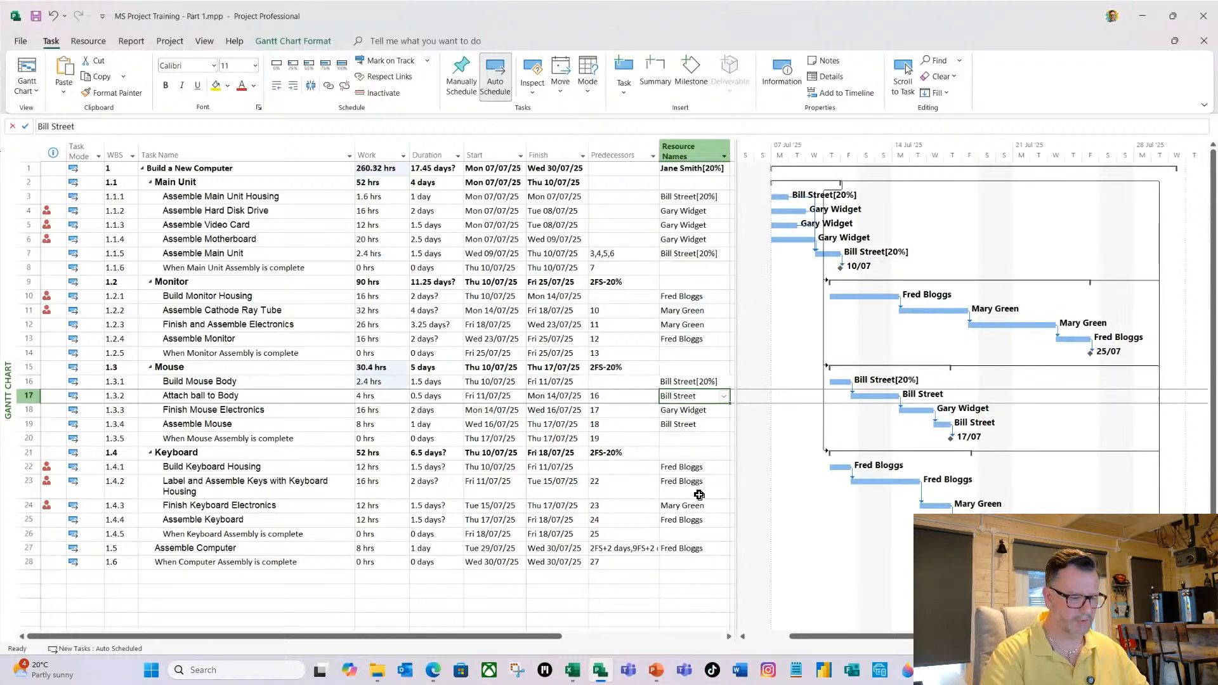
pyautogui.write('Bill Street[20%]')
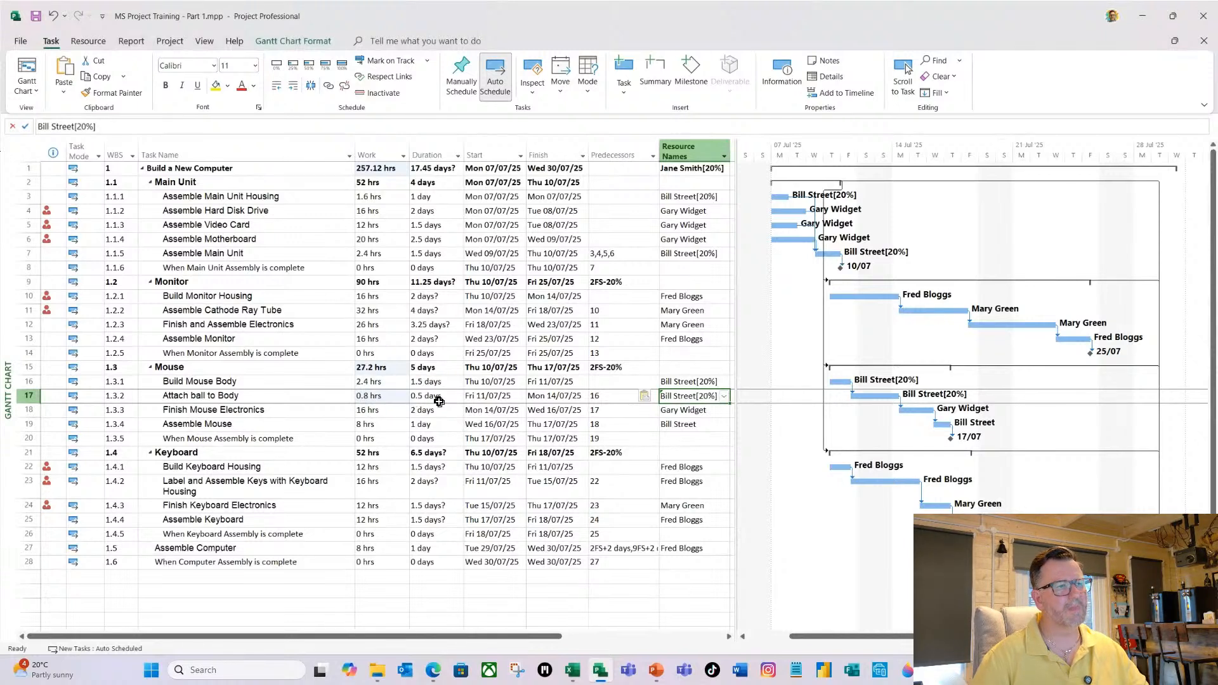
pyautogui.click(680, 424)
pyautogui.write('Bill Street[20%]')
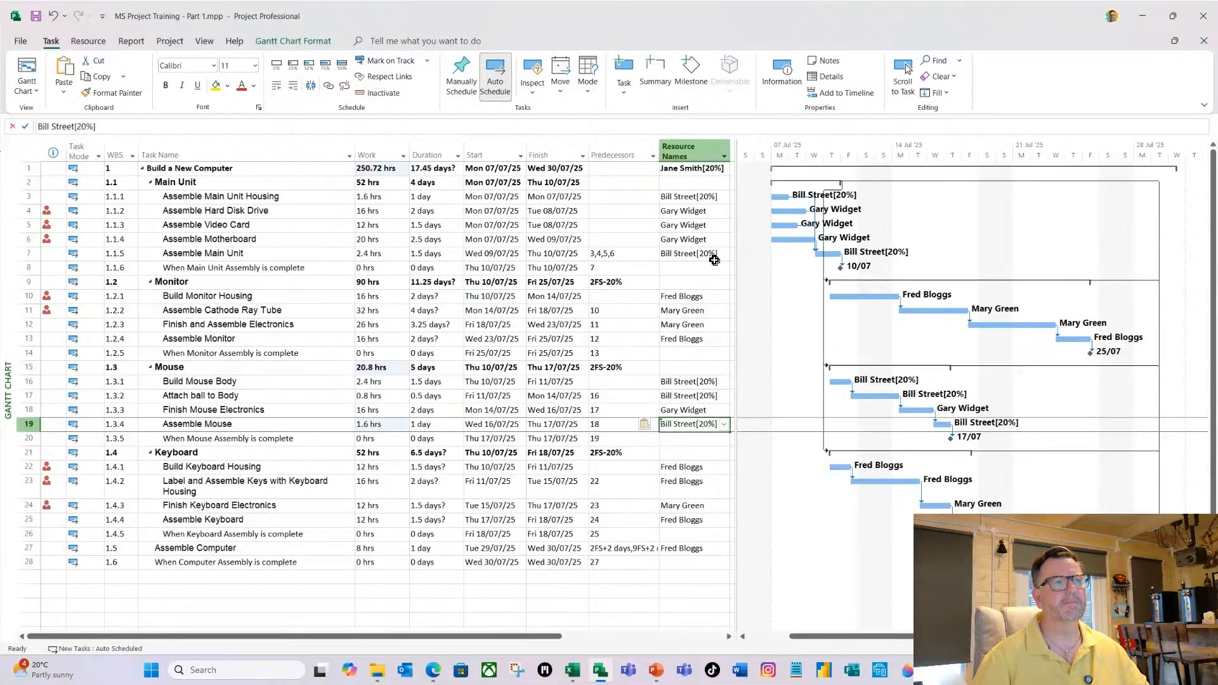
# Set the assigned resource's units on Assemble Hard Disk Drive to 20%.
pyautogui.click(696, 213)
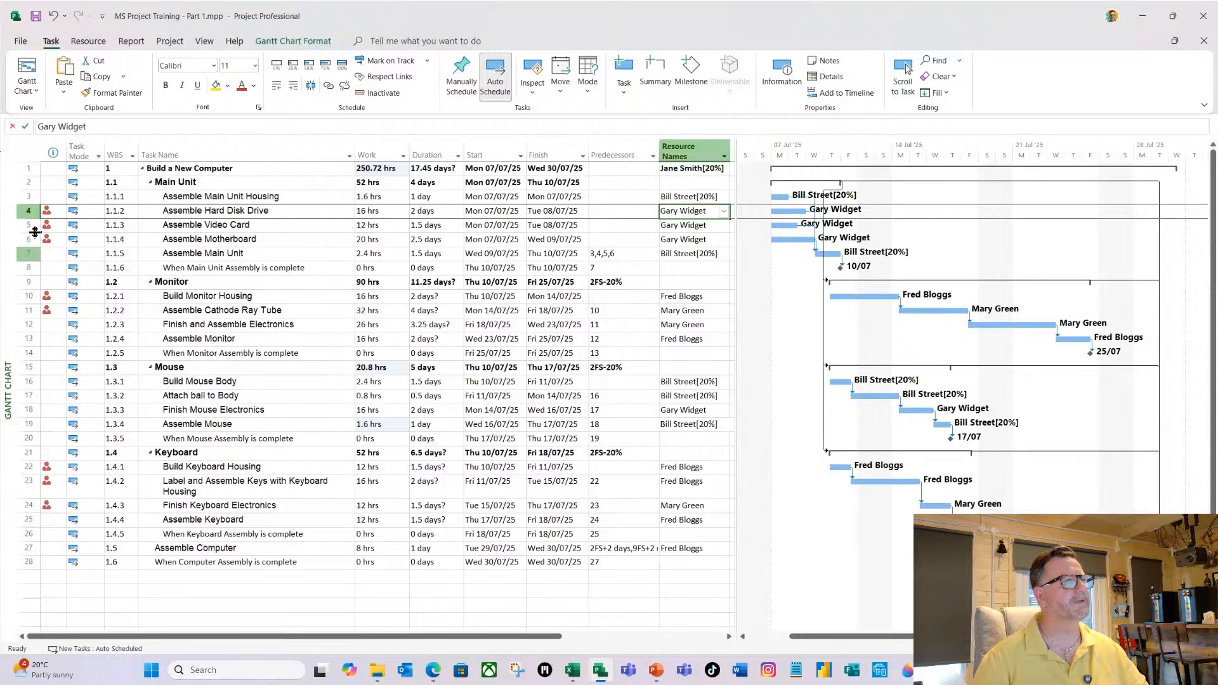
pyautogui.click(104, 127)
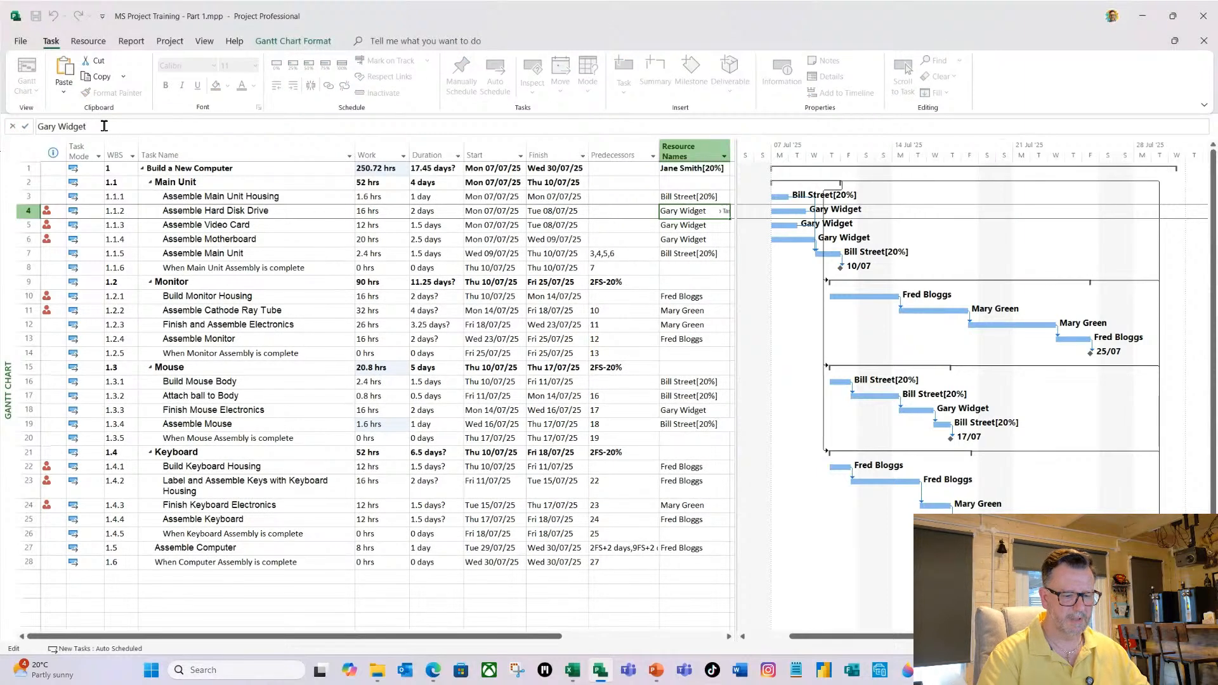
pyautogui.write('[')
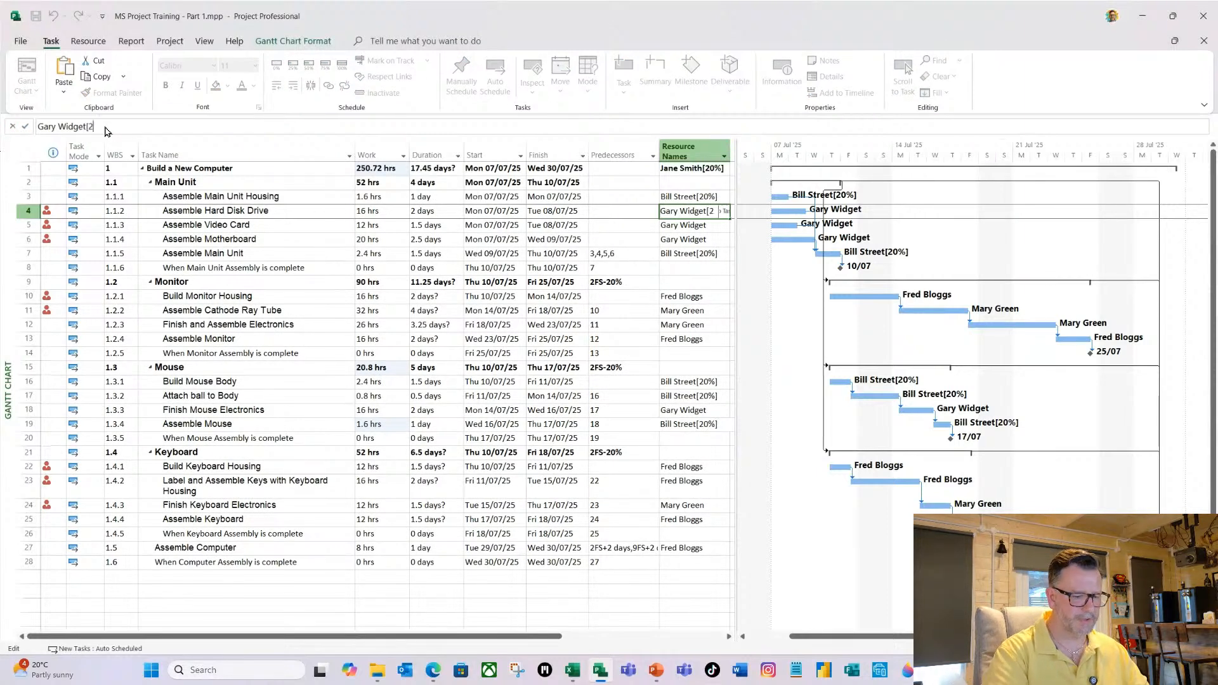
pyautogui.write('20%]')
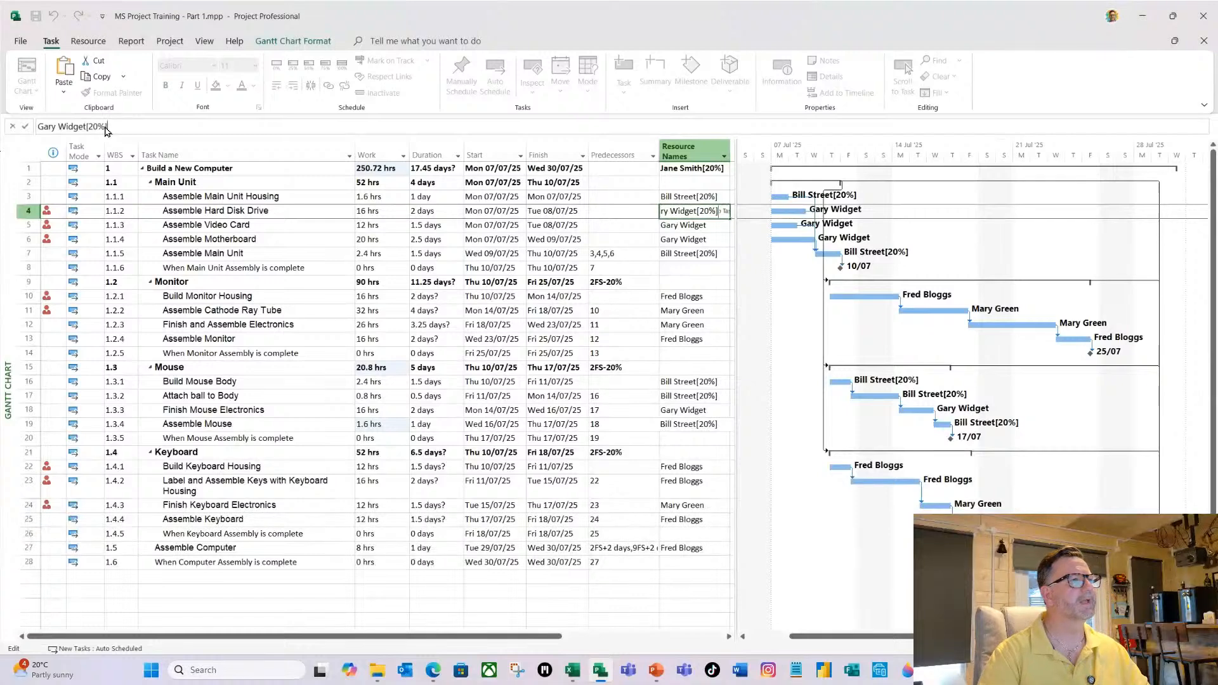
pyautogui.press('Return')
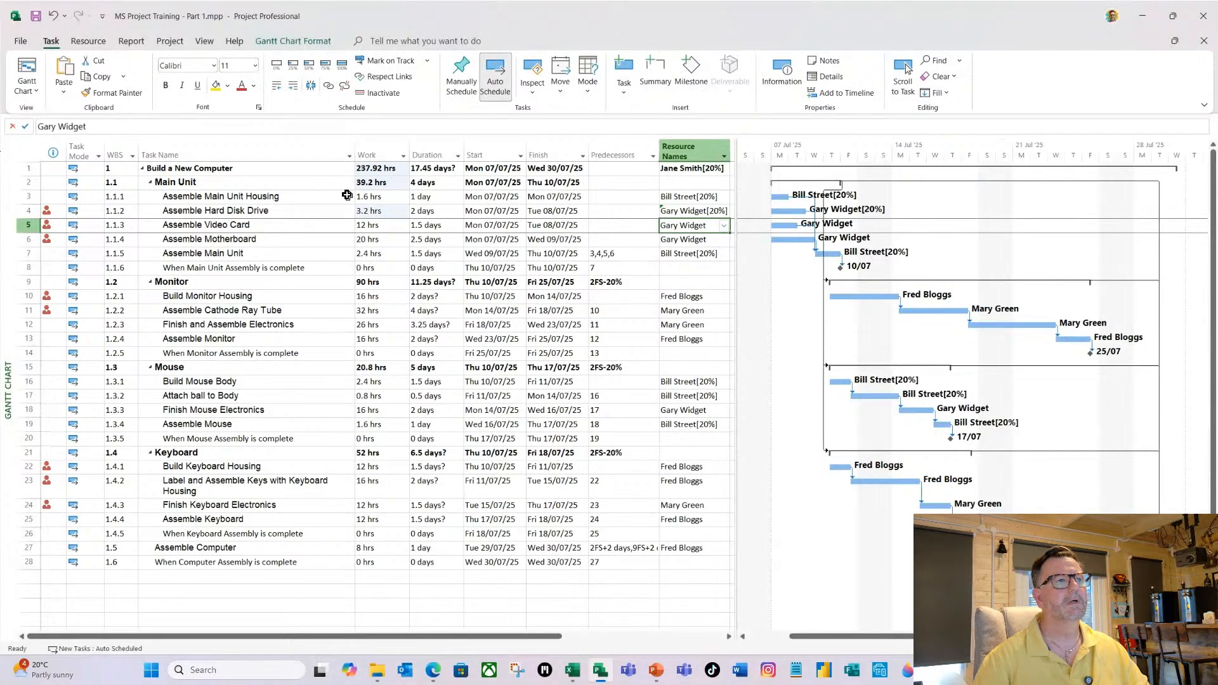
# Copy the 20% resource assignment from Assemble Hard Disk Drive to Assemble Video Card, Assemble Motherboard and Finish Mouse Electronics.
pyautogui.click(698, 210)
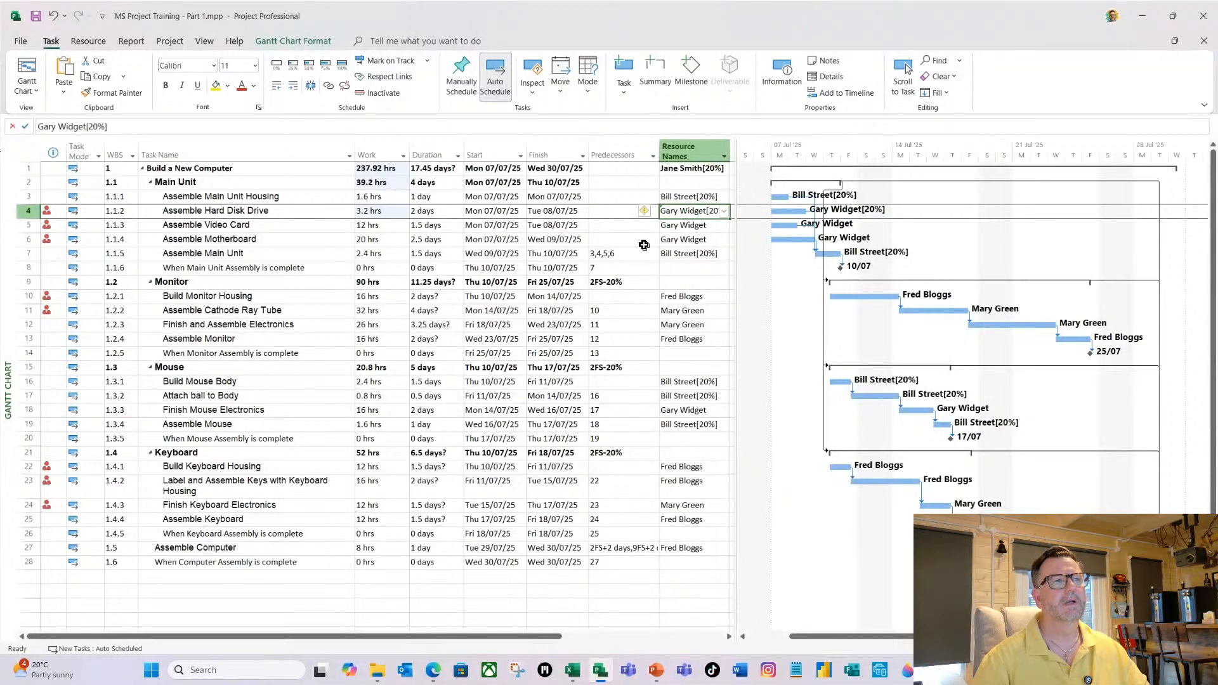
pyautogui.moveTo(728, 222); pyautogui.dragTo(728, 246)
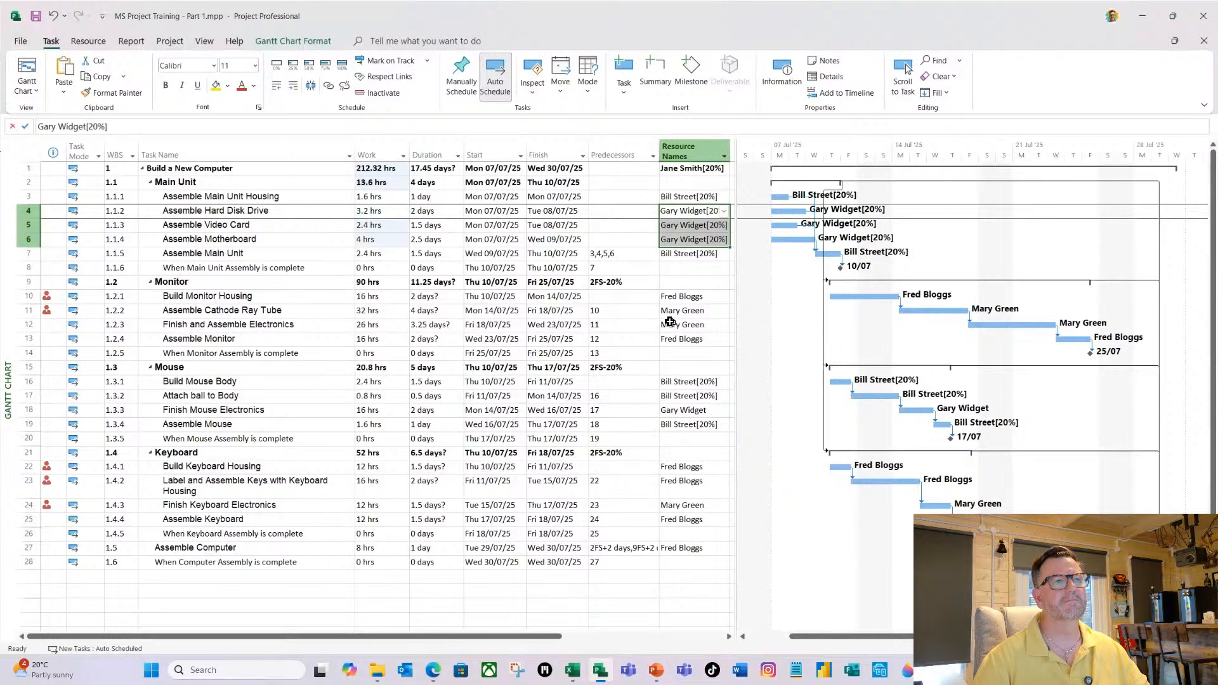
pyautogui.click(683, 240)
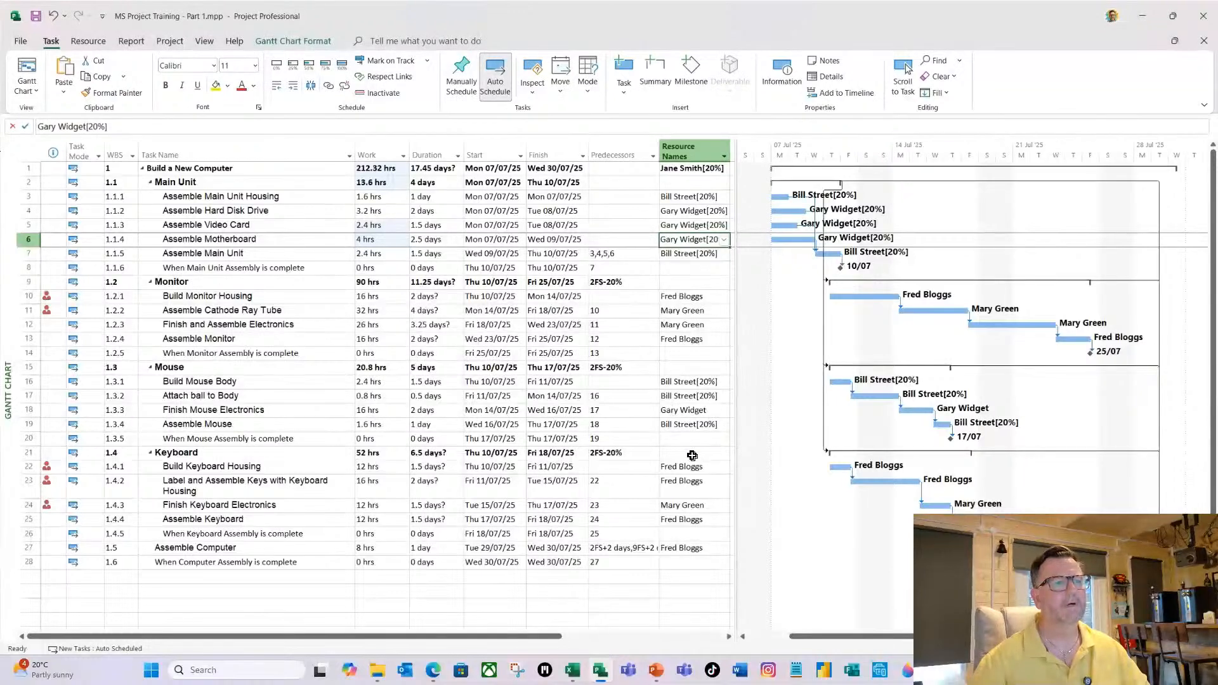
pyautogui.click(689, 410)
pyautogui.write('[20%]')
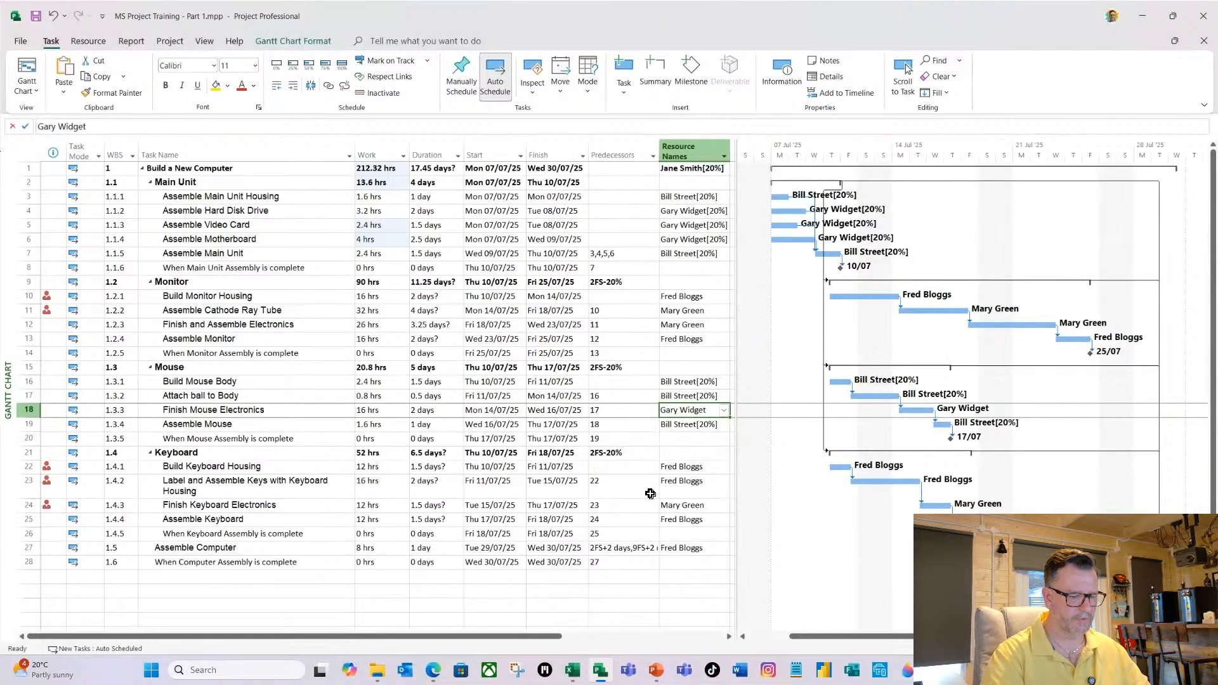
pyautogui.press('Return')
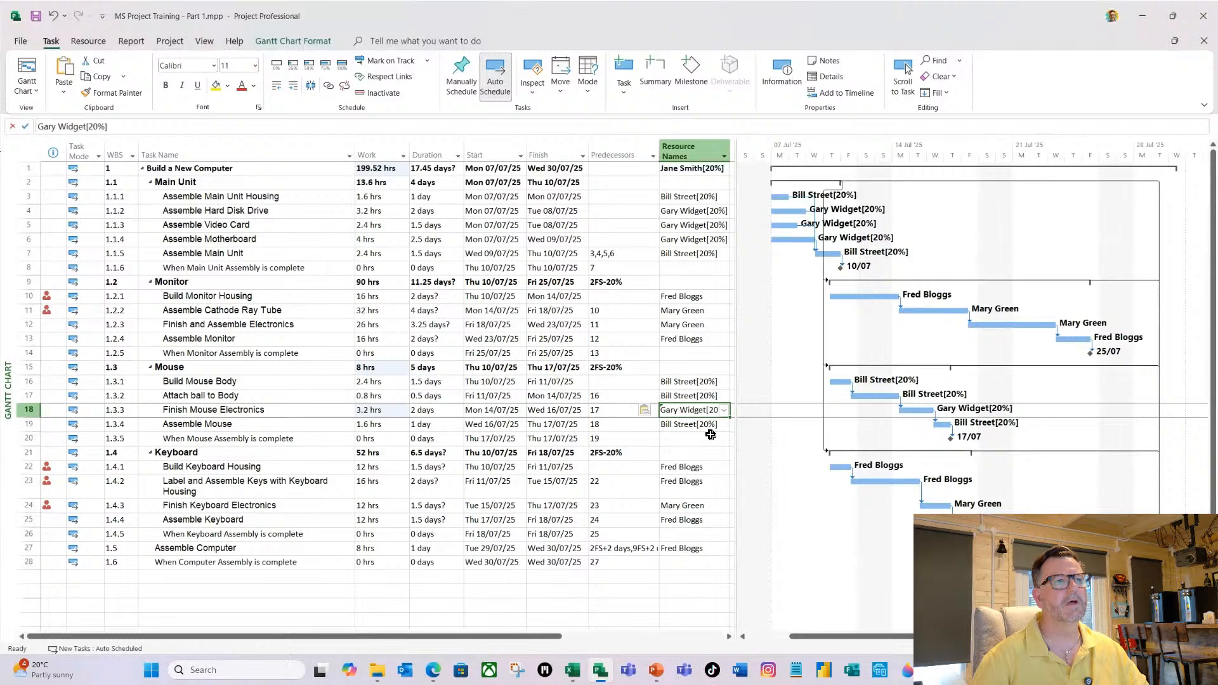
# Set the assigned resource's units on Build Monitor Housing to 20%.
pyautogui.click(674, 297)
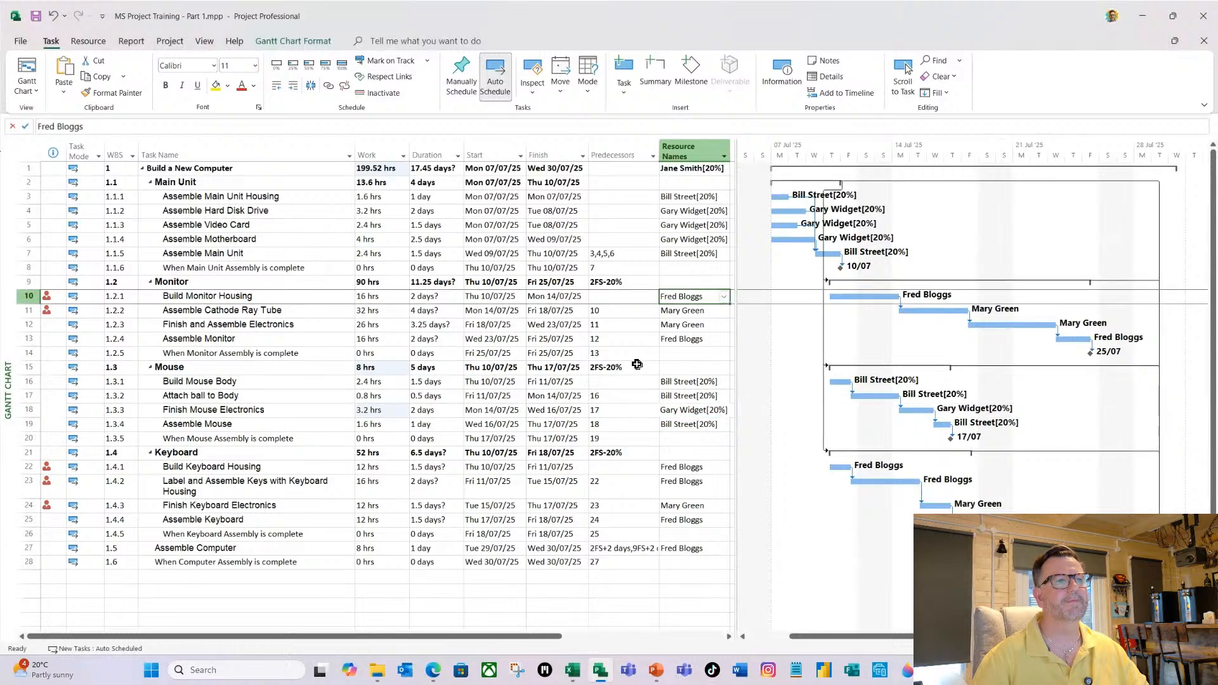
pyautogui.click(701, 298)
pyautogui.click(707, 297)
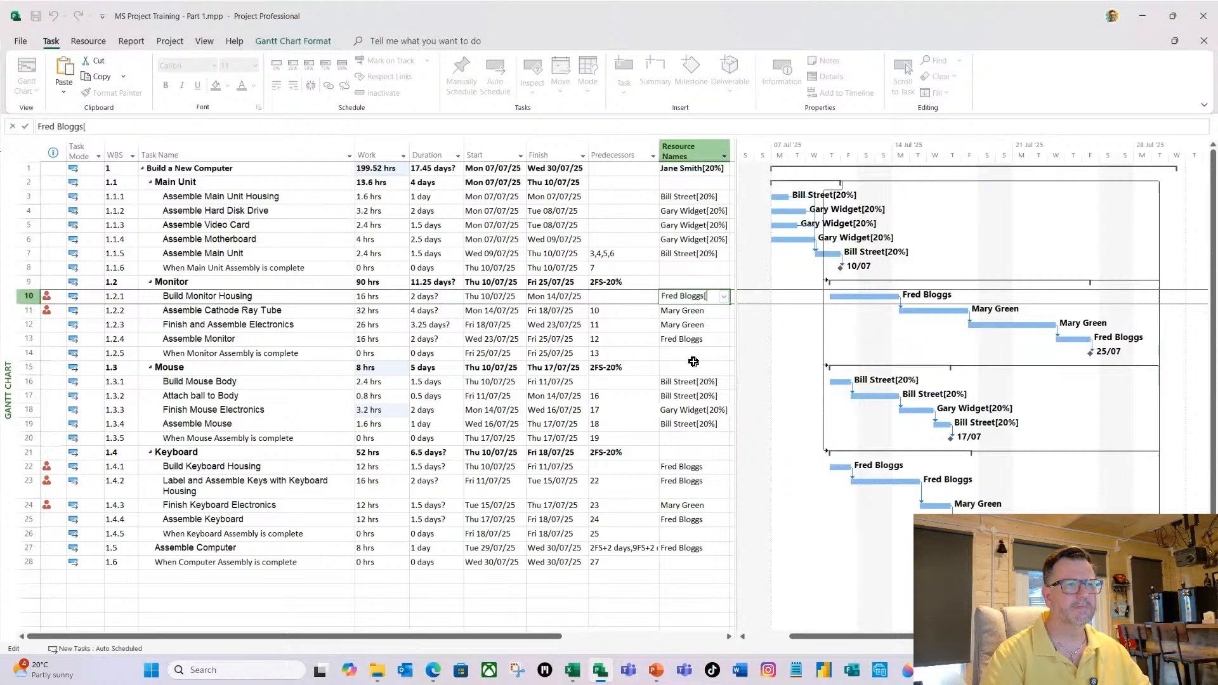
pyautogui.write('[20')
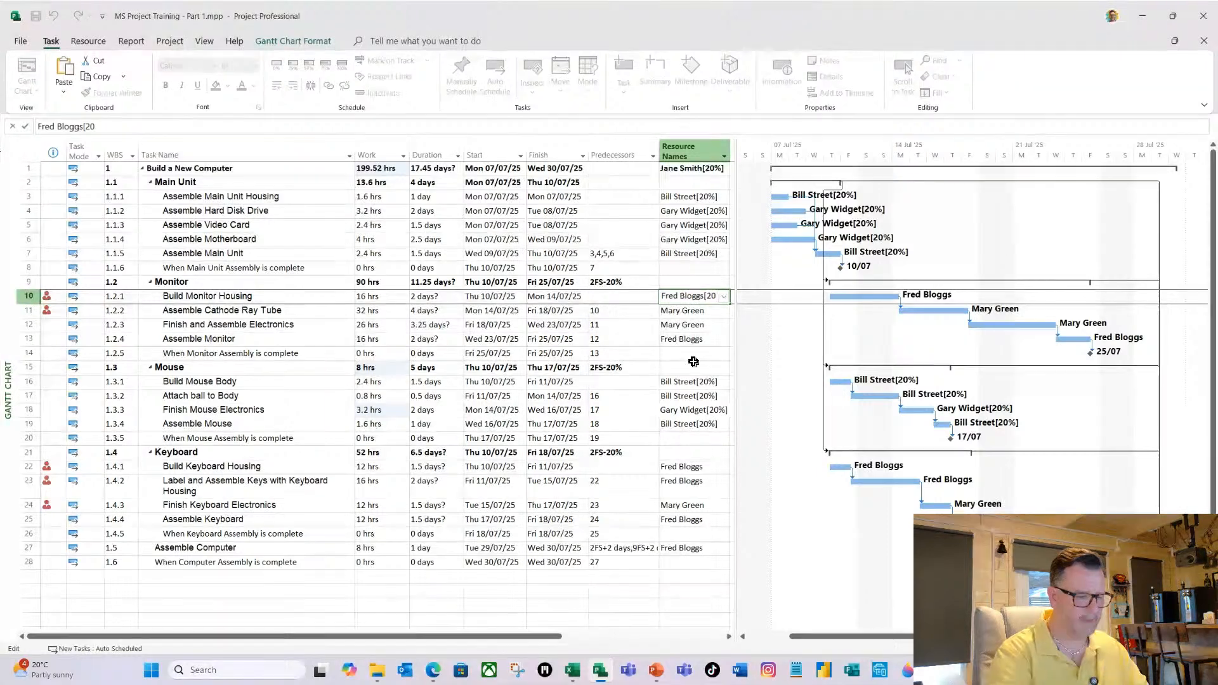
pyautogui.write('%]')
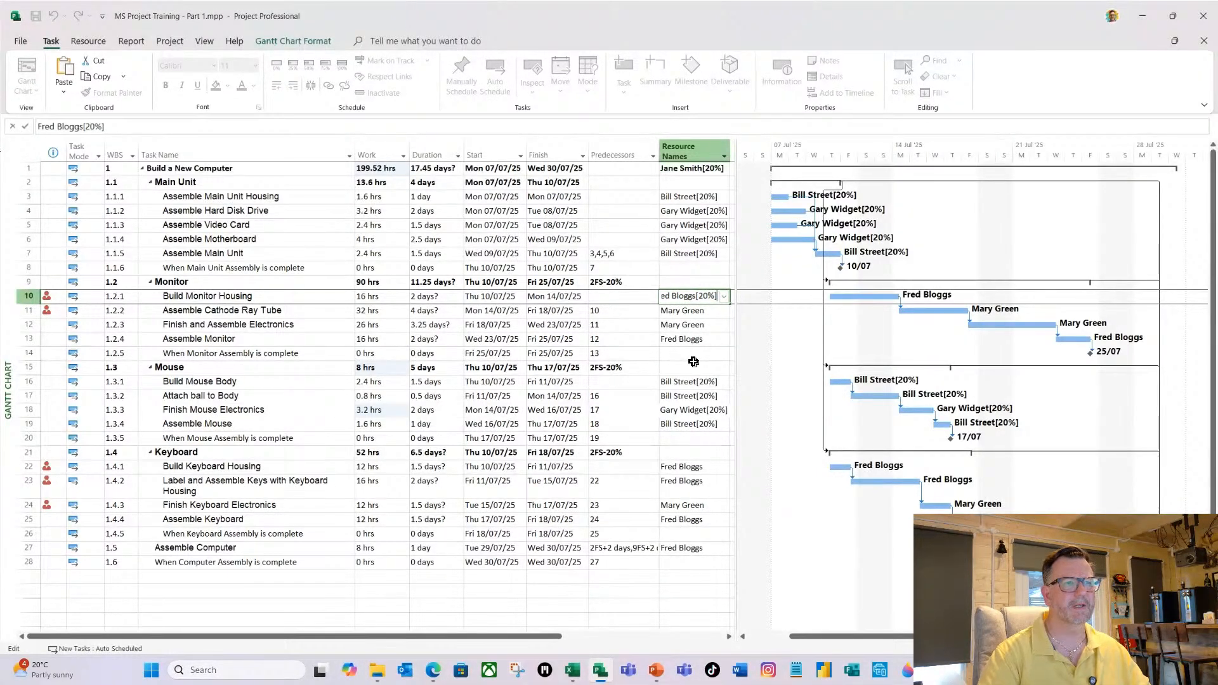
pyautogui.press('Return')
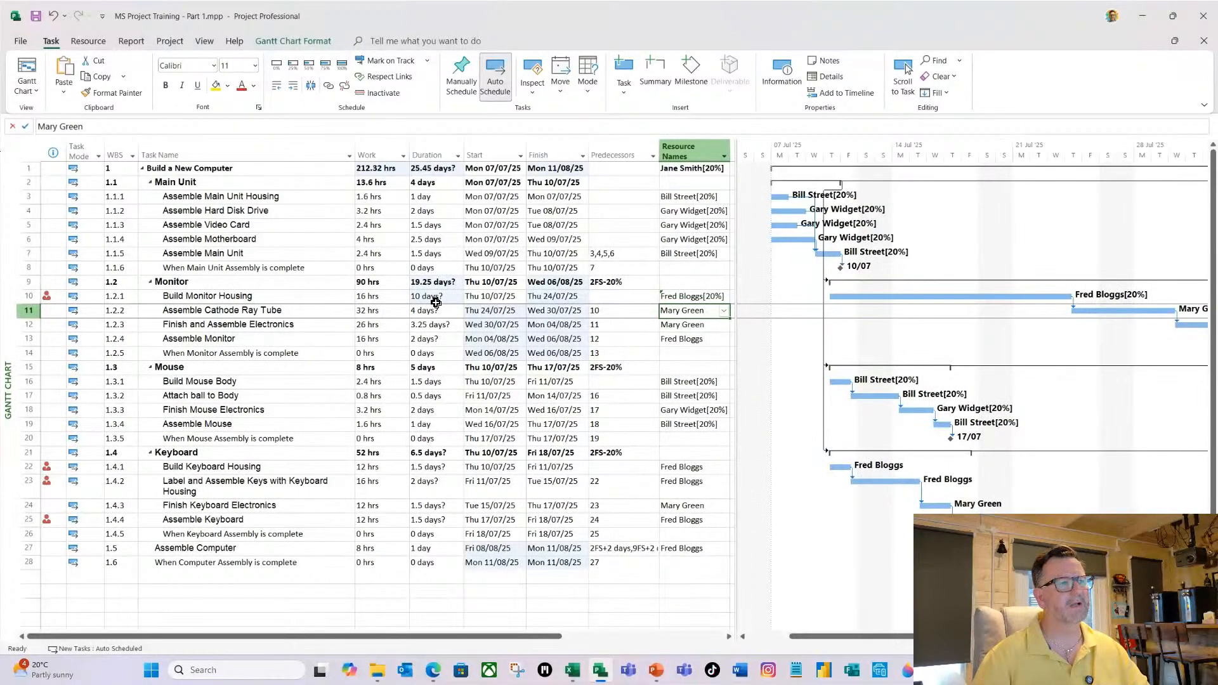
# Copy Build Monitor Housing's 20% assignment to Assemble Monitor, Build Keyboard Housing, Label and Assemble Keys with Keyboard Housing, Assemble Keyboard and Assemble Computer.
pyautogui.click(690, 297)
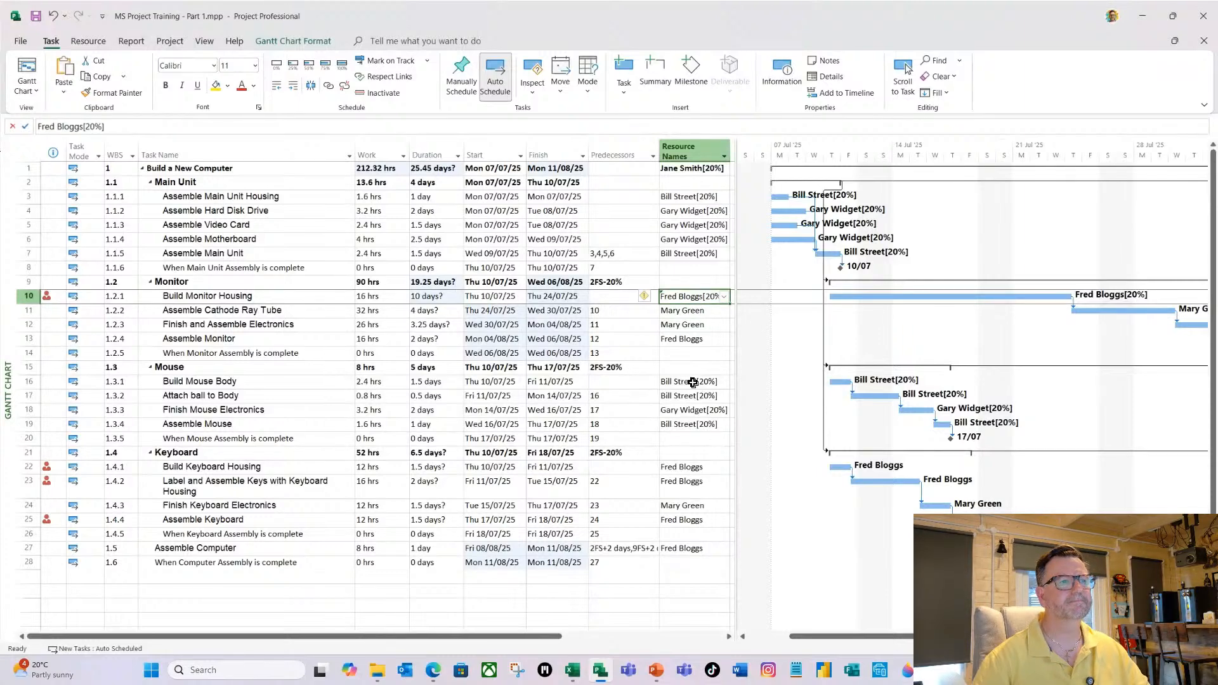
pyautogui.click(685, 339)
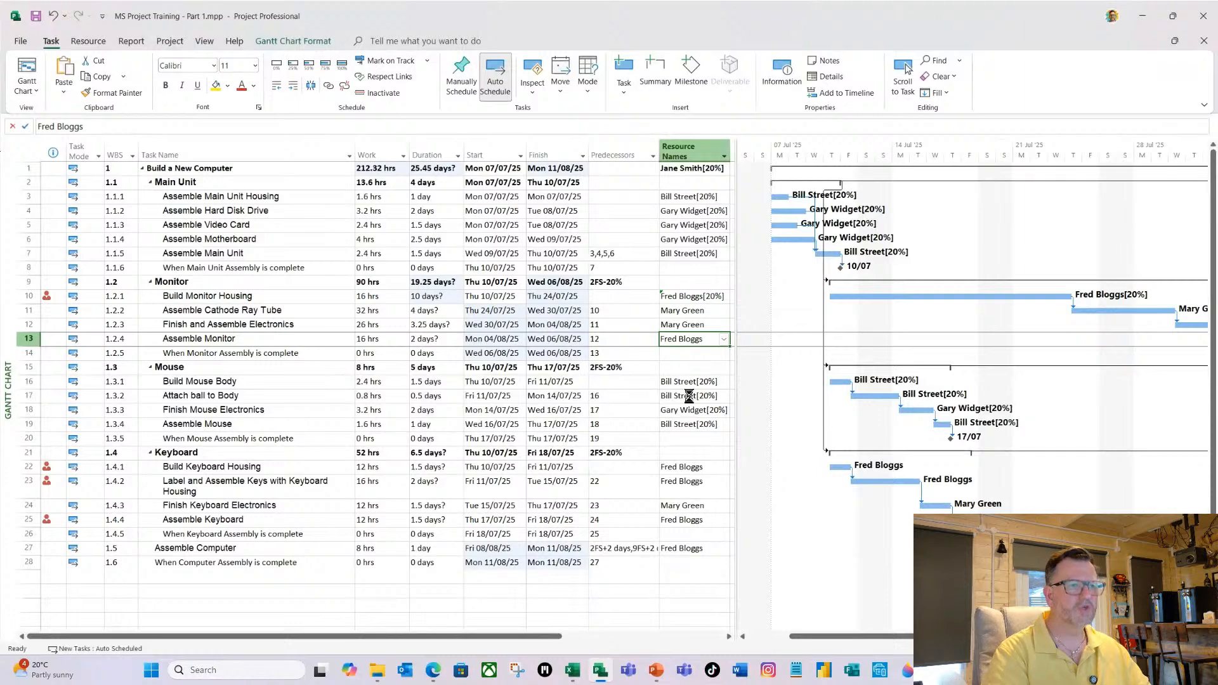
pyautogui.write('Fred Bloggs[20%]')
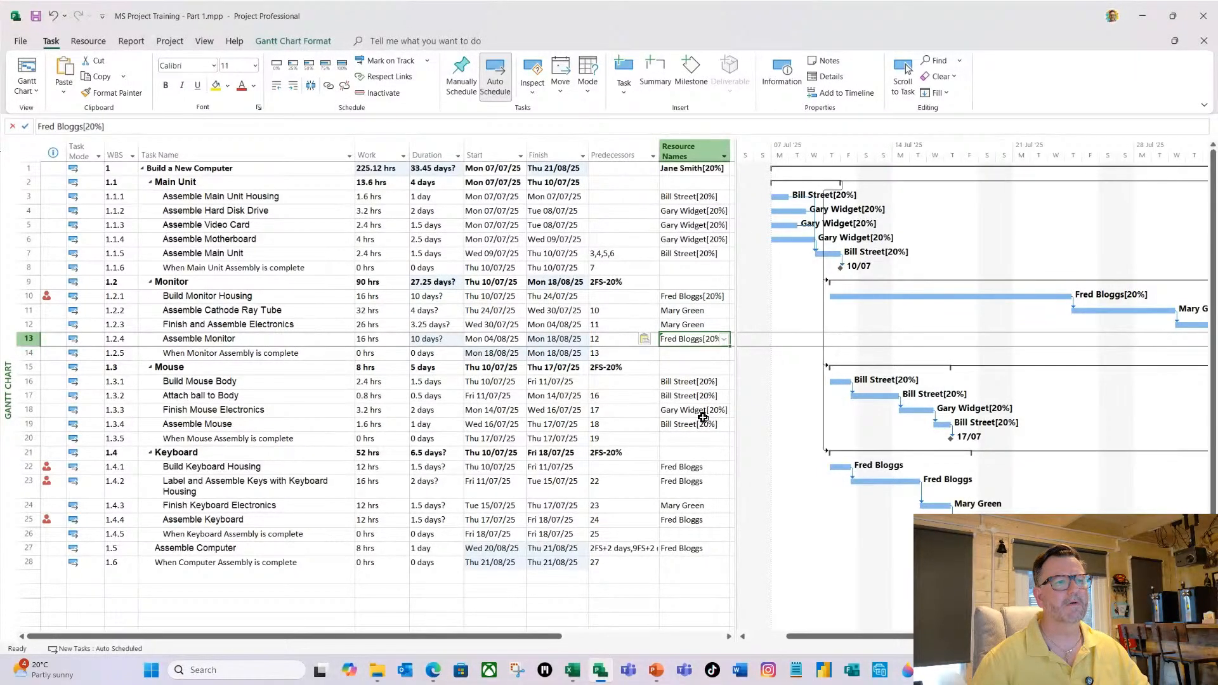
pyautogui.click(709, 470)
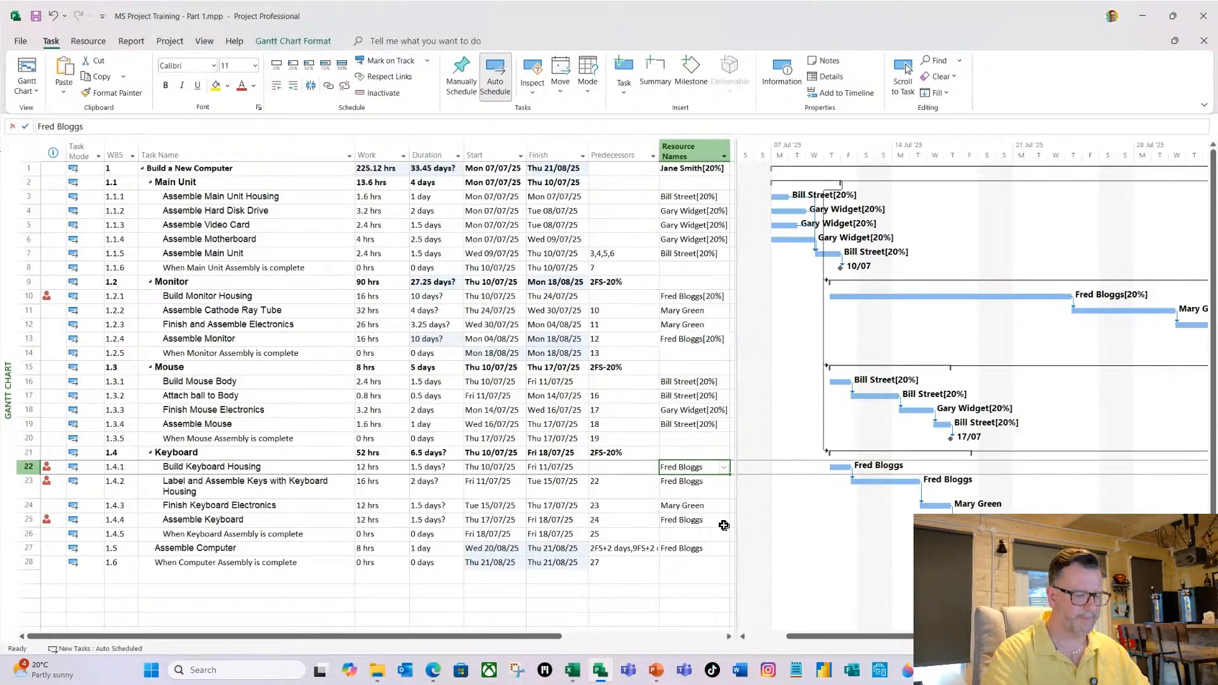
pyautogui.write('Fred Bloggs[20%]')
pyautogui.click(687, 488)
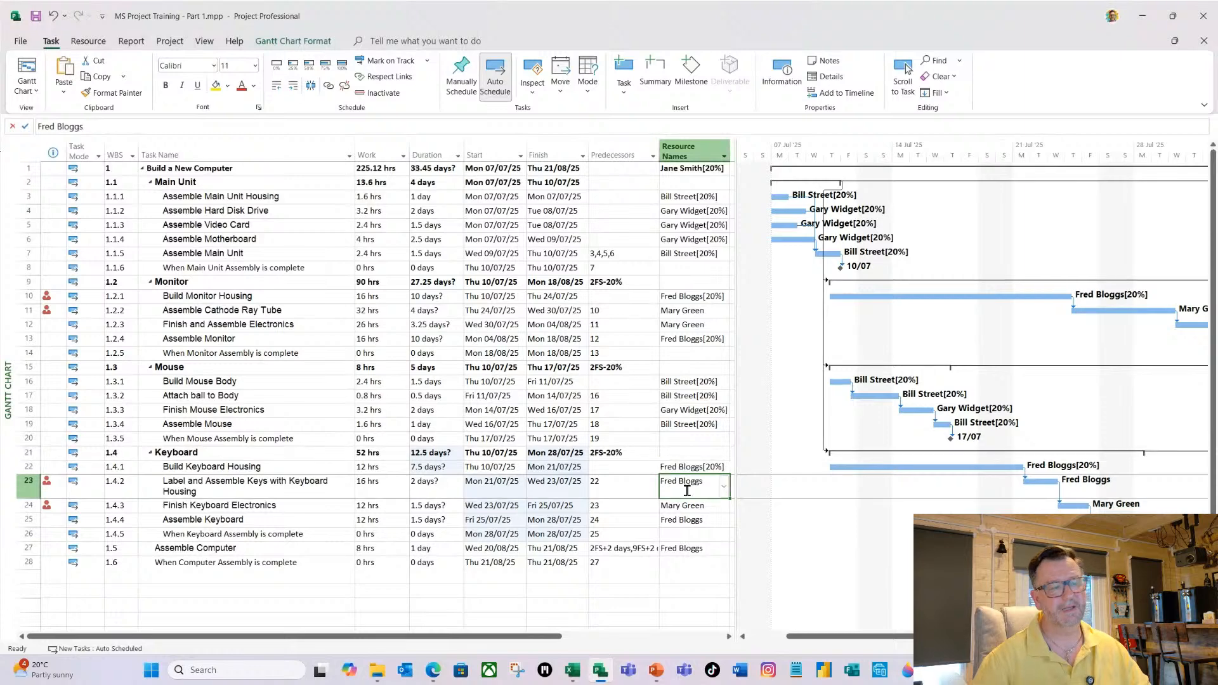
pyautogui.write('Fred Bloggs[20%]')
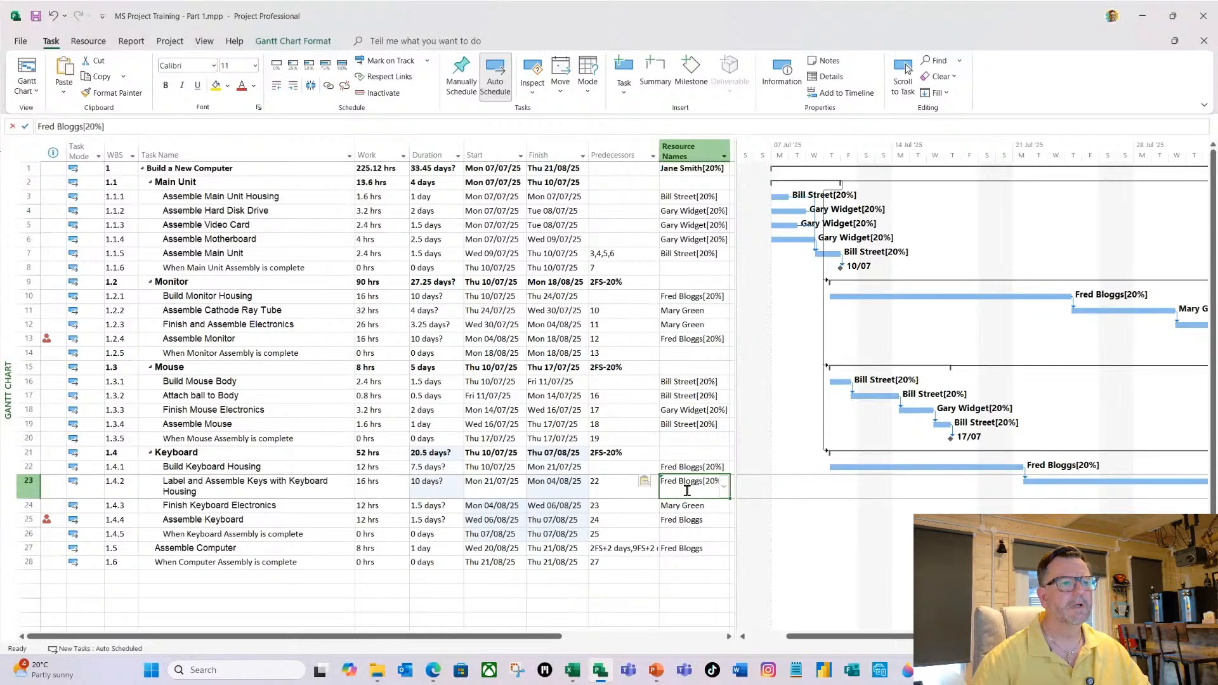
pyautogui.click(683, 519)
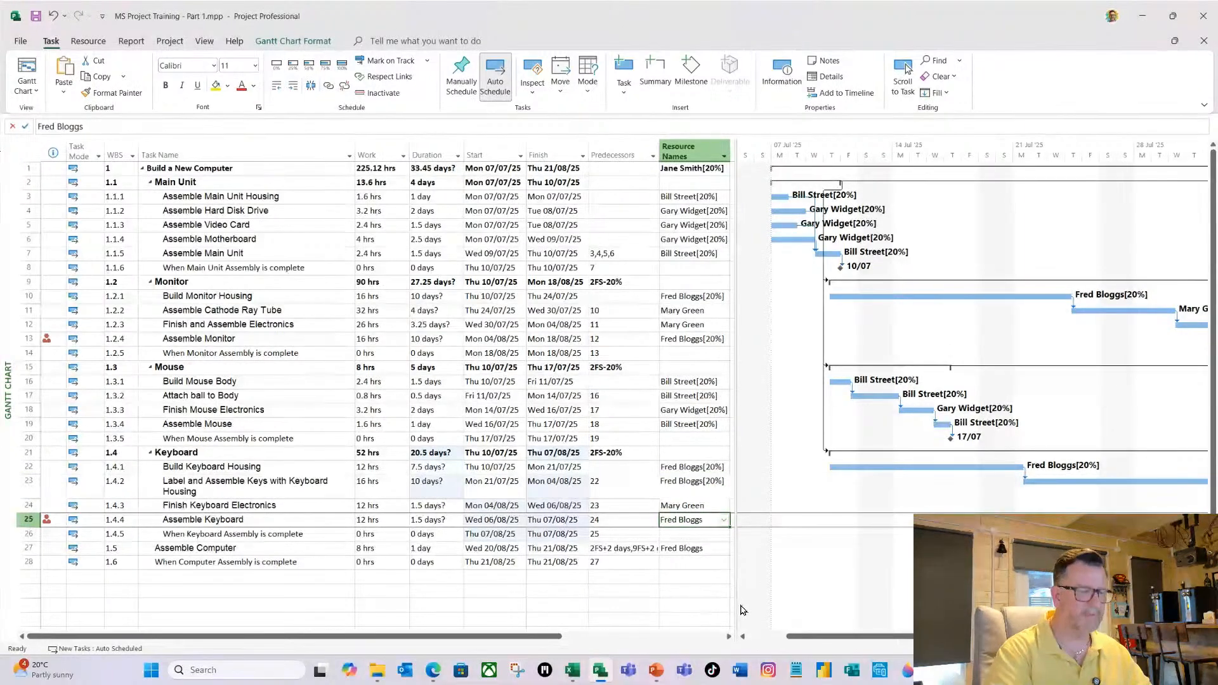
pyautogui.write('Fred Bloggs[20%]')
pyautogui.click(688, 549)
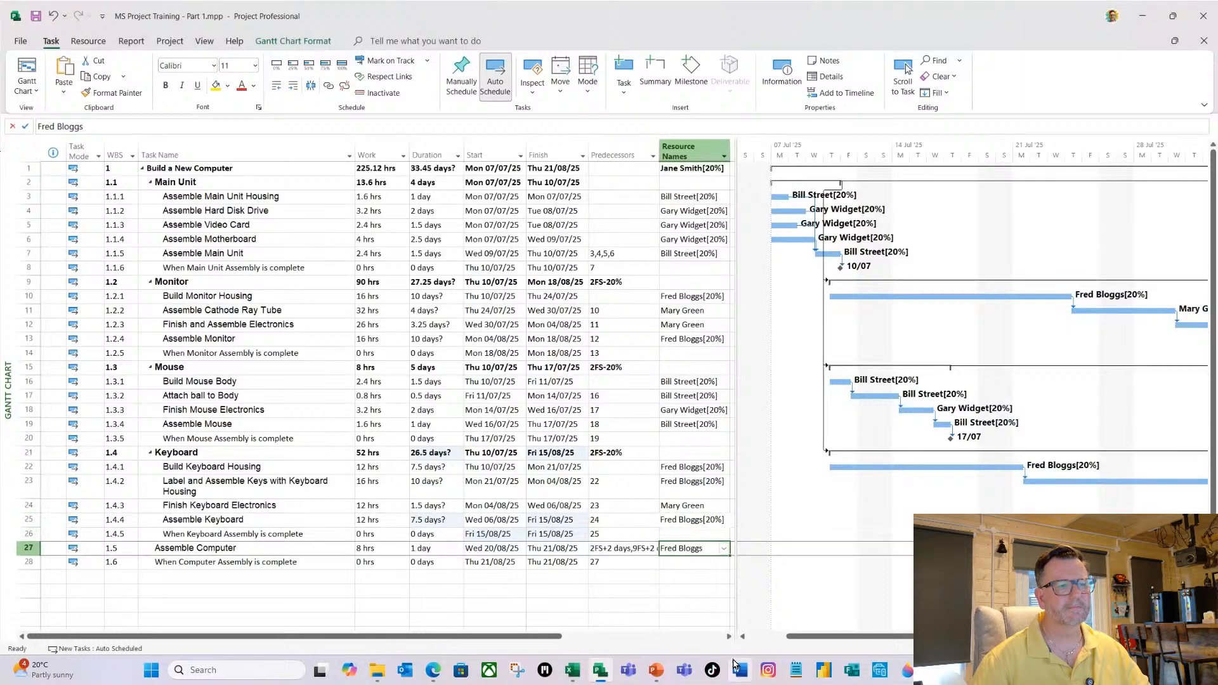
pyautogui.write('Fred Bloggs[20%]')
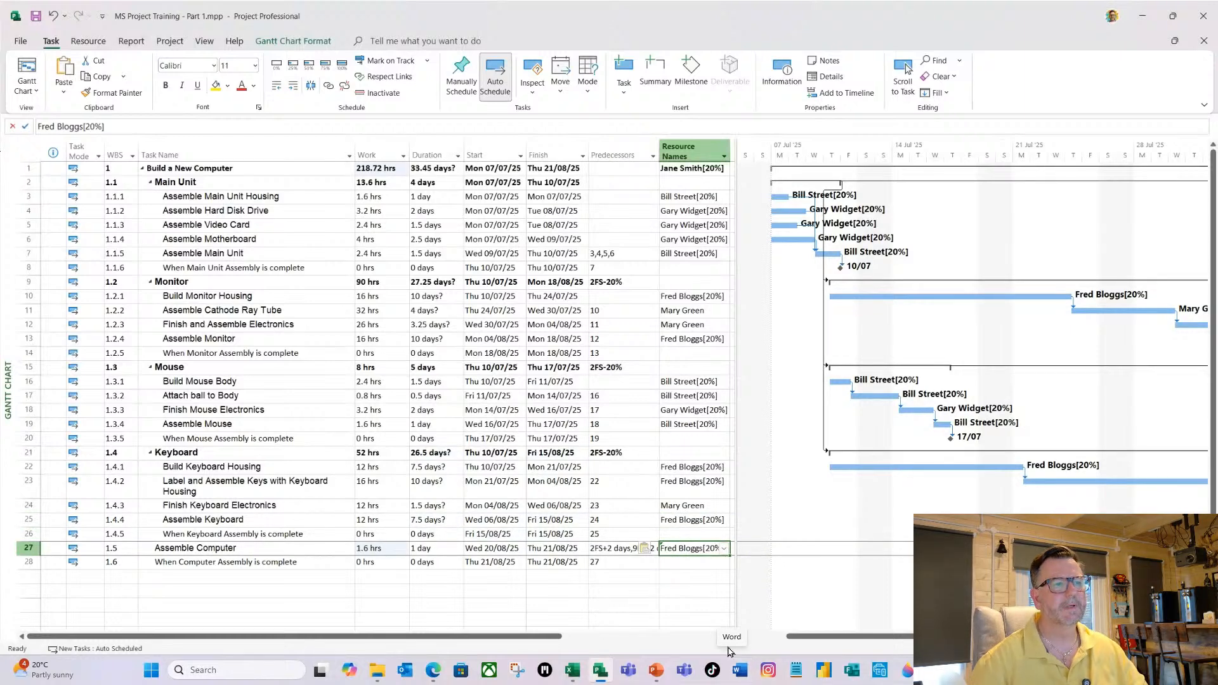
# Set the assigned resource's units on Assemble Cathode Ray Tube to 20%.
pyautogui.click(691, 312)
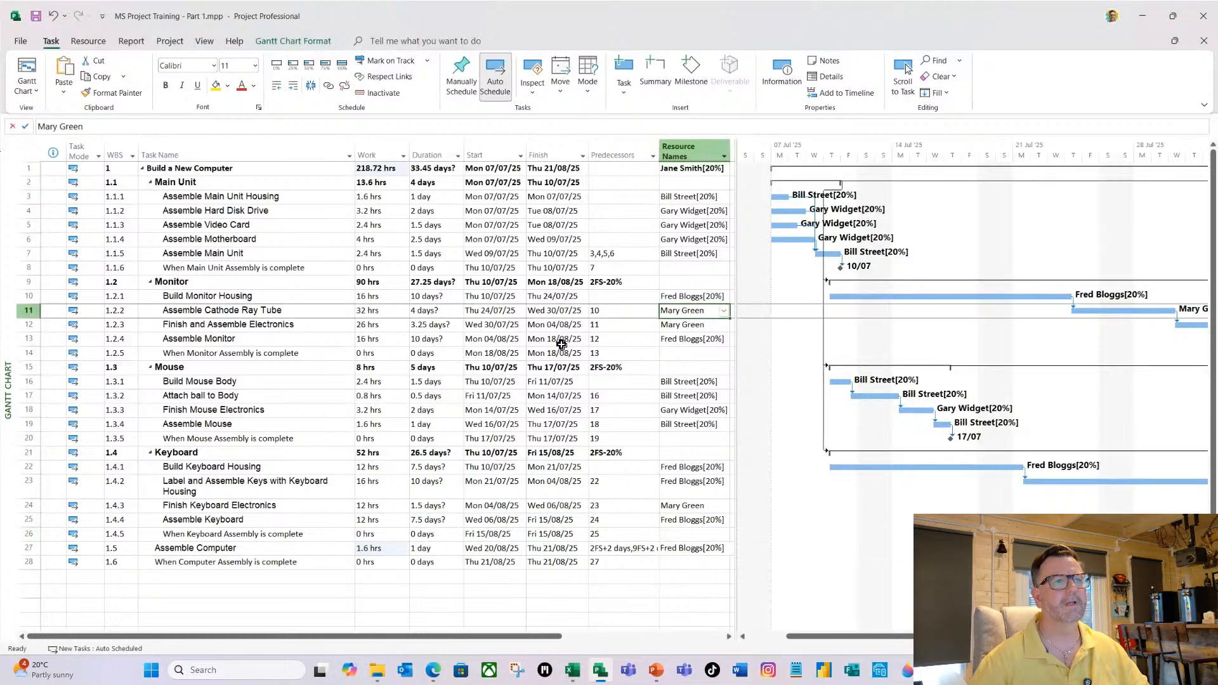
pyautogui.click(111, 126)
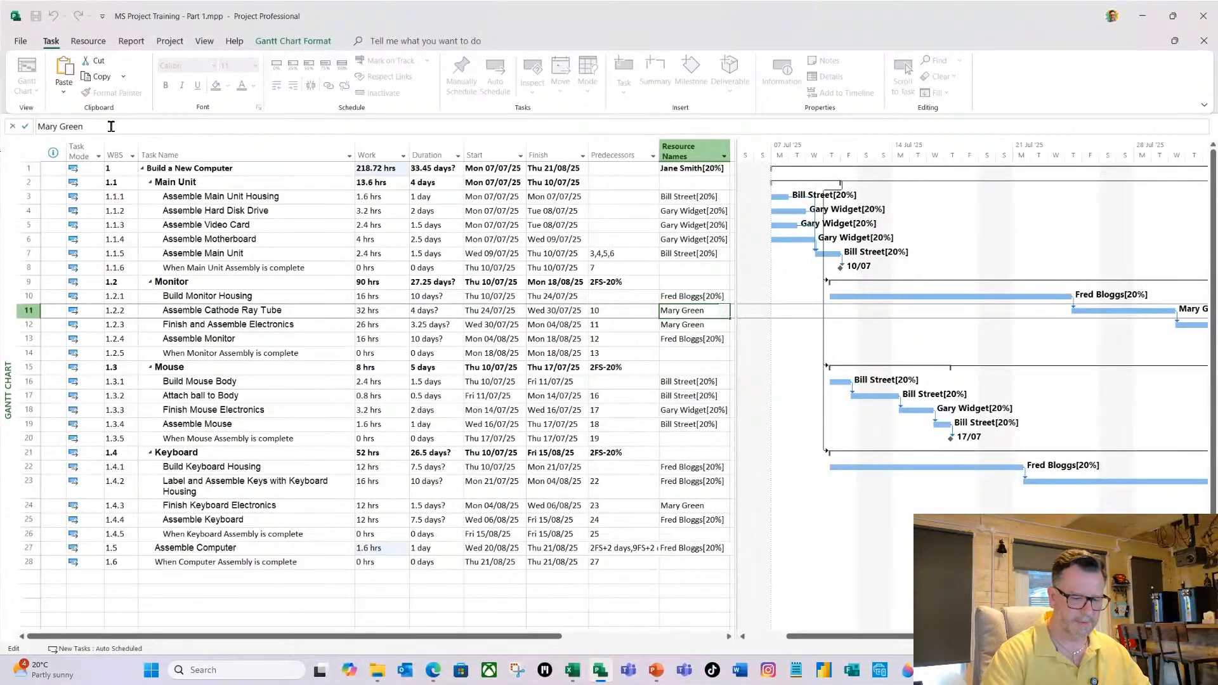
pyautogui.write('[20%')
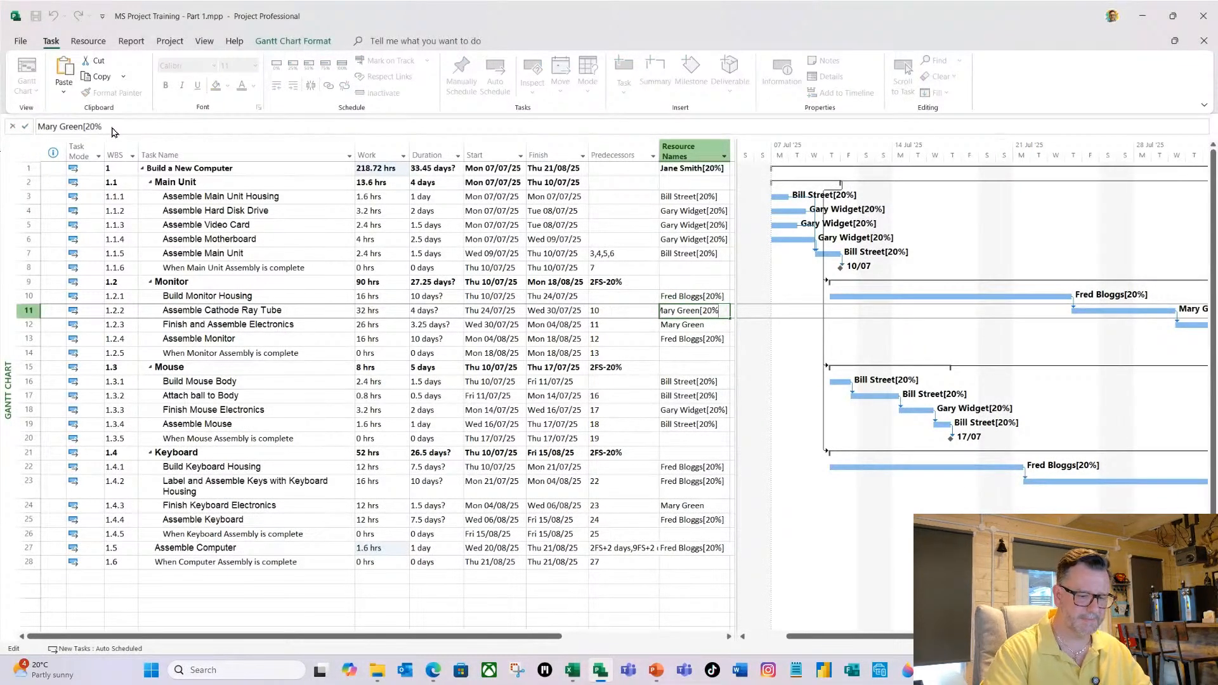
pyautogui.write(']')
pyautogui.press('Return')
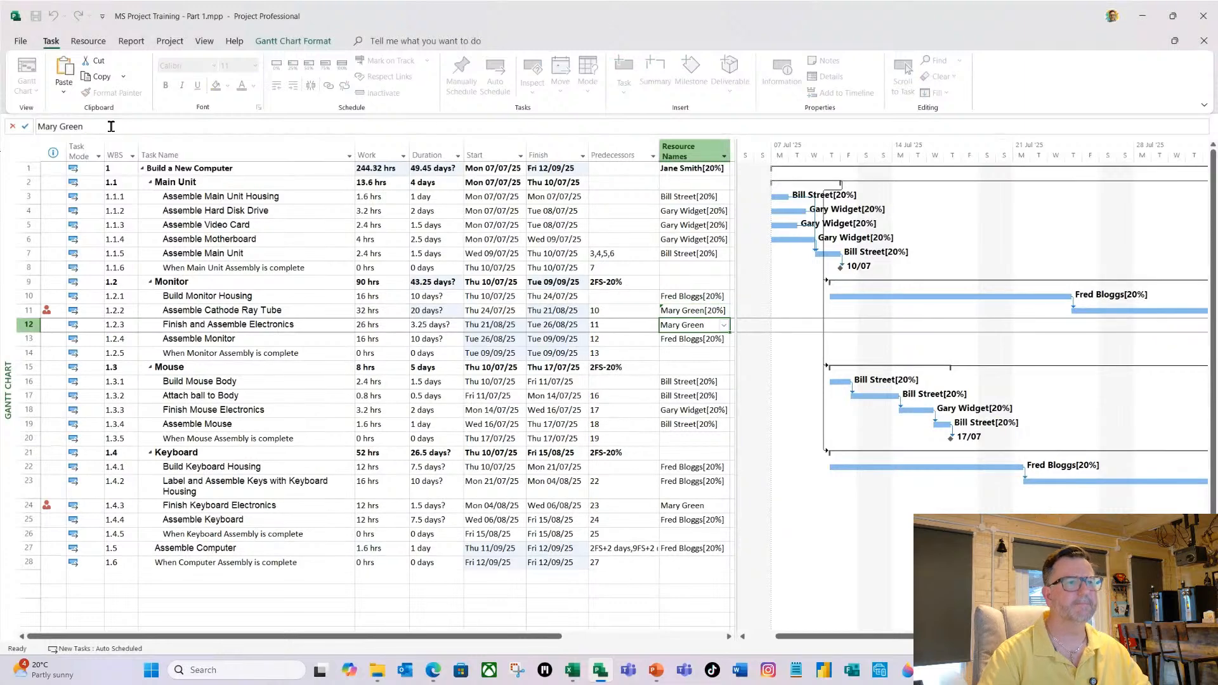
# Fill Assemble Cathode Ray Tube's 20% resource assignment down to Finish and Assemble Electronics.
pyautogui.click(698, 311)
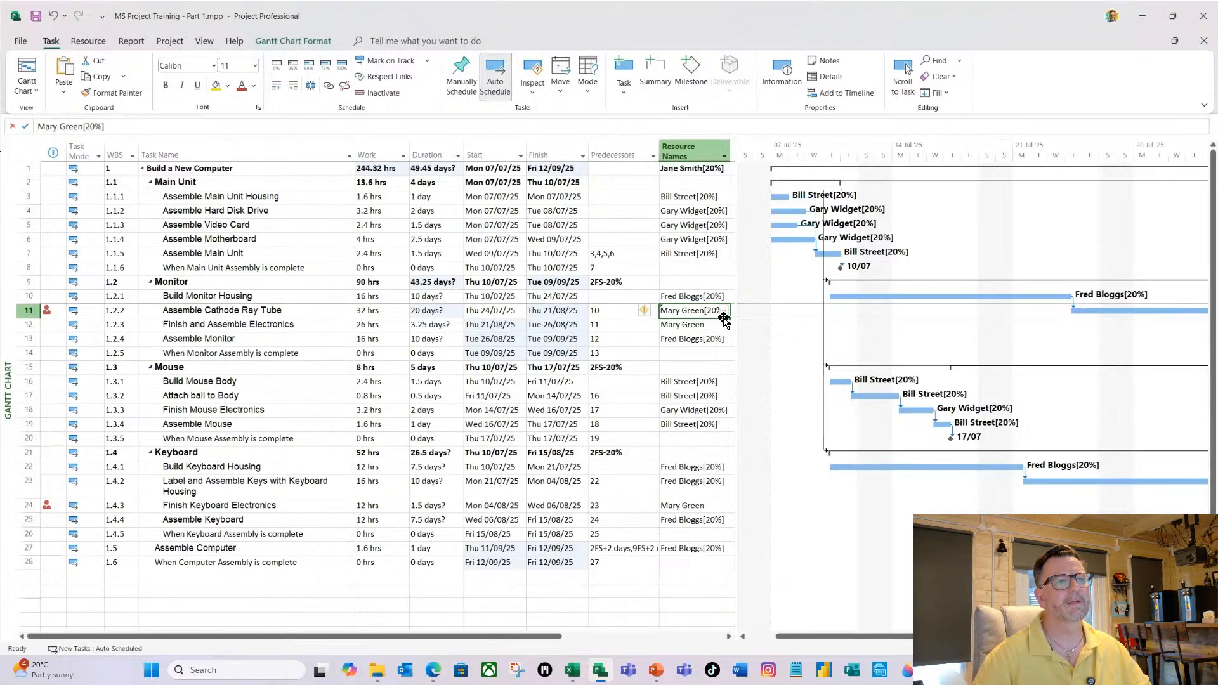
pyautogui.moveTo(730, 318); pyautogui.dragTo(729, 329)
pyautogui.click(698, 326)
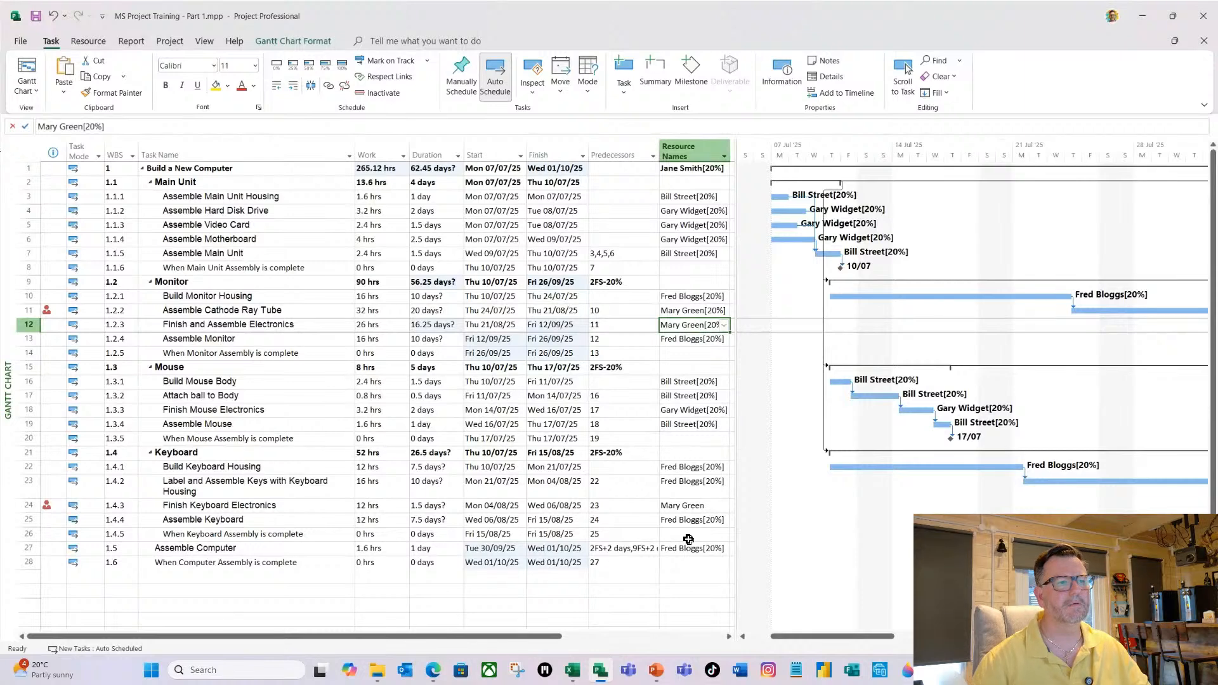
# Copy the 20% resource assignment from Finish and Assemble Electronics to Finish Keyboard Electronics.
pyautogui.click(683, 508)
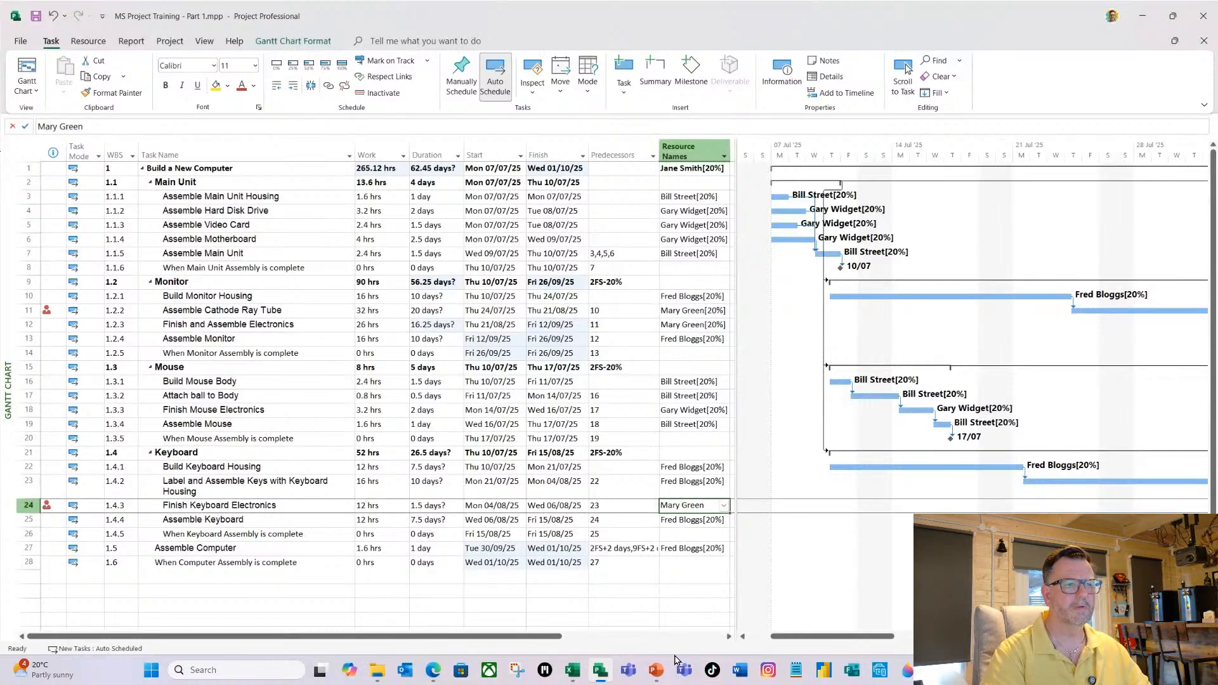
pyautogui.click(686, 325)
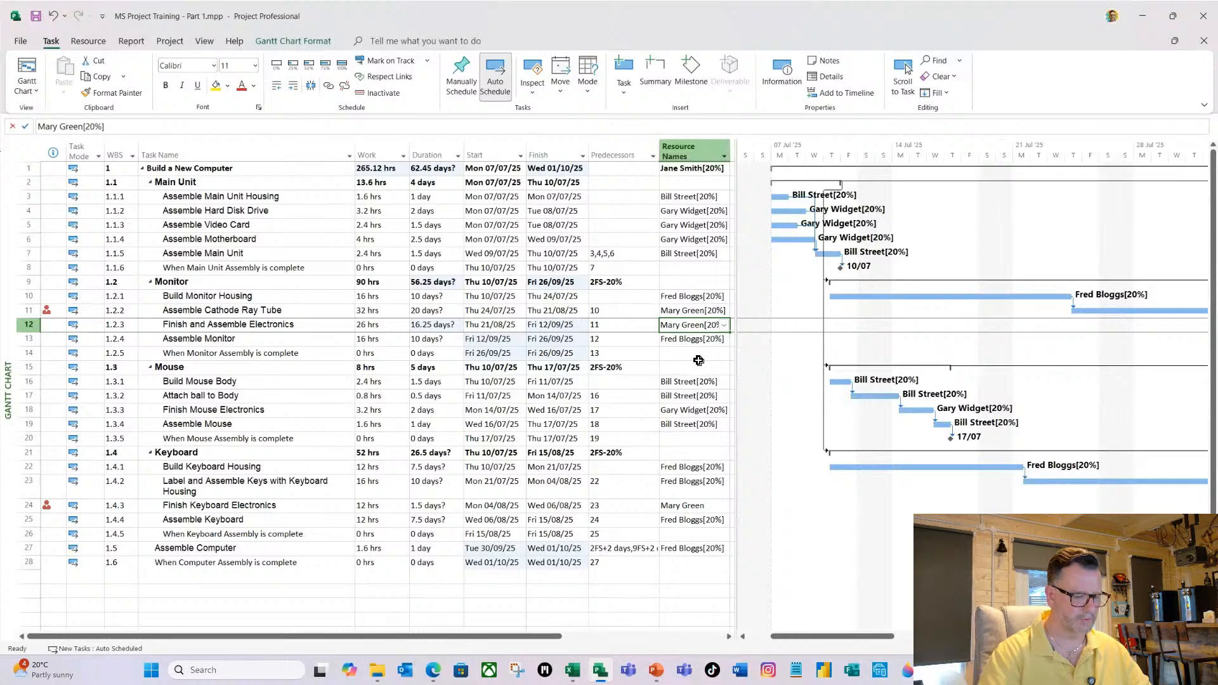
pyautogui.click(678, 506)
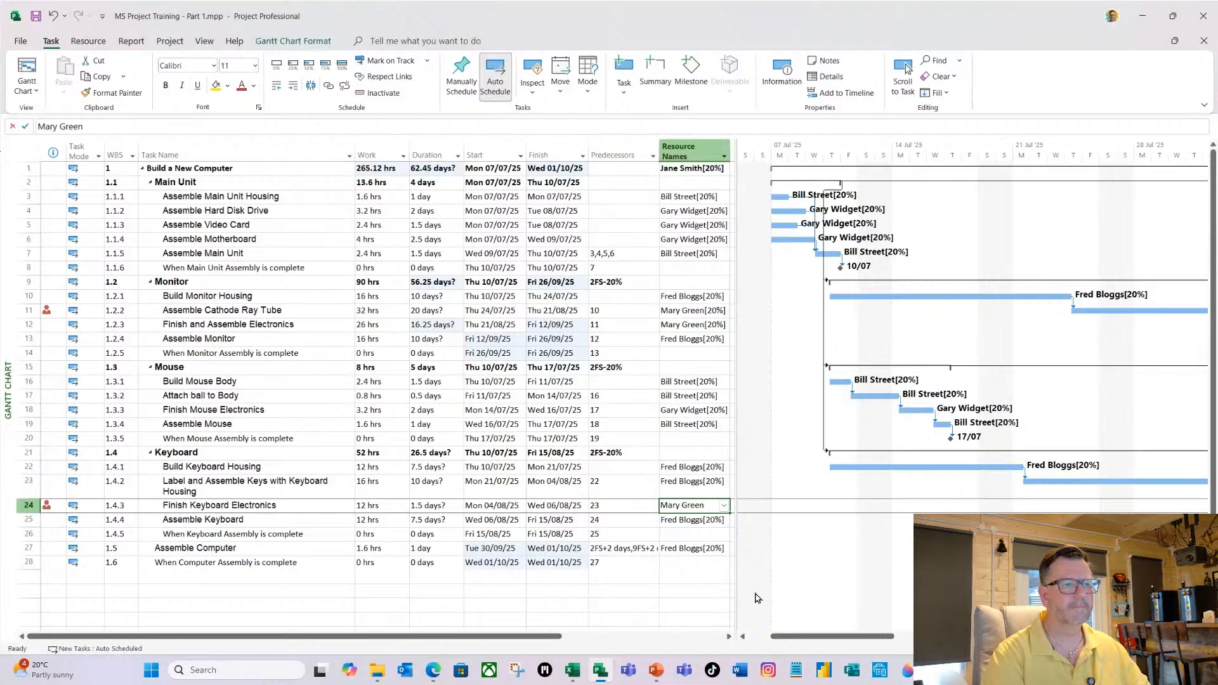
pyautogui.click(674, 465)
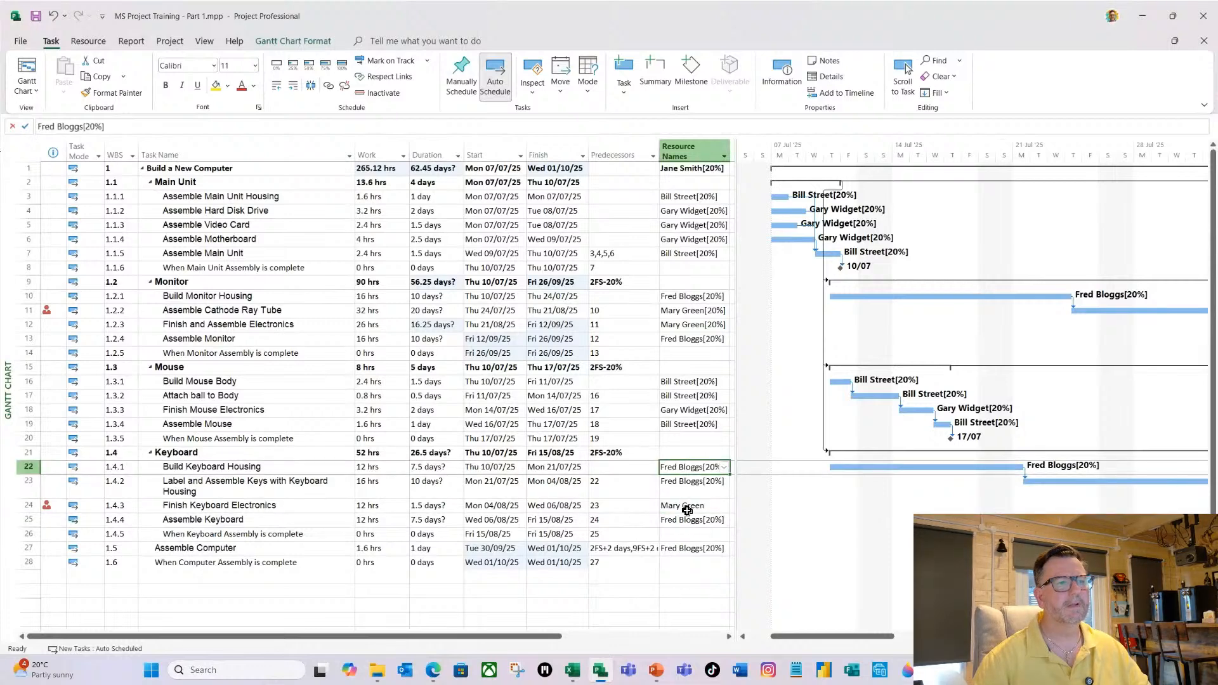
pyautogui.click(676, 325)
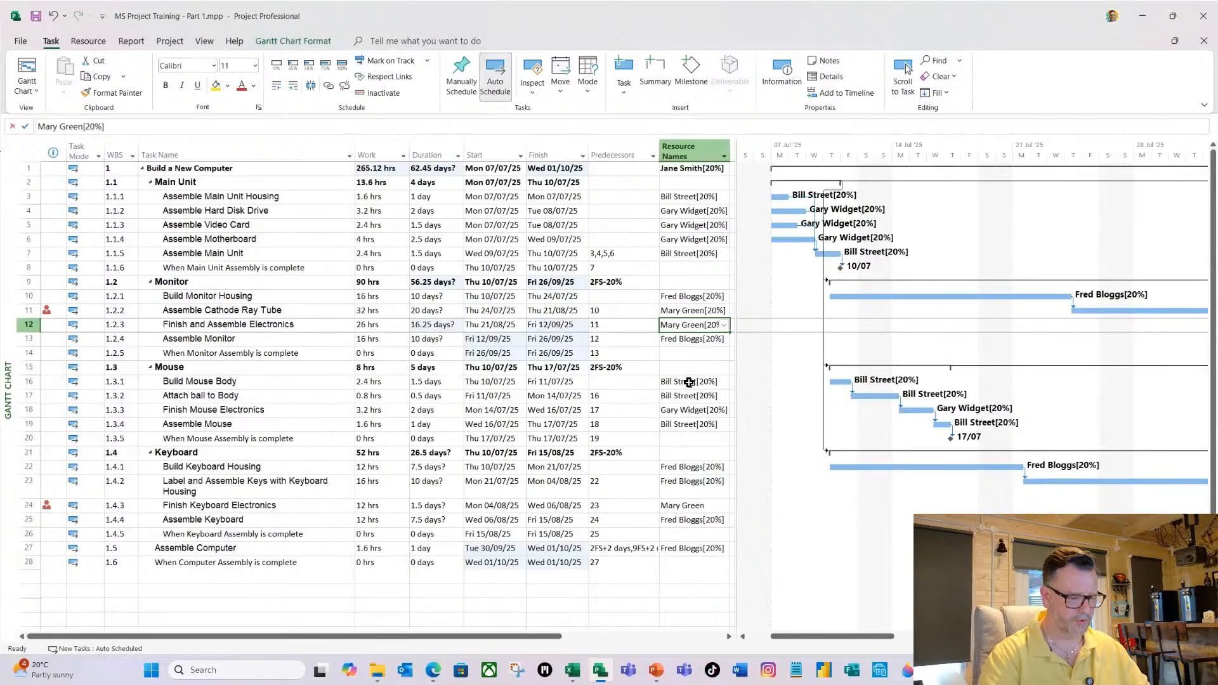
pyautogui.hotkey('ctrl', 'c')
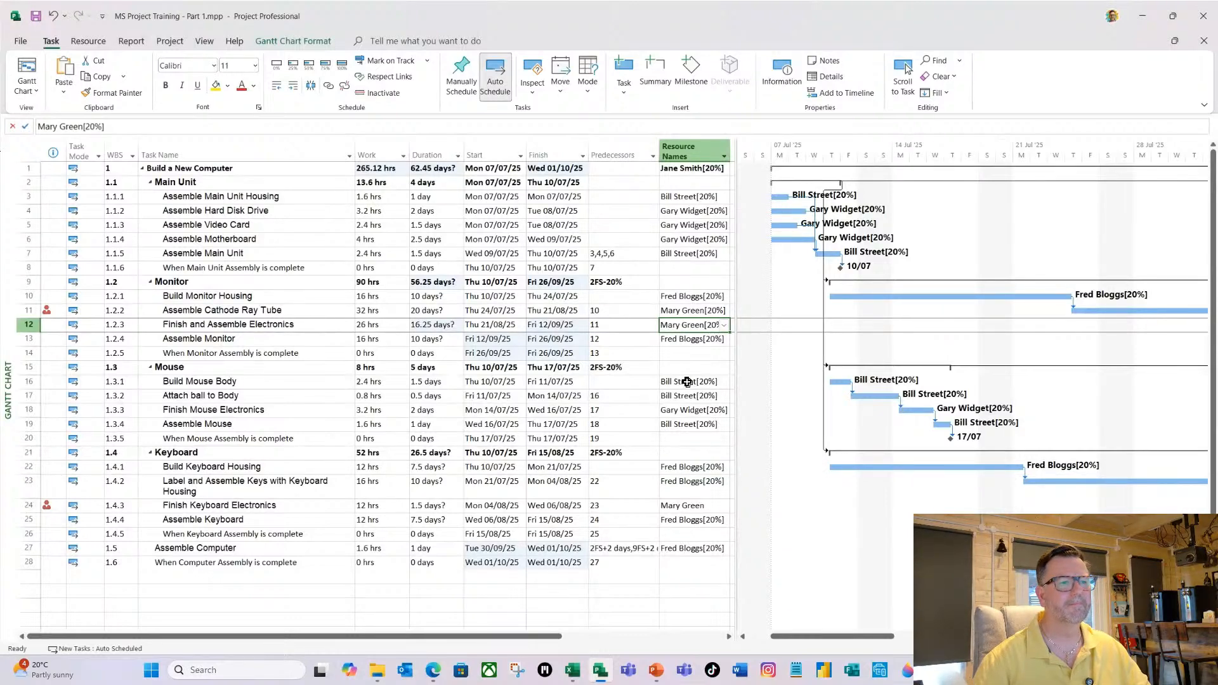
pyautogui.click(684, 504)
pyautogui.hotkey('ctrl', 'v')
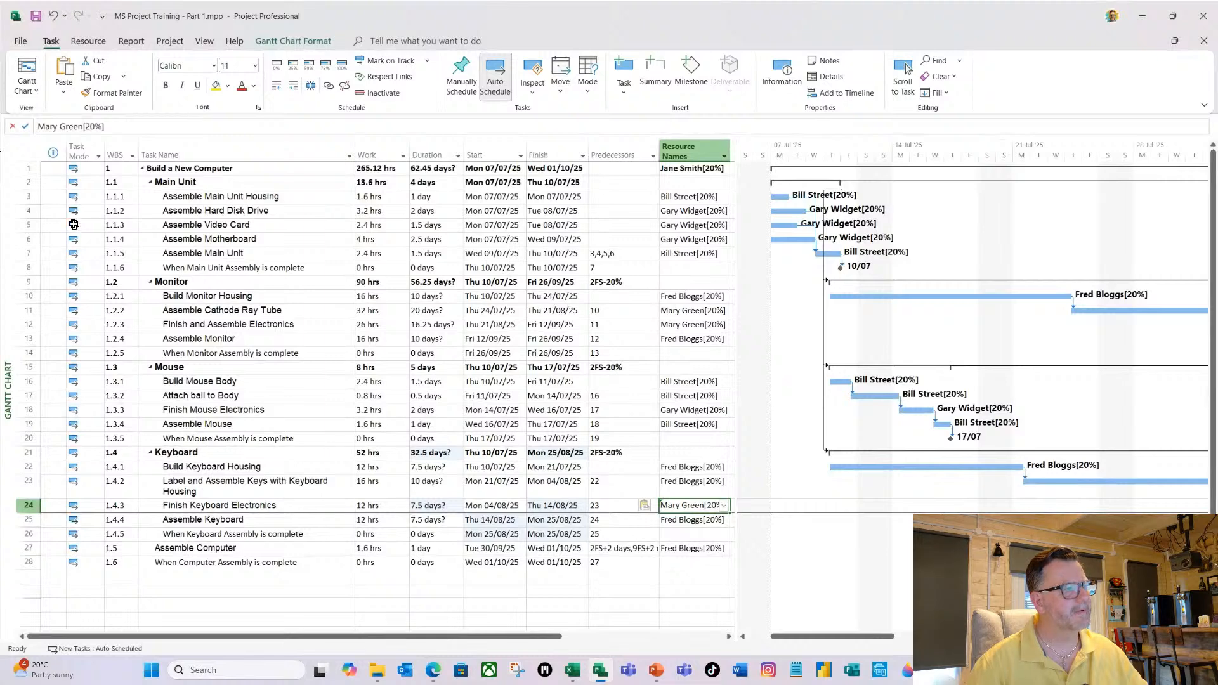
# Switch to the Resource Usage view and fit the timescale to the entire project.
pyautogui.click(193, 329)
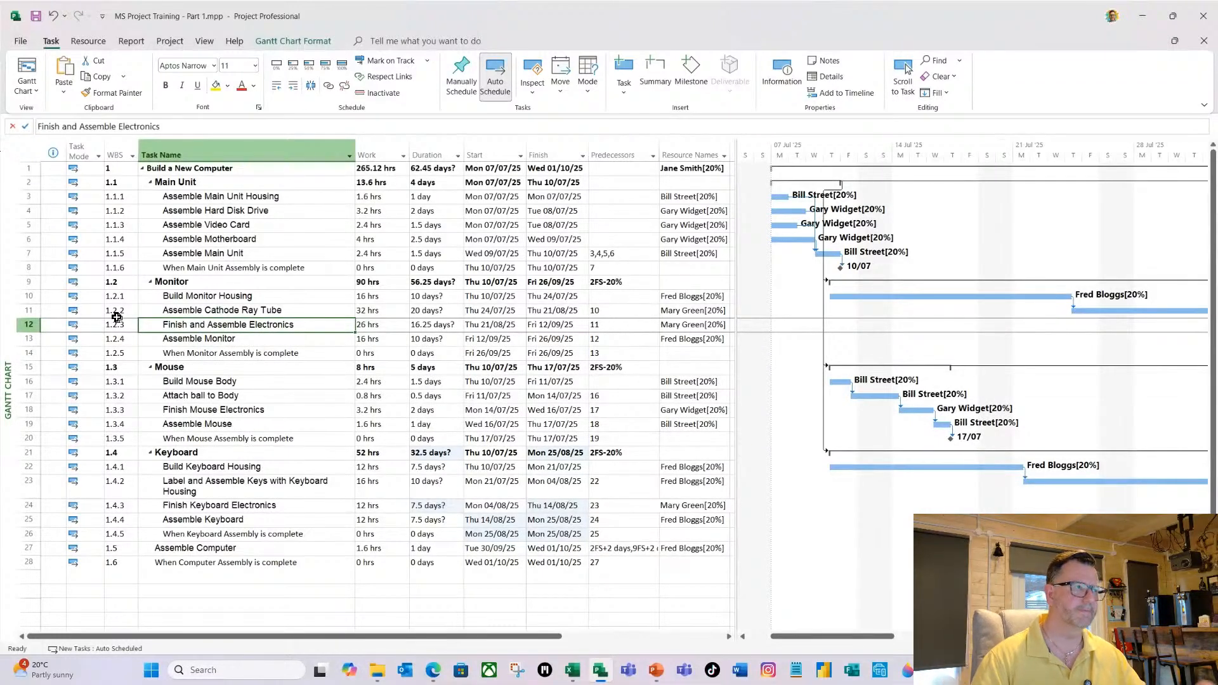
pyautogui.click(189, 197)
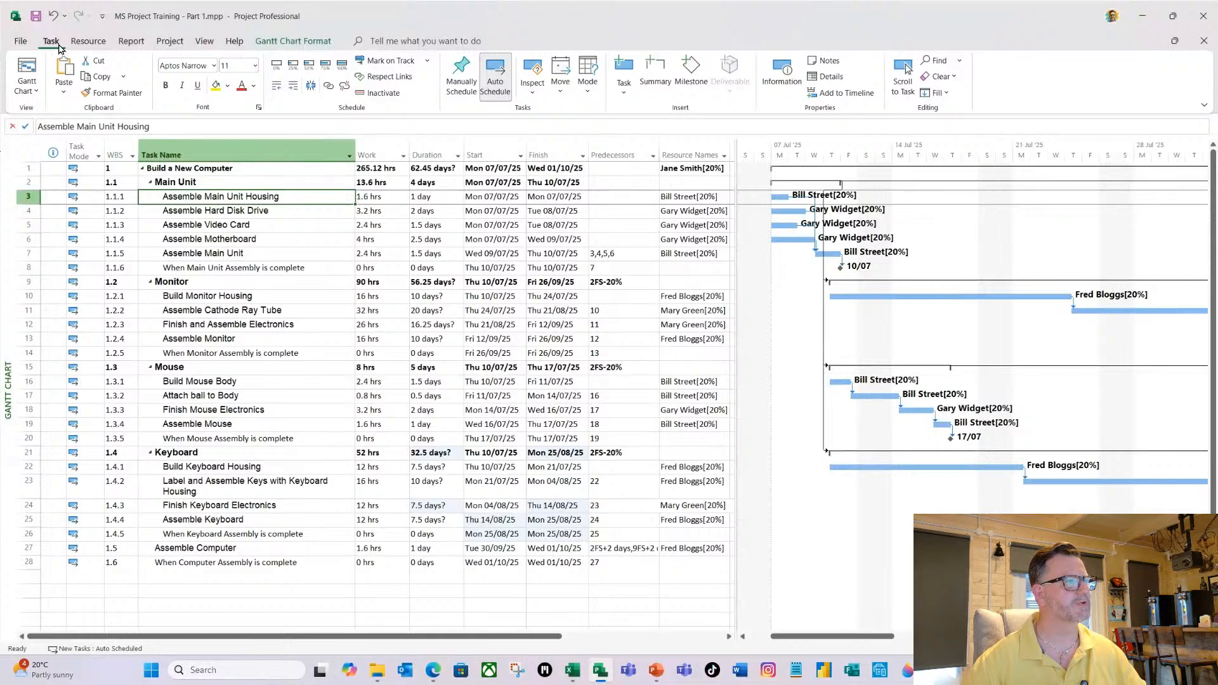
pyautogui.click(35, 95)
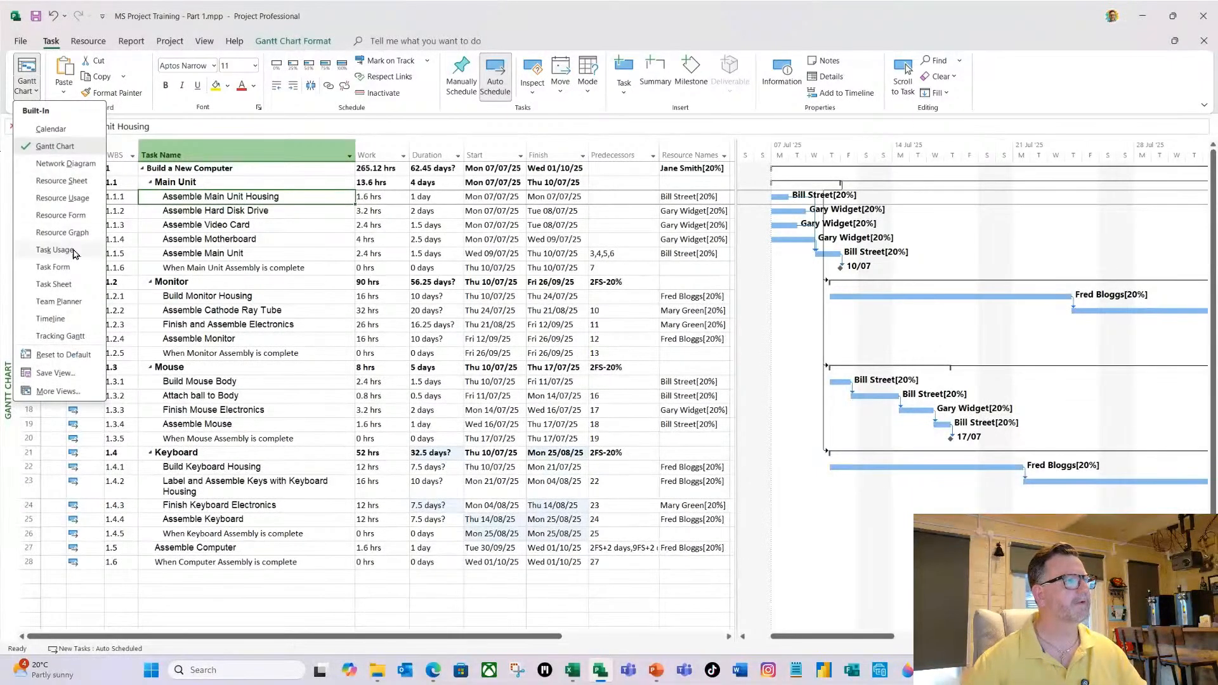
pyautogui.click(63, 198)
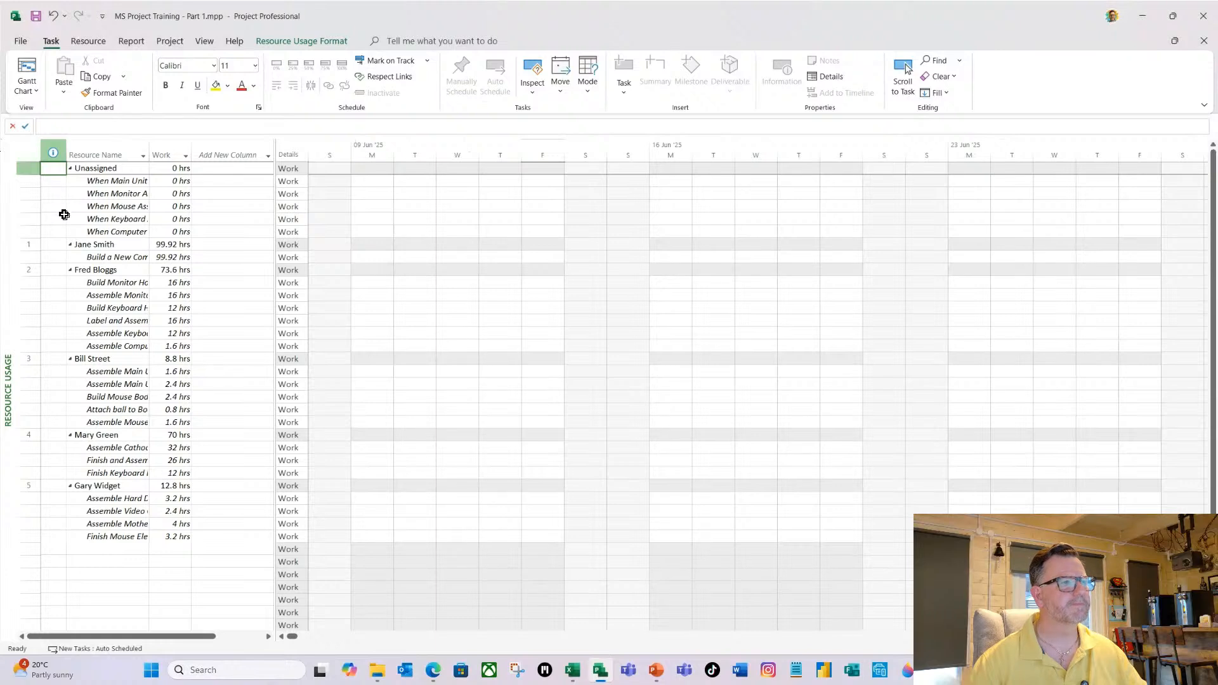
pyautogui.click(203, 42)
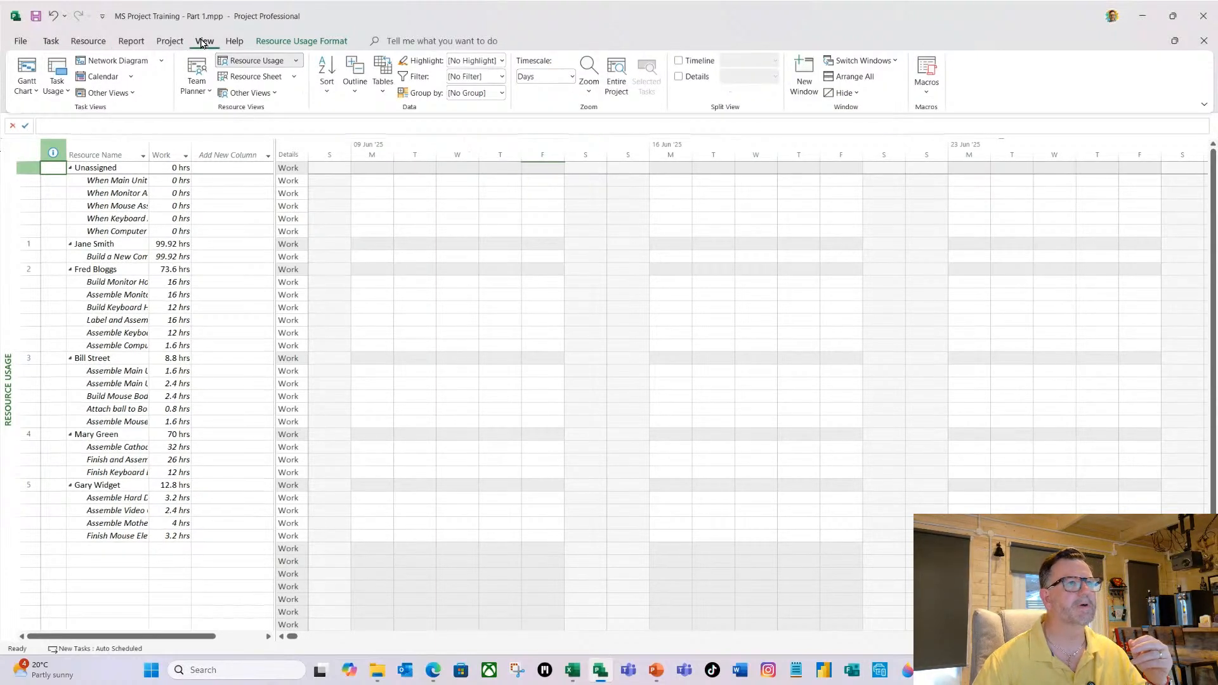
pyautogui.click(618, 91)
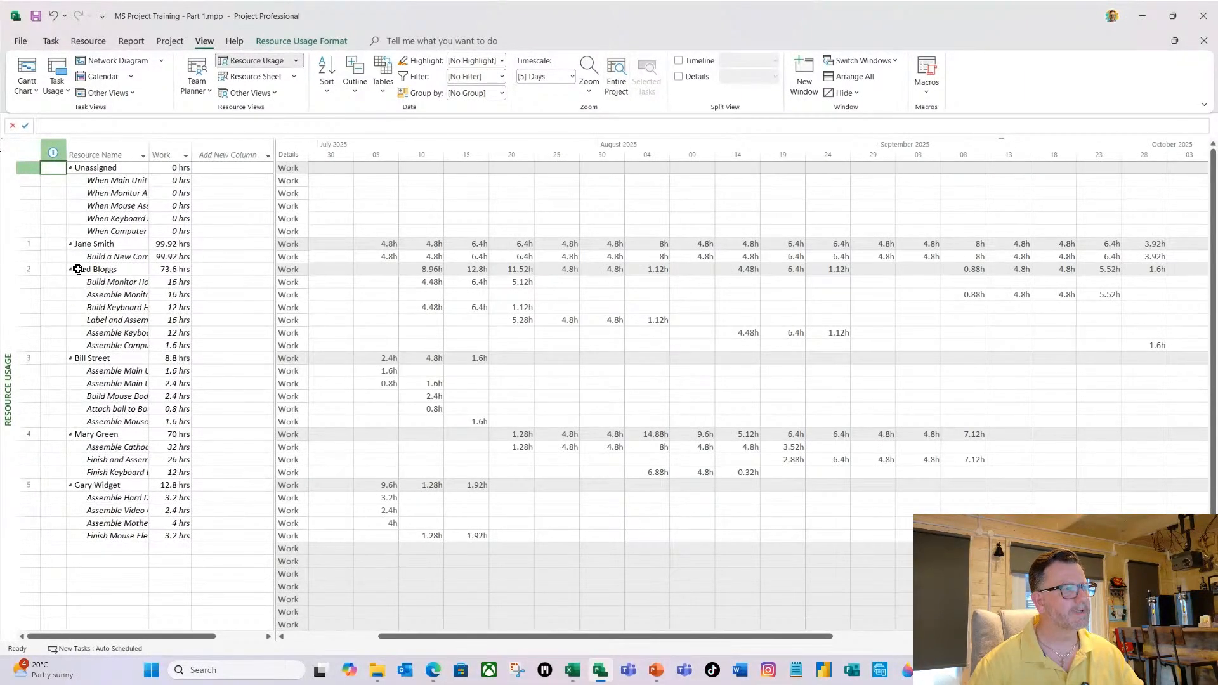
# Widen the Resource Name column to fit the full task names and enlarge the table area to include the Work column.
pyautogui.click(151, 152)
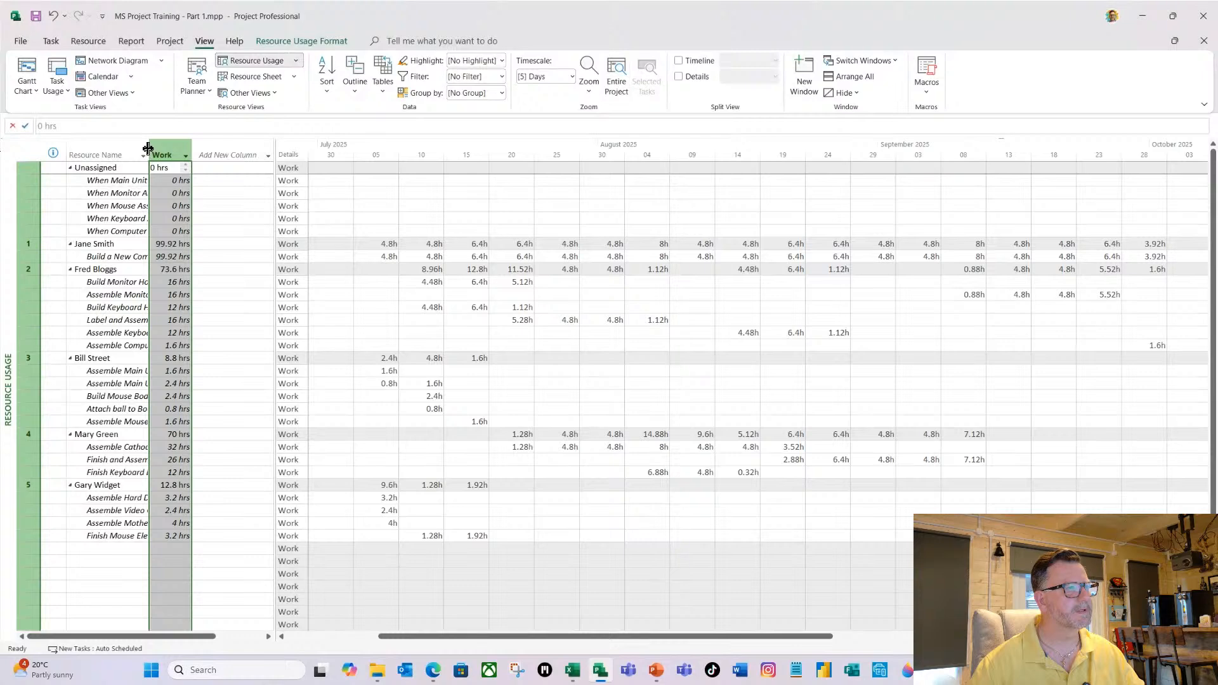
pyautogui.doubleClick(148, 152)
pyautogui.click(143, 281)
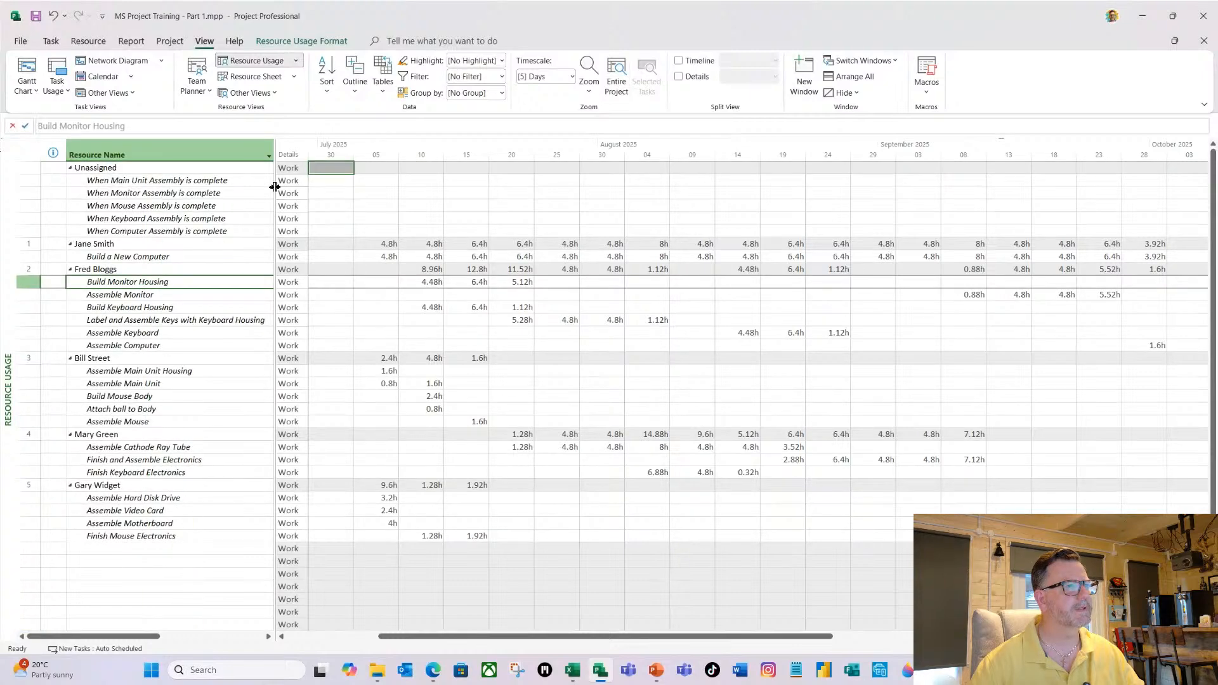
pyautogui.moveTo(275, 186); pyautogui.dragTo(341, 201)
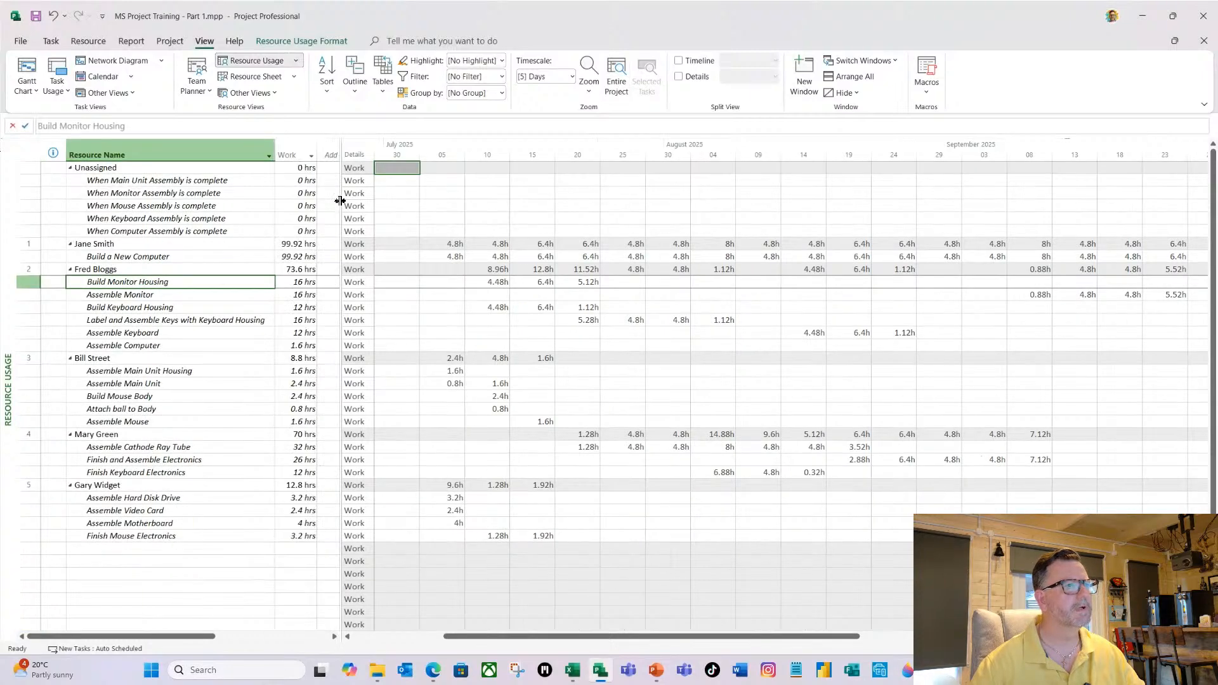
# Examine the work contour options in the Build a New Computer assignment's information and leave them without applying changes.
pyautogui.click(123, 257)
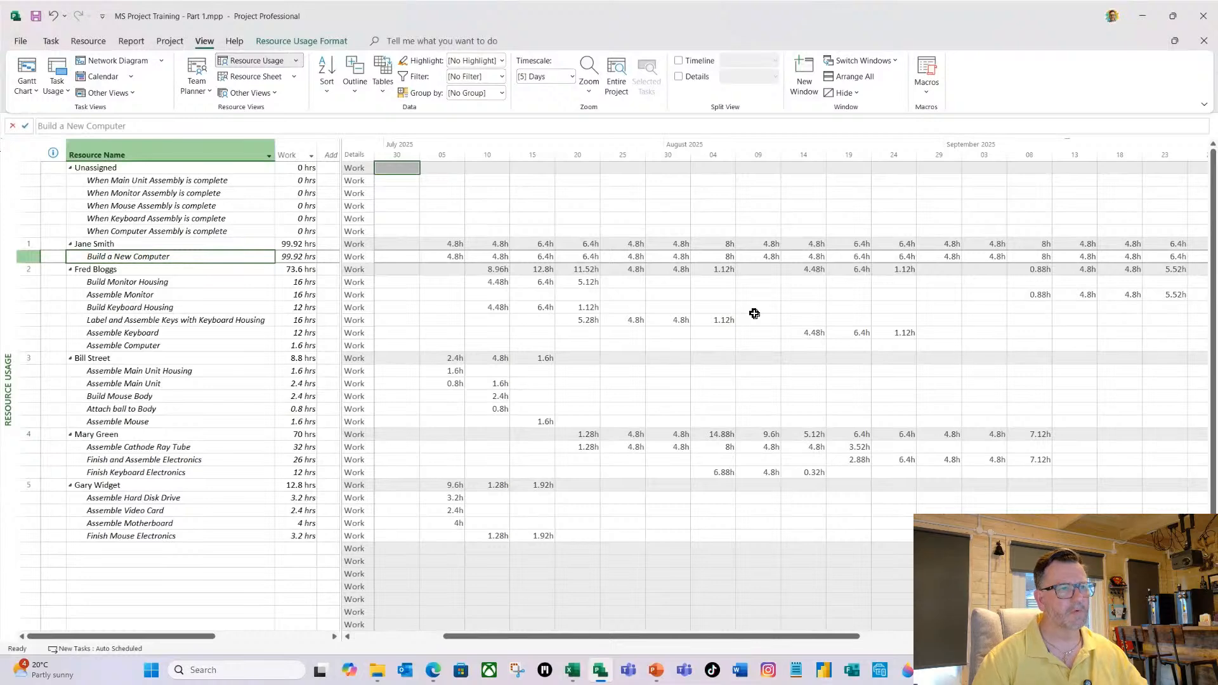
pyautogui.rightClick(150, 258)
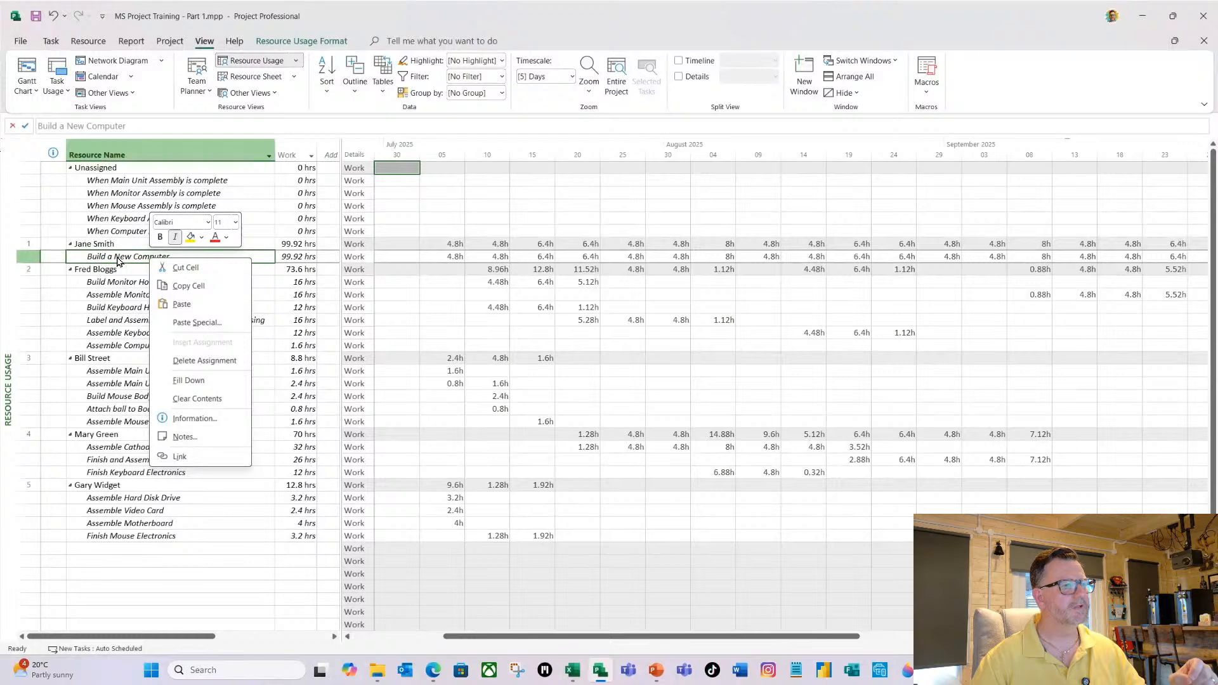
pyautogui.click(194, 418)
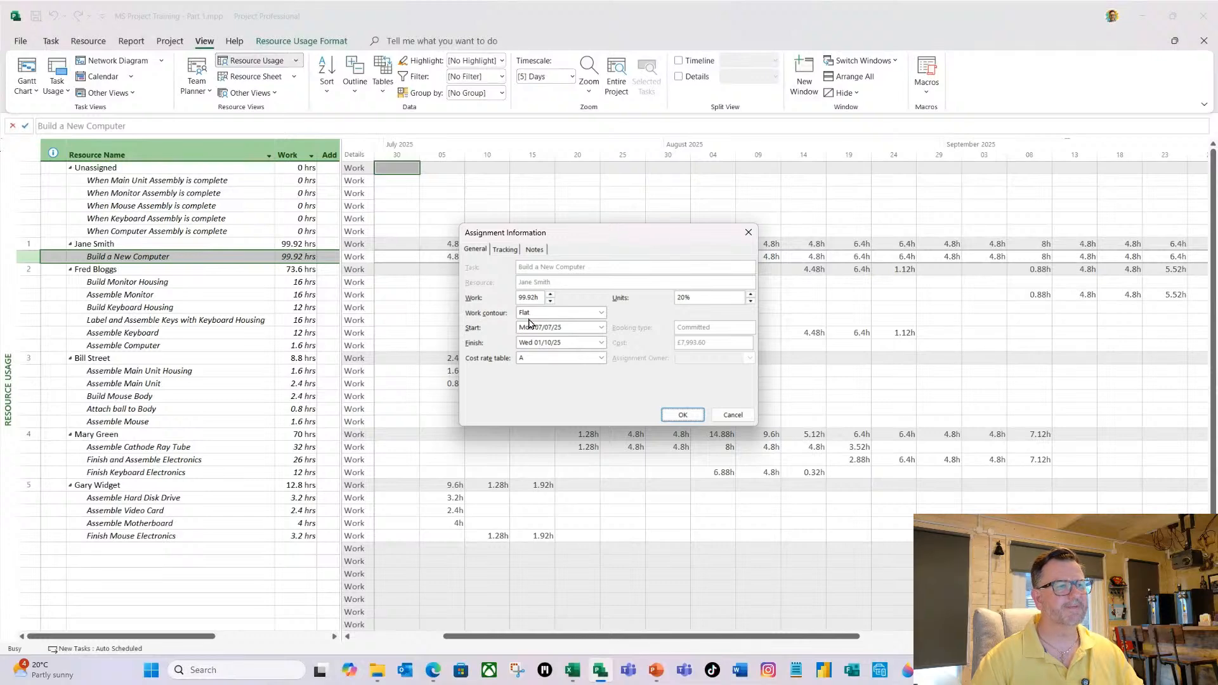
pyautogui.click(601, 313)
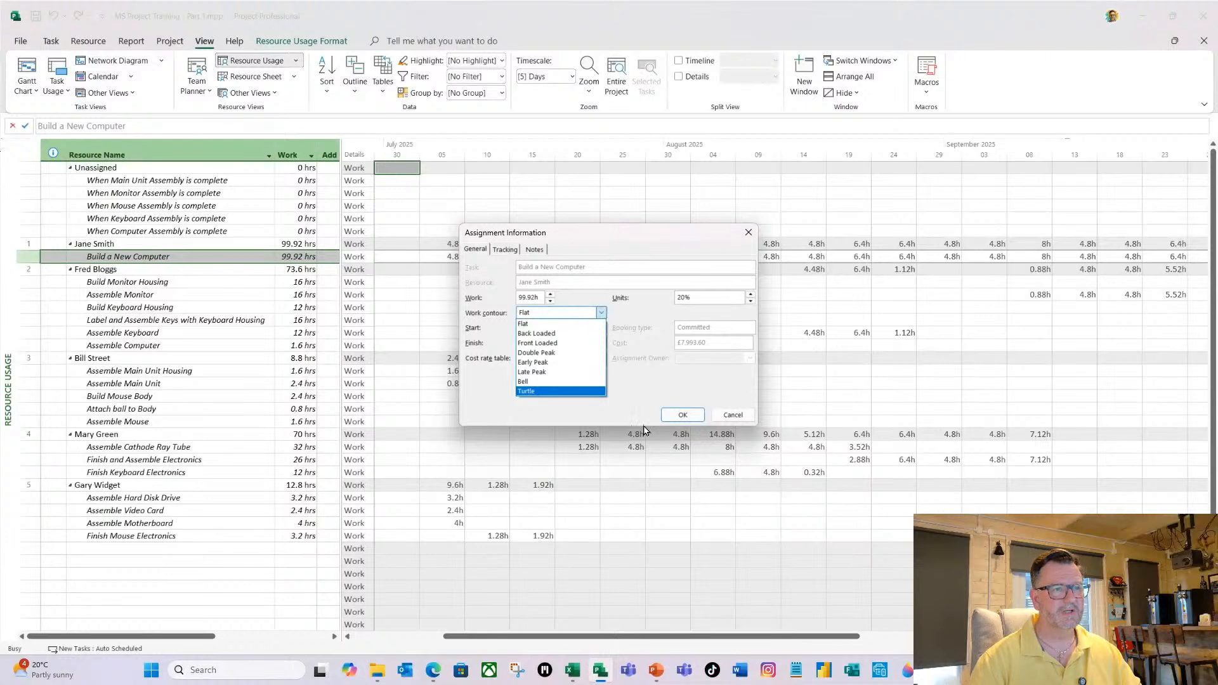
pyautogui.click(729, 418)
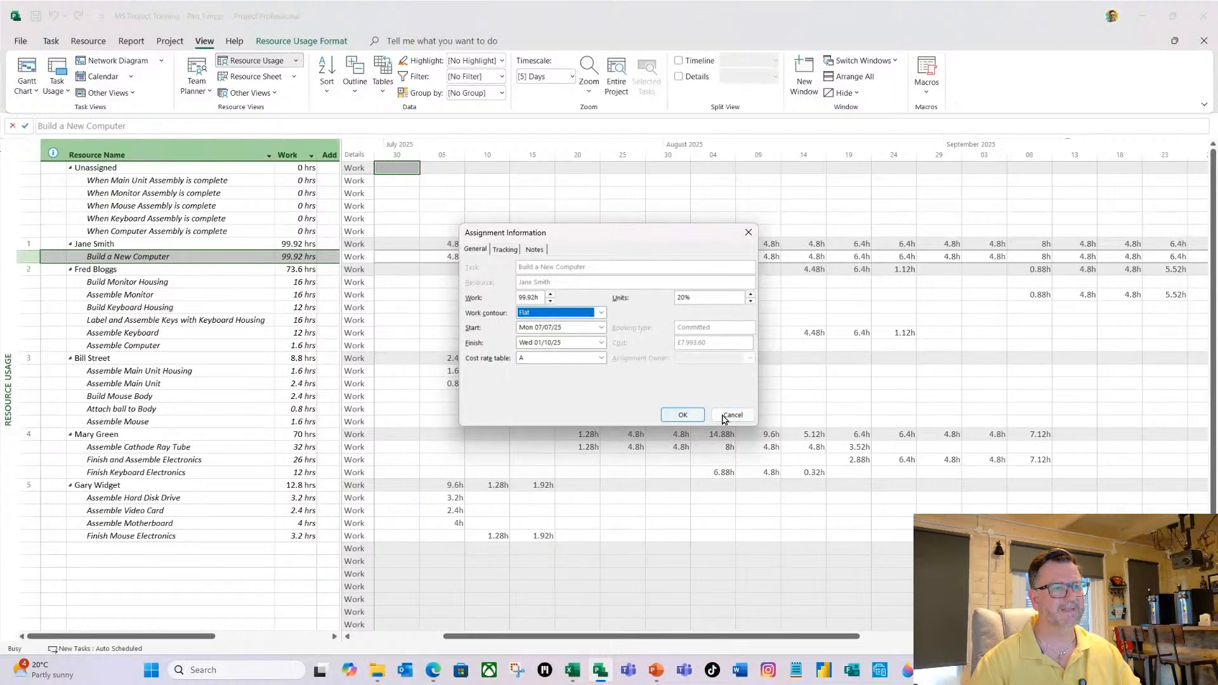
pyautogui.click(732, 415)
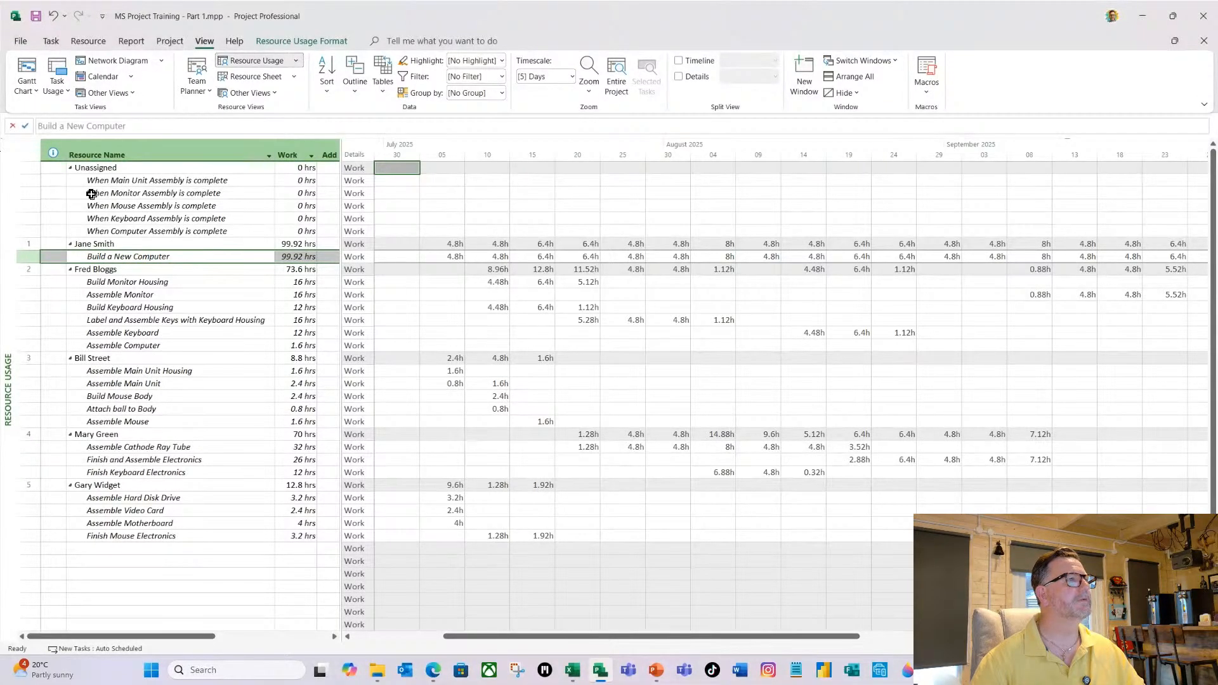
# Return to the Gantt Chart view and filter the tasks to Milestones.
pyautogui.click(35, 93)
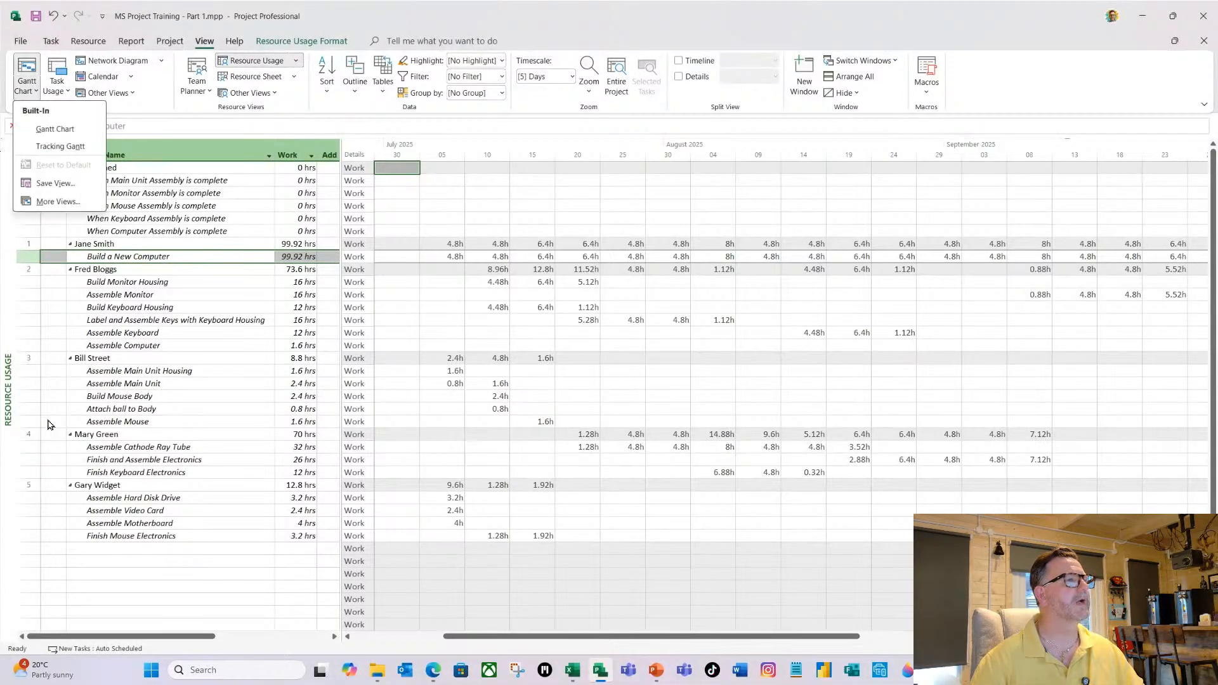
pyautogui.click(57, 130)
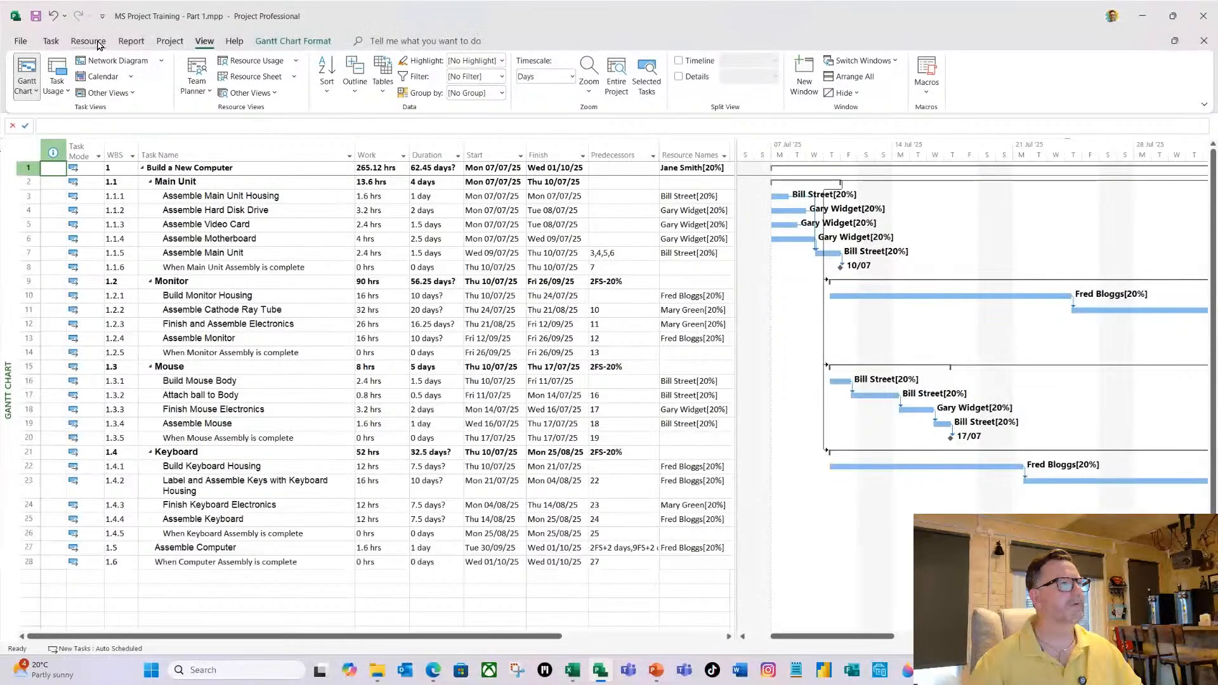
pyautogui.click(502, 77)
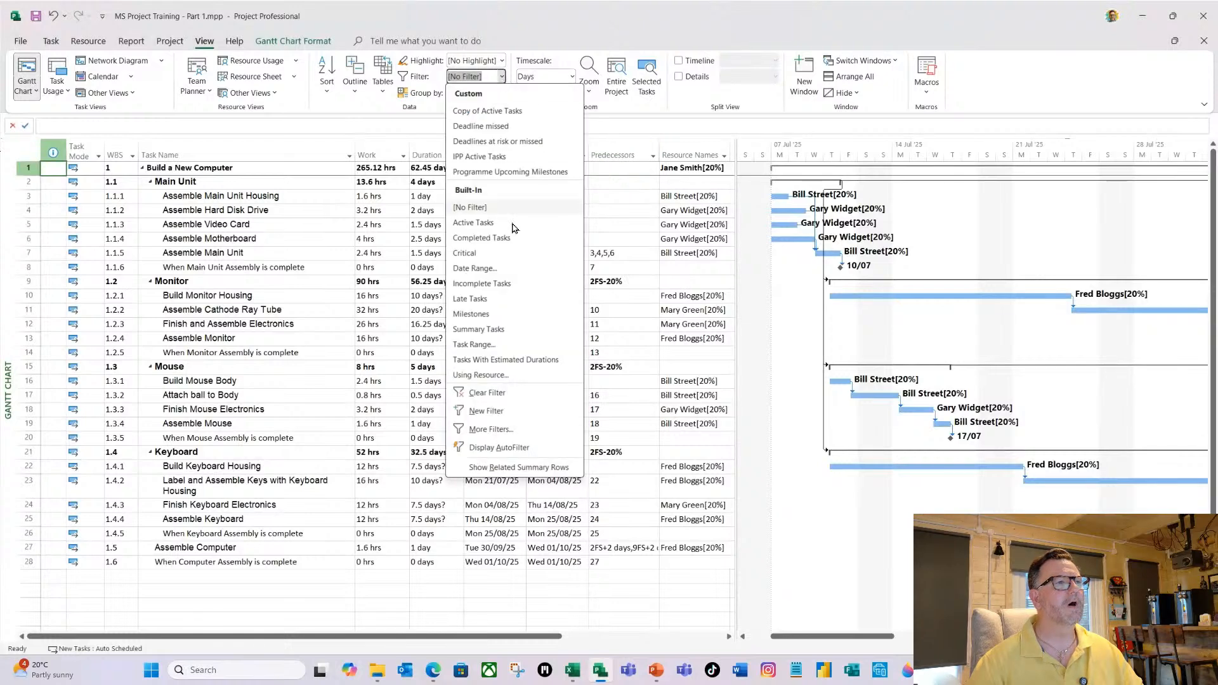
pyautogui.click(471, 314)
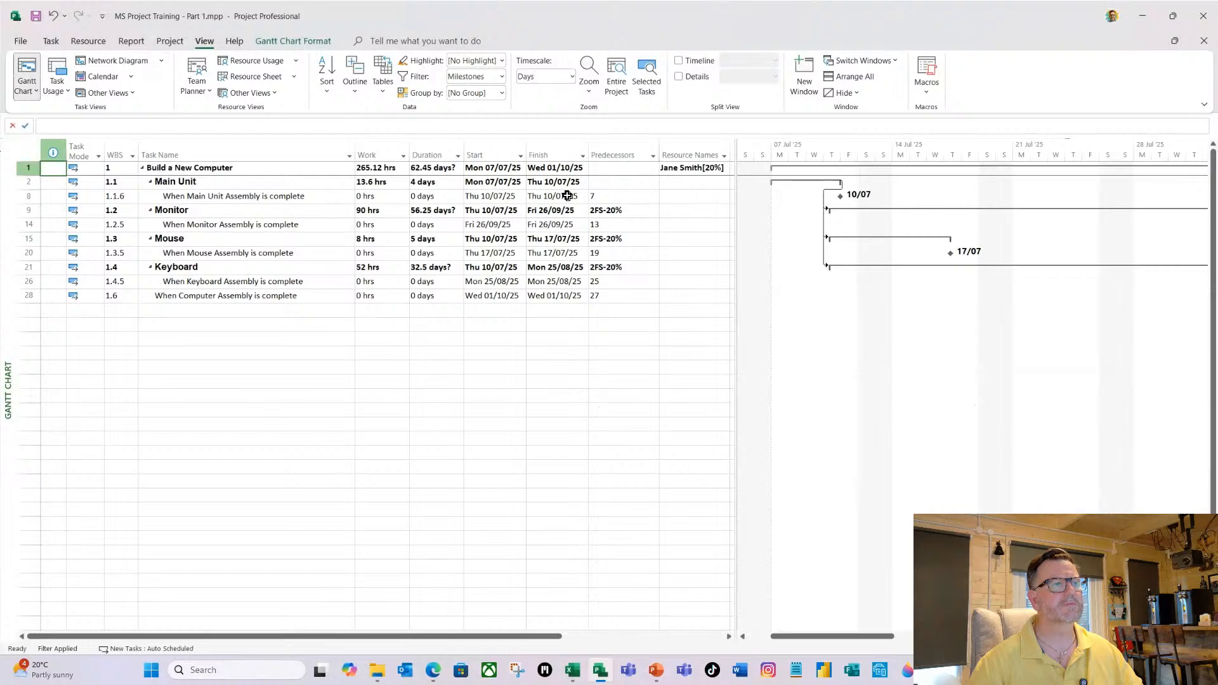
# Open Assign Resources, turn off its Group filter, and move the dialog clear of the task table.
pyautogui.click(95, 41)
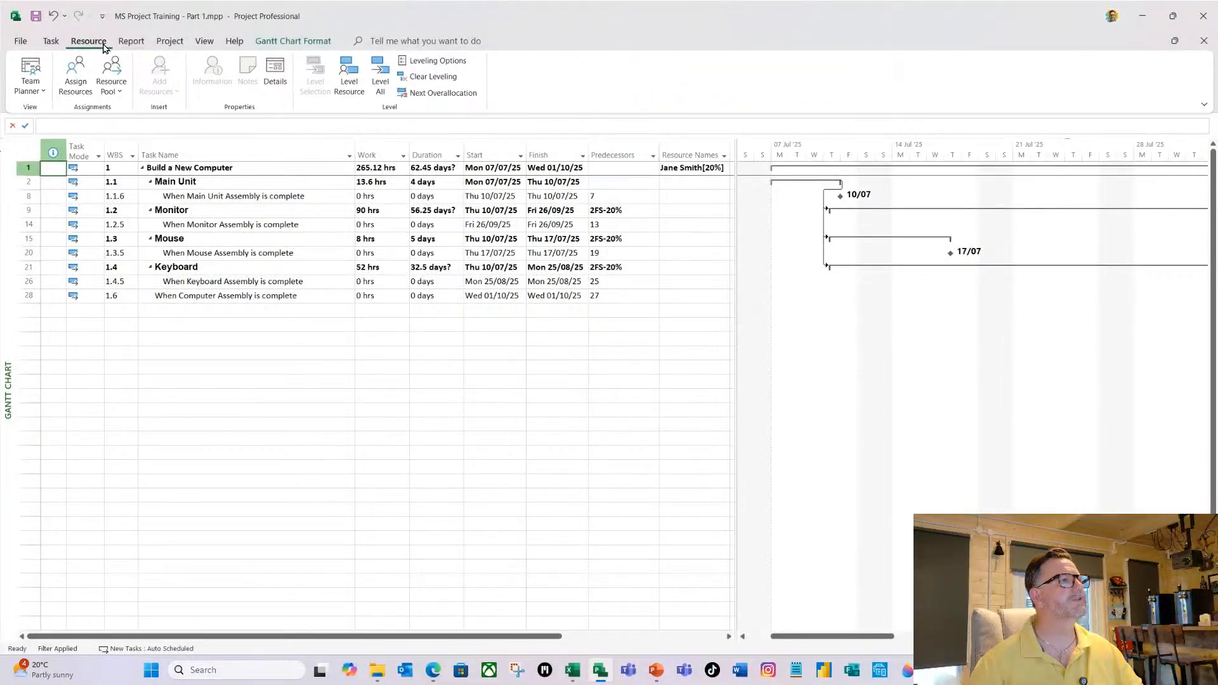
pyautogui.click(73, 85)
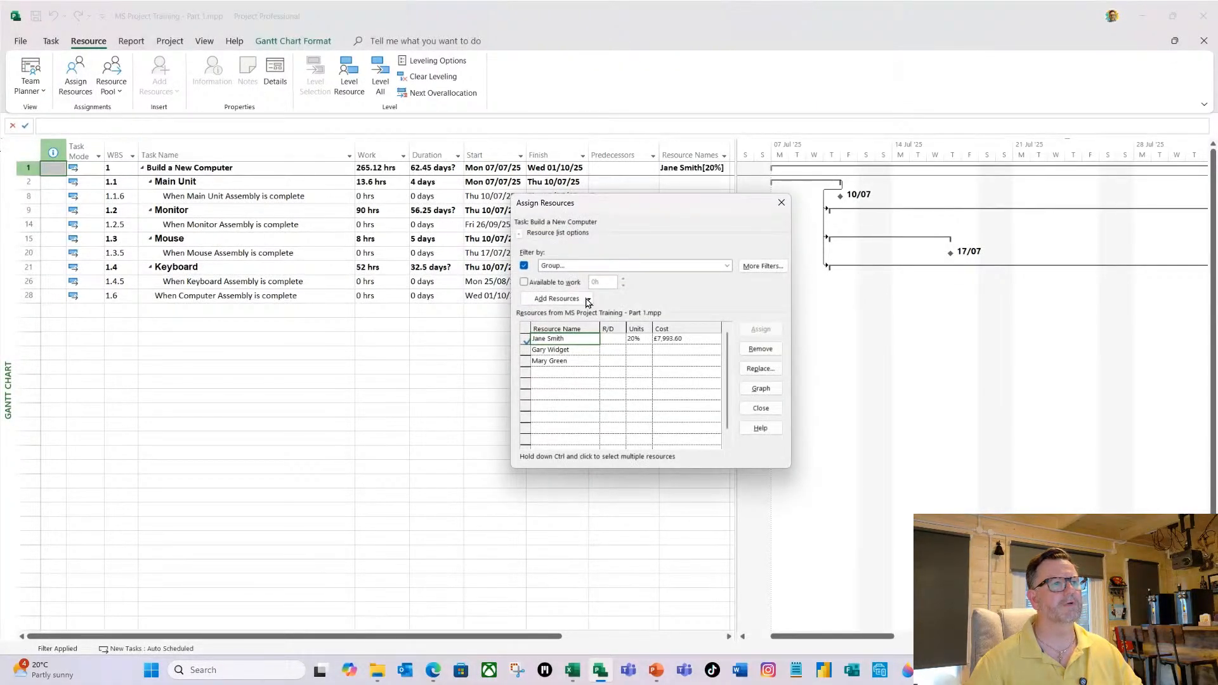
pyautogui.click(524, 267)
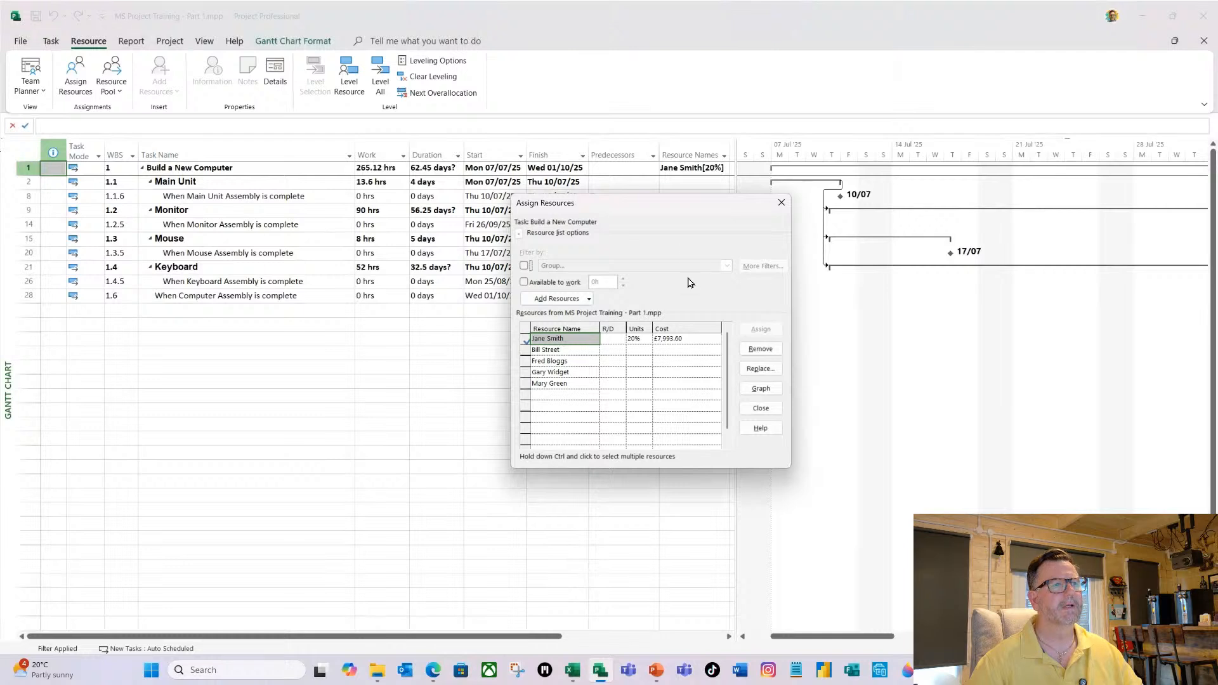
pyautogui.moveTo(667, 206); pyautogui.dragTo(967, 177)
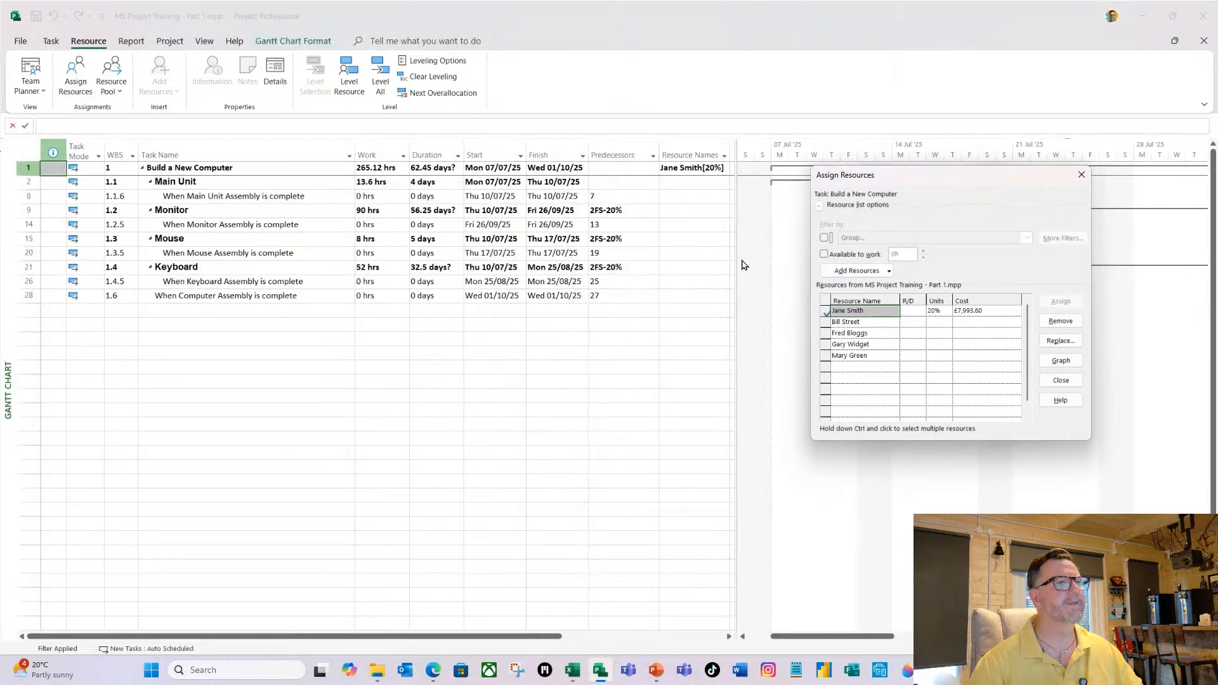
# Assign the resource already on Build a New Computer to all five completion milestones: Main Unit, Monitor, Mouse, Keyboard and Computer.
pyautogui.click(688, 197)
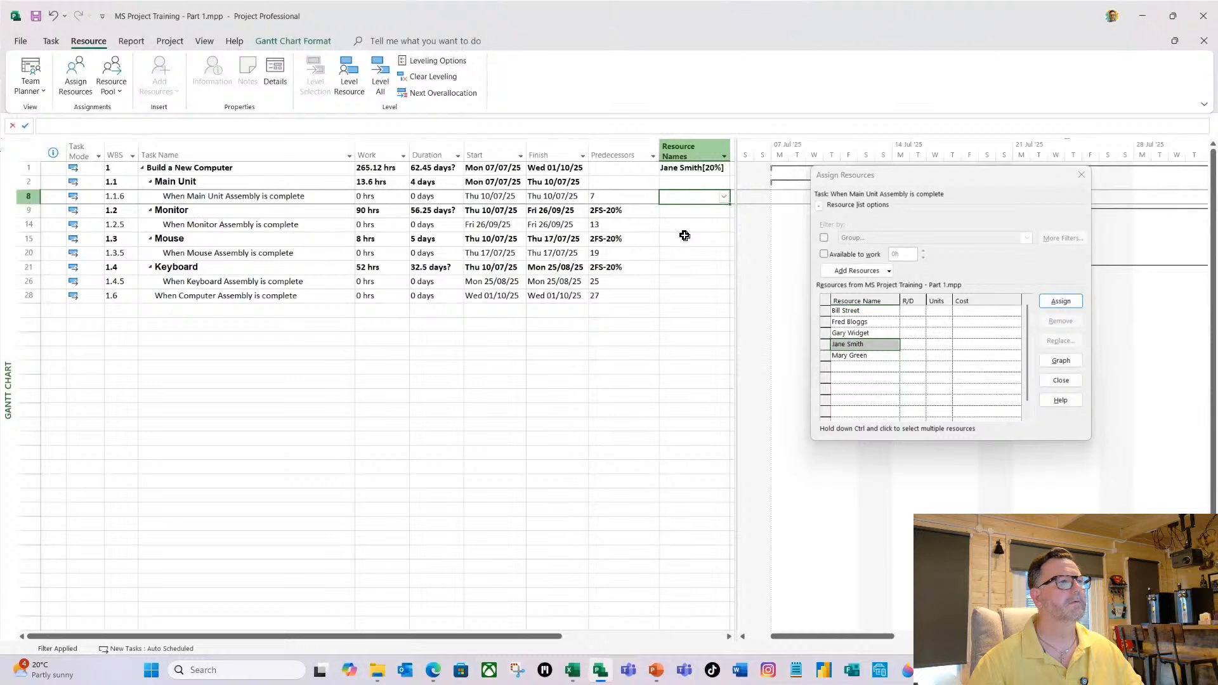
pyautogui.keyDown('ctrl'); pyautogui.click(681, 225); pyautogui.keyUp('ctrl')
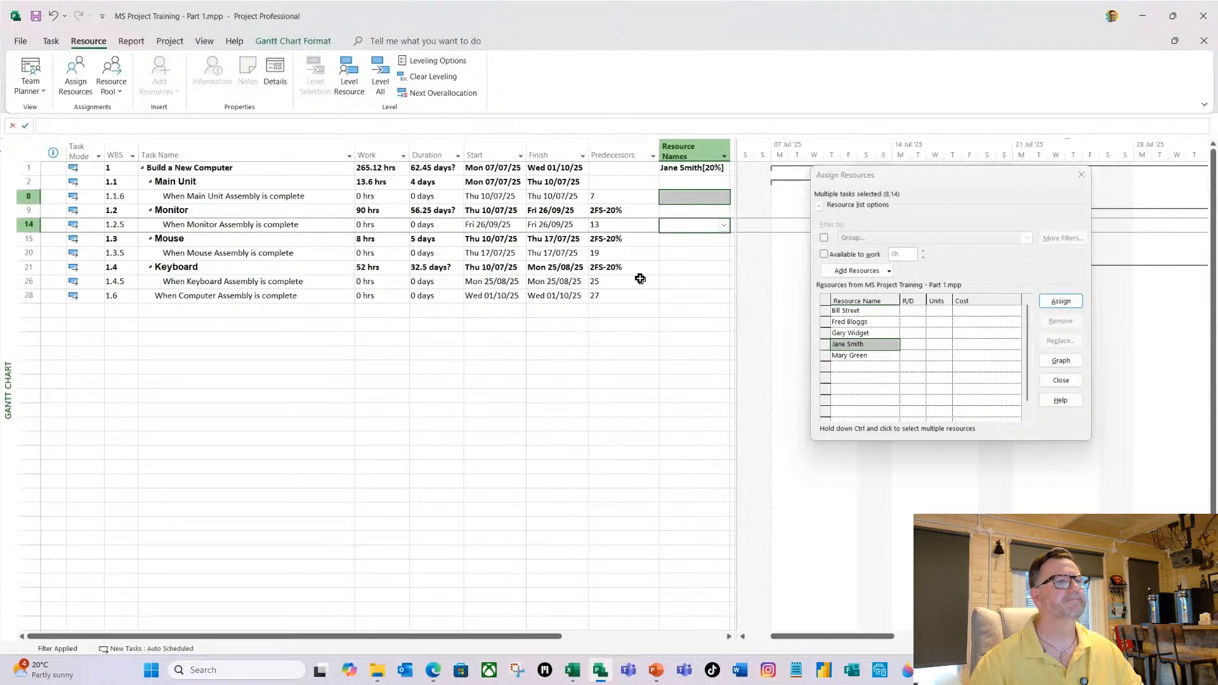
pyautogui.keyDown('ctrl'); pyautogui.click(683, 253); pyautogui.keyUp('ctrl')
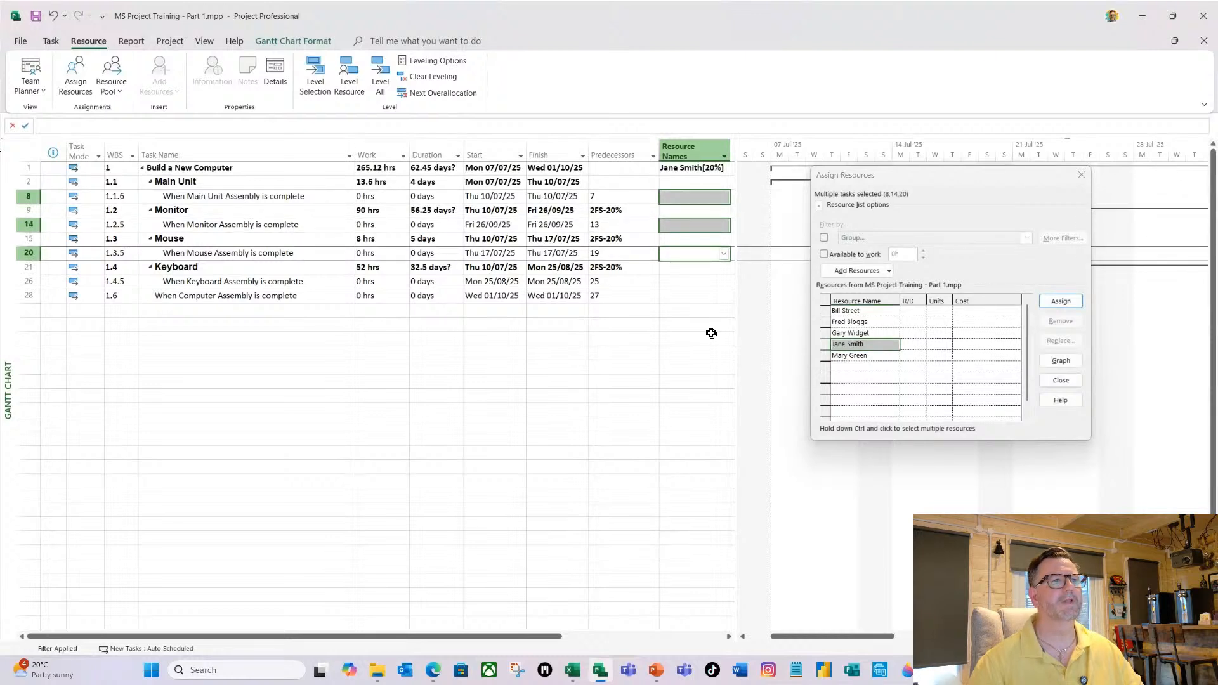
pyautogui.keyDown('ctrl'); pyautogui.click(690, 280); pyautogui.keyUp('ctrl')
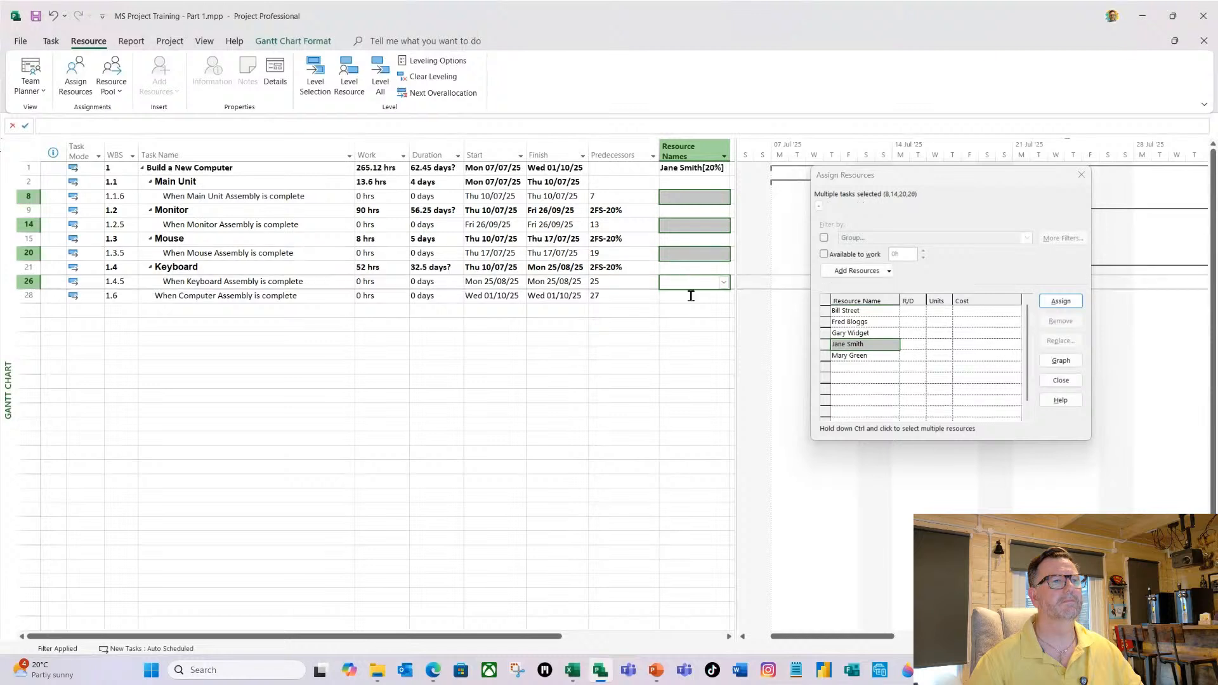
pyautogui.keyDown('ctrl'); pyautogui.click(684, 297); pyautogui.keyUp('ctrl')
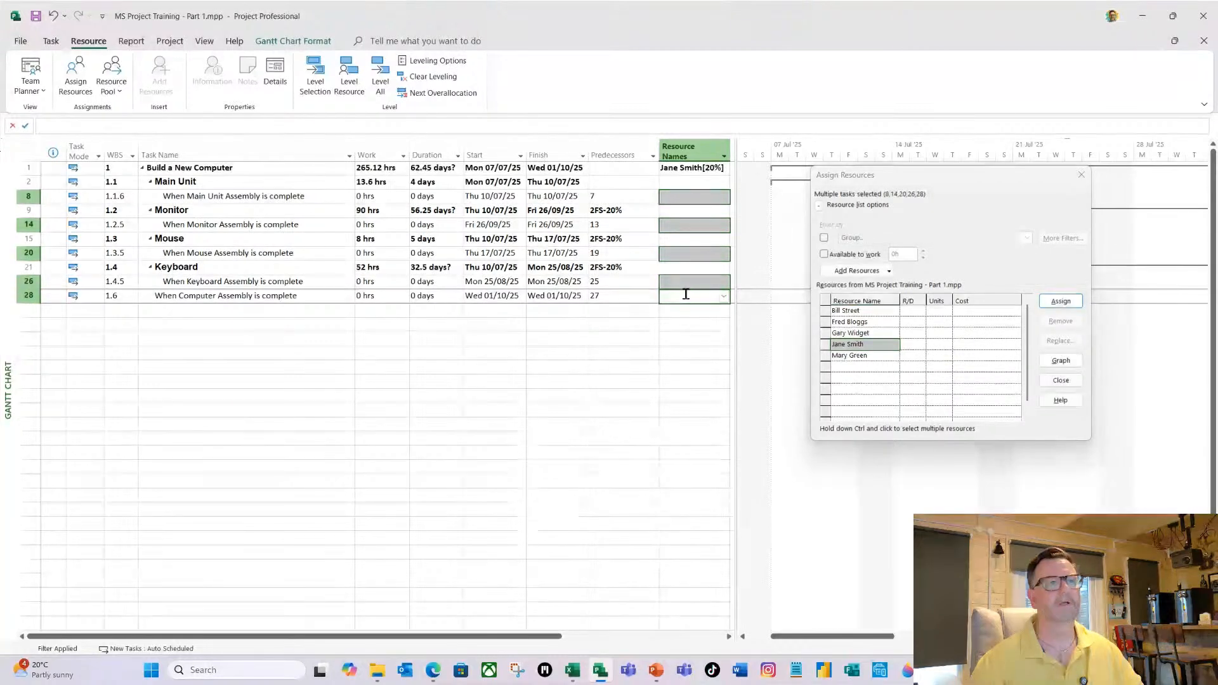
pyautogui.click(877, 345)
pyautogui.click(1065, 302)
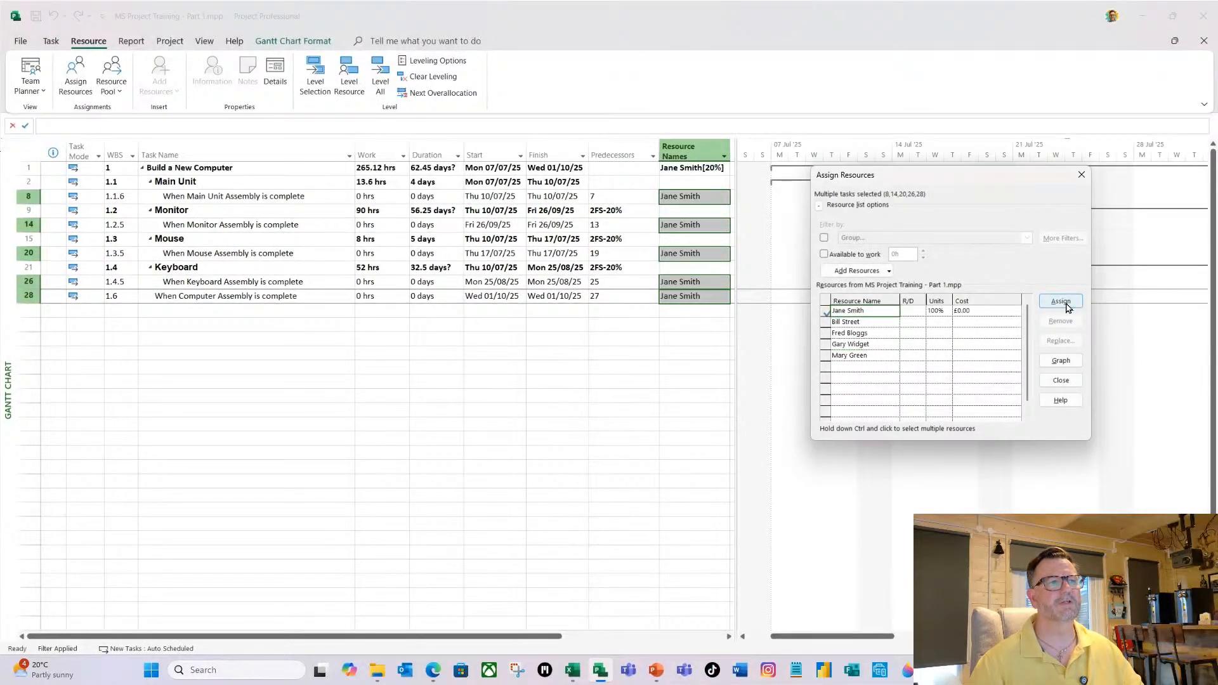
pyautogui.click(1061, 380)
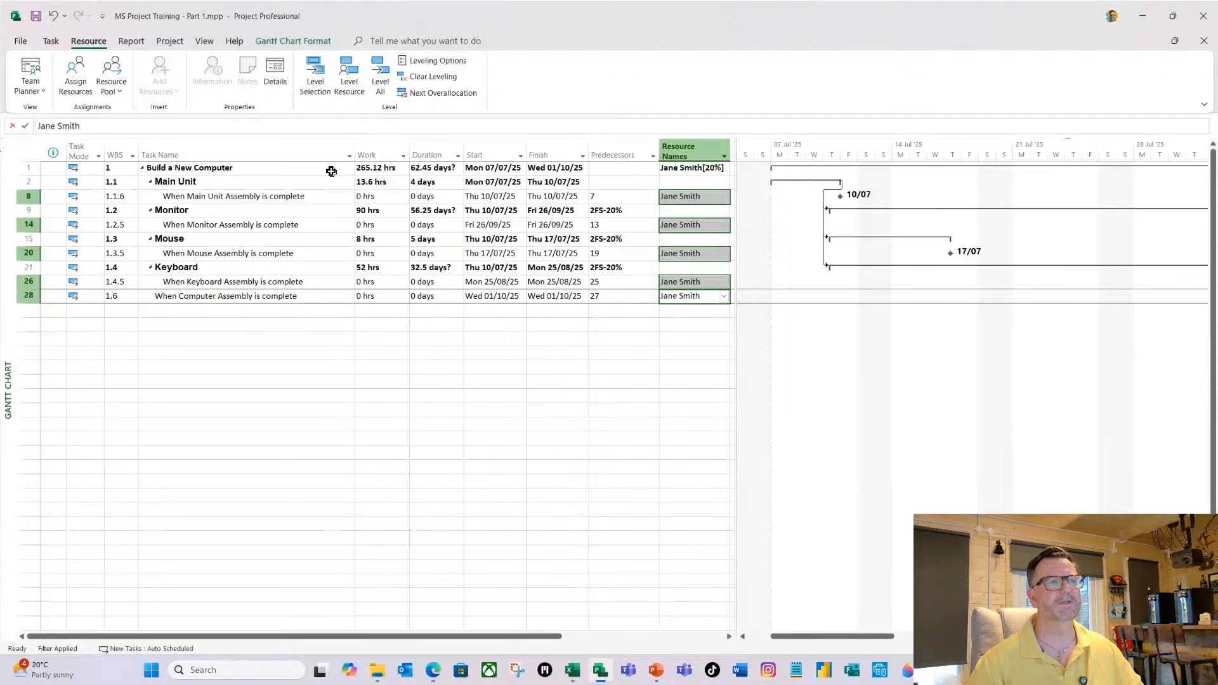
# Clear the Milestones filter to list all tasks again and fit the timescale to the entire project.
pyautogui.click(240, 237)
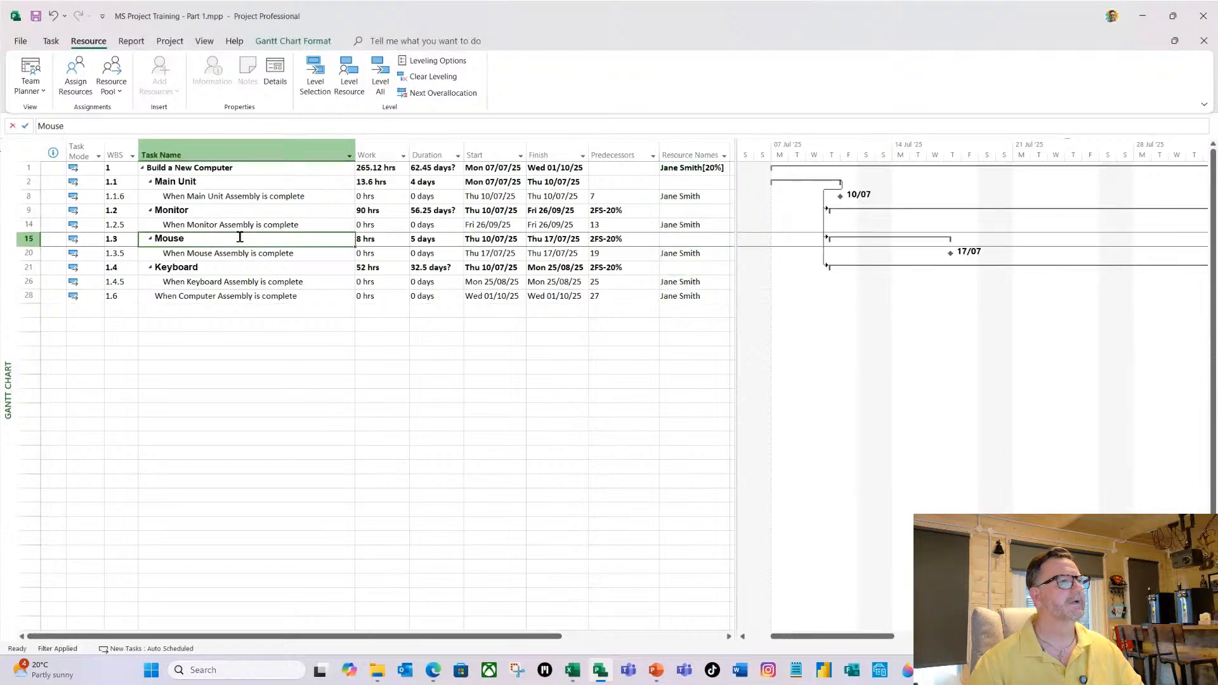
pyautogui.click(209, 43)
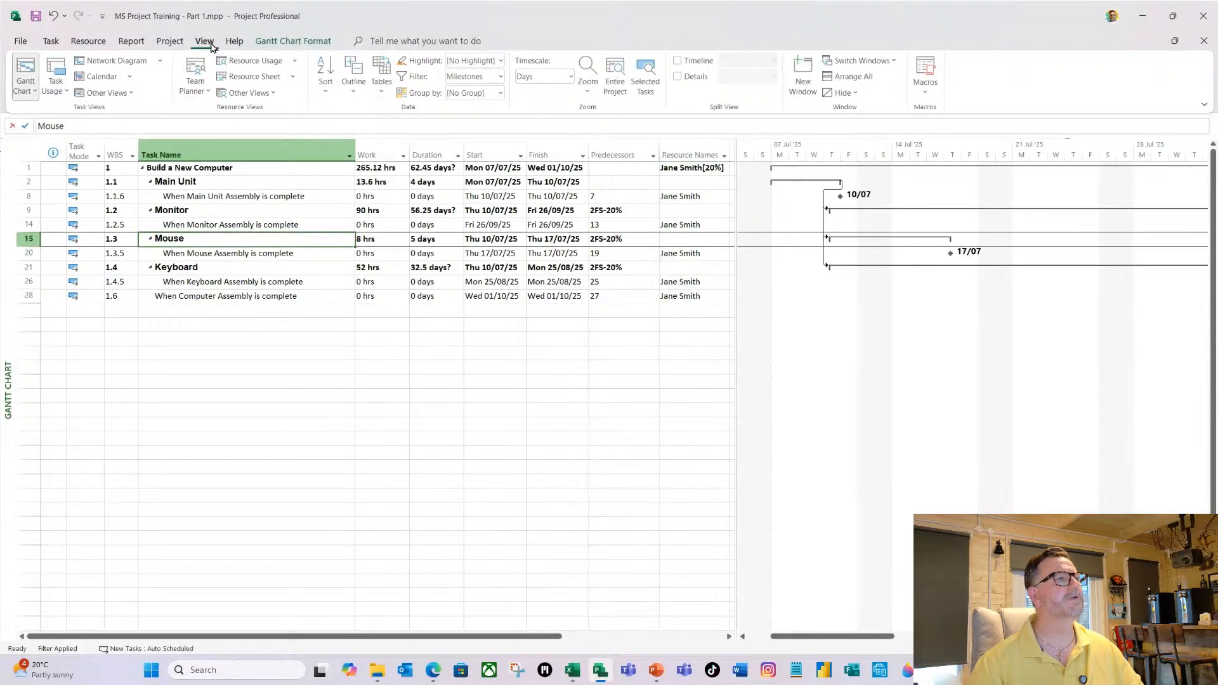
pyautogui.click(502, 78)
pyautogui.click(468, 208)
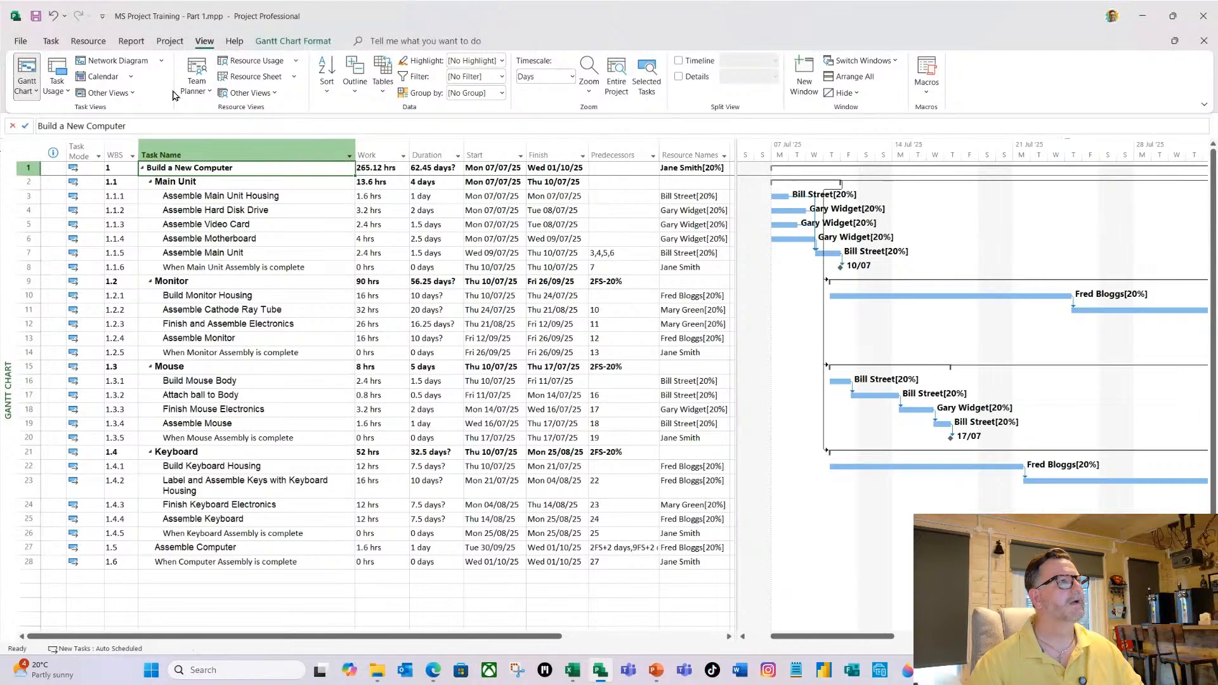
pyautogui.click(616, 86)
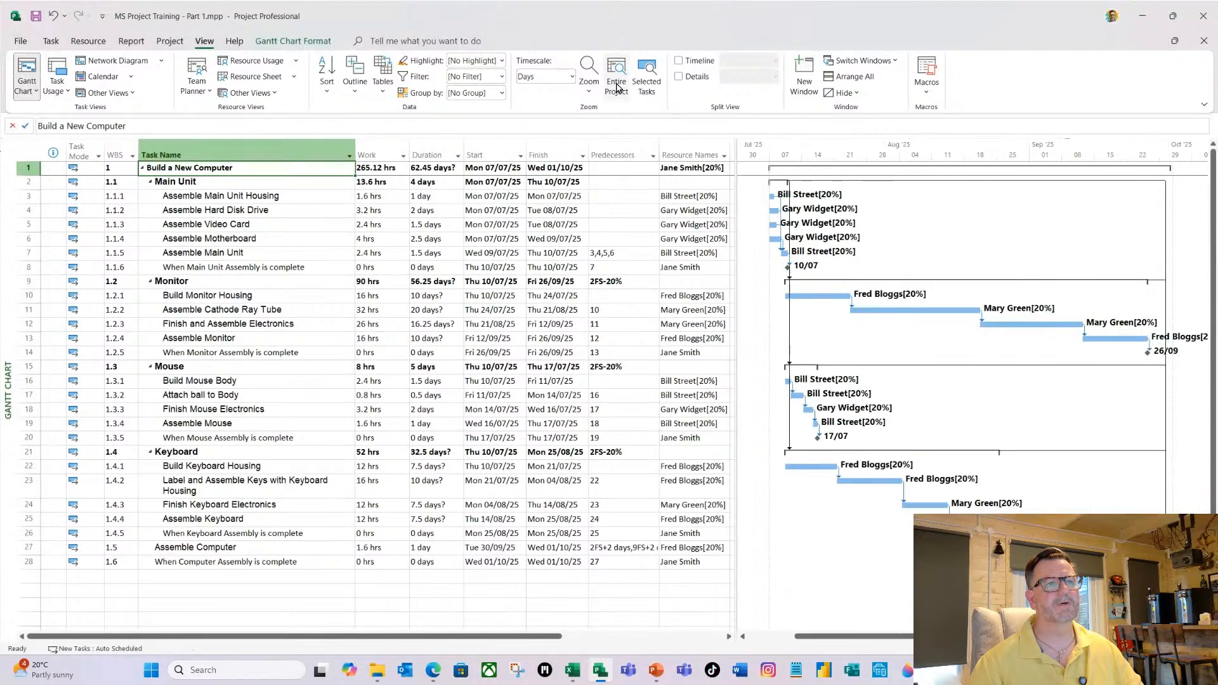
# Switch to the Resource Usage view to examine the task assignments and work hours of each resource.
pyautogui.click(188, 211)
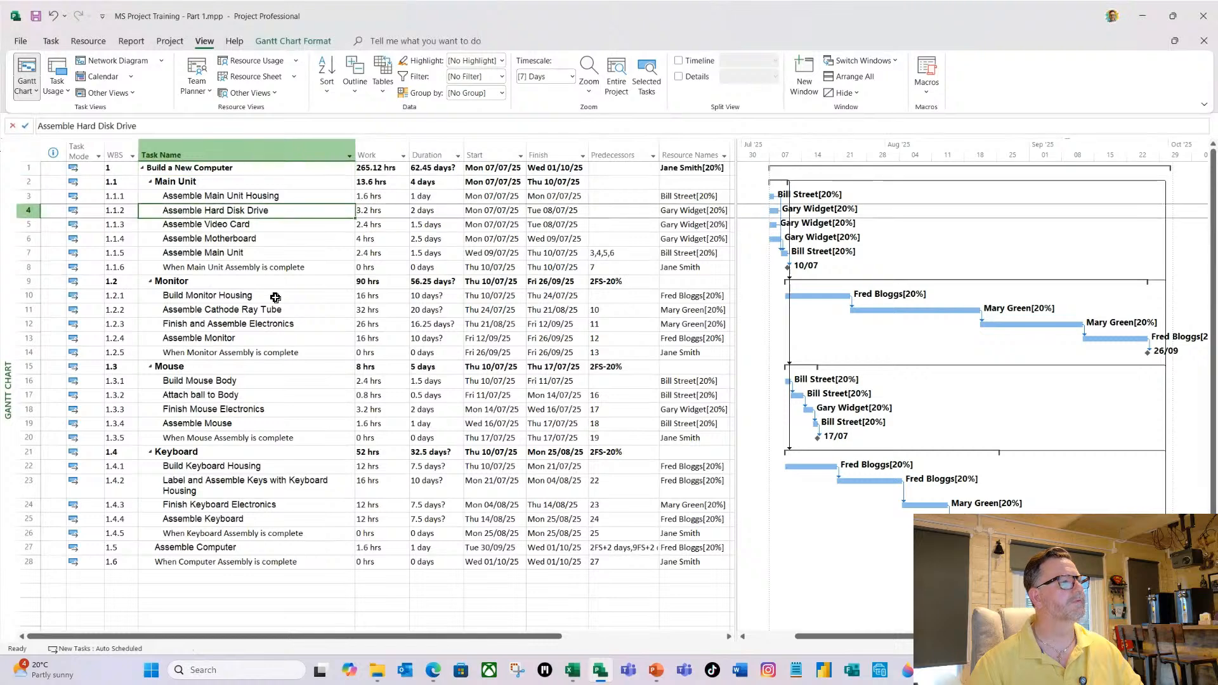
pyautogui.click(51, 42)
pyautogui.click(88, 41)
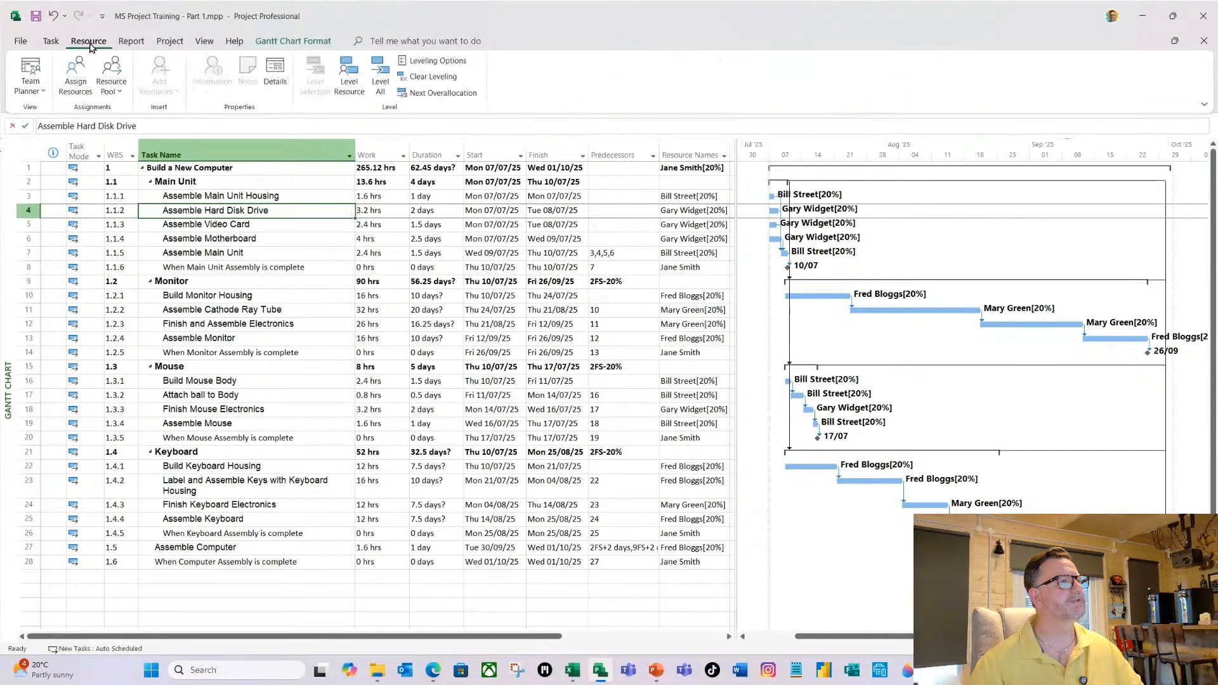
pyautogui.click(44, 92)
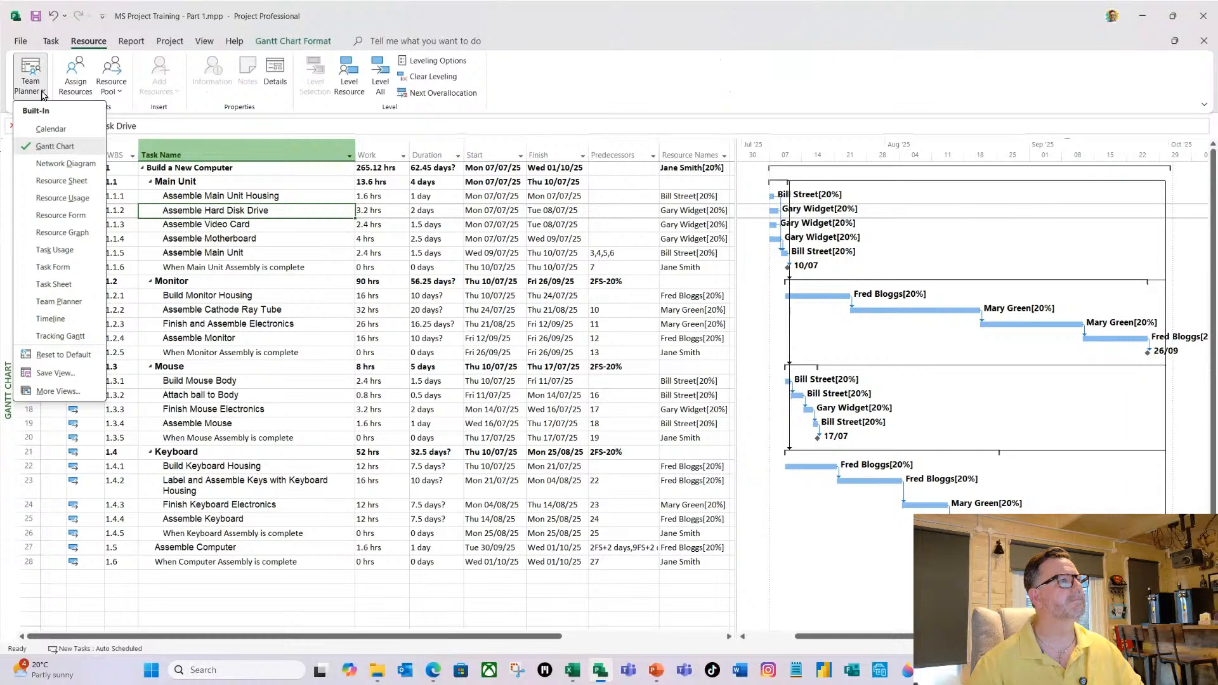
pyautogui.click(52, 42)
pyautogui.click(37, 92)
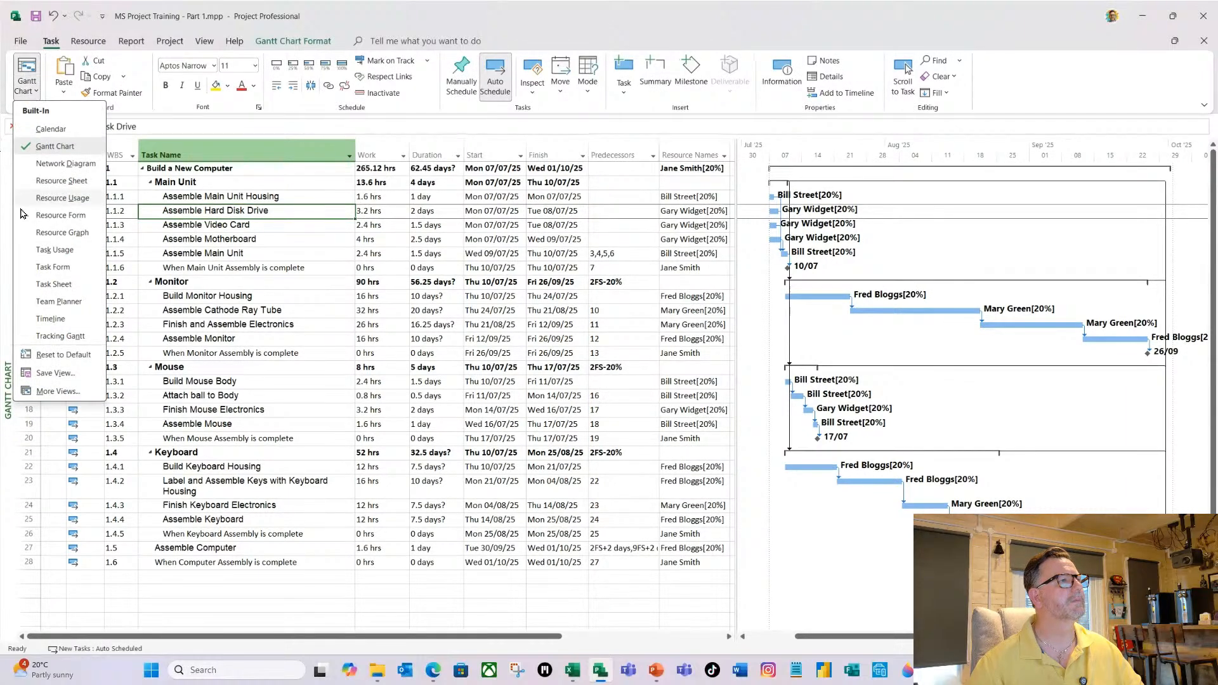
pyautogui.click(46, 199)
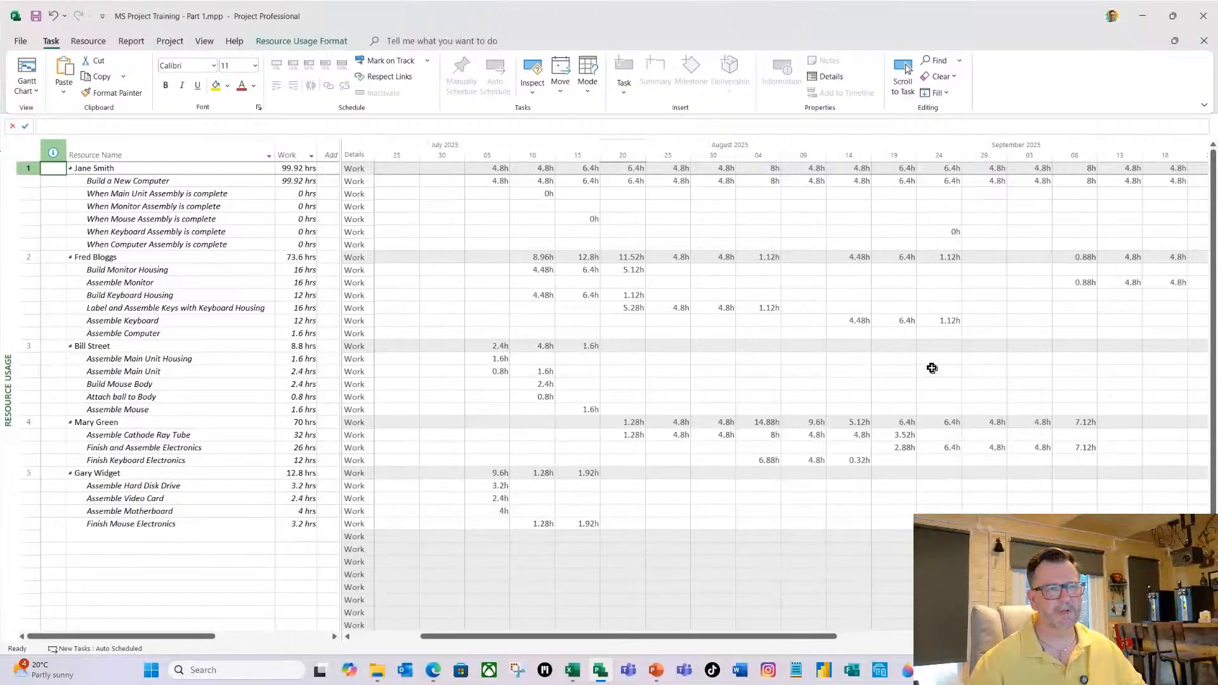
# Temporarily show the Cost details alongside Work in the usage grid, and return to the Gantt Chart view.
pyautogui.rightClick(357, 225)
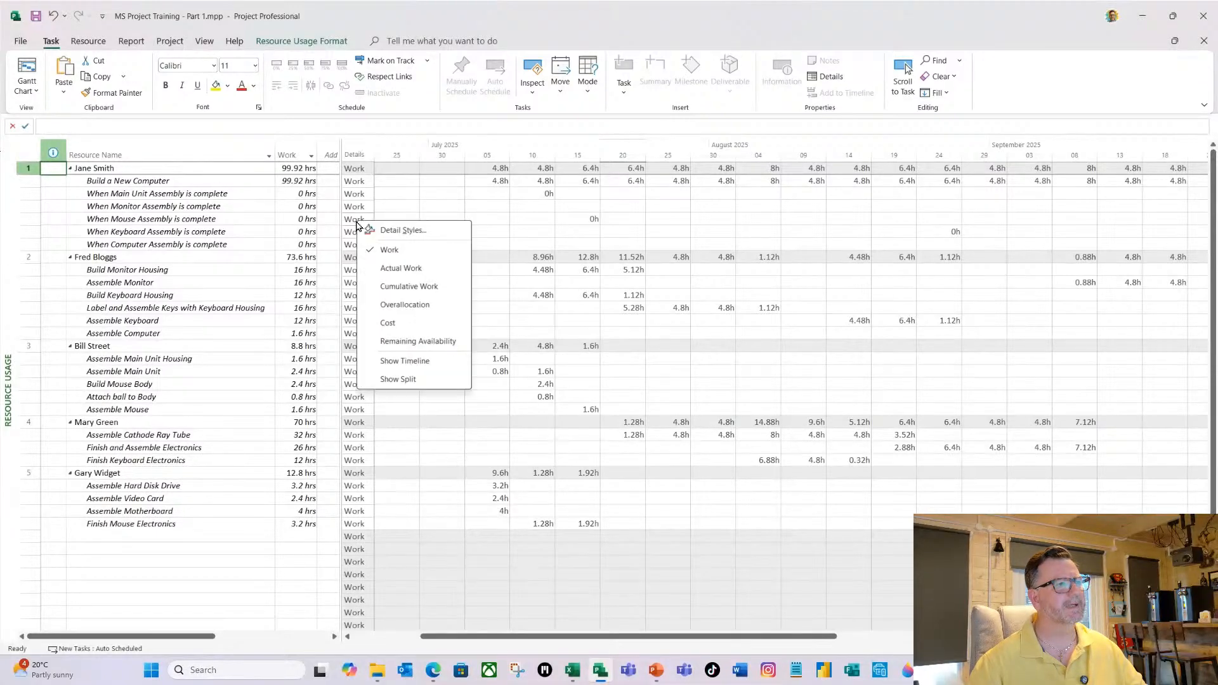
pyautogui.click(406, 324)
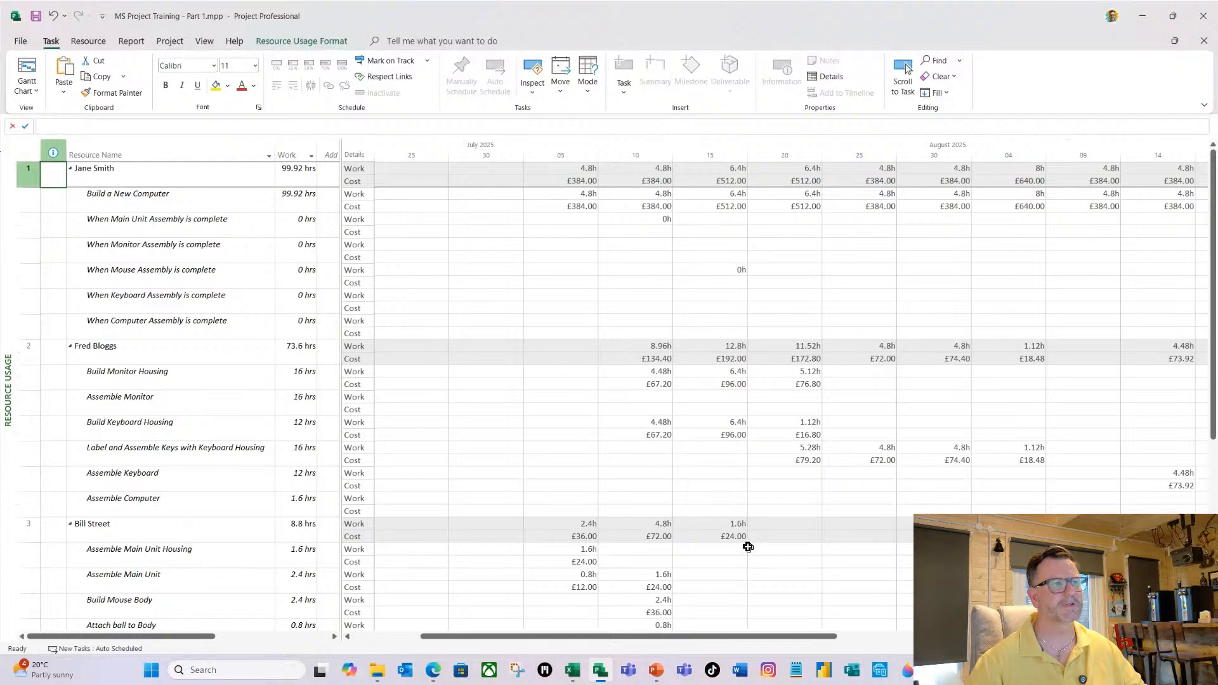
pyautogui.rightClick(359, 205)
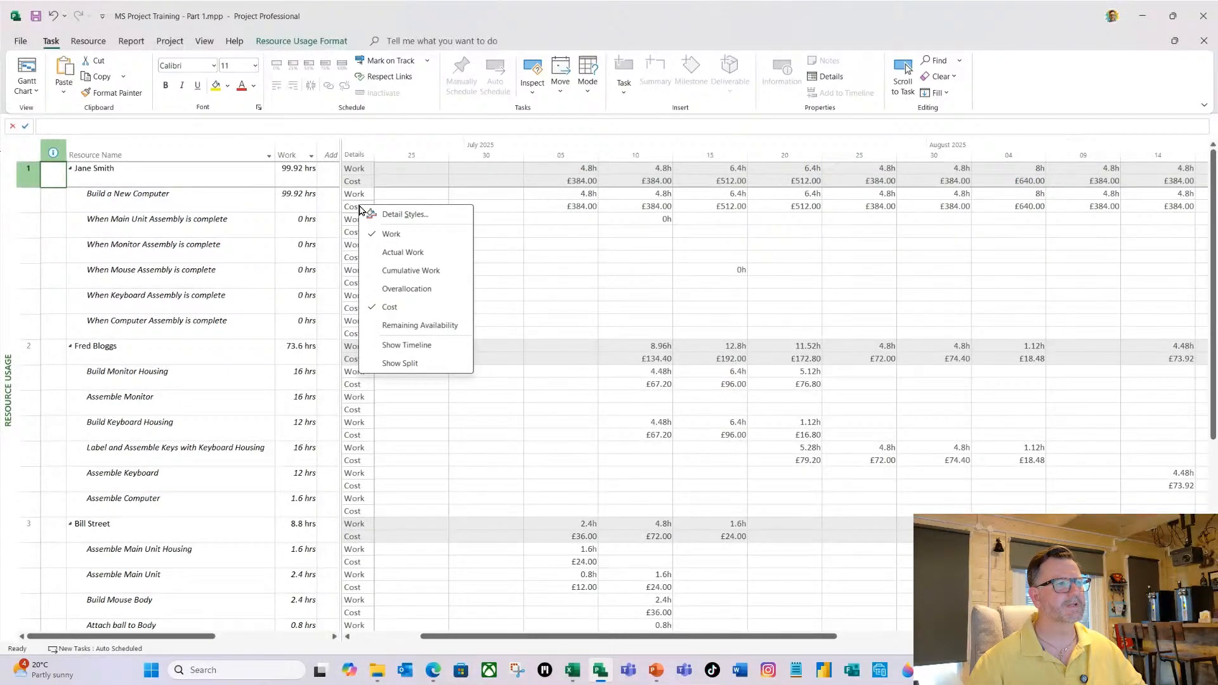
pyautogui.click(390, 307)
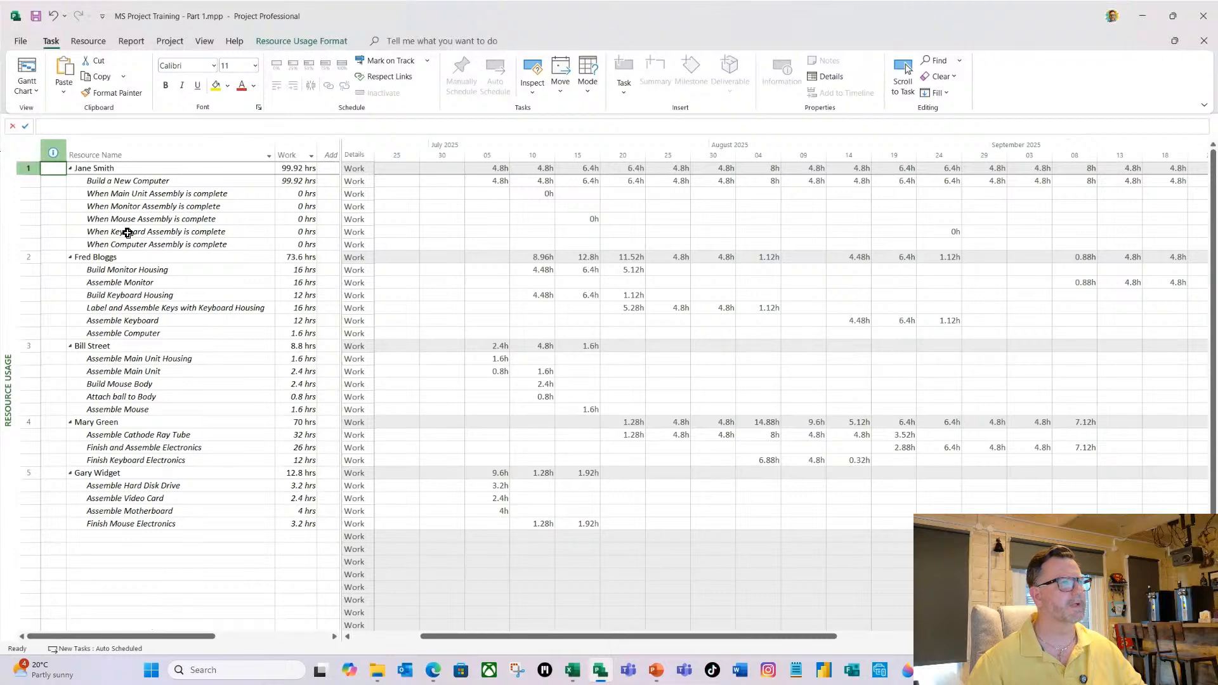
pyautogui.click(28, 89)
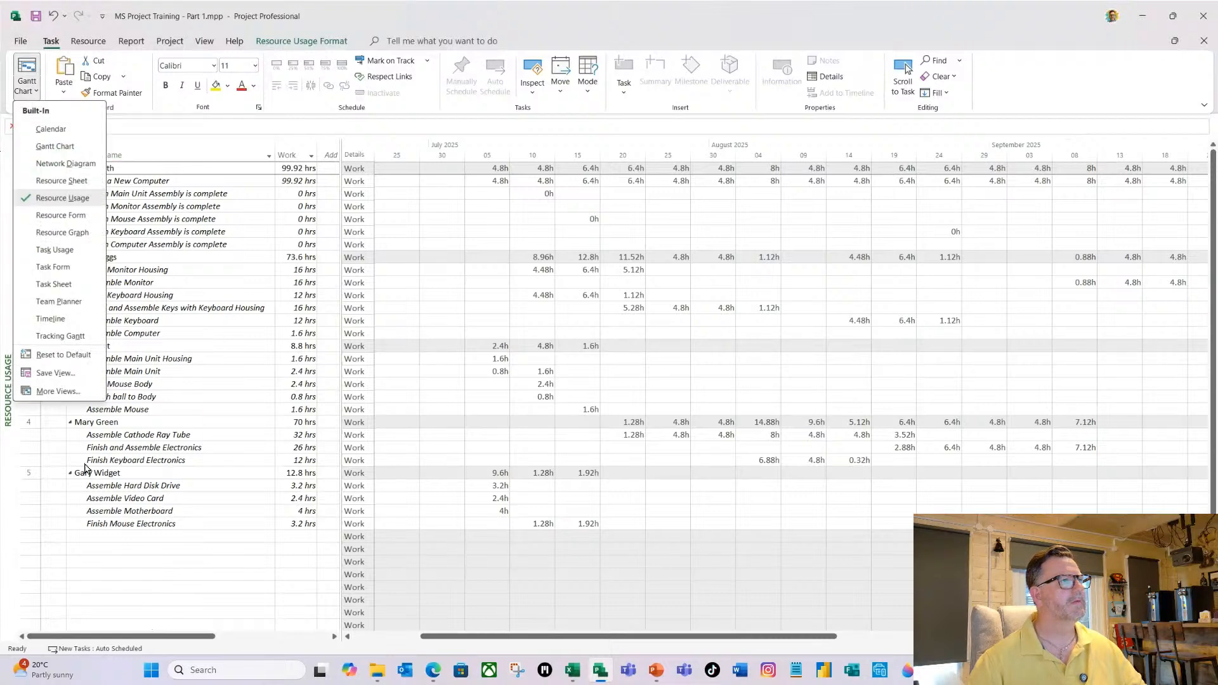
pyautogui.click(76, 147)
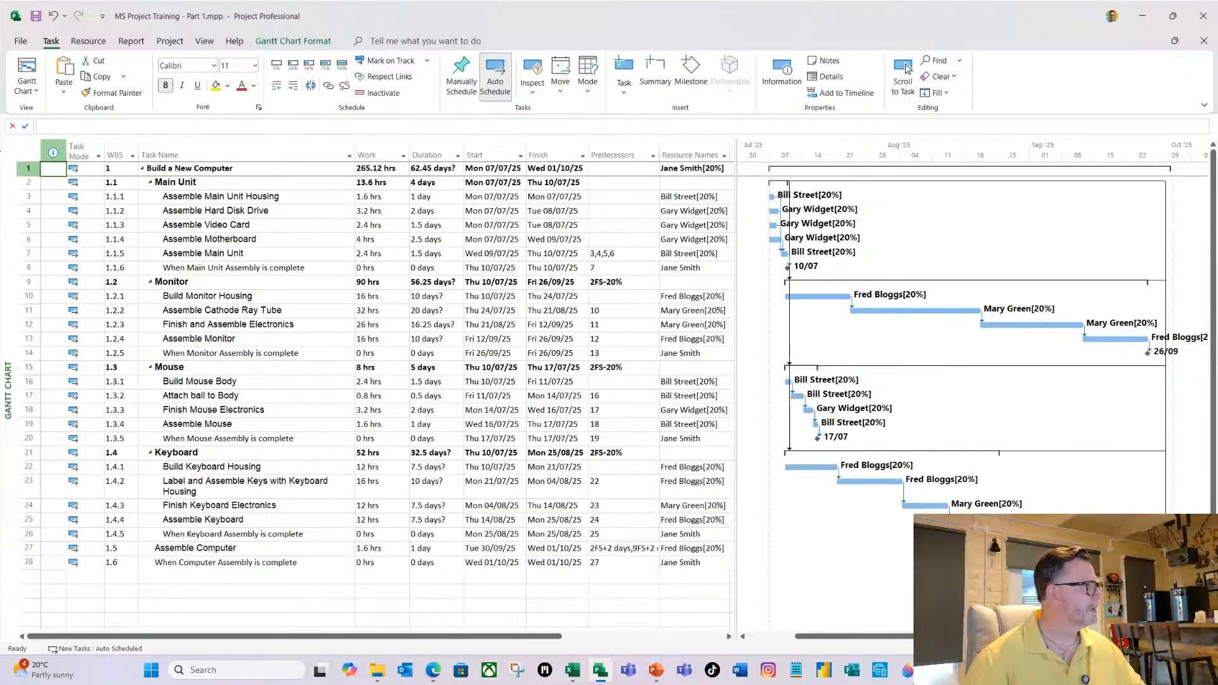
# Switch to PowerPoint and present the slide "Plan from a Start or based on a required Finish Date (1 of 6)".
pyautogui.hotkey('alt', 'Tab')
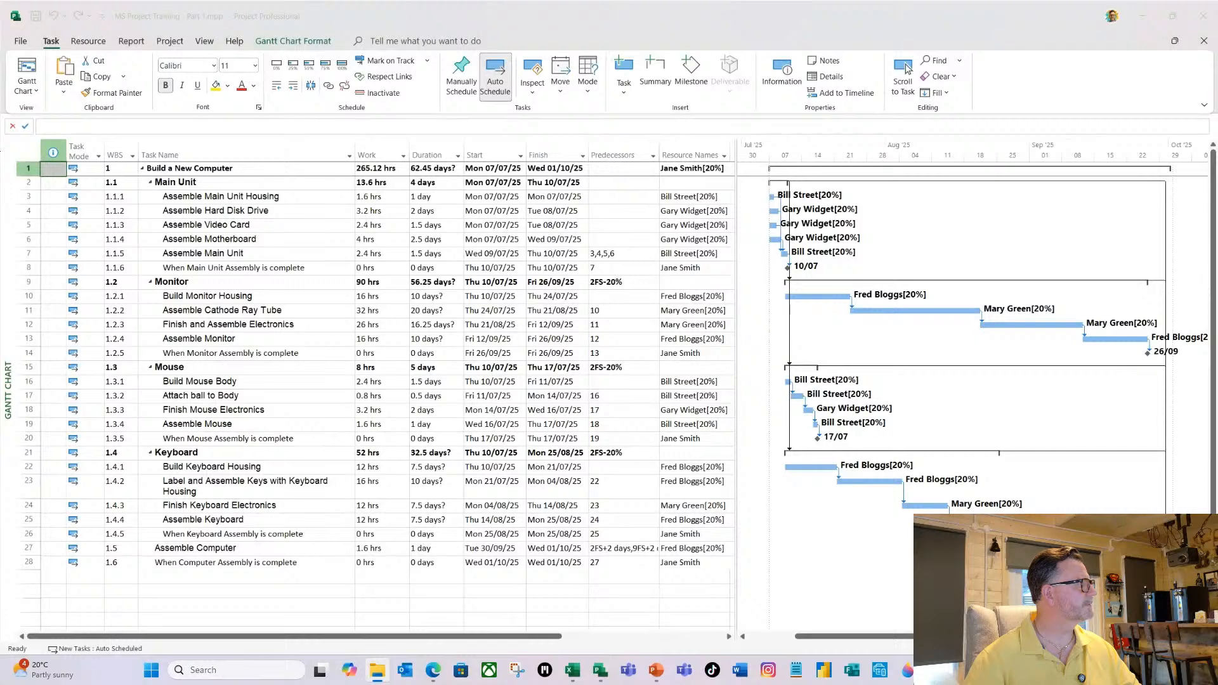
pyautogui.hotkey('alt', 'Tab')
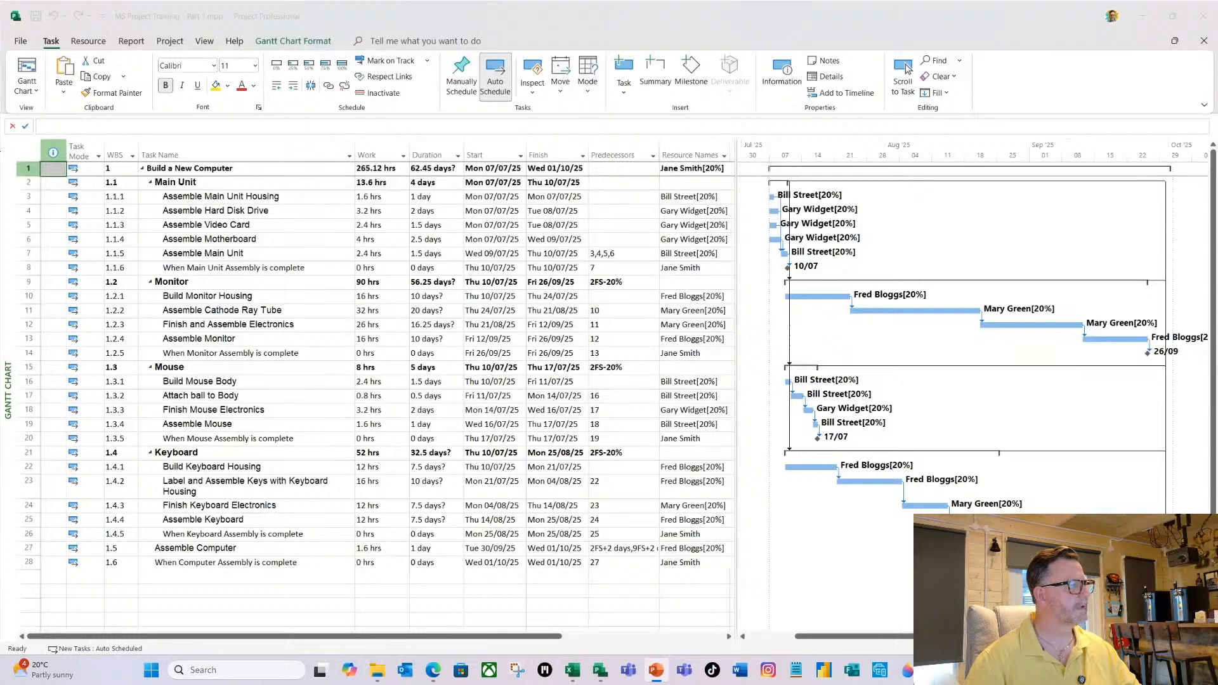
pyautogui.hotkey('shift', 'F5')
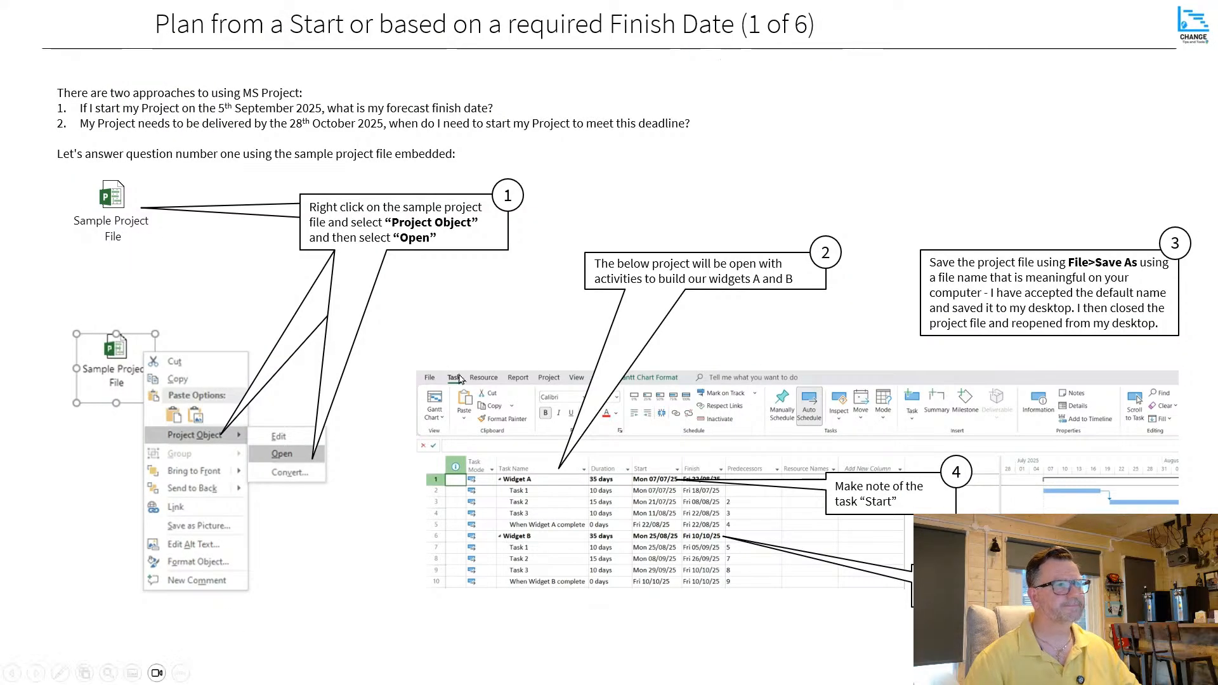